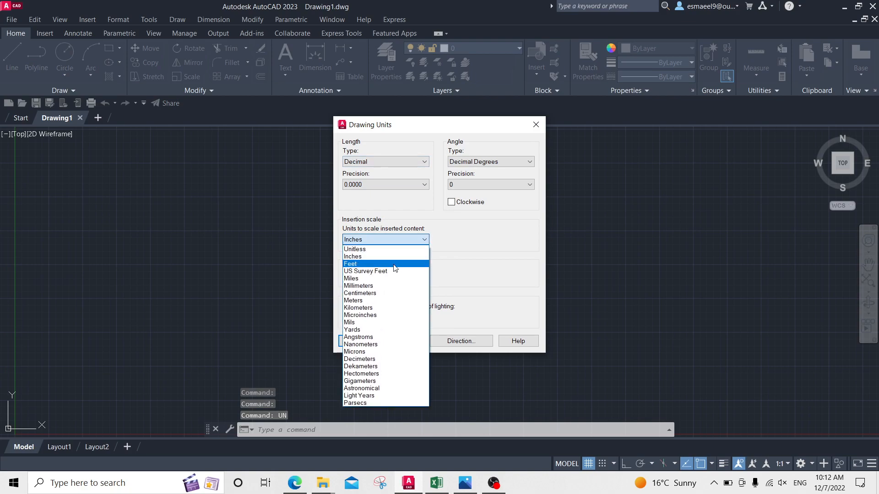
Set the drawing's insertion scale units to Centimeters
click(383, 293)
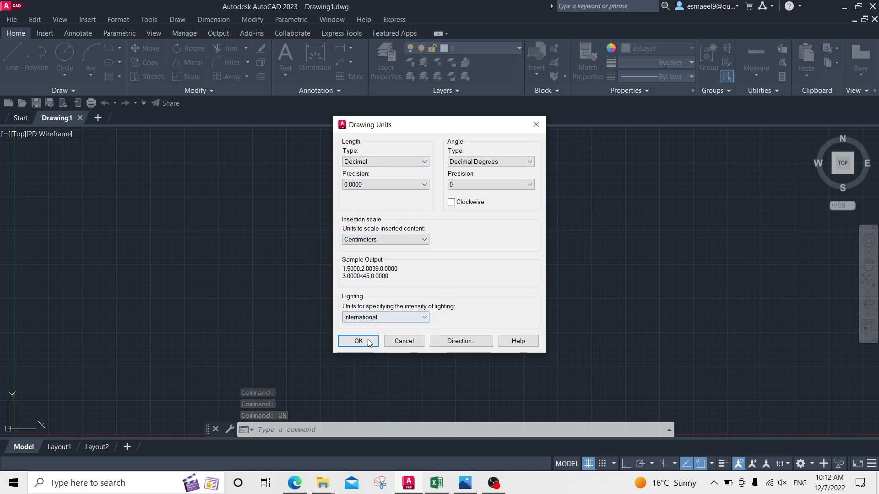
click(367, 339)
key(Escape)
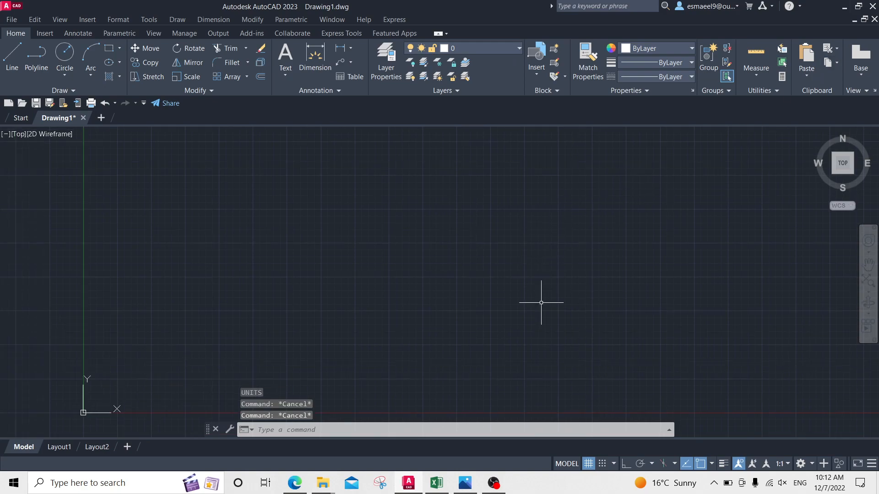
Examine the Tiny House floor plan image in the photo viewer
click(323, 483)
click(365, 443)
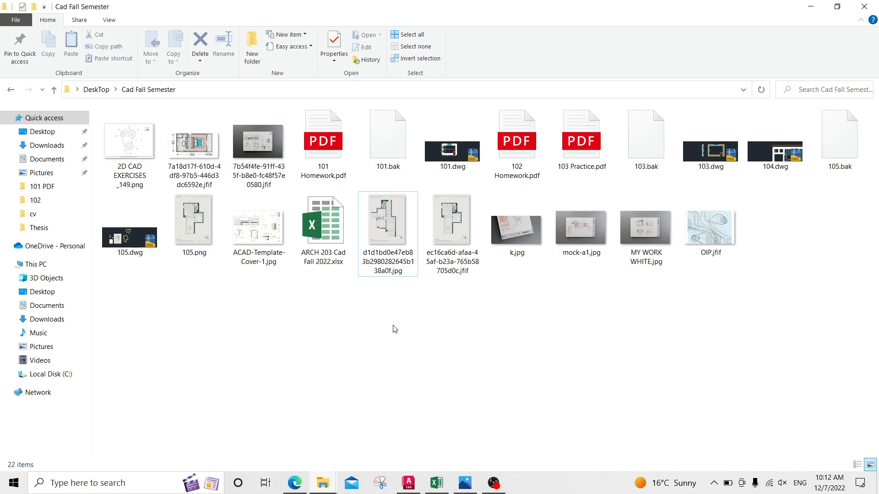
click(474, 484)
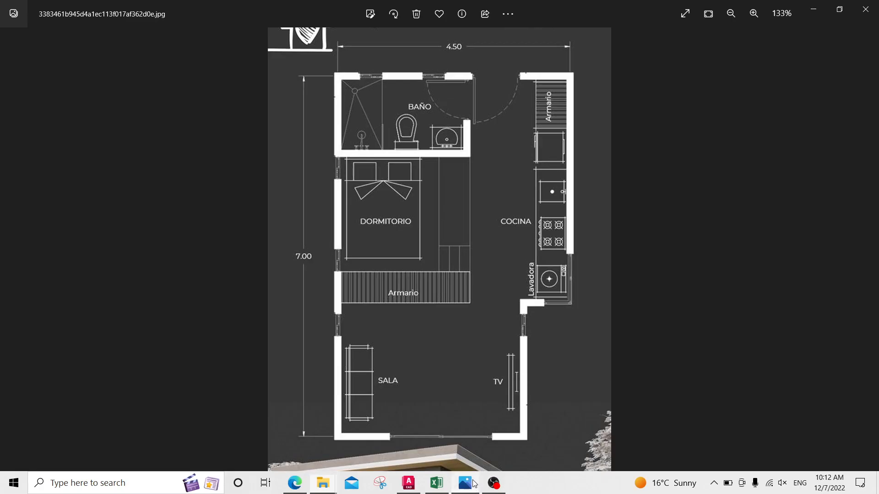
scroll(427, 147, down, 3)
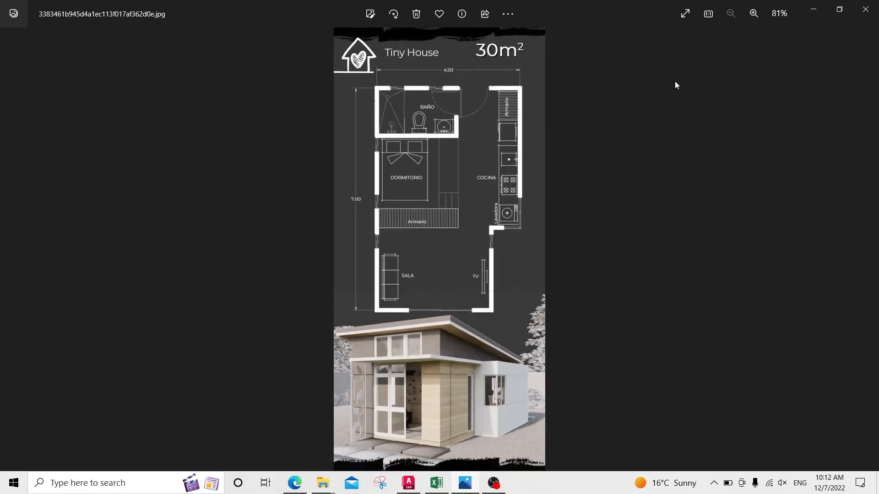
click(814, 12)
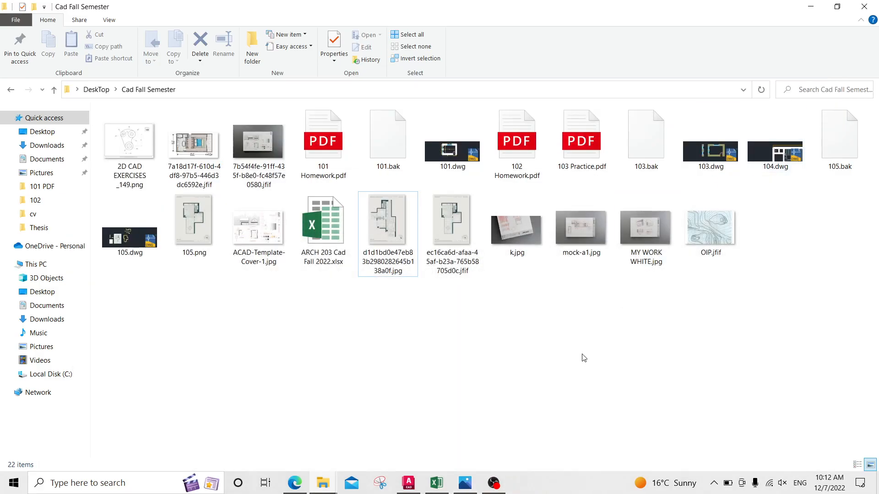
Switch to the Edge browser and show the downloaded floor plan image in its folder
click(253, 376)
click(295, 483)
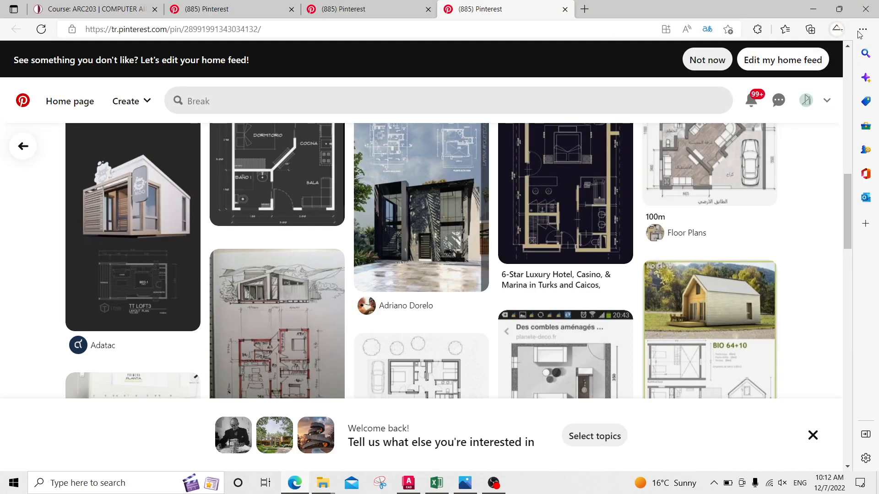
click(862, 28)
click(727, 157)
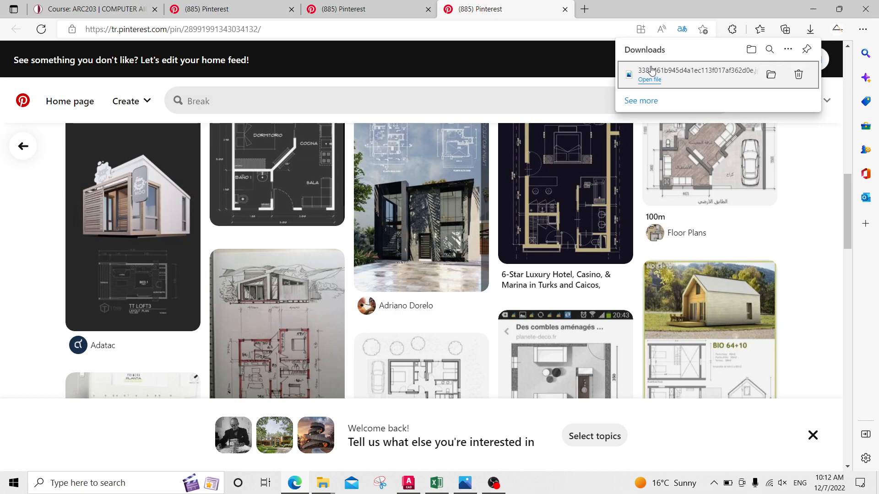
click(771, 75)
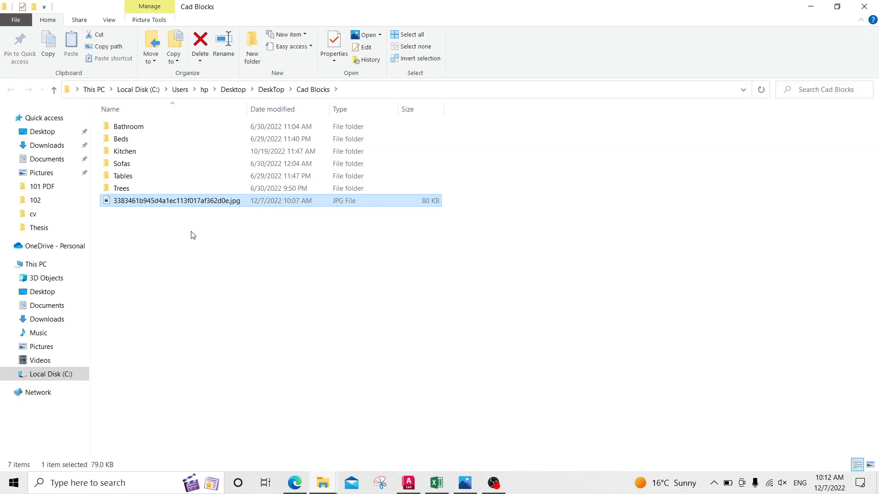
Insert the floor plan JPG into the AutoCAD drawing, picking its insertion point and scale, and keep it unrotated with Ortho on
drag(161, 202, 439, 289)
click(389, 298)
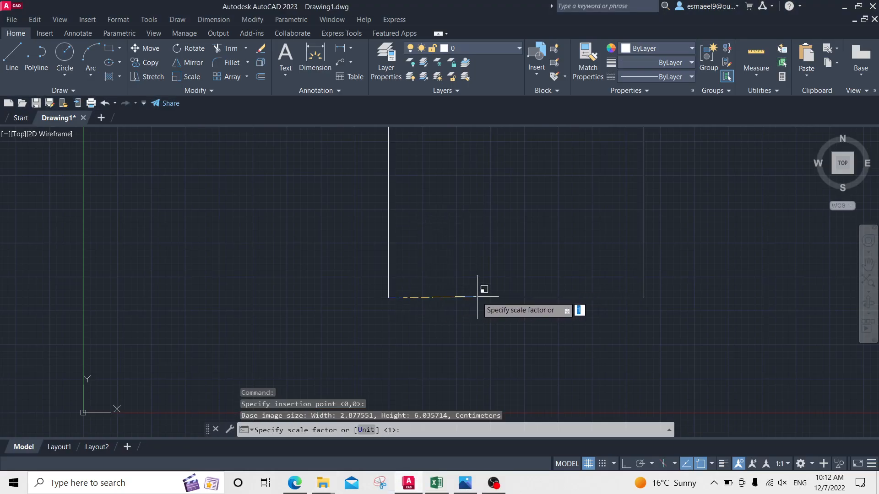
click(453, 295)
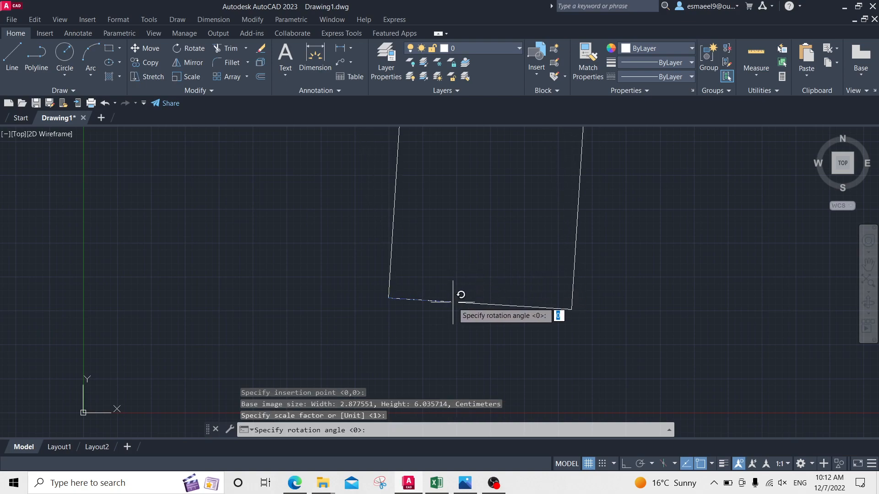
key(F8)
click(521, 293)
middle_drag(520, 292, 492, 374)
key(Escape)
middle_drag(481, 224, 444, 307)
key(Escape)
key(Escape)
scroll(503, 252, down, 2)
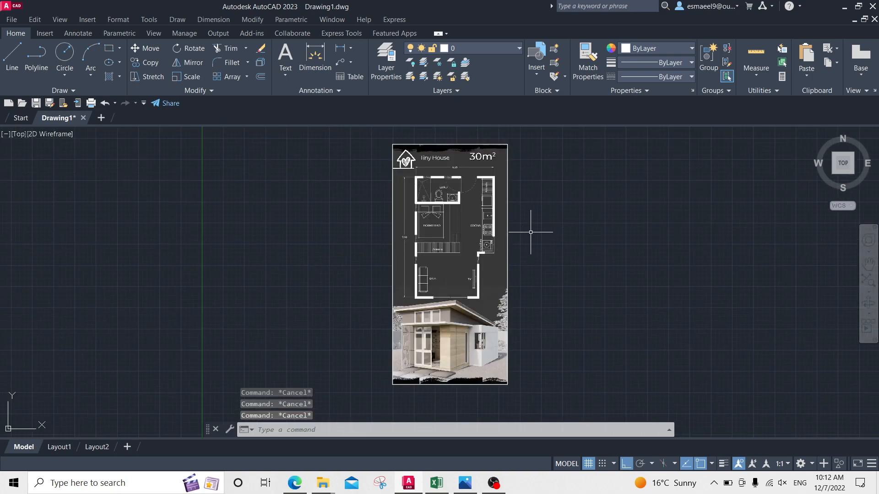
Draw a horizontal reference line 100 cm long beside the floor plan image
scroll(533, 231, up, 2)
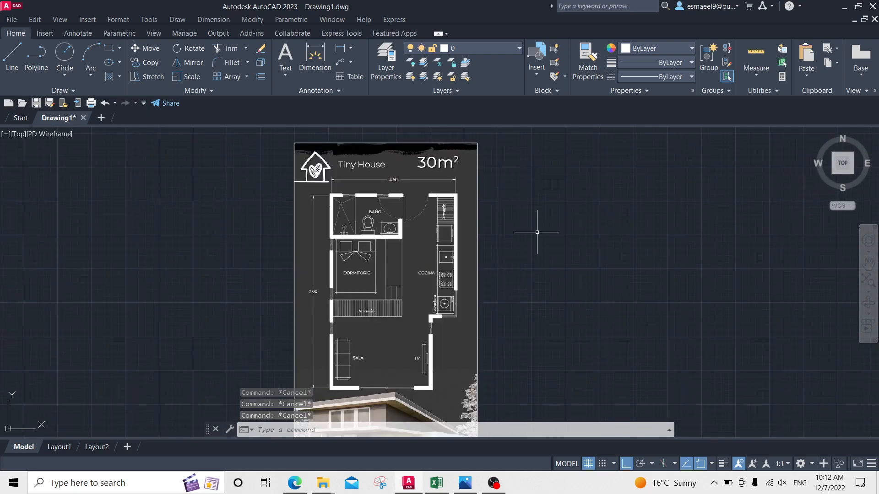
scroll(535, 221, up, 1)
middle_drag(447, 303, 524, 224)
mouse_move(414, 165)
middle_down()
mouse_move(408, 279)
mouse_move(385, 261)
middle_up()
scroll(421, 165, up, 2)
text(l)
key(Return)
middle_drag(689, 233, 453, 260)
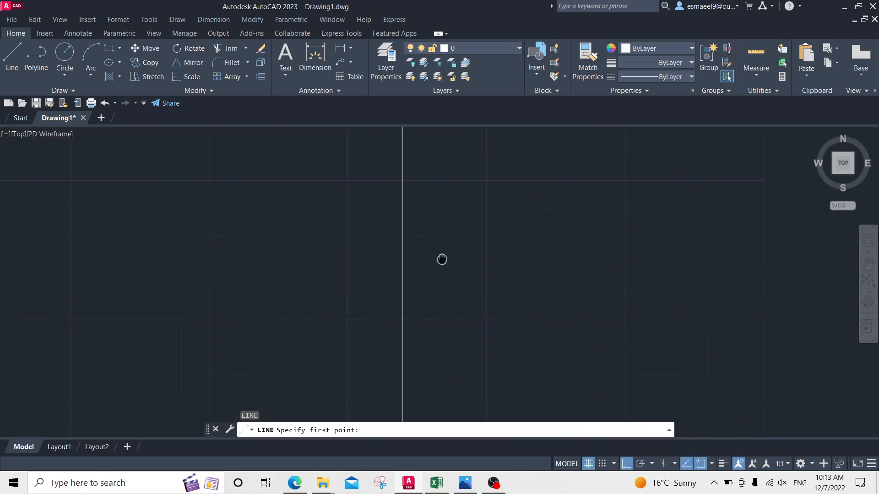
click(549, 250)
text(100)
key(Return)
key(Escape)
scroll(696, 284, down, 5)
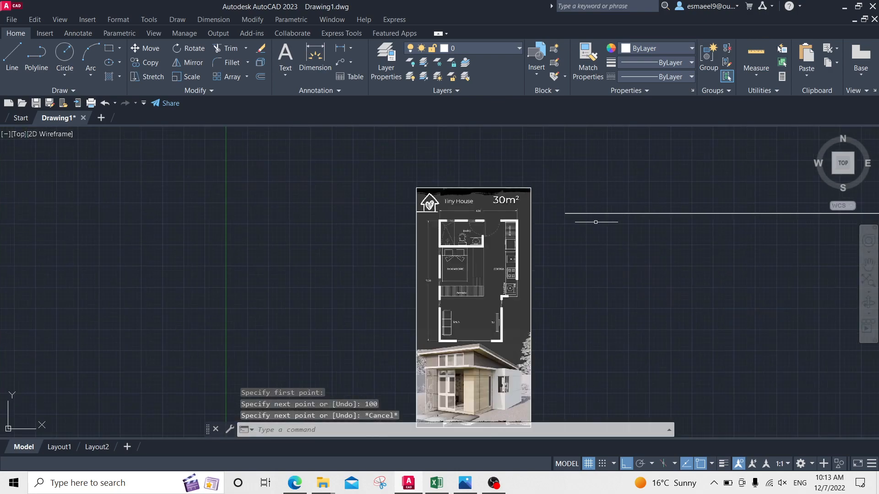
key(Escape)
scroll(600, 220, down, 3)
click(632, 243)
click(610, 297)
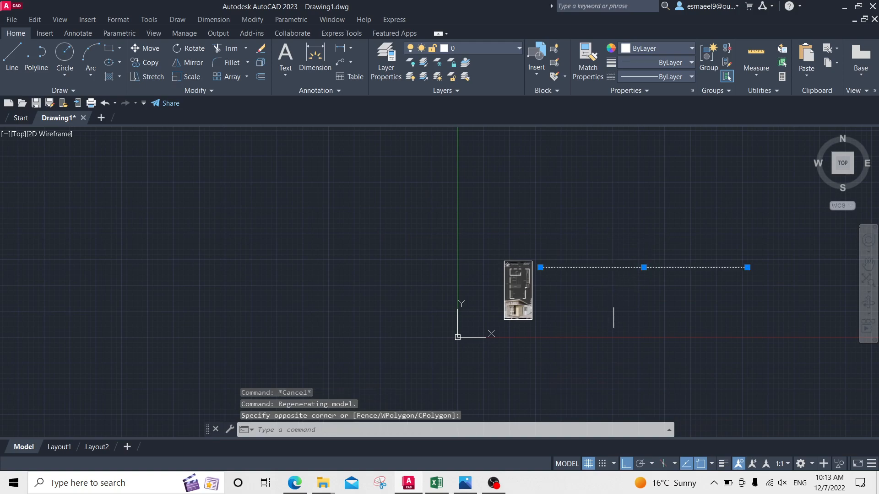
key(Escape)
scroll(488, 301, up, 4)
key(Escape)
middle_drag(683, 255, 544, 275)
click(534, 266)
key(Escape)
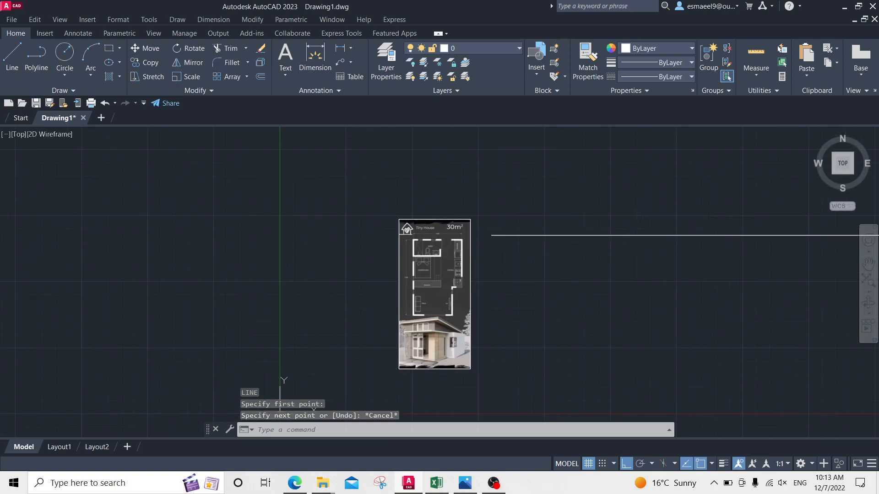
Start scaling the floor plan image, using the start point of the reference line as the base point
scroll(465, 242, up, 5)
click(622, 255)
click(451, 258)
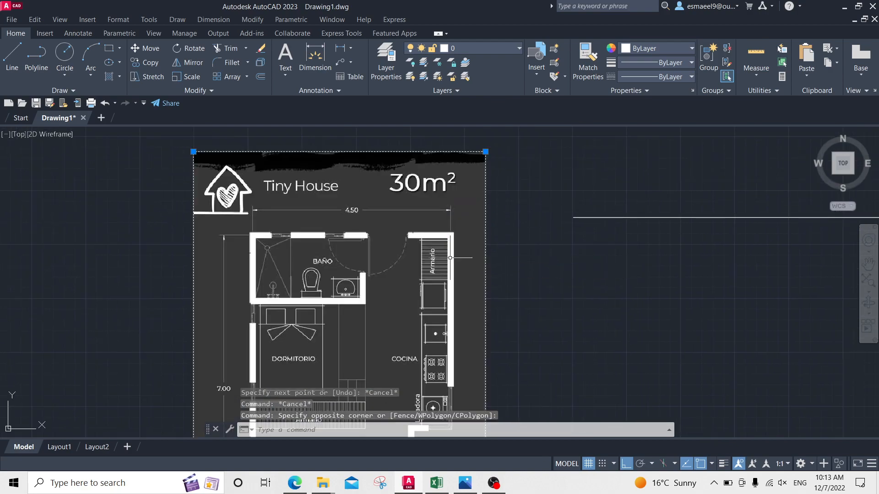
text(SC)
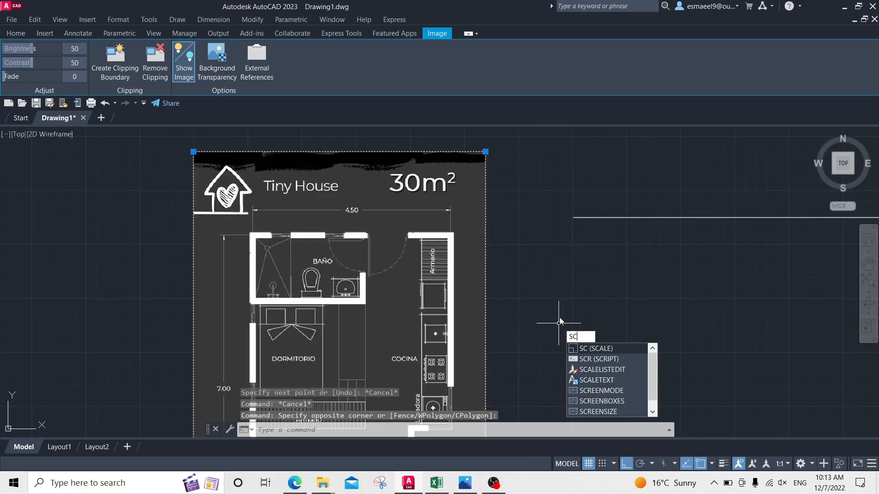
key(Return)
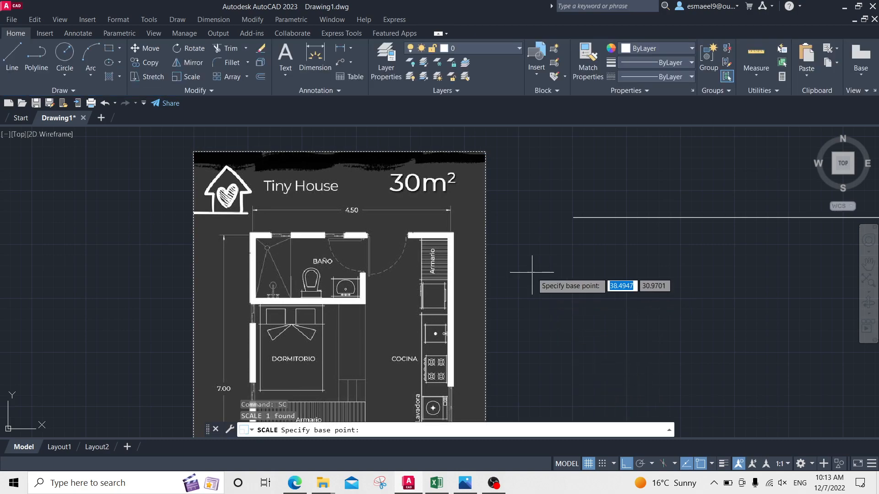
scroll(375, 234, up, 6)
scroll(375, 234, up, 1)
scroll(549, 206, down, 2)
middle_drag(575, 212, 286, 271)
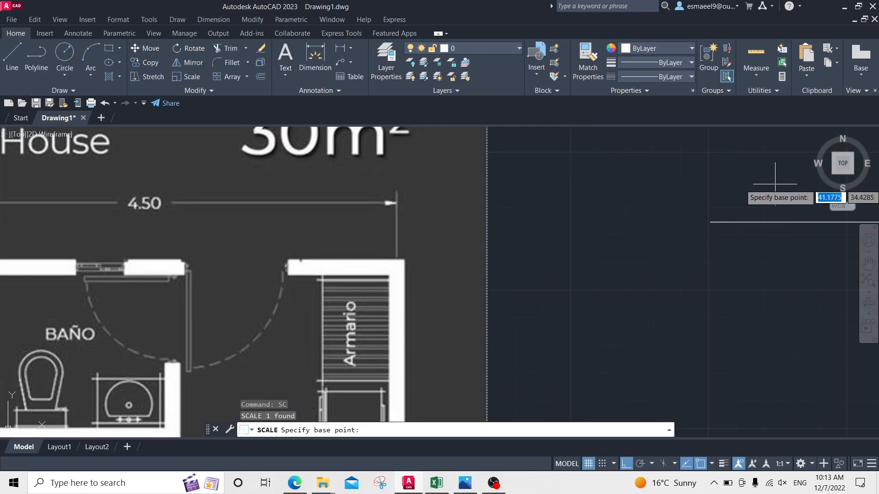
click(711, 223)
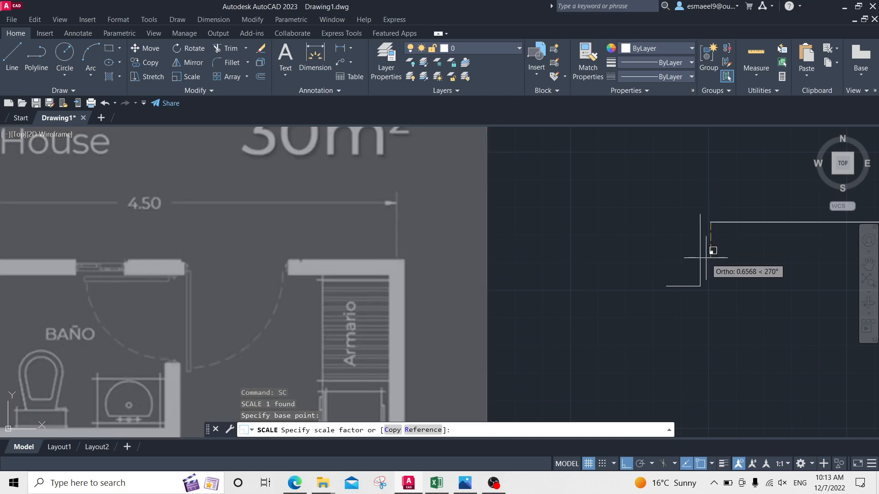
Scale the image by reference so the entrance door opening's width matches the 100 cm reference line
text(r)
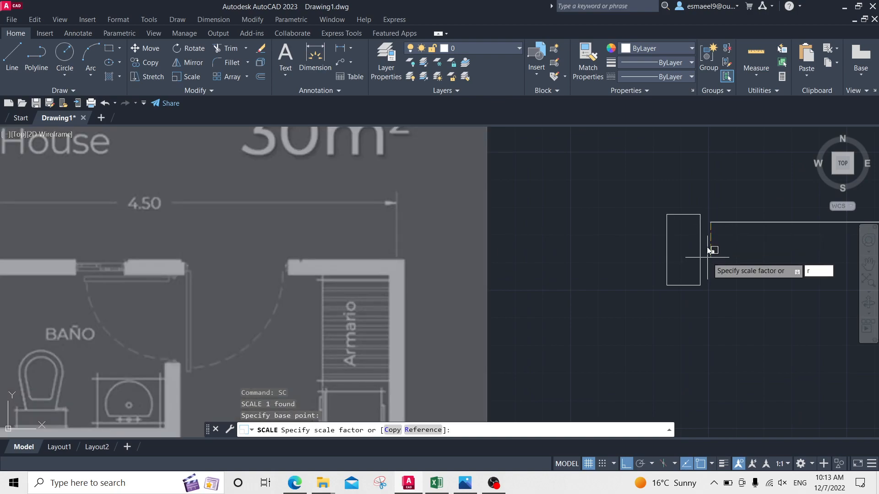
key(Return)
scroll(196, 263, up, 5)
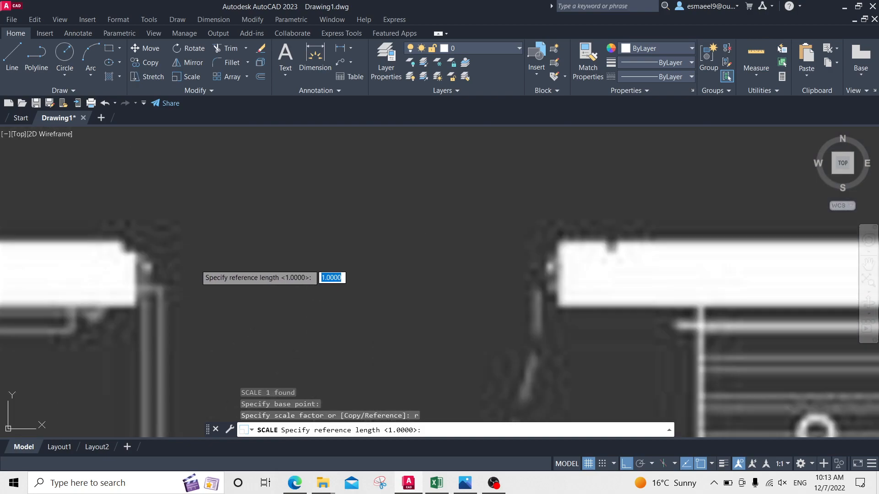
scroll(196, 264, up, 2)
click(97, 275)
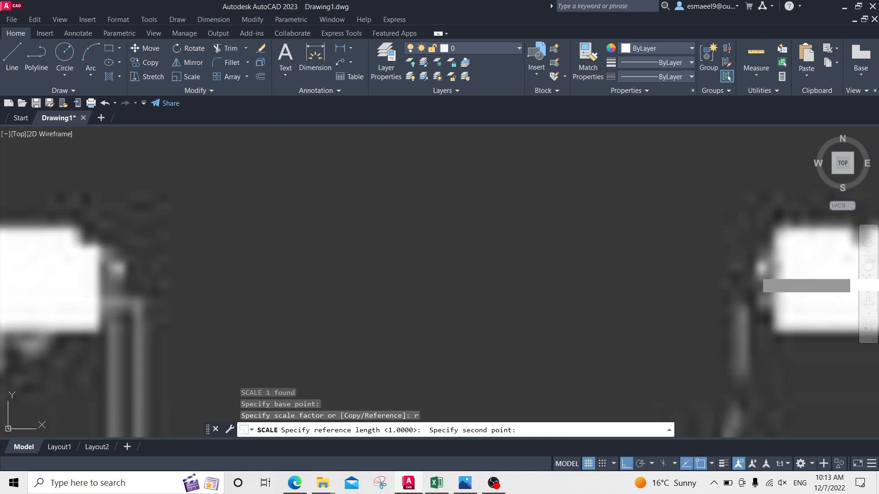
click(769, 272)
scroll(765, 259, down, 6)
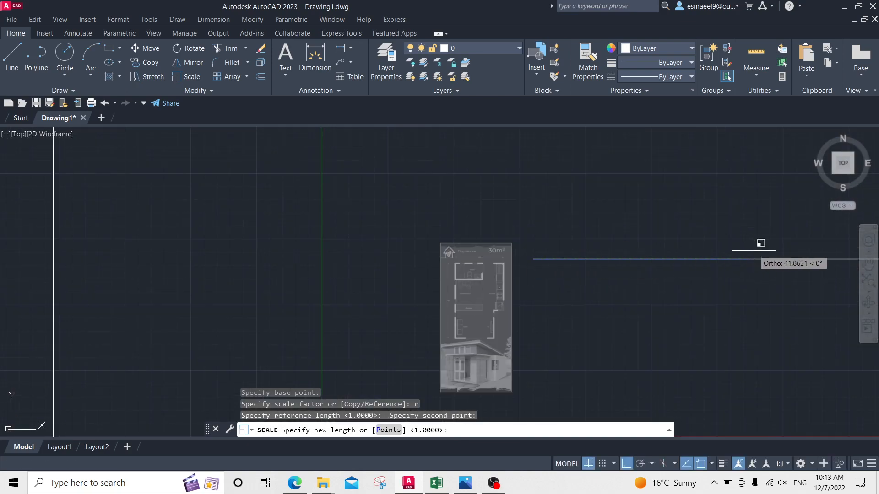
scroll(471, 261, down, 8)
click(547, 272)
Delete the 100 cm reference line beside the floor plan image
middle_drag(463, 320, 606, 284)
scroll(618, 248, down, 2)
click(658, 213)
click(593, 253)
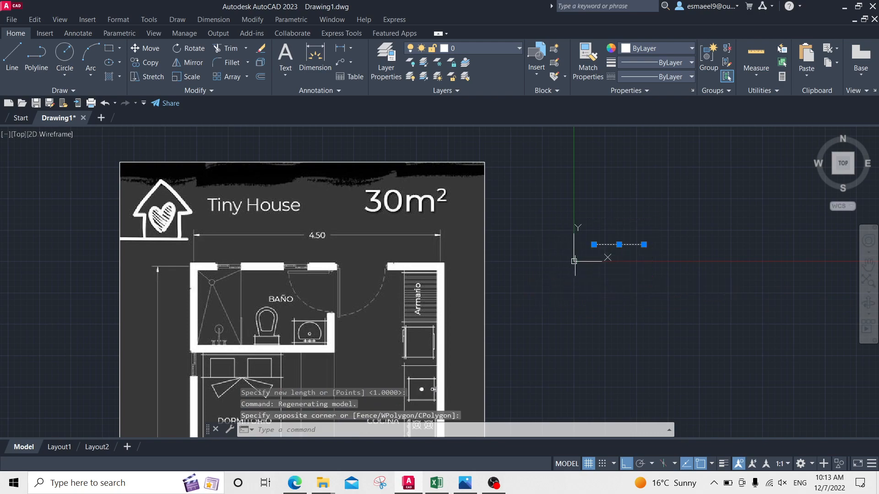
key(Delete)
middle_drag(516, 289, 572, 266)
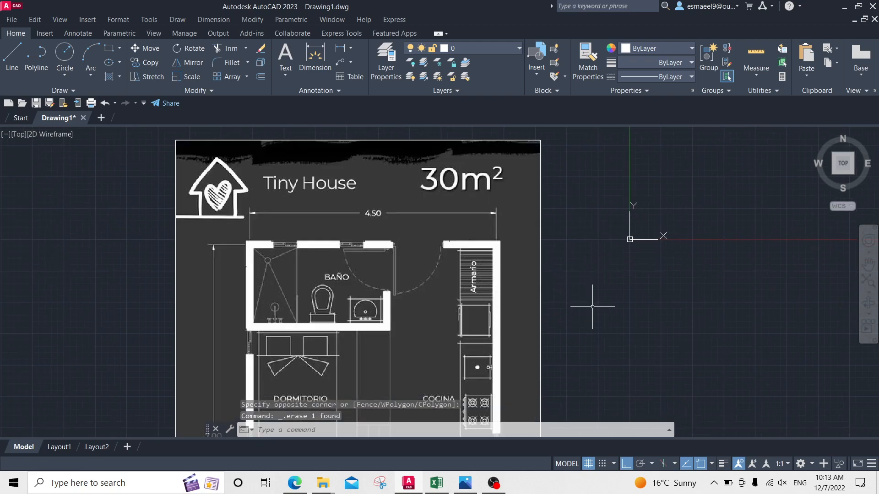
scroll(516, 316, up, 5)
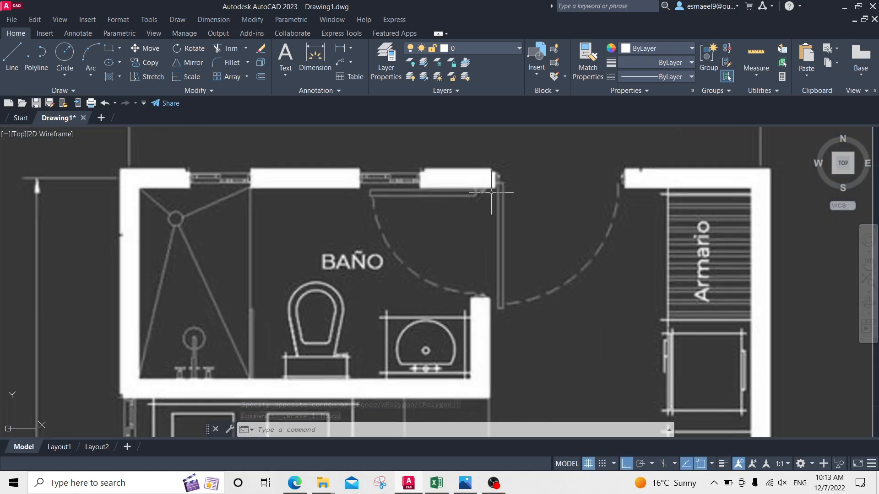
scroll(463, 222, down, 4)
middle_drag(520, 314, 520, 216)
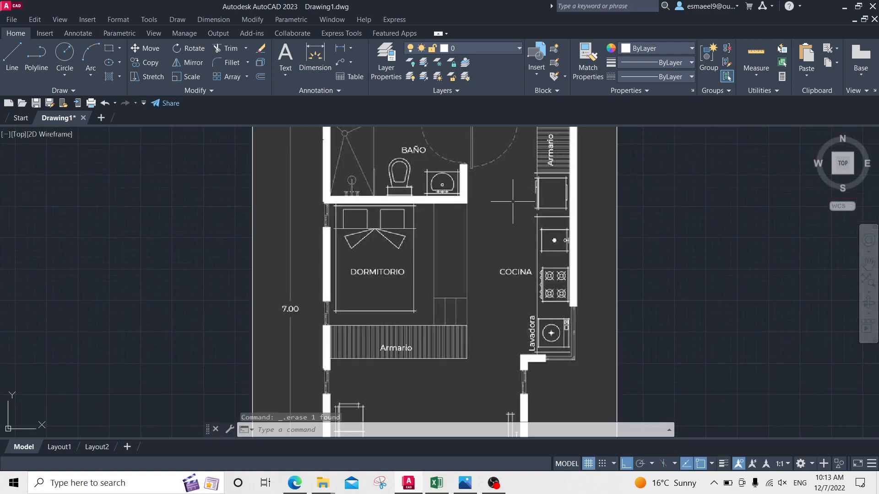
key(Escape)
key(Escape)
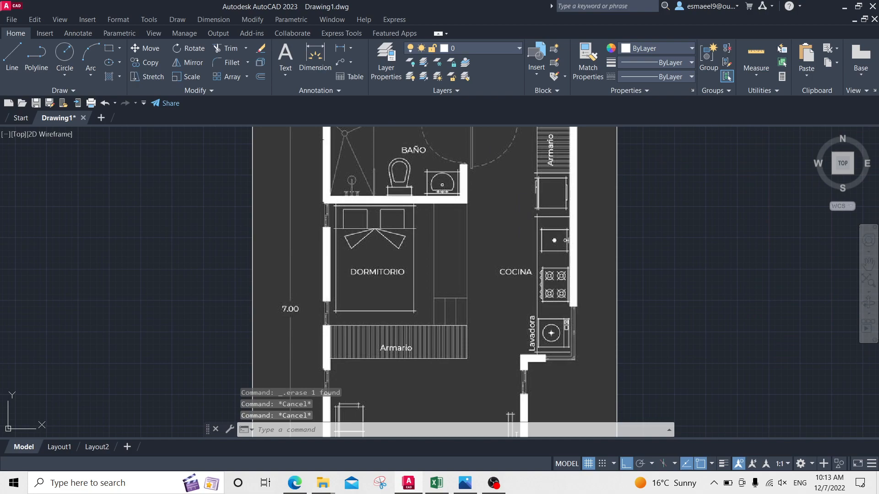
Add three new layers to the drawing in the layer properties manager
click(386, 59)
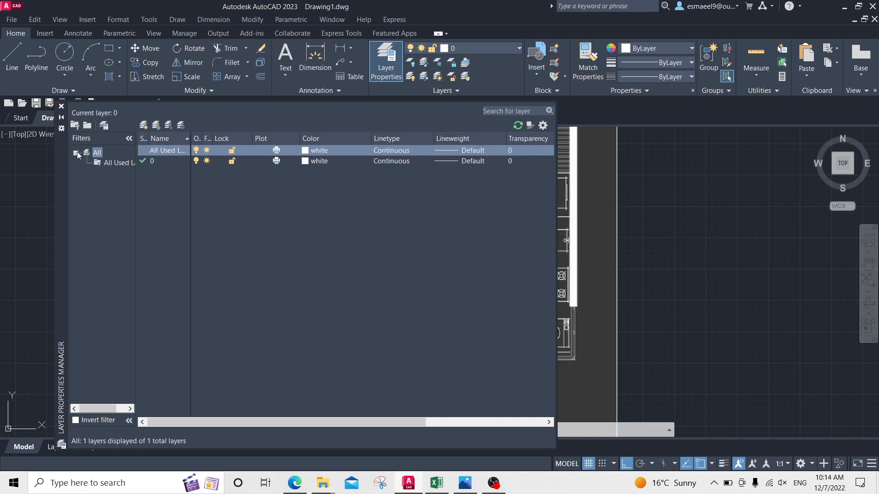
click(144, 127)
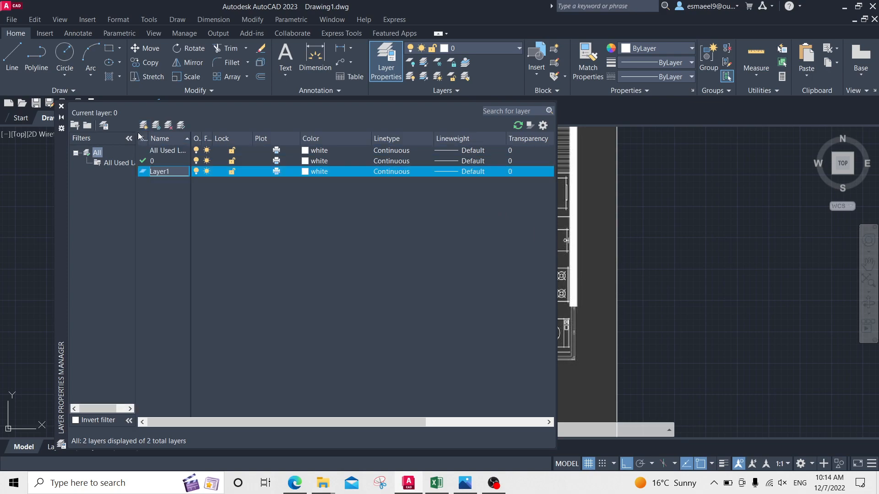
click(145, 129)
click(145, 129)
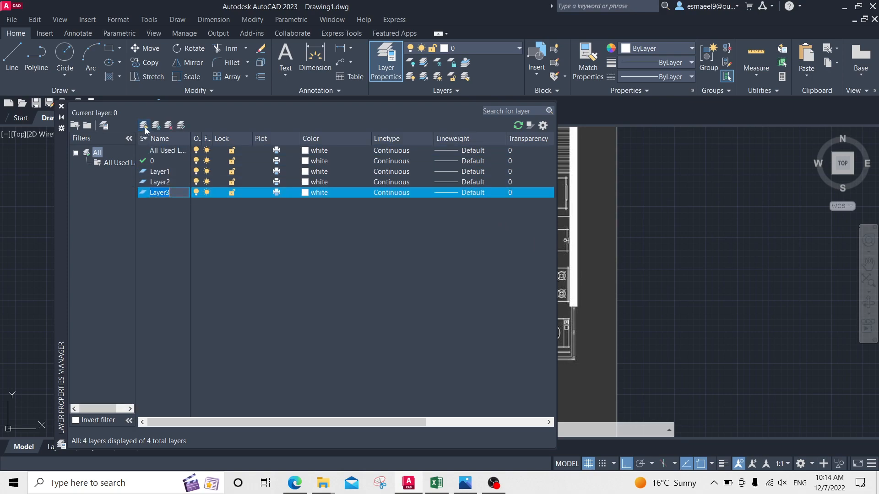
Name the three new layers Walls, furniture and Dimensions
click(178, 172)
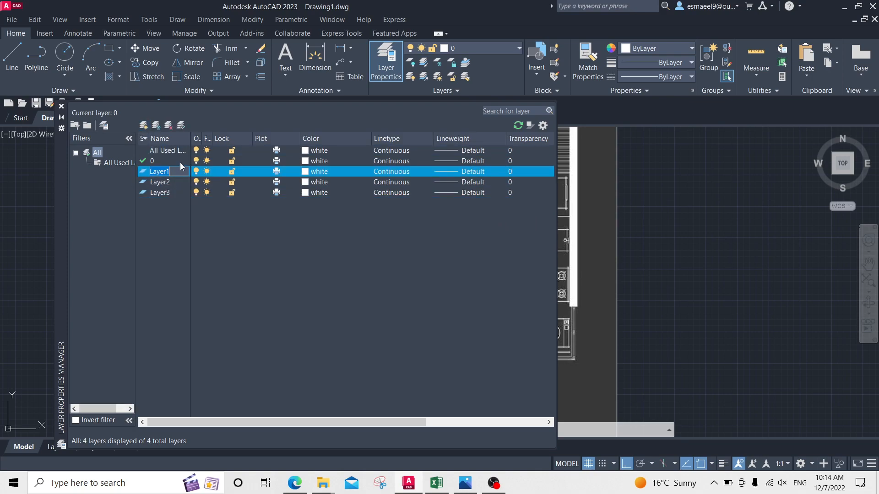
text(Walls)
key(Return)
click(172, 181)
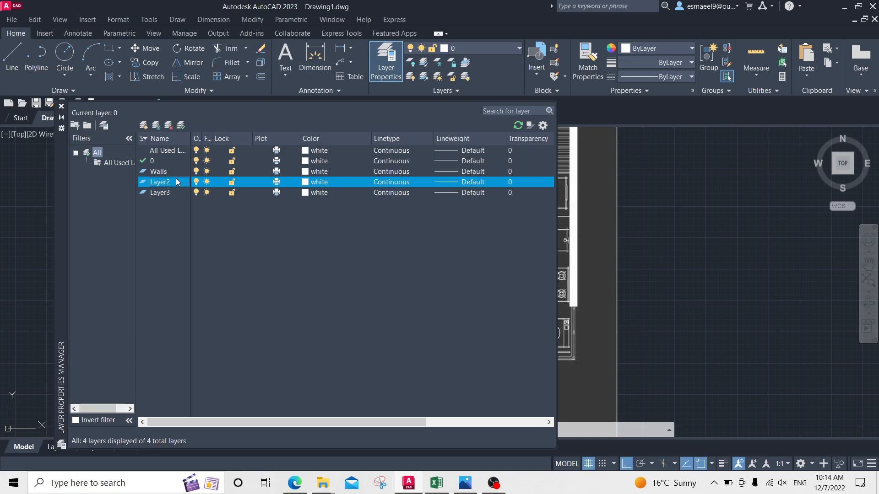
click(178, 181)
text(fut)
click(180, 193)
click(183, 193)
text(Dimen)
text(dions)
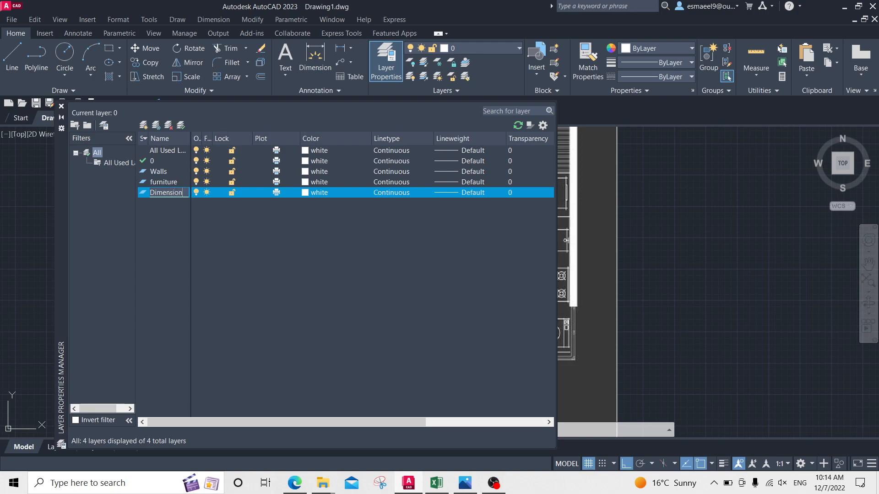
key(Return)
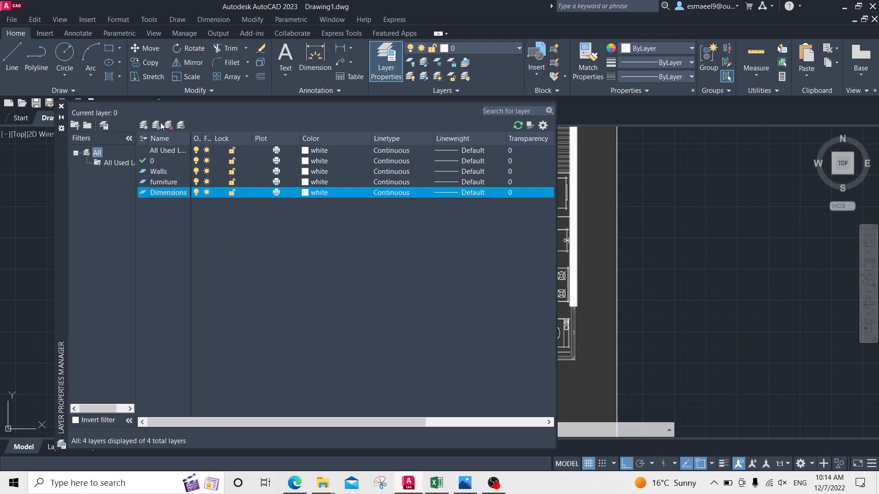
Add two more layers named windowns and Doors
click(145, 127)
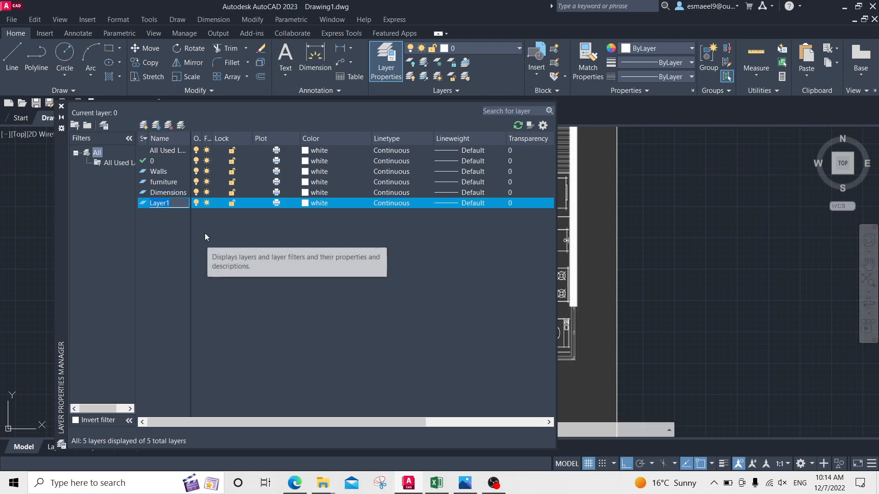
text(win)
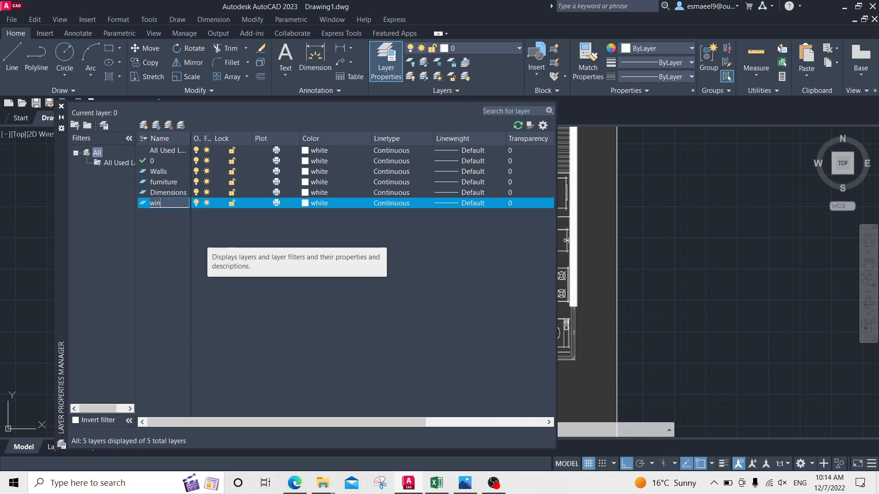
text(downs)
key(Return)
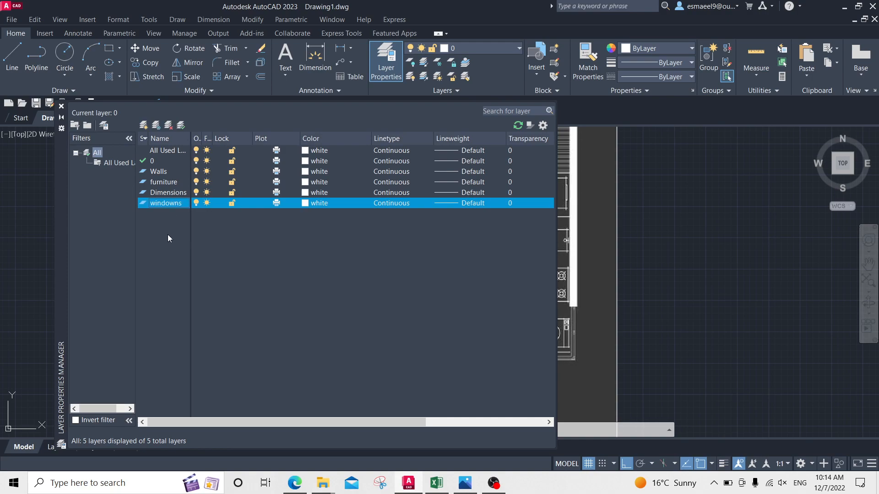
click(144, 125)
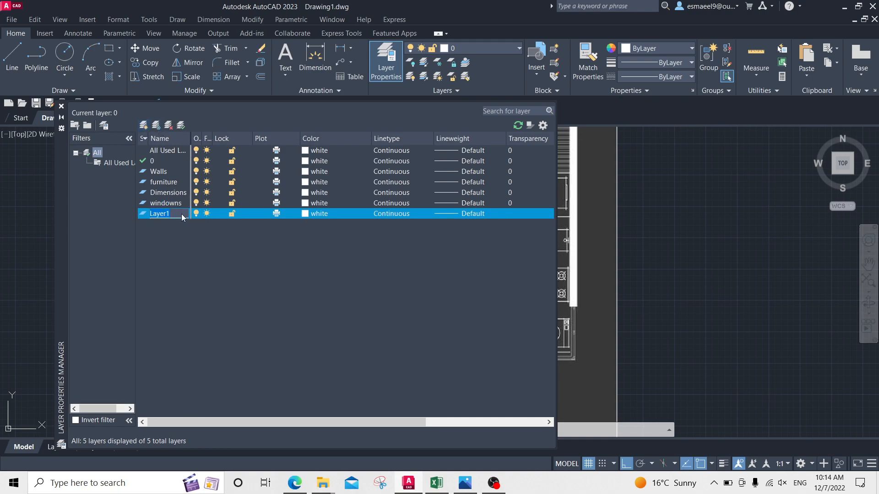
text(Doors)
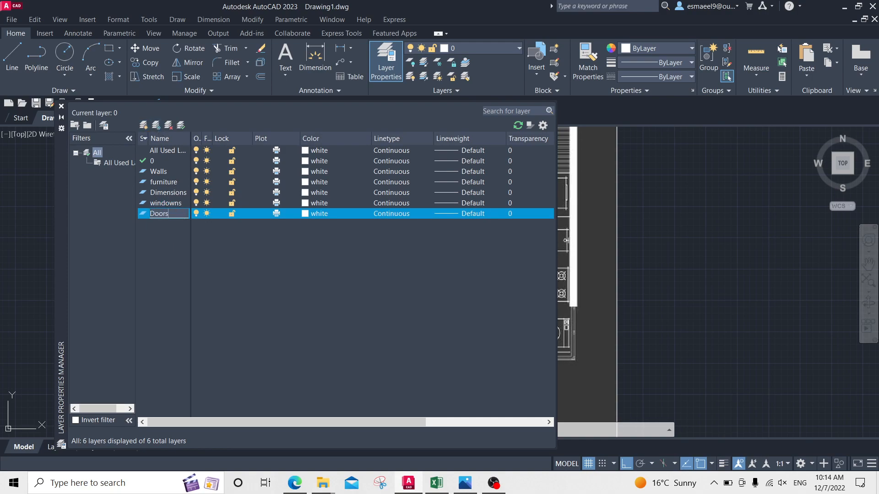
key(Return)
Set the furniture layer's color to grey, index color 8
click(276, 182)
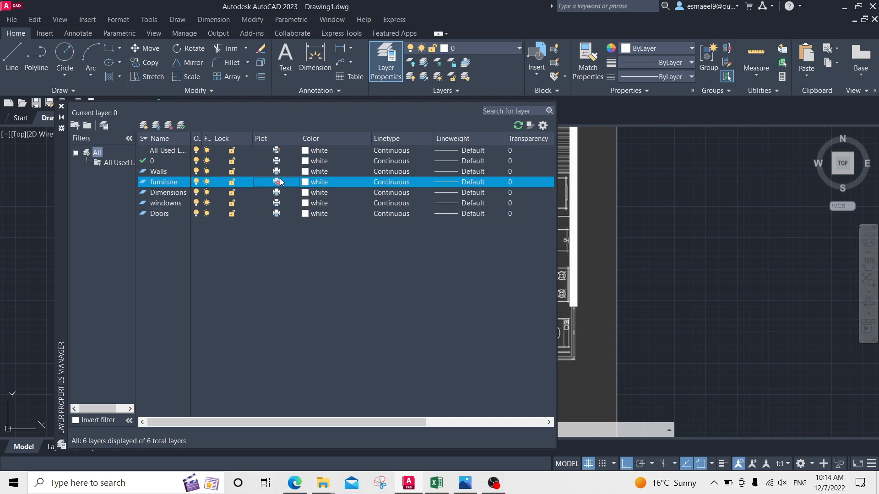
click(352, 183)
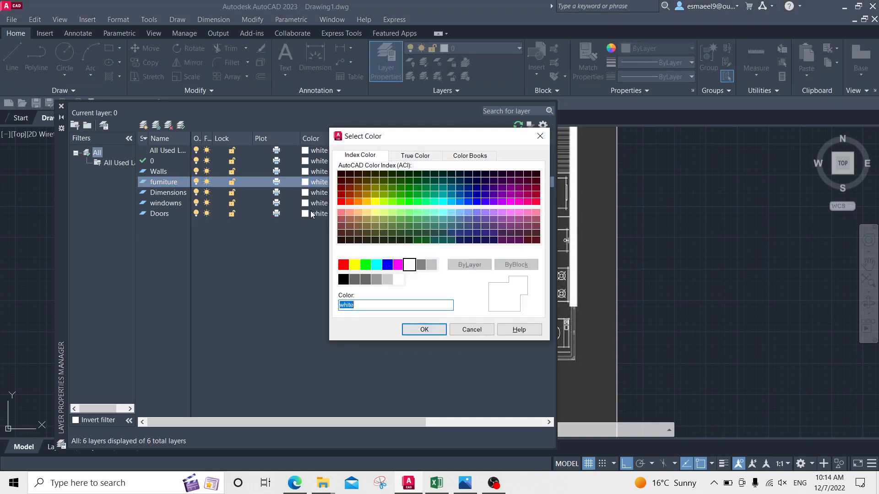
click(421, 265)
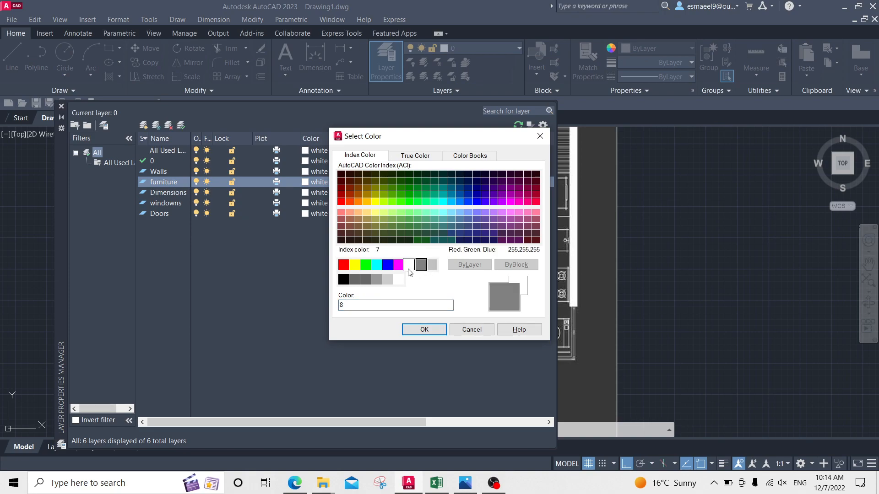
click(424, 329)
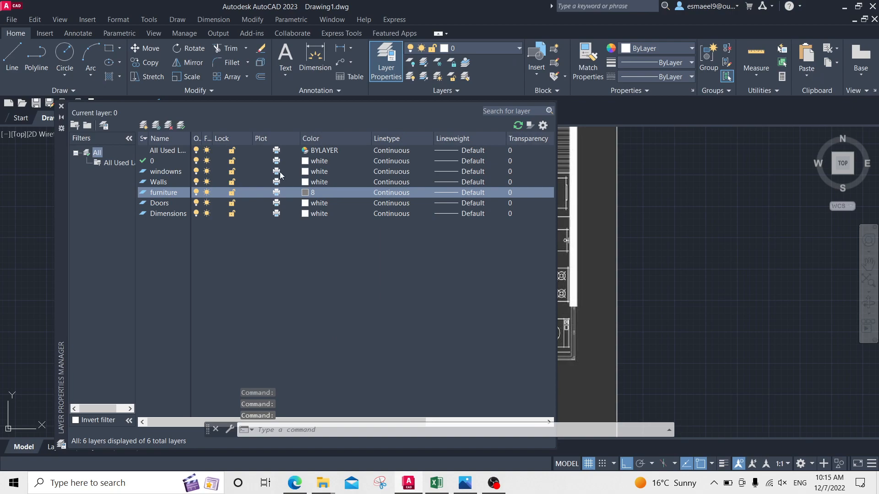
Consult the reference plan mock-a1.jpg in the Cad Fall Semester folder in File Explorer and set the Doors layer's color to index color 8
click(316, 203)
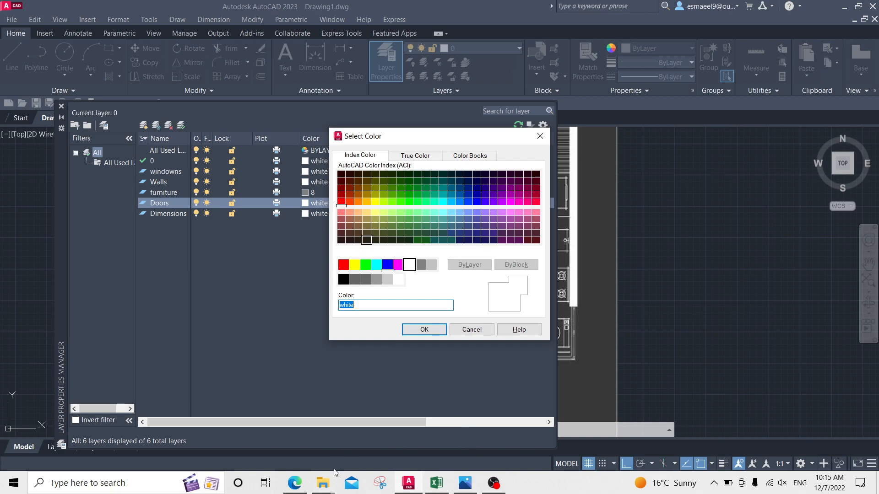
mouse_move(332, 479)
click(323, 433)
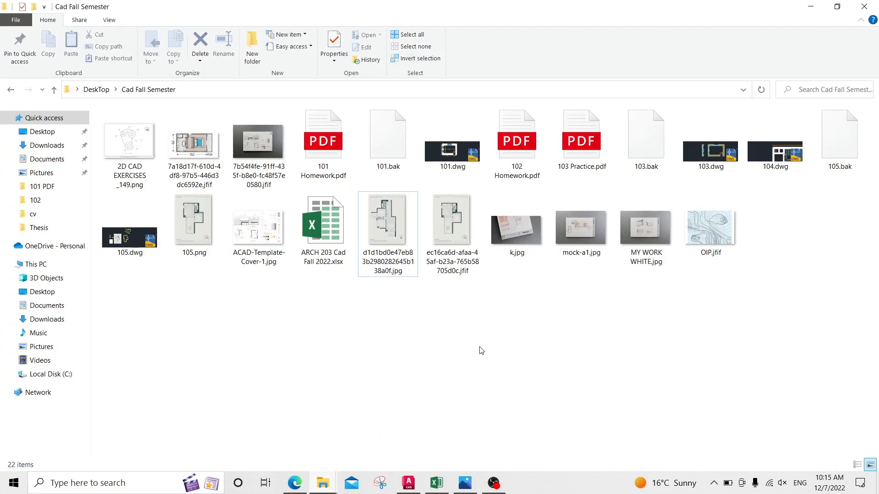
double_click(592, 234)
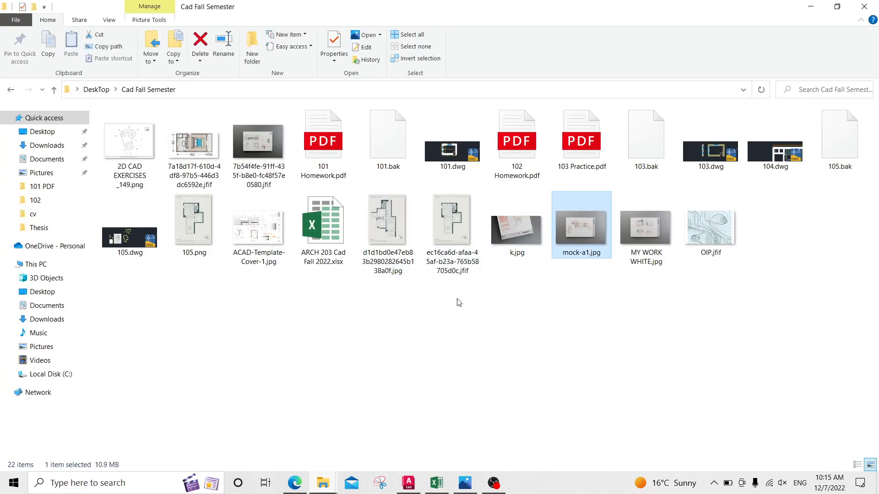
scroll(385, 190, up, 2)
scroll(385, 190, up, 4)
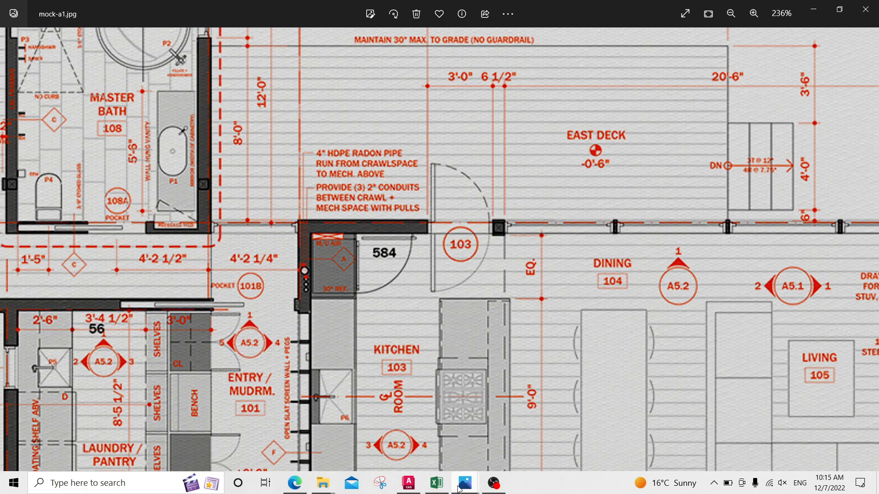
click(419, 475)
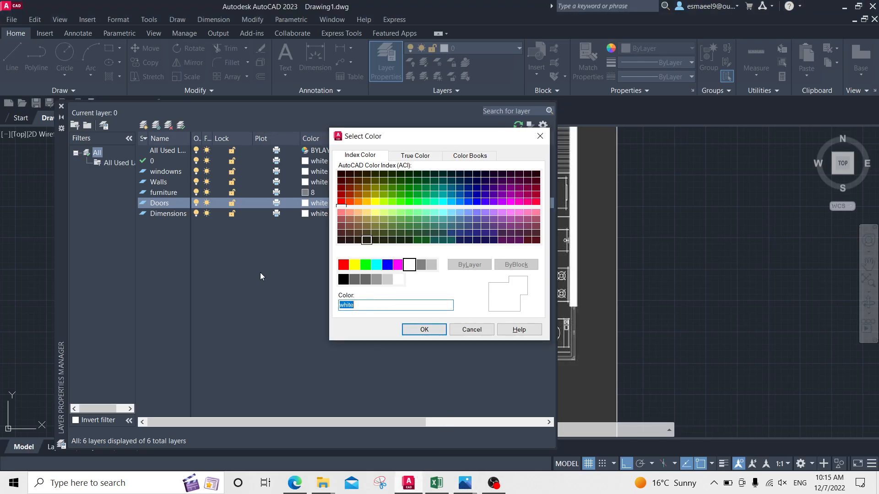
click(421, 266)
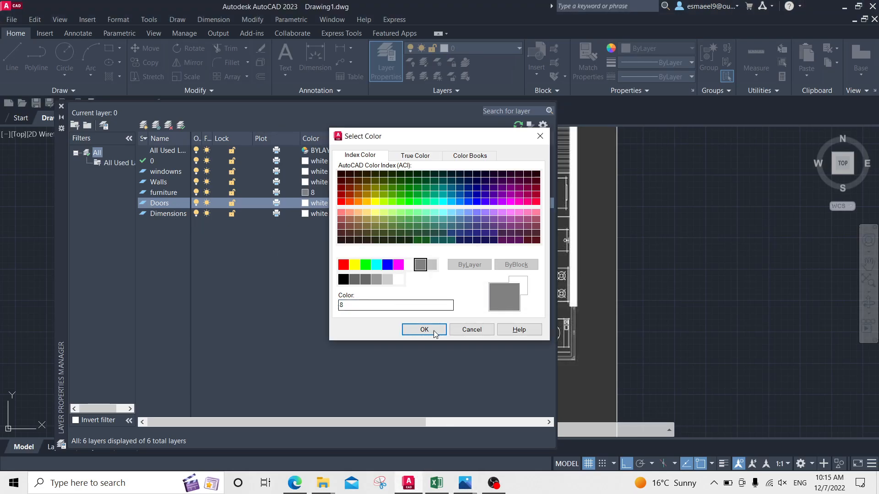
click(433, 332)
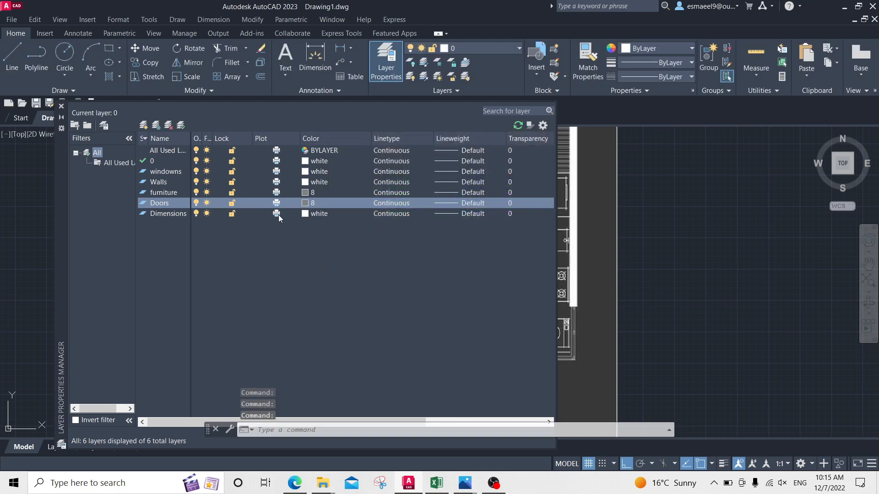
Set the Dimensions layer's color to grey, index color 8
click(306, 213)
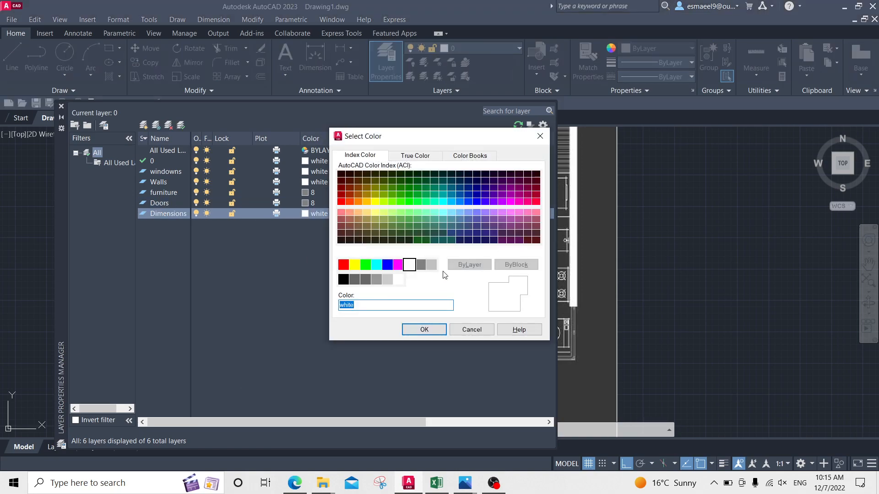
click(421, 265)
click(431, 330)
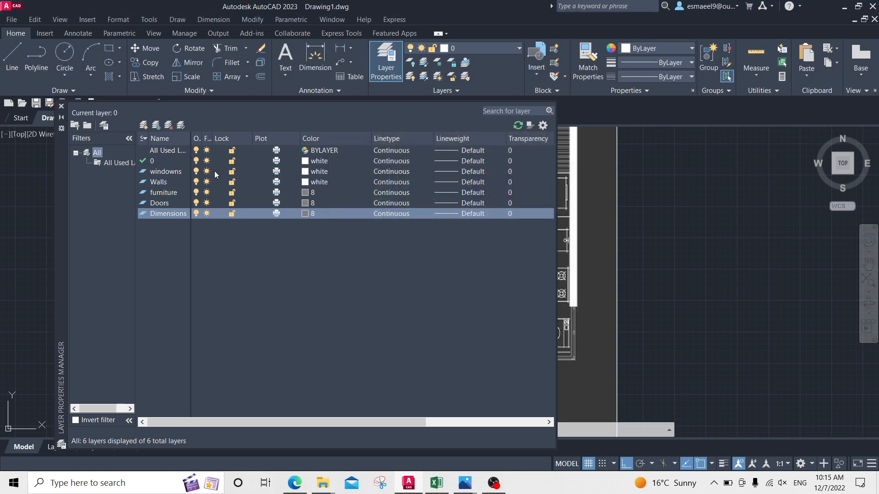
Set the Dimensions layer's color to dark red, index color 12
click(305, 214)
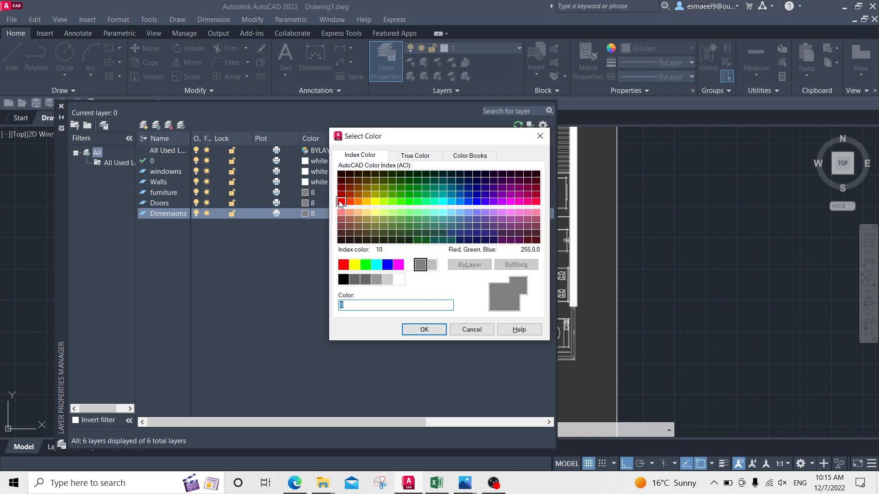
click(341, 194)
click(434, 329)
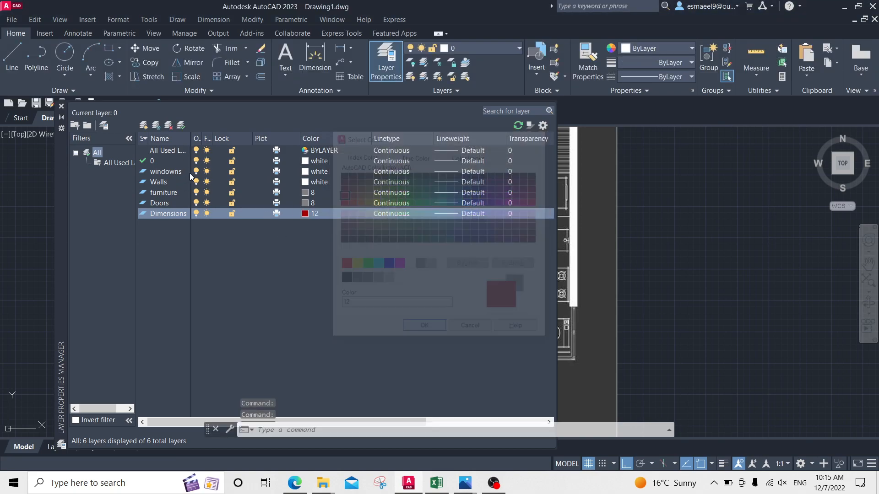
Set the windowns layer's color to index color 8 and close the layer properties manager
click(305, 171)
click(420, 264)
click(424, 330)
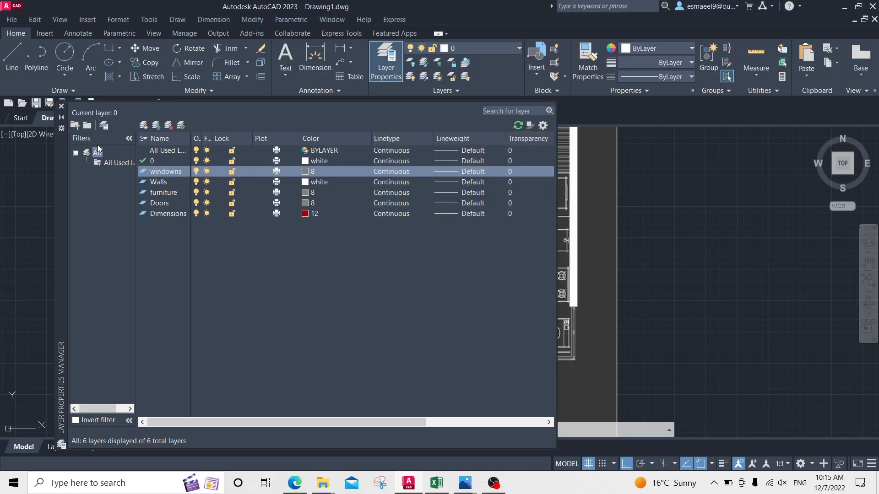
click(62, 108)
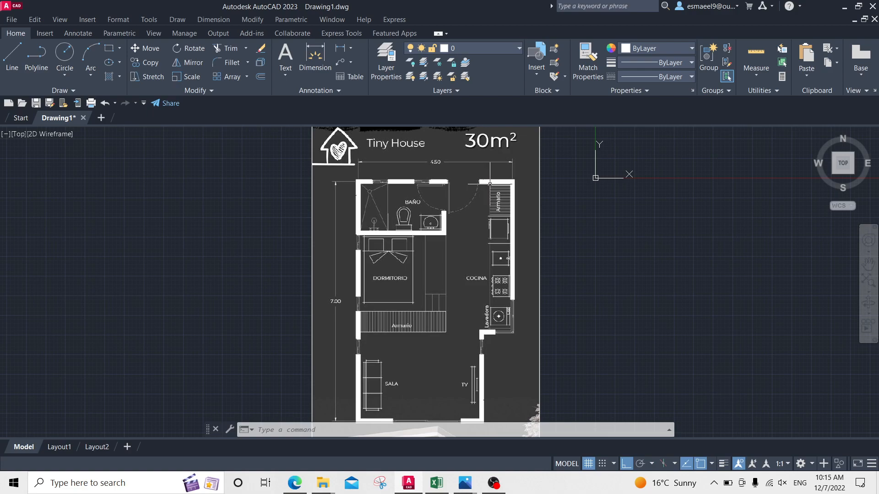
Start a polyline at the plan's upper-right outer wall corner and draw it 490 units straight down past the kitchen
key(Escape)
key(Escape)
middle_drag(441, 233, 443, 190)
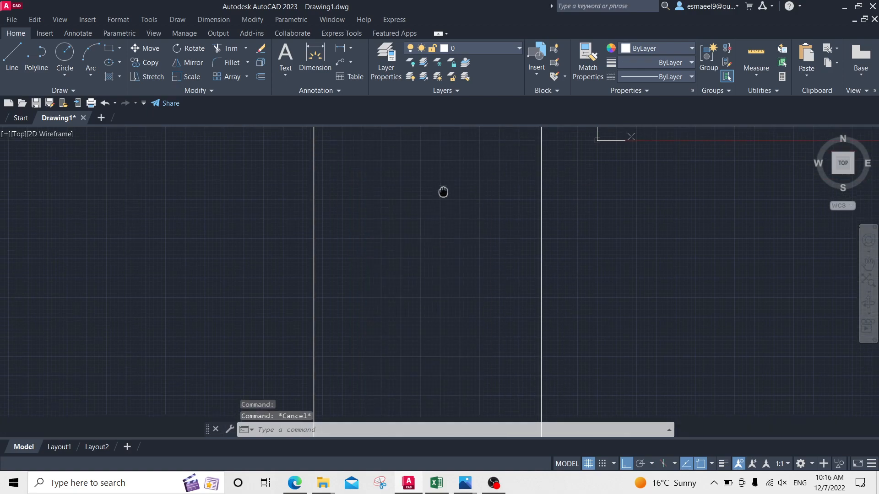
key(Return)
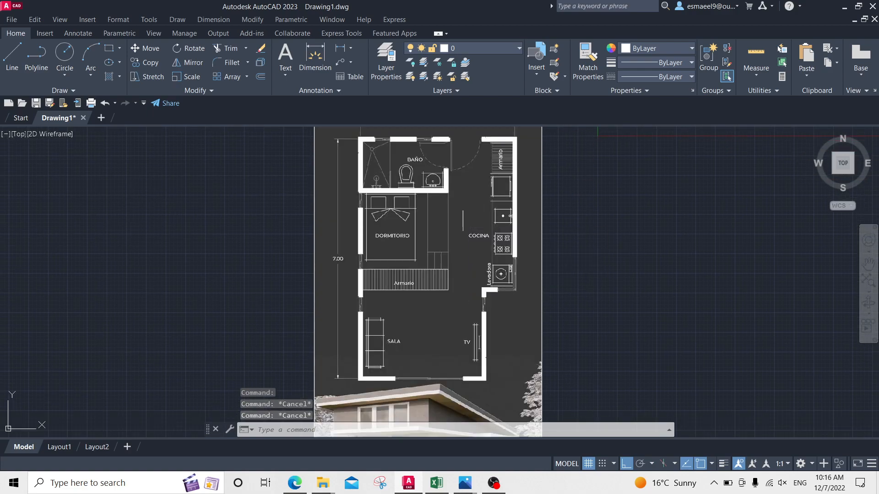
scroll(520, 151, up, 3)
middle_drag(517, 151, 500, 231)
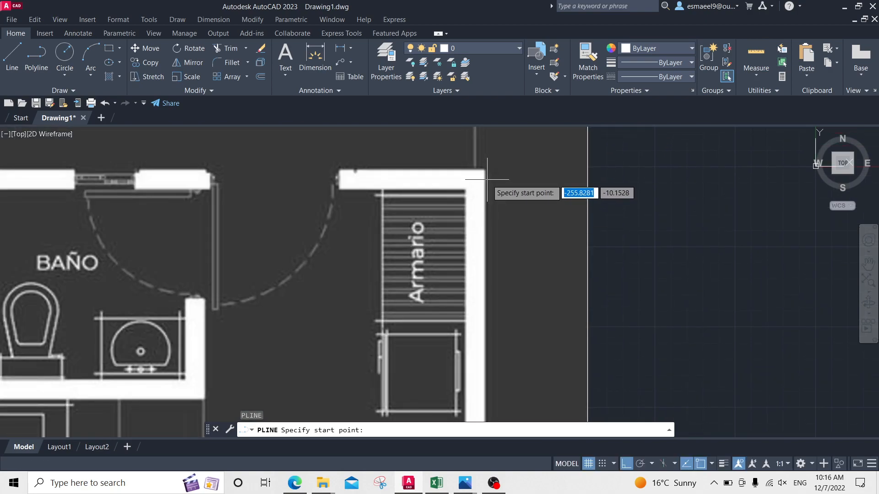
click(484, 171)
scroll(515, 237, down, 3)
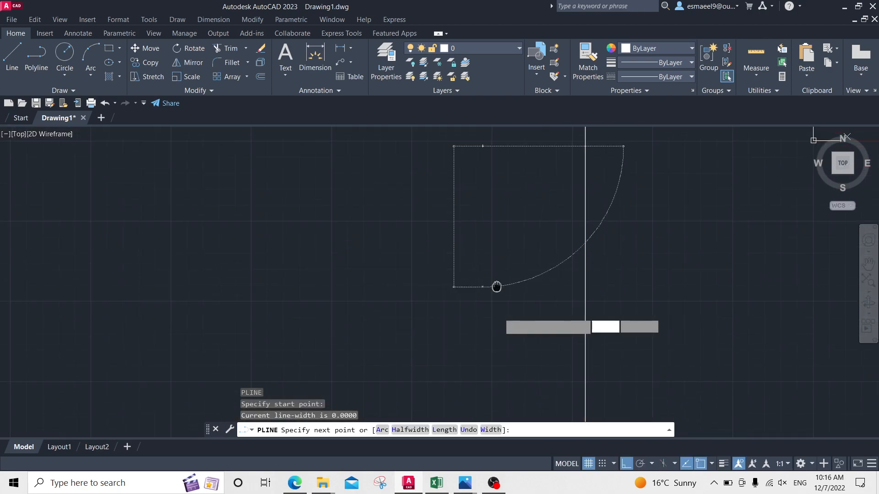
scroll(515, 237, up, 3)
scroll(511, 227, up, 3)
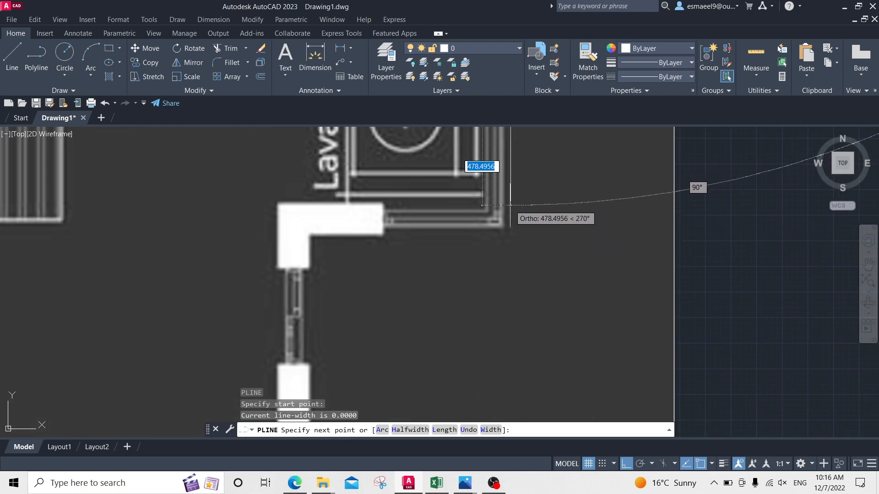
scroll(509, 215, up, 2)
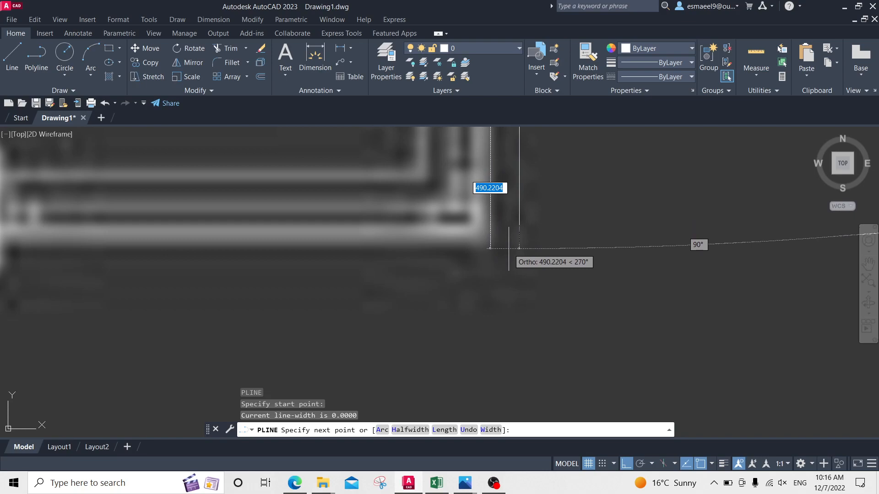
text(490)
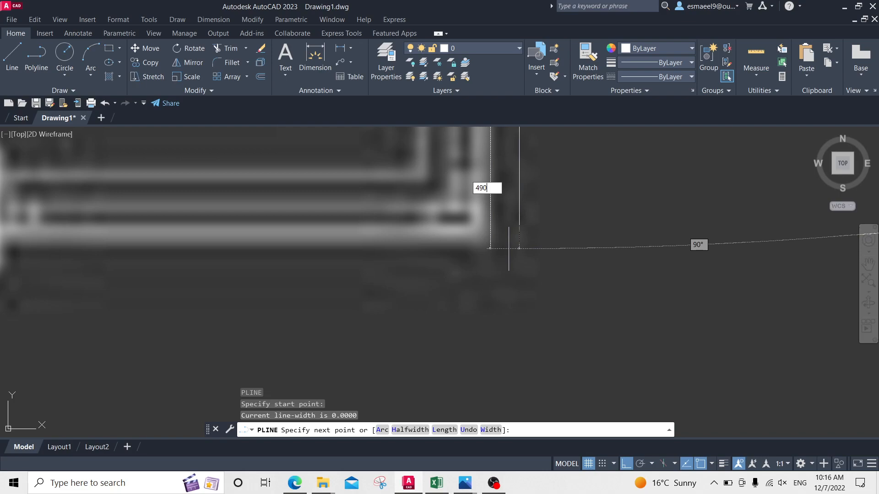
text(490)
key(Return)
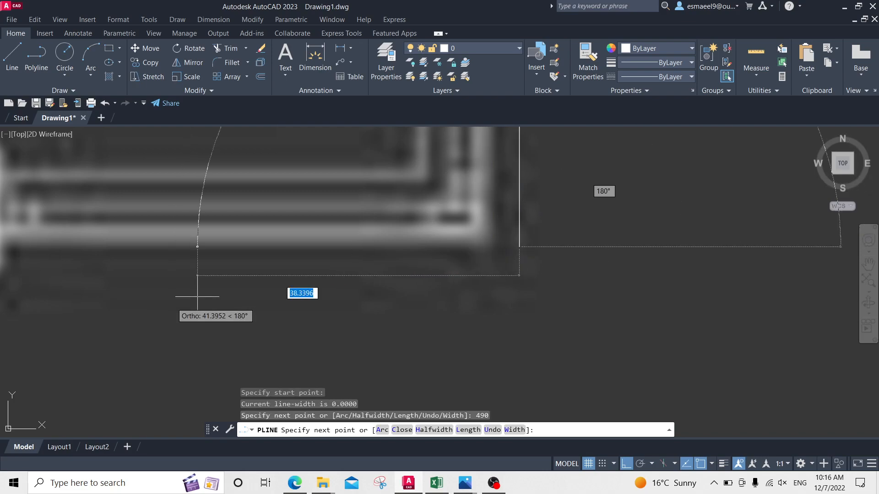
Continue the polyline 100 units left along the kitchen recess and 290 units down the living room's outer right wall
scroll(206, 275, up, 3)
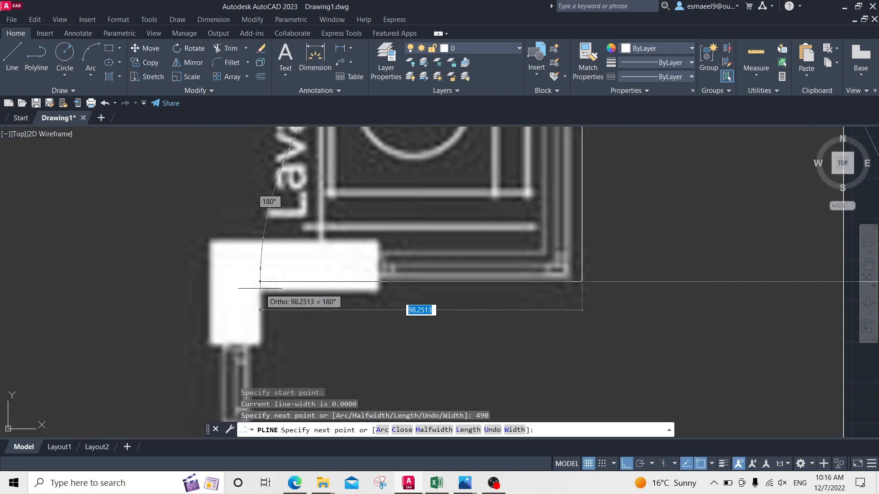
text(100)
key(Return)
middle_drag(270, 348, 339, 160)
scroll(296, 250, down, 1)
scroll(339, 161, down, 3)
scroll(333, 287, up, 1)
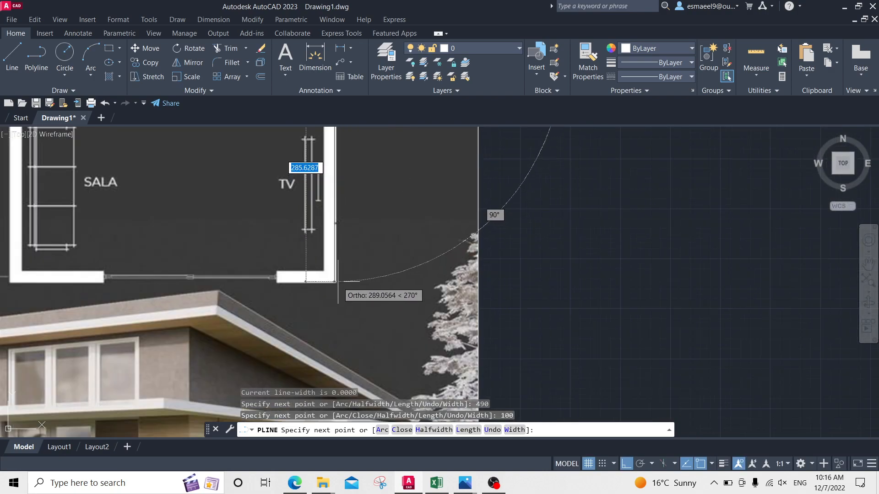
text(290)
key(Return)
middle_drag(221, 287, 608, 276)
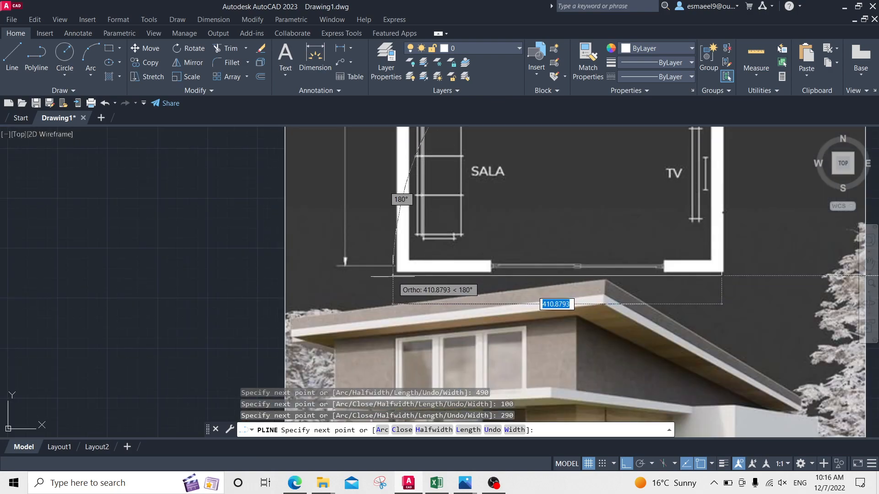
Try a 400-unit polyline segment leftward along the living room's bottom wall and undo it
text(400)
key(Return)
middle_drag(401, 140, 378, 270)
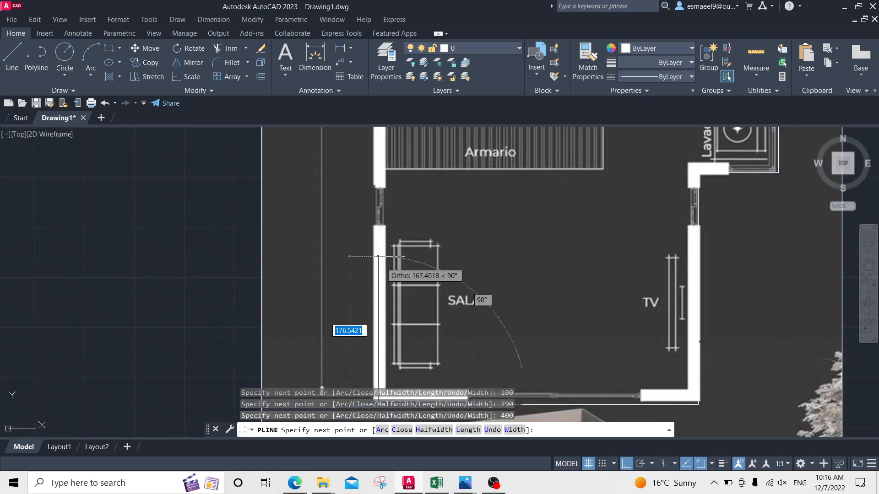
middle_drag(380, 306, 406, 215)
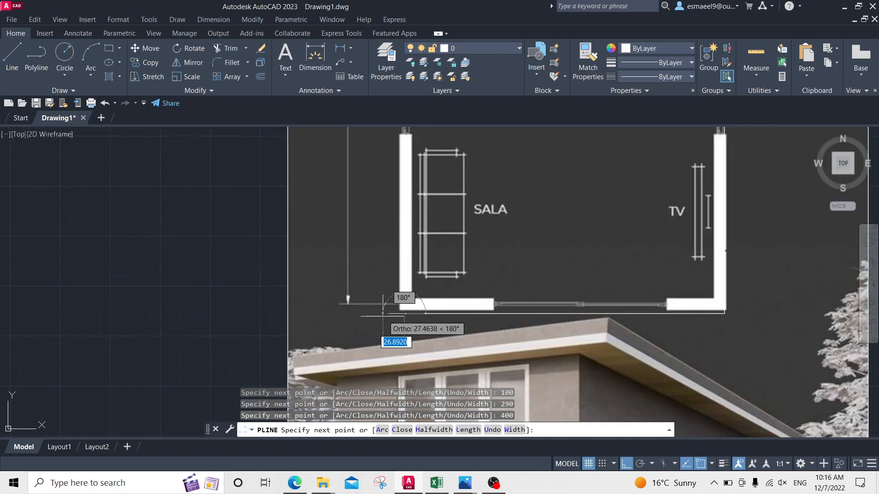
key(ctrl+z)
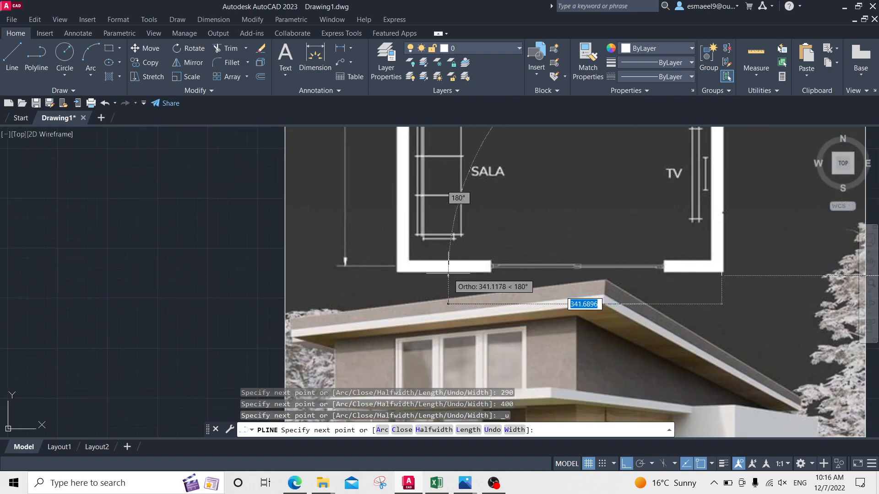
Draw the bottom wall segment 410 units to the left and end the polyline at the plan's lower-left corner
text(410)
key(Return)
middle_drag(403, 180, 390, 263)
scroll(381, 194, down, 3)
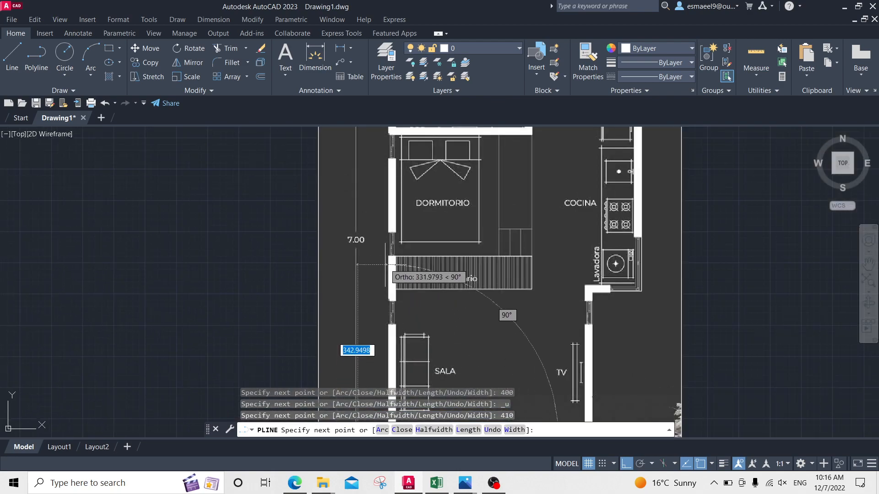
scroll(383, 231, down, 2)
scroll(385, 197, up, 4)
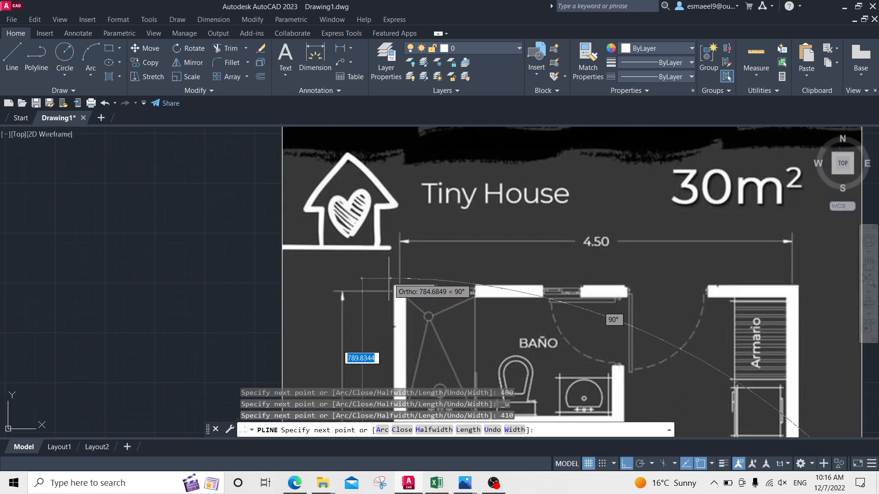
key(Escape)
key(Escape)
middle_drag(513, 307, 530, 232)
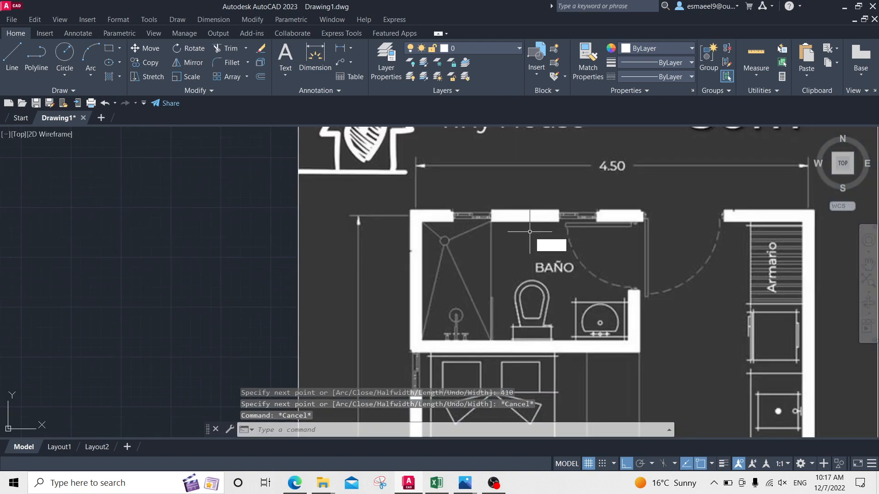
Draw a second polyline from the upper-right corner along the top wall and down the left wall to the lower-left corner
key(Return)
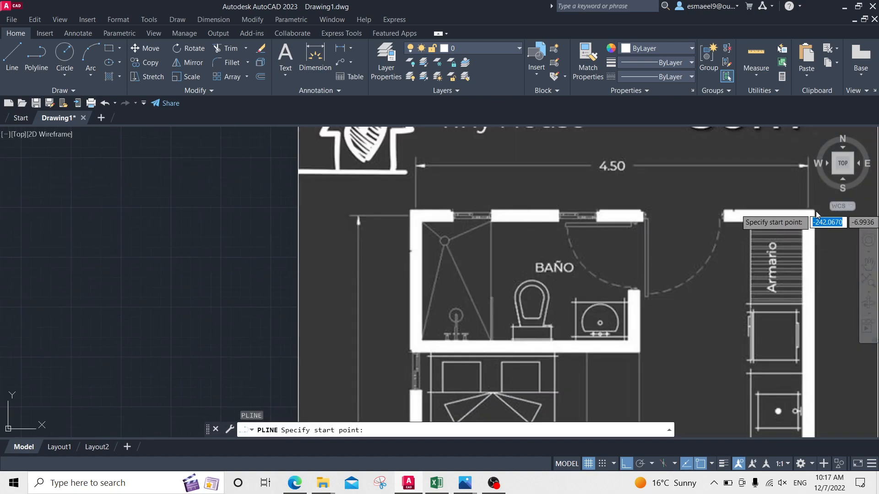
middle_drag(815, 220, 782, 226)
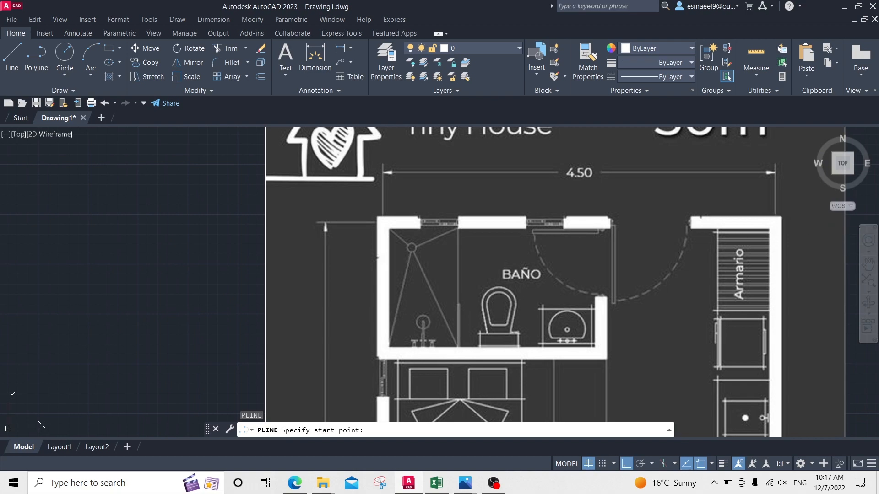
click(782, 247)
scroll(387, 251, down, 10)
scroll(422, 265, up, 4)
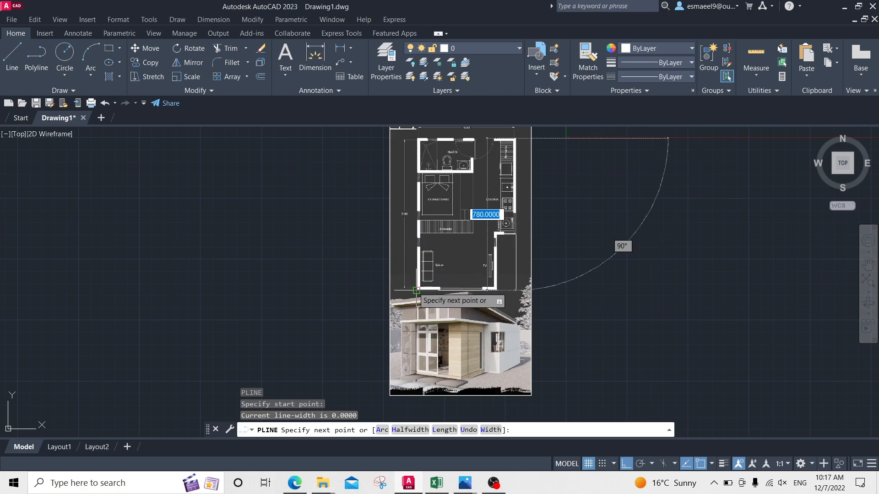
middle_drag(401, 241, 404, 279)
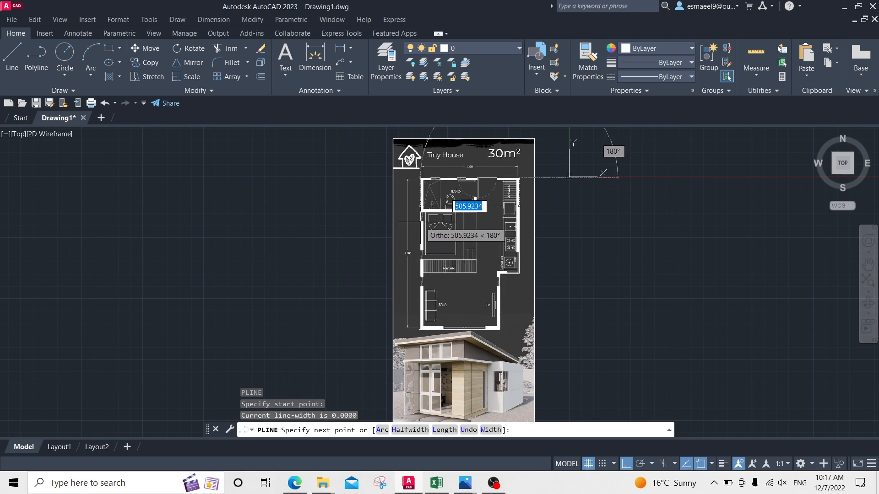
scroll(421, 209, down, 2)
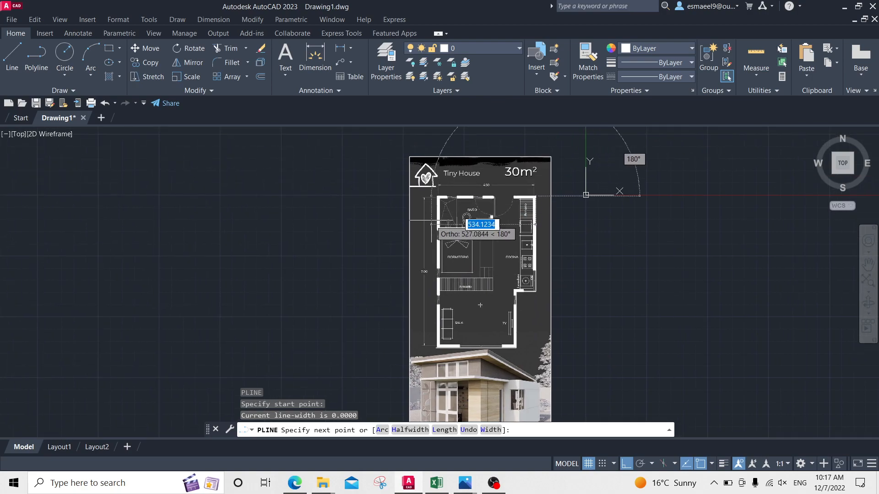
middle_drag(420, 200, 462, 173)
scroll(462, 175, up, 4)
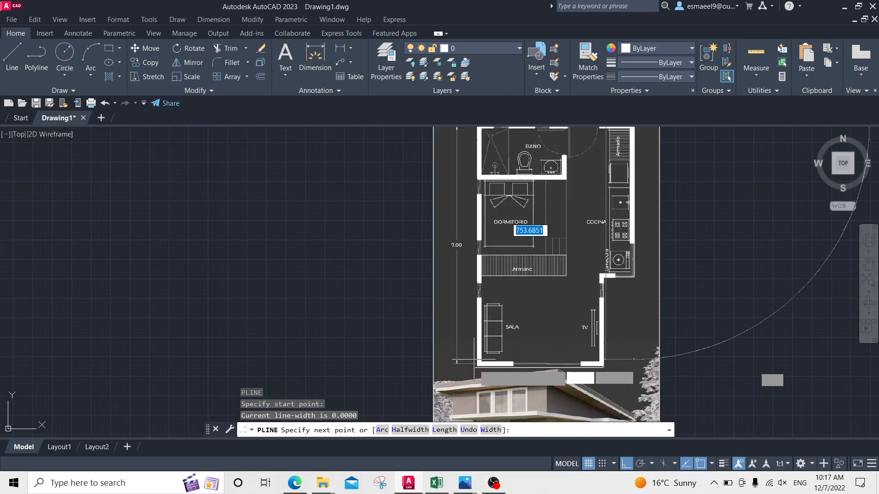
click(474, 222)
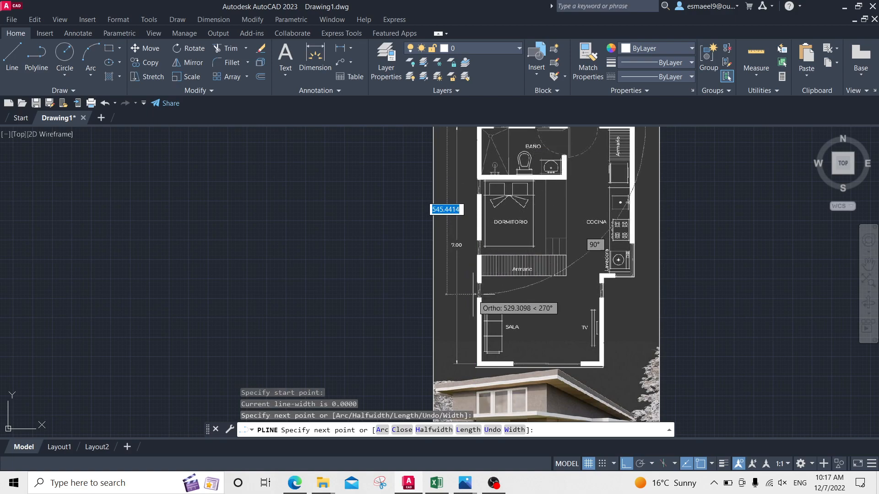
click(471, 352)
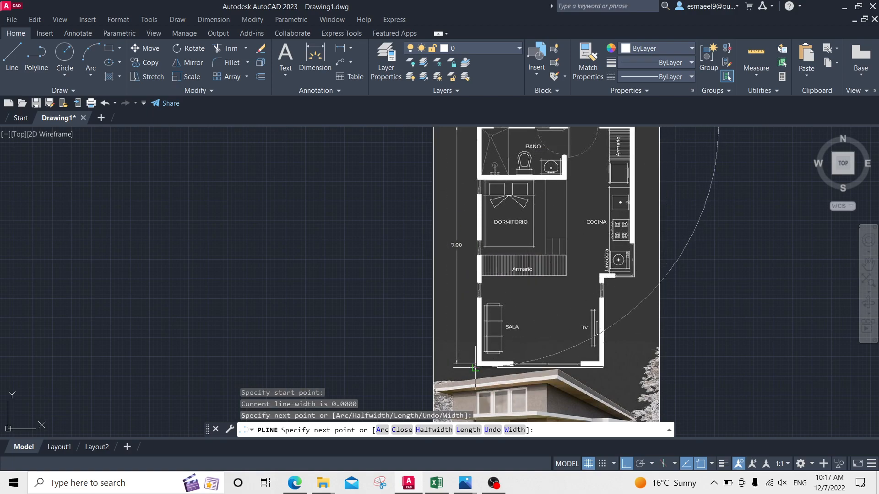
key(Escape)
scroll(520, 260, down, 5)
scroll(527, 238, up, 4)
key(Escape)
key(Escape)
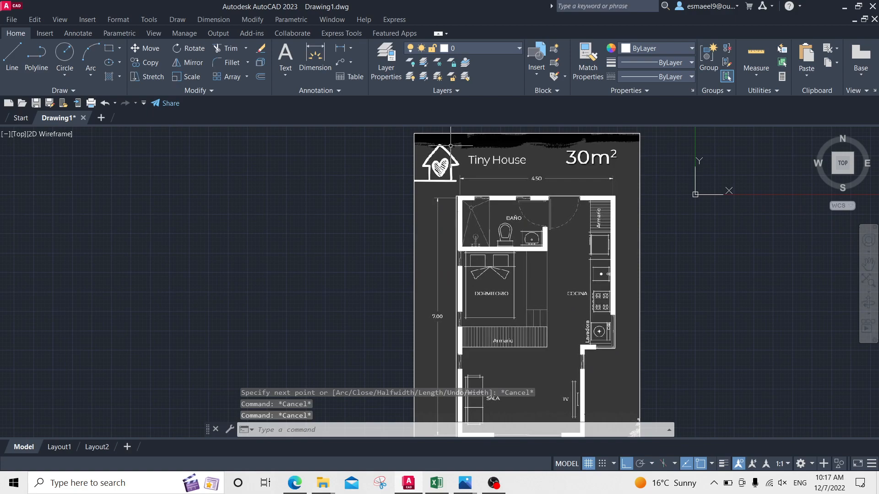
Copy the traced outer wall outline horizontally into the empty area to the right of the plan image
middle_drag(488, 238, 442, 206)
scroll(374, 153, down, 2)
click(342, 134)
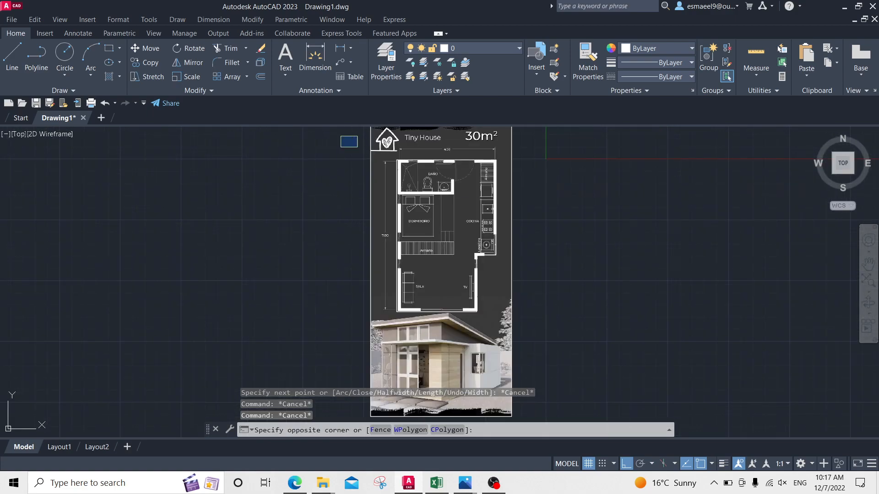
click(558, 324)
text(co)
key(Return)
click(496, 255)
click(745, 255)
key(Escape)
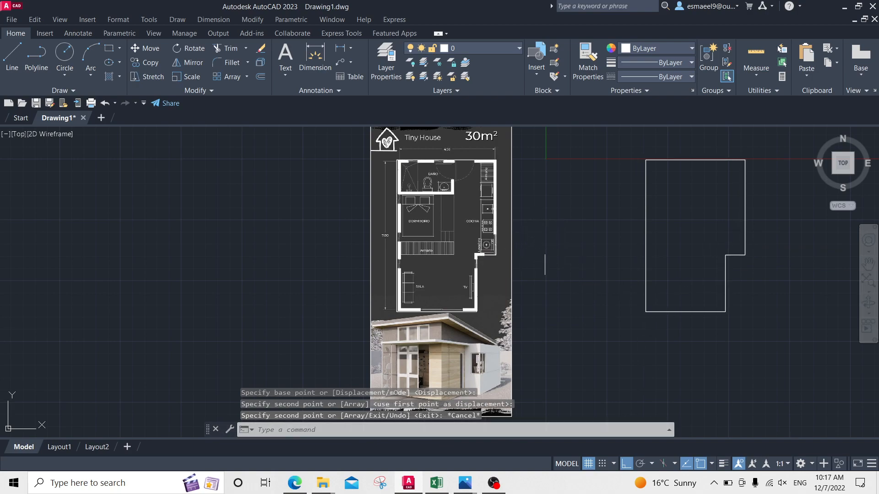
Join the two polylines of the copied house outline into a single polyline
middle_drag(538, 252, 454, 253)
key(Escape)
key(Escape)
click(701, 156)
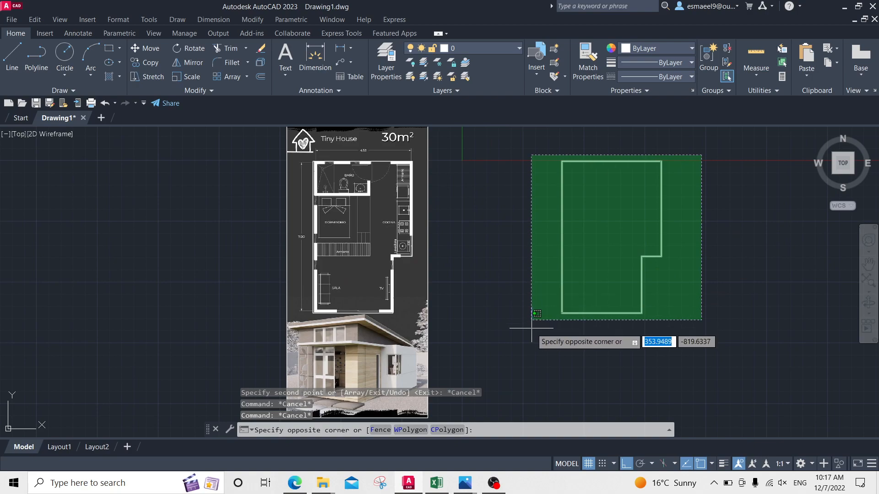
click(567, 360)
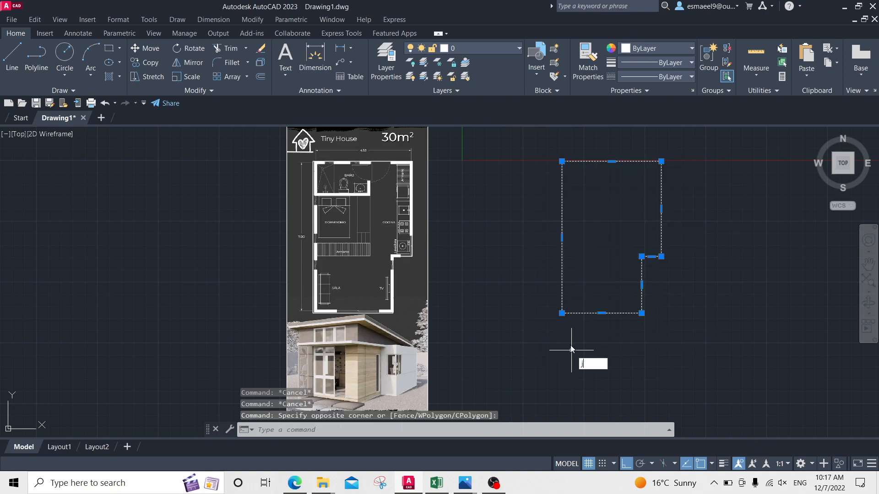
key(Return)
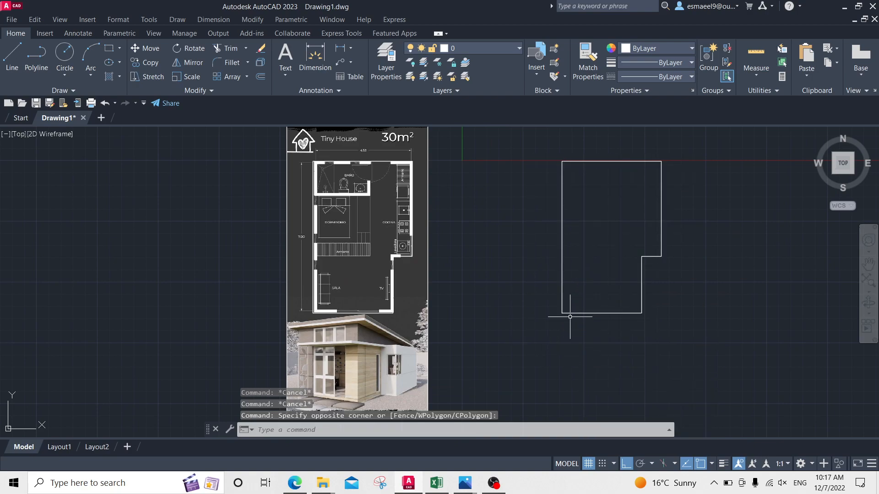
Offset the joined house outline 25 units inward to form the wall thickness
text(o)
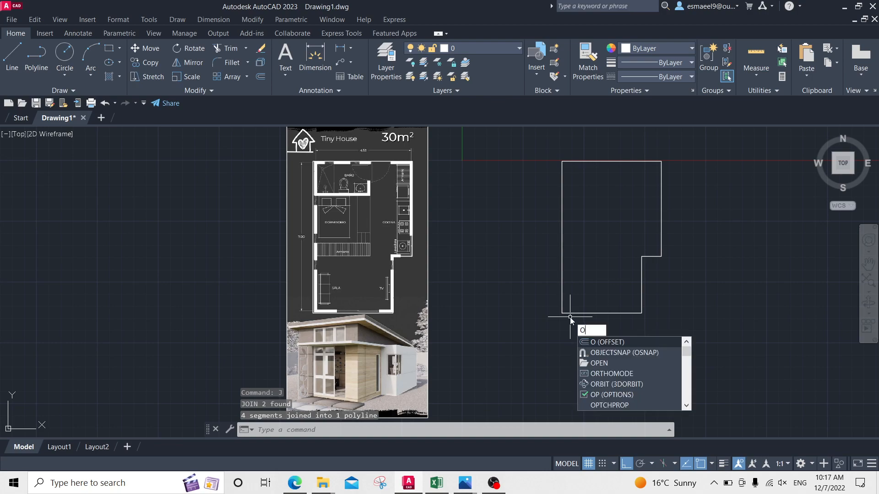
key(Return)
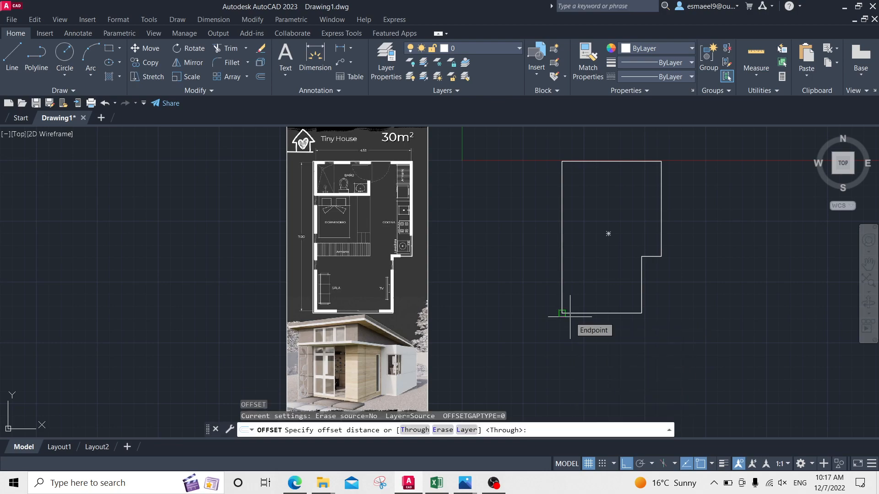
text(25)
key(Return)
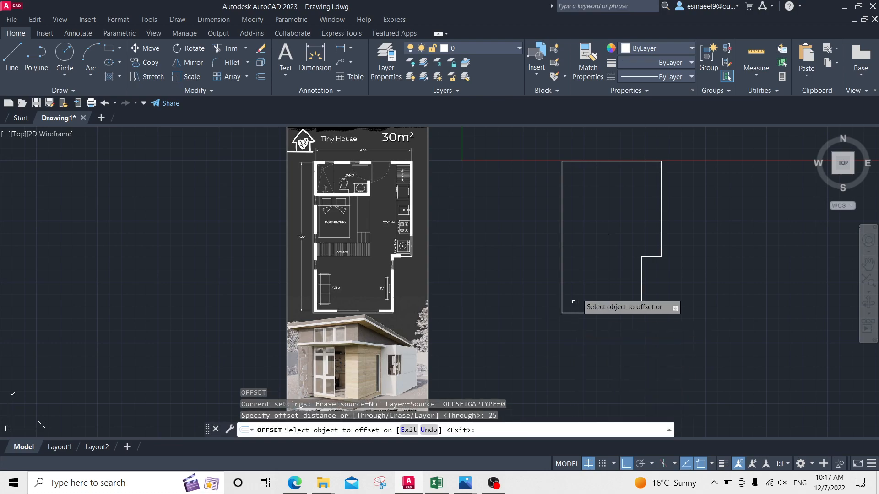
click(661, 203)
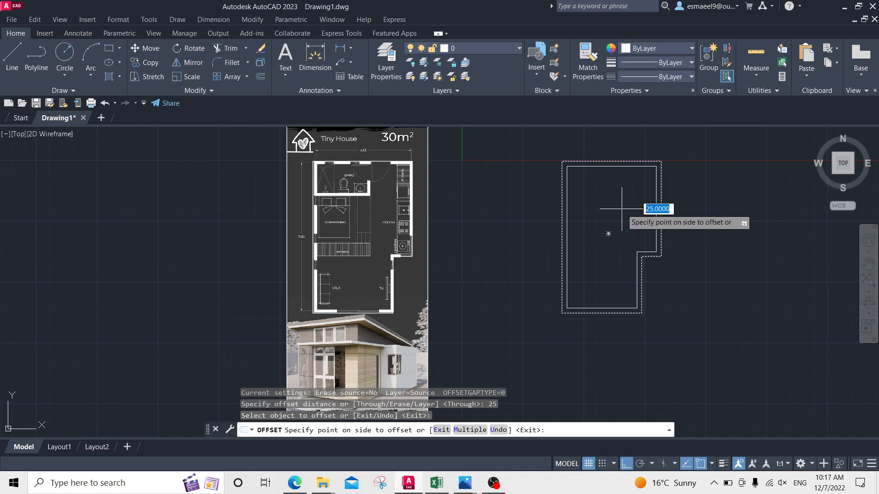
click(610, 233)
scroll(419, 308, up, 5)
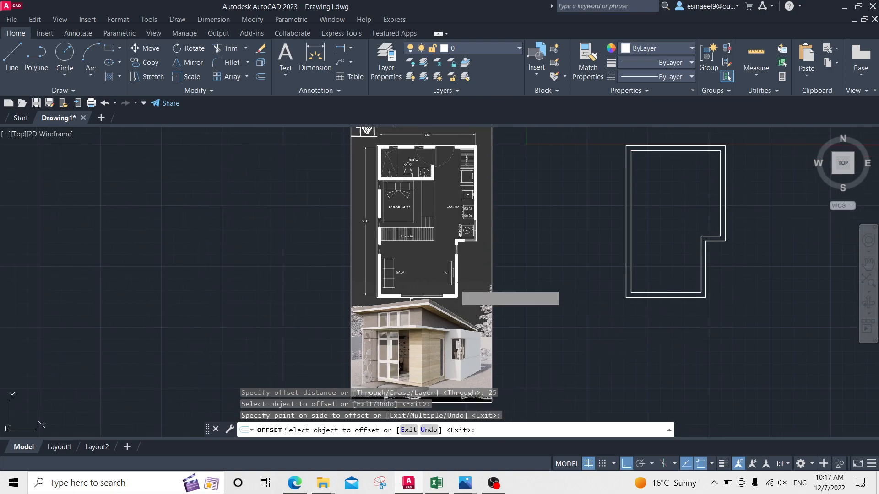
middle_drag(441, 305, 506, 266)
scroll(499, 264, up, 2)
key(Escape)
key(Escape)
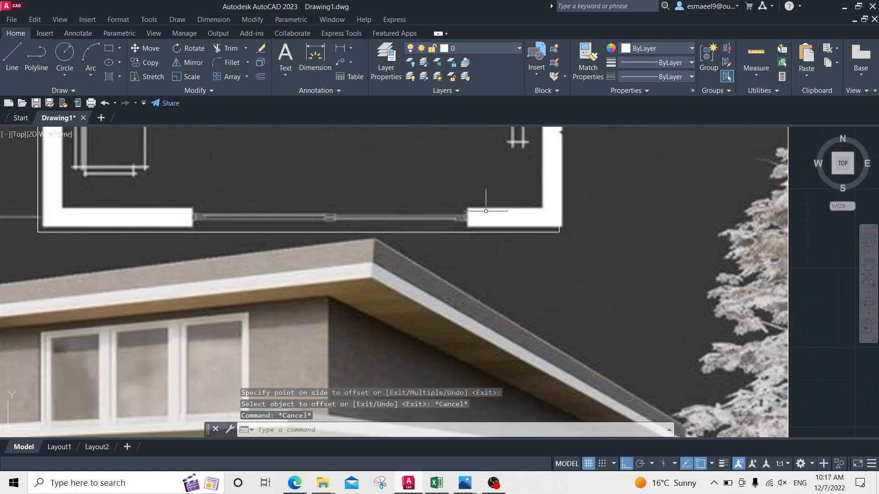
Measure the wall piece between the inner lower-right corner and the bottom opening on the plan image with a temporary line
middle_drag(486, 210, 433, 245)
key(Escape)
key(Escape)
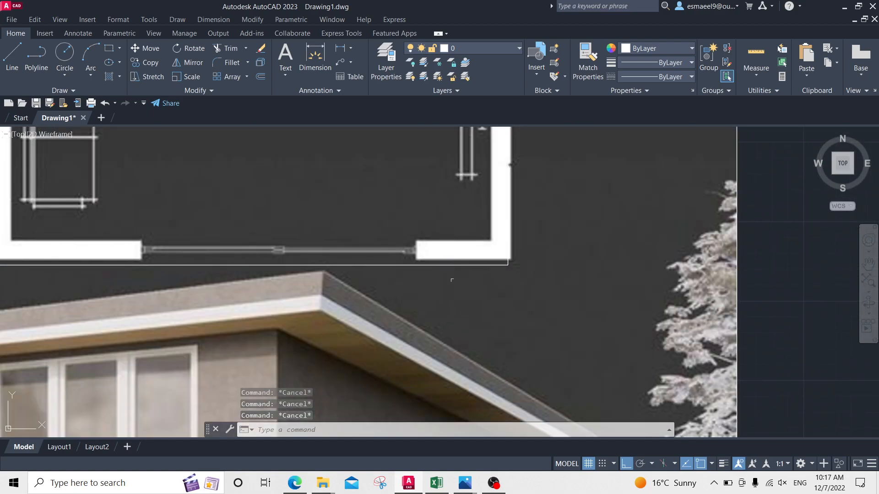
text(l)
key(Return)
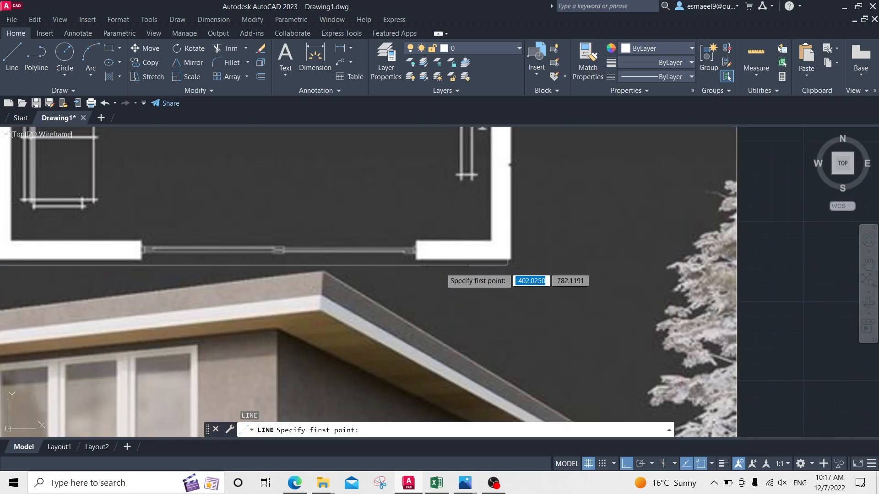
scroll(658, 237, down, 5)
scroll(369, 238, down, 4)
scroll(601, 252, up, 7)
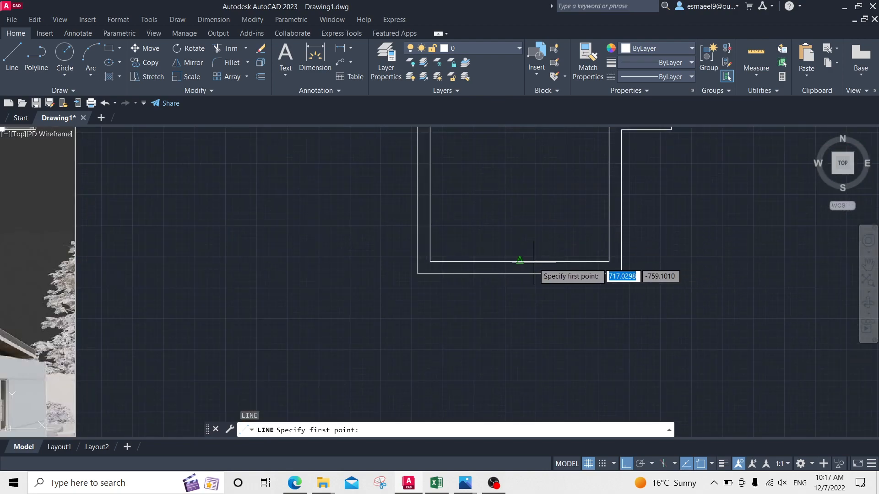
scroll(534, 263, down, 2)
scroll(523, 265, down, 2)
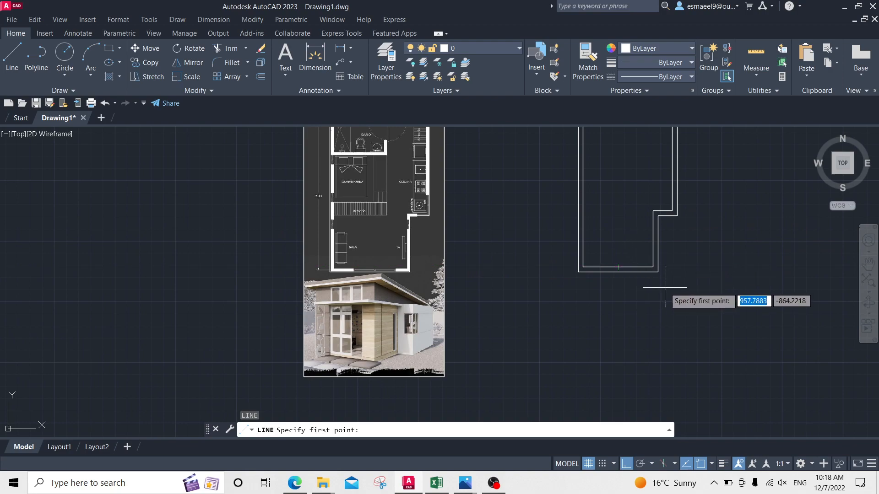
scroll(369, 267, up, 6)
scroll(590, 316, up, 4)
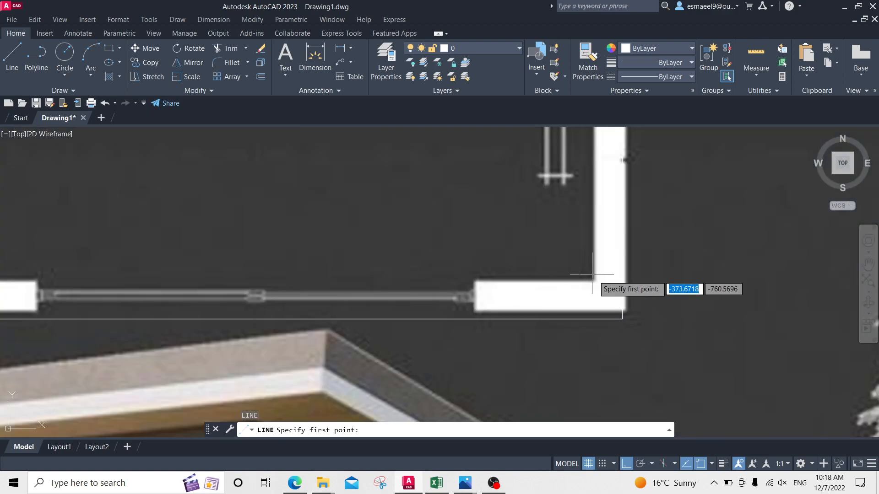
click(592, 278)
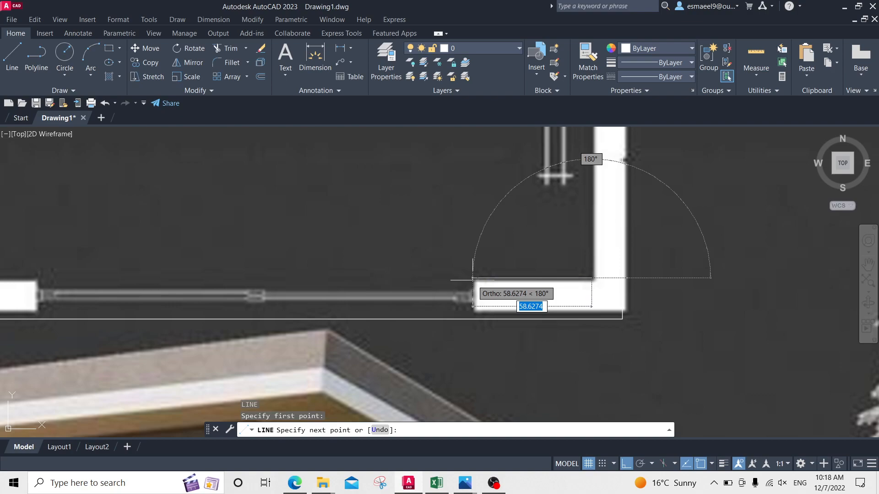
key(Escape)
Measure the width of the bottom wall opening on the plan image with a temporary line
middle_drag(471, 275, 524, 270)
key(Return)
click(528, 278)
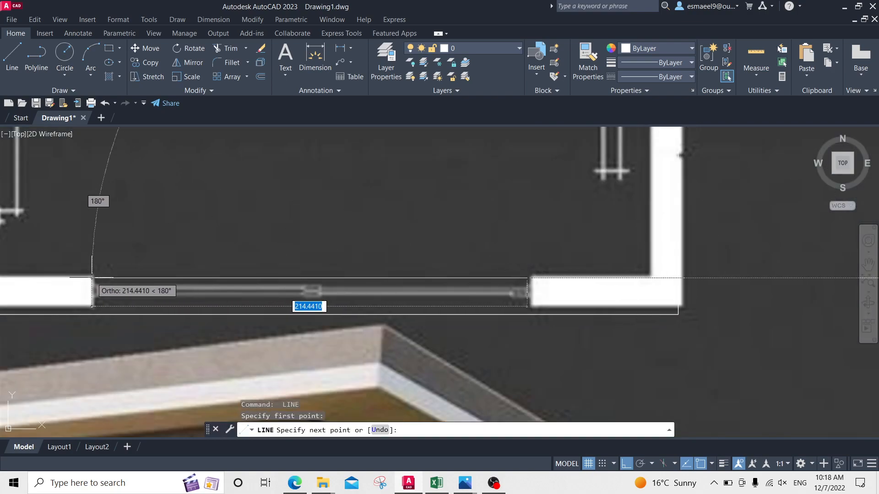
key(Escape)
scroll(152, 264, down, 3)
key(Escape)
key(Escape)
middle_drag(691, 252, 558, 258)
key(Escape)
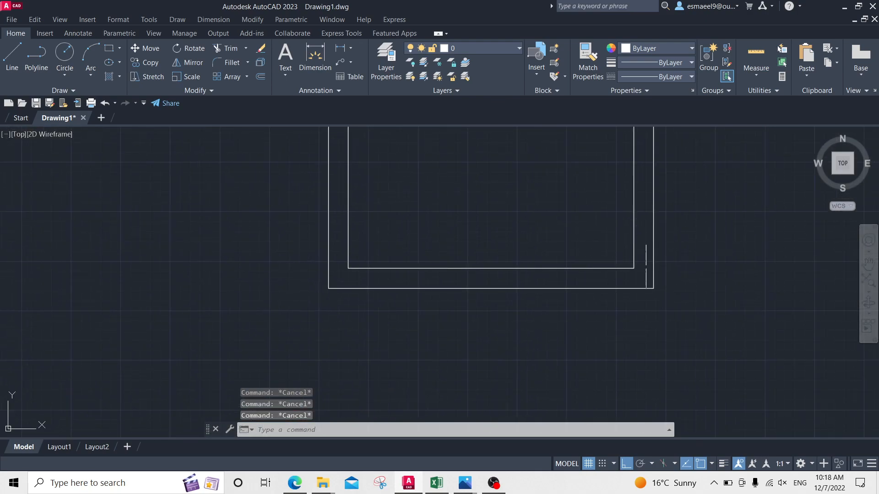
Draw a vertical guide line downward from the inner lower-right corner of the new outline, crossing the bottom wall
text(l)
key(Return)
click(633, 268)
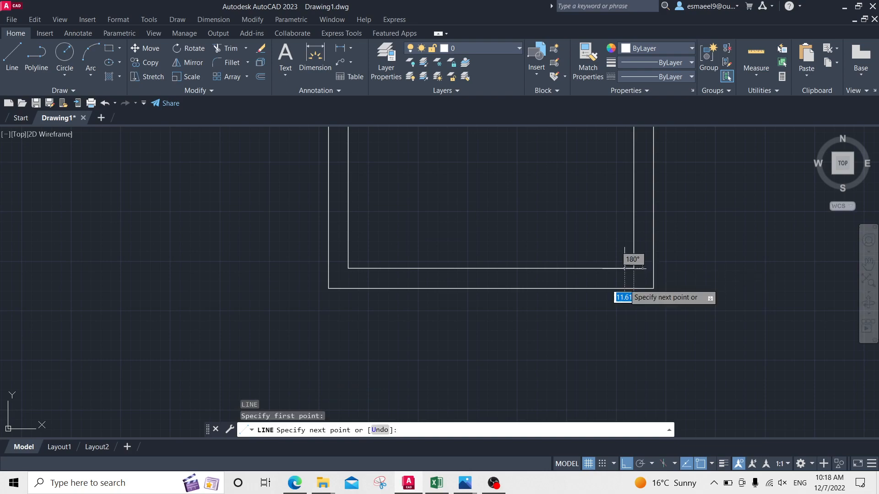
key(Escape)
key(Escape)
Copy the vertical guide line 60 units to the left to mark the right edge of the bottom opening
middle_drag(747, 318, 735, 269)
click(649, 286)
click(586, 370)
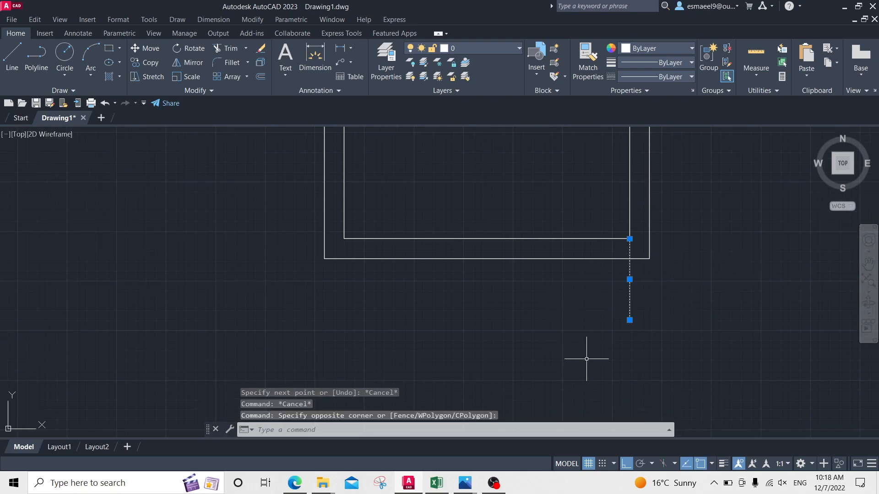
text(co)
key(Return)
click(708, 306)
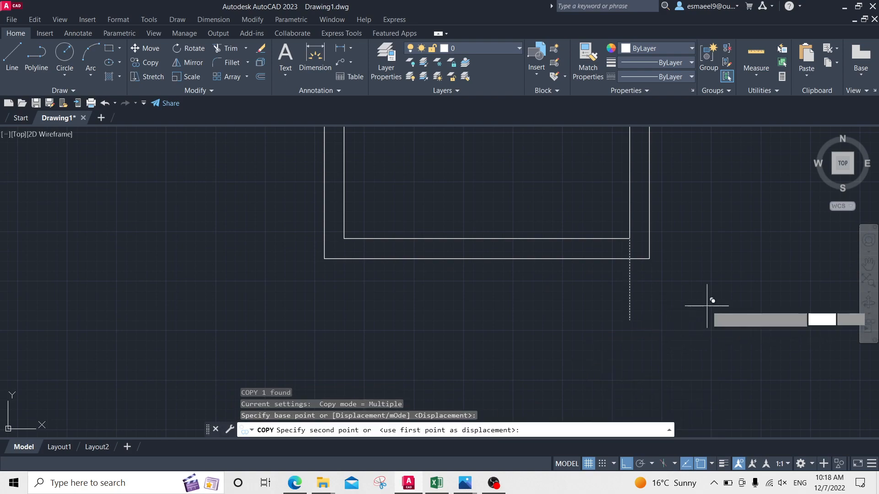
text(60)
key(Return)
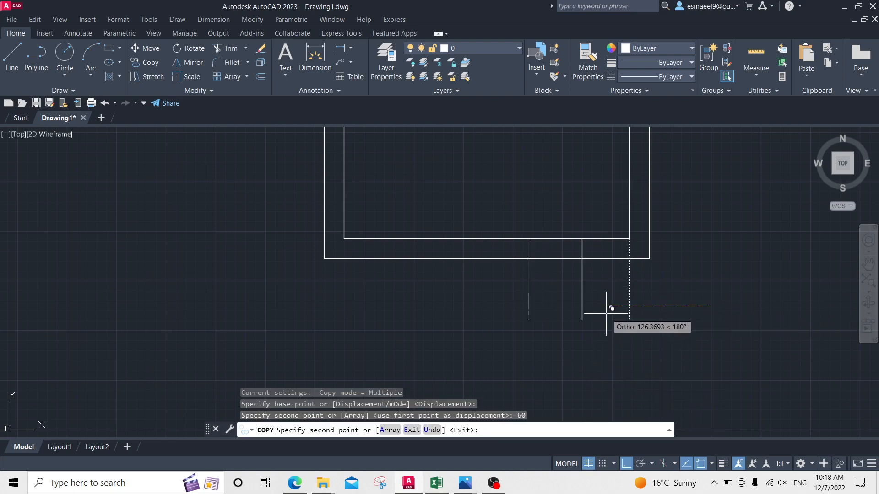
key(Escape)
Copy the opening's right edge line 215 units to the left to mark its left edge
click(609, 286)
click(567, 323)
text(co)
key(Return)
click(580, 315)
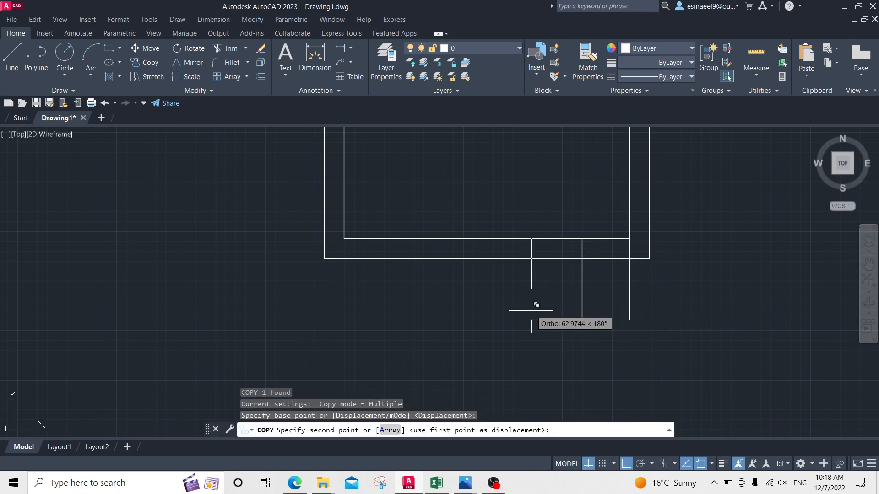
text(215)
key(Return)
key(Escape)
Delete the original guide line at the inner lower-right corner
click(659, 294)
click(595, 306)
key(Delete)
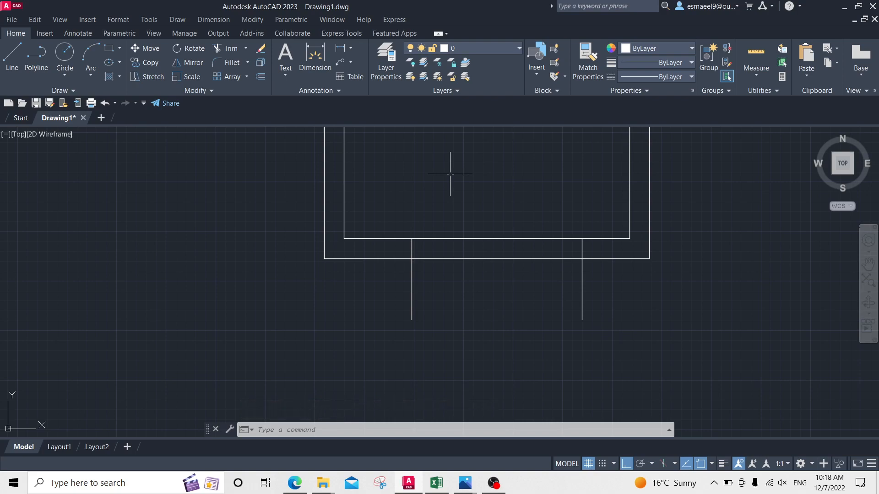
key(Escape)
Look through the recent drawings on the start page for an existing drawing to take a window from
click(18, 120)
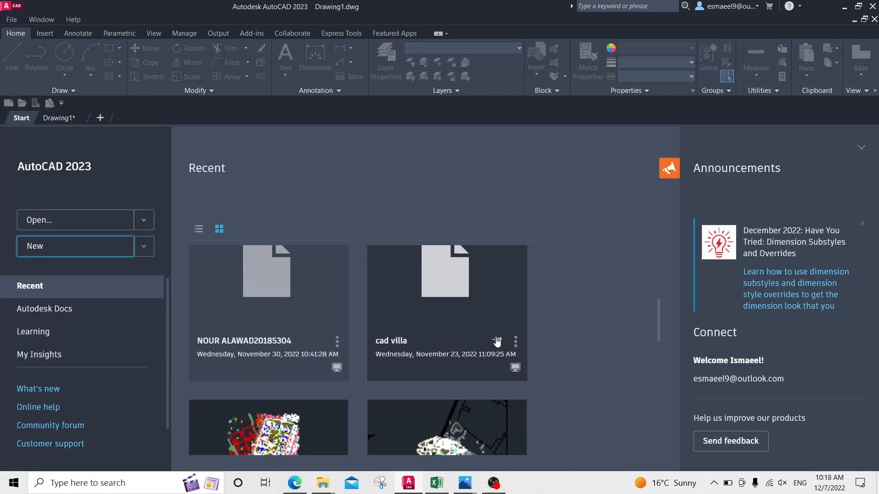
scroll(551, 337, down, 10)
scroll(540, 347, up, 6)
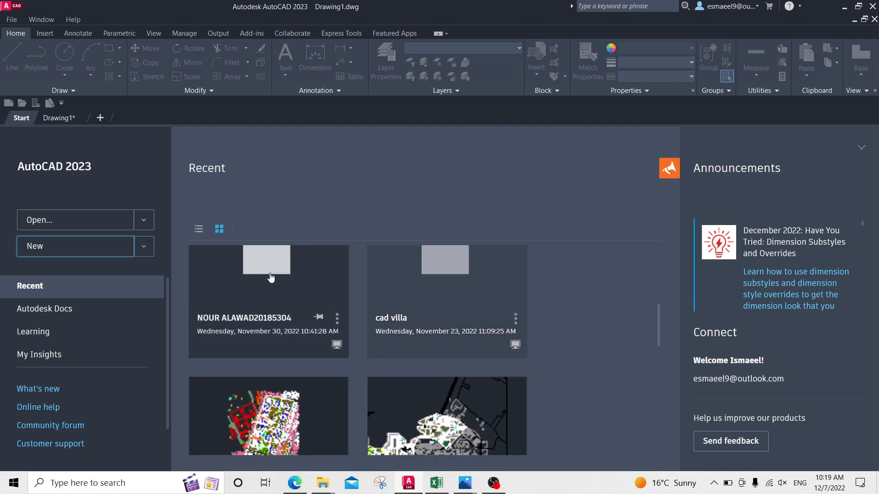
click(468, 343)
click(461, 269)
key(Escape)
Switch to File Explorer and look through the Office Summer Practice 2020, 90Degree and LAST SEMESTER folders for a source drawing
mouse_move(322, 483)
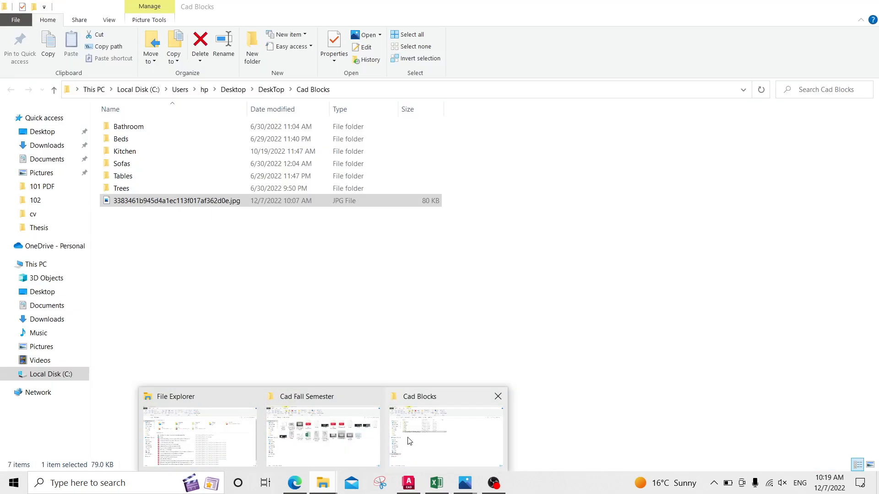
click(410, 441)
click(258, 330)
click(263, 90)
click(303, 311)
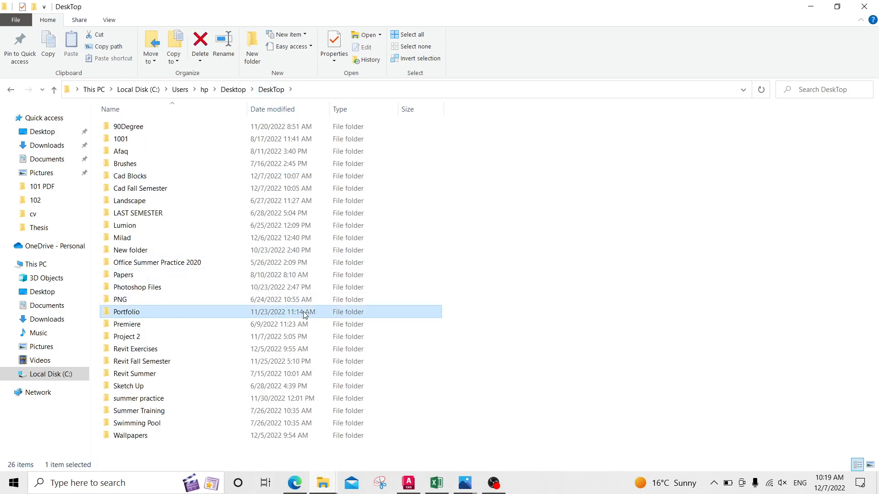
double_click(184, 262)
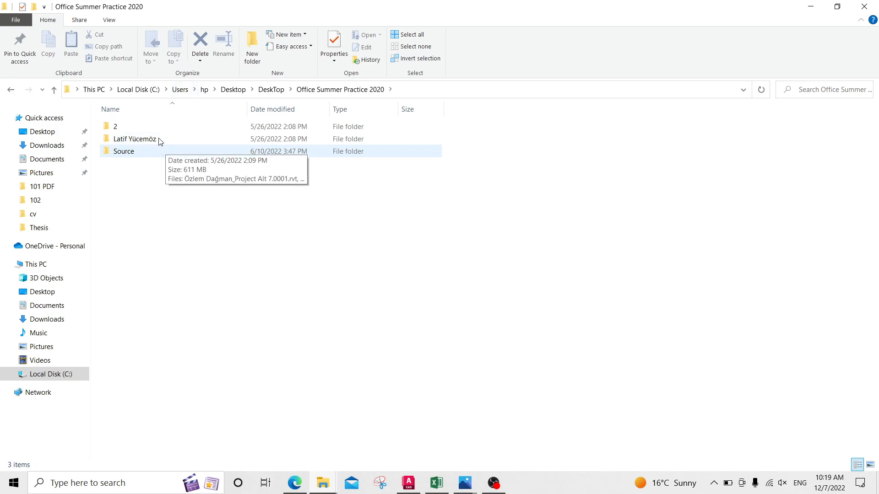
click(290, 89)
click(291, 106)
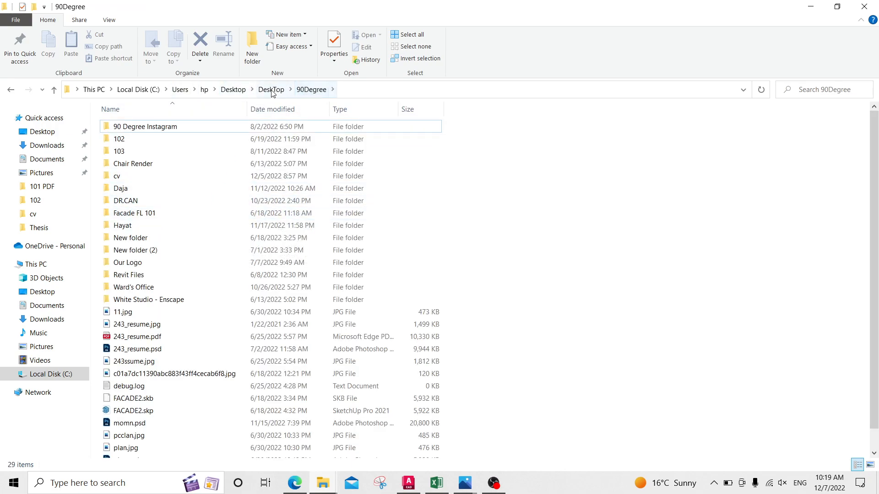
click(271, 90)
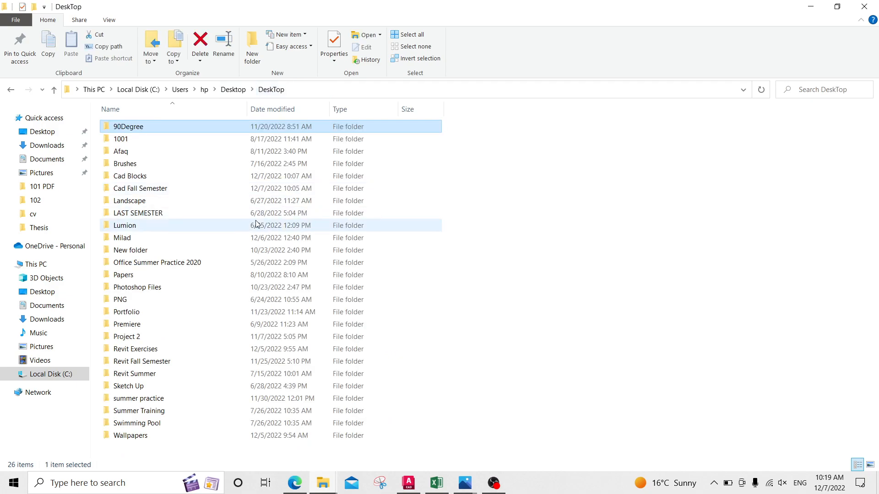
click(184, 217)
double_click(184, 217)
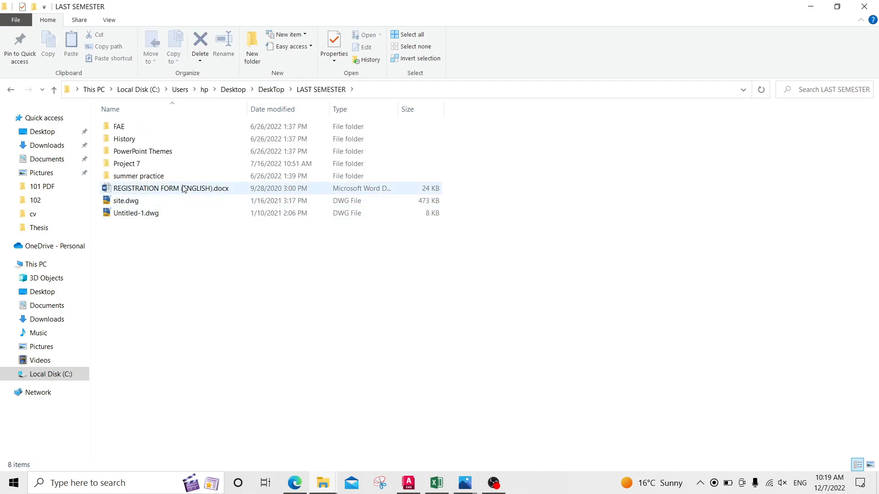
click(271, 90)
Open the DWG drawing named after a student from the summer practice folder in AutoCAD
double_click(202, 399)
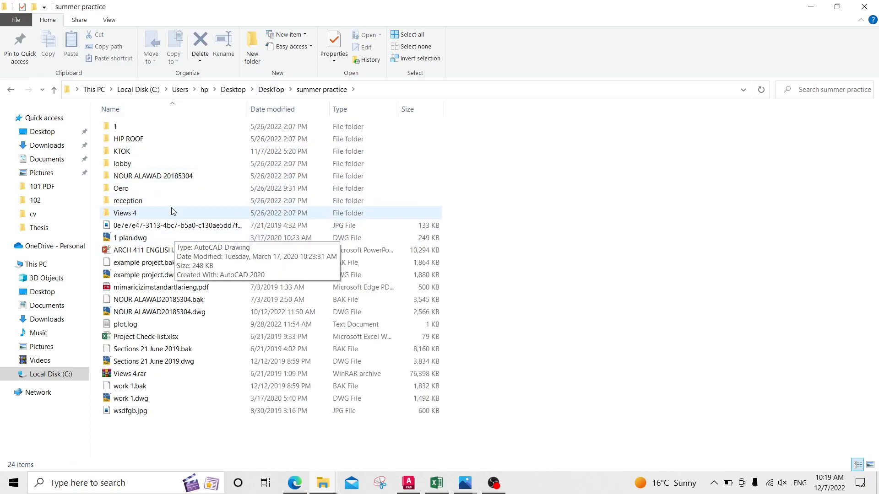
double_click(173, 178)
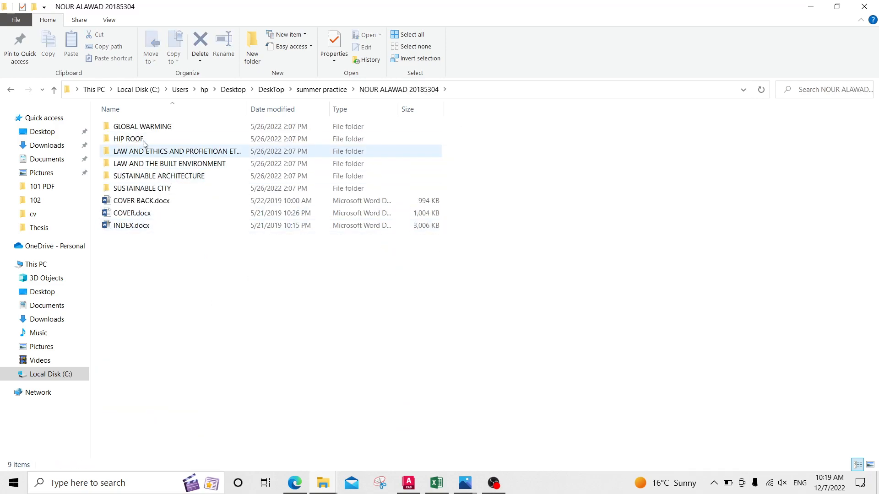
click(316, 89)
double_click(224, 312)
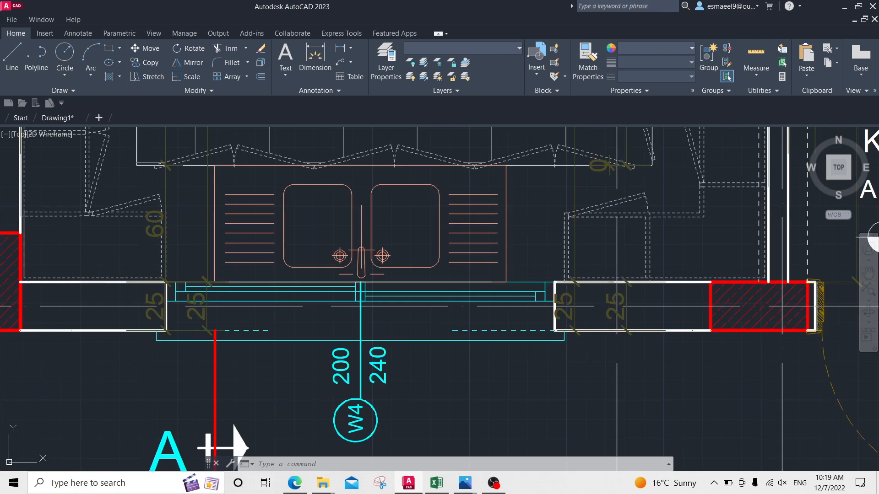
Copy the long horizontal two-panel sliding window with its jamb lines, above the sofa seating area, to the clipboard
scroll(591, 270, down, 4)
mouse_move(615, 228)
middle_down()
mouse_move(293, 257)
mouse_move(217, 357)
mouse_move(238, 409)
middle_up()
middle_drag(357, 223, 637, 106)
scroll(417, 259, down, 6)
middle_drag(472, 387, 471, 285)
scroll(471, 285, down, 3)
scroll(471, 285, down, 1)
mouse_move(671, 236)
middle_down()
mouse_move(483, 318)
mouse_move(486, 341)
mouse_move(417, 230)
middle_up()
scroll(454, 267, up, 4)
scroll(415, 212, up, 6)
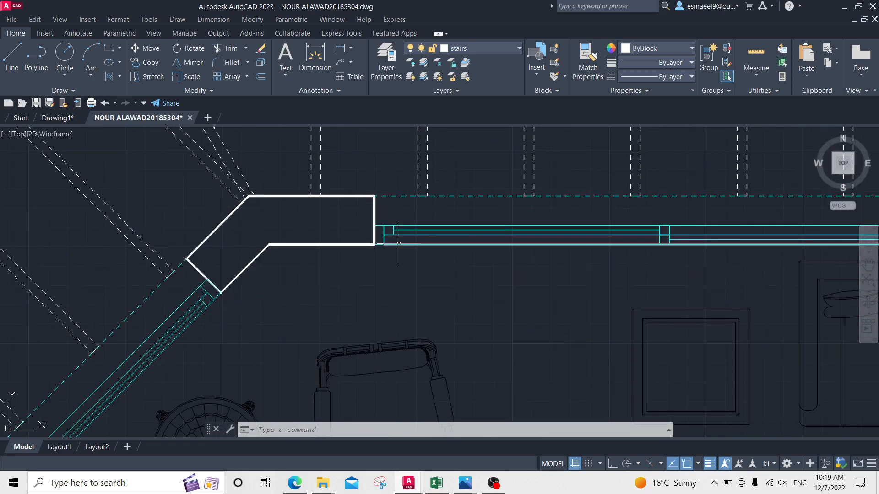
click(363, 266)
middle_drag(471, 214, 326, 197)
scroll(553, 200, down, 2)
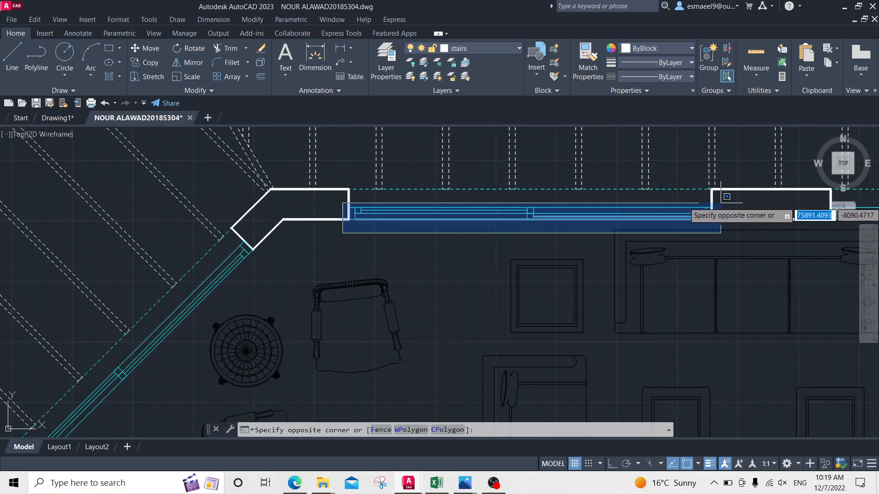
click(727, 188)
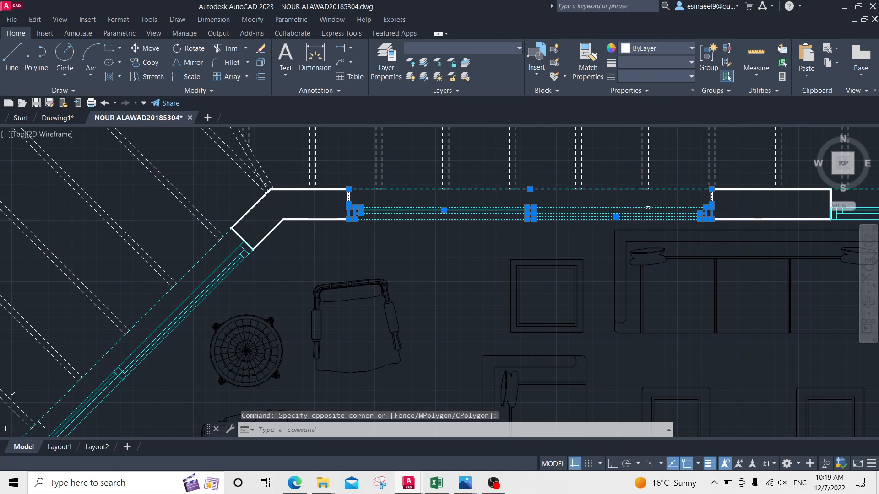
key(ctrl+c)
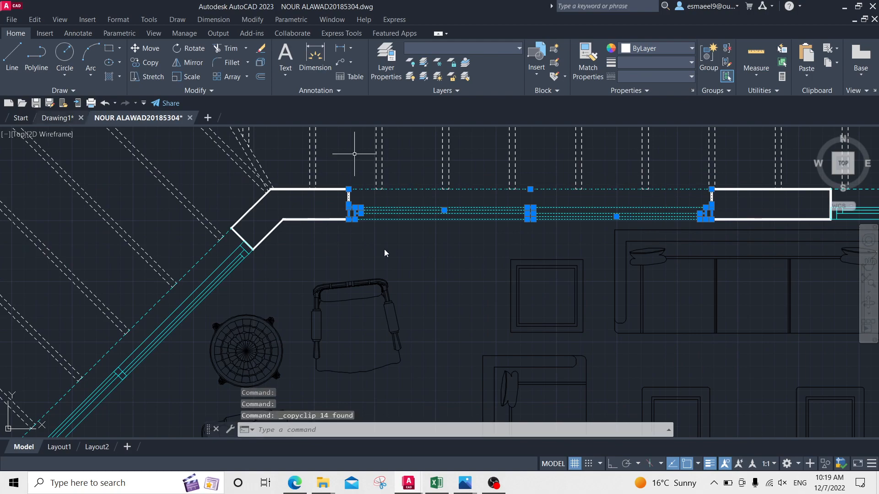
Switch to Drawing1 and paste the copied sliding window below the plan's lower wall and its two opening lines
key(ctrl+Tab)
key(ctrl+v)
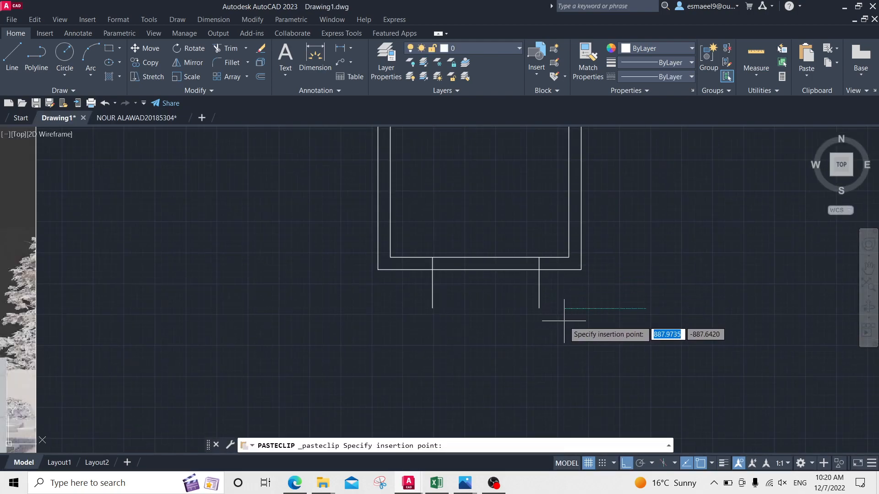
click(493, 368)
middle_drag(583, 378, 545, 328)
scroll(541, 314, up, 2)
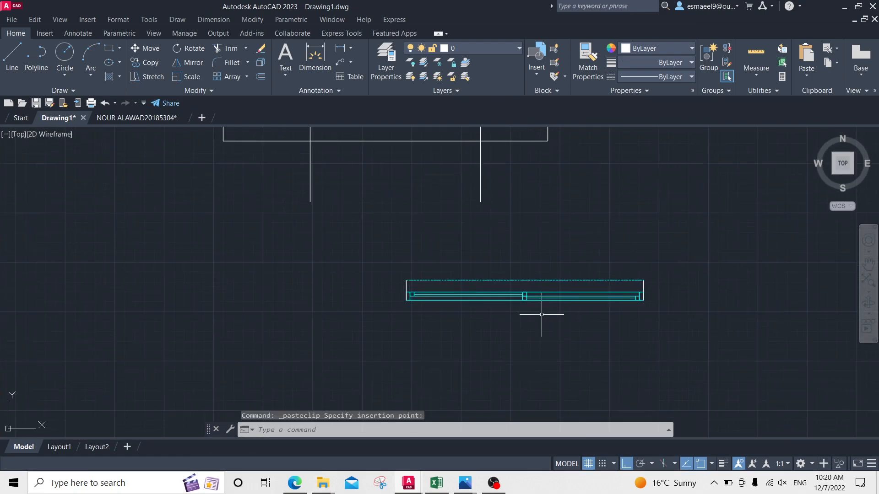
key(Escape)
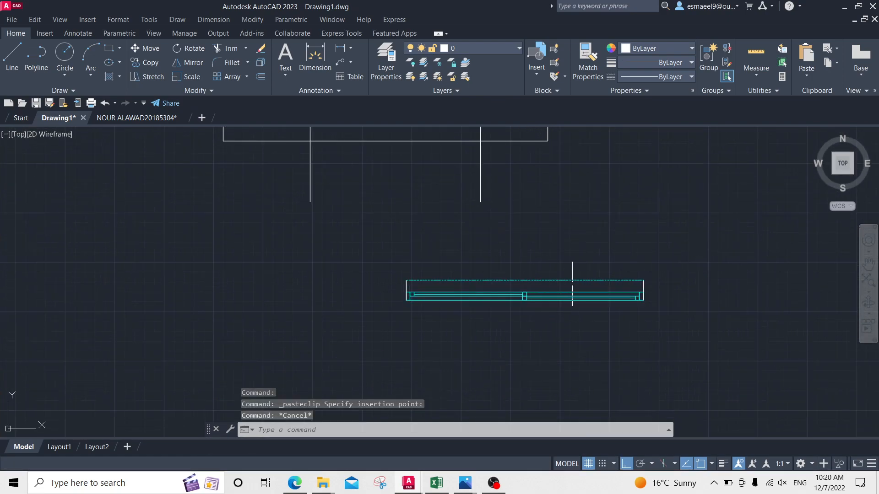
Assign all objects of the pasted sliding window to the windowns layer
scroll(526, 293, up, 1)
middle_drag(574, 290, 492, 294)
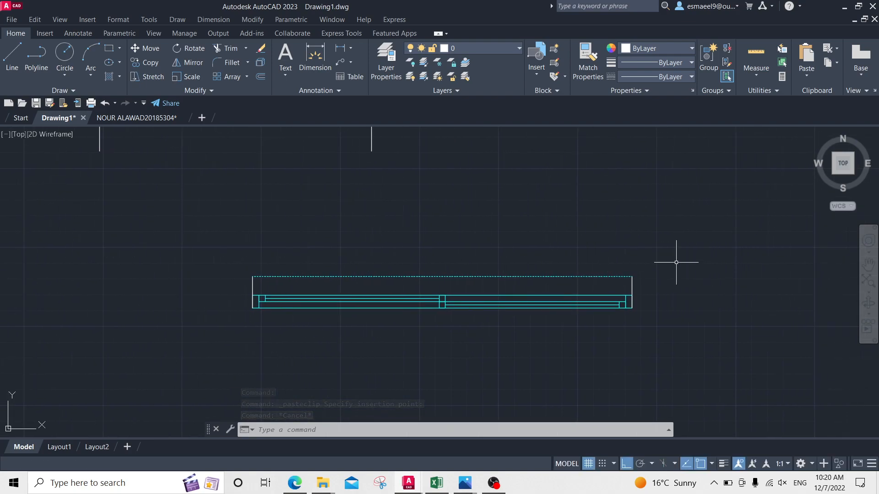
click(684, 239)
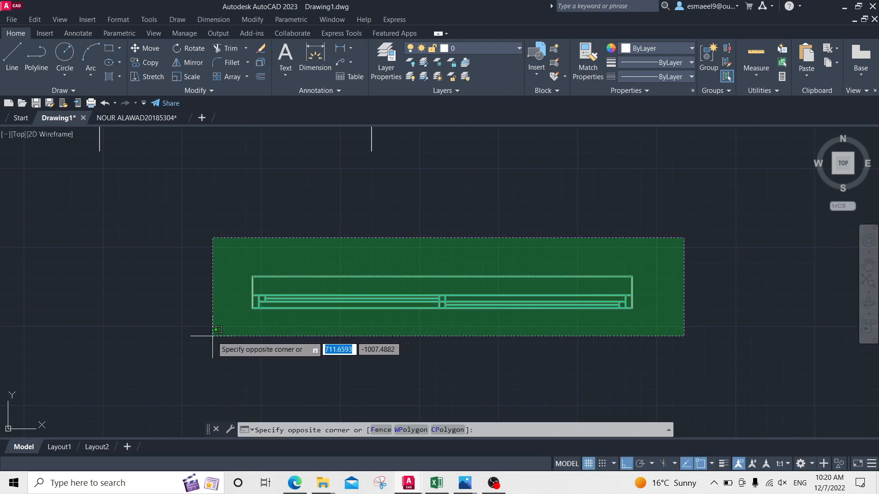
click(191, 339)
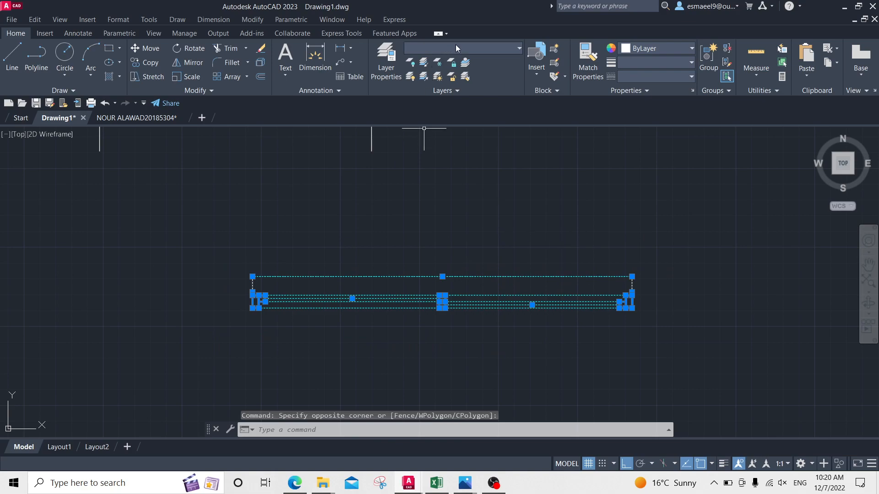
click(471, 49)
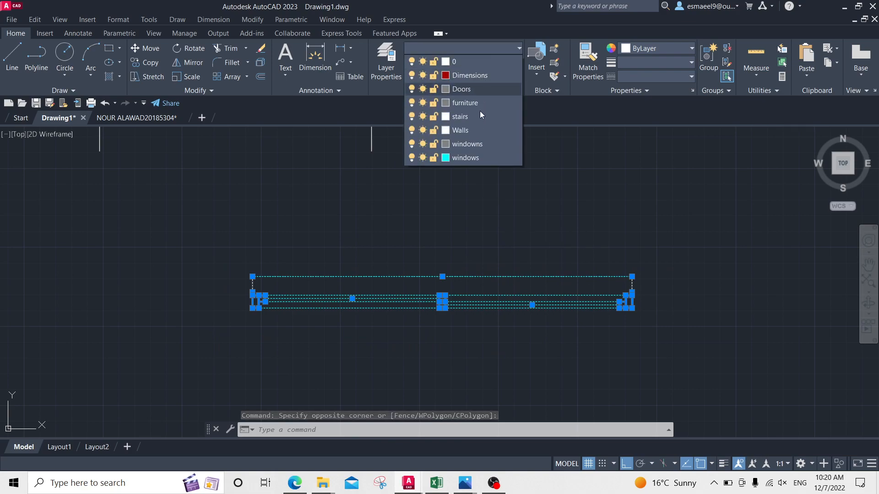
click(476, 144)
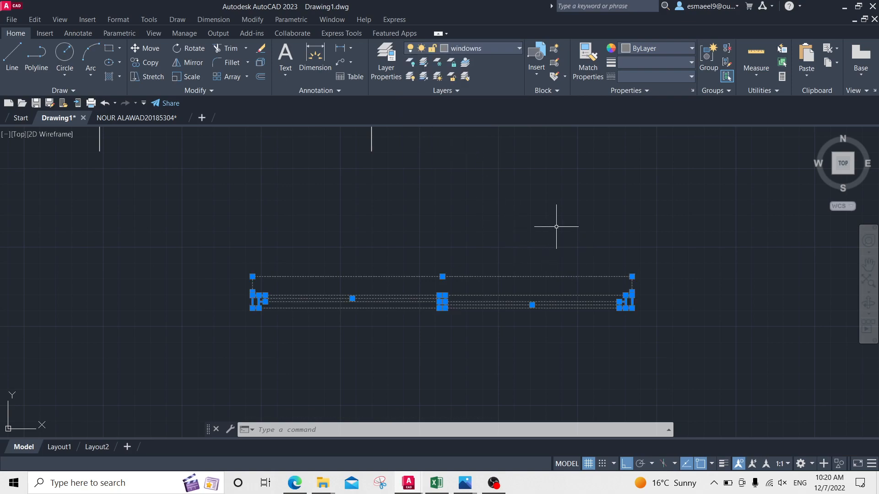
key(Escape)
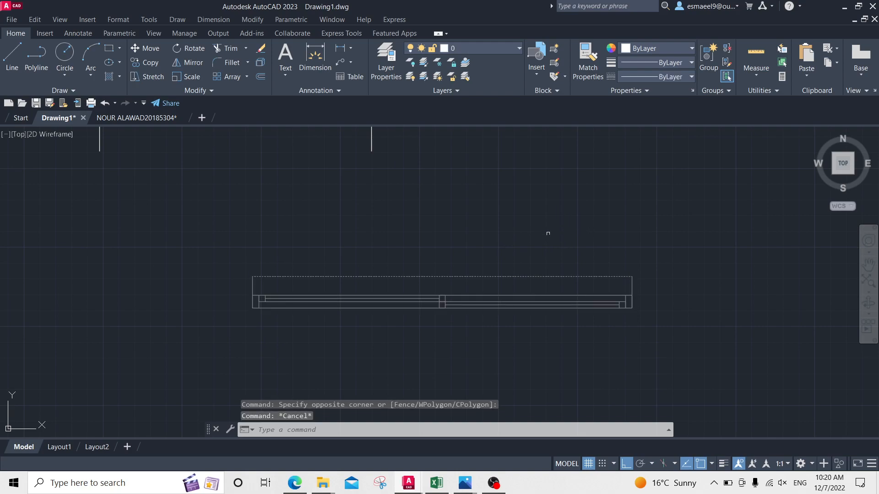
Convert all the pasted window's objects into a block named Wn 101
click(750, 220)
click(215, 351)
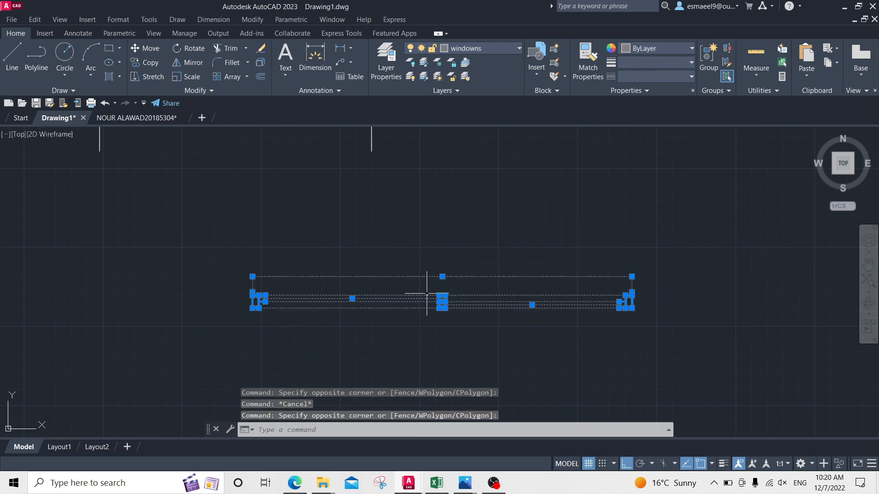
text(b)
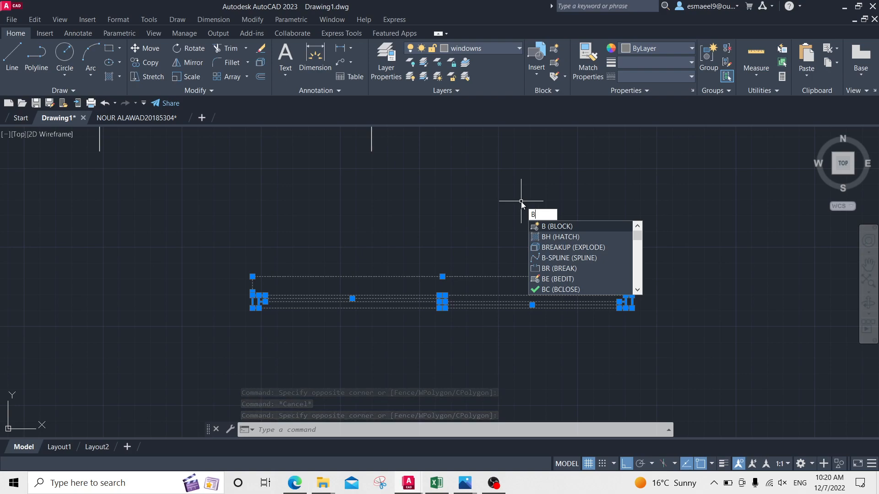
key(Return)
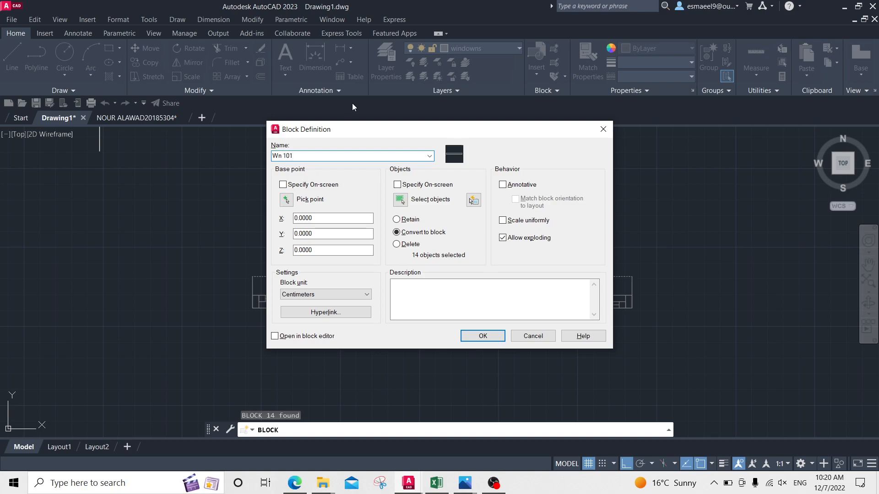
click(483, 336)
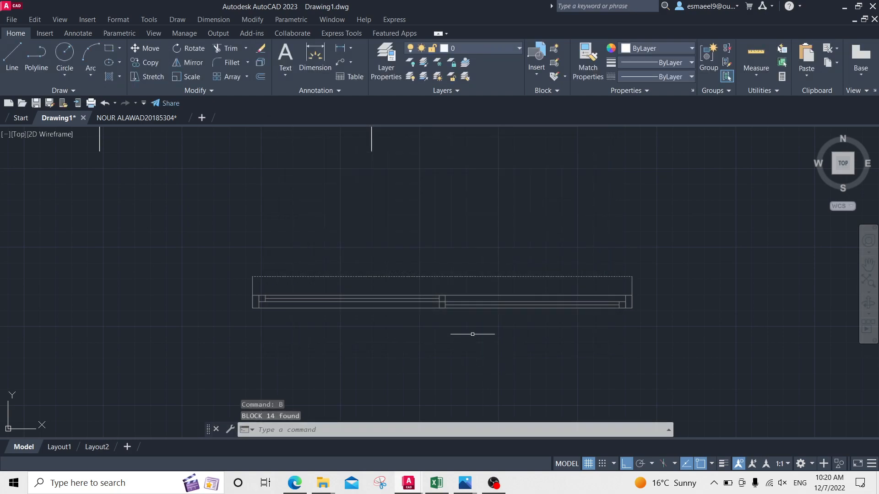
click(662, 234)
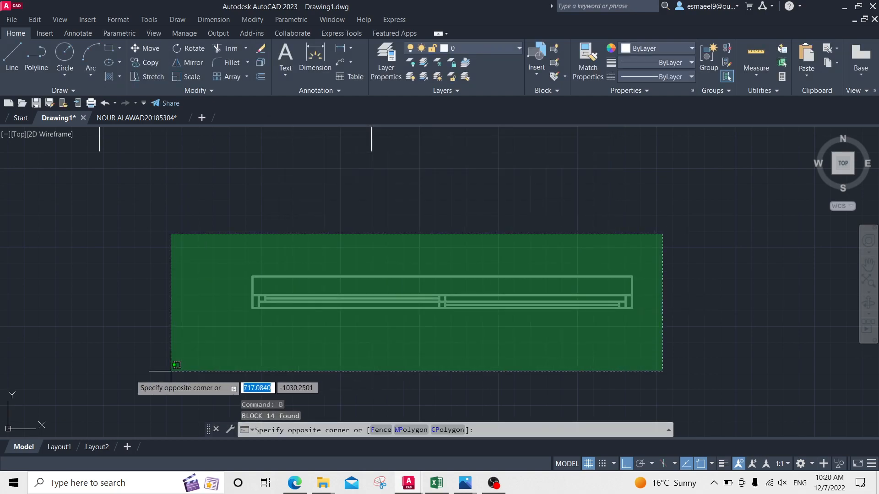
click(87, 392)
key(Escape)
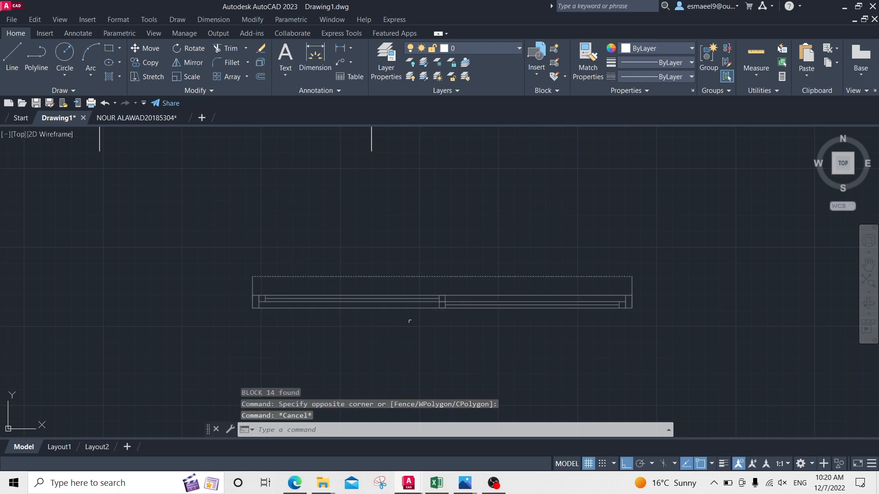
middle_drag(412, 308, 409, 252)
key(Escape)
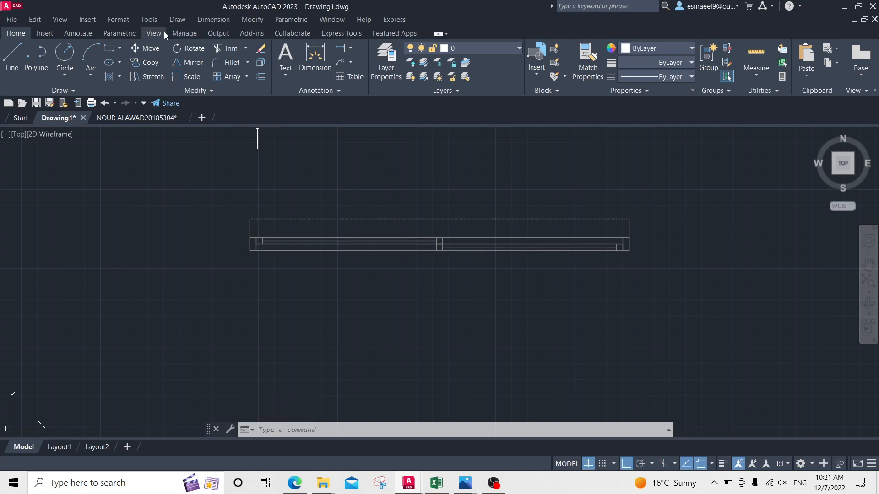
Insert another instance of the Wn 101 block near the existing window at scale 1 and rotation 0
click(53, 31)
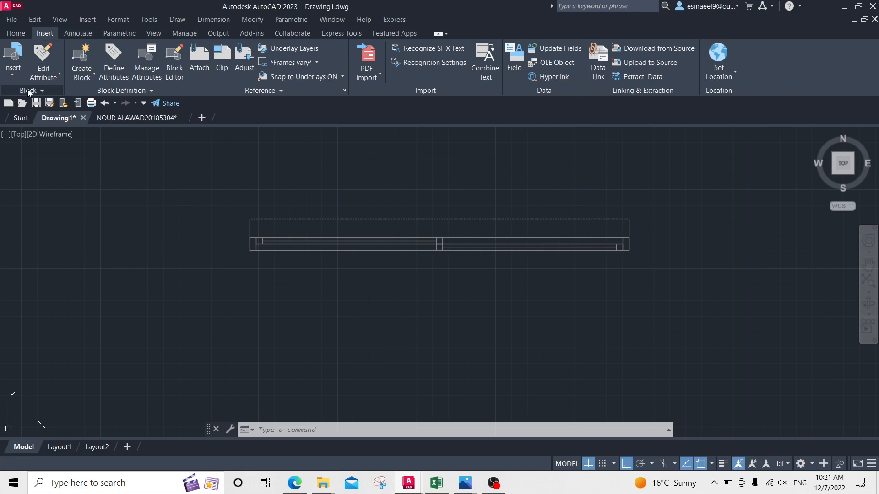
click(19, 69)
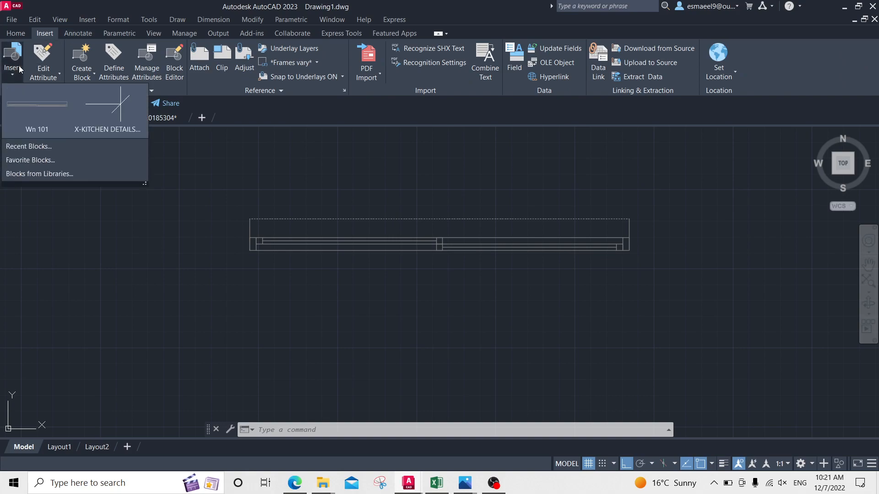
click(24, 107)
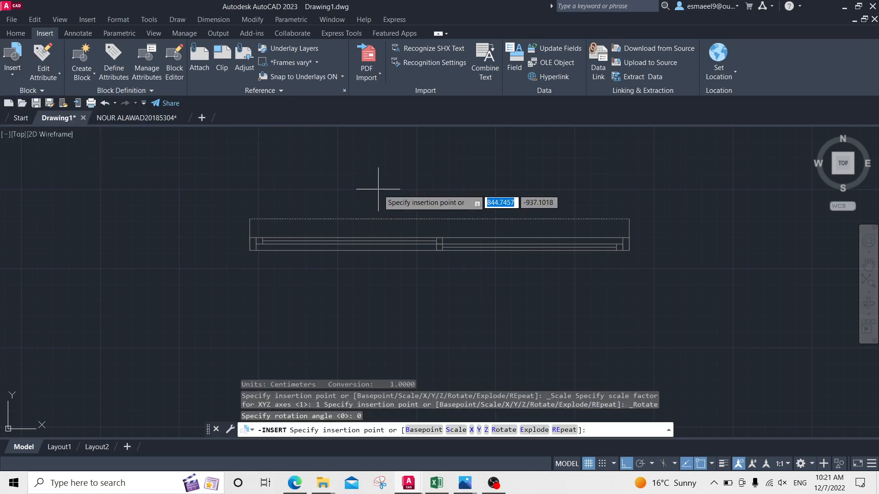
scroll(438, 205, down, 5)
click(438, 205)
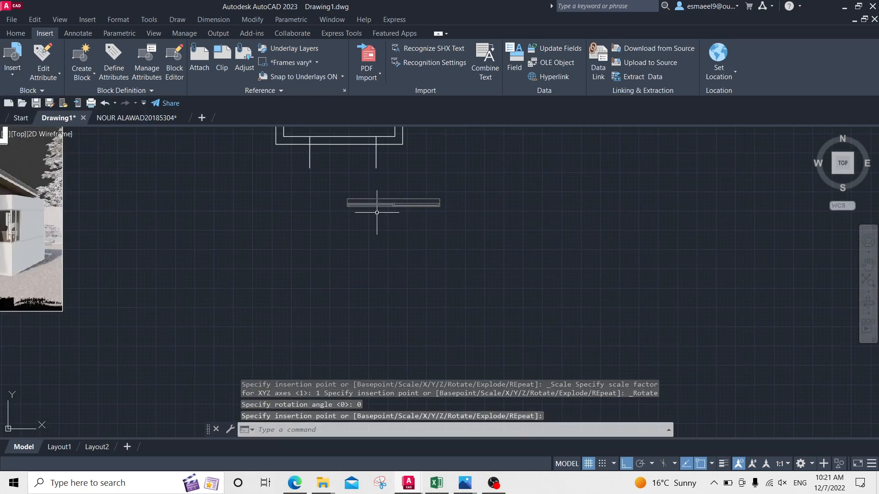
scroll(374, 207, up, 6)
scroll(374, 206, down, 4)
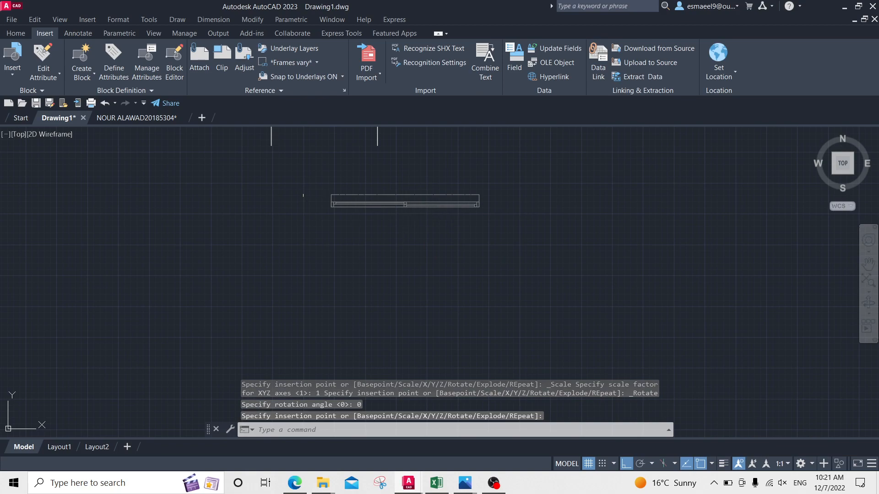
Rotate the original window block below the plan by 180 degrees about a point just beside its right end
middle_drag(310, 186, 386, 273)
scroll(412, 225, up, 2)
click(631, 302)
click(563, 318)
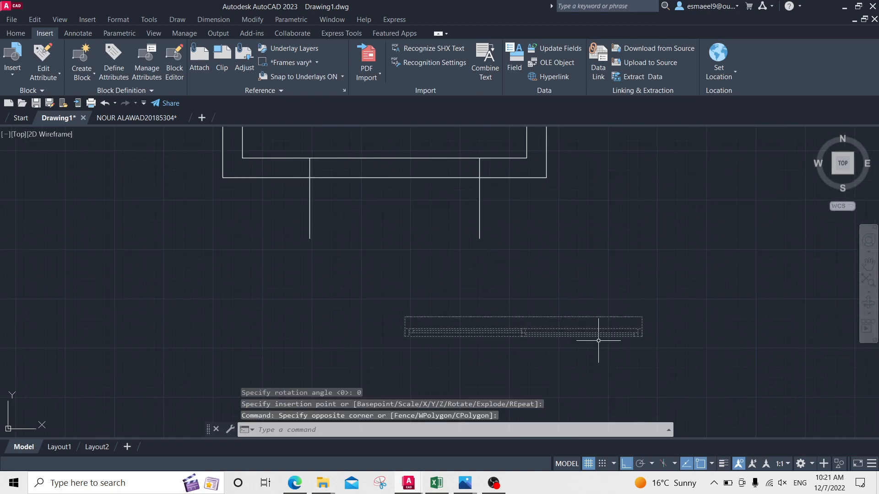
scroll(565, 261, up, 2)
text(RO)
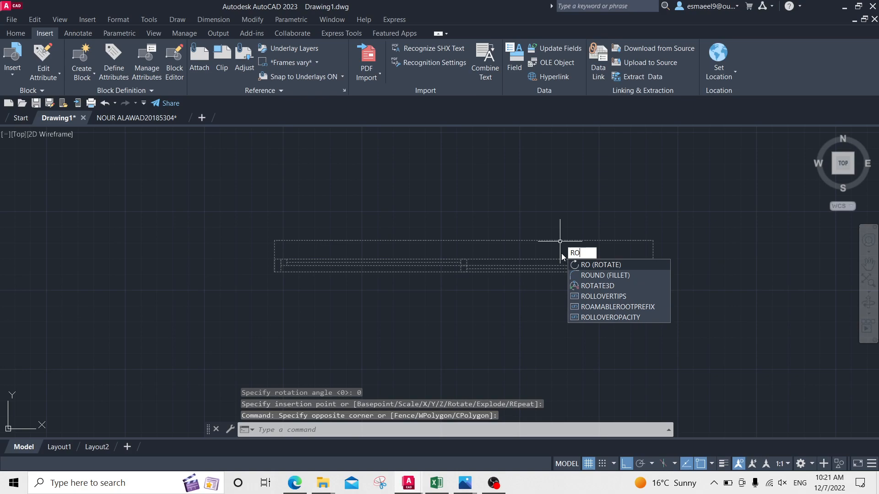
key(Return)
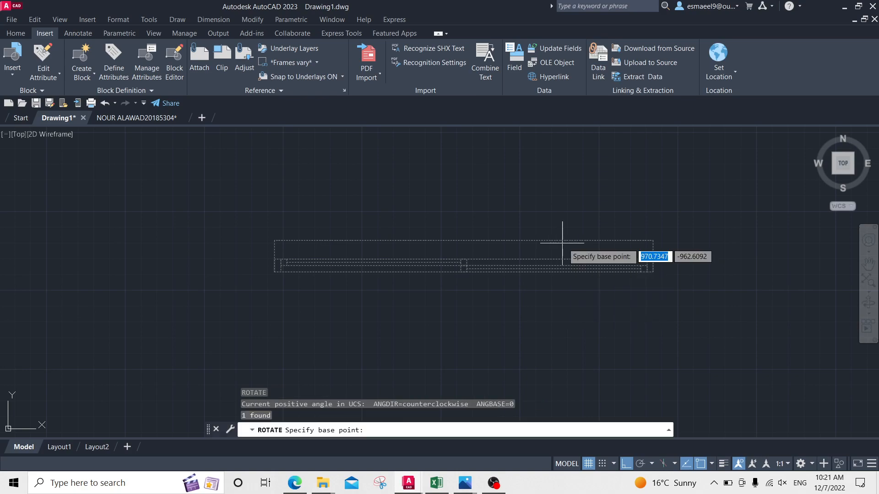
click(673, 261)
text(180)
key(Return)
middle_drag(658, 271, 466, 243)
scroll(540, 244, up, 4)
middle_drag(540, 244, 315, 285)
scroll(499, 270, down, 1)
click(659, 236)
click(583, 278)
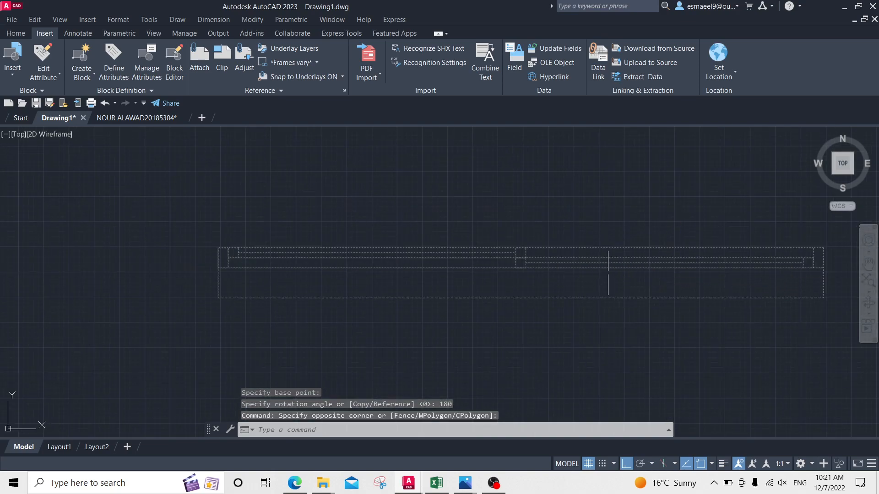
text(m)
key(Return)
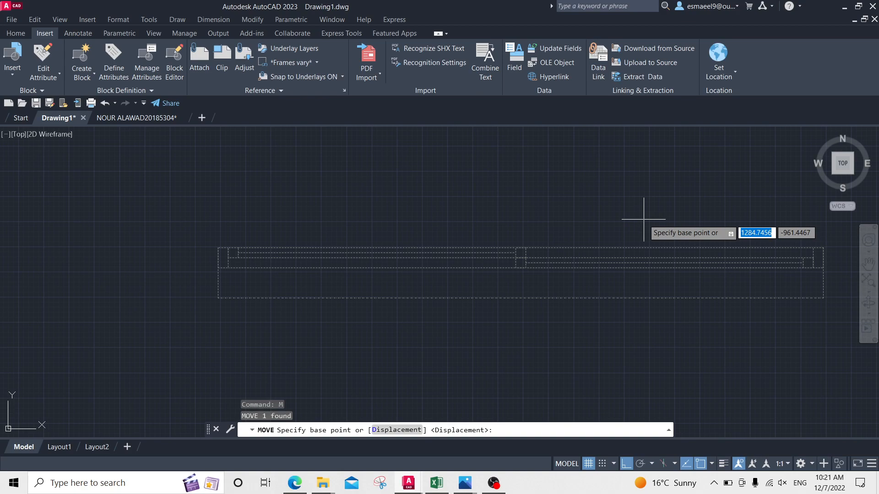
scroll(691, 202, down, 2)
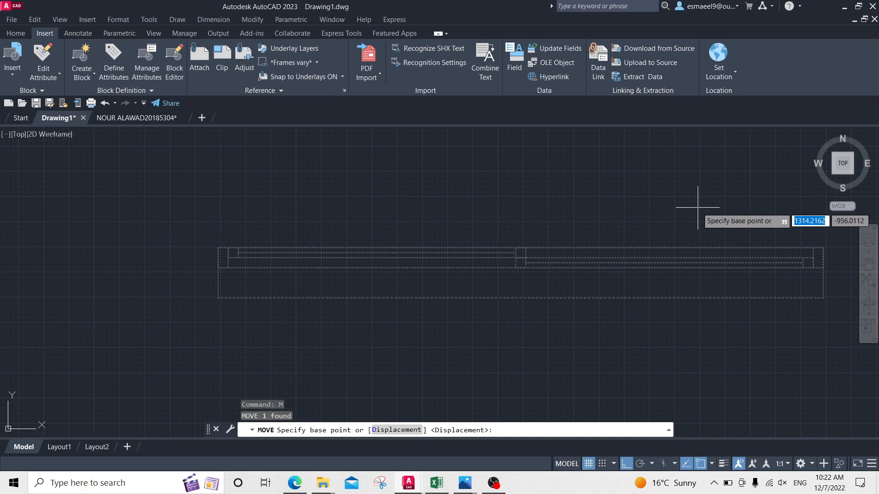
key(Escape)
scroll(571, 211, down, 2)
middle_drag(508, 236, 523, 220)
scroll(523, 220, down, 1)
click(647, 191)
click(558, 277)
text(m)
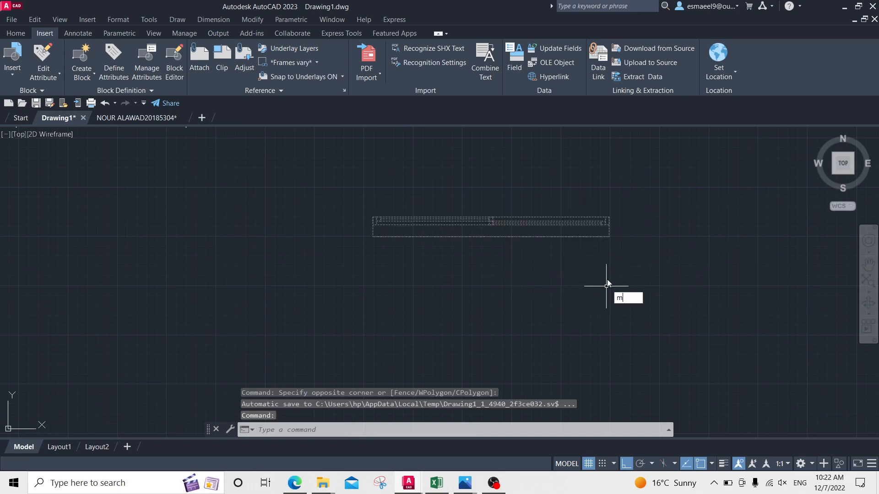
key(Return)
scroll(603, 196, up, 3)
click(628, 235)
scroll(403, 225, down, 3)
scroll(466, 299, up, 2)
scroll(504, 325, down, 4)
key(Escape)
scroll(592, 287, up, 2)
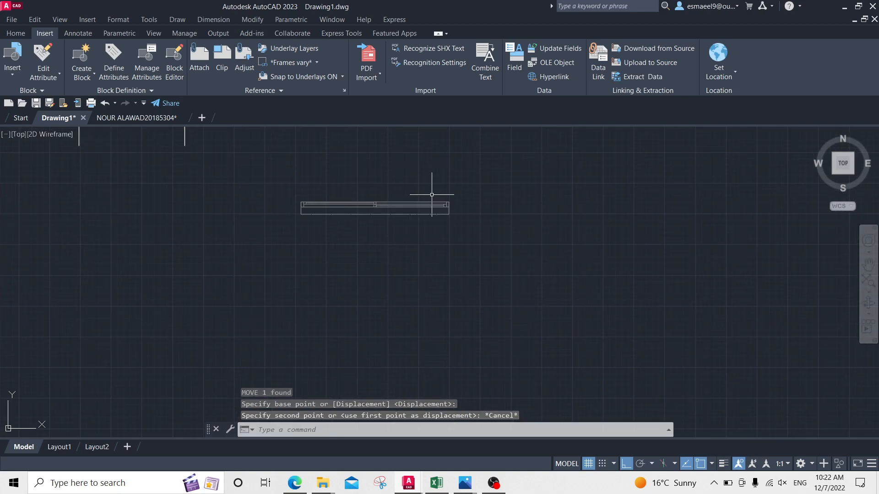
middle_drag(433, 255, 543, 319)
scroll(491, 295, up, 2)
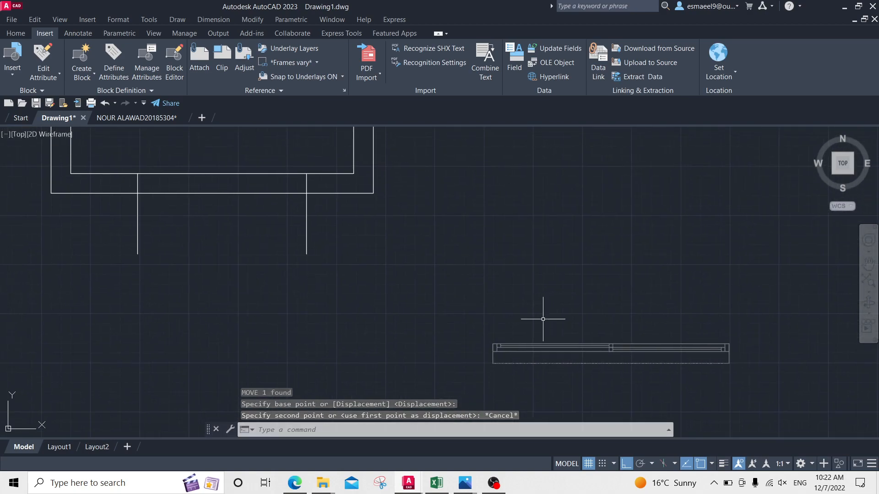
click(692, 305)
key(Escape)
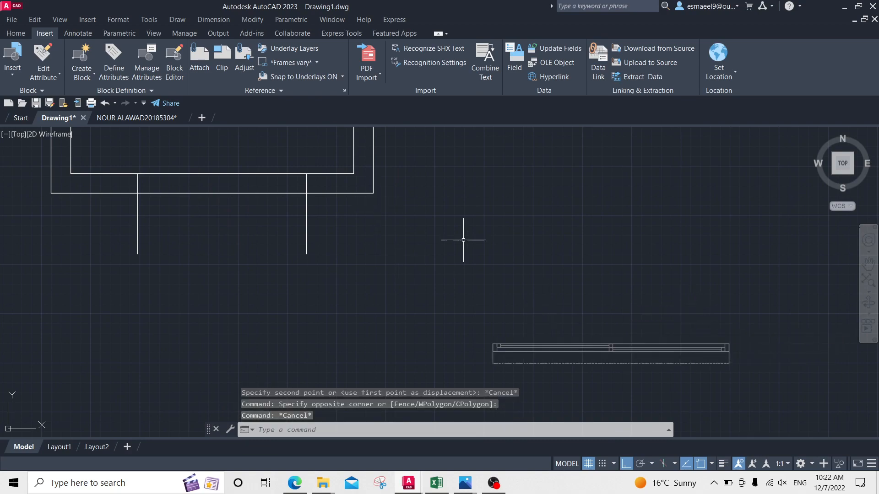
scroll(771, 343, up, 5)
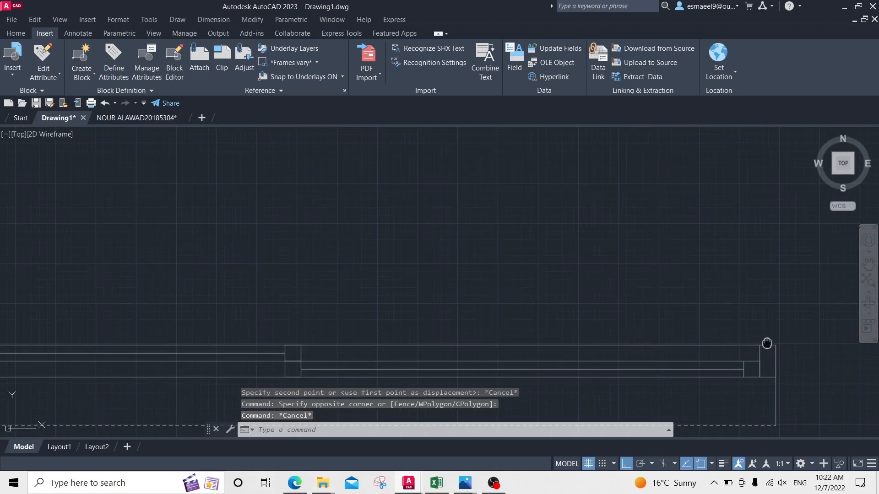
scroll(701, 328, down, 4)
middle_drag(488, 265, 778, 359)
scroll(778, 360, down, 3)
scroll(567, 274, up, 4)
scroll(534, 224, down, 3)
middle_drag(657, 275, 448, 248)
key(Escape)
key(Escape)
Move the rotated window block so its upper right corner meets the right opening line at the lower wall's inner edge
click(702, 293)
click(615, 376)
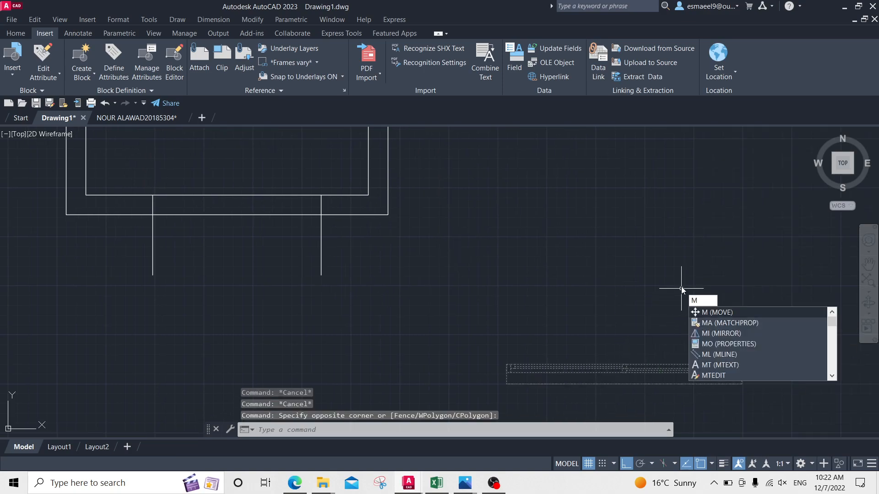
key(Return)
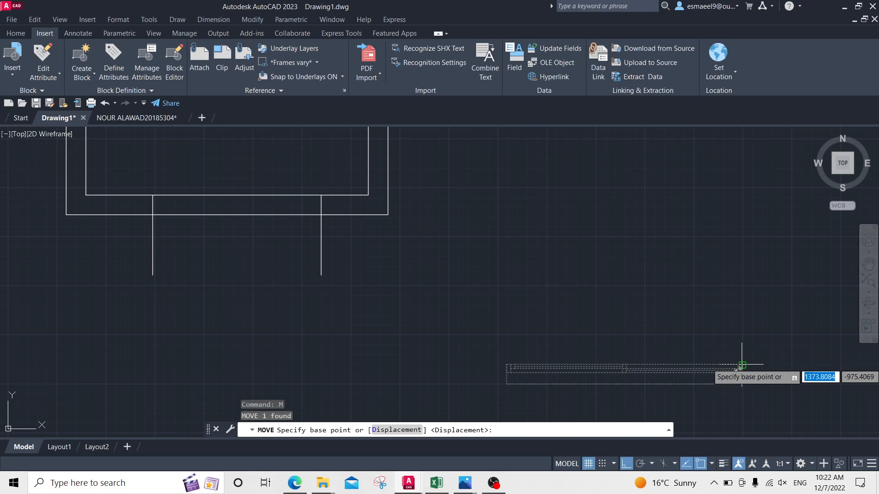
click(741, 365)
scroll(314, 197, up, 3)
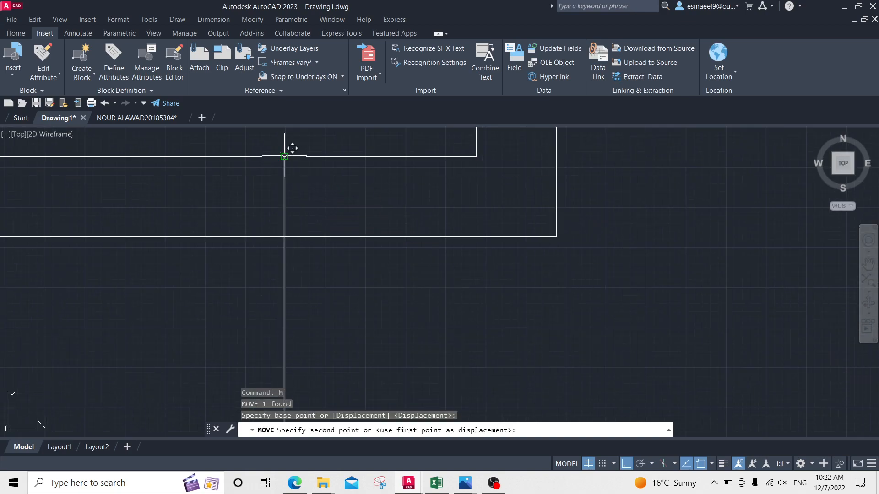
key(Escape)
scroll(836, 294, down, 4)
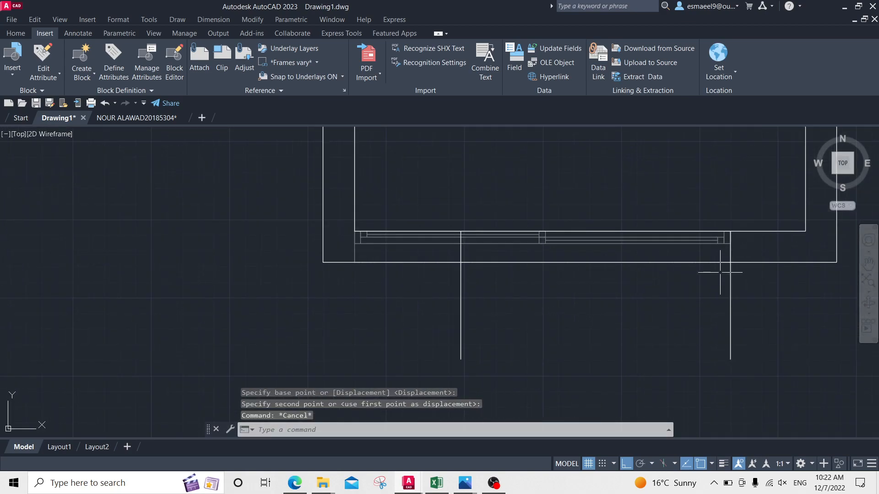
middle_drag(720, 273, 557, 249)
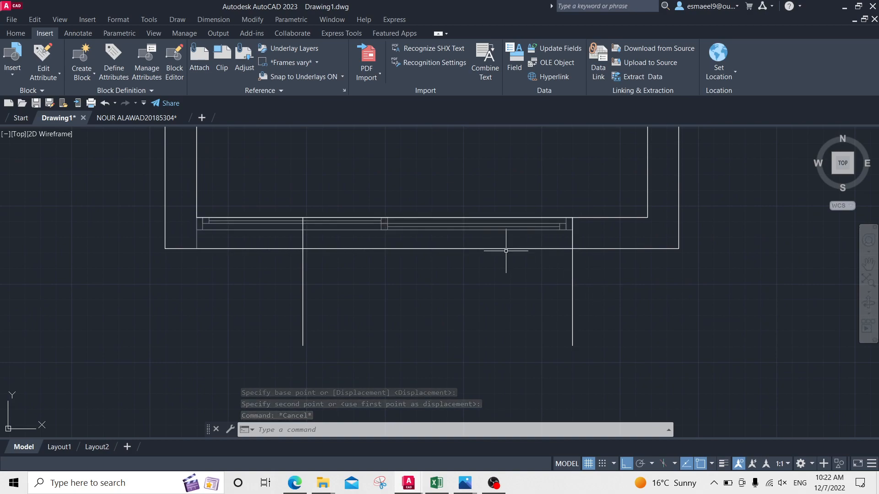
key(ctrl+x)
key(Escape)
key(Escape)
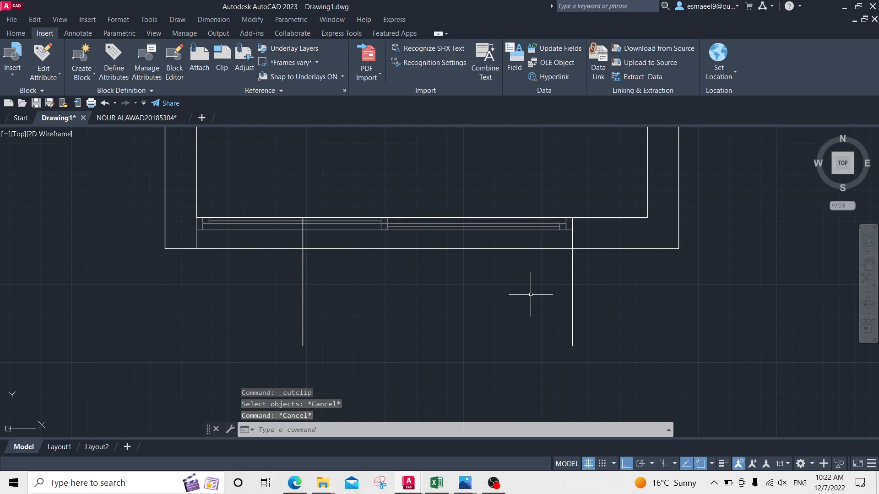
Undo the move of the window block into the lower wall
key(ctrl+z)
key(ctrl+z)
key(ctrl+z)
key(ctrl+z)
key(ctrl+z)
key(ctrl+z)
key(ctrl+z)
key(ctrl+z)
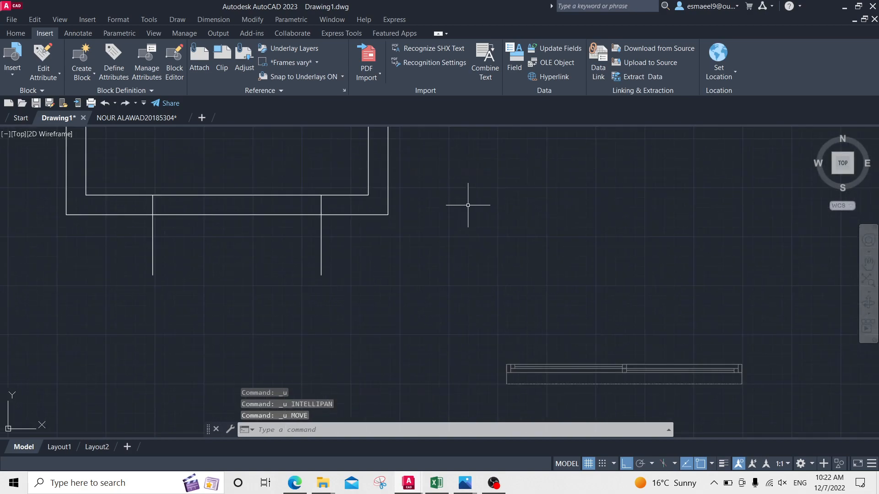
Trim the lower wall lines between the two opening lines and cut off the opening lines' ends extending below the wall
middle_drag(467, 245, 564, 242)
middle_drag(385, 227, 394, 224)
key(Escape)
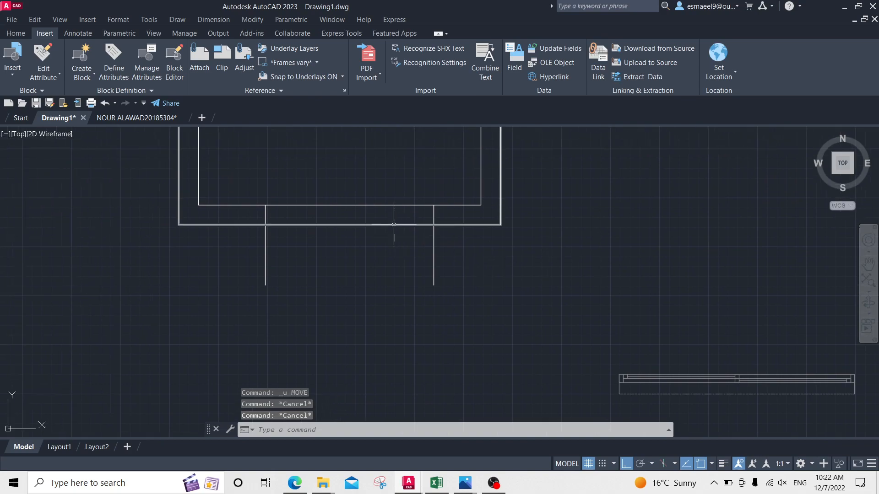
key(Return)
drag(375, 198, 364, 249)
drag(185, 260, 586, 268)
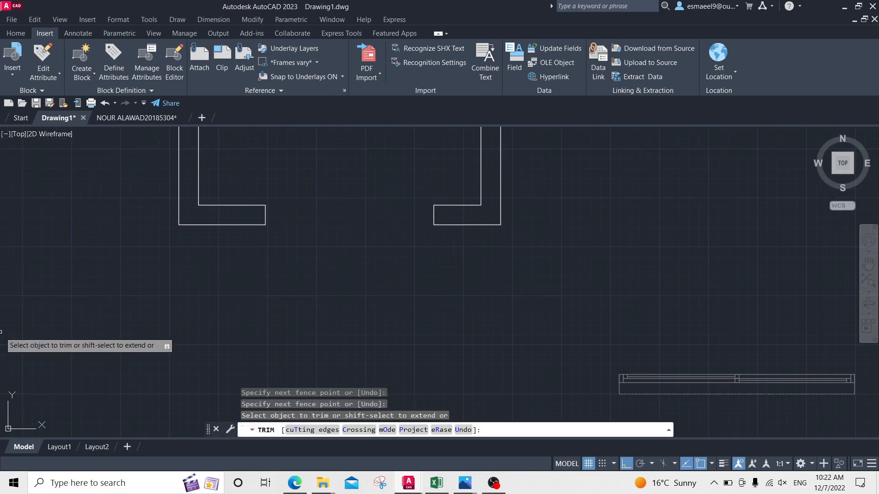
scroll(187, 309, down, 4)
middle_drag(211, 281, 336, 304)
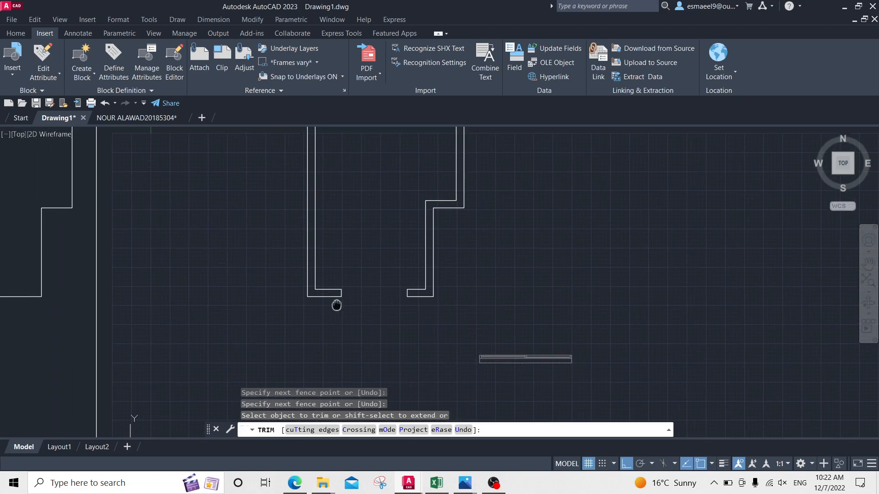
scroll(412, 206, down, 4)
key(Escape)
key(Escape)
scroll(352, 326, up, 4)
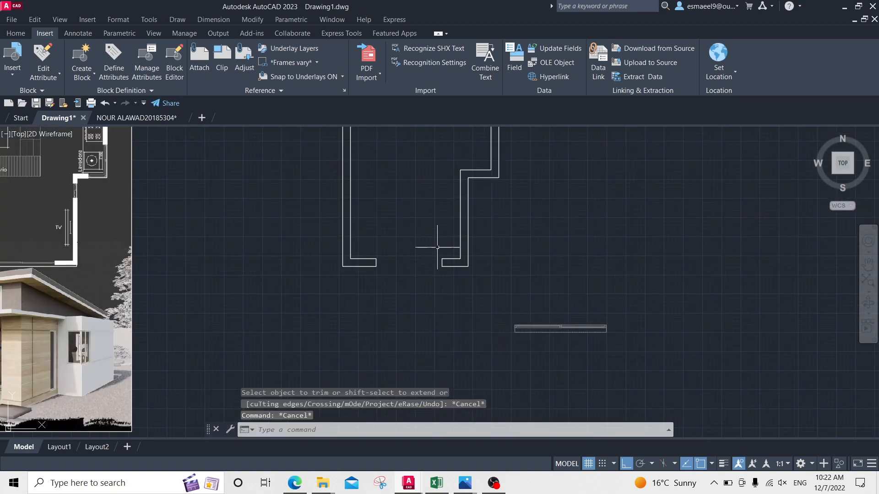
Join the trimmed wall and jamb lines around the lower opening into one polyline
click(516, 237)
click(274, 315)
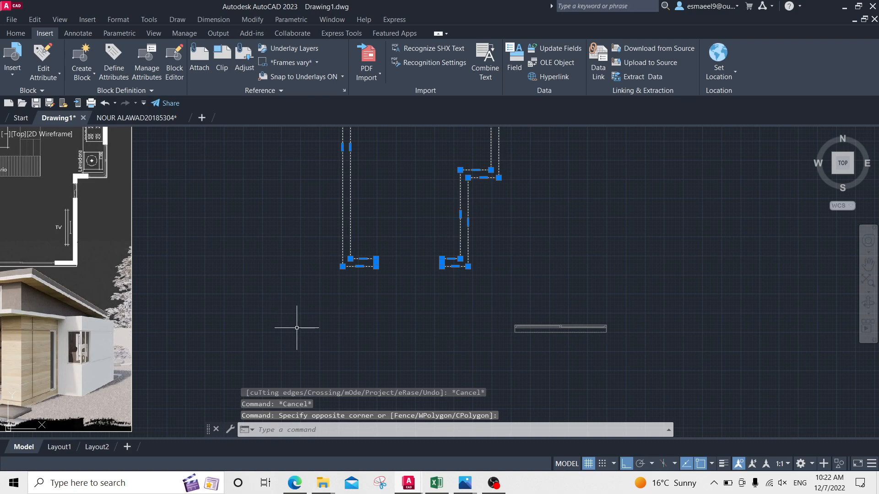
text(J)
key(Return)
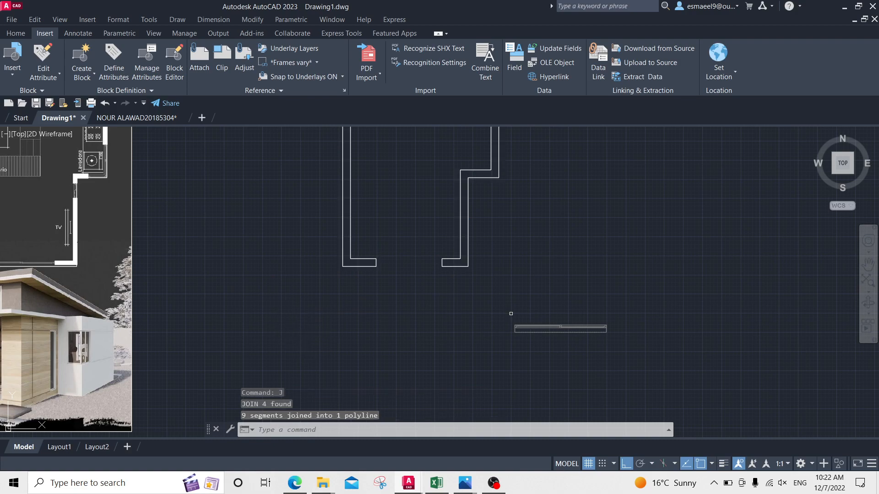
Move the window block by its upper right corner onto the inner corner of the opening's right jamb
scroll(707, 339, up, 2)
click(689, 323)
click(650, 392)
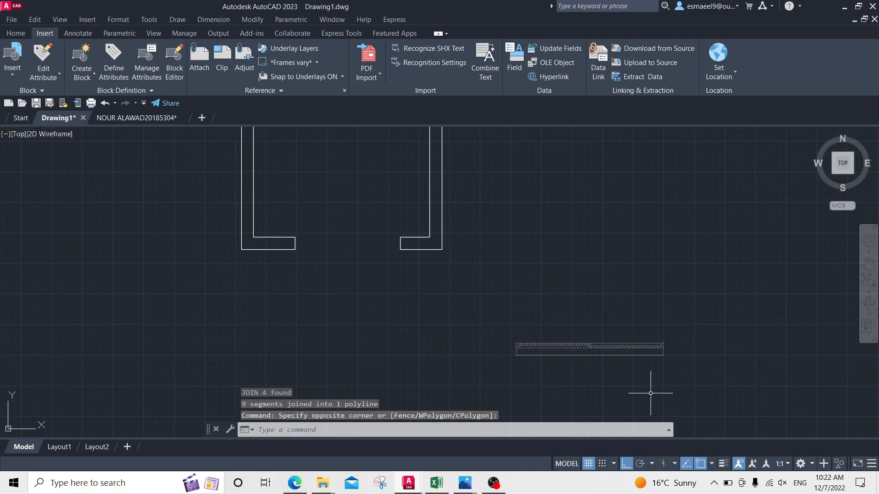
text(M)
key(Return)
scroll(676, 357, up, 3)
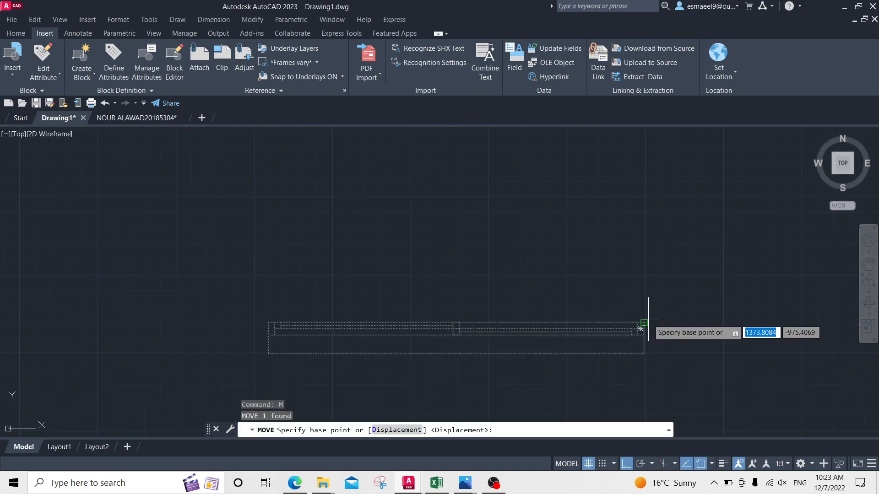
click(641, 324)
middle_drag(248, 254, 579, 321)
middle_drag(355, 173, 435, 260)
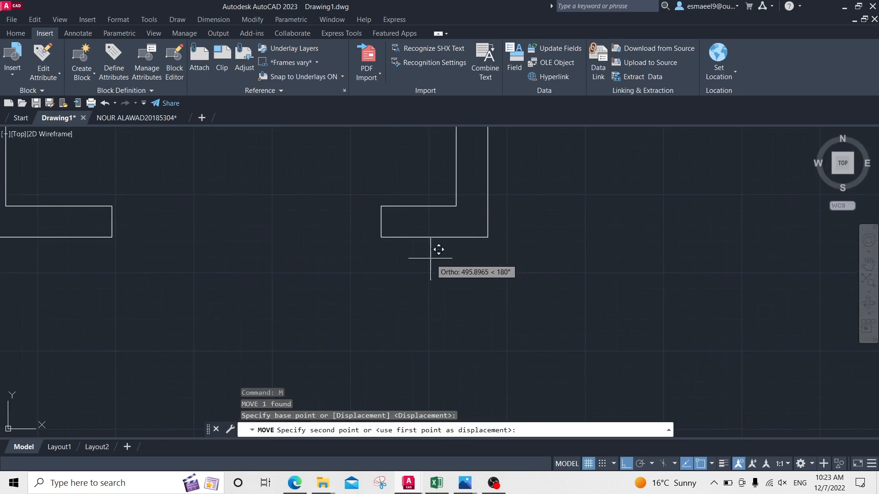
click(380, 207)
middle_drag(291, 287, 544, 279)
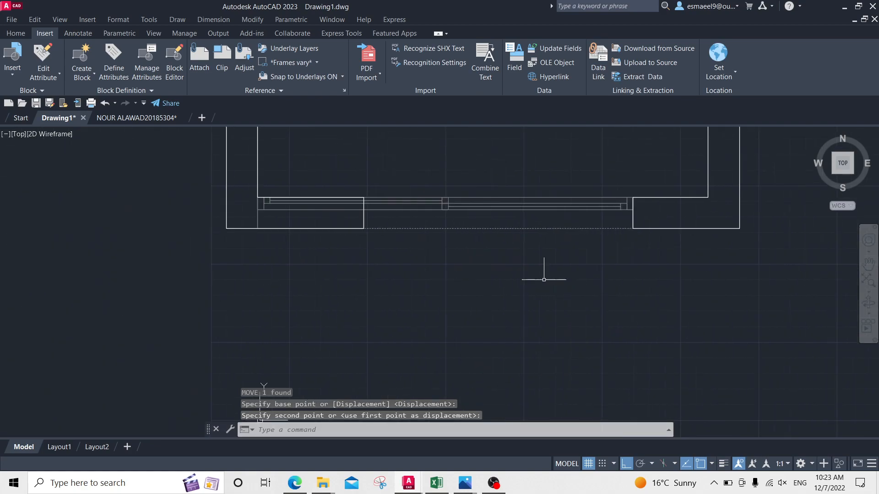
key(Escape)
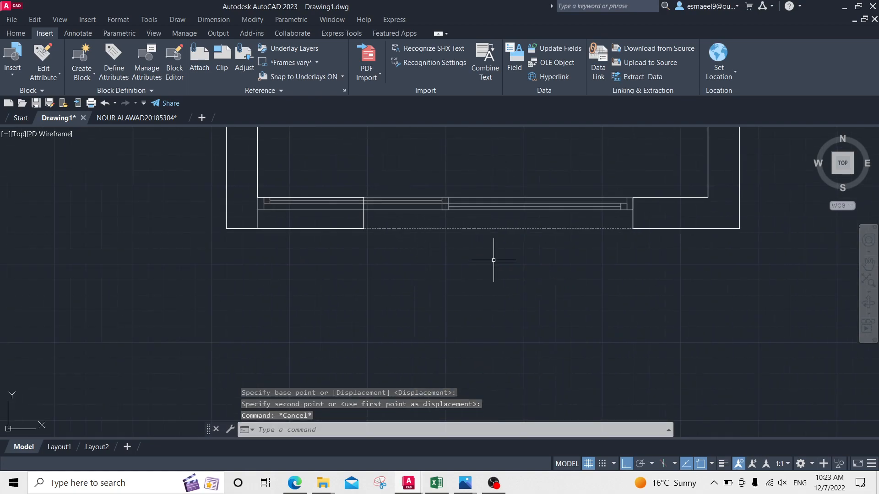
Move the window block straight down out of the opening, keeping its right end aligned with the right jamb
key(Escape)
drag(522, 180, 499, 251)
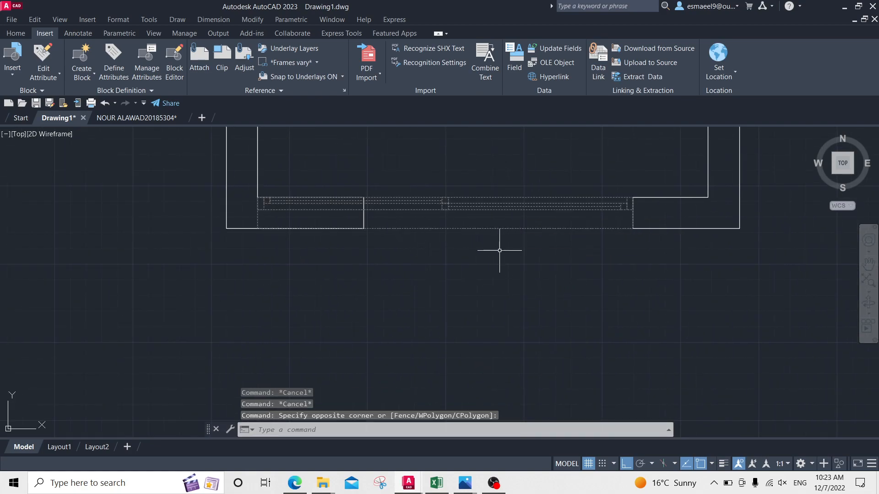
text(m)
key(Return)
click(524, 229)
click(524, 360)
middle_drag(654, 325, 674, 274)
key(Escape)
Explode the window block below the opening into separate objects
click(685, 250)
click(283, 358)
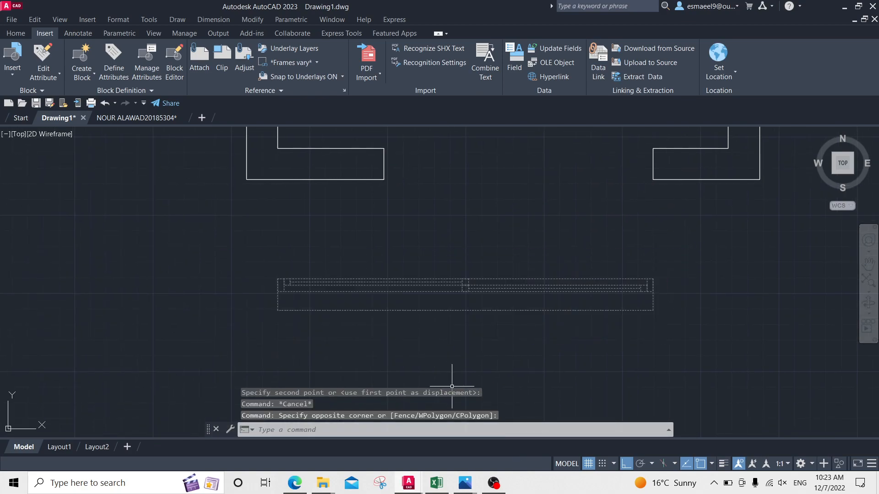
text(x)
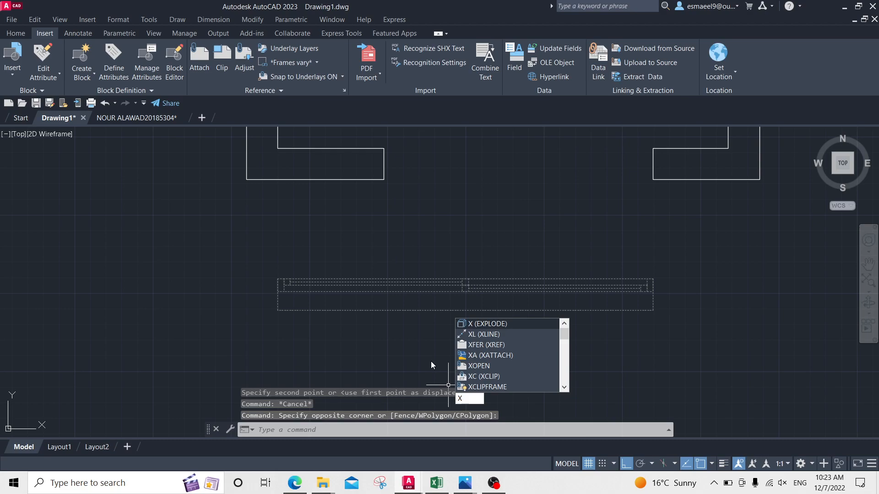
key(Return)
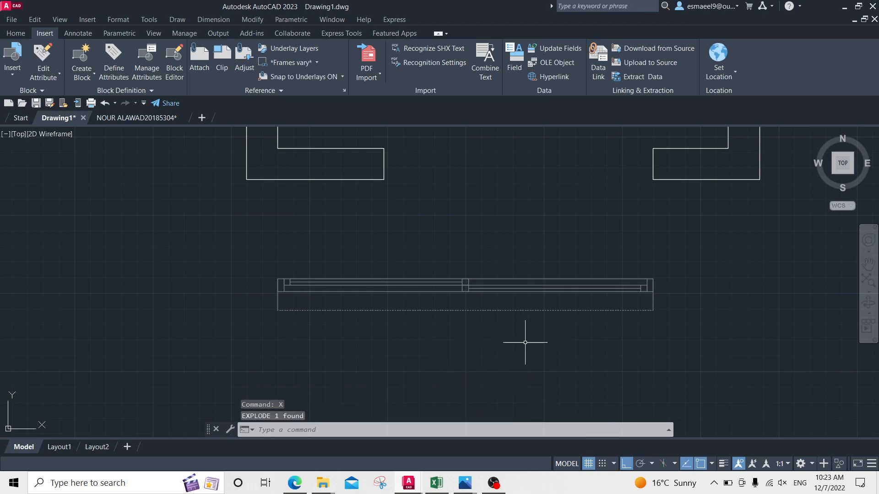
key(Escape)
middle_drag(562, 281, 569, 325)
key(Escape)
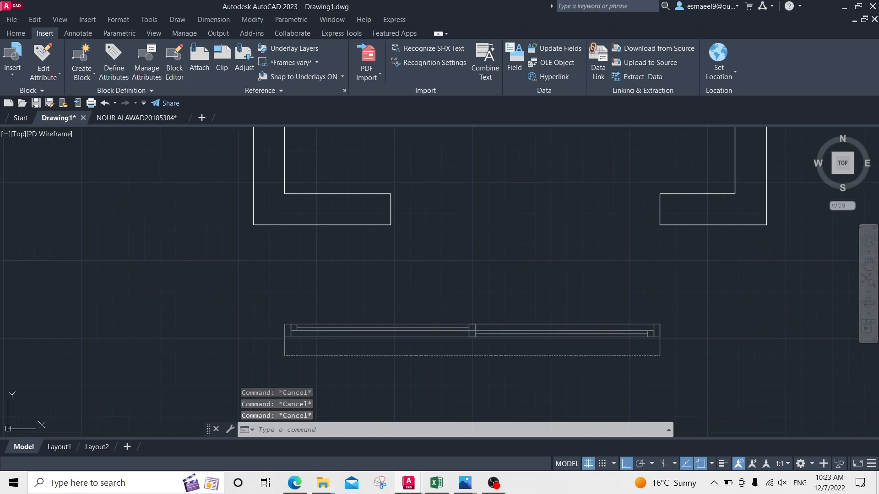
Measure the opening's width between the outer corners of its two jambs
text(l)
key(Return)
click(660, 225)
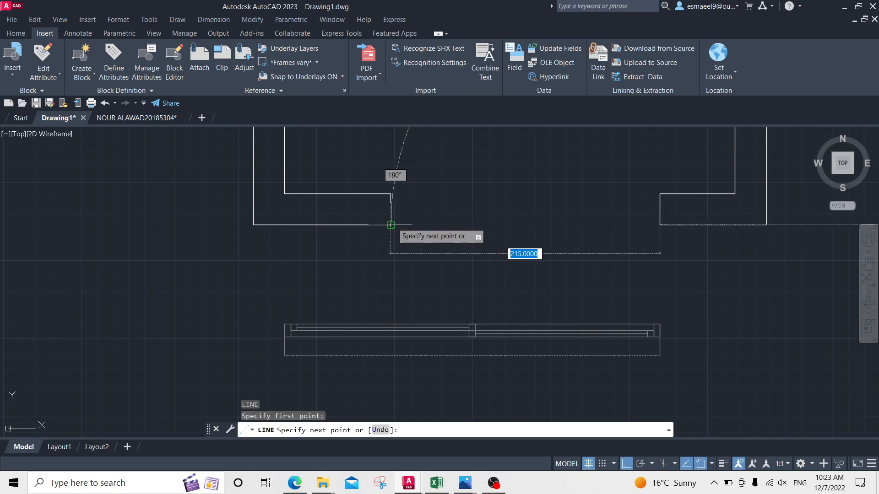
key(Escape)
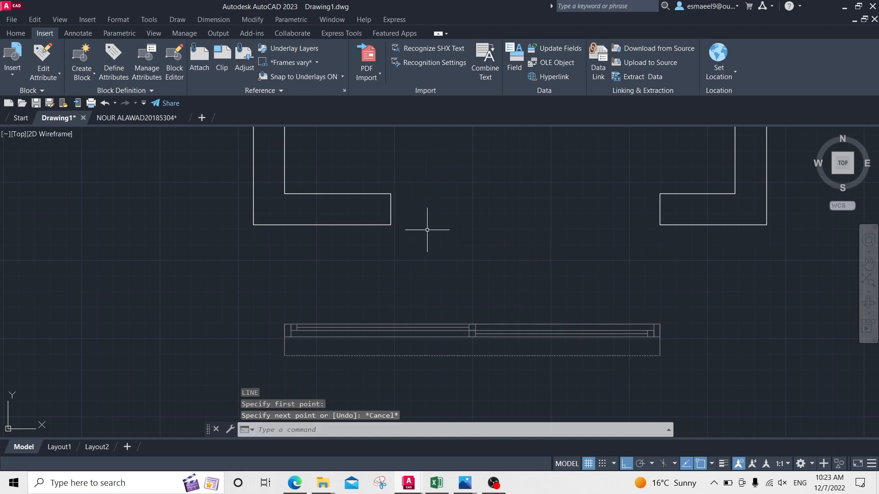
key(Escape)
Explode the joined wall polyline into separate lines
click(360, 167)
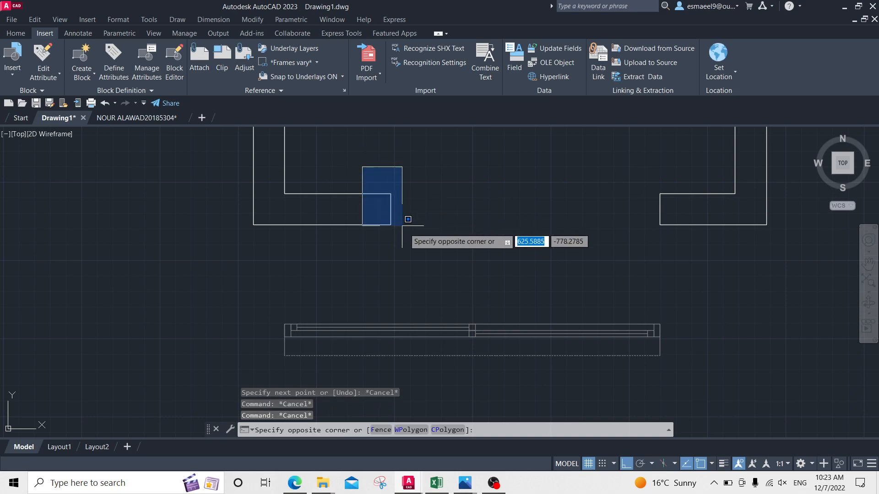
click(392, 220)
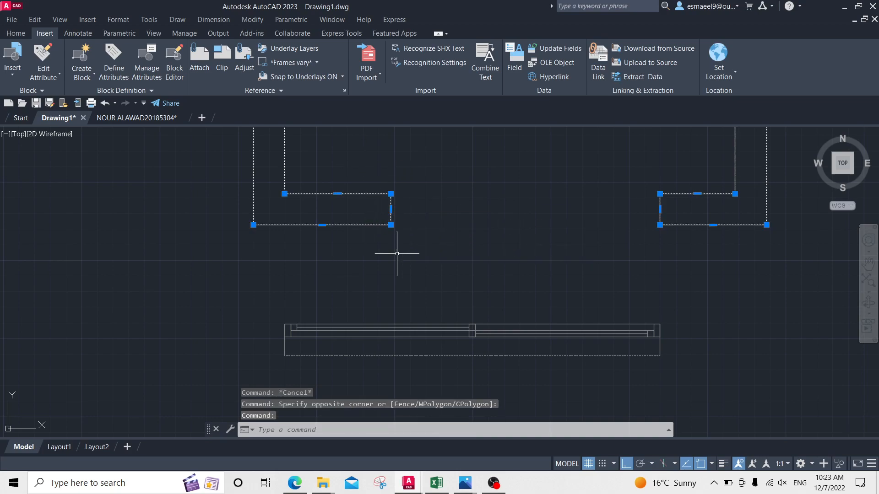
text(x)
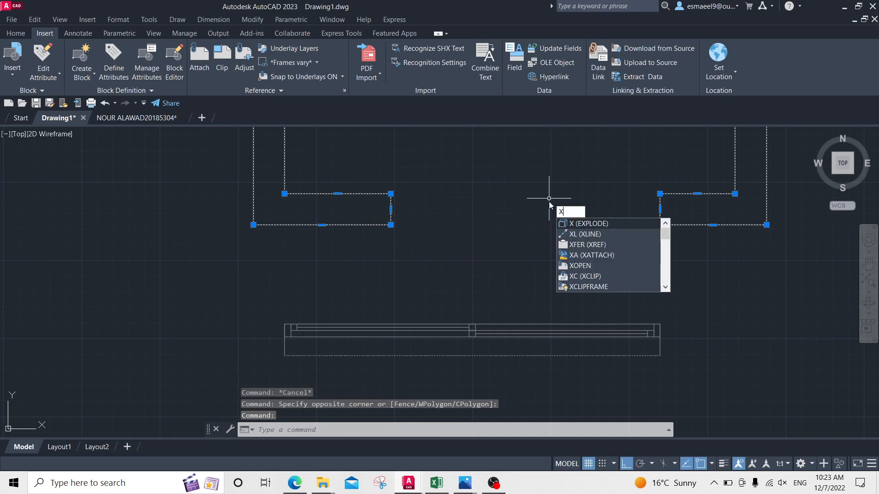
key(Return)
Move the opening's left jamb line 5 units to the left to widen the opening
click(347, 167)
click(433, 265)
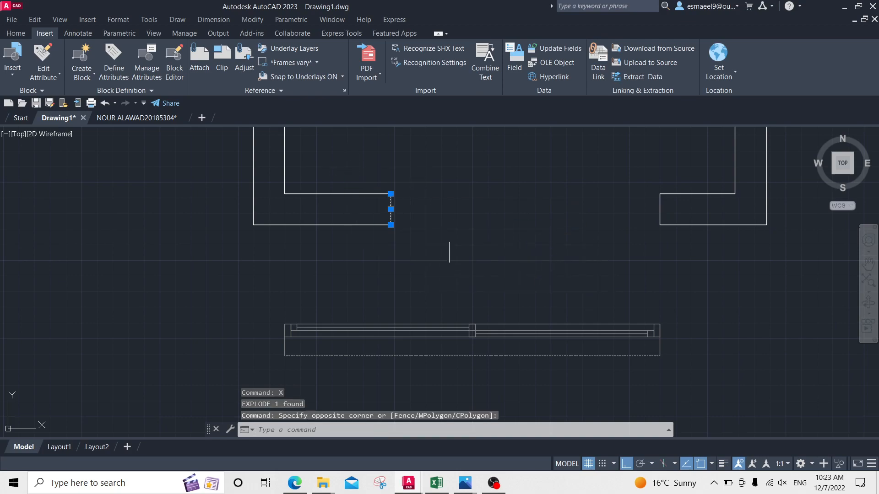
text(m)
key(Return)
click(456, 227)
text(5)
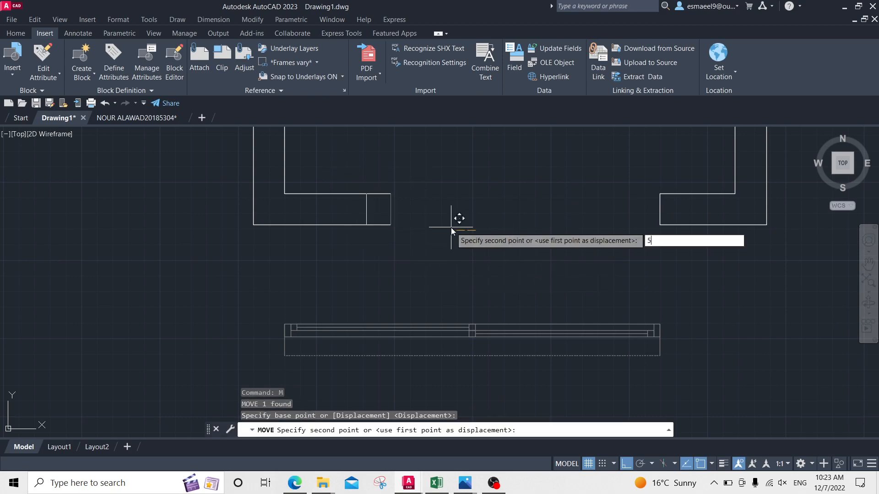
key(Return)
key(Escape)
key(Escape)
Trim the inner and outer wall line ends that extend past the shifted left jamb
scroll(416, 203, up, 2)
text(tr)
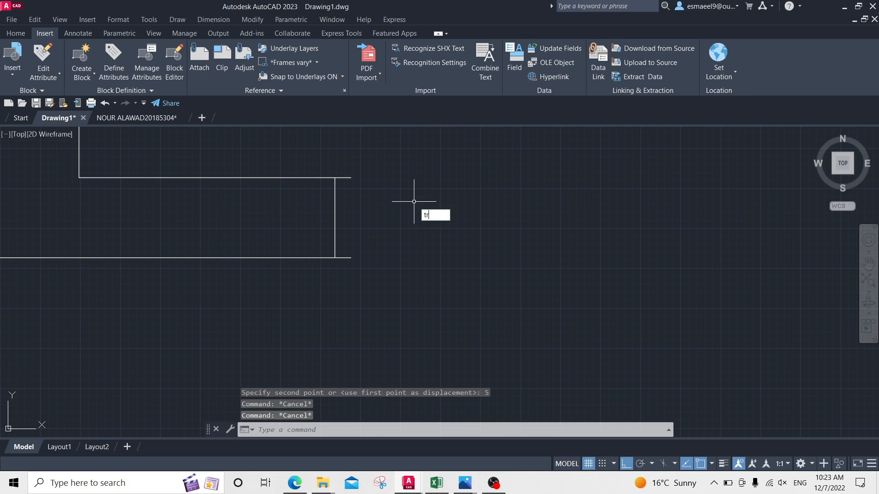
key(Return)
mouse_move(351, 170)
mouse_down()
mouse_move(343, 265)
mouse_move(348, 178)
mouse_up()
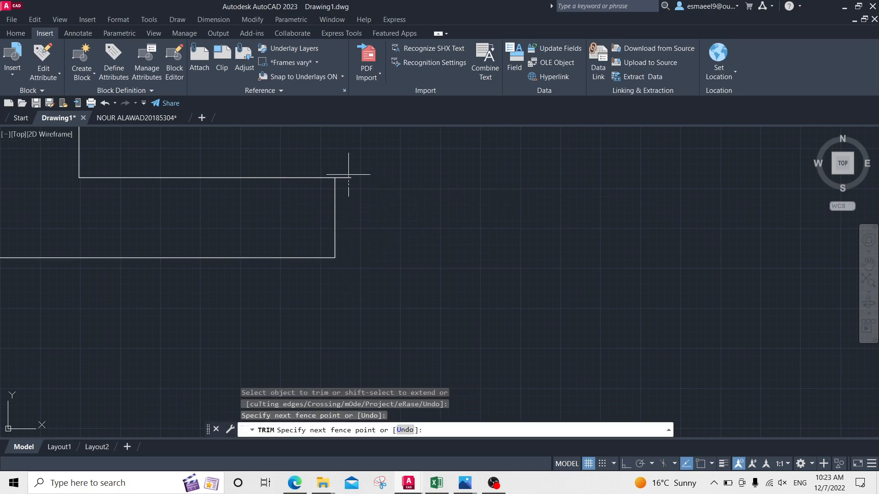
scroll(449, 206, down, 2)
middle_drag(488, 247, 425, 185)
key(Escape)
key(Escape)
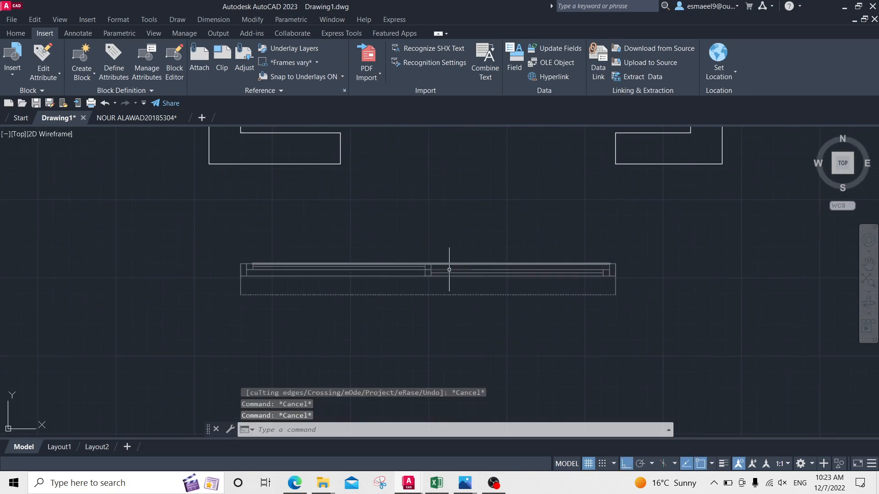
Draw a short vertical guide line upward from the window's middle mullion, starting at its upper right corner
middle_drag(458, 272, 453, 270)
key(Escape)
scroll(453, 270, up, 4)
scroll(533, 222, down, 3)
scroll(425, 233, up, 2)
middle_drag(319, 201, 379, 224)
text(l)
key(Return)
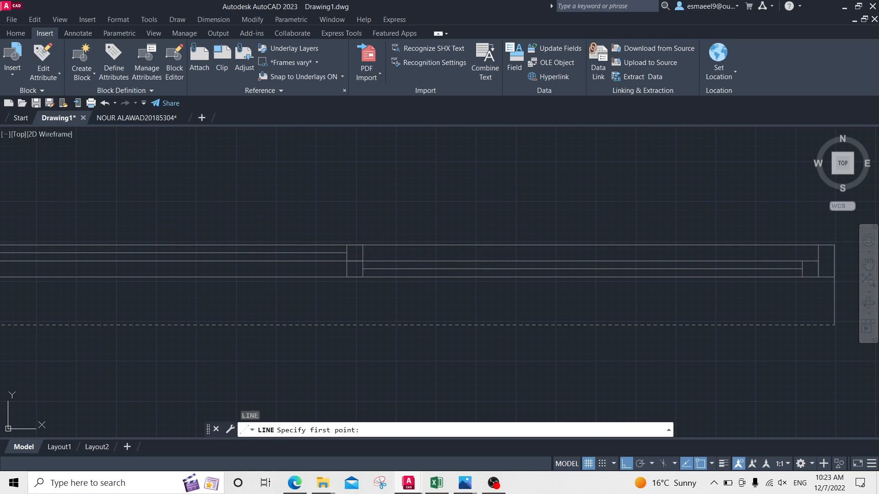
click(363, 244)
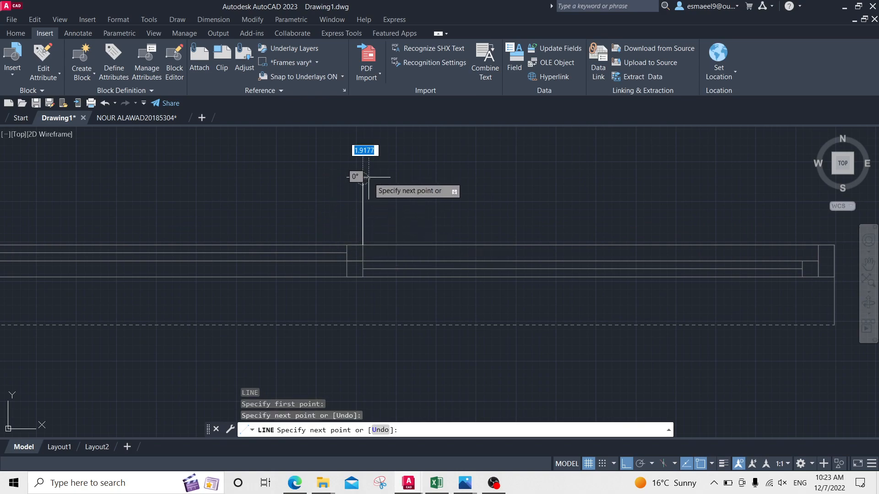
key(Escape)
Move the vertical guide line 110 units to the right along the window
click(406, 183)
click(337, 198)
text(m)
key(Return)
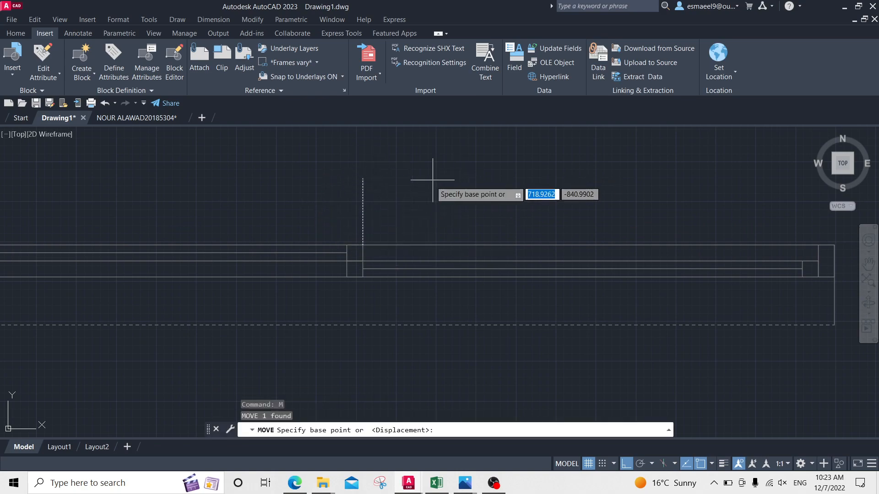
click(431, 181)
text(110)
key(Return)
scroll(506, 189, down, 2)
key(Escape)
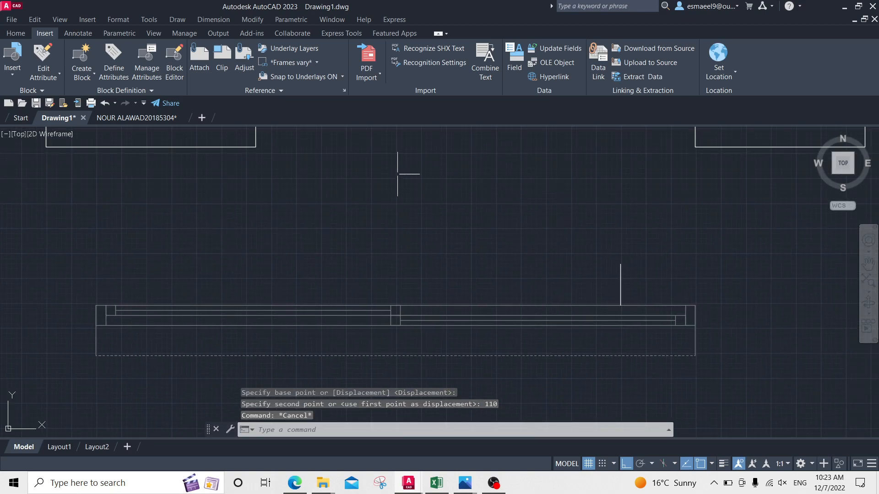
Move the window's right end frame and side line so its upper outer corner meets the vertical guide line
middle_drag(656, 314, 619, 261)
key(Escape)
click(622, 230)
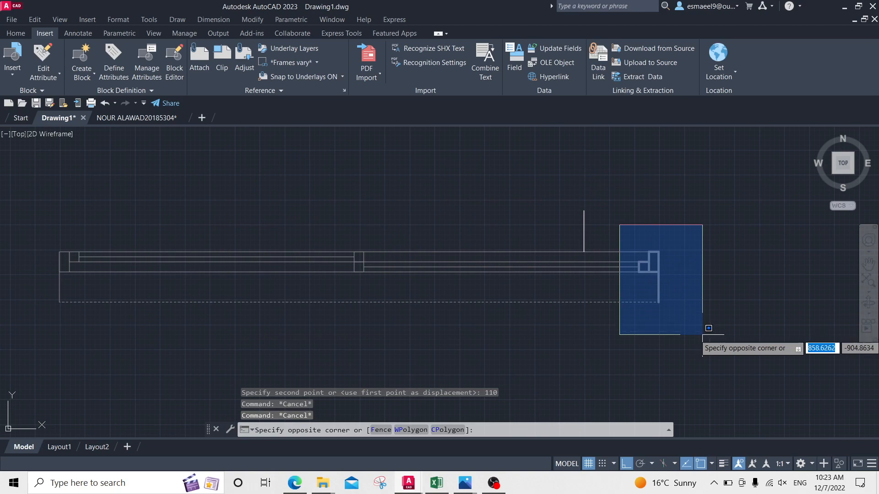
click(721, 338)
text(m)
key(Return)
scroll(670, 270, up, 4)
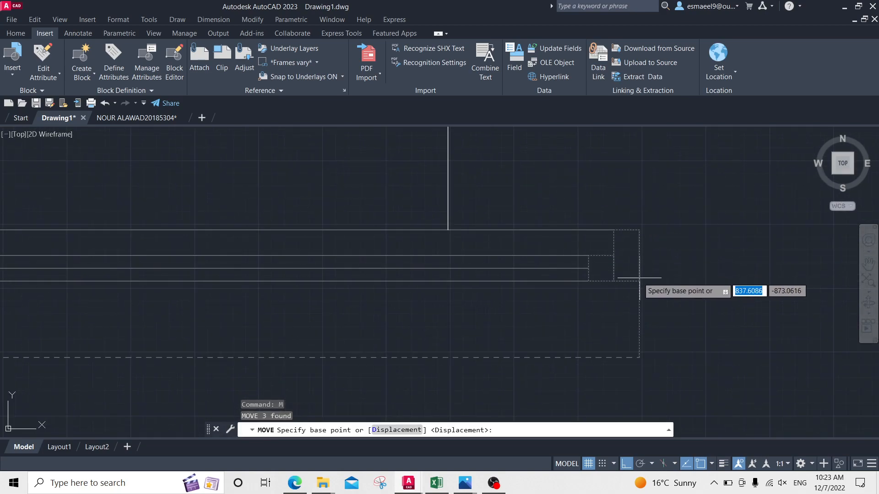
click(639, 229)
key(Escape)
middle_drag(540, 328, 567, 273)
key(Escape)
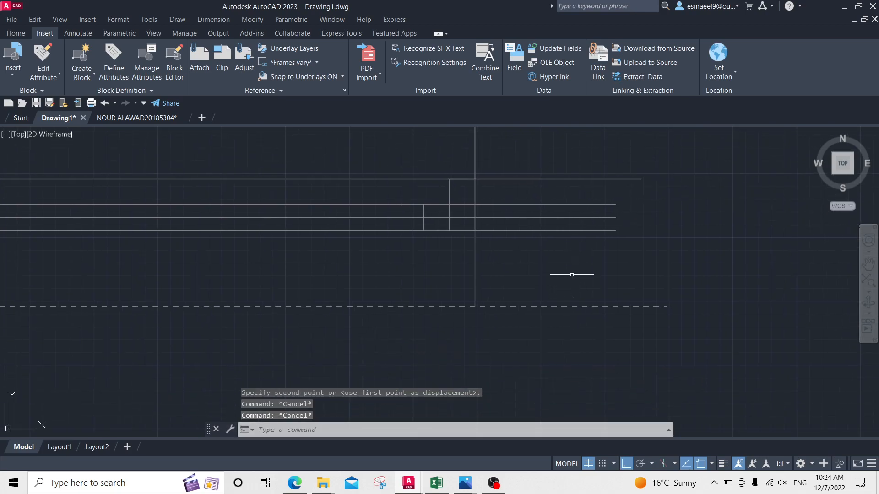
key(Escape)
Scale up the whole window and guide line freehand from a base point just below the window
scroll(575, 277, down, 5)
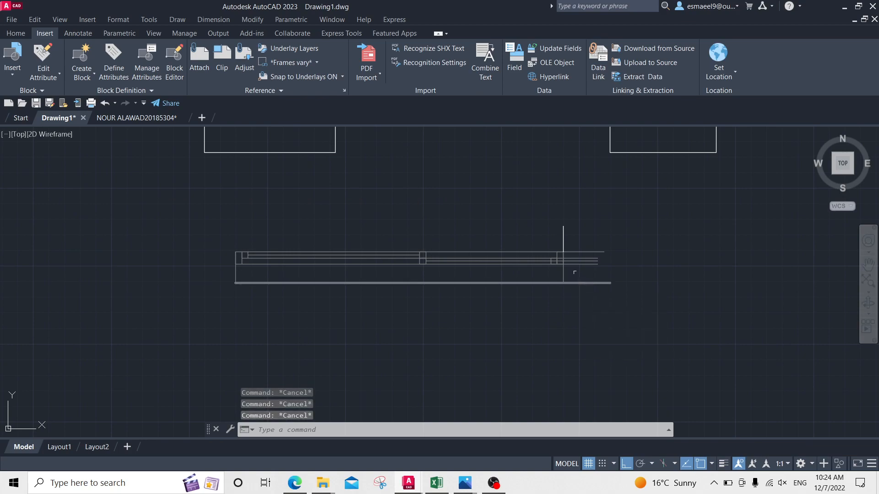
click(640, 241)
click(168, 311)
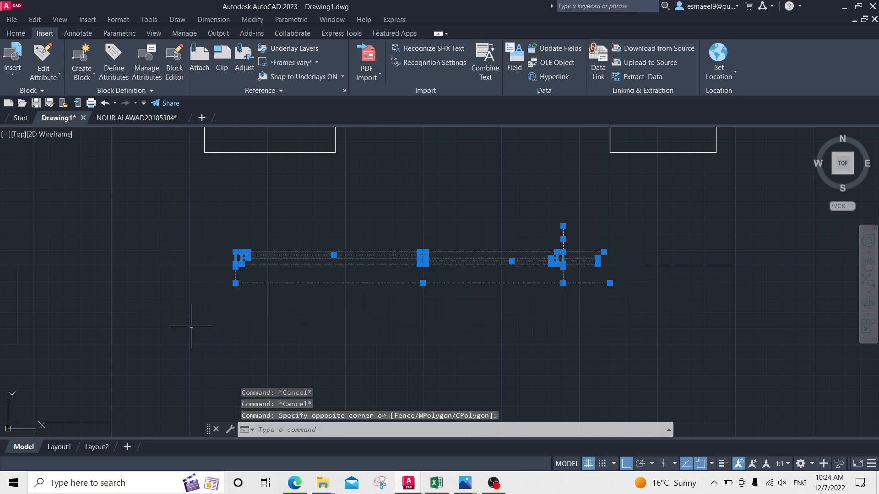
text(sc)
key(Return)
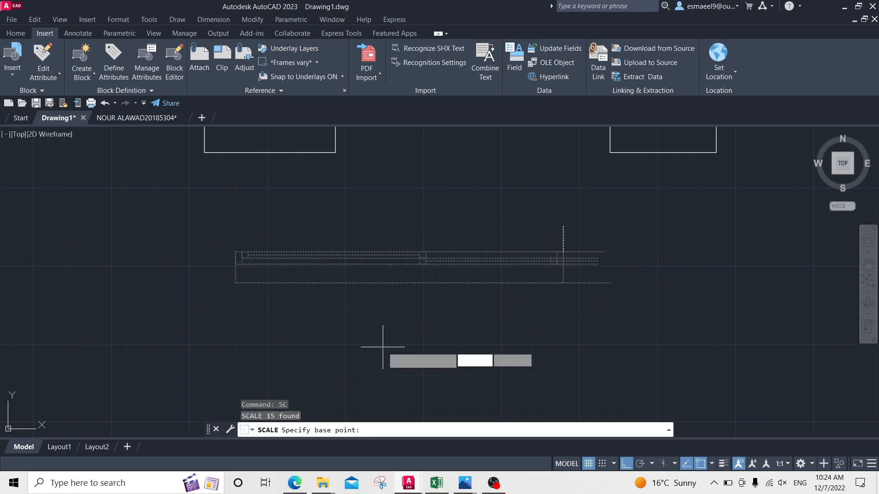
click(499, 309)
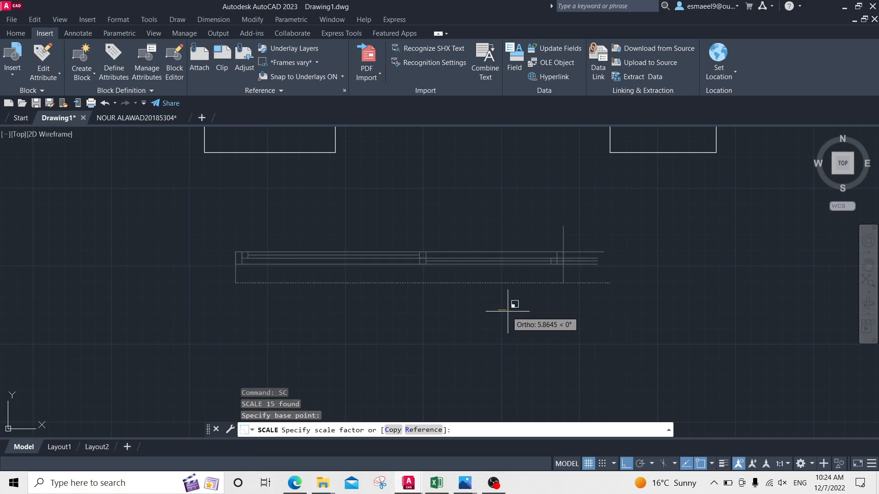
click(822, 306)
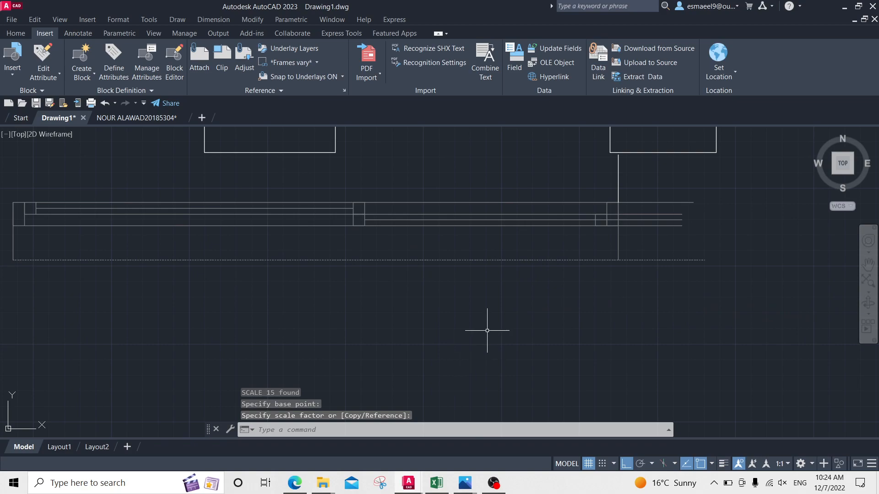
Measure the enlarged window's frame depth and its full depth down to the dashed line using temporary lines
scroll(603, 203, up, 5)
key(Escape)
text(l)
key(Return)
click(571, 316)
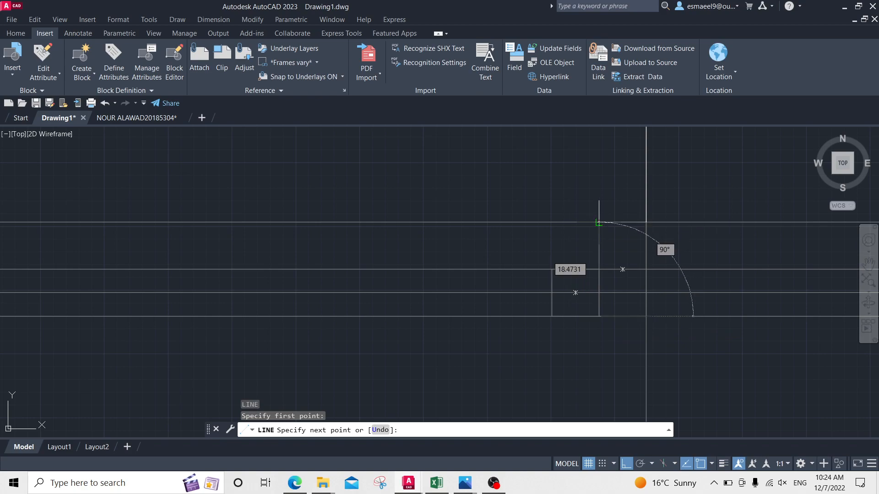
key(Escape)
key(Escape)
scroll(599, 223, down, 4)
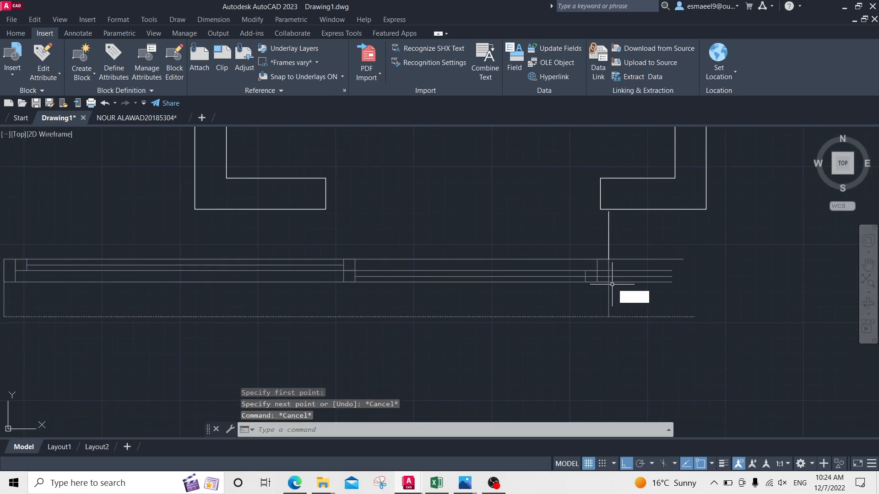
text(l)
key(Return)
click(608, 259)
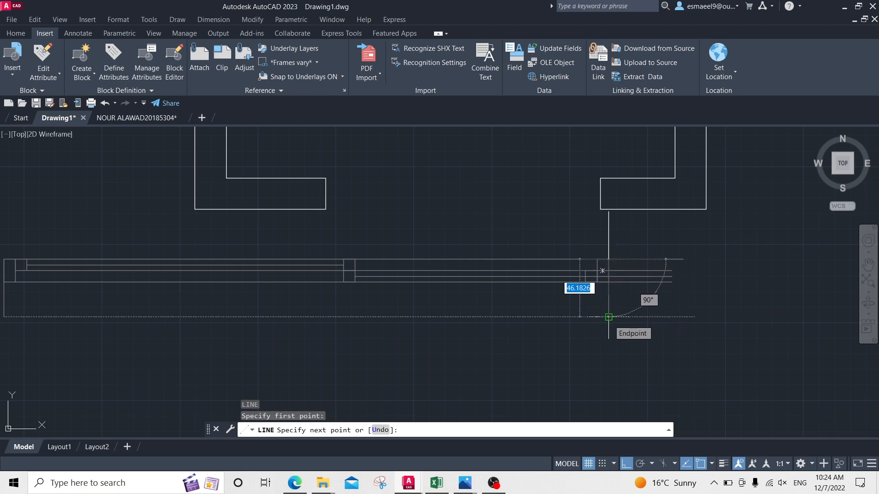
key(Escape)
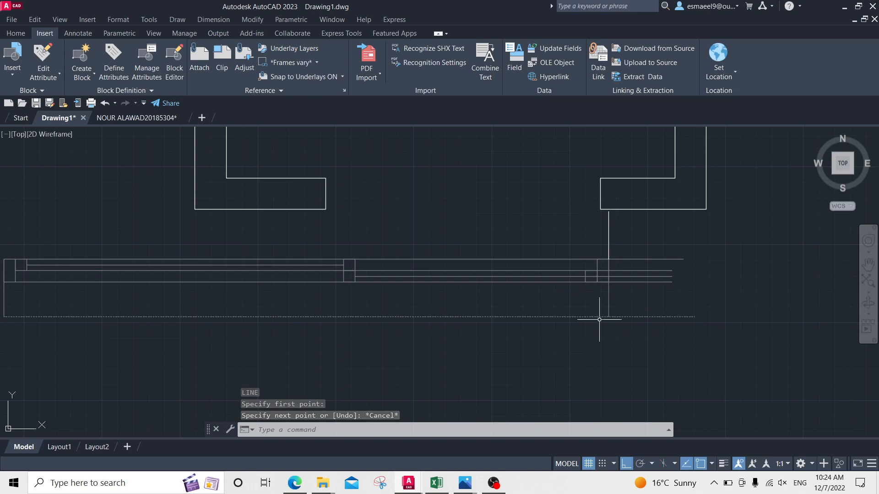
key(Escape)
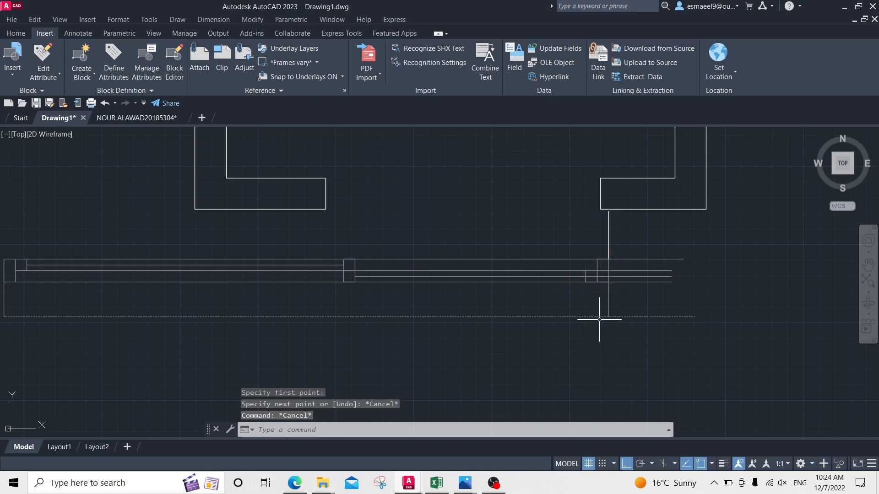
Undo the scaling of the window along with the line commands that followed it
key(ctrl+z)
key(ctrl+z)
key(ctrl+z)
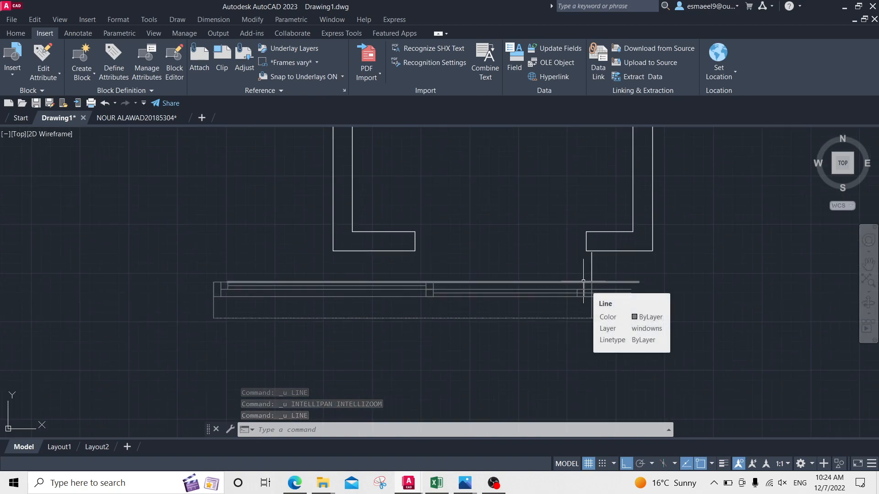
key(ctrl+z)
key(ctrl+z)
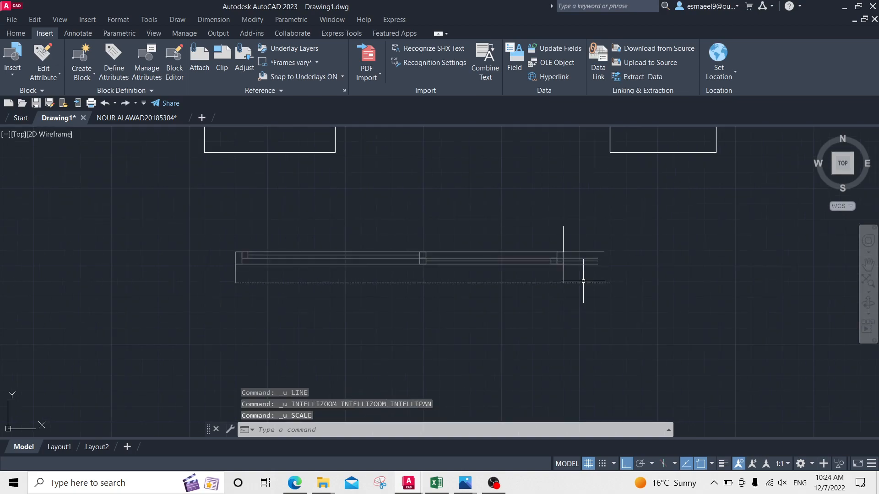
Trim all window lines that extend past the relocated right end of the frame
scroll(564, 249, up, 2)
key(Escape)
key(Escape)
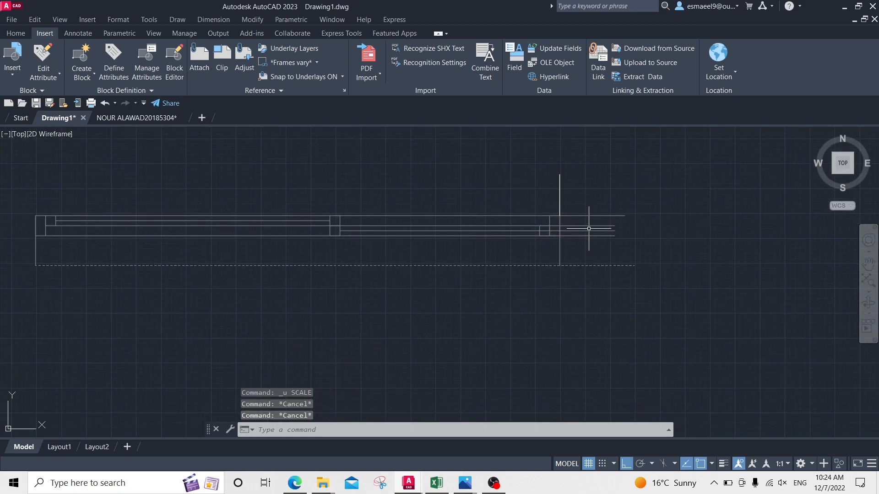
text(tr)
key(Return)
drag(592, 197, 600, 315)
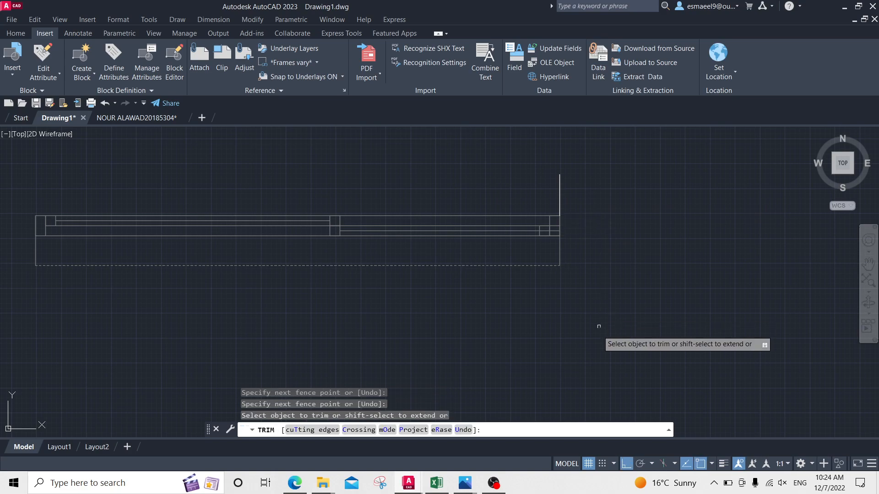
scroll(531, 235, up, 2)
scroll(581, 238, down, 3)
mouse_move(428, 245)
middle_down()
mouse_move(612, 248)
mouse_move(342, 265)
middle_up()
Trim the leftover line pieces crossing the inside of the window's right end frame
scroll(655, 237, up, 2)
drag(568, 232, 573, 269)
drag(559, 254, 539, 268)
key(Escape)
key(Escape)
key(Escape)
text(tr)
key(Return)
key(Escape)
scroll(539, 267, down, 3)
middle_drag(586, 249, 640, 251)
scroll(615, 251, up, 1)
mouse_move(546, 248)
middle_down()
mouse_move(627, 261)
mouse_move(669, 237)
middle_up()
key(Escape)
key(Escape)
scroll(480, 255, down, 2)
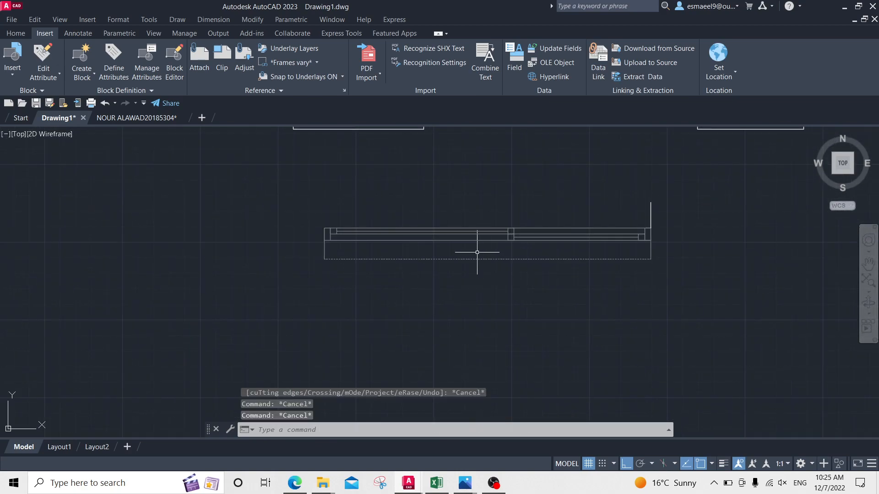
Remove the left sash, left end frame and dashed line, keeping only the sash between the mullion and right end
text(tr)
key(Return)
mouse_move(499, 192)
mouse_down()
mouse_move(467, 191)
mouse_move(376, 309)
mouse_up()
drag(383, 190, 324, 275)
key(Escape)
drag(361, 208, 287, 274)
key(Delete)
Delete the vertical guide line above the window's right end
scroll(673, 190, up, 4)
drag(649, 161, 545, 160)
key(Delete)
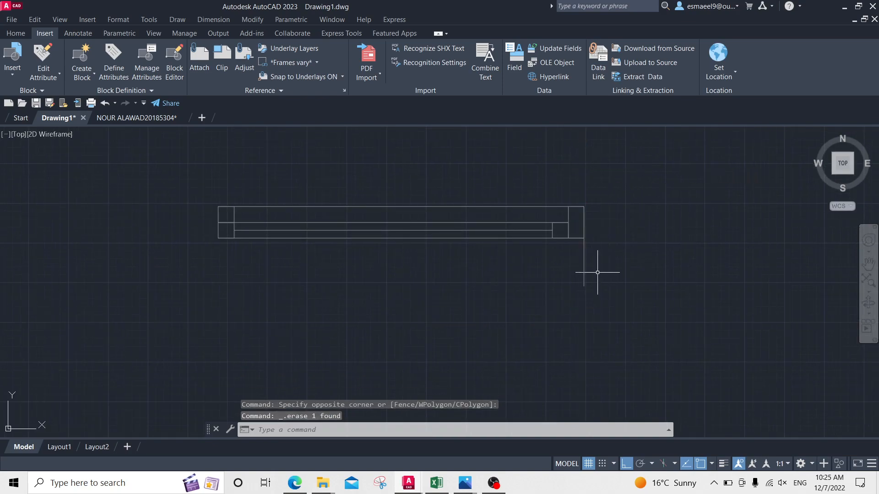
key(Escape)
middle_drag(439, 271, 576, 287)
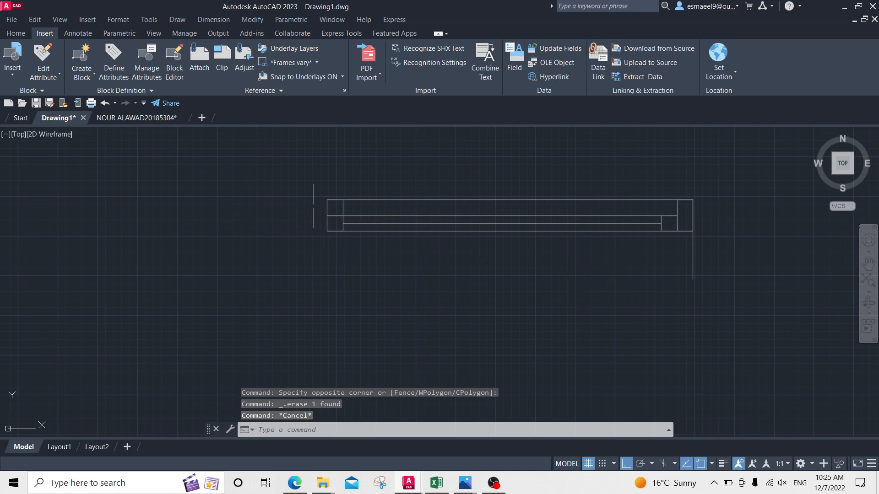
Try to mirror the sash line and right end frame about the vertical midline of the former mullion
key(Escape)
click(315, 207)
key(Escape)
click(335, 197)
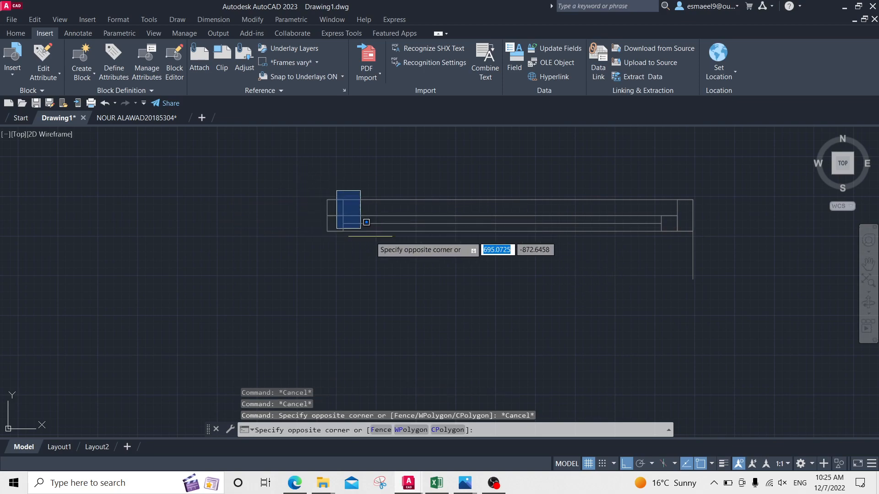
click(729, 259)
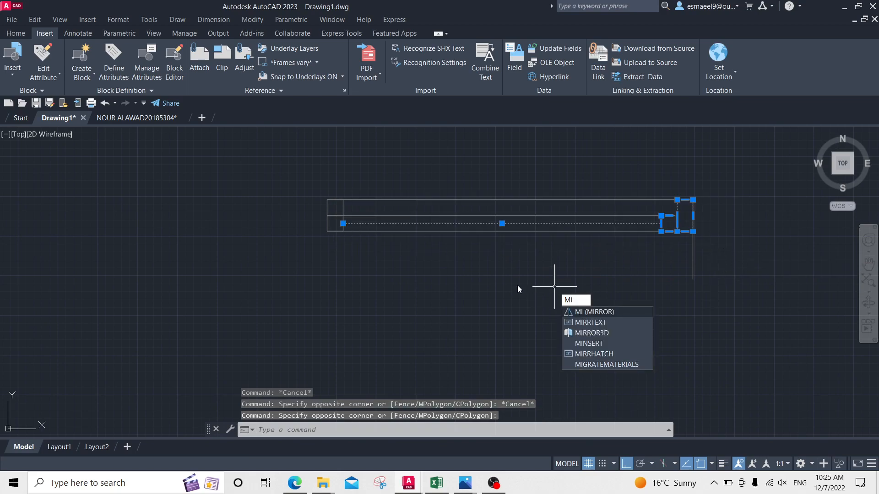
key(Return)
scroll(335, 224, up, 2)
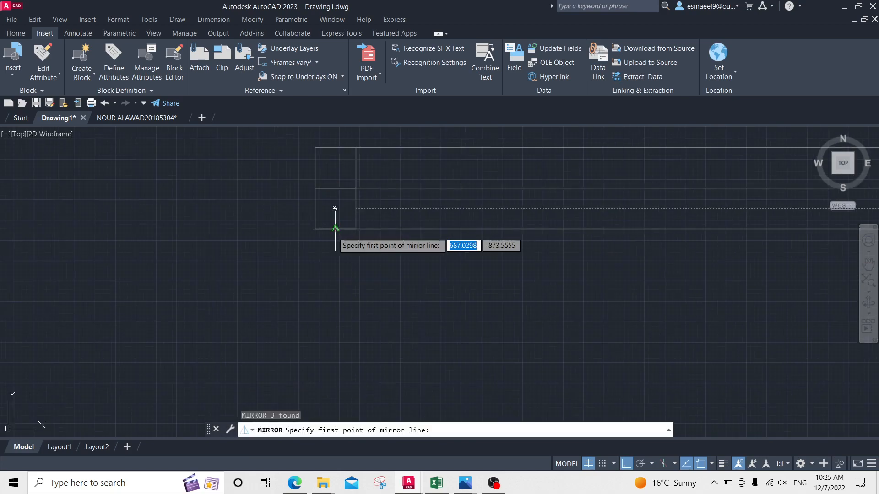
click(335, 228)
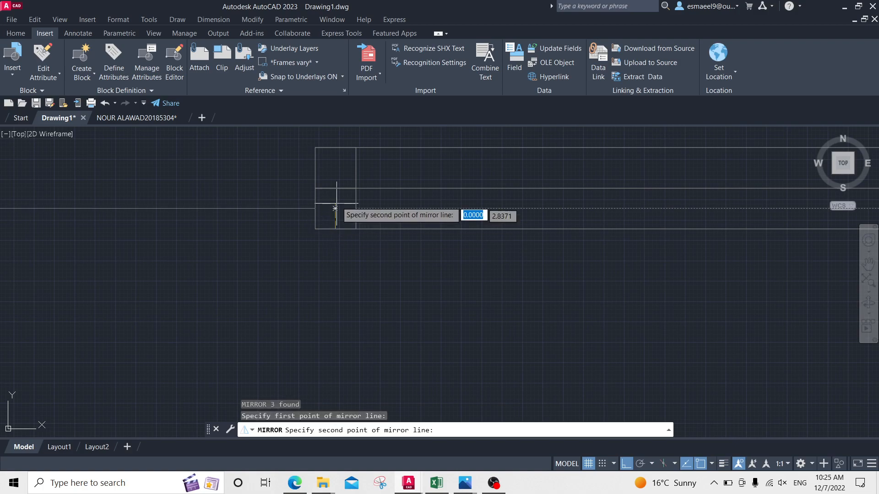
click(336, 167)
click(364, 207)
Undo the mirroring of the sash line and end frame
scroll(378, 190, down, 5)
scroll(407, 223, up, 2)
scroll(389, 191, down, 3)
key(Escape)
key(Escape)
click(405, 204)
key(Escape)
key(ctrl+z)
key(ctrl+z)
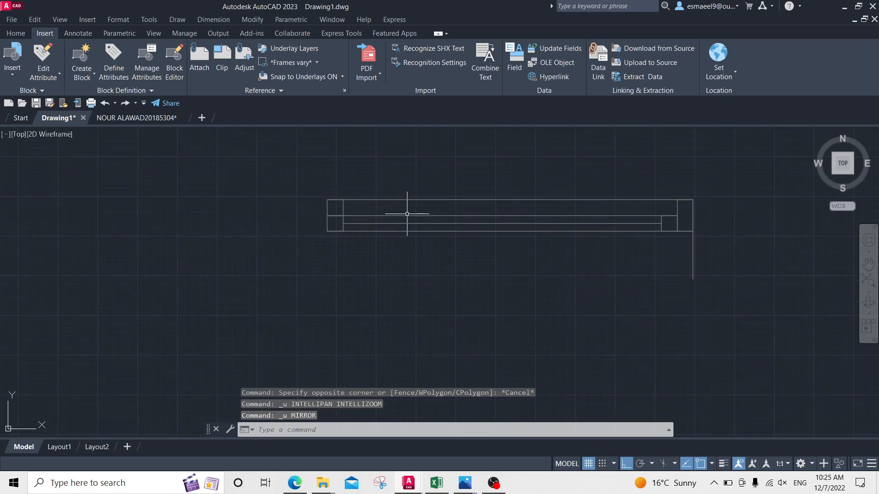
click(336, 188)
click(763, 249)
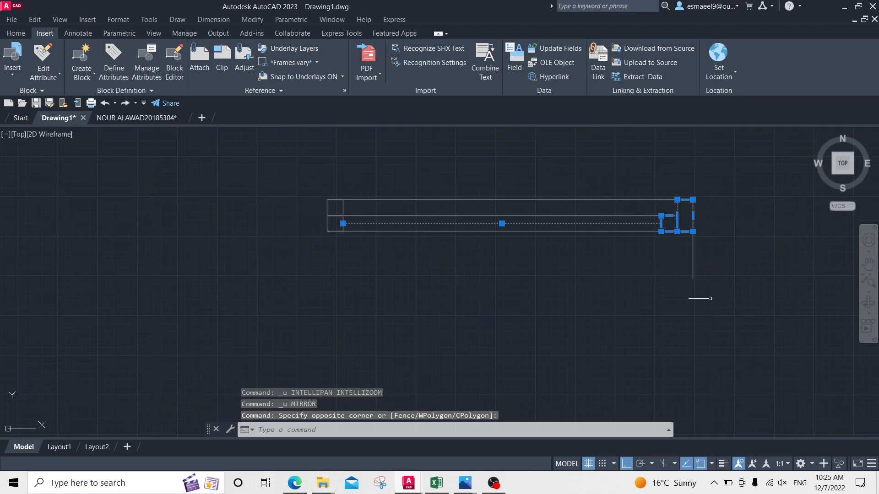
click(550, 194)
click(517, 207)
scroll(445, 216, up, 2)
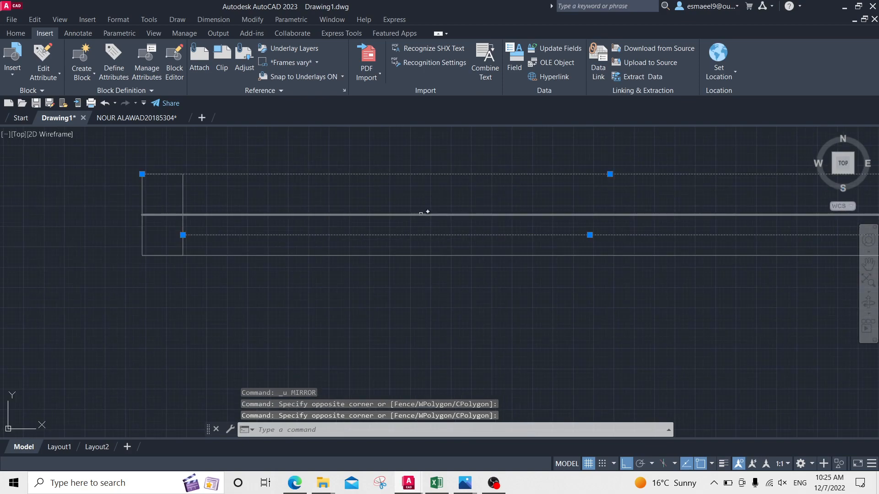
click(419, 212)
scroll(404, 228, down, 1)
scroll(403, 227, down, 1)
click(404, 229)
key(Escape)
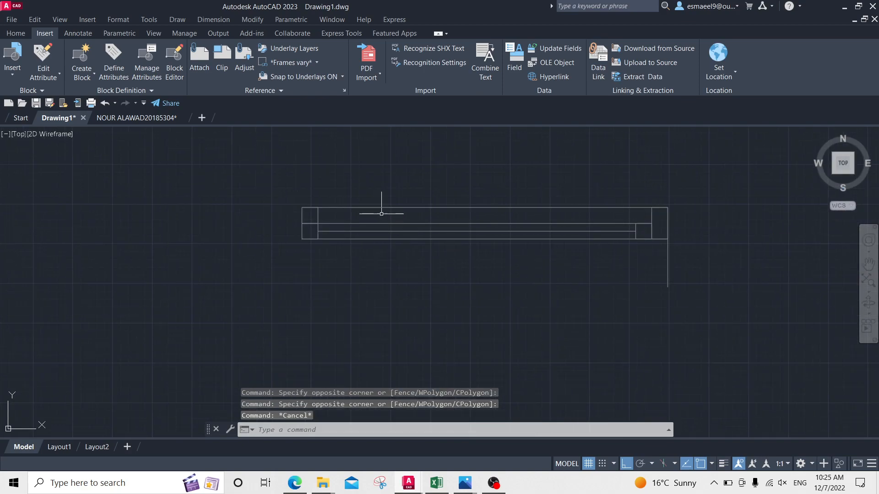
Trim the horizontal line piece crossing the inside of the mullion at the sash's left end
scroll(325, 217, up, 2)
text(tr)
key(Return)
drag(291, 238, 291, 224)
key(Escape)
Shorten the window's upper line so that it starts at the inner edge of the left mullion
click(328, 186)
click(305, 195)
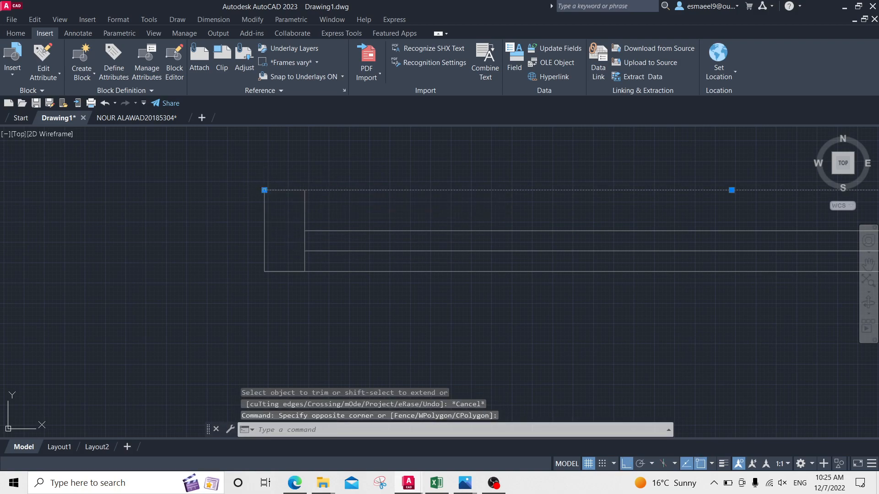
click(265, 190)
key(Escape)
scroll(443, 208, down, 3)
key(Escape)
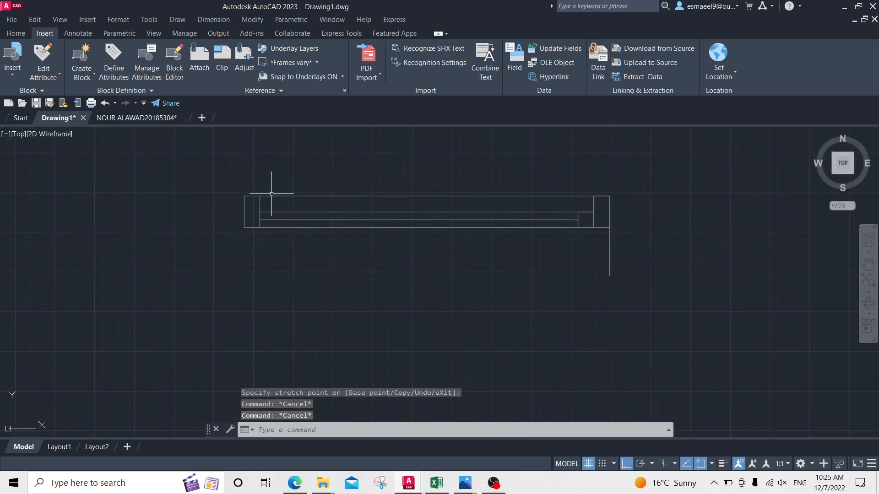
Mirror the window's right half, including its sash lines, end frame and outer side line, about the vertical midline of the mullion
click(252, 191)
click(668, 248)
click(680, 233)
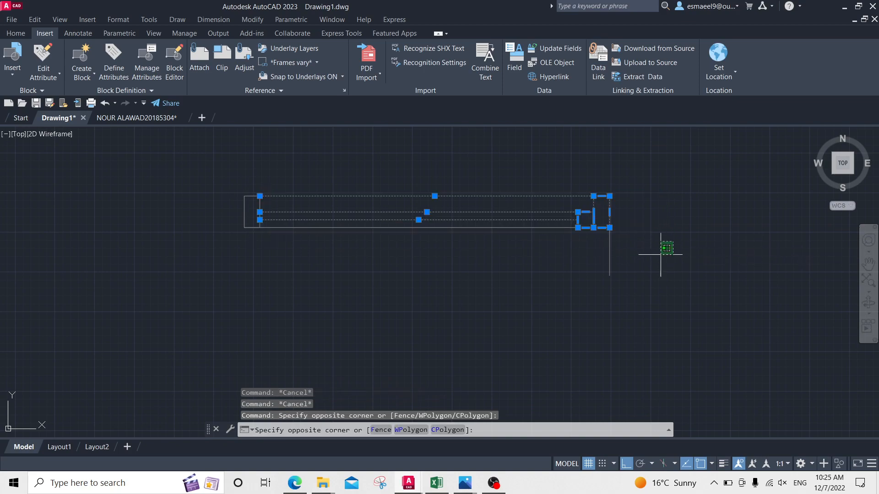
click(488, 289)
scroll(295, 238, up, 2)
click(225, 209)
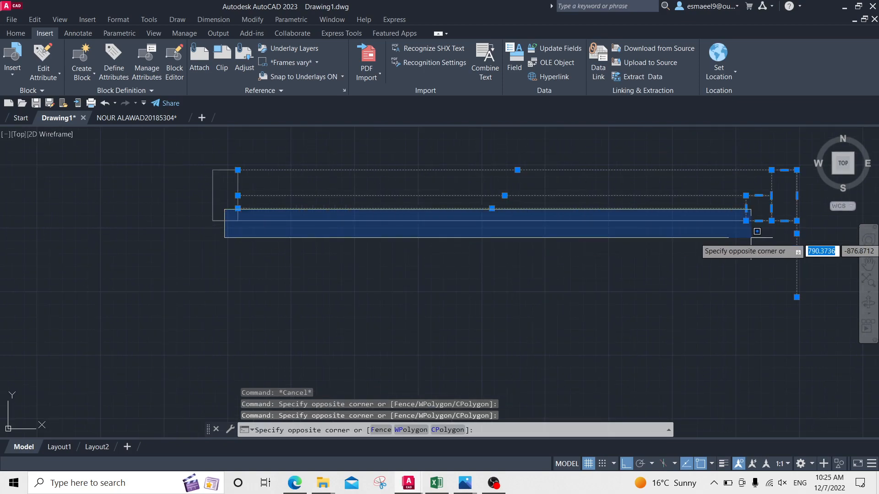
click(805, 239)
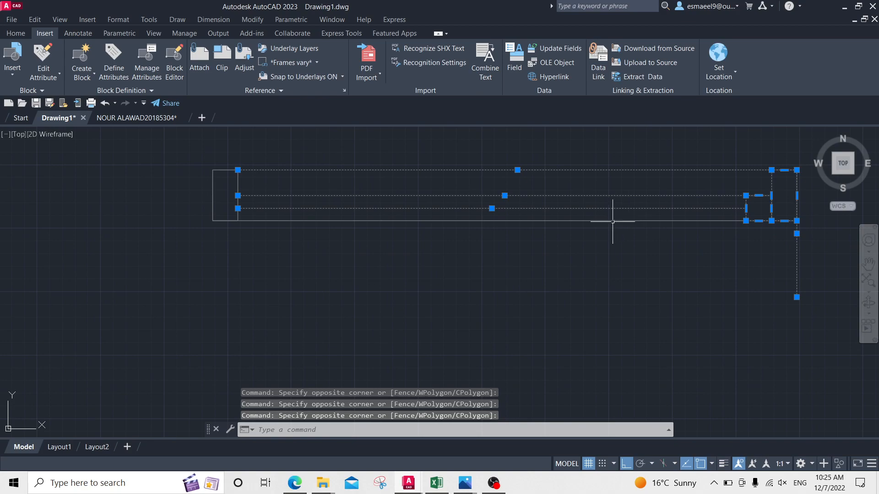
text(MI)
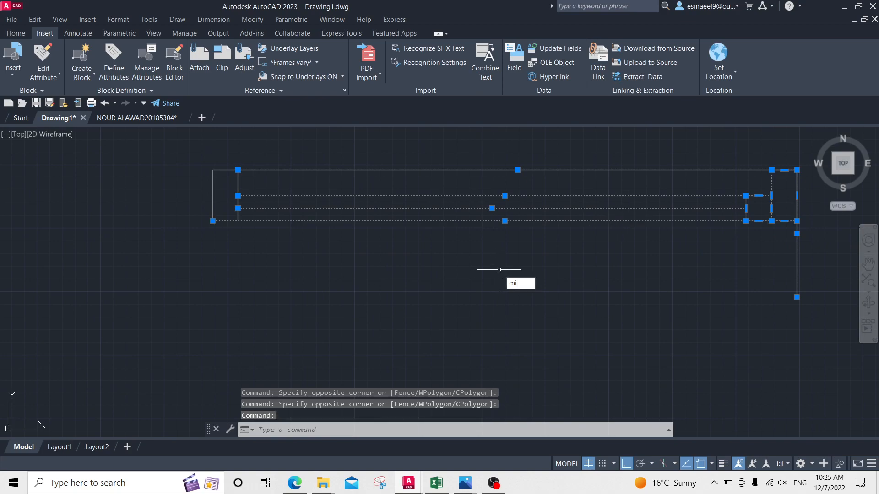
key(Return)
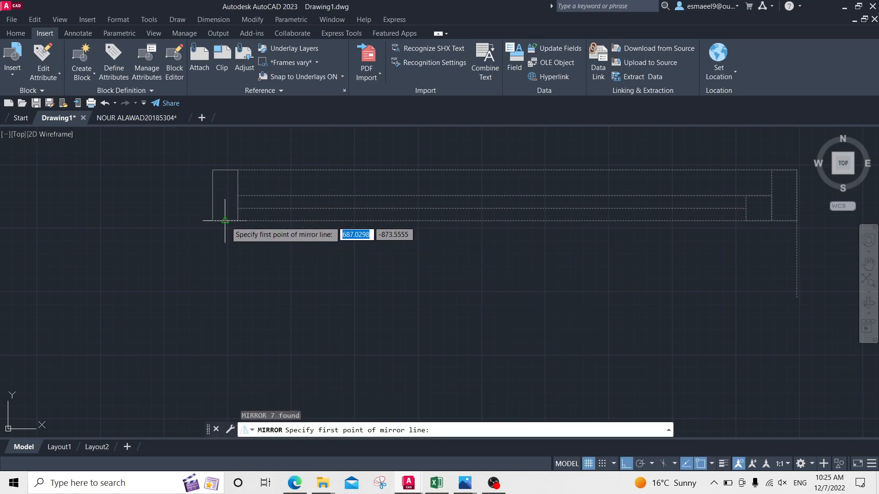
click(225, 220)
click(231, 176)
key(Return)
scroll(290, 230, down, 4)
middle_drag(259, 230, 396, 253)
key(Escape)
key(Escape)
key(Escape)
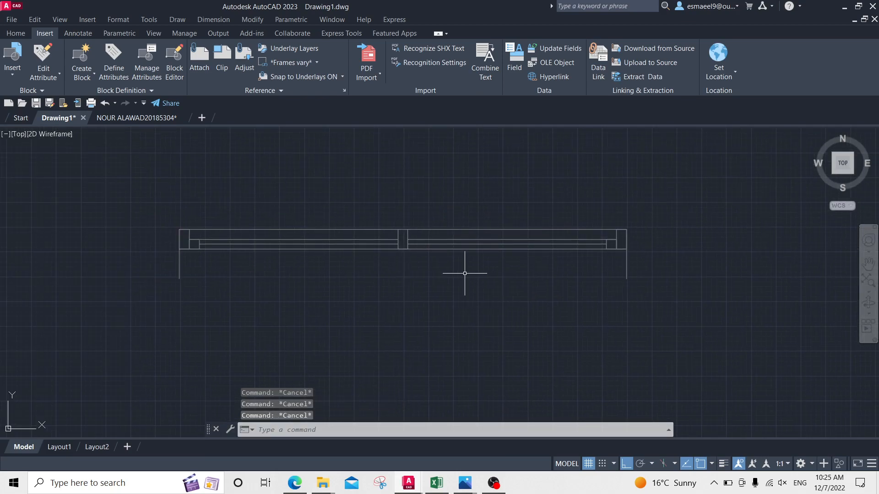
Draw a horizontal line joining the lower ends of the two side lines below the window
middle_drag(430, 288, 477, 287)
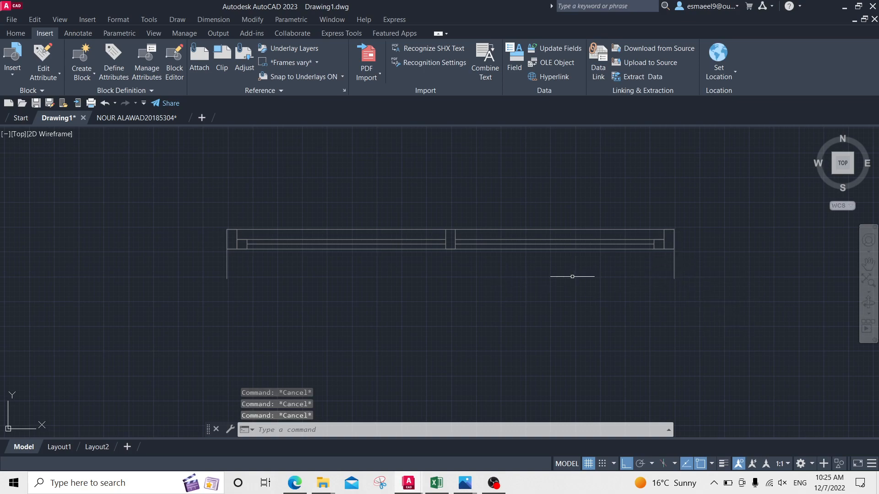
text(l)
key(Return)
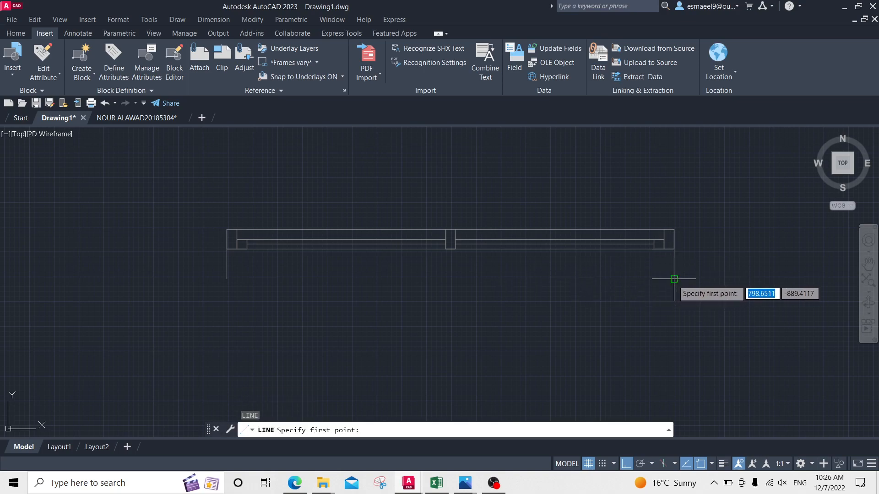
click(674, 279)
click(226, 278)
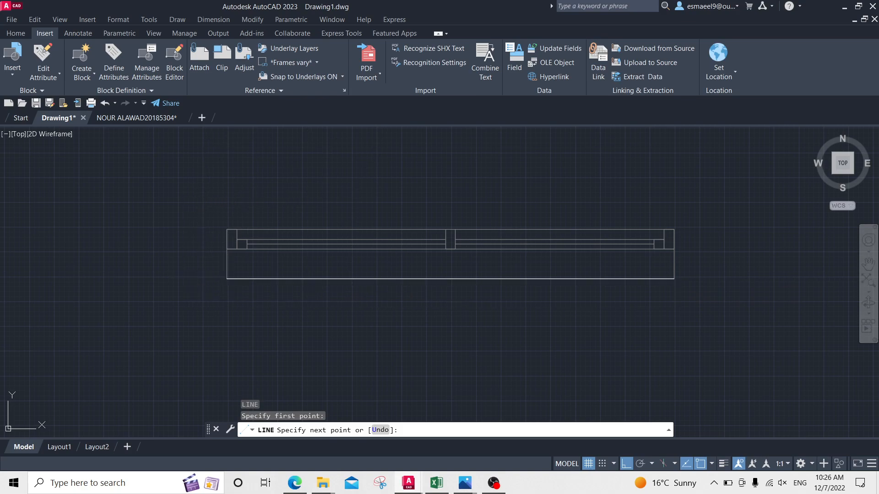
key(Escape)
key(Escape)
key(Escape)
key(Escape)
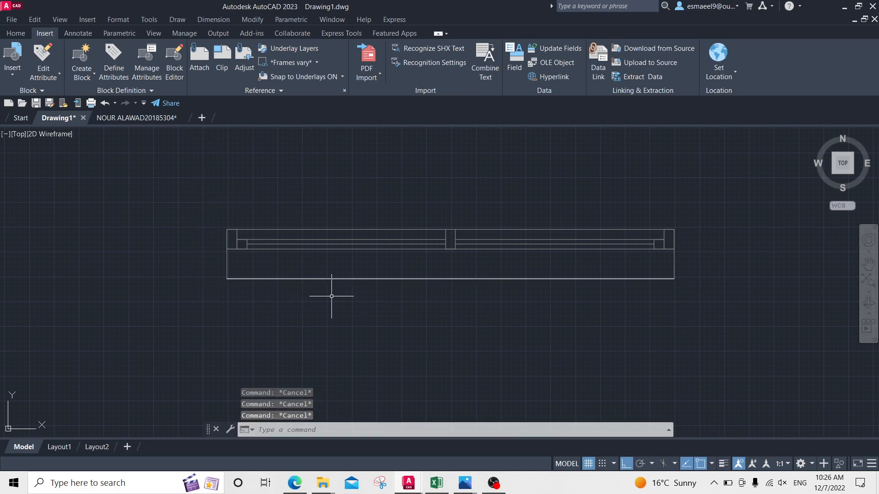
Match the properties of the new horizontal line below the window to those of the left side line
text(ma)
key(Return)
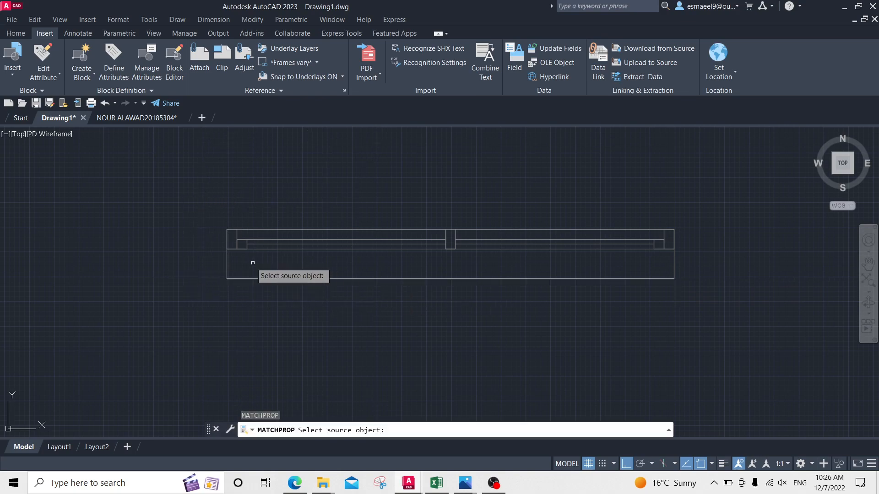
click(227, 267)
click(254, 263)
key(Escape)
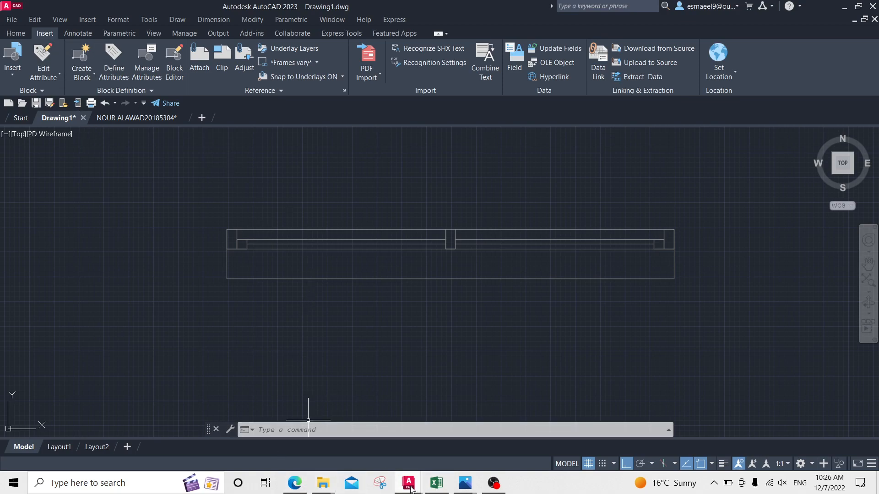
Switch to File Explorer and browse from the Cad Fall Semester folder to the Cad Blocks folder to view its block categories
click(322, 483)
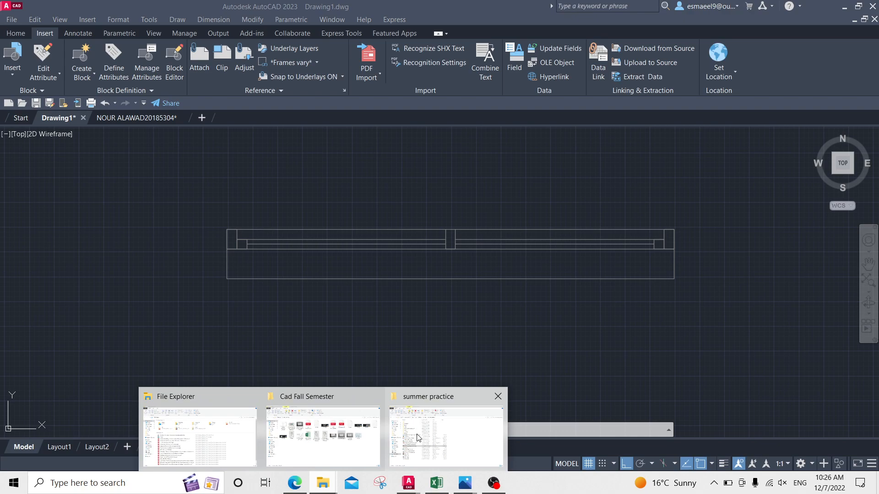
click(293, 435)
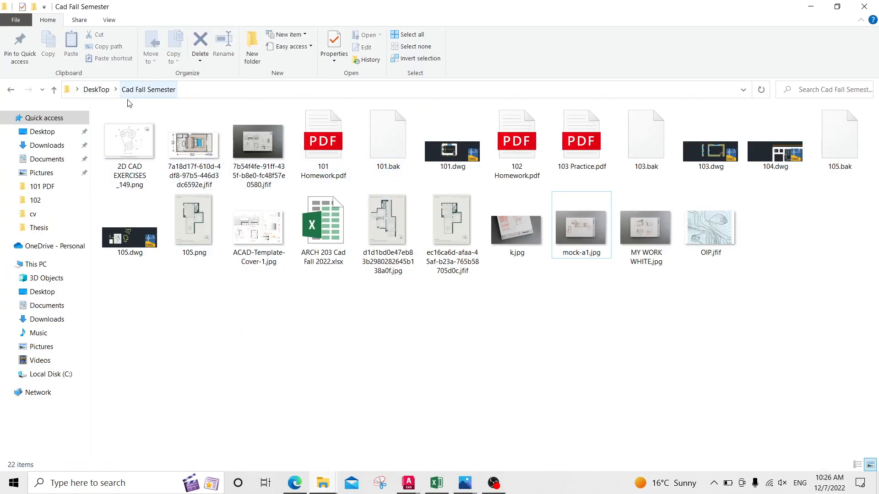
click(141, 91)
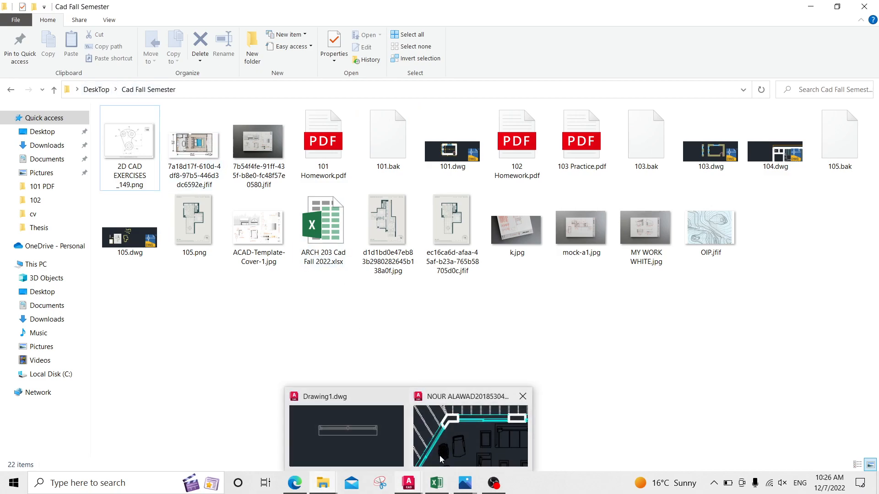
click(323, 484)
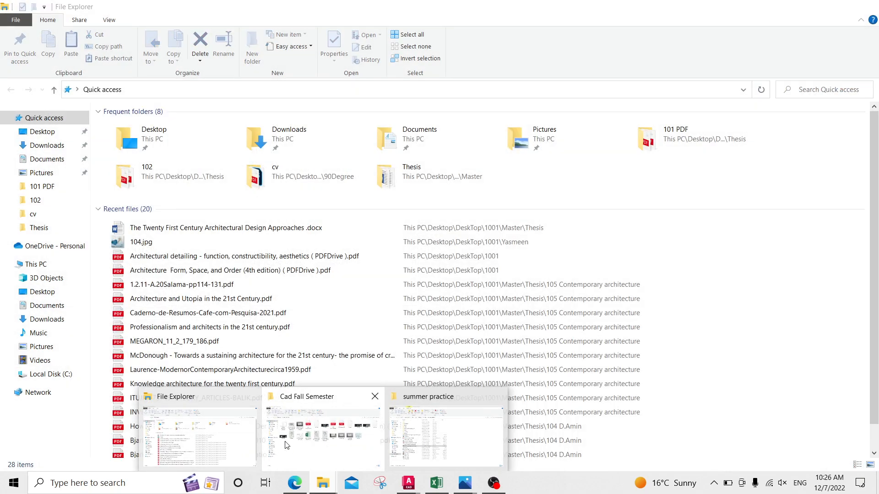
click(287, 445)
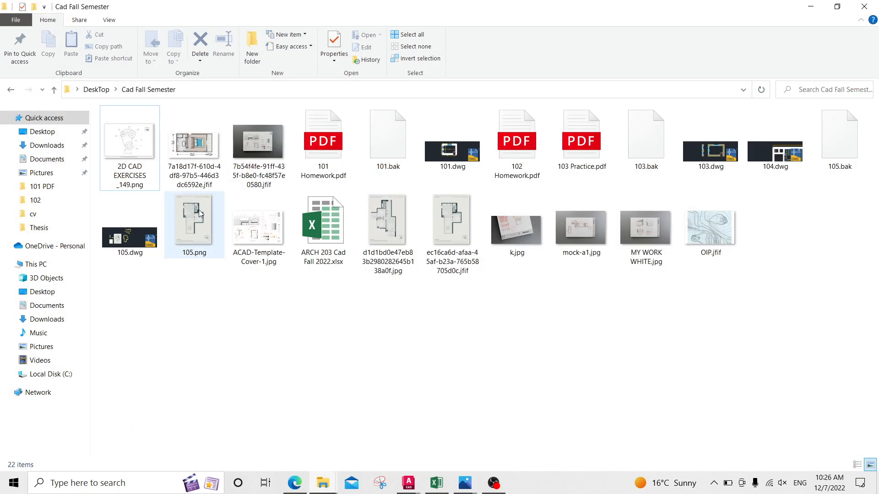
click(96, 89)
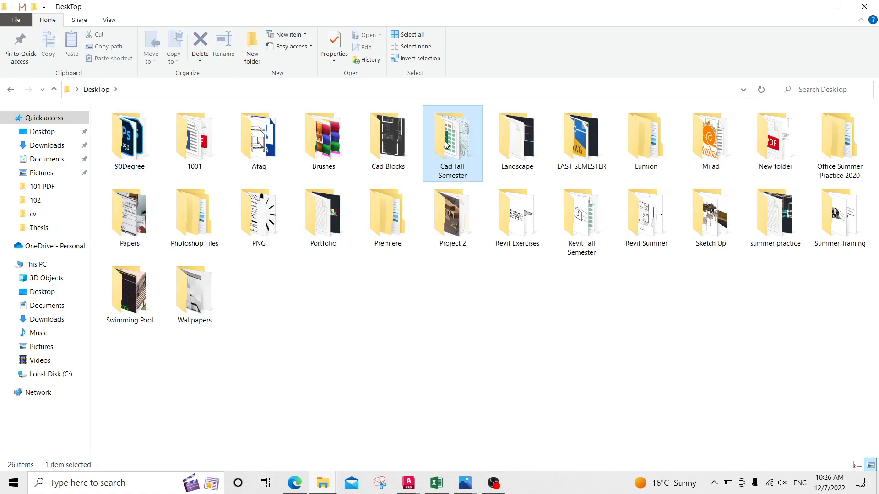
double_click(443, 151)
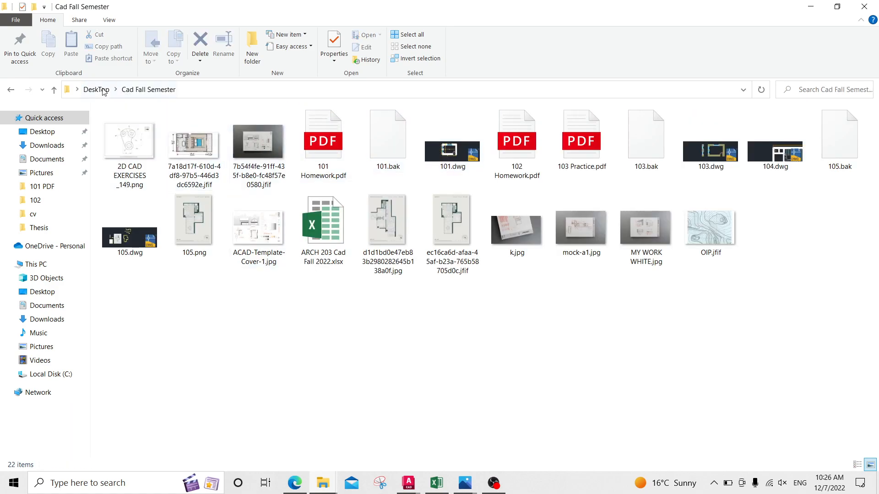
click(96, 89)
double_click(389, 163)
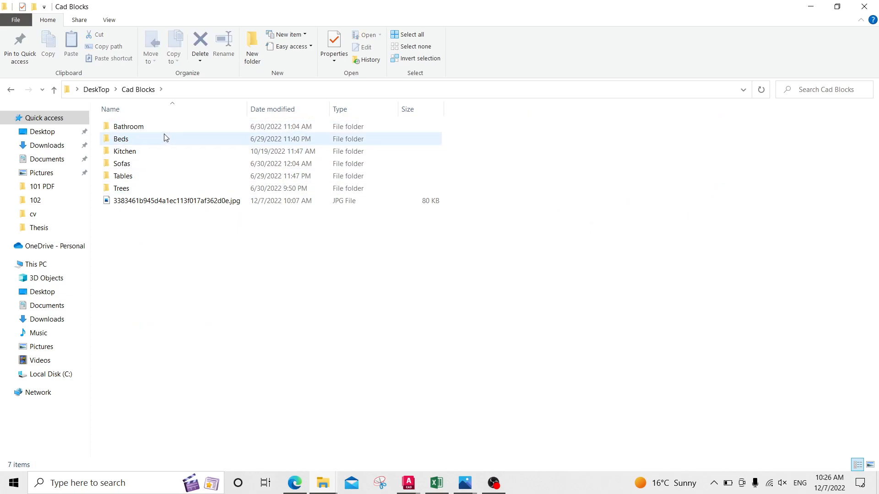
mouse_move(165, 140)
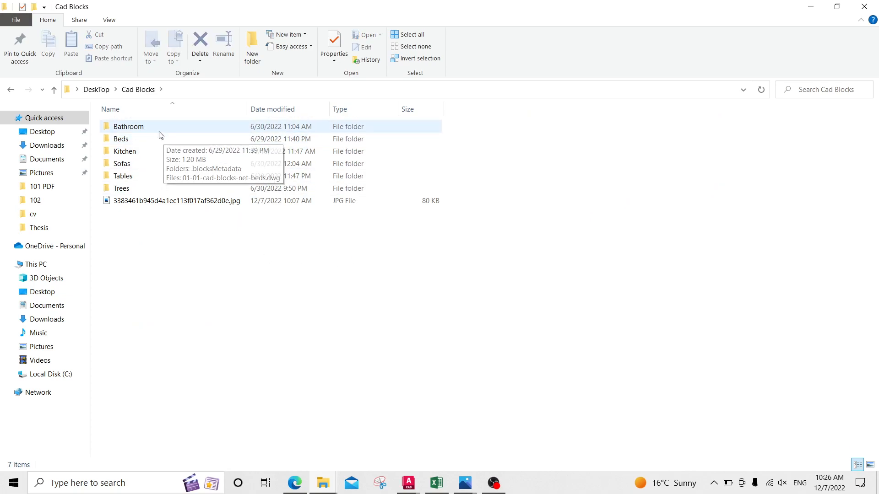
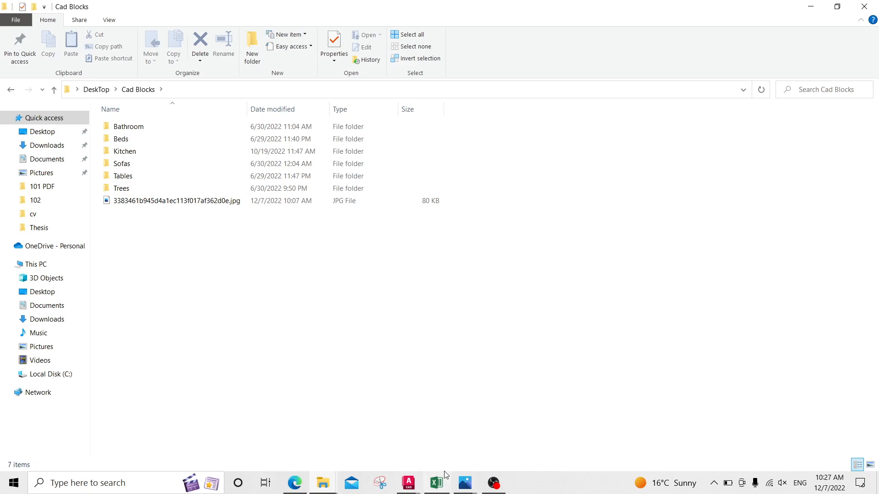
Switch back to Drawing1.dwg in AutoCAD and look at the blocks available for insertion
click(408, 483)
click(358, 438)
click(10, 73)
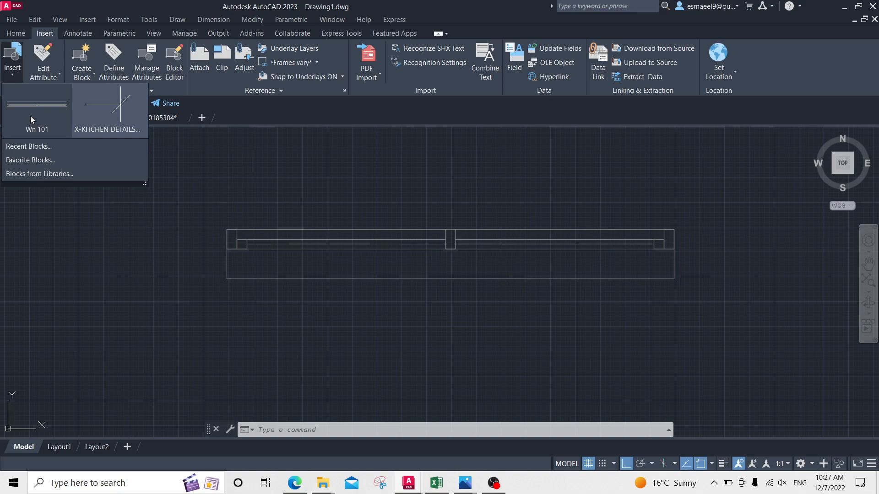
click(30, 117)
scroll(348, 220, down, 3)
middle_drag(374, 251, 391, 274)
scroll(415, 262, up, 3)
key(Escape)
key(Escape)
key(Escape)
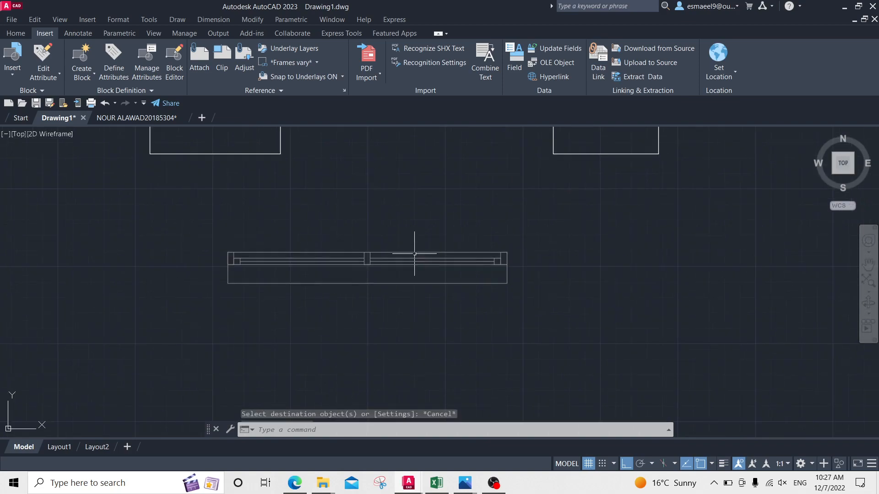
scroll(505, 246, down, 1)
middle_drag(464, 246, 497, 281)
key(Escape)
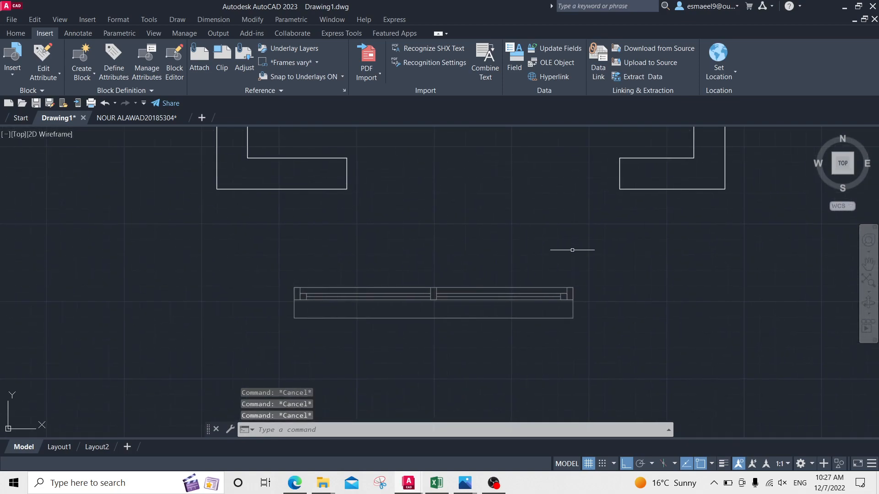
scroll(580, 305, up, 2)
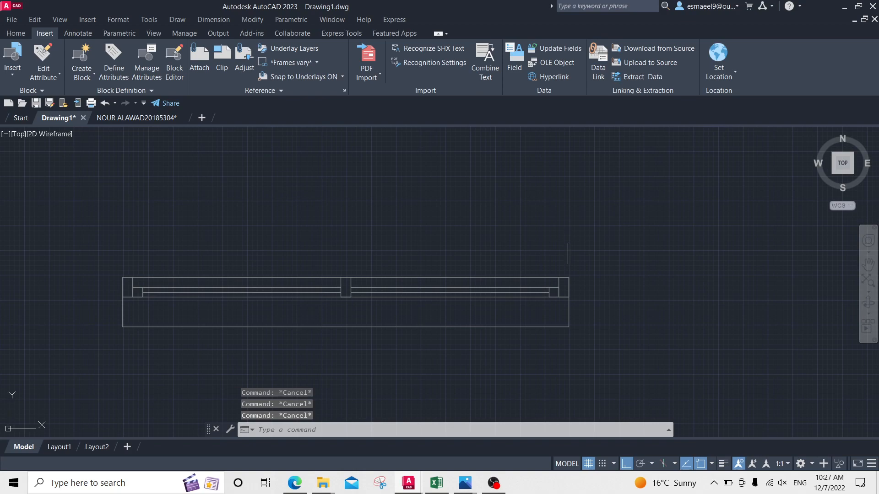
middle_drag(577, 307, 597, 255)
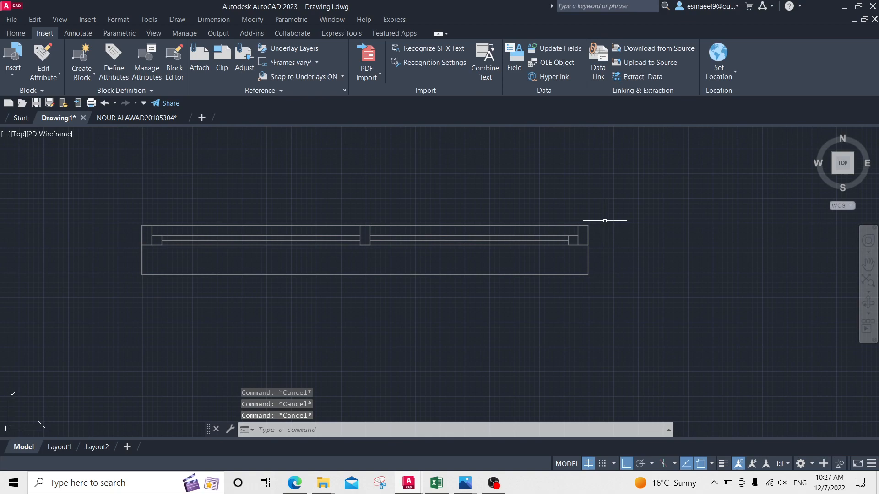
click(615, 255)
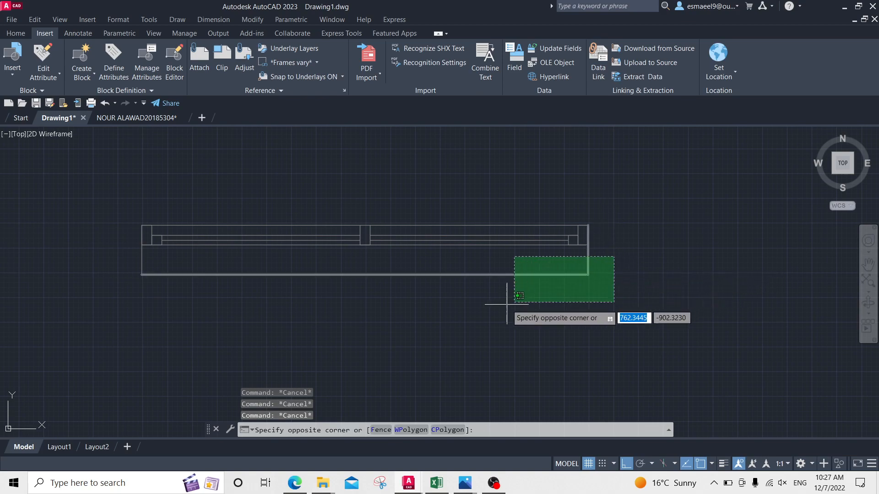
click(77, 309)
key(Escape)
key(Escape)
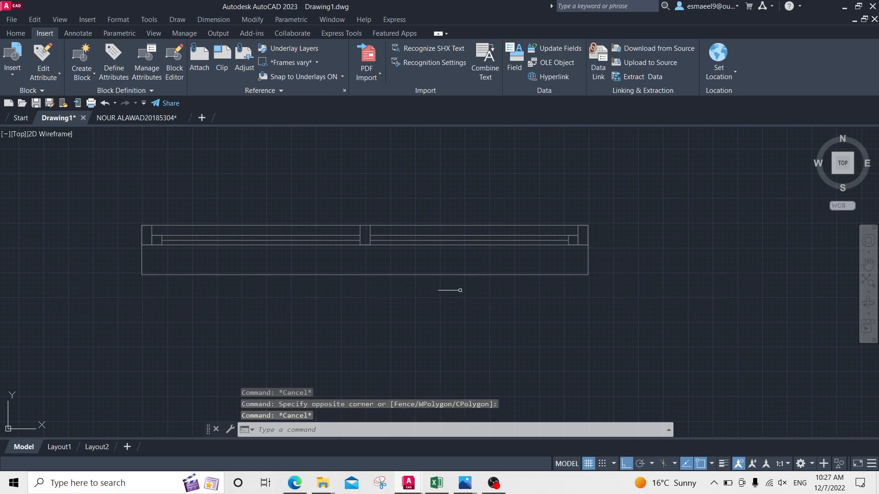
Set the linetype of the three outline lines below the window to JIS_02_1.0 in their properties
text(p)
key(Return)
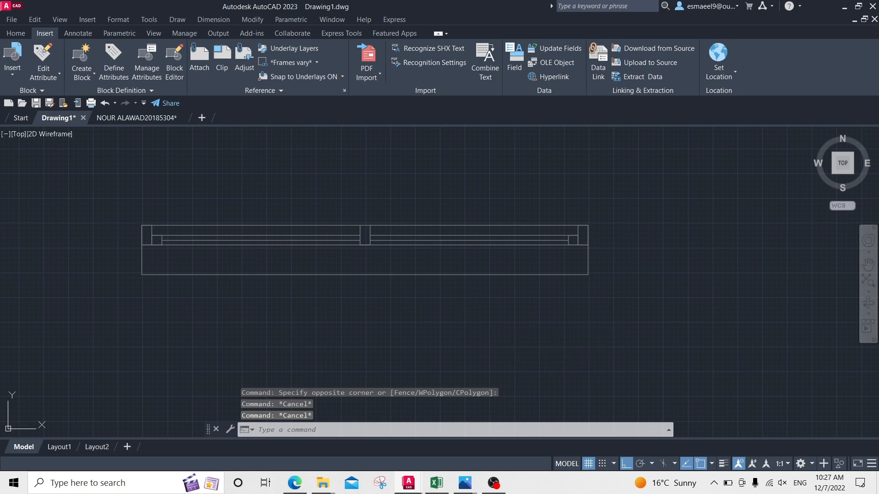
middle_drag(443, 241, 607, 206)
click(784, 244)
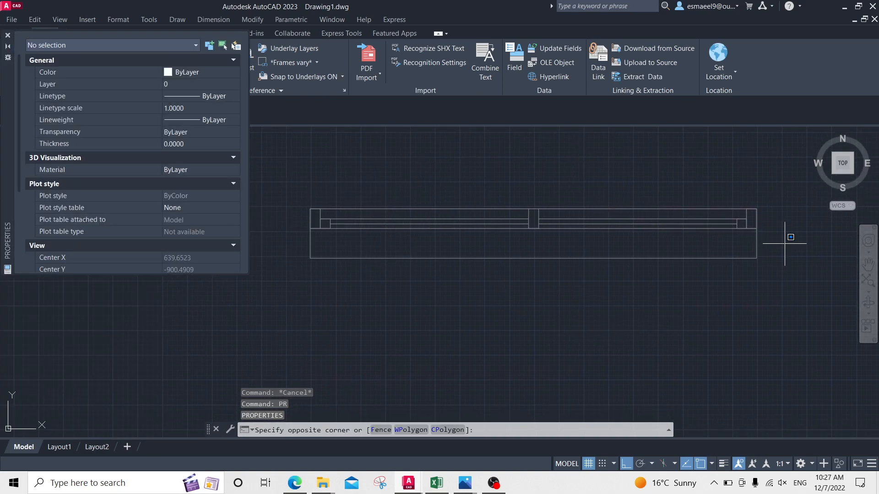
click(286, 328)
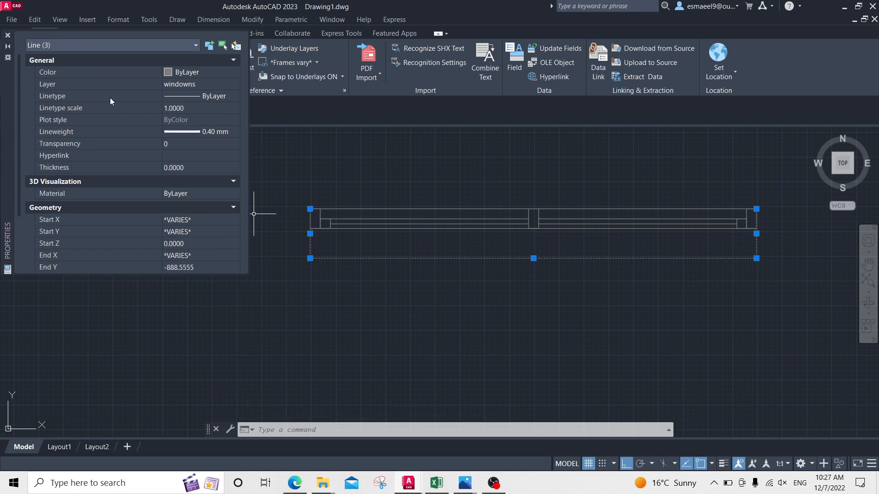
click(230, 97)
click(234, 96)
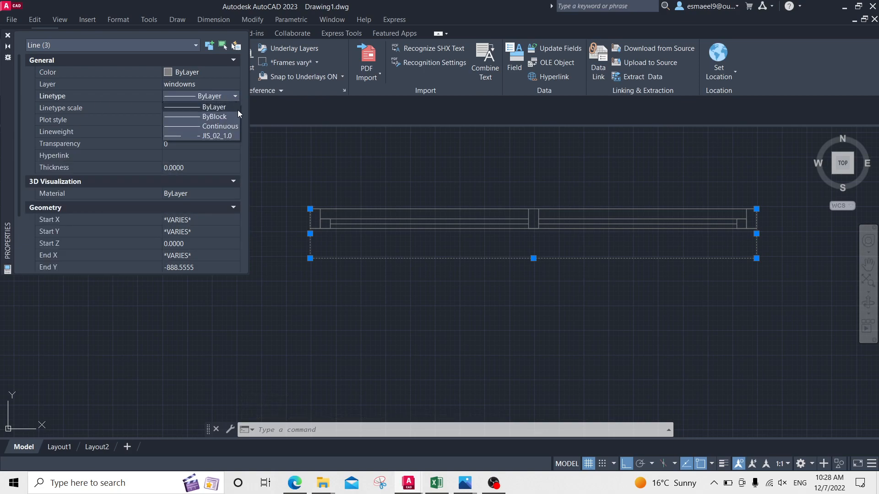
click(215, 136)
key(Escape)
text(la)
key(Return)
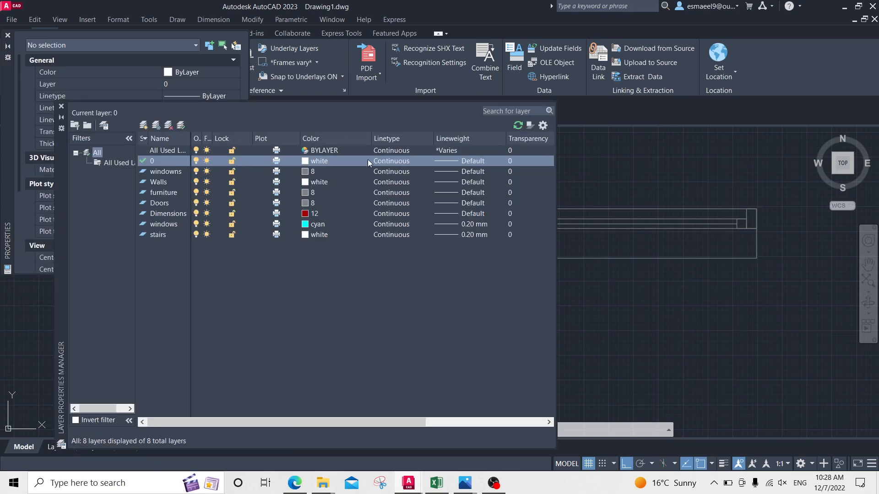
click(405, 163)
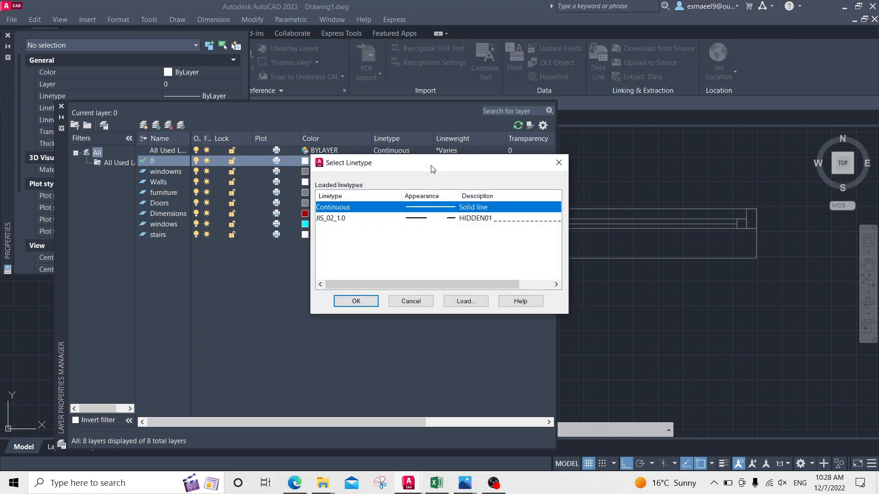
click(464, 302)
key(Escape)
key(Escape)
mouse_move(657, 200)
middle_down()
mouse_move(753, 201)
mouse_move(699, 182)
mouse_move(669, 153)
middle_up()
key(Escape)
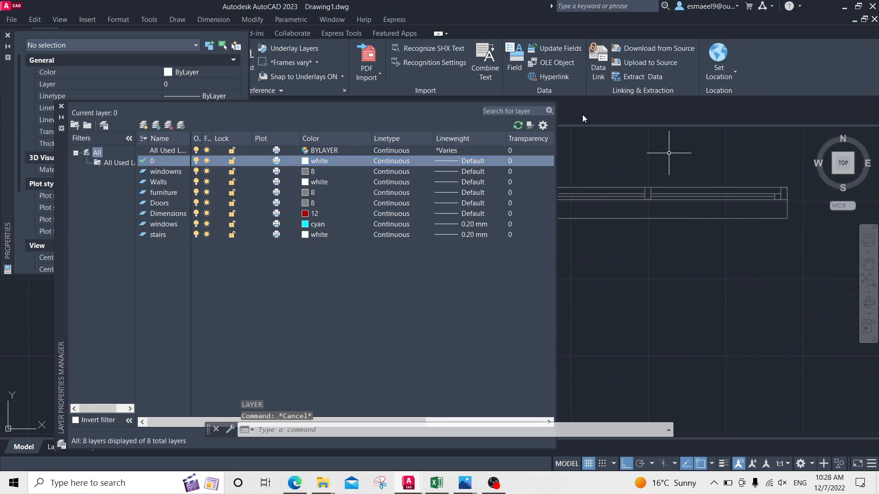
click(62, 108)
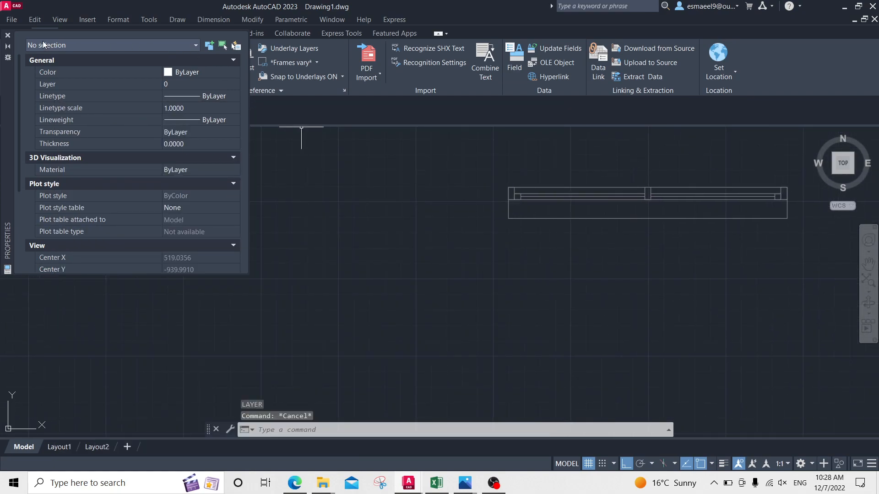
click(8, 37)
Switch to the other open drawing to examine its finished windows and dashed outlines, and return to Drawing1
click(144, 118)
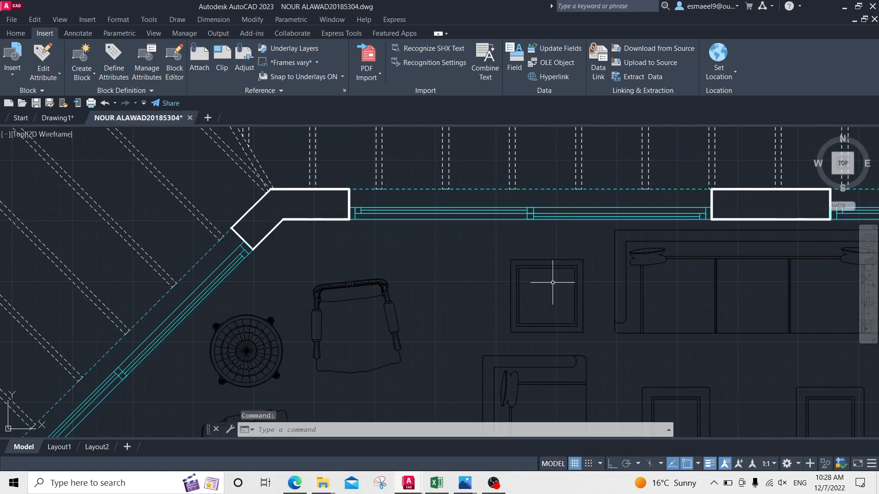
click(52, 119)
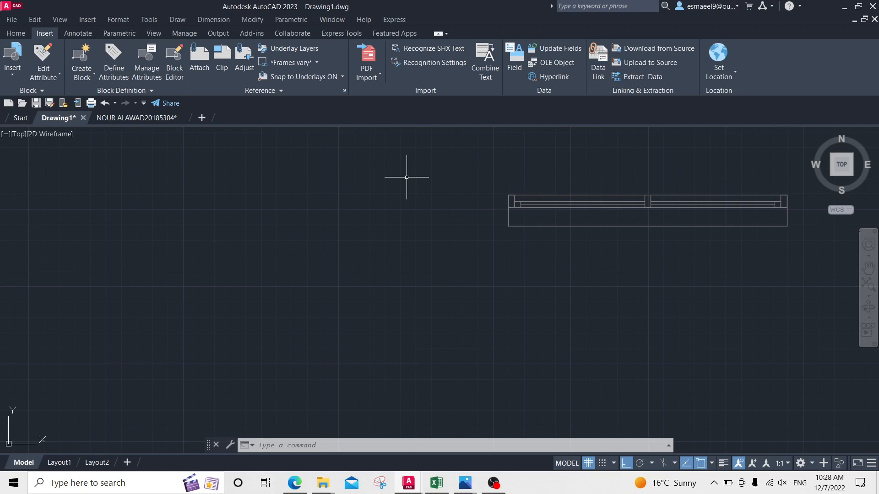
middle_drag(630, 266, 516, 290)
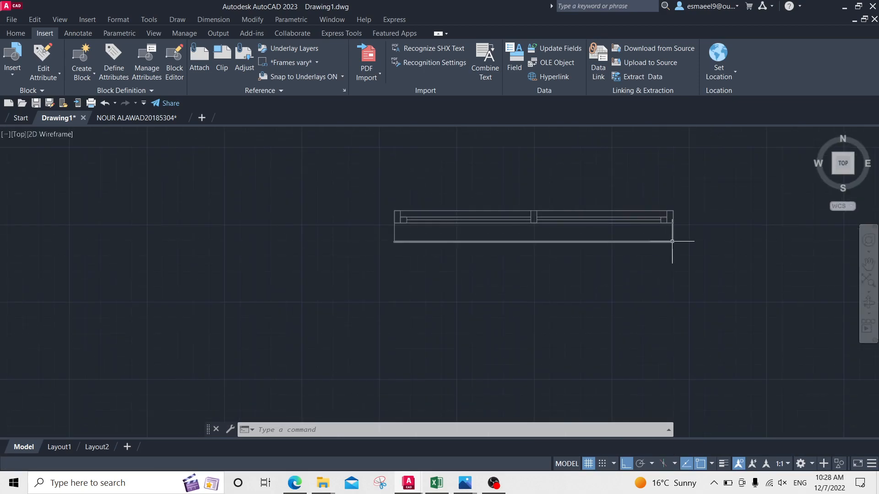
scroll(681, 240, up, 4)
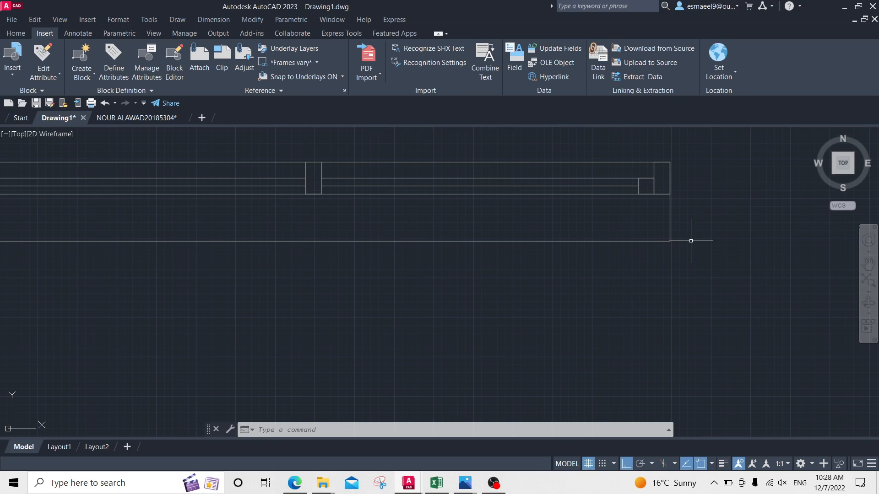
Review the settings of the windows layer in the layer properties
text(la)
key(Return)
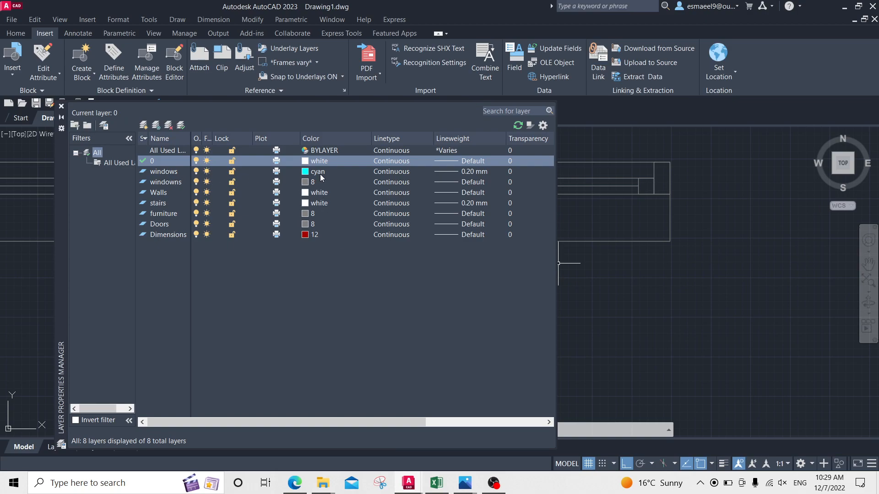
click(166, 174)
click(544, 133)
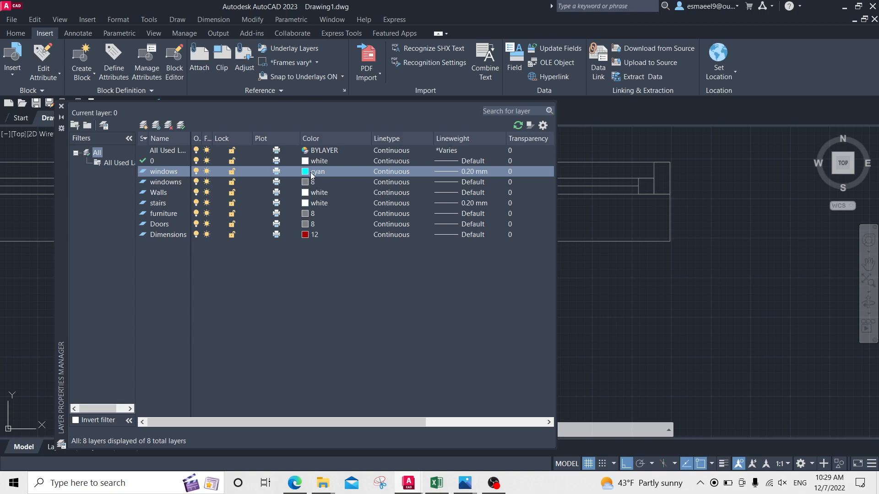
key(Escape)
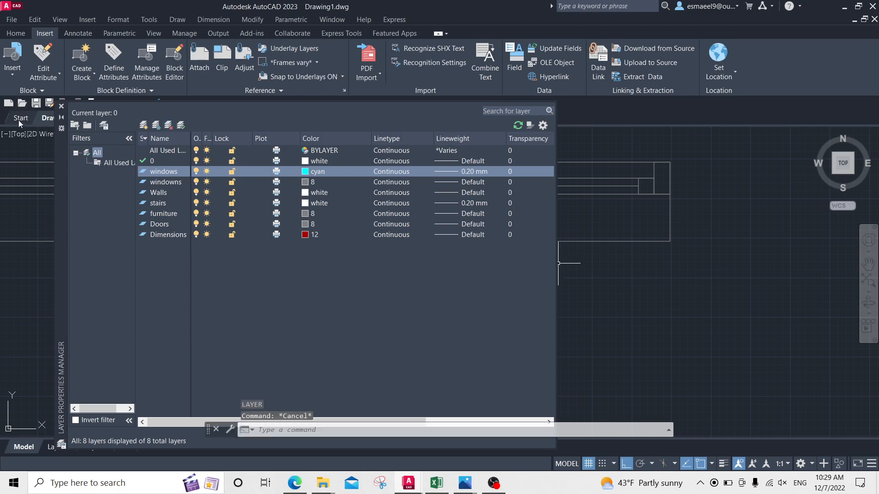
click(61, 106)
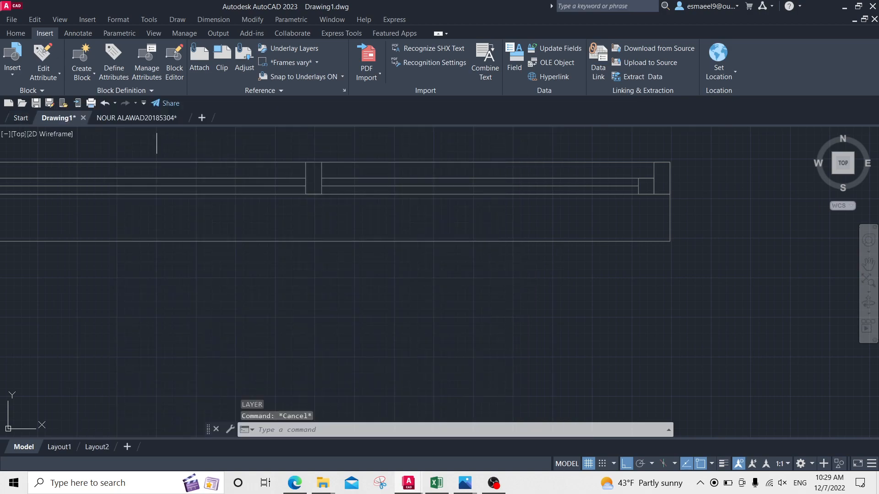
Inspect the properties of a glass line in the other drawing's upper window, and return to Drawing1
scroll(253, 136, up, 5)
key(ctrl+Tab)
scroll(427, 255, up, 4)
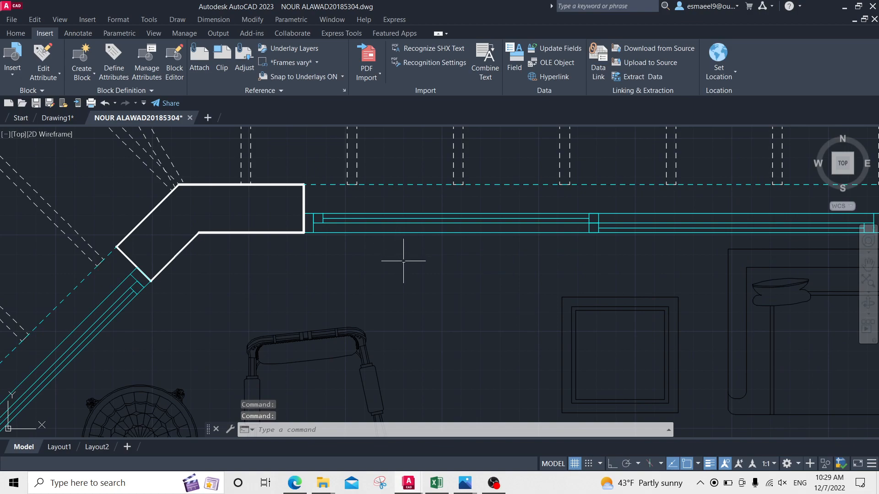
click(400, 217)
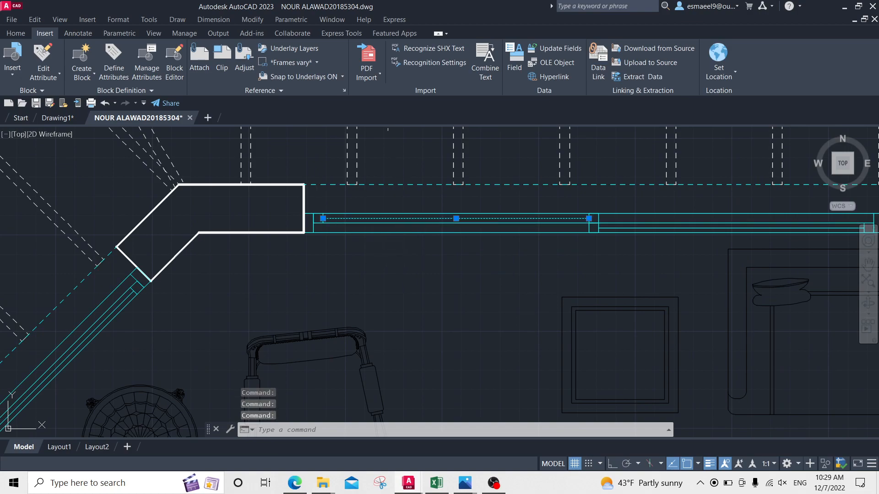
click(15, 33)
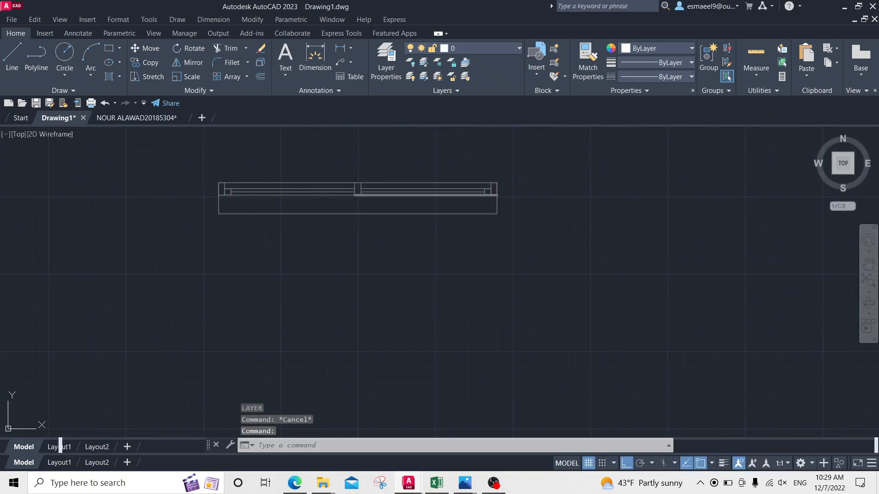
key(Escape)
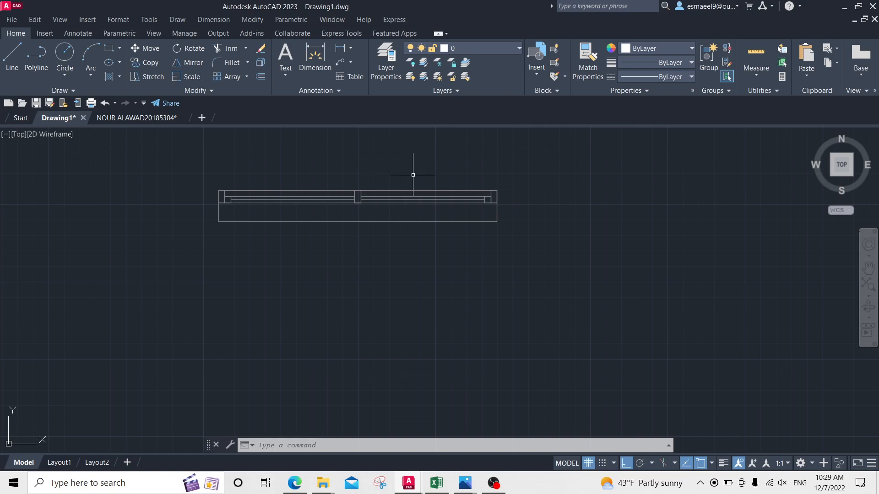
middle_drag(441, 168, 569, 179)
key(Escape)
key(Escape)
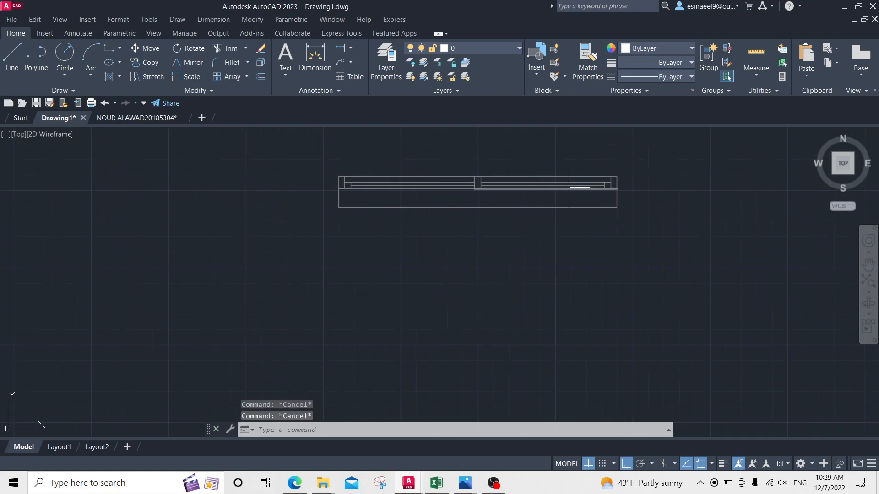
Set the linetype of the three outline lines below the window to JIS_02_1.0 and clear the selection
scroll(614, 208, up, 2)
click(627, 199)
click(147, 255)
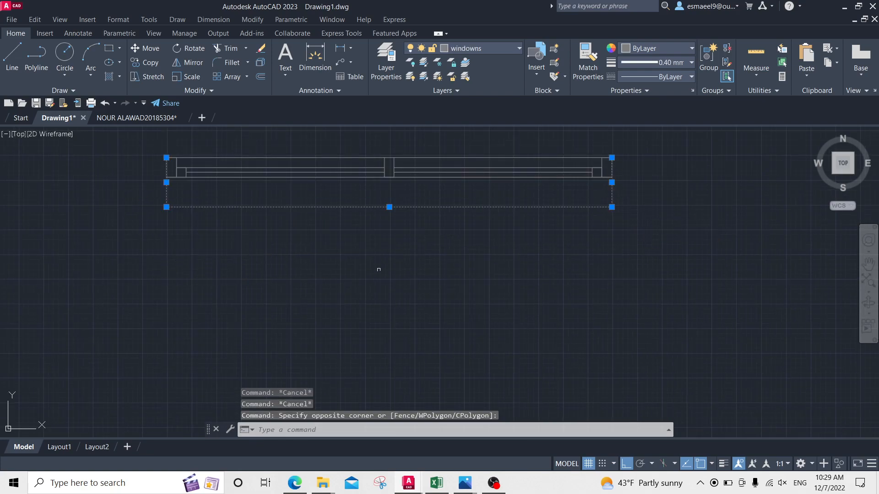
text(pr)
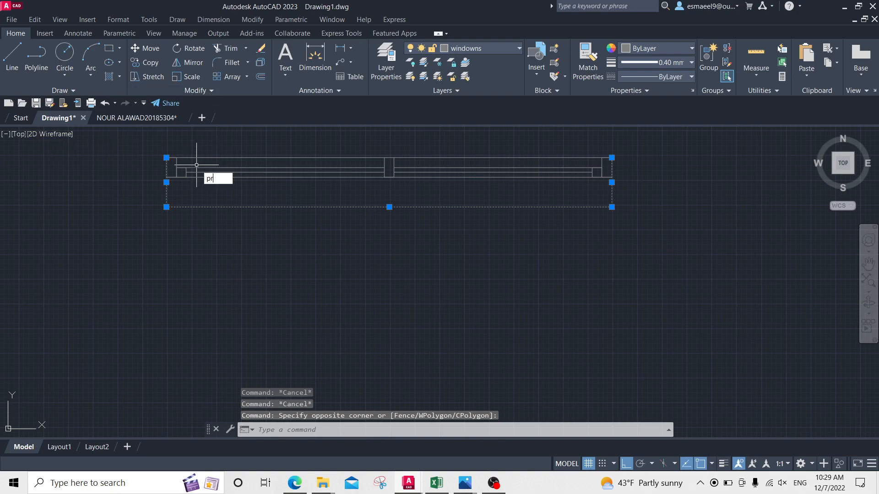
key(Return)
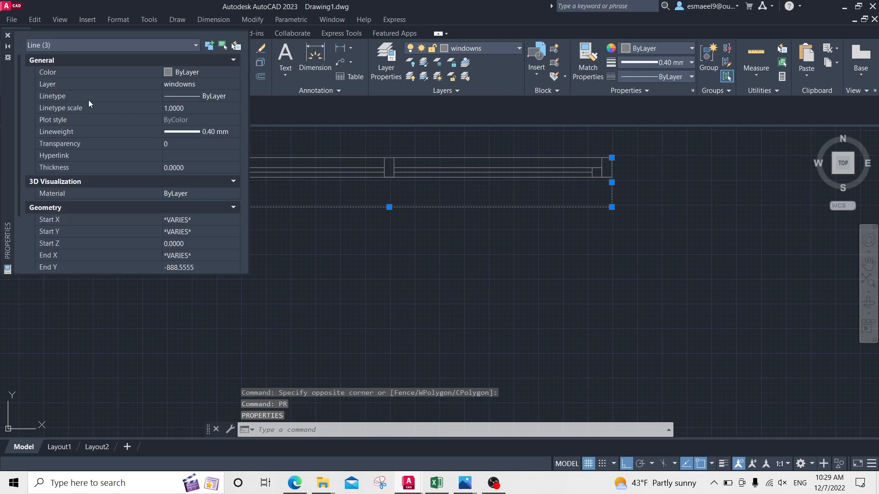
click(200, 96)
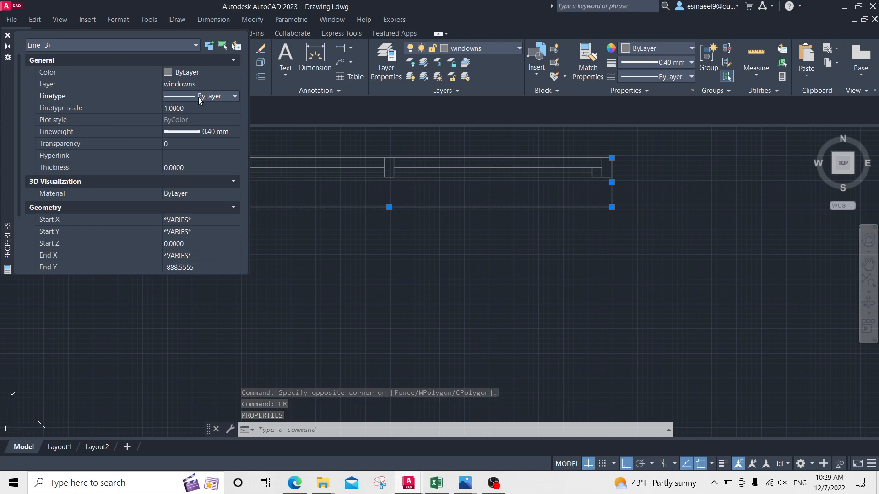
click(198, 97)
click(202, 137)
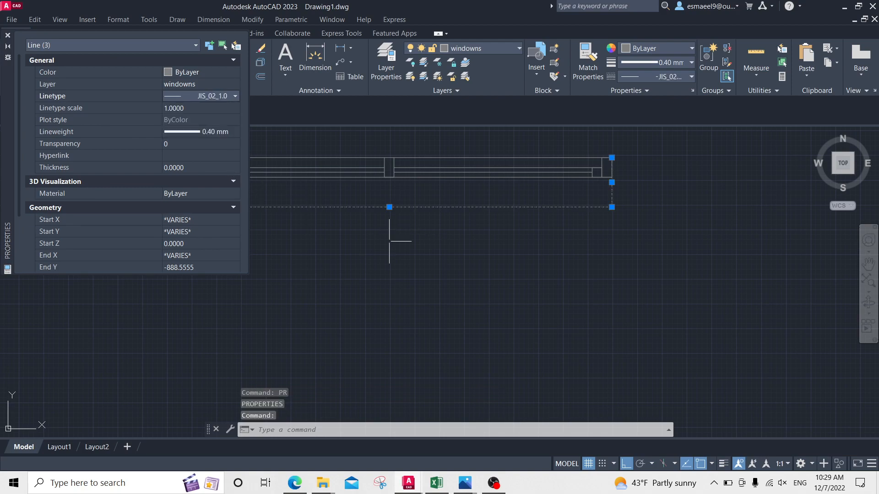
key(Escape)
key(Escape)
key(Escape)
scroll(614, 242, down, 3)
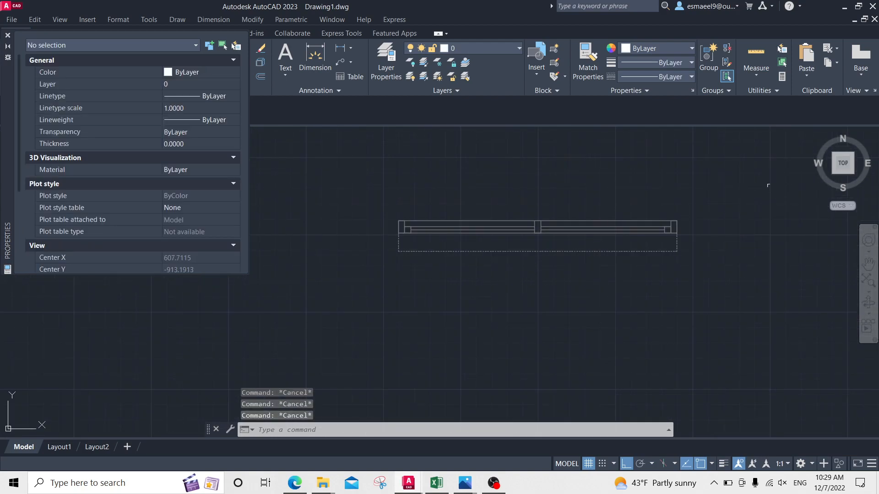
Define the whole window with its dashed outline as a block named wn102, with the base point at its upper-right corner
click(769, 185)
click(367, 298)
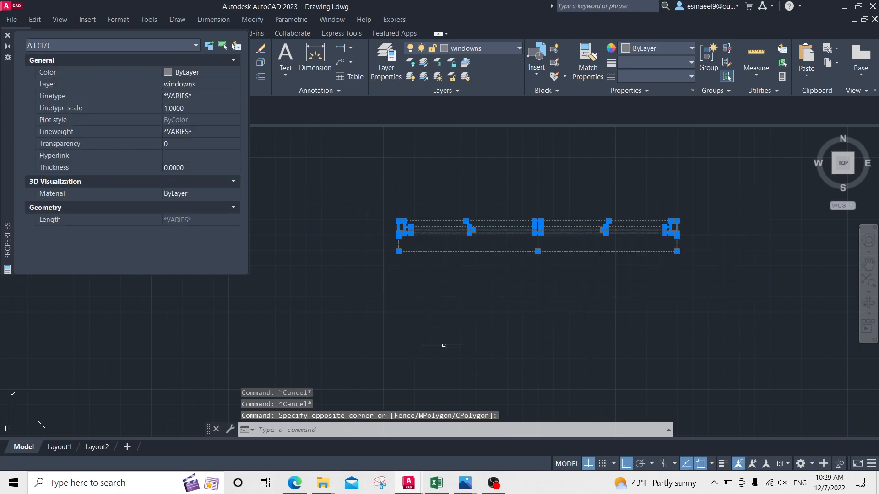
text(b)
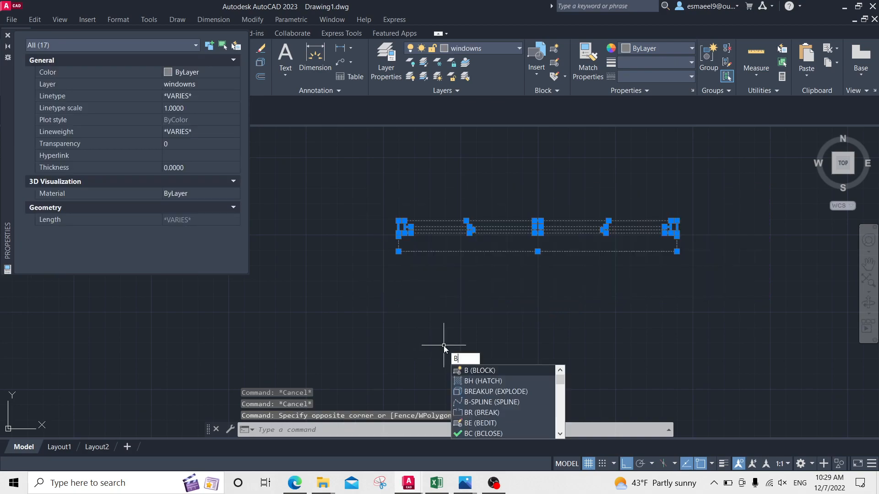
key(Return)
text(wni)
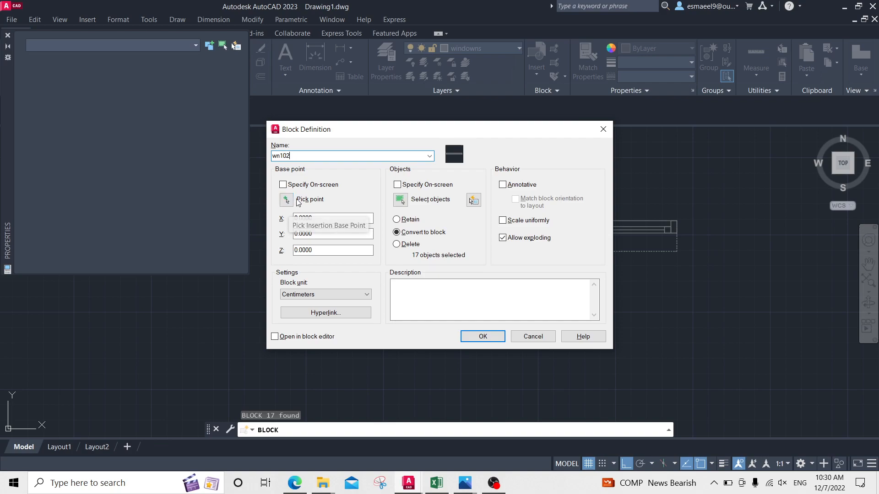
click(286, 201)
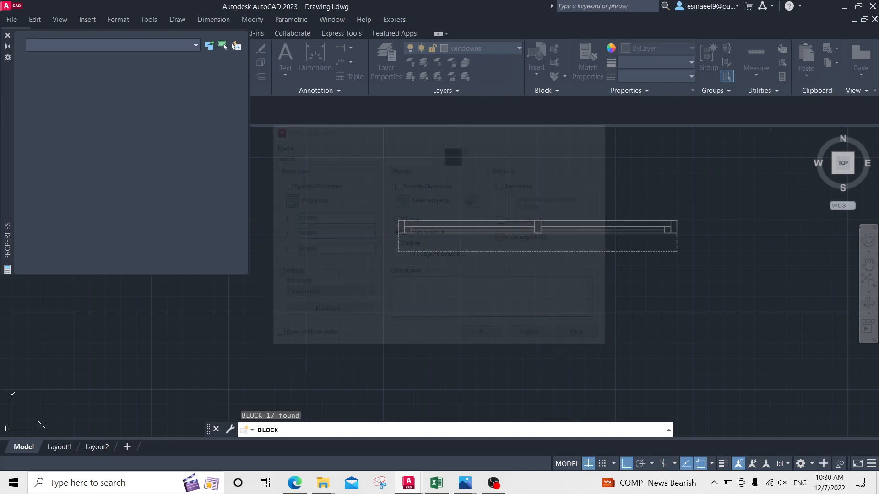
click(674, 225)
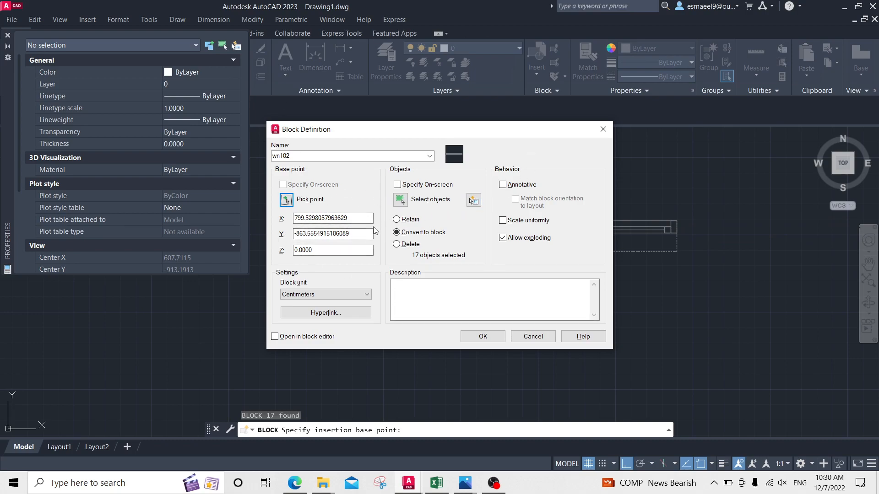
click(286, 200)
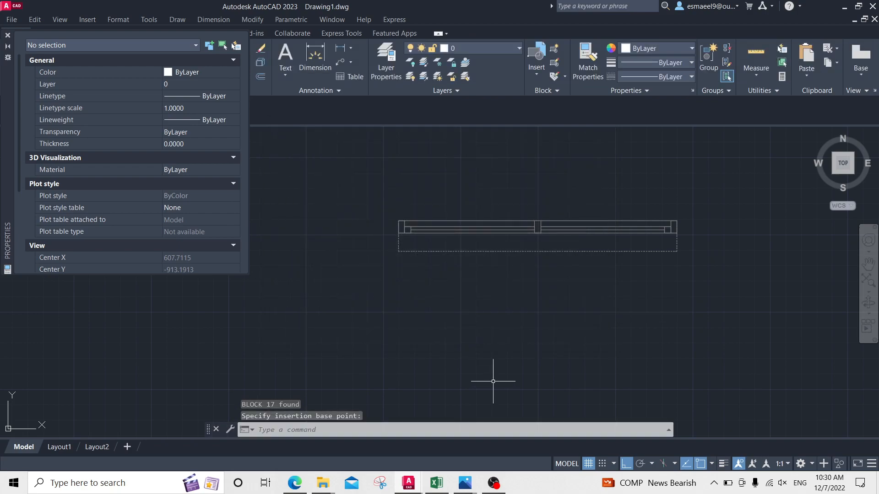
Insert block wn102 into the lower wall opening with its base point at the upper corner of the right wall end
middle_drag(404, 175, 411, 258)
scroll(517, 240, down, 2)
scroll(410, 257, up, 1)
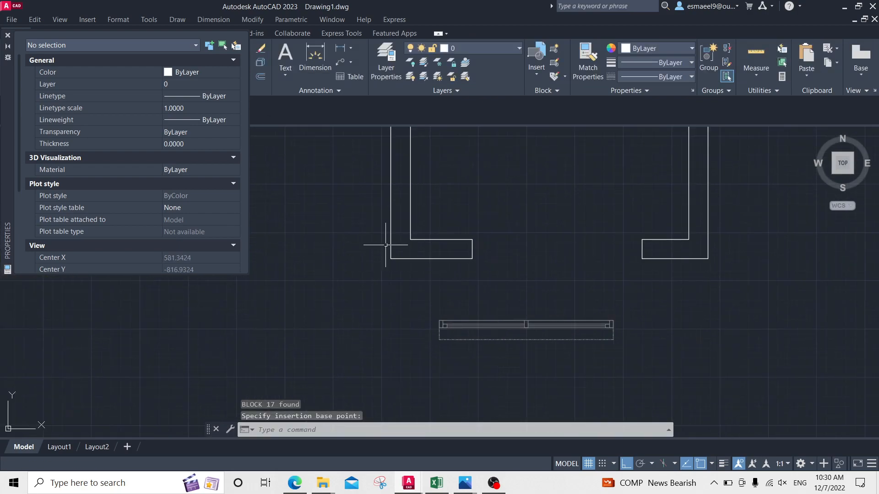
click(7, 34)
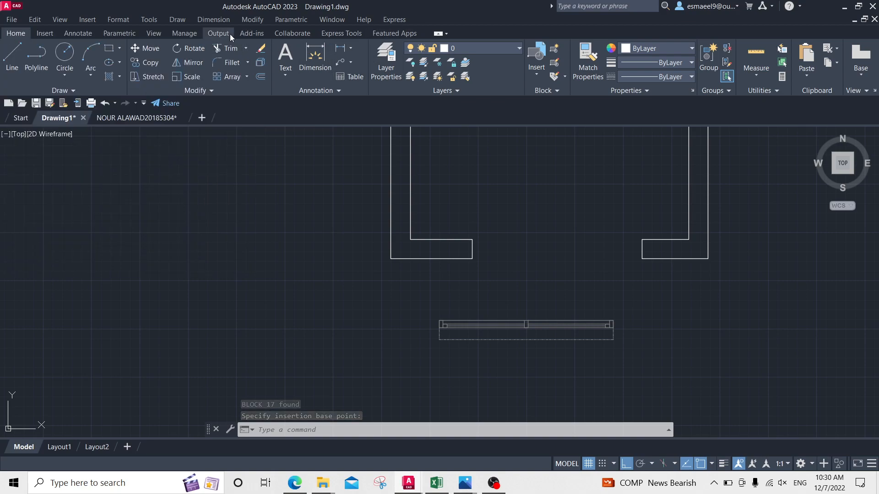
click(45, 33)
click(12, 57)
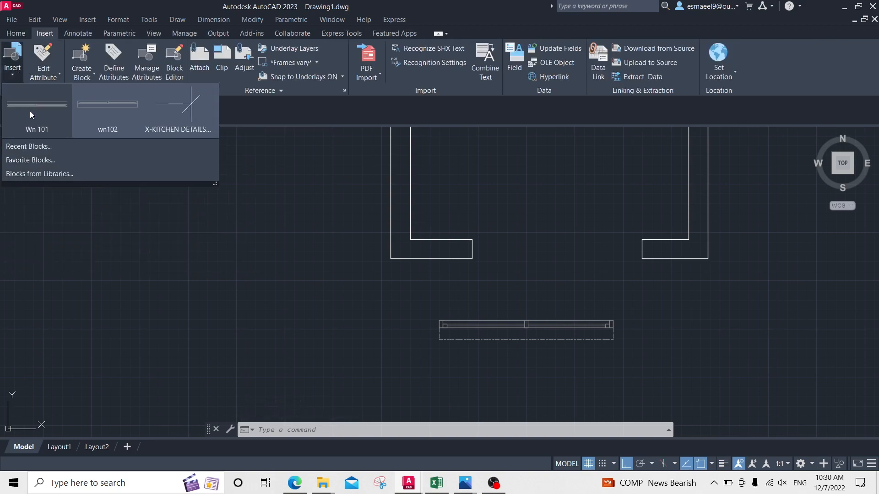
click(113, 103)
scroll(560, 238, up, 1)
scroll(560, 237, up, 2)
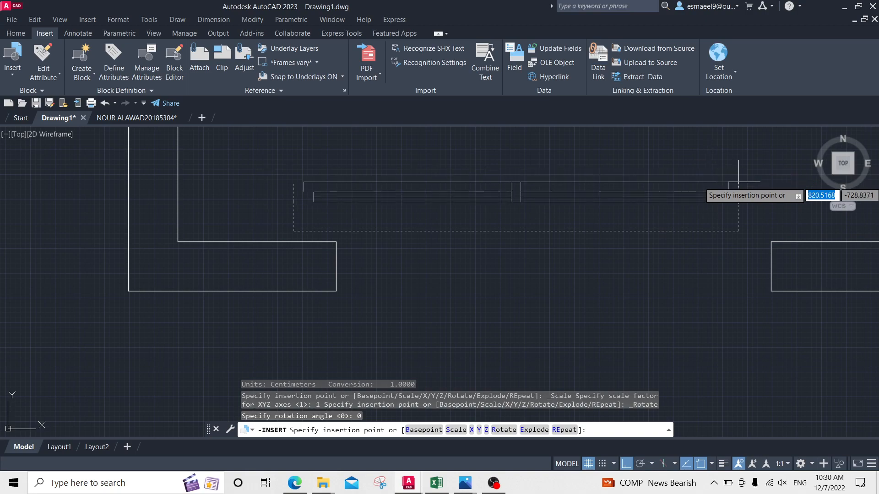
click(771, 243)
key(Escape)
key(Escape)
middle_drag(715, 321, 692, 246)
key(Escape)
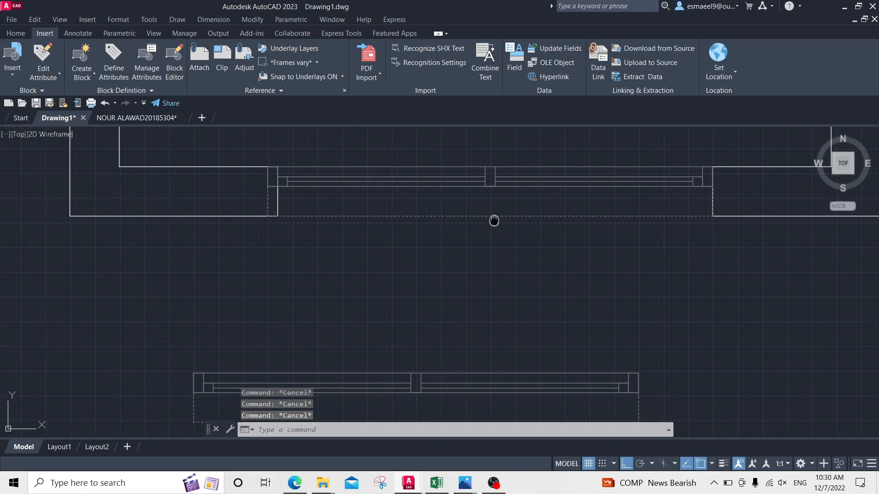
Move the inserted wn102 block straight up, clear of the lower wall opening
middle_drag(493, 218, 512, 242)
click(432, 197)
click(423, 216)
text(m)
key(space)
click(479, 263)
click(474, 200)
middle_drag(477, 200, 467, 238)
key(Escape)
Measure the width of the wn102 block between its two upper corners
text(l)
key(space)
click(275, 166)
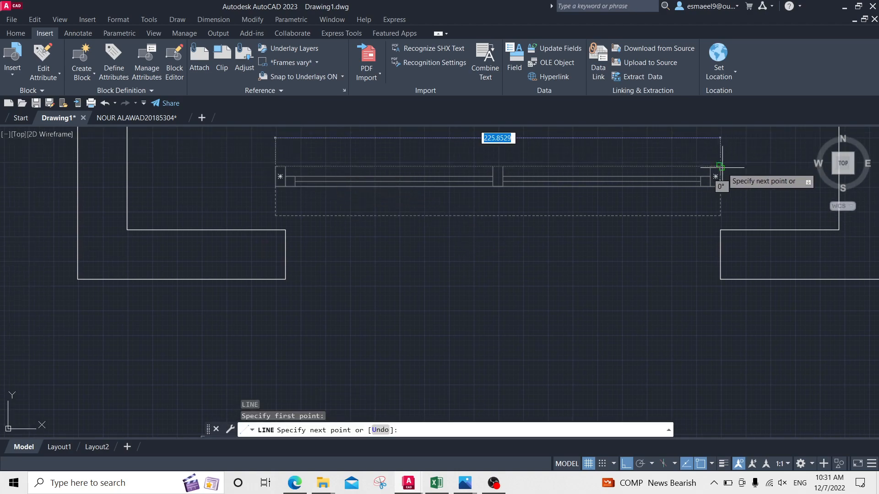
scroll(719, 166, up, 4)
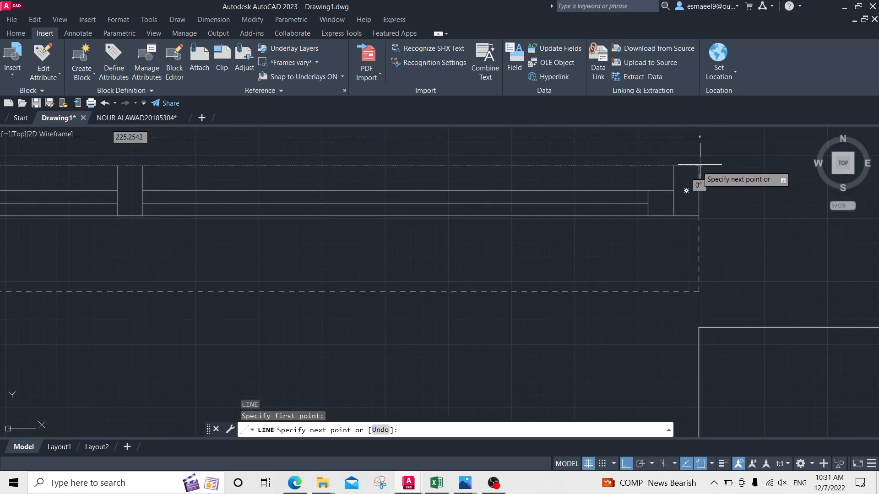
key(Escape)
scroll(710, 192, down, 2)
scroll(556, 243, down, 2)
key(Escape)
scroll(449, 257, up, 2)
key(Escape)
click(446, 244)
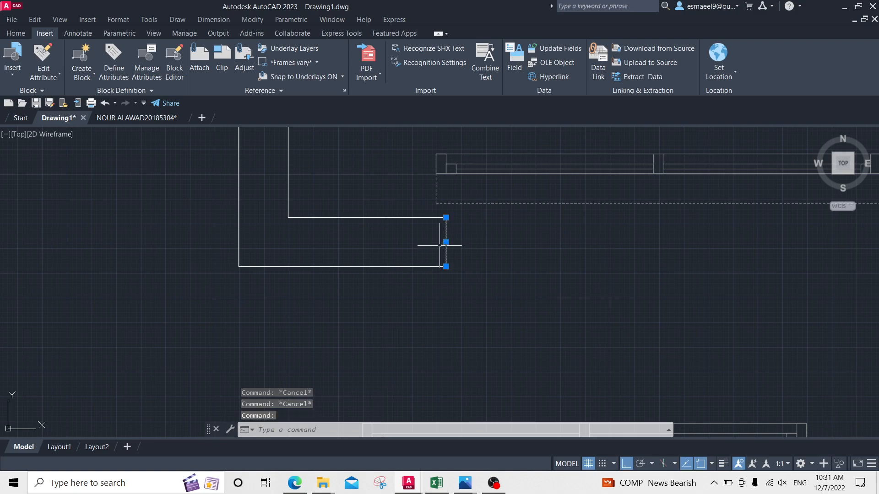
text(m)
key(Return)
click(534, 253)
key(Escape)
scroll(668, 237, down, 2)
middle_drag(705, 235, 443, 260)
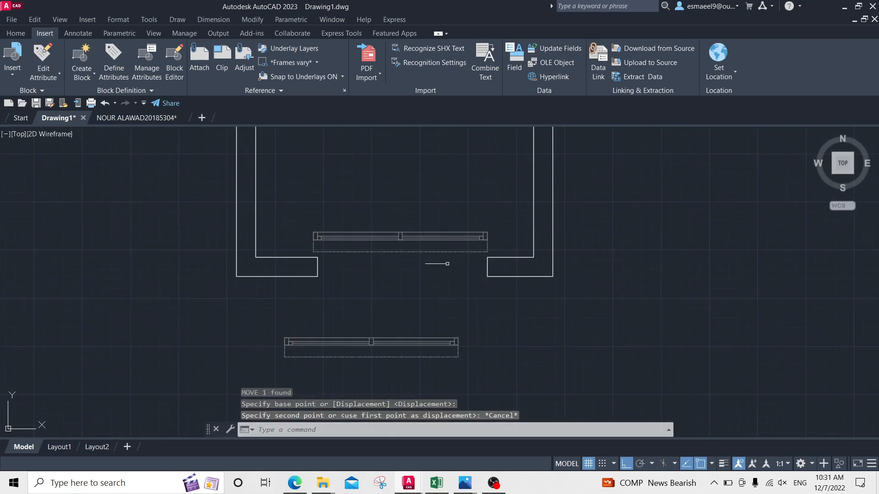
key(Escape)
Move the right wall end line of the lower opening 5 units to the right
scroll(501, 265, up, 2)
click(499, 268)
click(469, 274)
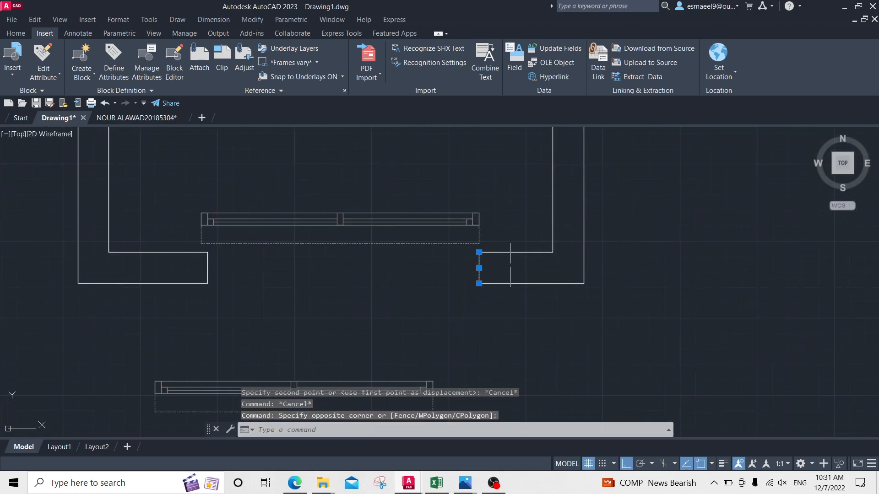
text(m)
key(Return)
click(497, 208)
text(50)
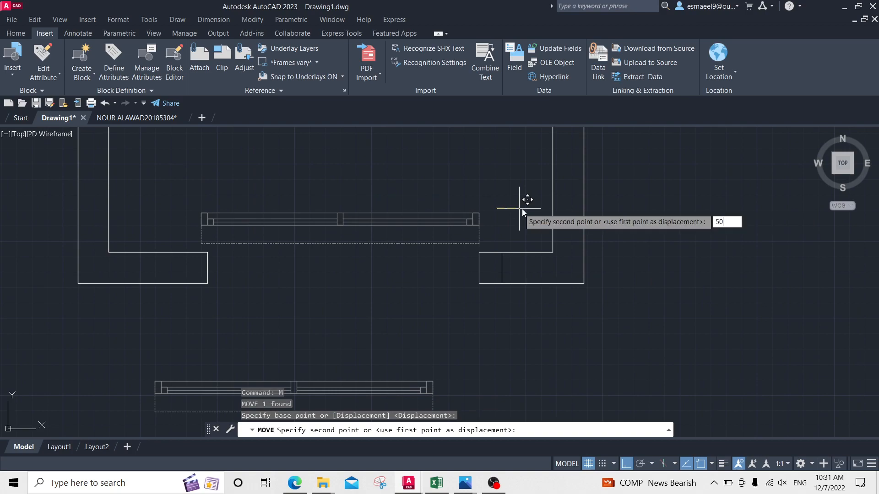
key(Escape)
key(Escape)
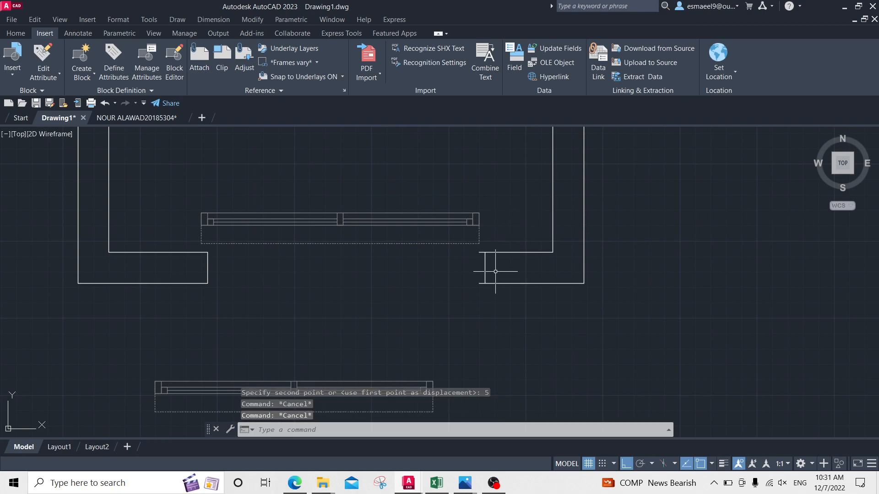
Trim the two wall line stubs protruding into the opening past the moved right wall end
click(481, 252)
click(479, 284)
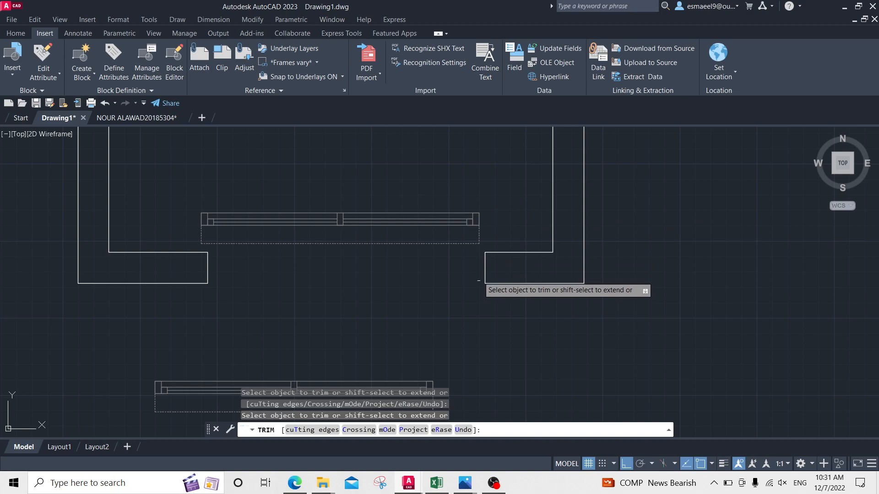
key(Escape)
Move the wn102 block by its upper-right corner down into the lower wall opening
click(497, 213)
click(443, 228)
text(m)
key(Return)
click(479, 213)
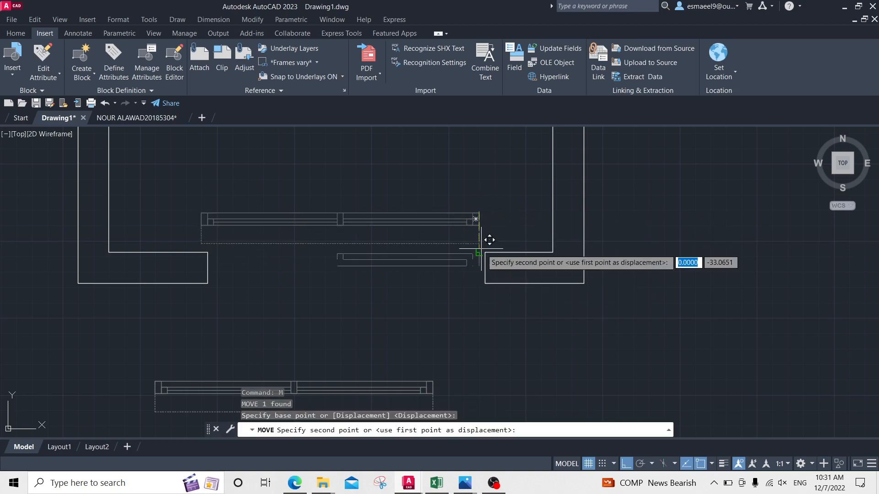
key(Escape)
scroll(306, 265, up, 5)
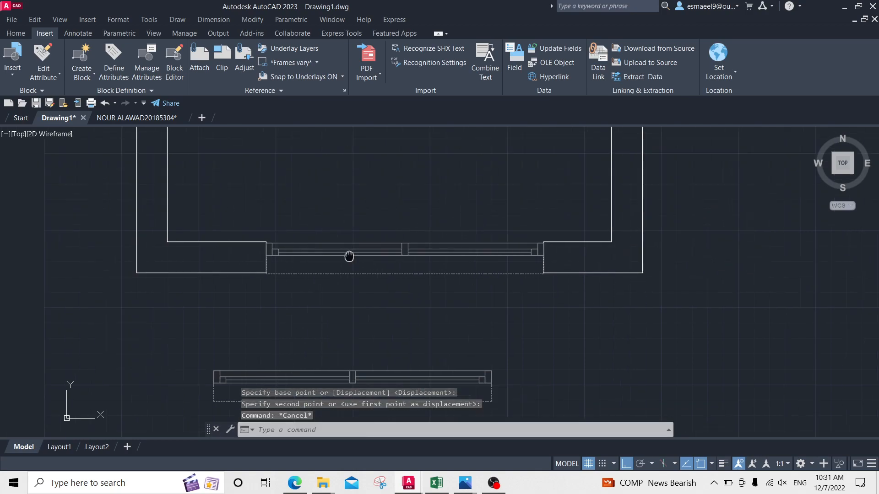
Align the window block's upper-right corner exactly with the upper corner of the right wall end
scroll(328, 194, down, 2)
middle_drag(604, 206, 320, 241)
key(Escape)
scroll(700, 220, up, 1)
click(689, 201)
click(673, 225)
middle_drag(832, 231, 707, 249)
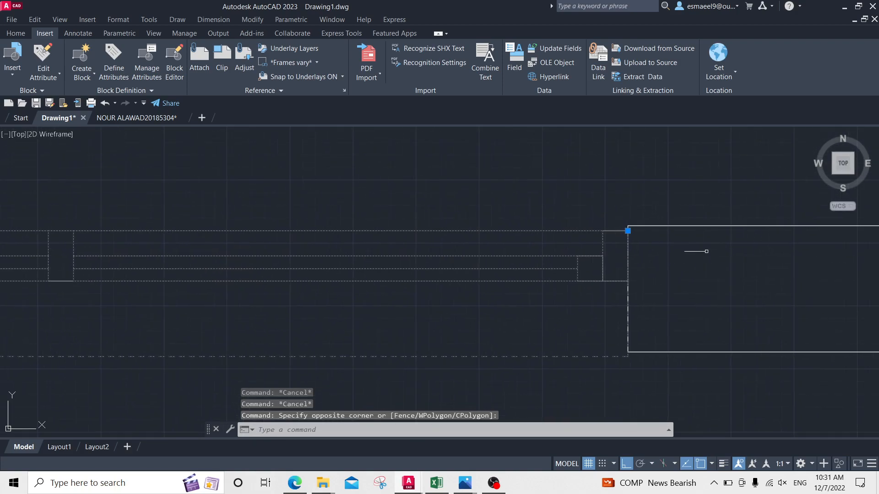
text(m)
key(Return)
scroll(686, 263, up, 5)
click(541, 180)
click(540, 168)
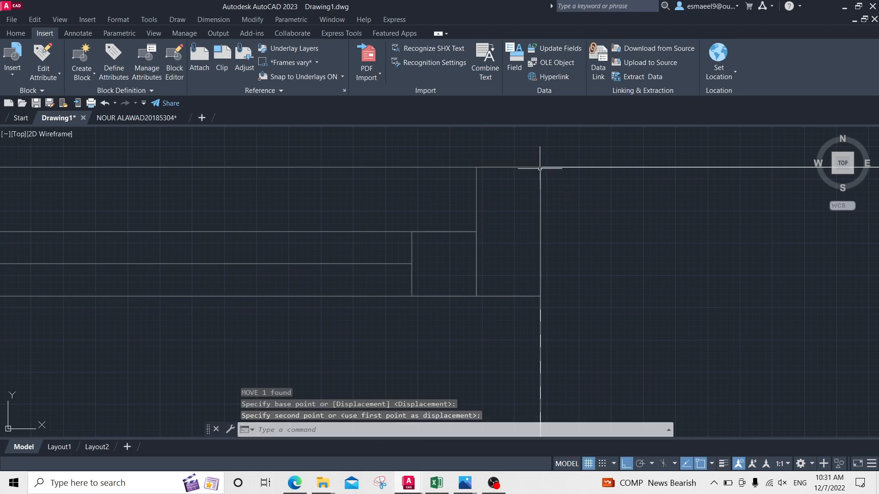
key(Escape)
scroll(584, 213, down, 5)
middle_drag(598, 253, 538, 245)
key(Escape)
scroll(389, 231, down, 3)
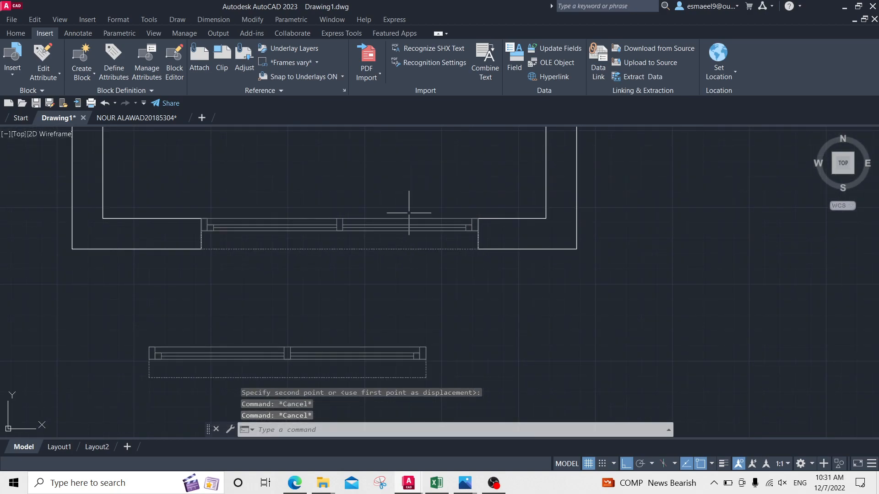
Delete the spare window lying below the lower wall
scroll(403, 208, down, 2)
mouse_move(431, 247)
middle_down()
mouse_move(422, 301)
mouse_move(438, 347)
middle_up()
click(422, 302)
click(305, 337)
key(Delete)
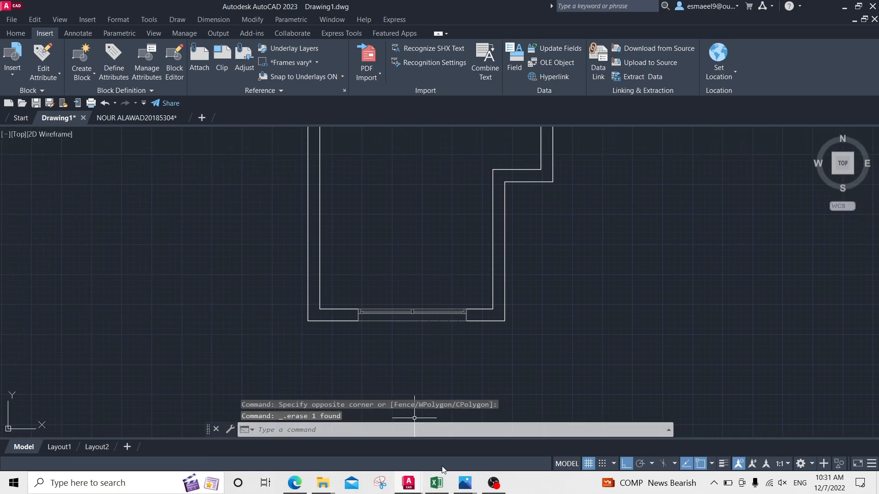
Examine the reference plan's window openings in the living room and bedroom side walls
scroll(432, 317, down, 5)
scroll(249, 278, up, 6)
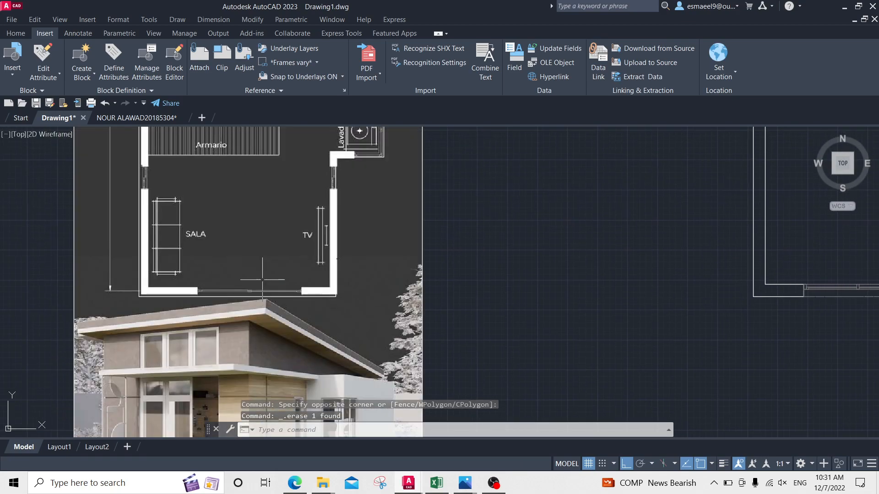
scroll(250, 278, down, 3)
scroll(274, 259, up, 4)
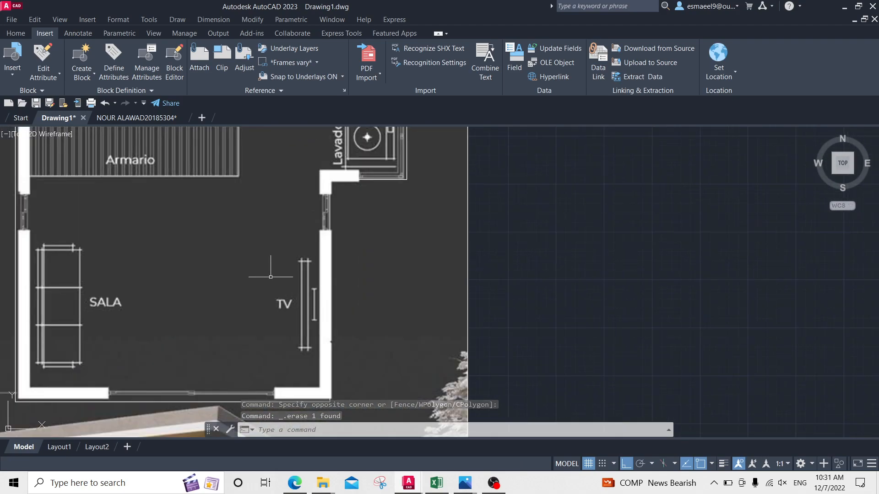
middle_drag(277, 257, 308, 337)
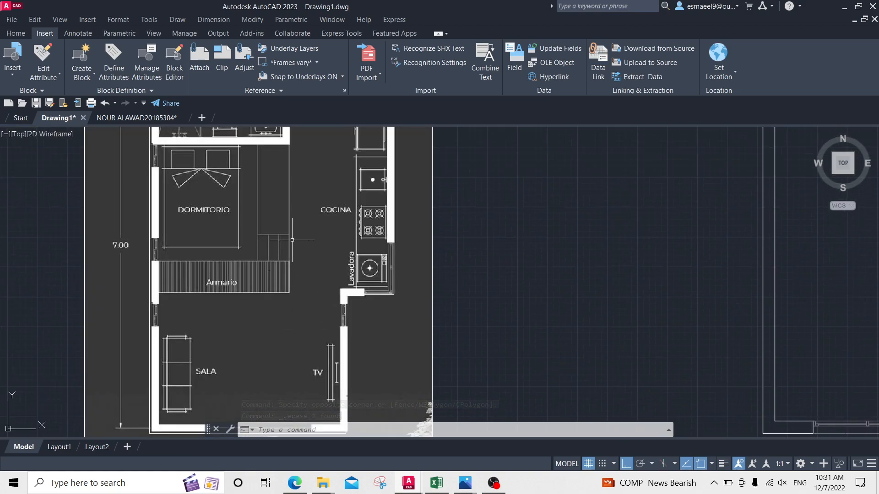
scroll(150, 328, up, 2)
scroll(131, 309, up, 4)
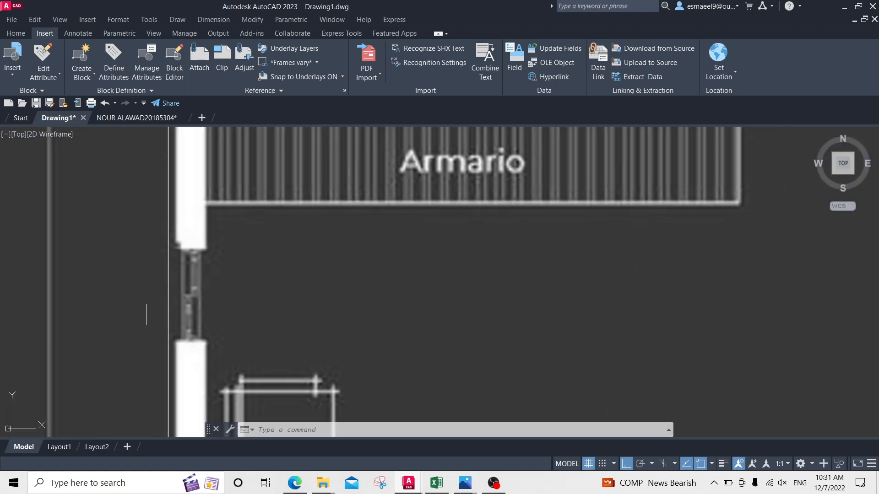
scroll(316, 282, down, 4)
scroll(315, 282, down, 5)
click(197, 193)
key(Delete)
key(Escape)
scroll(396, 235, up, 2)
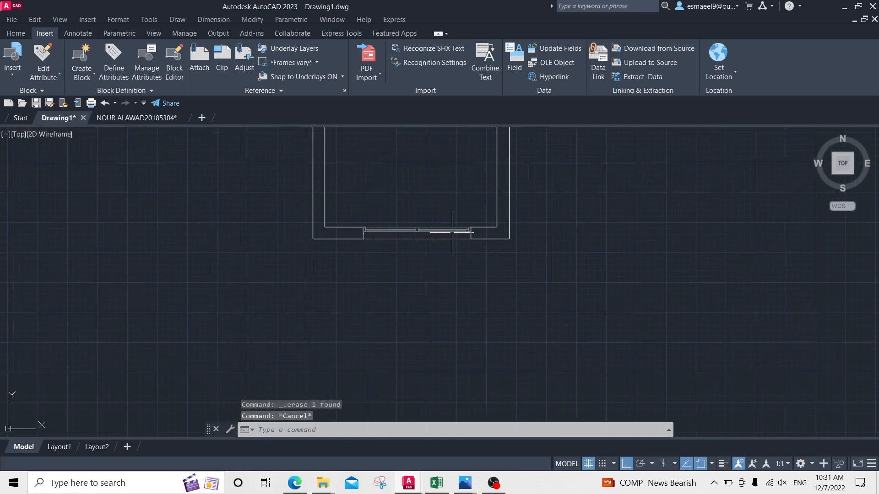
Copy the window block from the lower wall opening to the empty area right of the plan
key(Escape)
click(396, 235)
click(396, 235)
text(co)
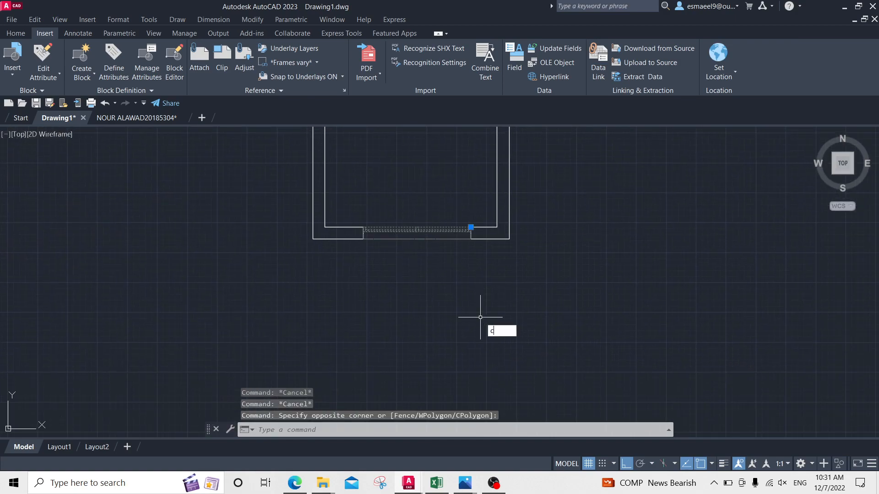
key(Return)
click(447, 265)
click(540, 275)
key(Escape)
Explode the copied window block into separate objects
click(706, 192)
click(282, 307)
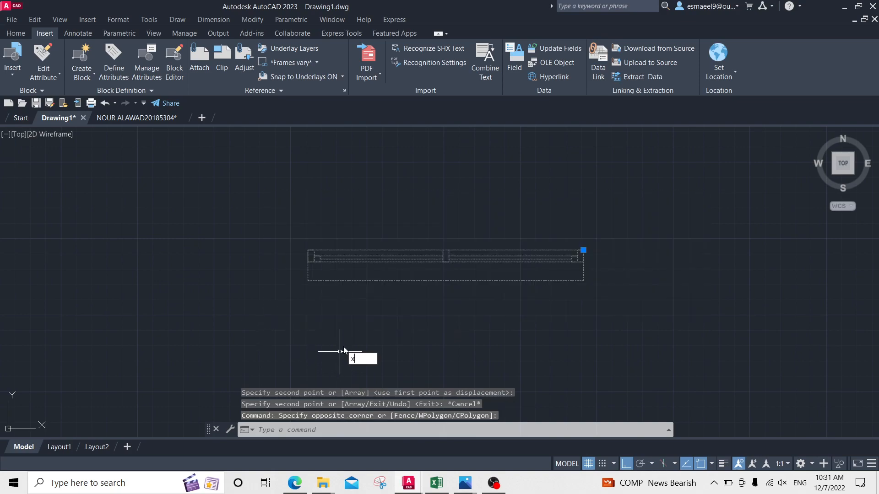
key(Return)
Measure the height of the living room's left wall window opening in the reference plan
scroll(320, 274, down, 5)
middle_drag(357, 273, 591, 275)
scroll(487, 196, down, 3)
scroll(376, 257, up, 8)
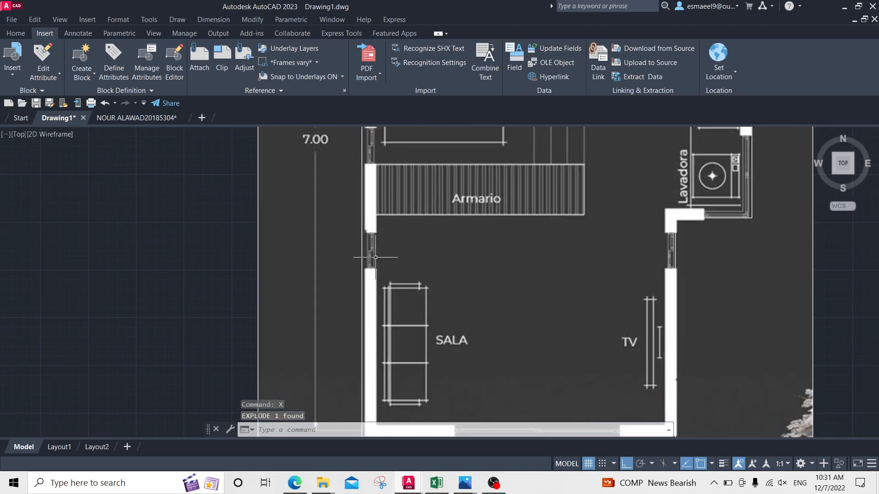
scroll(376, 257, up, 3)
text(l)
key(Return)
click(363, 283)
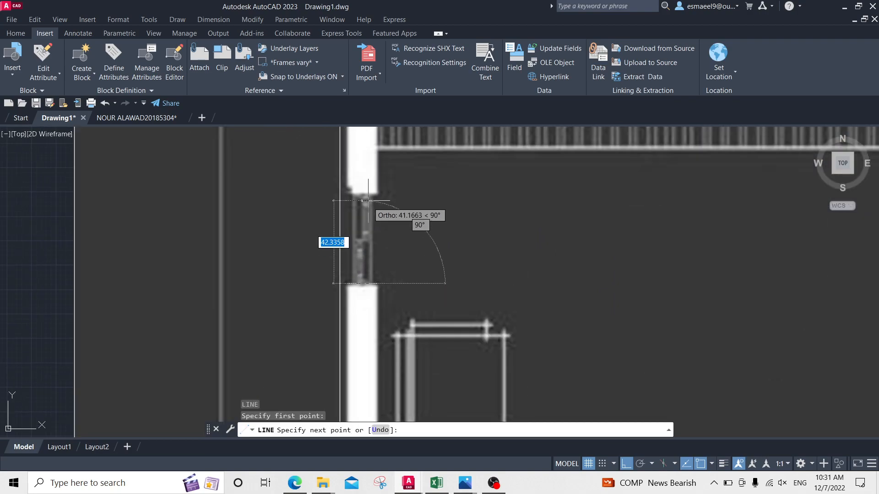
middle_drag(387, 202, 319, 349)
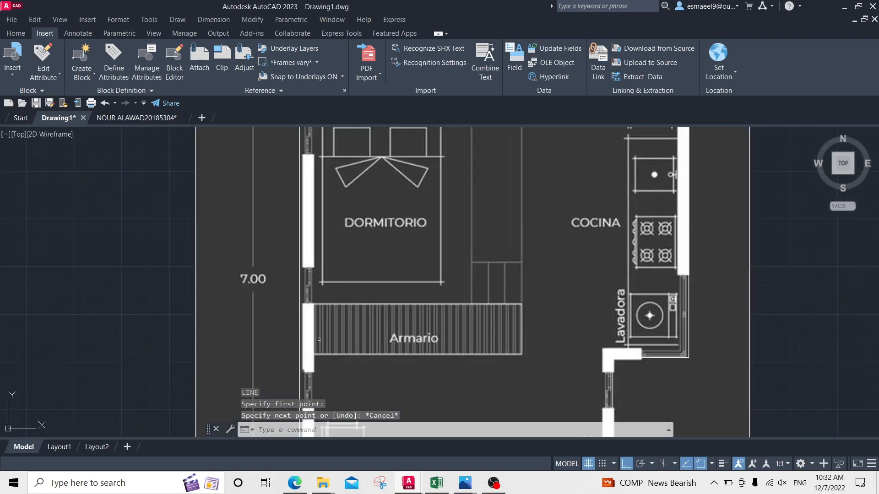
Measure along the upper wall of the reference plan at the left bathroom window
scroll(323, 284, down, 4)
scroll(288, 330, up, 4)
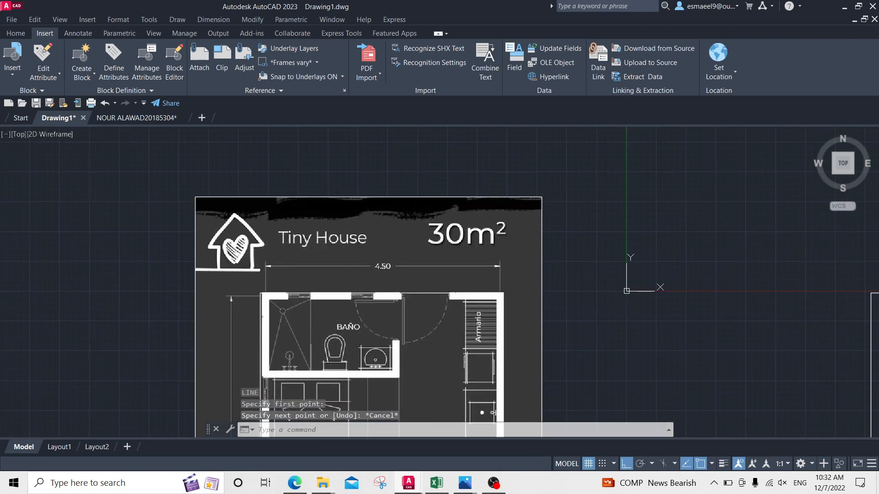
scroll(313, 294, up, 2)
key(Return)
click(176, 292)
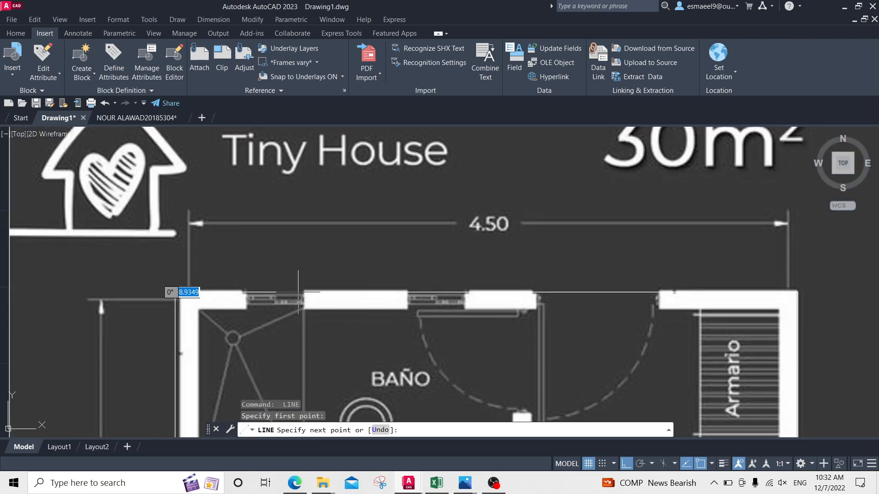
scroll(304, 291, up, 4)
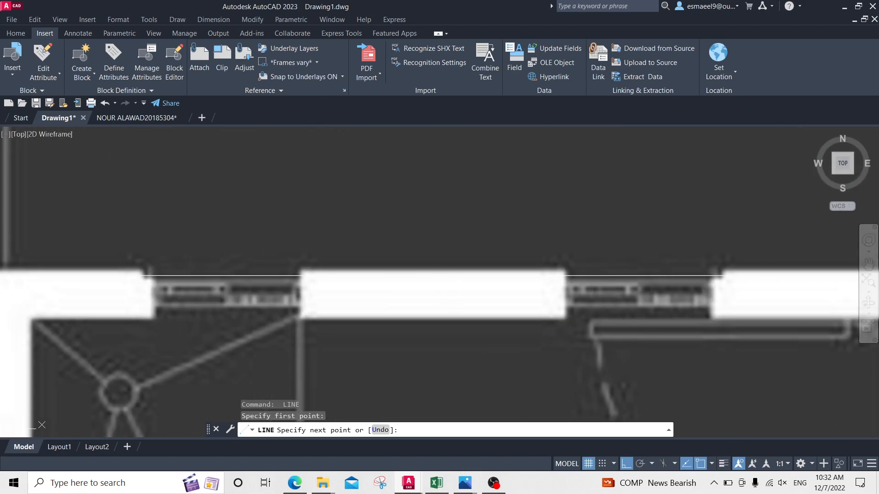
key(Escape)
Draw a vertical guide line upward from the middle of the exploded window's central frame piece
scroll(593, 275, down, 6)
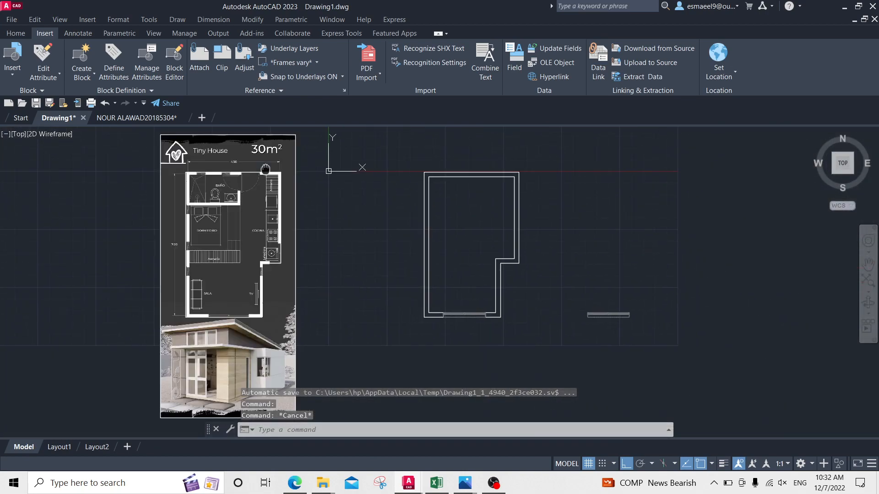
middle_drag(563, 278, 483, 278)
scroll(526, 278, up, 4)
click(578, 262)
key(Escape)
scroll(555, 288, up, 8)
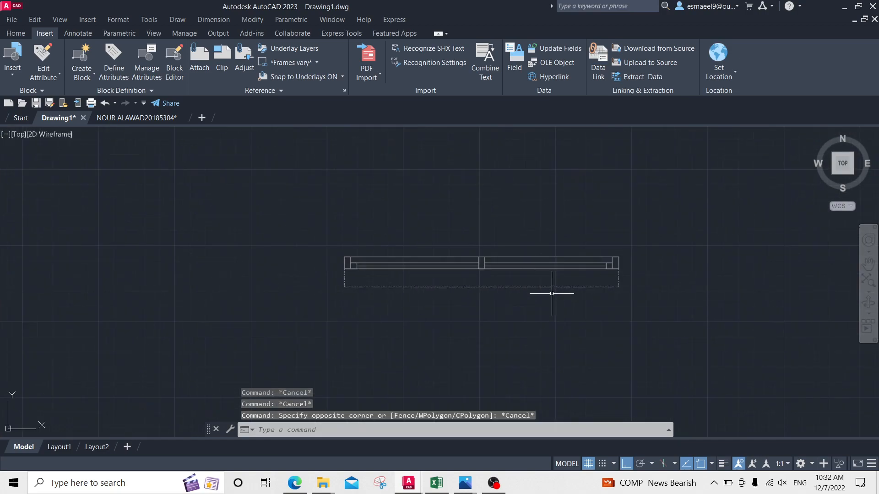
key(Escape)
scroll(672, 265, up, 1)
middle_drag(672, 265, 524, 257)
key(Escape)
key(Escape)
middle_drag(338, 232, 412, 250)
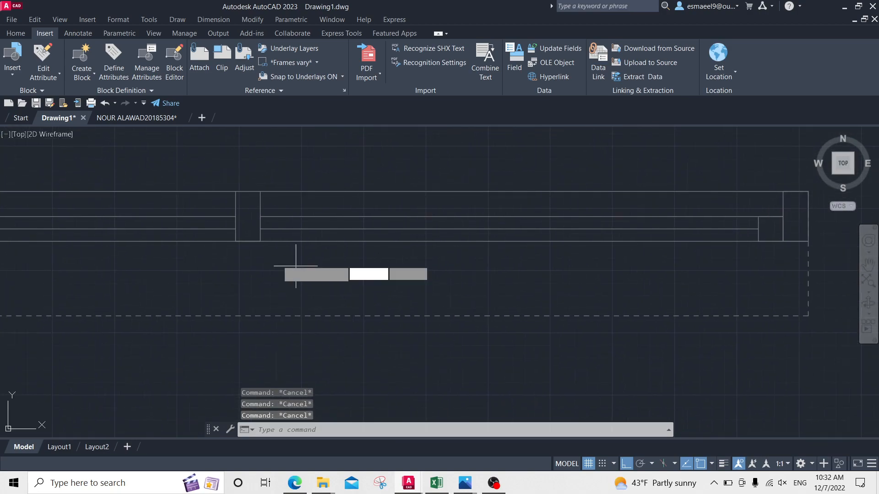
key(Return)
click(248, 192)
scroll(249, 197, down, 3)
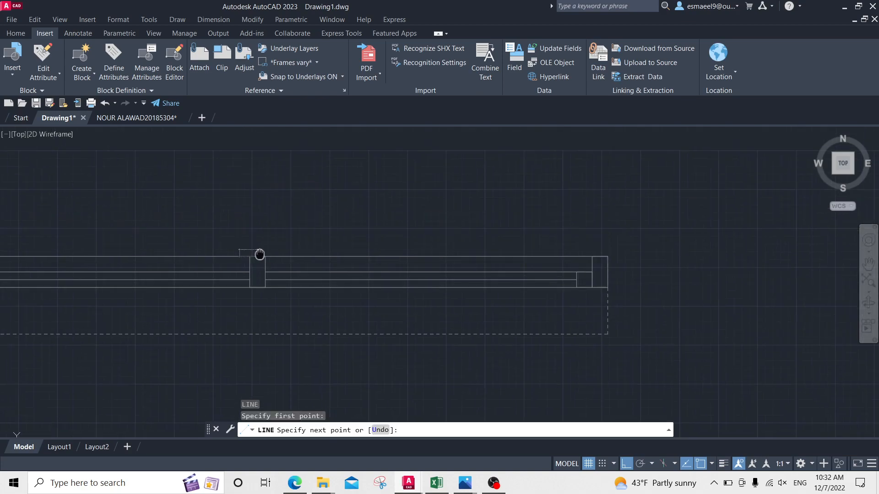
click(261, 204)
key(Escape)
Copy the vertical guide line 50 units to the right
click(275, 220)
click(230, 243)
text(c)
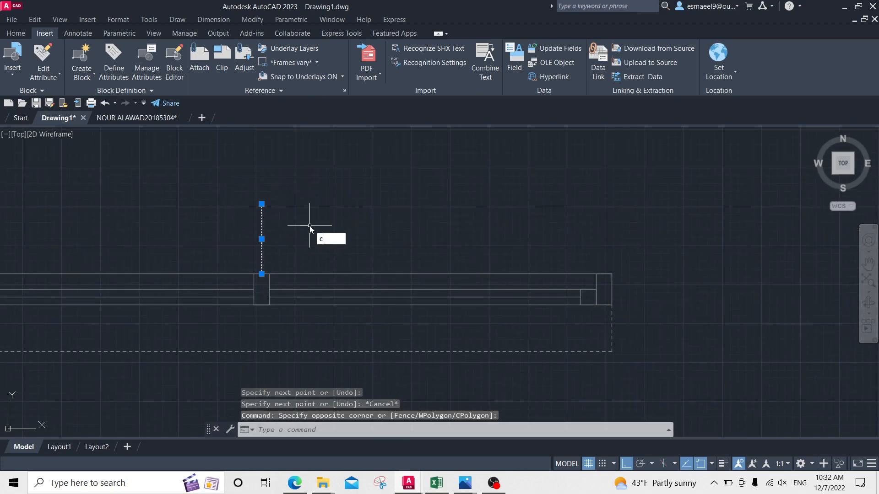
text(o)
key(Return)
click(311, 211)
text(50)
key(Return)
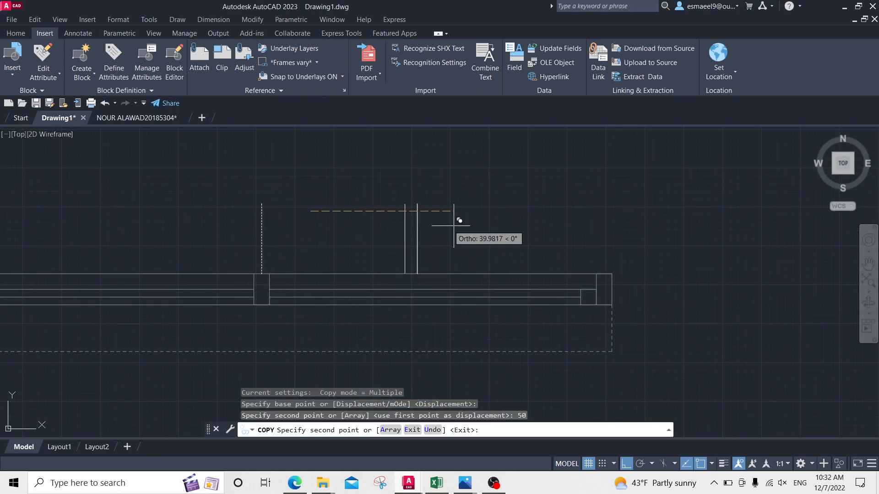
key(Escape)
key(Escape)
Move the two right end frame pieces of the exploded window to the foot of the right vertical guide line
click(509, 242)
click(680, 339)
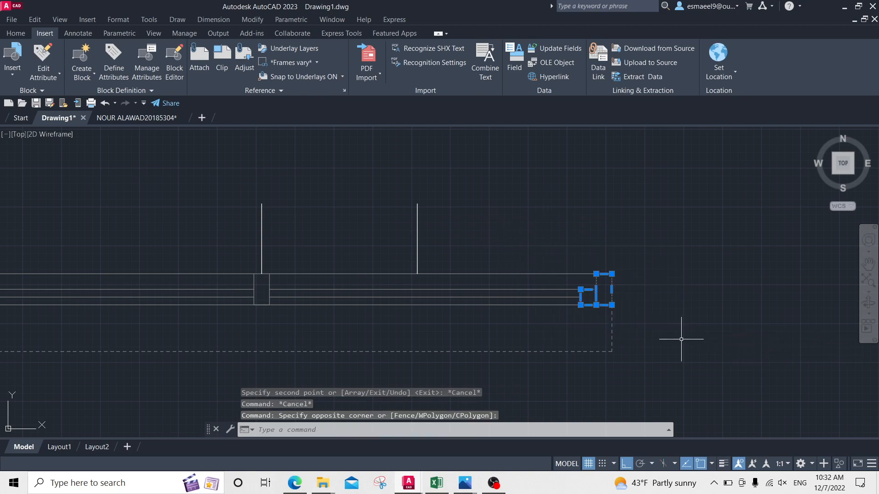
text(m)
key(Return)
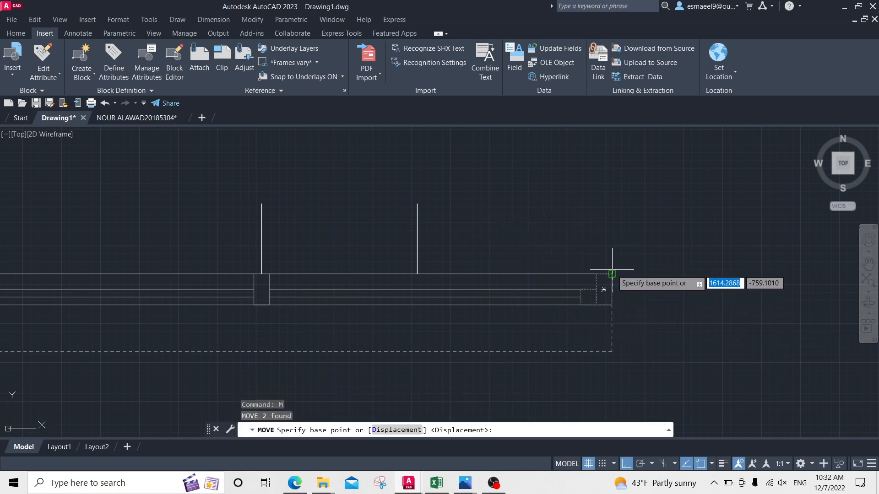
click(613, 274)
click(417, 274)
Move the dashed vertical line at the window's right end so it lines up with the right guide line
middle_drag(615, 334, 628, 279)
key(Escape)
key(Escape)
click(625, 277)
text(m)
key(Return)
click(627, 216)
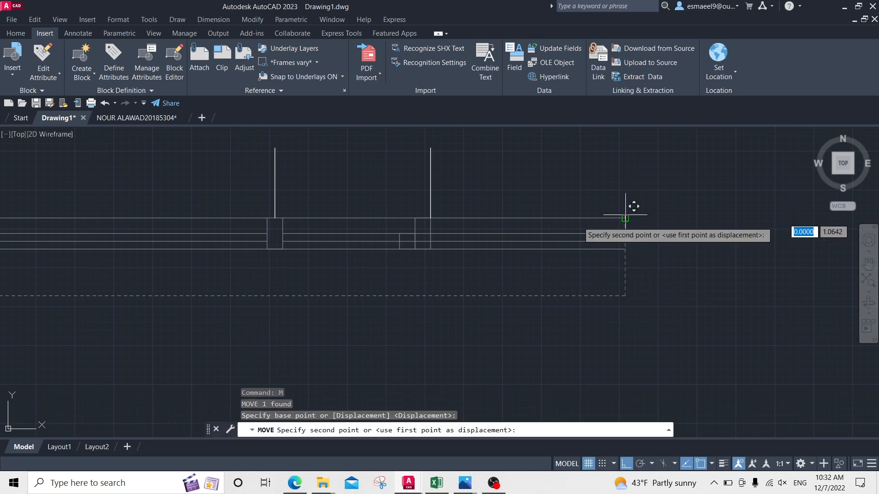
click(430, 218)
key(Escape)
Trim the horizontal window lines beyond the right guide line and those left of the central frame piece
middle_drag(491, 252, 495, 215)
key(Escape)
key(Escape)
text(tr)
key(Return)
drag(530, 162, 535, 314)
middle_drag(364, 279, 721, 263)
drag(513, 157, 513, 266)
key(Escape)
Delete the leftover frame pieces and dashed line at the old left end of the window
click(373, 132)
click(209, 290)
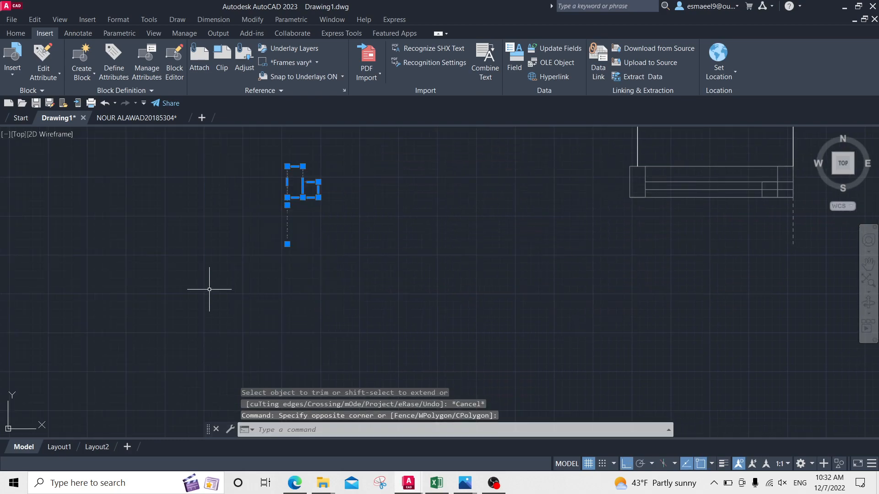
key(Delete)
middle_drag(579, 175, 465, 269)
key(Escape)
Mirror the right half's horizontal lines, small inner frame piece and dashed line about the central guide line, keeping the originals
scroll(528, 255, up, 2)
click(520, 247)
middle_drag(656, 288, 554, 278)
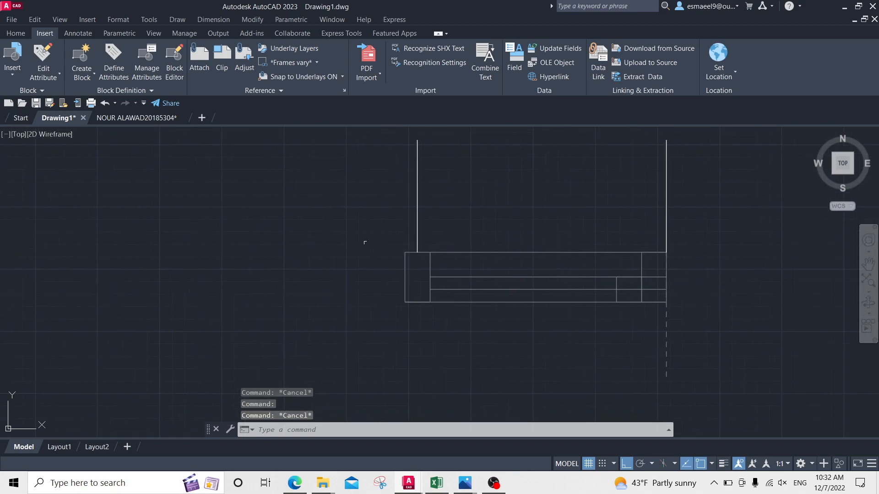
click(701, 259)
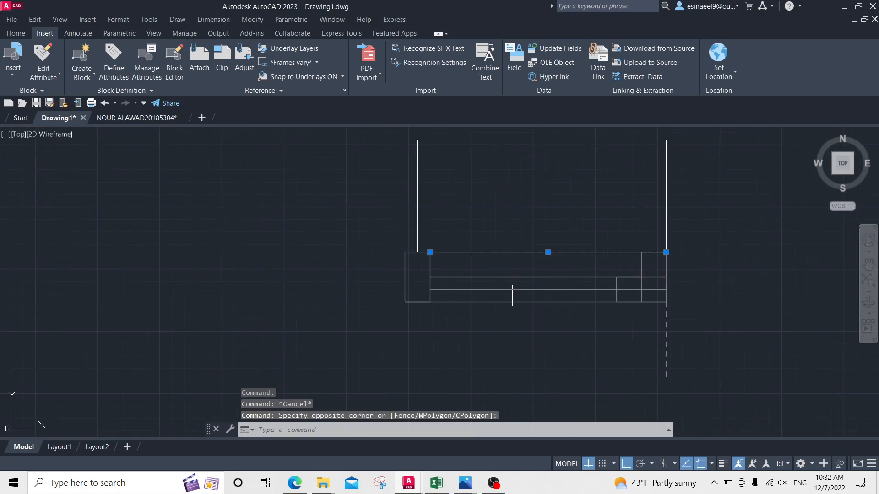
click(416, 267)
click(755, 329)
click(745, 315)
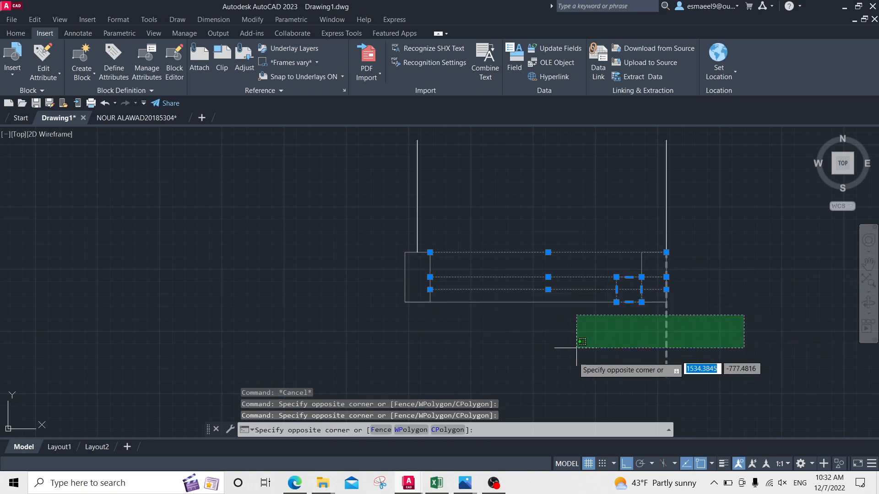
click(585, 300)
click(584, 299)
click(549, 312)
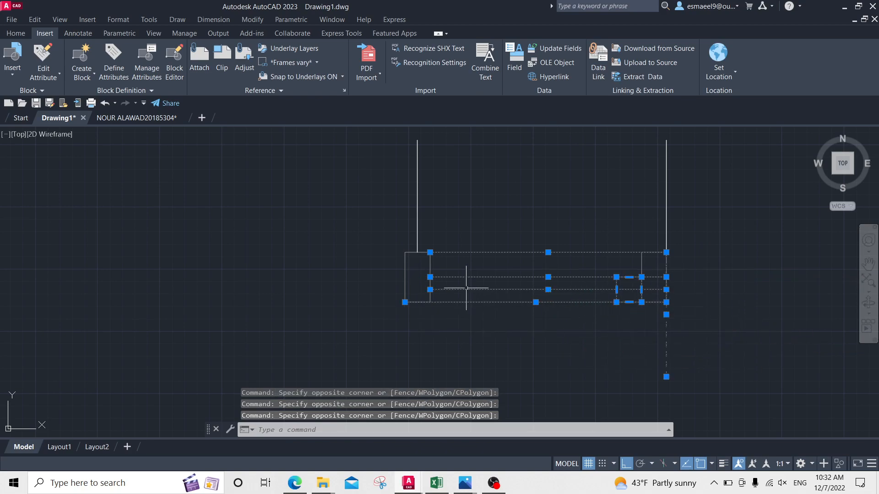
text(mi)
key(Return)
click(417, 253)
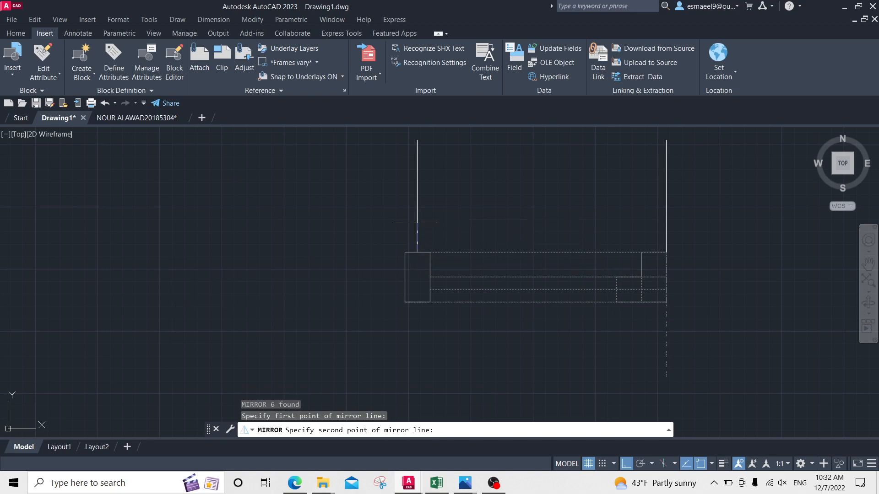
click(416, 140)
key(Return)
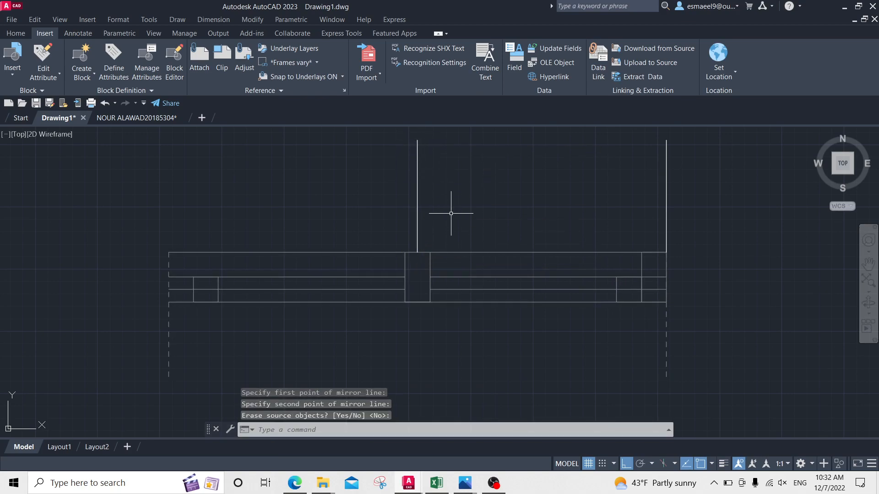
Draw a horizontal line joining the lower ends of the two dashed lines below the window
middle_drag(519, 247, 531, 169)
text(l)
key(Return)
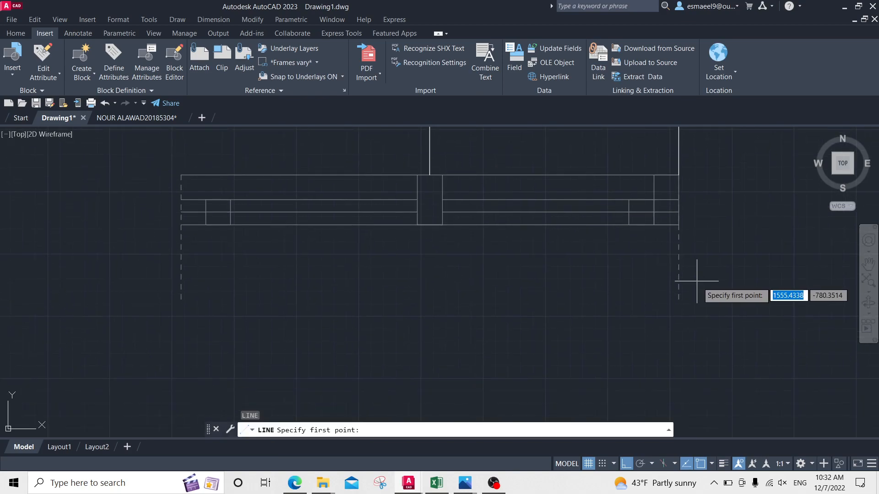
click(679, 300)
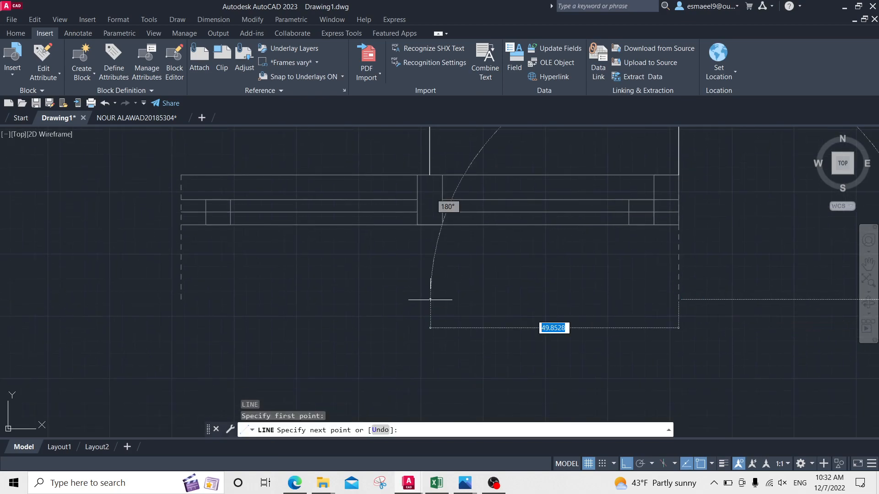
click(181, 299)
key(Escape)
key(Escape)
middle_drag(439, 267, 467, 294)
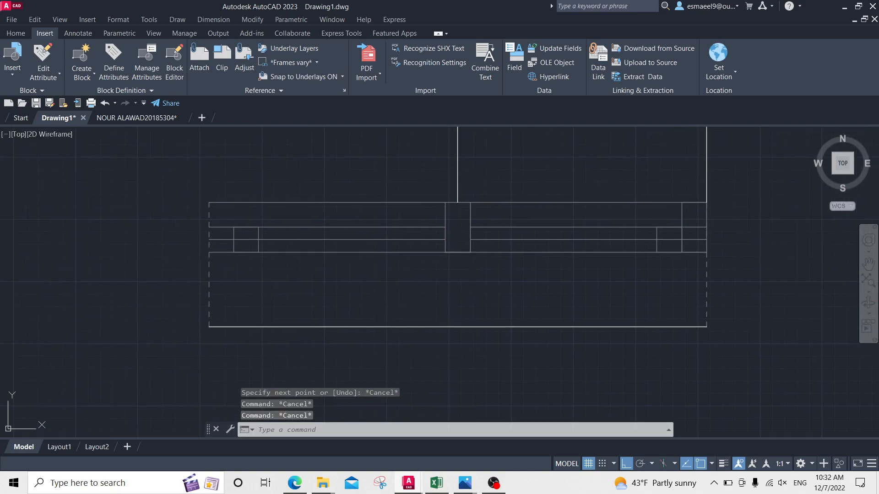
Delete the dashed vertical line at the window's left end
click(222, 284)
click(182, 288)
key(Delete)
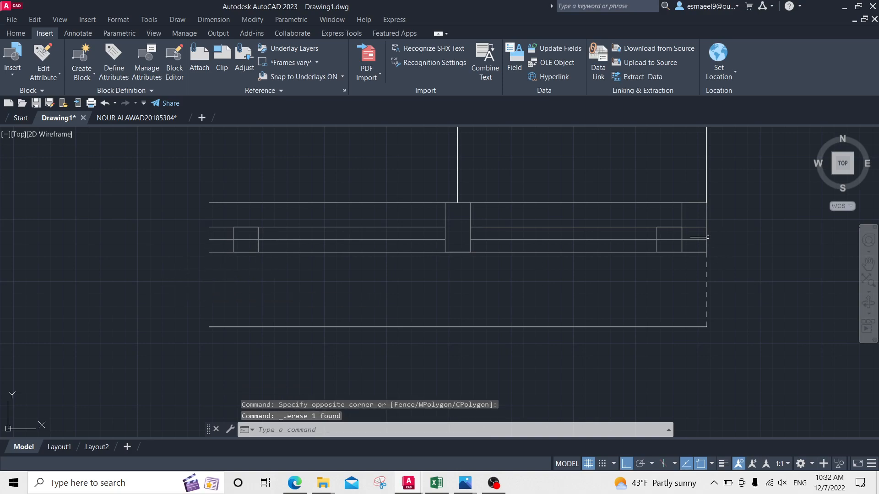
Mirror the right end frame piece about the window's vertical centre line to the left end, keeping the original
click(742, 293)
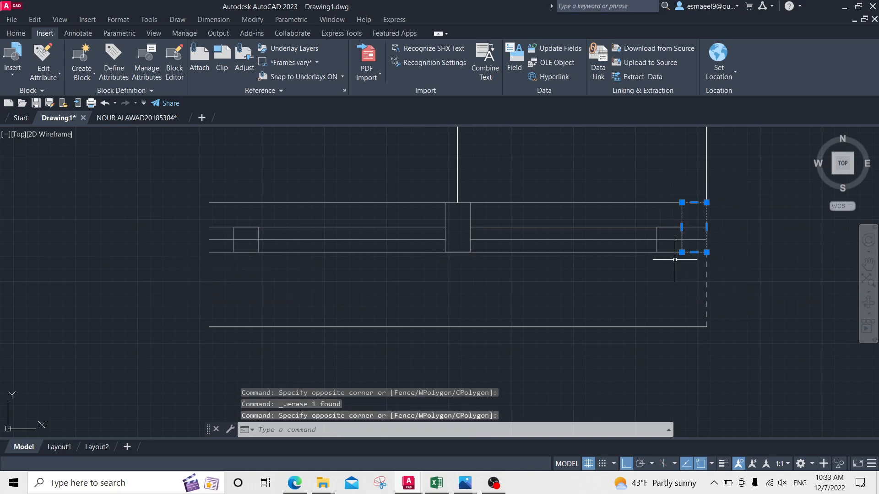
text(mi)
key(Return)
click(457, 202)
click(458, 306)
key(Return)
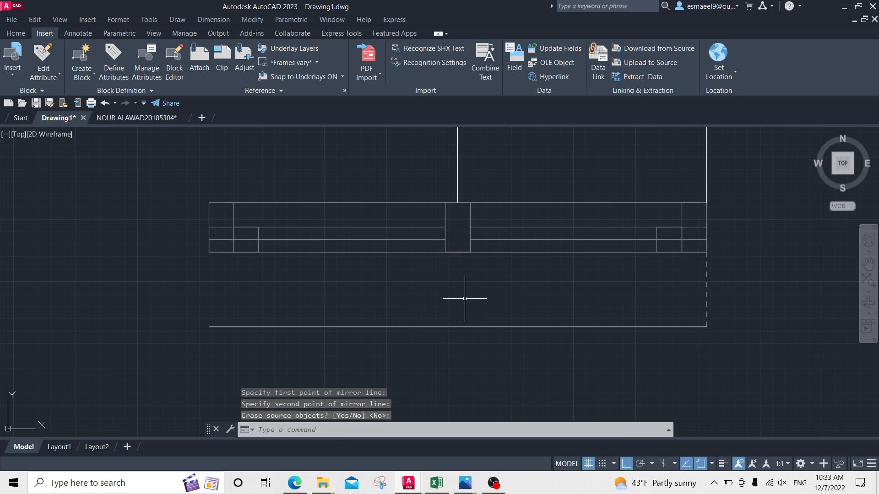
Trim the horizontal pane lines running through the two frame pieces at the window's left end
key(Escape)
text(tr)
key(Return)
click(221, 239)
drag(228, 230, 224, 225)
click(243, 239)
key(Escape)
key(Escape)
Trim the horizontal pane lines crossing the frame pieces at the window's right end
text(tr)
key(Return)
mouse_move(692, 216)
mouse_down()
mouse_move(697, 245)
mouse_move(672, 241)
mouse_move(670, 257)
mouse_up()
key(Escape)
middle_drag(669, 258, 625, 244)
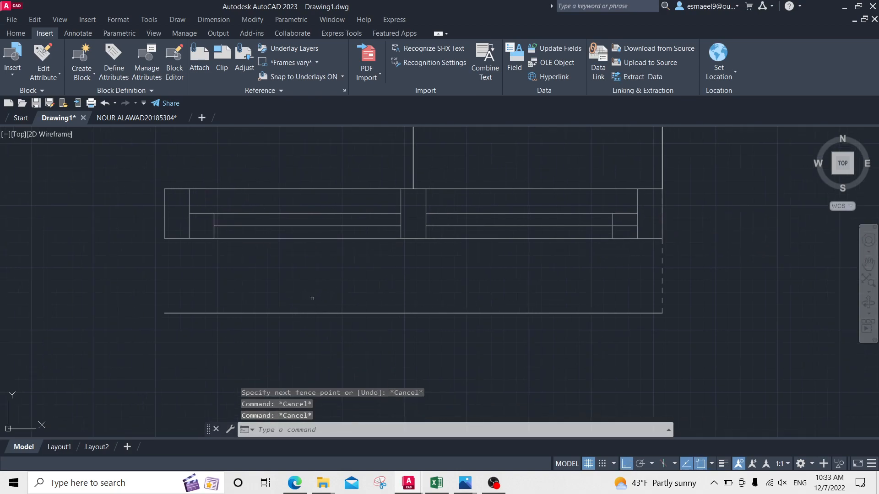
Draw a vertical line from the window frame's lower-left corner down to the left end of the bottom line
key(Escape)
middle_drag(312, 298, 391, 296)
middle_drag(563, 288, 513, 270)
text(l)
key(Return)
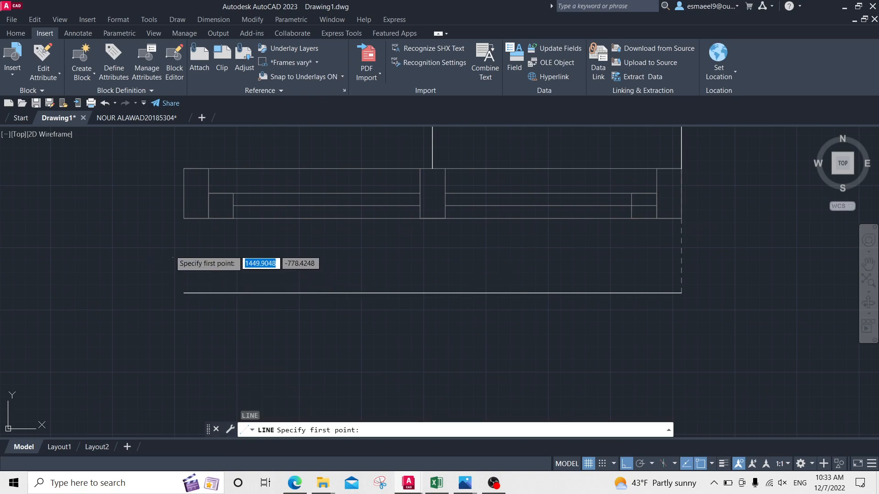
click(184, 218)
click(184, 293)
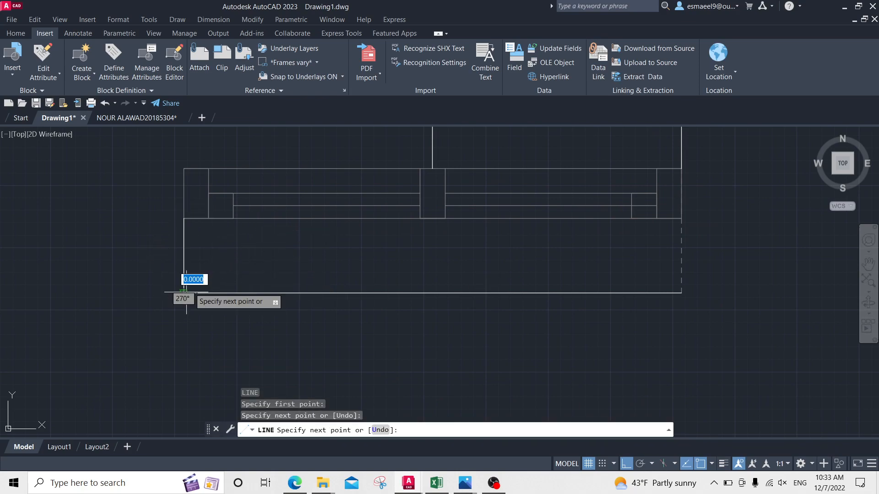
key(Escape)
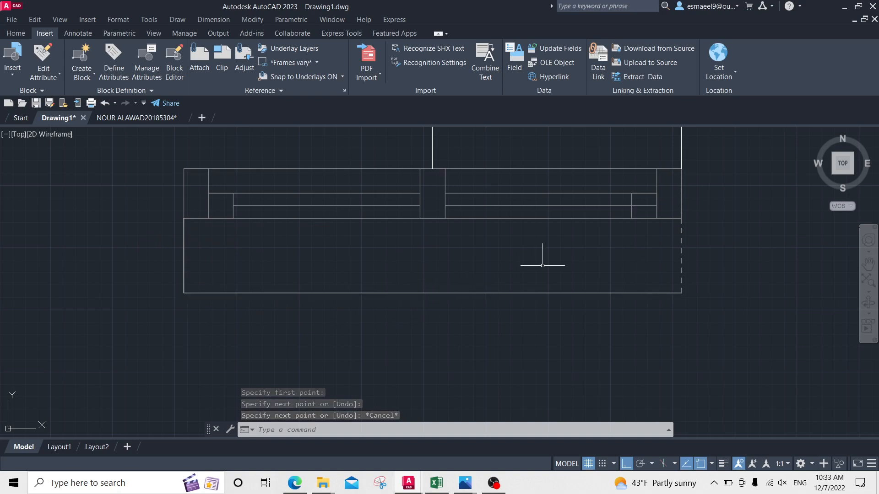
Open the properties of the solid left and bottom lines beneath the window, and clear the selection
click(117, 338)
text(p)
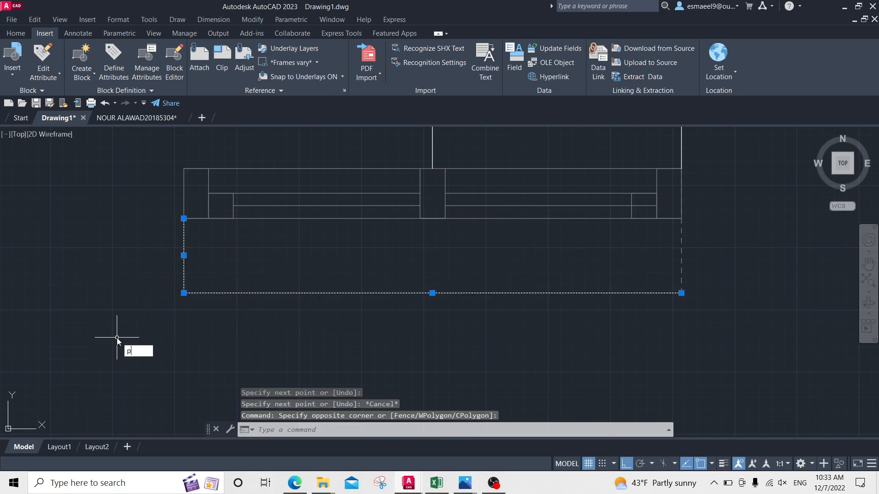
text(r)
key(Return)
scroll(118, 337, up, 2)
key(Escape)
key(Escape)
key(Escape)
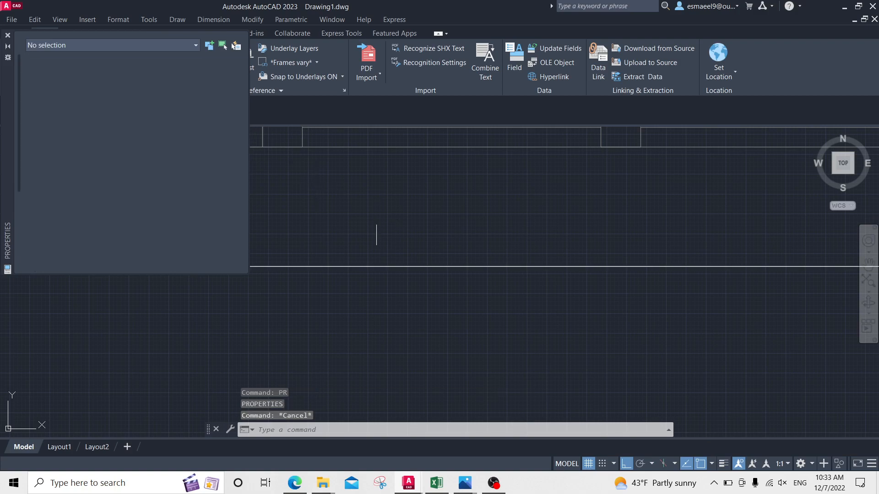
Match the properties of the dashed right line onto the bottom and left lines beneath the window
scroll(373, 261, down, 3)
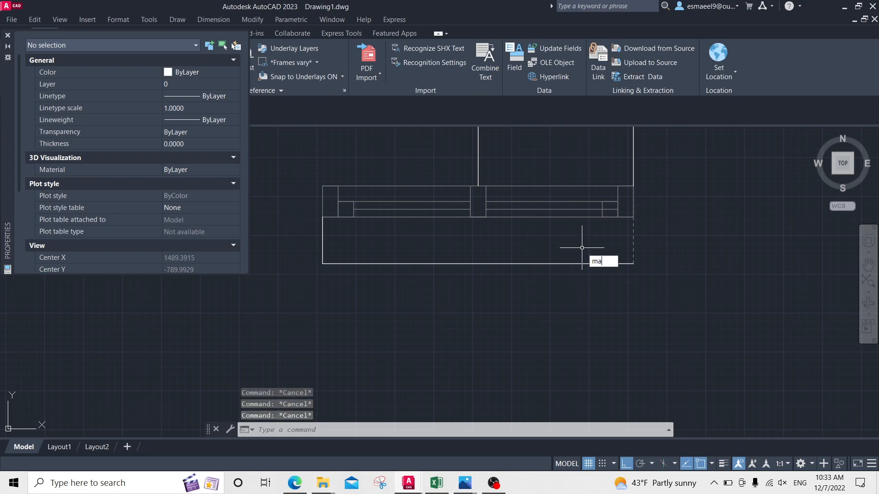
key(Return)
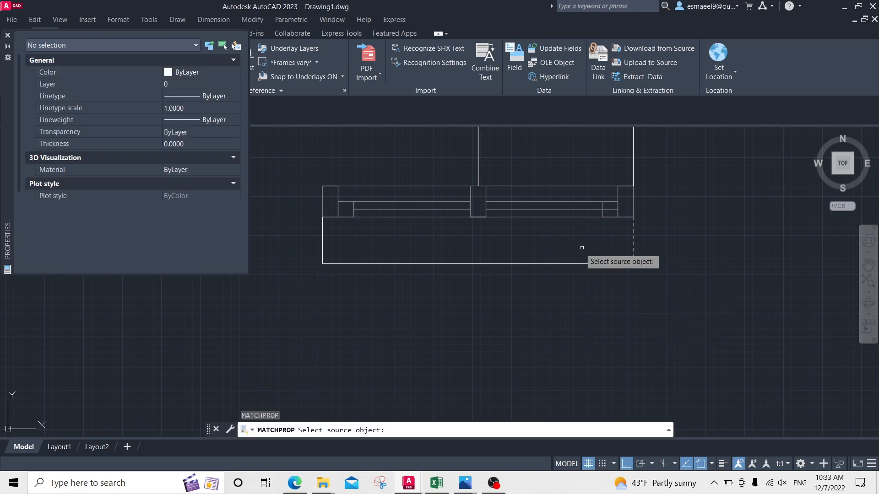
click(635, 231)
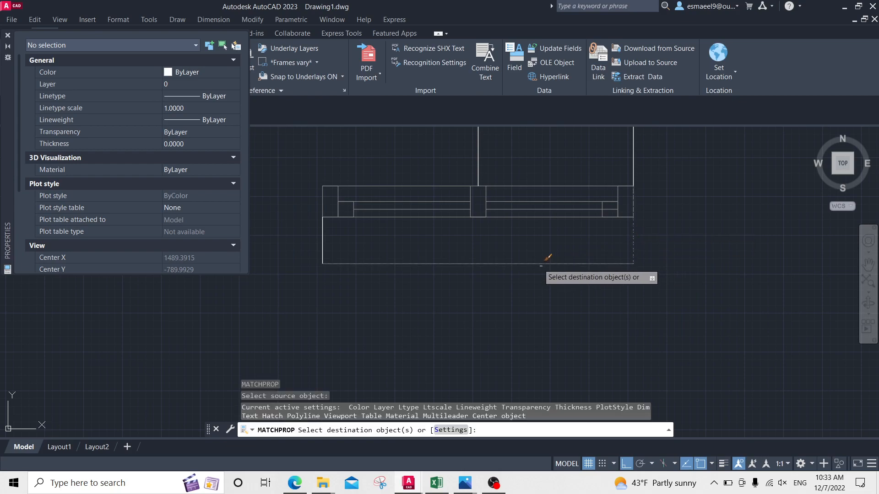
click(471, 226)
click(291, 300)
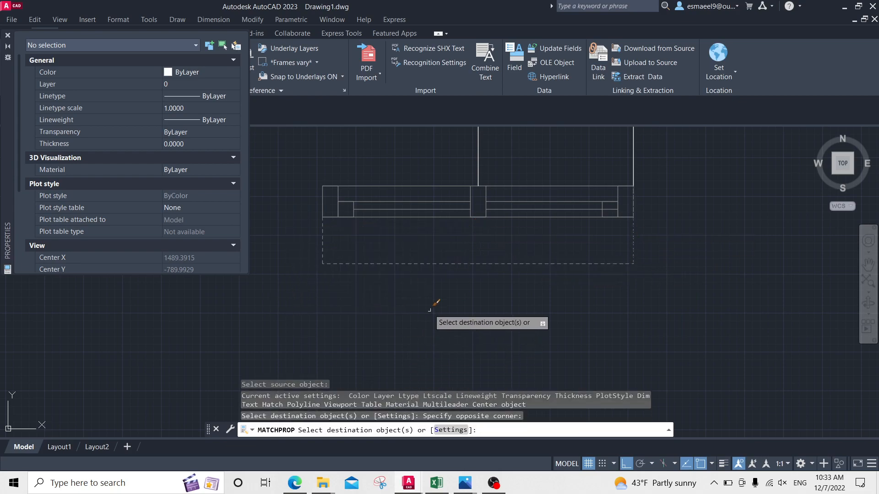
middle_drag(476, 291, 442, 342)
key(Escape)
Delete the two vertical lines above the window and trim the surplus segment in the window drawing
click(647, 180)
click(406, 212)
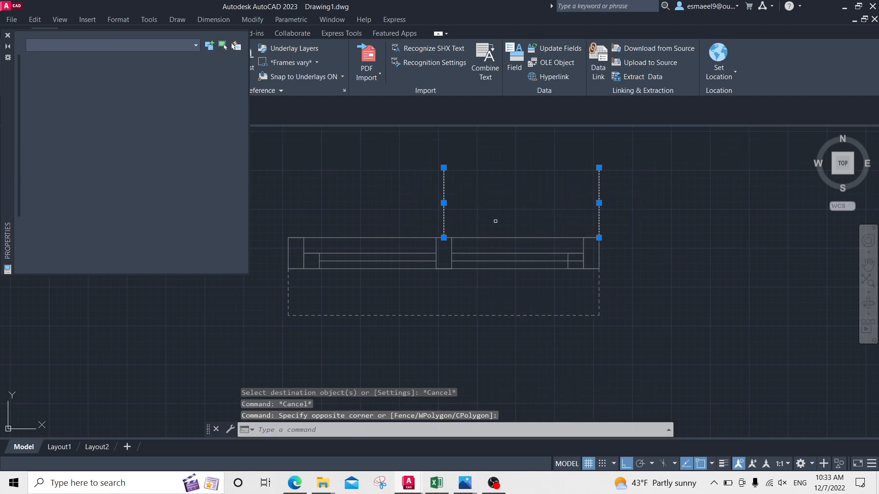
key(Delete)
scroll(581, 264, up, 6)
text(tr)
key(Return)
drag(506, 274, 501, 259)
scroll(514, 257, down, 2)
middle_drag(431, 271, 551, 271)
scroll(552, 270, down, 2)
key(Escape)
Define the whole window drawing as a block named "wn 100" with its base point at the upper-right corner
click(403, 212)
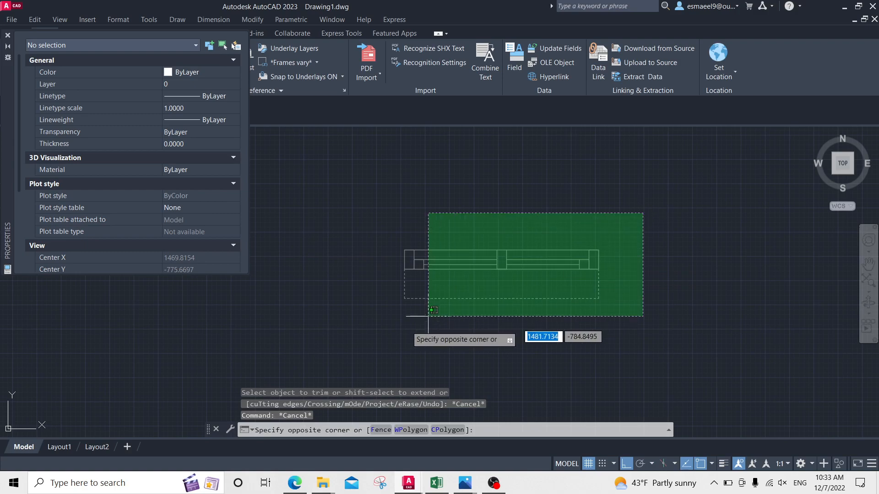
click(641, 330)
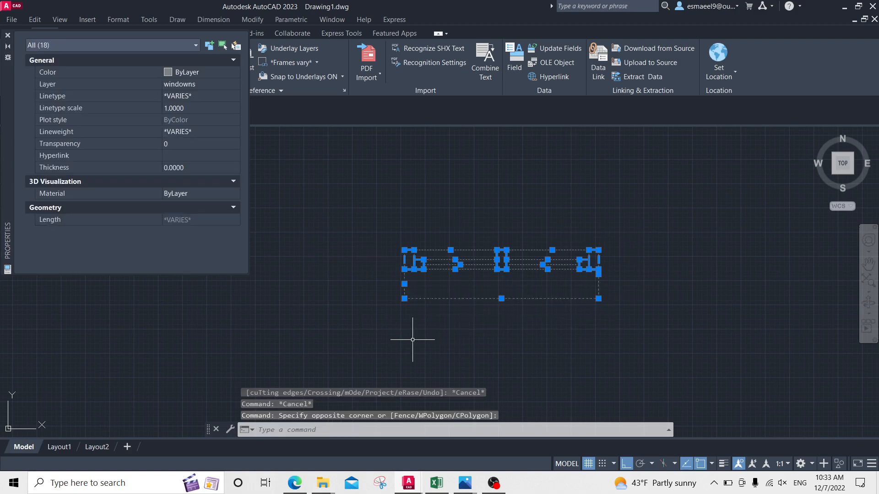
text(b)
key(Return)
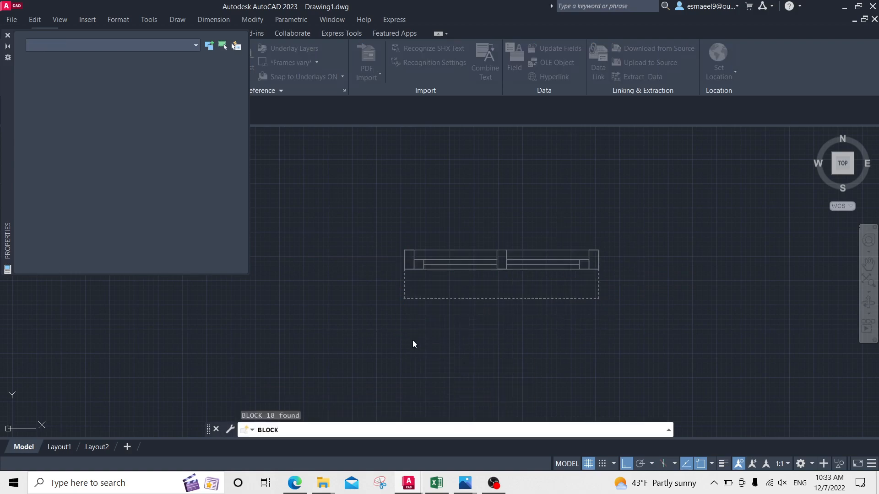
text(wn 100)
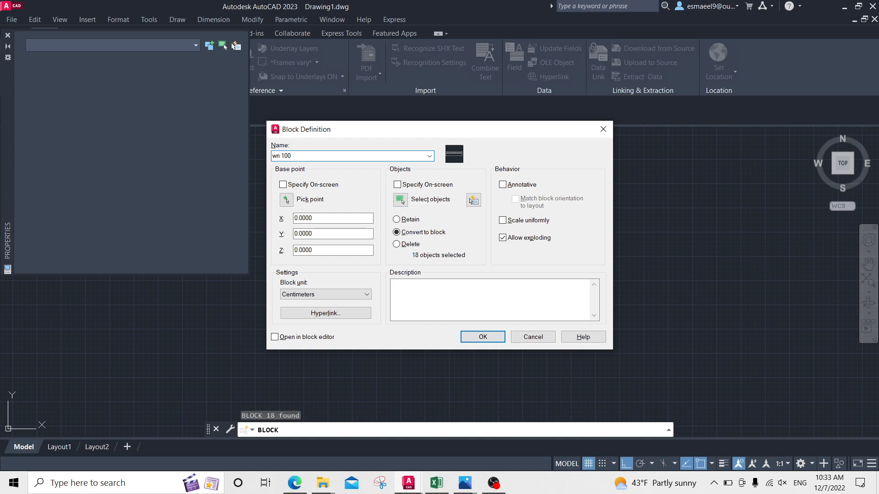
click(286, 200)
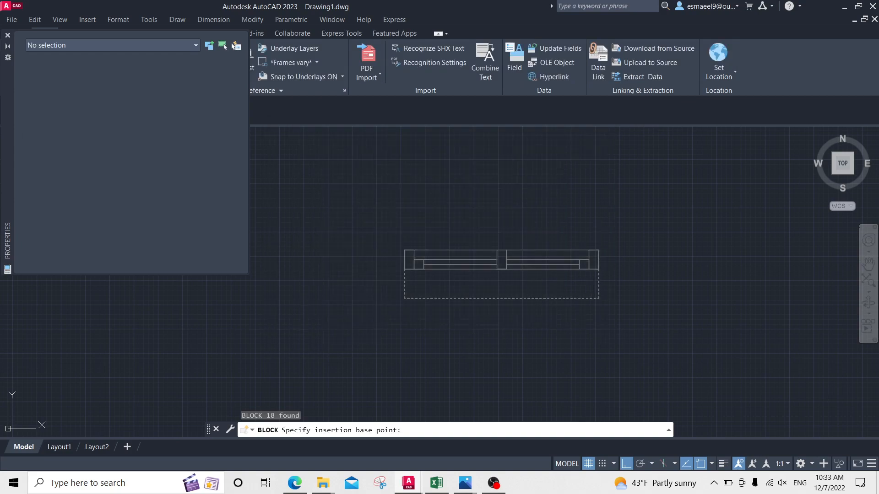
click(594, 233)
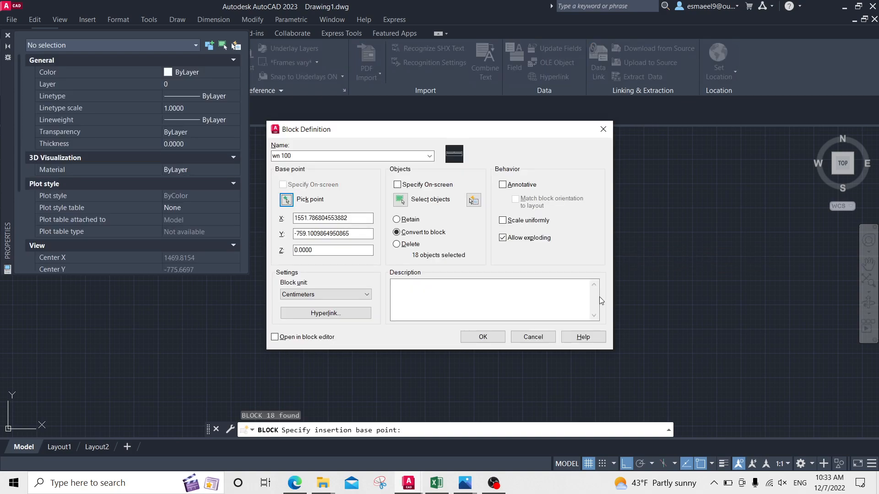
click(483, 337)
Measure the distance from the living room's left window opening to the inner lower-left wall corner on the reference plan
scroll(468, 289, down, 3)
middle_drag(360, 262, 701, 265)
scroll(701, 265, down, 1)
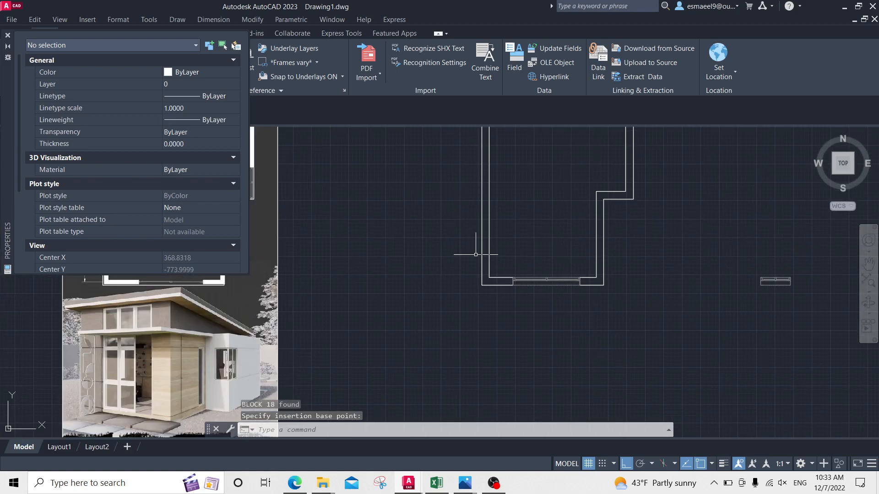
middle_drag(518, 243, 496, 290)
middle_drag(282, 324, 567, 371)
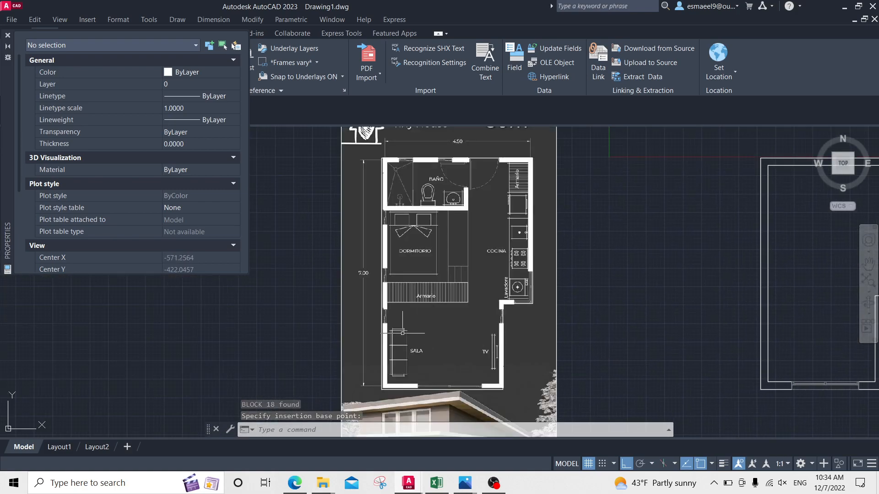
scroll(410, 275, up, 3)
key(Escape)
text(l)
key(Return)
scroll(404, 279, up, 4)
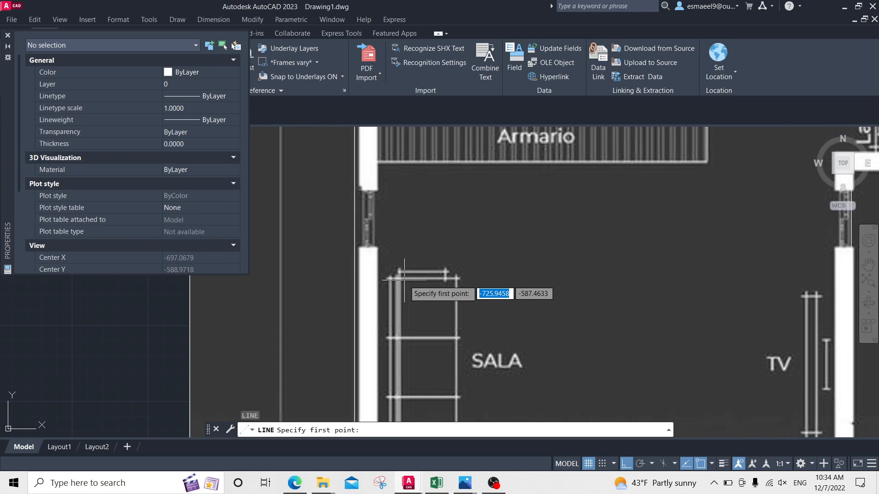
click(375, 246)
middle_drag(399, 412, 400, 275)
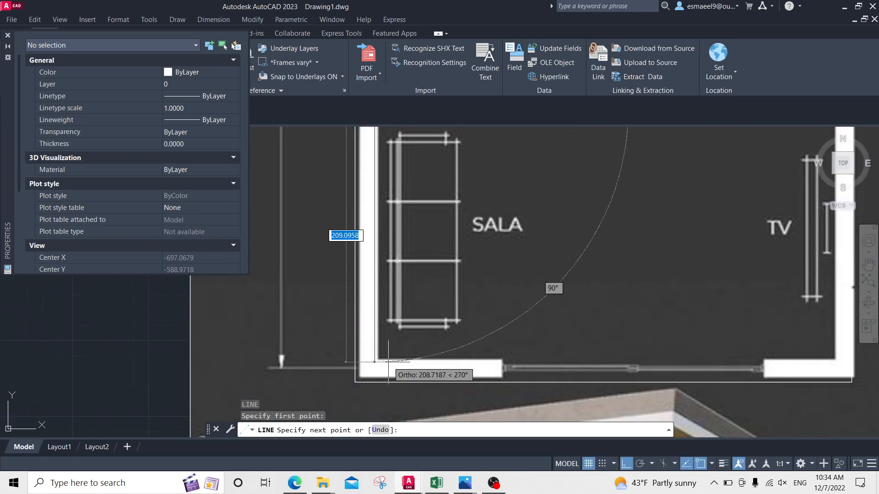
key(Escape)
Draw a horizontal guide line from the inner lower-left wall corner of the drawn plan outward to the left
scroll(467, 321, down, 1)
middle_drag(586, 288, 206, 261)
scroll(594, 275, down, 2)
middle_drag(616, 275, 478, 274)
key(Escape)
scroll(562, 272, up, 1)
key(space)
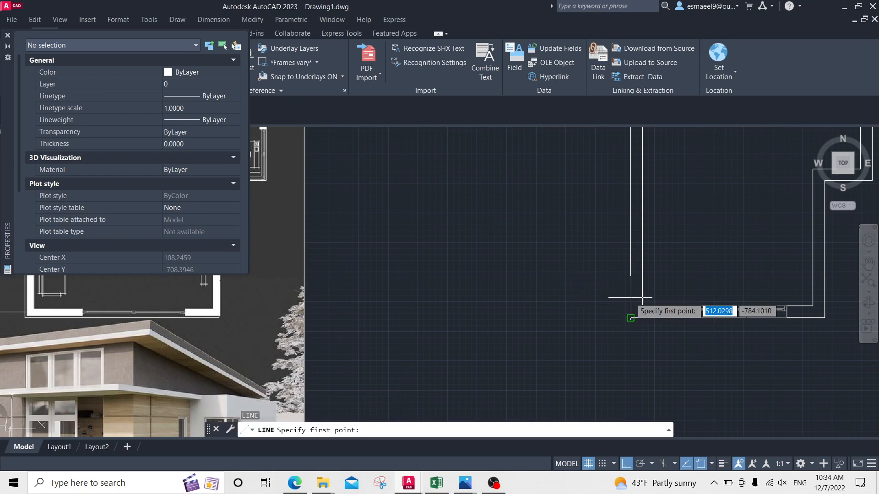
click(642, 306)
click(519, 315)
key(Escape)
Copy the horizontal guide line 200 upward along the left wall
click(590, 292)
click(571, 308)
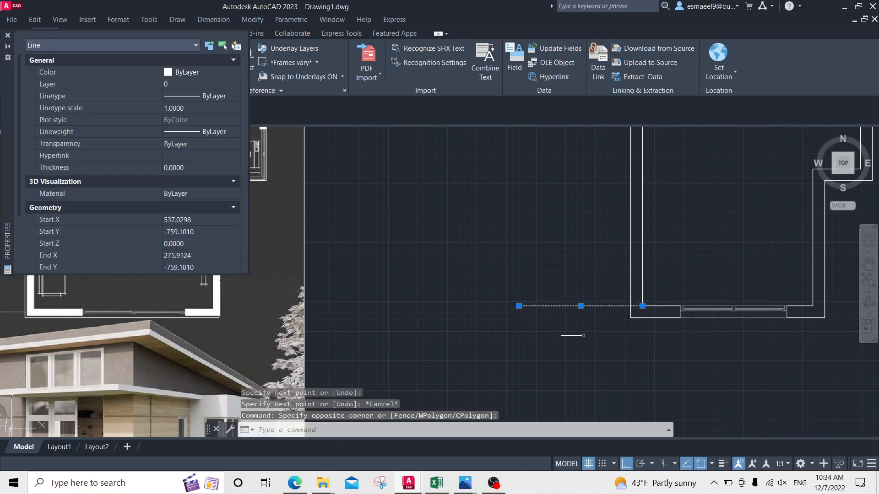
text(co)
key(Return)
click(582, 364)
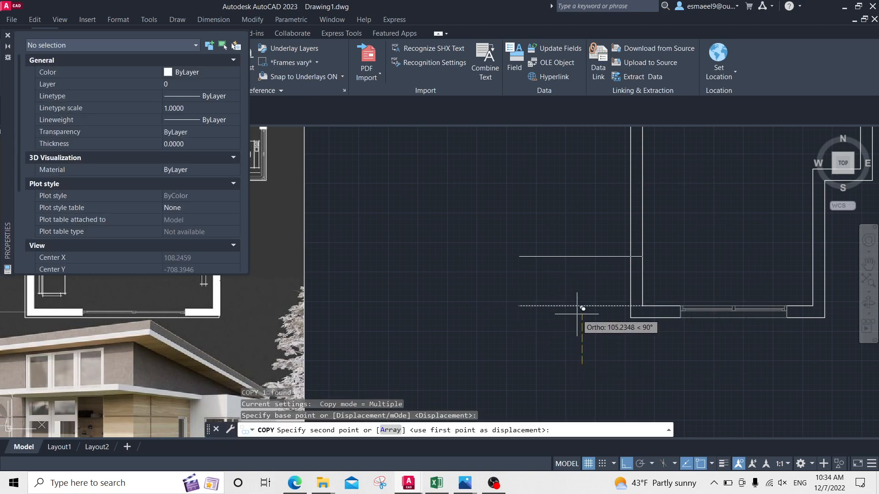
text(0)
key(Return)
middle_drag(562, 200, 533, 263)
key(Escape)
Examine the spacing of the left wall's windows on the reference plan
scroll(450, 298, down, 4)
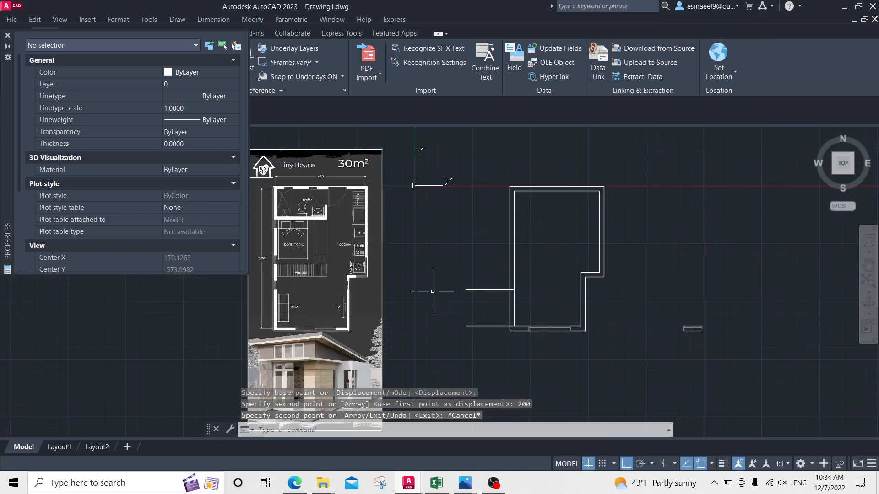
middle_drag(348, 280, 527, 274)
scroll(447, 253, up, 6)
key(Escape)
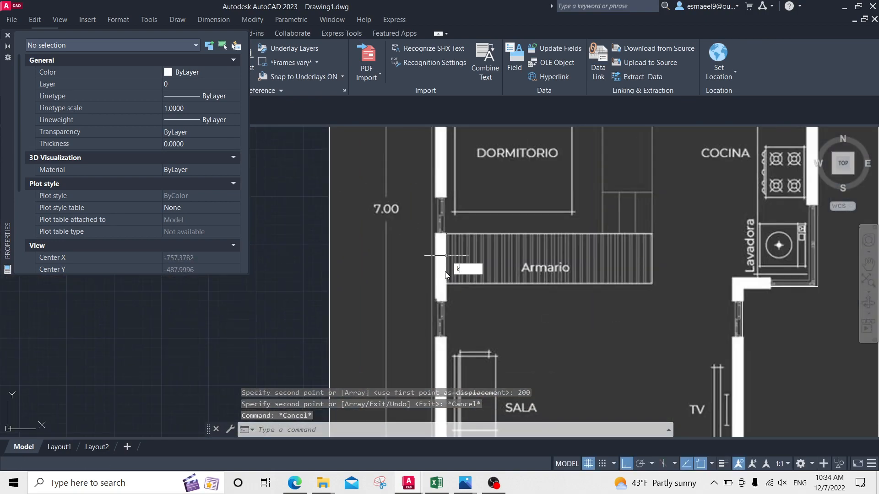
scroll(446, 256, down, 3)
key(Escape)
mouse_move(608, 257)
middle_down()
mouse_move(249, 260)
mouse_move(404, 265)
middle_up()
scroll(356, 271, up, 1)
key(Escape)
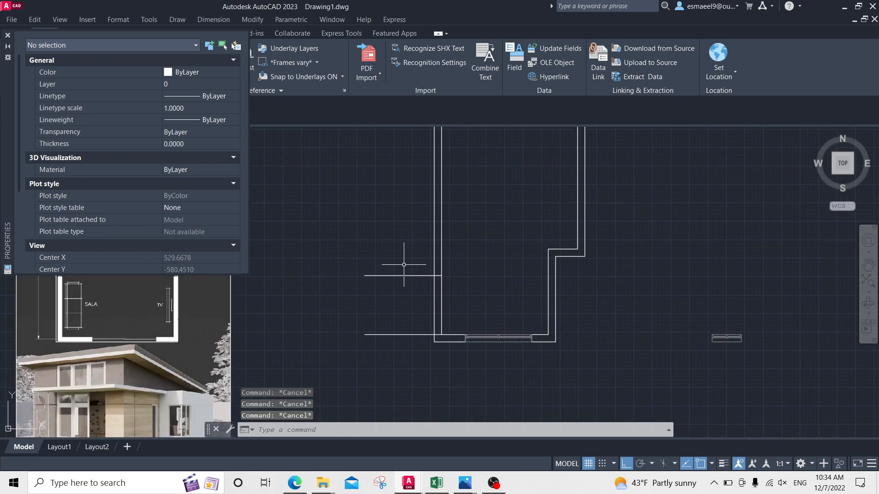
Copy the upper guide line 150 further upward along the left wall
click(403, 276)
click(358, 285)
text(co)
key(Return)
click(373, 284)
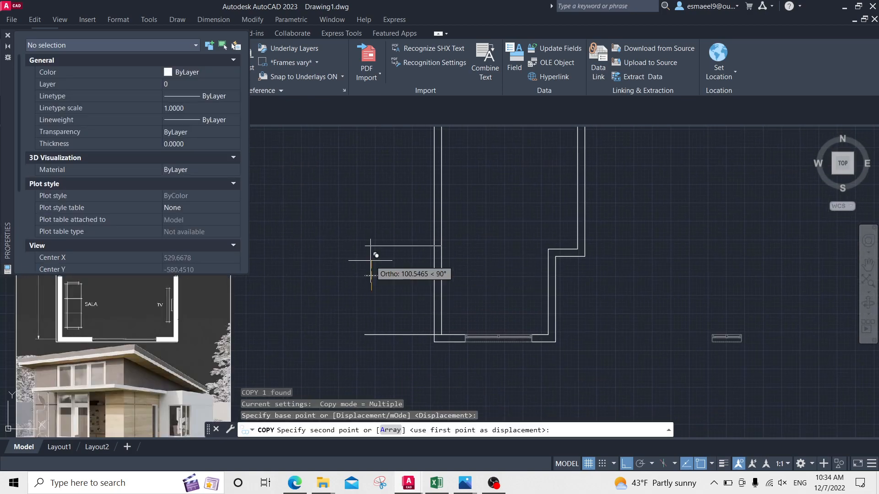
key(Return)
key(Escape)
mouse_move(514, 291)
middle_down()
mouse_move(541, 258)
mouse_move(423, 247)
middle_up()
middle_drag(539, 276, 436, 265)
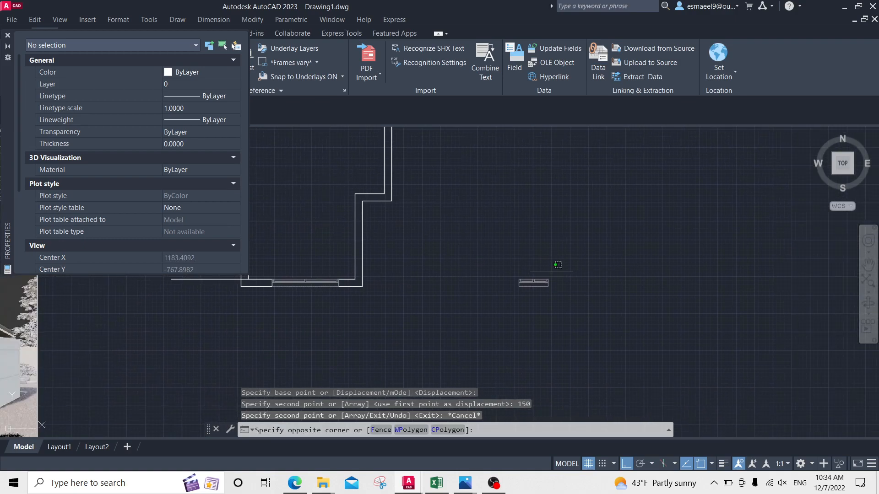
middle_drag(387, 281, 537, 296)
key(Escape)
scroll(409, 245, up, 2)
middle_drag(410, 245, 496, 312)
middle_drag(540, 276, 319, 196)
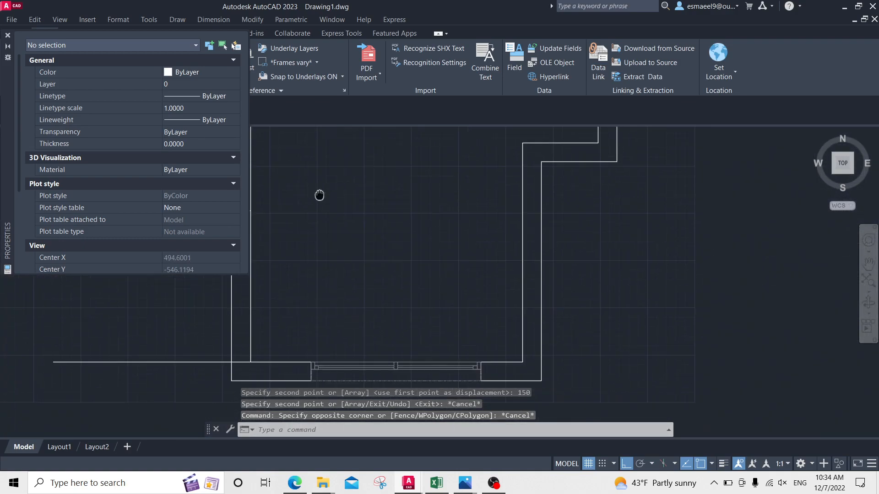
scroll(319, 196, down, 2)
click(561, 268)
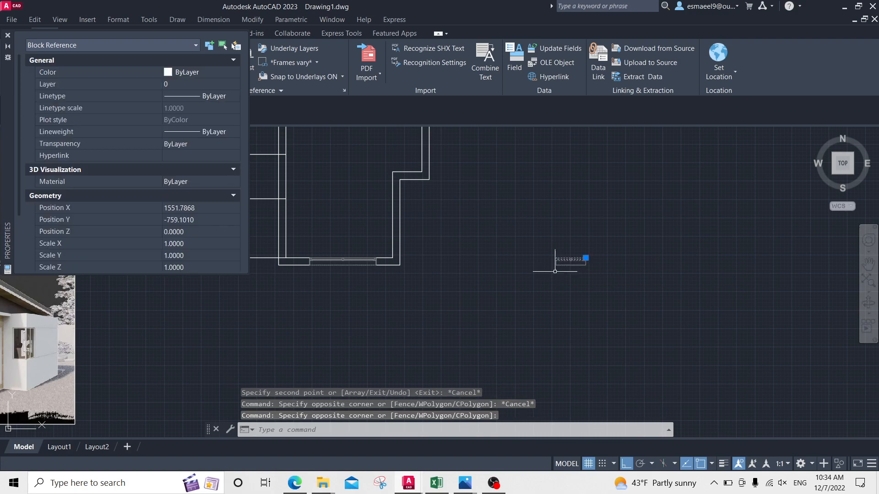
text(m)
key(Return)
click(586, 258)
scroll(582, 259, up, 2)
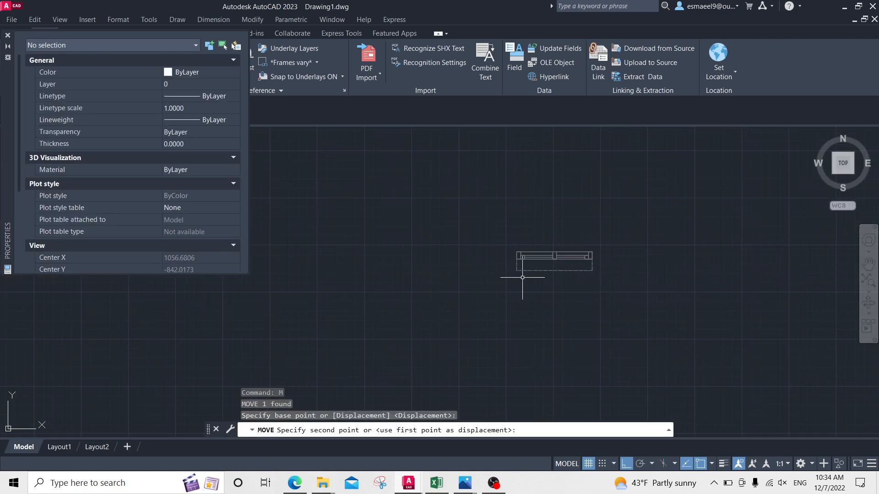
key(Escape)
Move the window block by its upper-right corner to where the middle guide line meets the left wall's inner face
click(589, 257)
text(m)
key(Return)
scroll(592, 249, up, 2)
click(589, 245)
scroll(446, 247, down, 2)
middle_drag(412, 228, 592, 320)
middle_drag(366, 303, 678, 372)
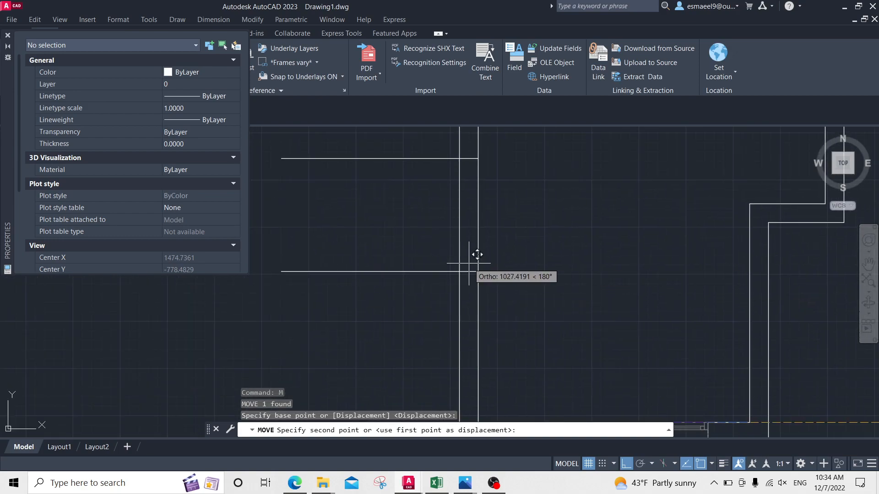
key(Escape)
Try to rotate the window block 90 degrees about its upper-right corner
scroll(463, 269, up, 2)
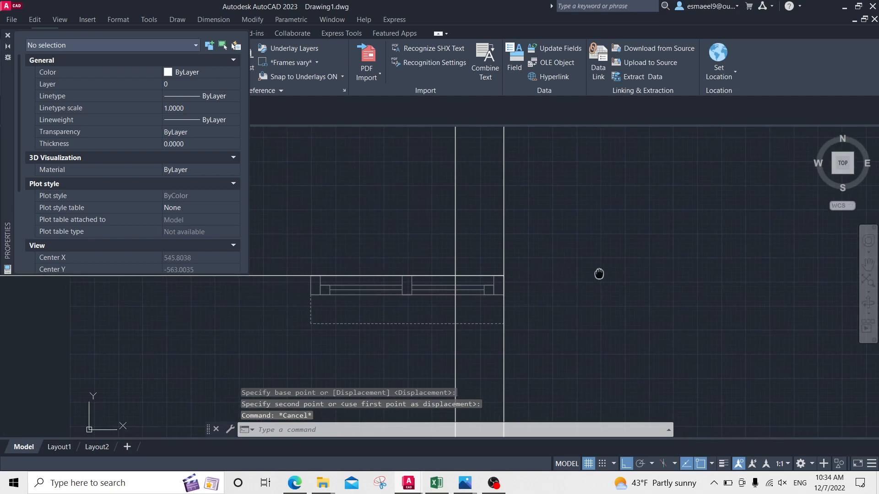
click(369, 292)
click(345, 348)
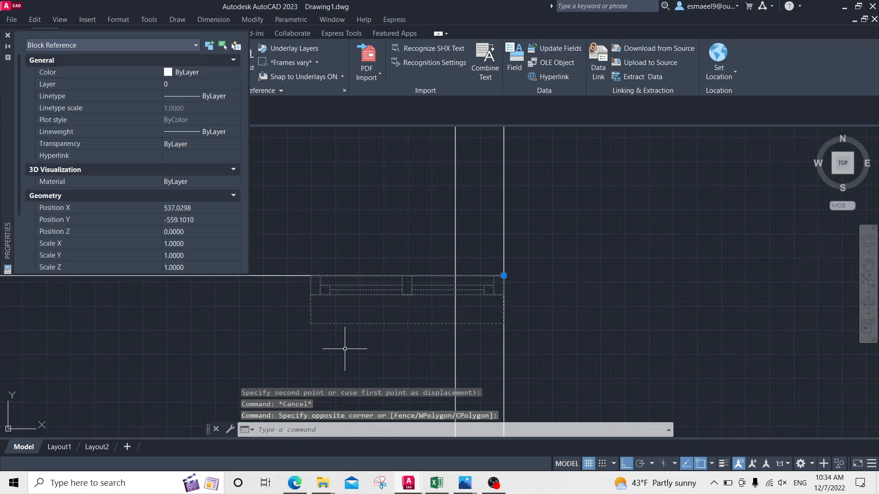
text(RO)
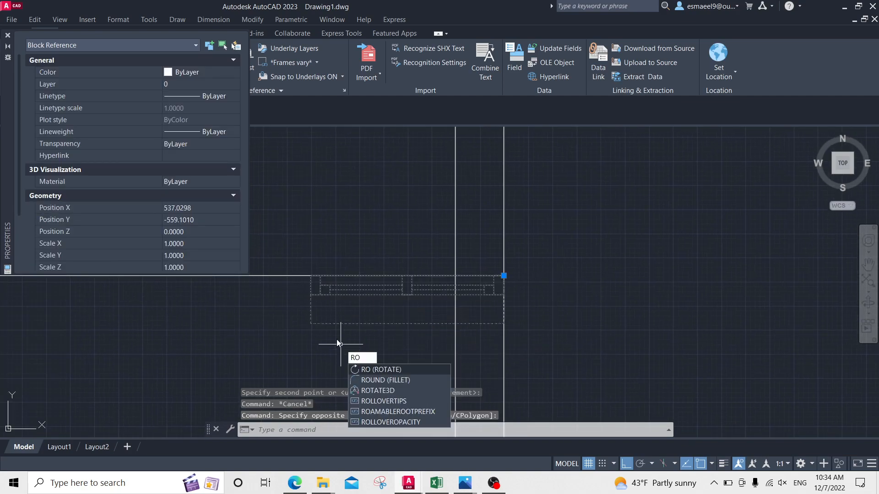
key(Return)
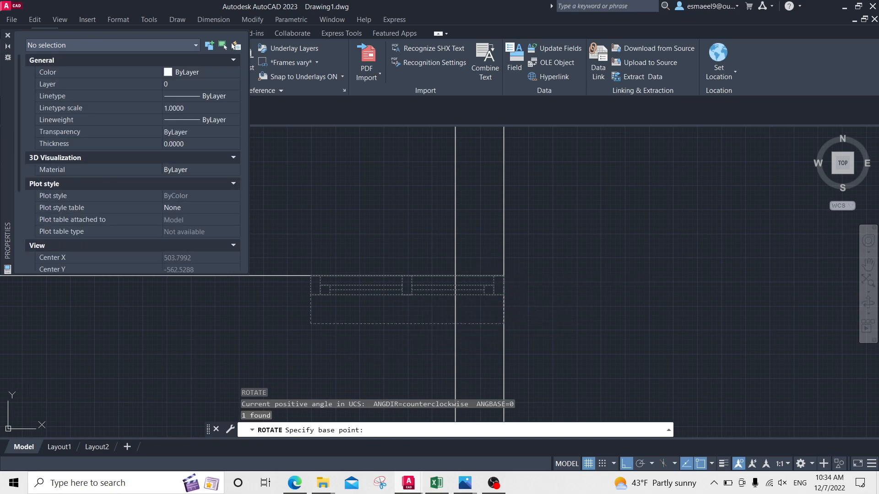
click(504, 276)
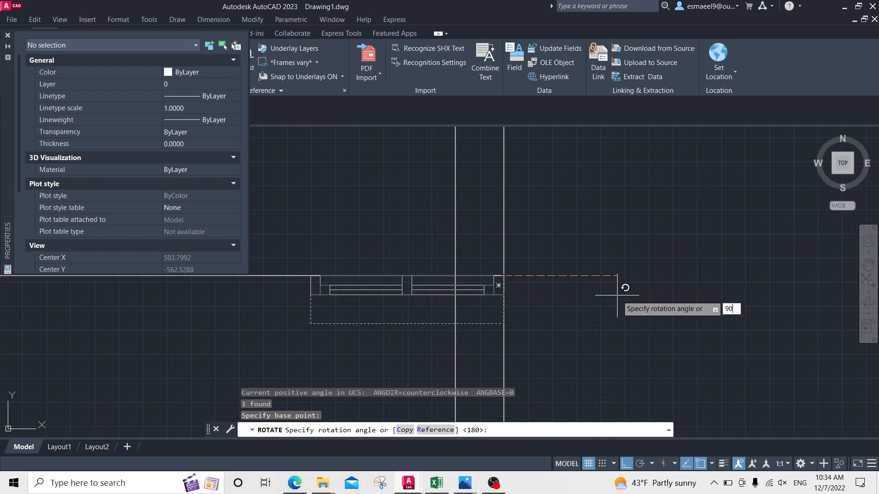
key(Return)
key(ctrl+z)
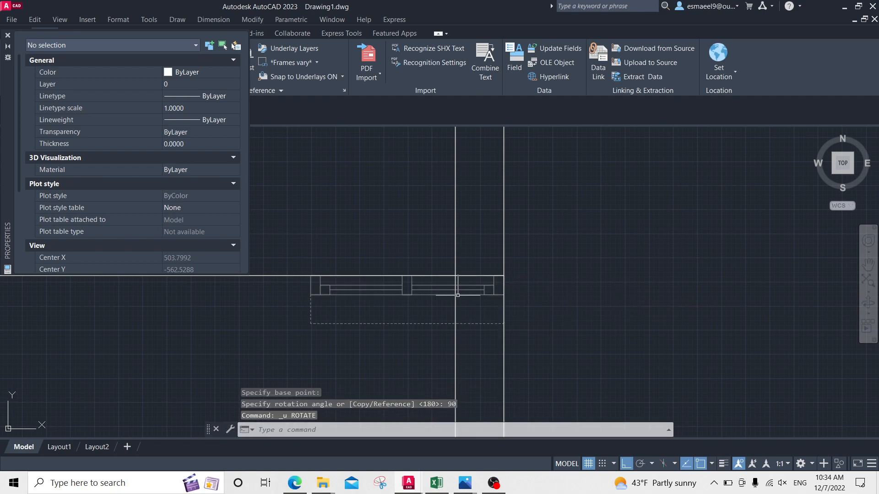
Rotate the window block 270 degrees about its upper-right corner so it runs upward along the left wall
click(412, 289)
text(ro)
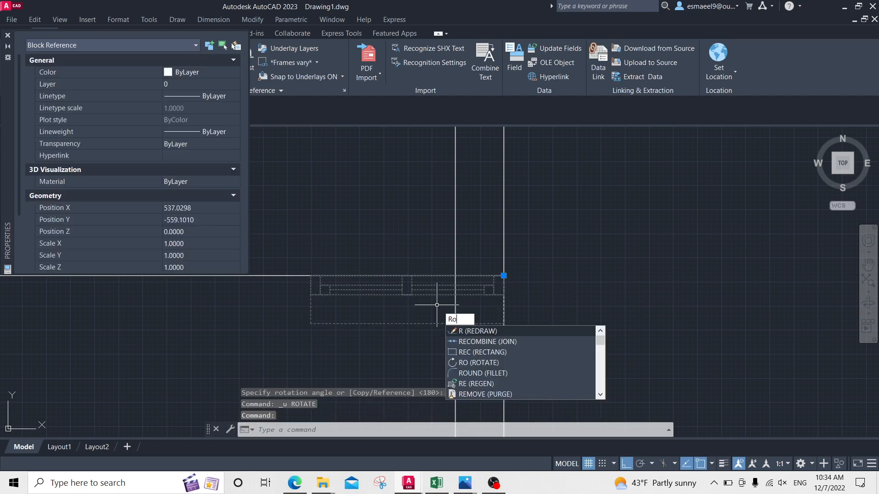
key(Return)
click(503, 276)
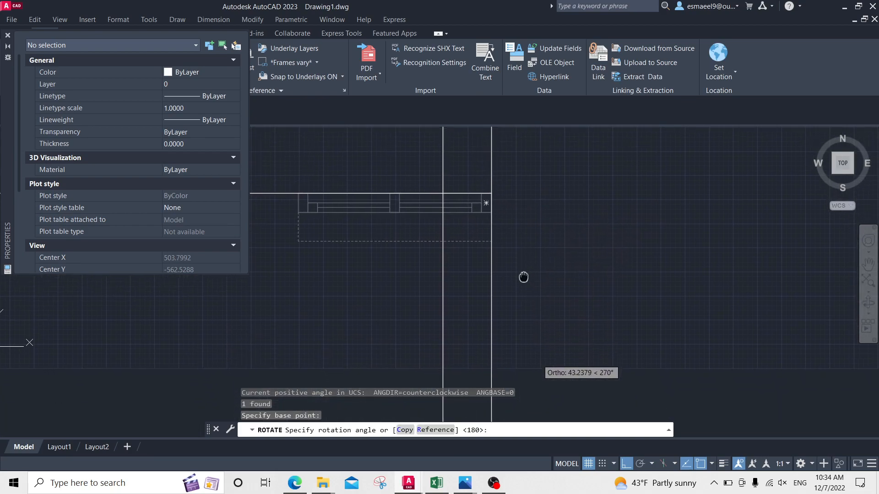
click(525, 334)
mouse_move(557, 233)
middle_down()
mouse_move(545, 267)
mouse_move(515, 297)
middle_up()
key(Escape)
key(Escape)
key(Escape)
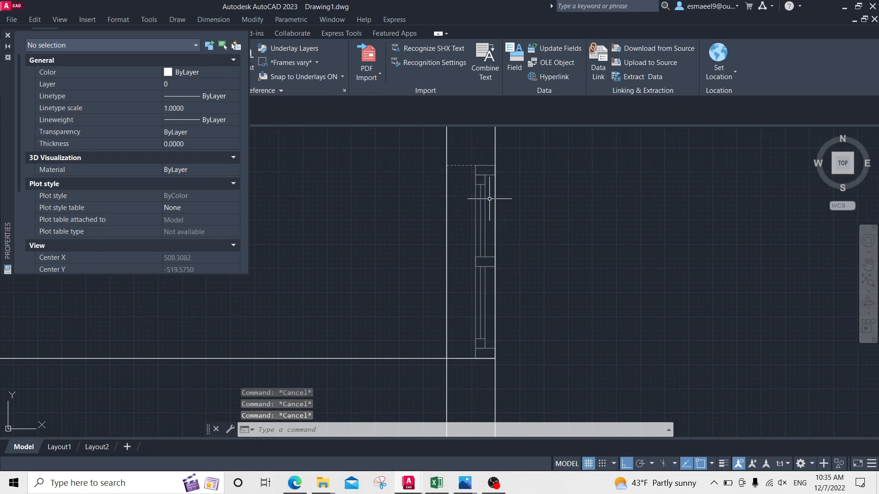
Move the upright window block about 80 units horizontally into the free space inside the left wall
scroll(476, 206, down, 2)
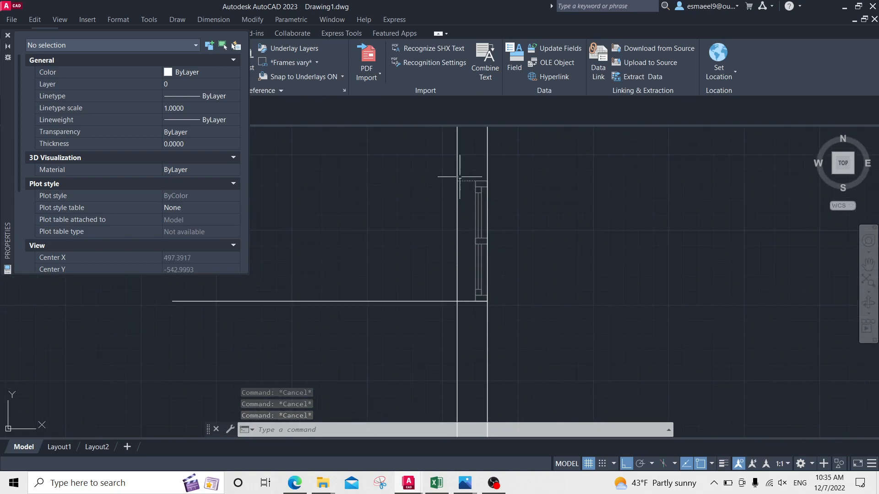
click(473, 207)
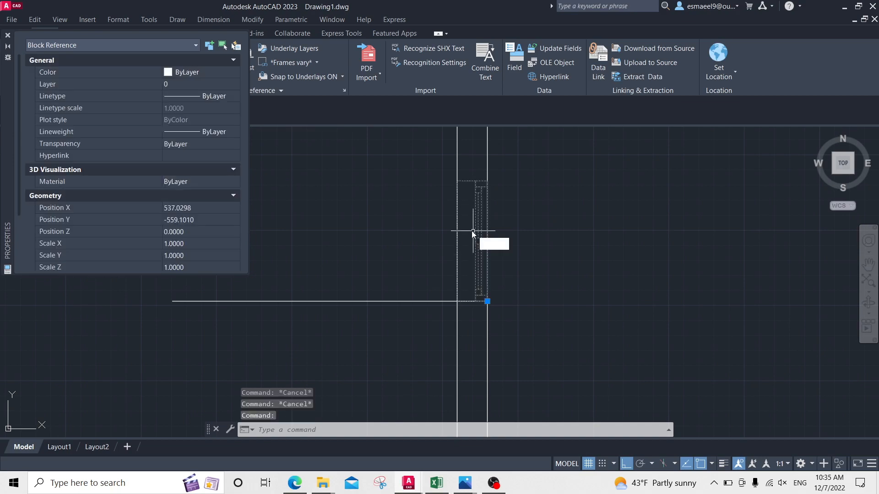
text(M)
key(Return)
click(484, 244)
key(Escape)
key(Escape)
Copy the guide line at the window block's lower end 100 upward across the left wall
click(412, 270)
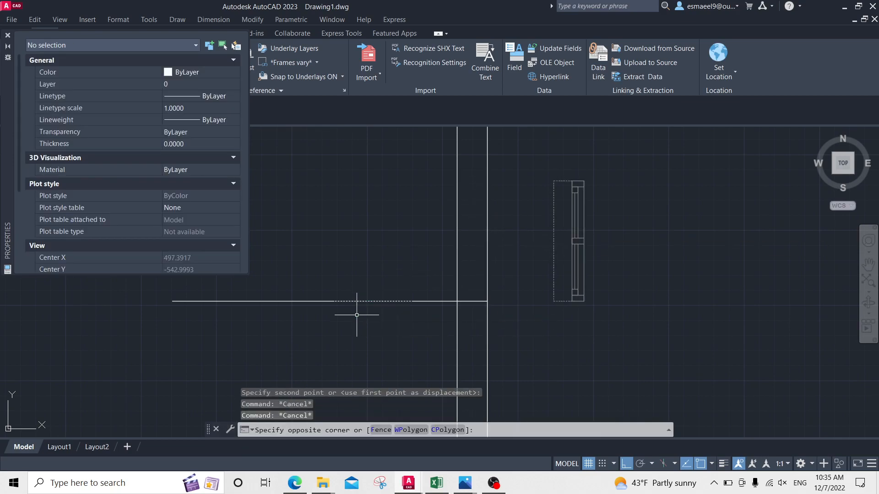
click(356, 315)
text(c)
key(Return)
click(424, 292)
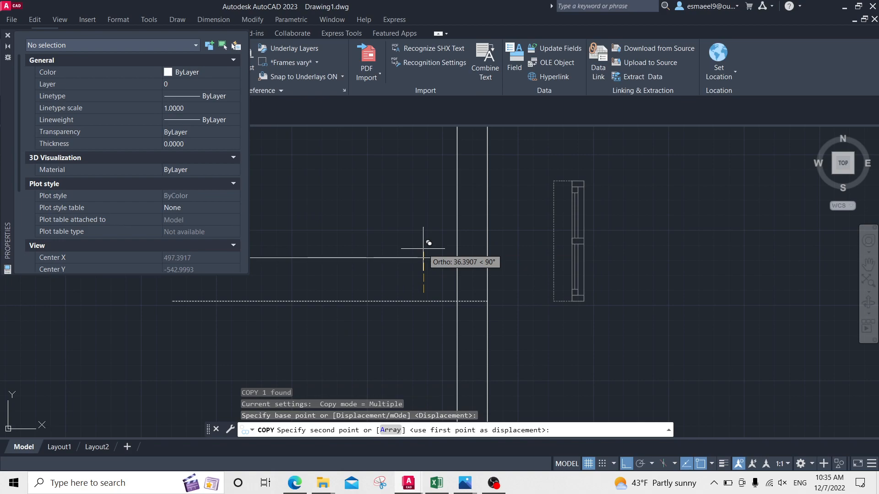
click(436, 295)
key(Escape)
key(Escape)
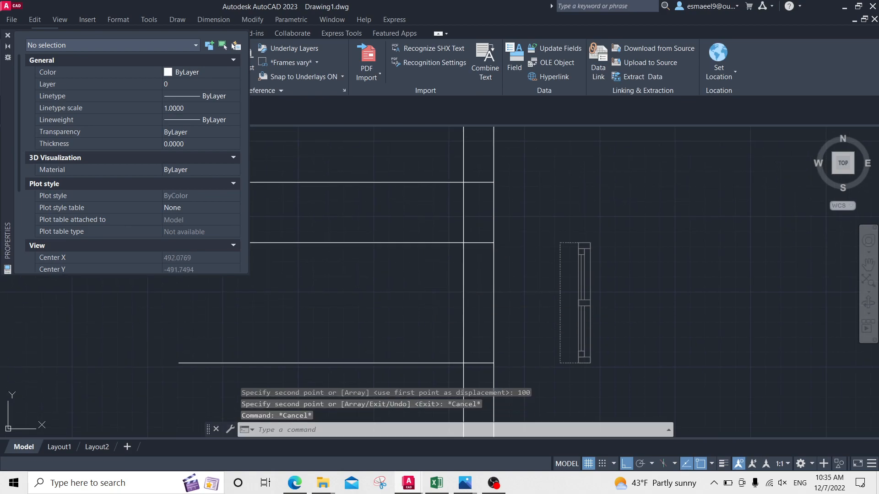
Trim both left wall lines between the two guide lines to cut the window opening
middle_drag(442, 220, 438, 230)
key(Return)
key(Escape)
key(Escape)
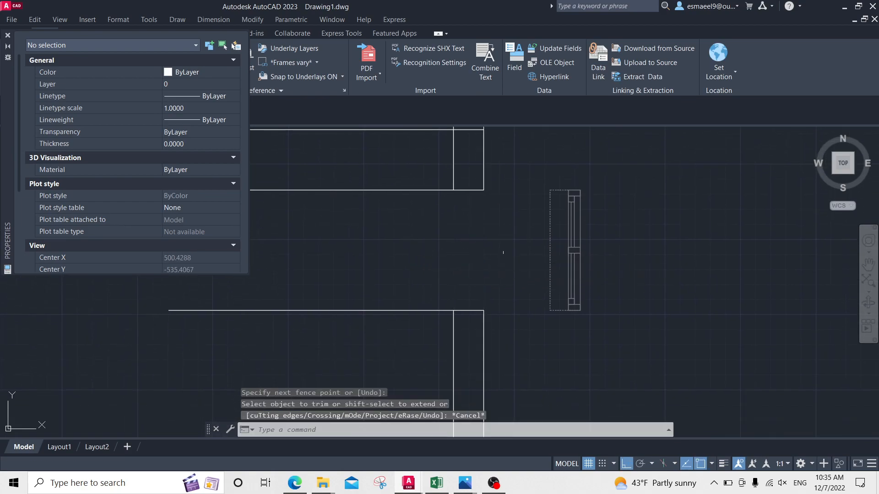
click(541, 178)
click(537, 224)
text(m)
key(Return)
click(572, 306)
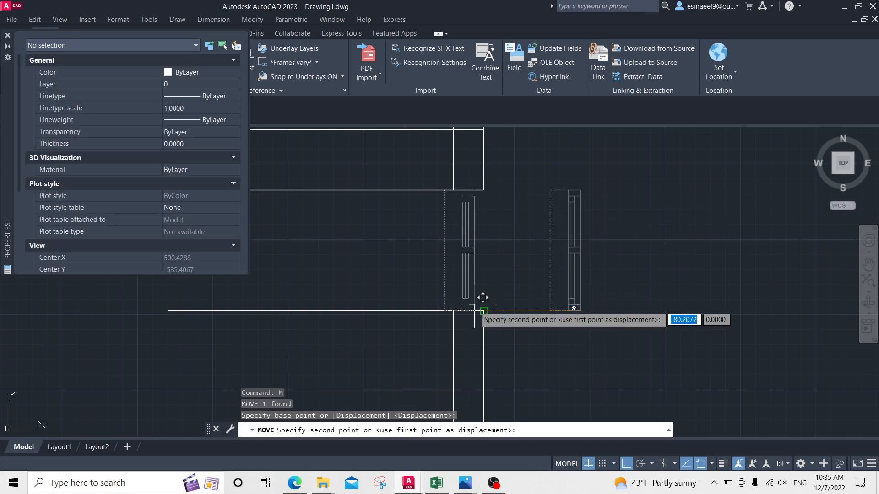
key(Escape)
Move the window block horizontally into the left wall opening, aligning its lower-right corner with the opening's lower inner corner
click(579, 302)
scroll(575, 305, up, 4)
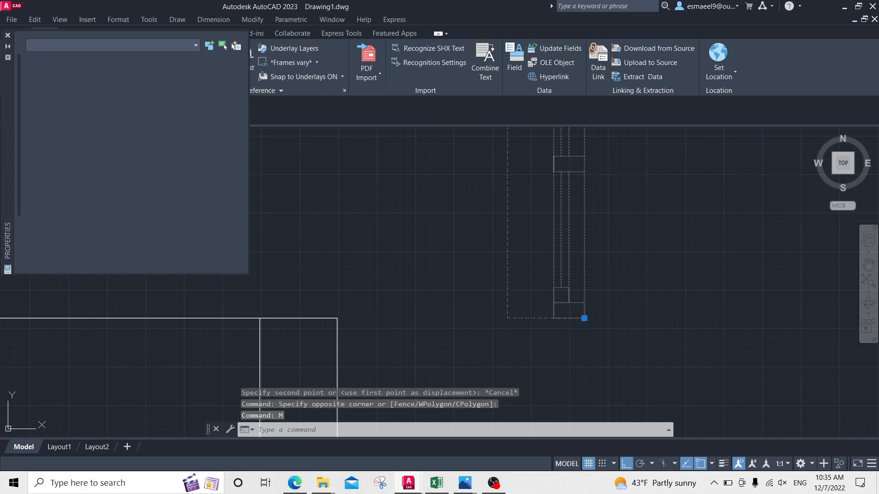
text(m)
key(Return)
click(569, 311)
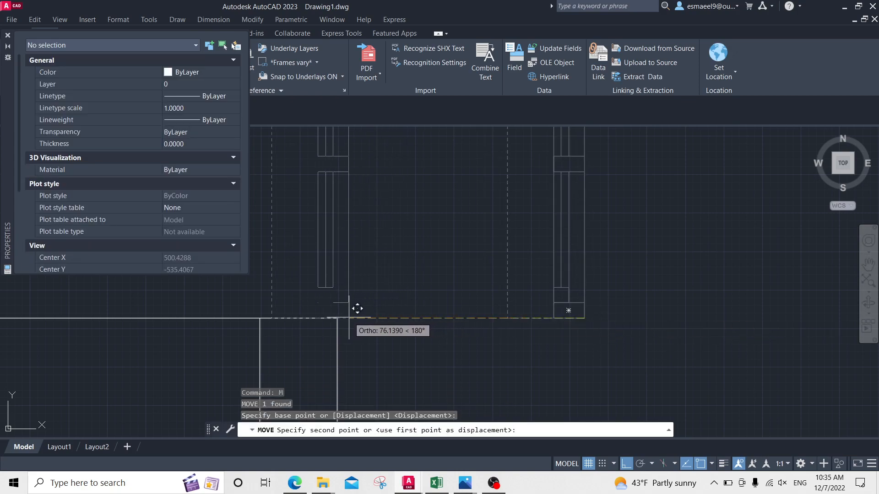
key(Escape)
Move the uppermost guide line on the left wall 50 upward
middle_drag(392, 298, 442, 300)
scroll(437, 259, down, 5)
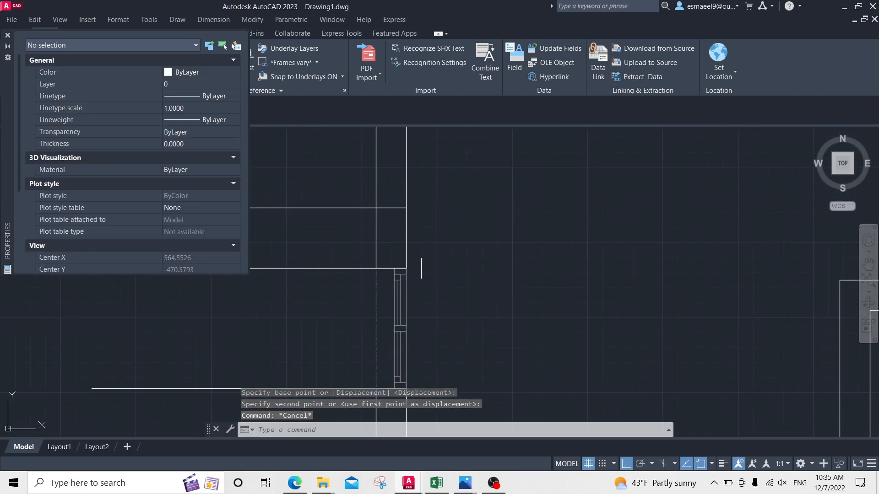
key(Escape)
middle_drag(422, 262, 616, 247)
scroll(568, 262, down, 4)
scroll(549, 264, up, 2)
click(624, 253)
click(587, 268)
scroll(606, 248, up, 2)
text(m)
key(Return)
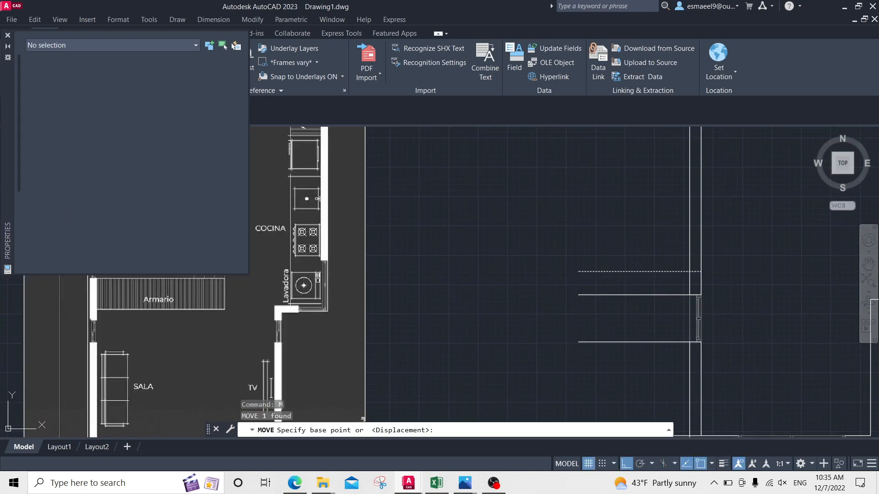
click(616, 243)
text(50)
key(Return)
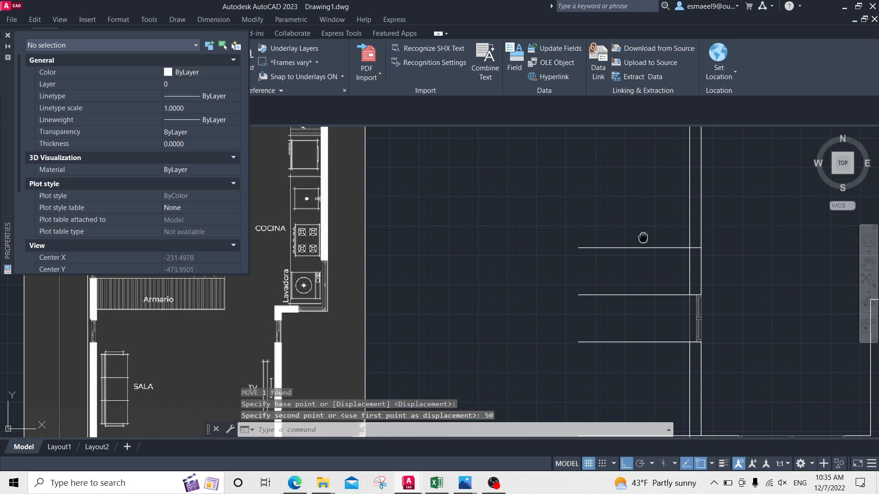
Copy the uppermost guide line 100 upward along the left wall
middle_drag(660, 221, 623, 229)
key(Escape)
key(Escape)
click(624, 229)
click(571, 265)
text(co)
key(Return)
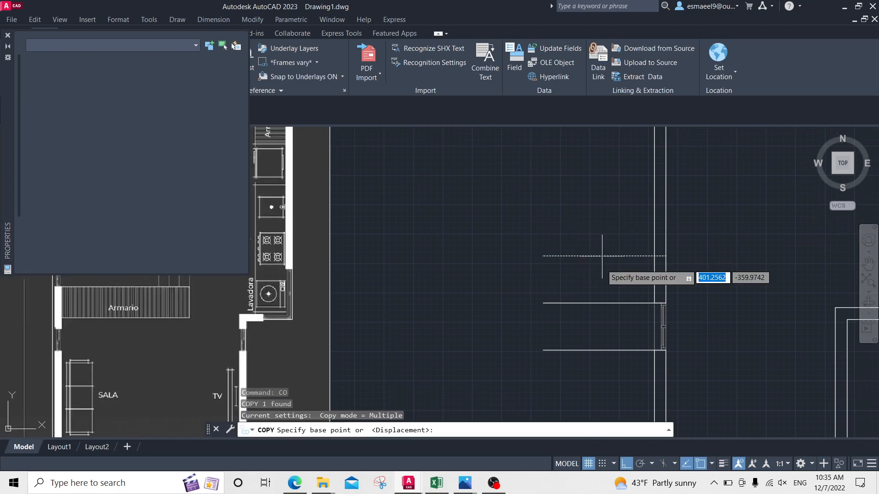
click(604, 256)
text(10)
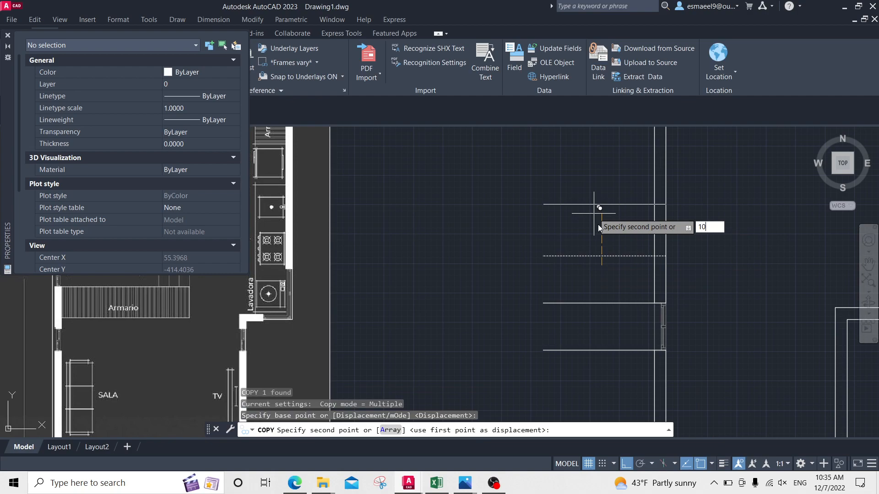
text(0)
key(Return)
middle_drag(618, 224, 595, 220)
key(Escape)
key(Escape)
key(Escape)
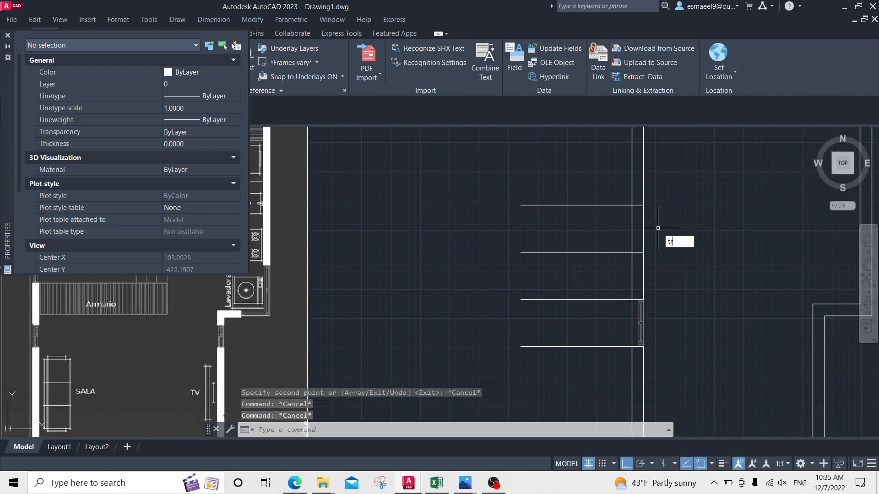
Trim the guide lines outside the left wall and the wall lines between the two upper guides to form a second opening
text(tr)
key(Return)
click(582, 174)
key(Return)
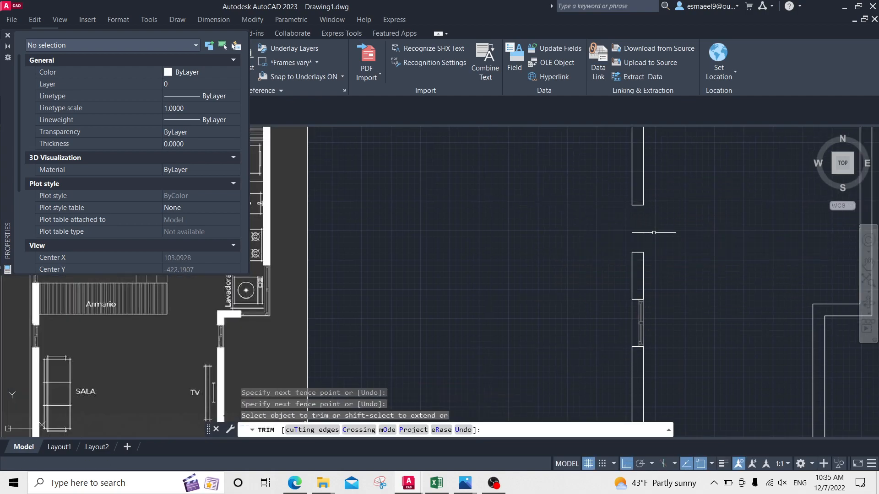
key(Escape)
middle_drag(660, 239, 542, 186)
key(Escape)
click(514, 271)
text(vo)
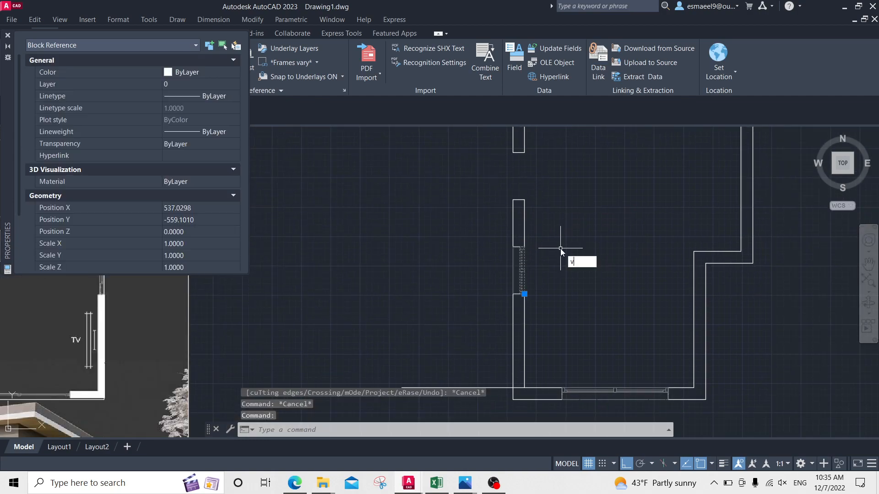
key(Return)
scroll(551, 272, up, 1)
key(Escape)
Copy the left wall's window block from its lower-right corner to the upper opening's lower inner corner
click(505, 294)
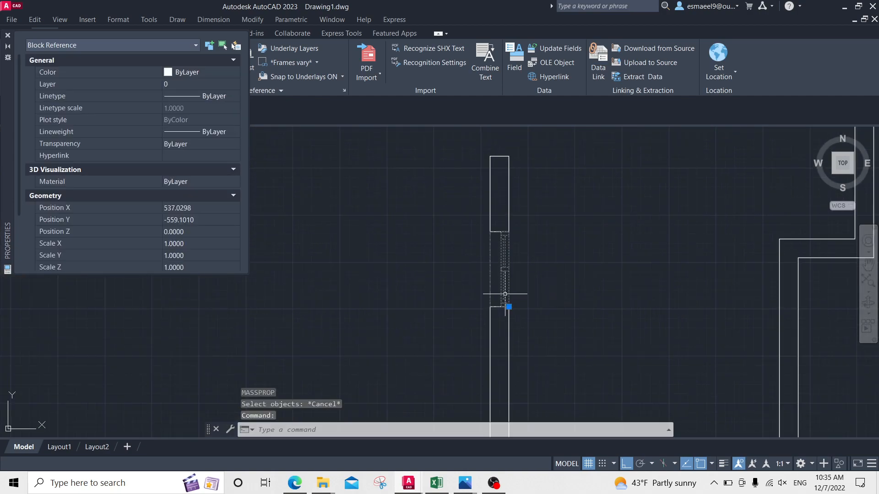
key(Return)
click(509, 307)
middle_drag(537, 172, 538, 248)
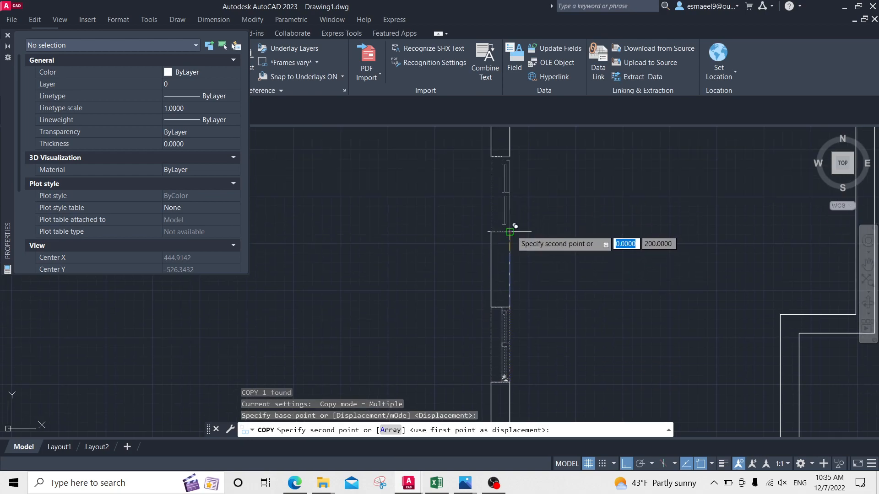
click(509, 232)
key(Escape)
Check the copied window's fit and examine the windows along the bathroom's top wall on the reference plan
scroll(556, 227, down, 2)
scroll(522, 214, up, 4)
middle_drag(515, 225, 395, 337)
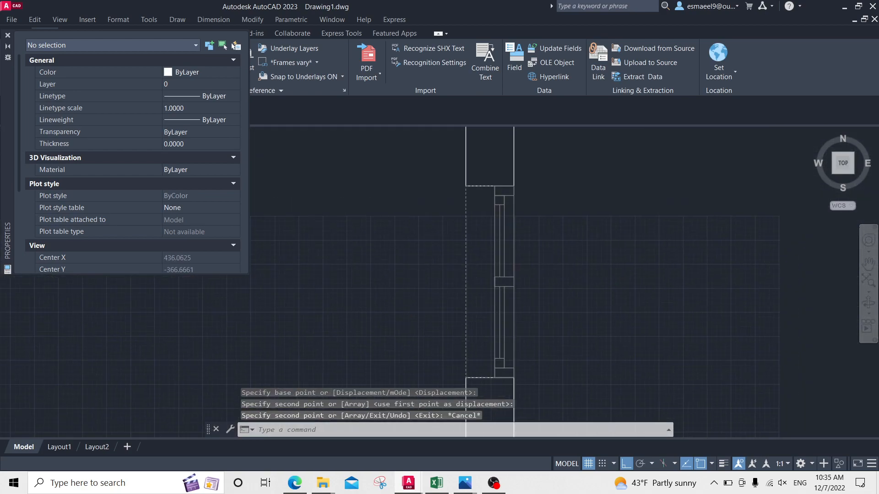
scroll(484, 170, down, 4)
middle_drag(471, 245, 627, 316)
middle_drag(627, 205, 583, 220)
middle_drag(287, 185, 369, 195)
scroll(369, 196, up, 2)
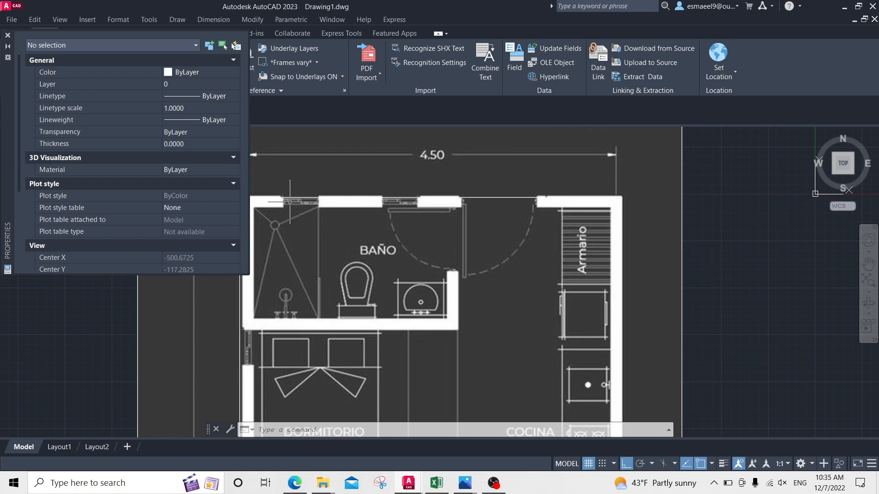
scroll(396, 210, down, 2)
scroll(398, 214, up, 2)
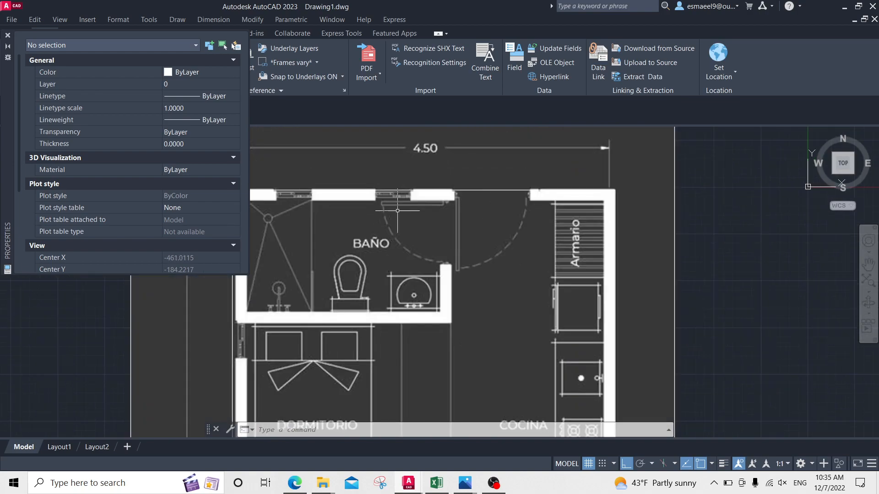
scroll(365, 192, down, 3)
scroll(351, 207, up, 2)
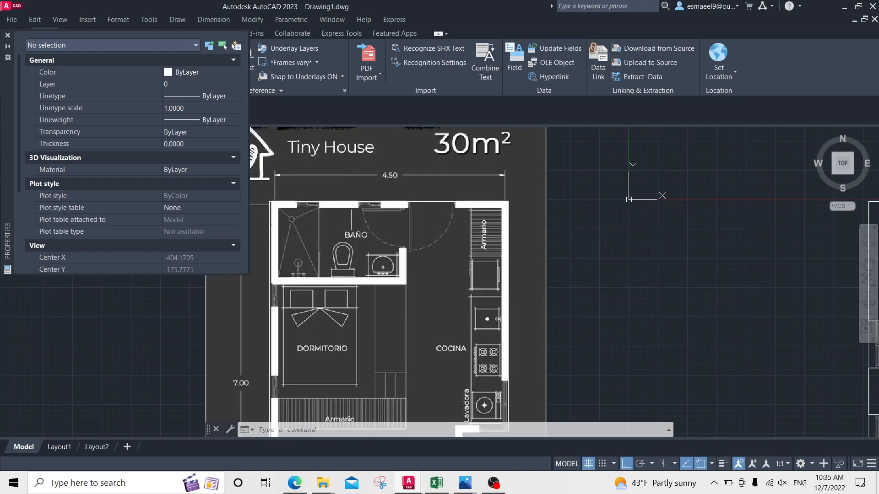
Copy the upper window block of the left wall straight up to just above the building's upper-left corner
middle_drag(643, 258, 316, 201)
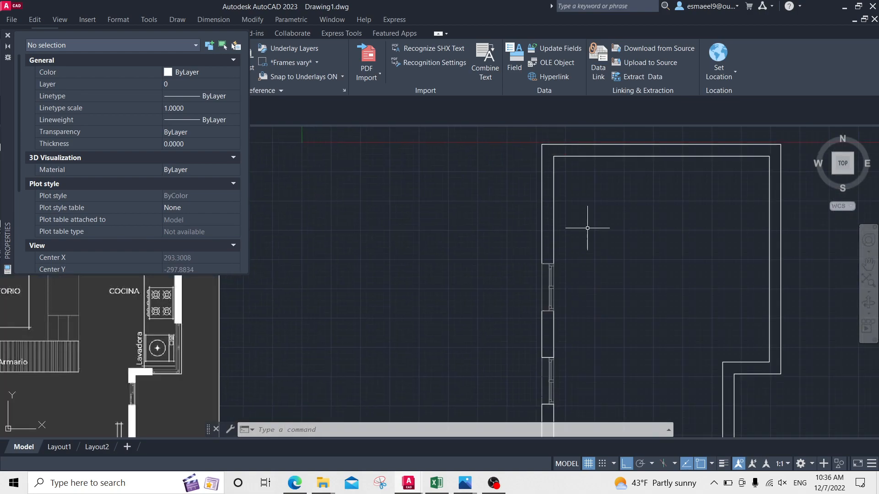
click(550, 288)
text(cp)
key(space)
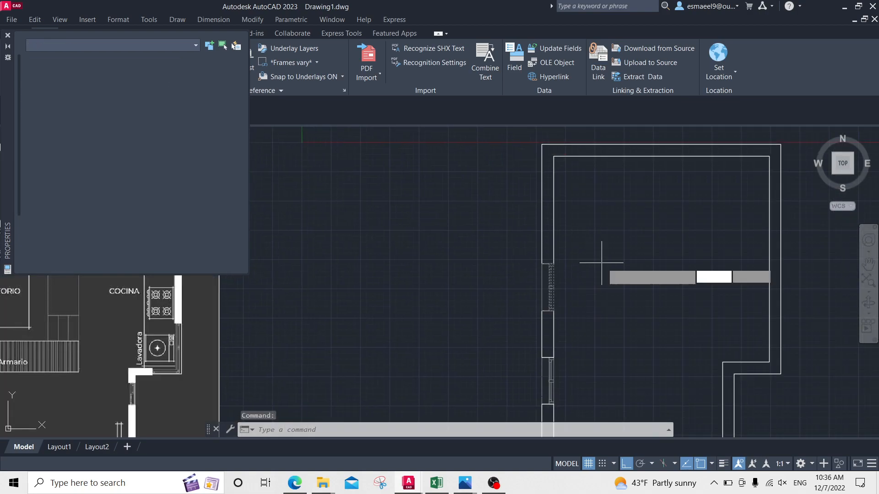
middle_drag(605, 237, 556, 342)
click(558, 349)
click(568, 181)
key(Escape)
Move the copied window block straight up, clear of the building's upper-left corner
click(515, 197)
click(504, 203)
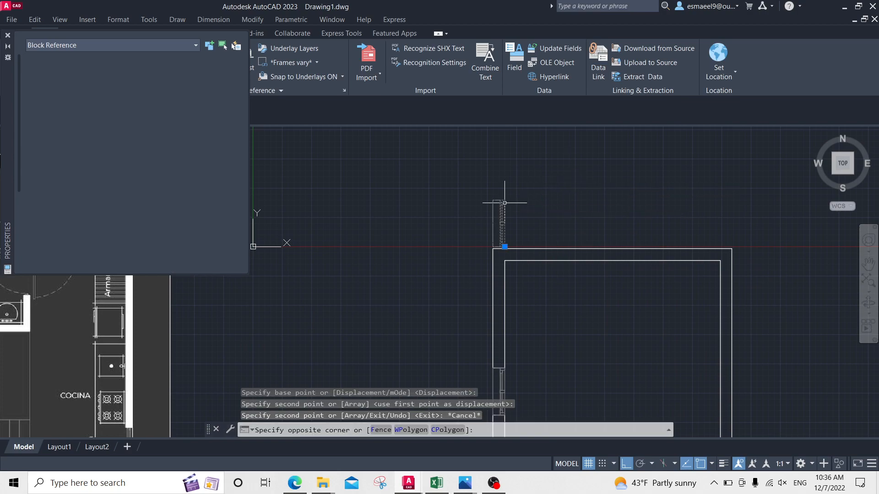
text(m)
key(space)
click(553, 191)
click(553, 164)
key(Escape)
Rotate the window block above the building by 270° so it lies horizontally
click(522, 185)
click(471, 208)
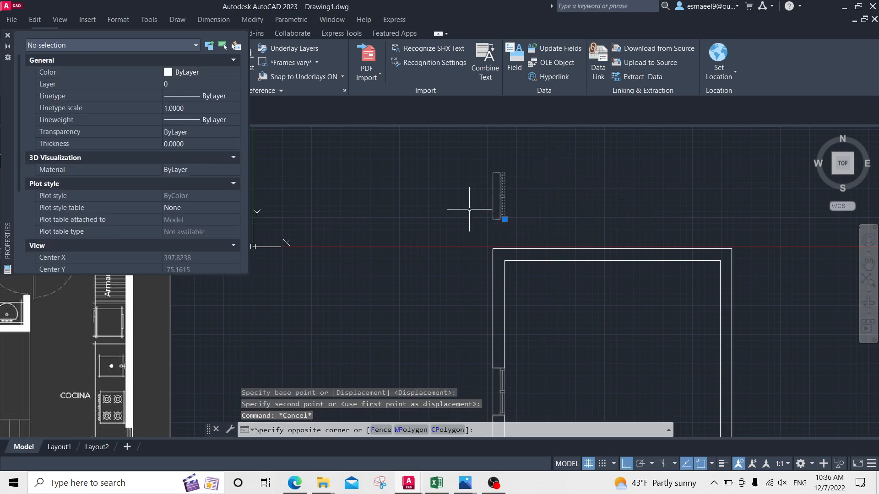
text(ro)
key(space)
click(552, 188)
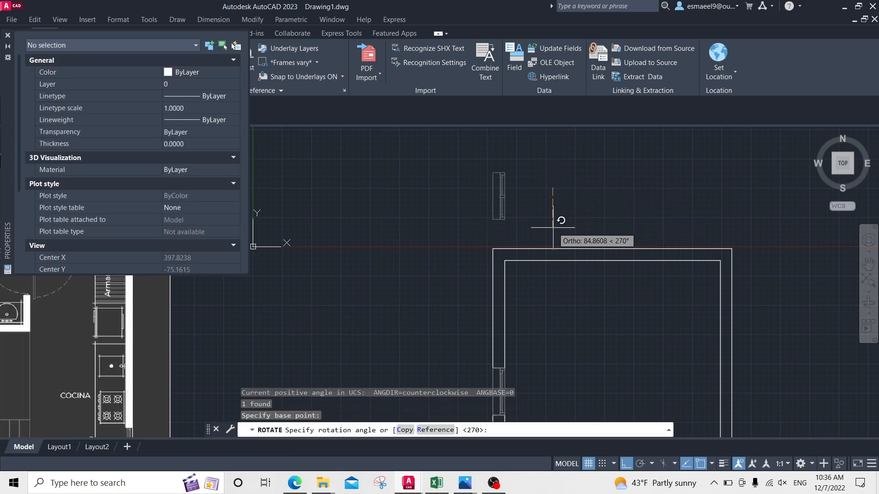
click(553, 229)
middle_drag(602, 203, 671, 185)
scroll(578, 227, down, 2)
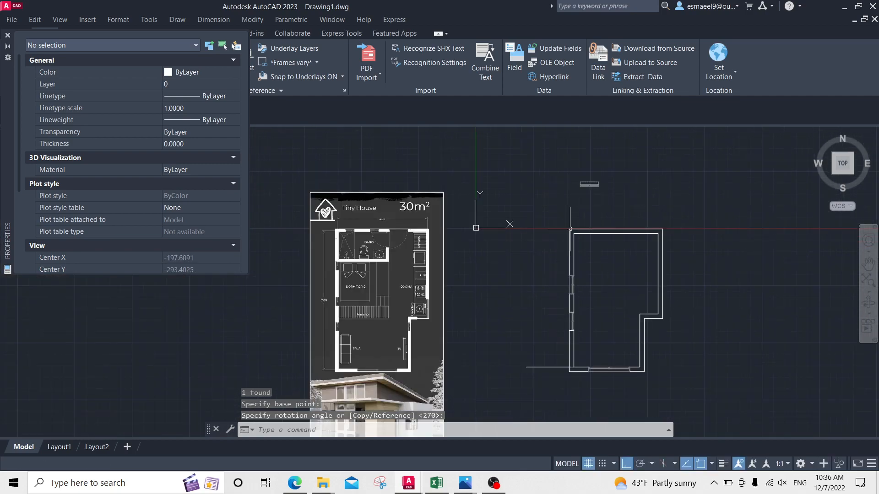
scroll(599, 230, up, 2)
key(Escape)
Draw a vertical guide line about 108 units long upward from the building's outer upper-left corner
text(l)
key(space)
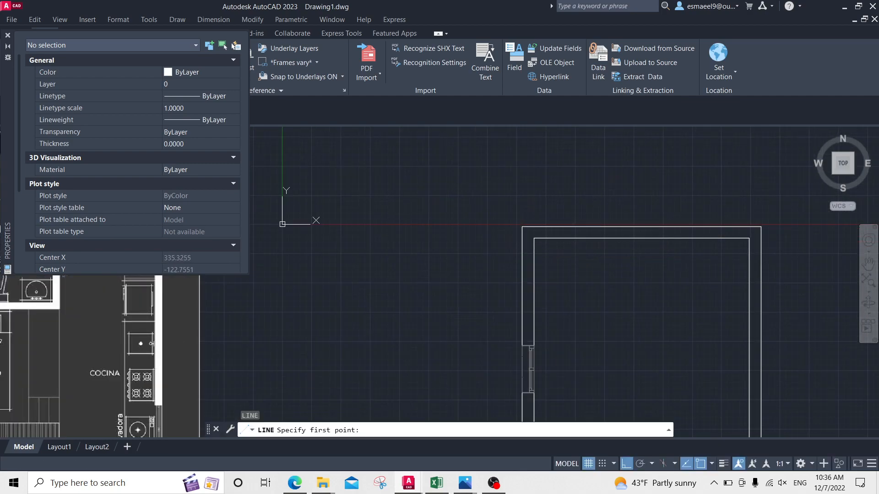
click(521, 227)
click(522, 175)
key(Escape)
Copy the vertical corner guide 150 units to the right along the top wall
click(575, 168)
click(467, 199)
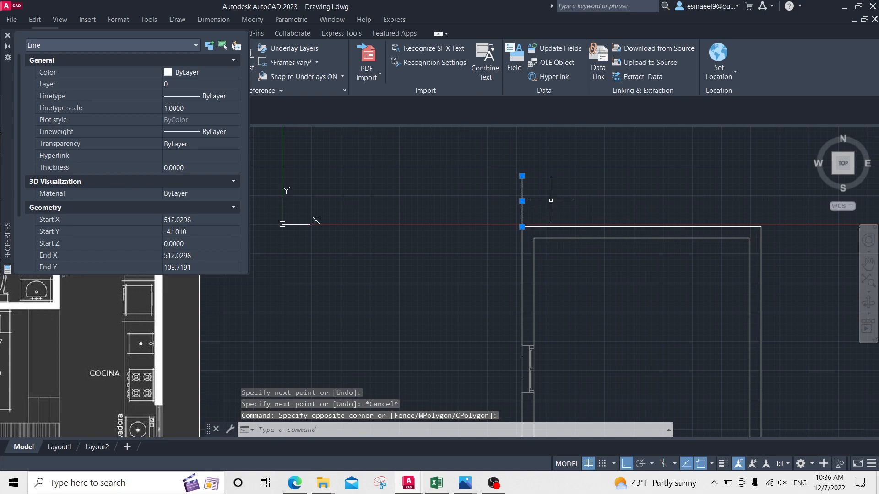
text(co)
key(space)
click(554, 200)
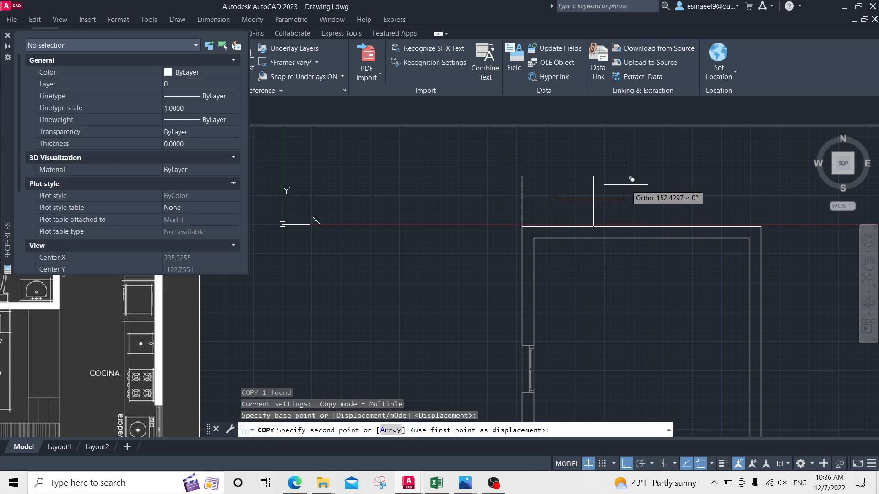
text(150)
key(space)
key(Escape)
middle_drag(593, 247, 500, 283)
key(Escape)
key(Escape)
key(Escape)
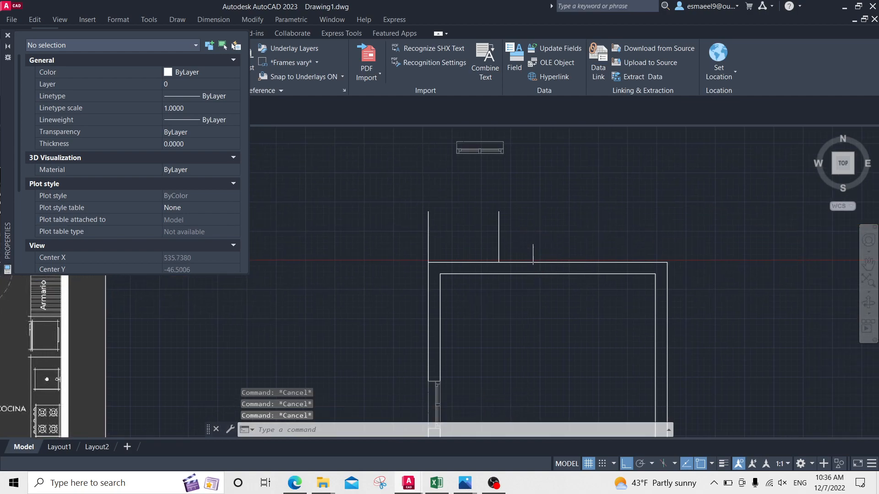
Move the copied guide line straight down so it crosses both lines of the top wall
click(532, 246)
click(481, 237)
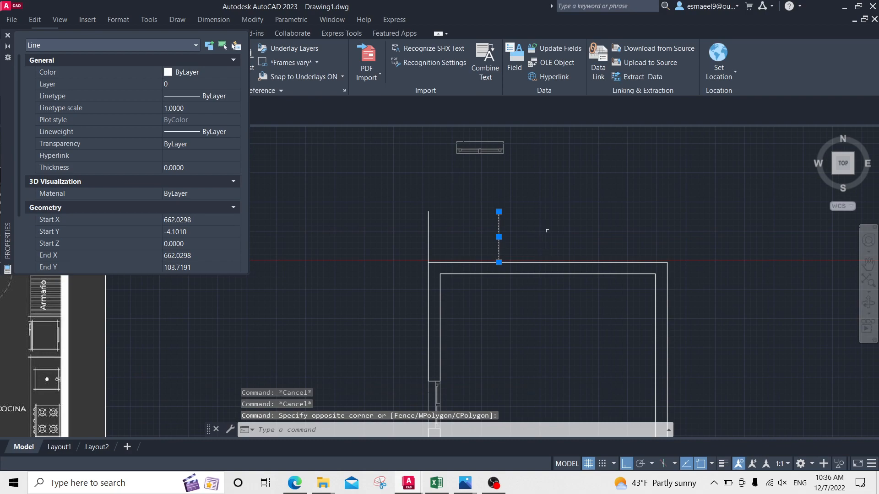
text(m)
key(space)
click(556, 204)
click(555, 230)
key(Escape)
key(Escape)
Copy the guide crossing the top wall to the right by the window block's width
click(526, 233)
click(483, 243)
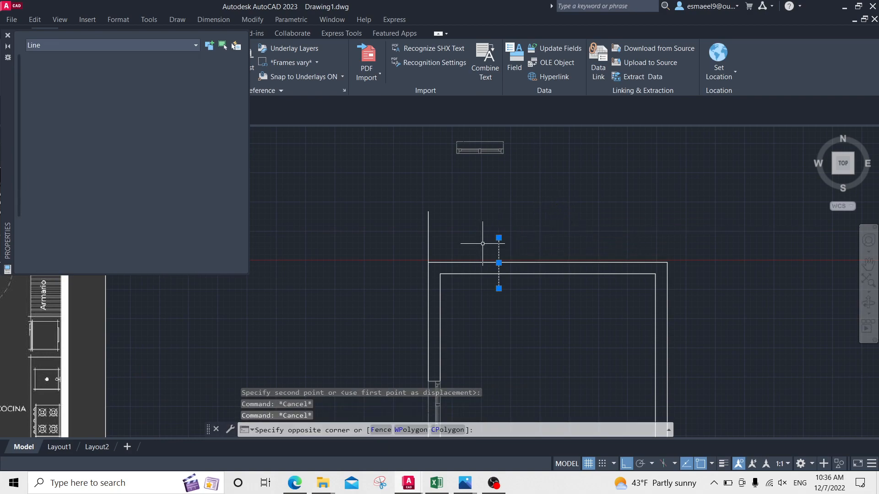
text(co)
key(space)
click(544, 206)
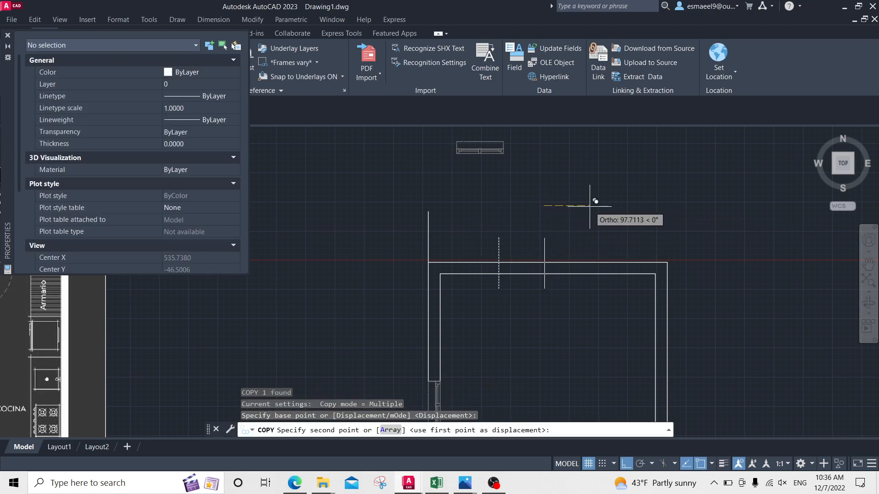
click(591, 268)
key(Escape)
key(Escape)
key(Escape)
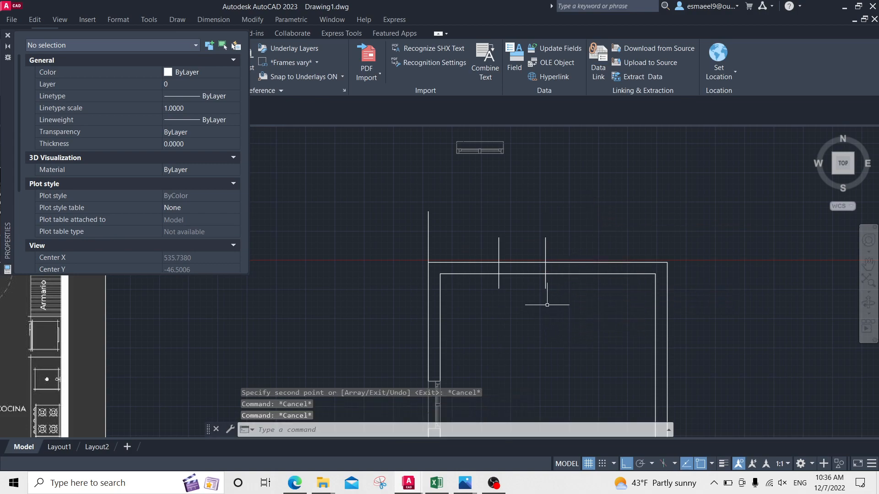
Trim the guides and the top wall lines between them to form an opening, and delete the leftover corner guide
text(tr)
key(space)
mouse_move(576, 287)
mouse_down()
mouse_move(491, 281)
mouse_move(530, 250)
mouse_move(486, 245)
mouse_up()
key(Escape)
key(Escape)
click(487, 229)
click(392, 230)
key(Delete)
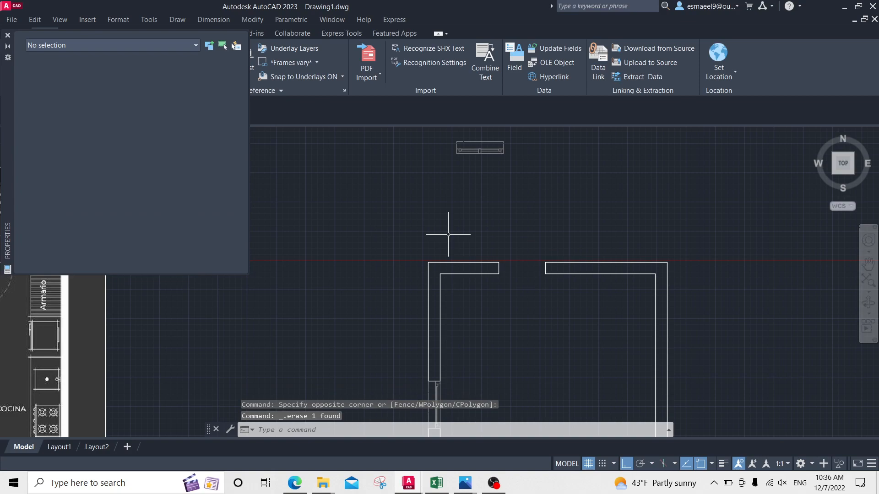
Move the horizontal window block by its upper-left corner to the outer left corner of the top wall's opening
click(442, 144)
click(492, 194)
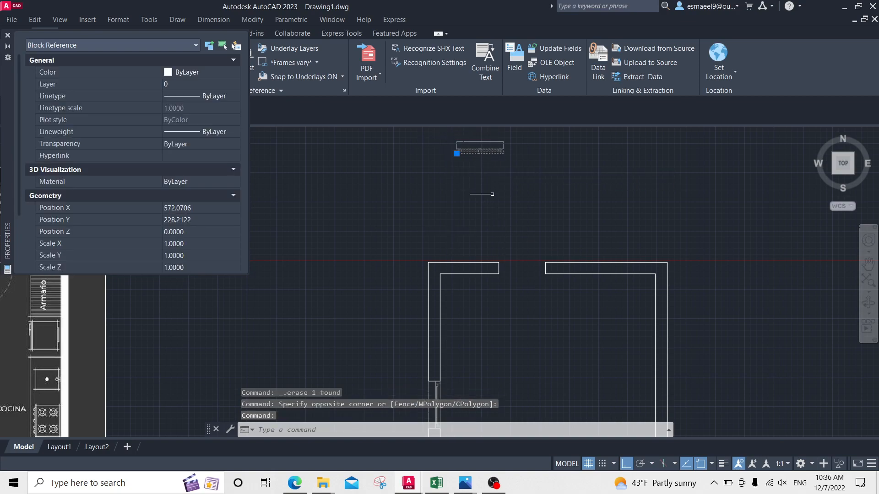
text(m)
key(space)
scroll(460, 159, up, 1)
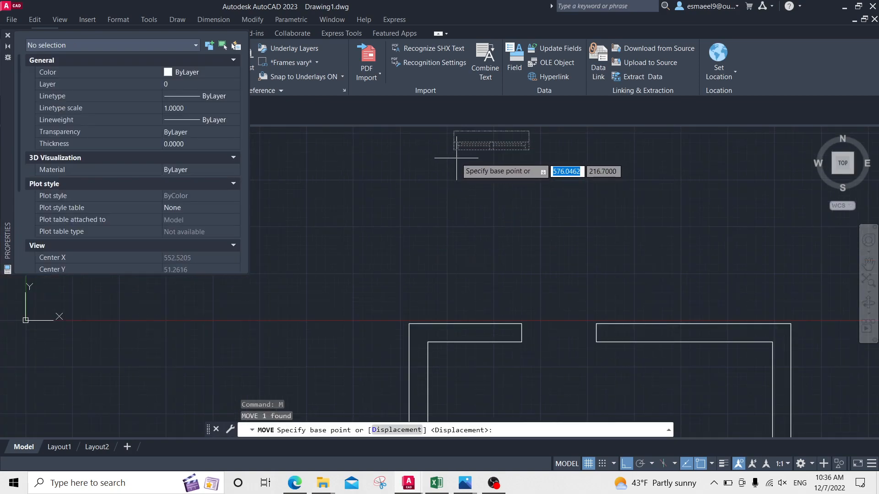
click(454, 132)
click(523, 324)
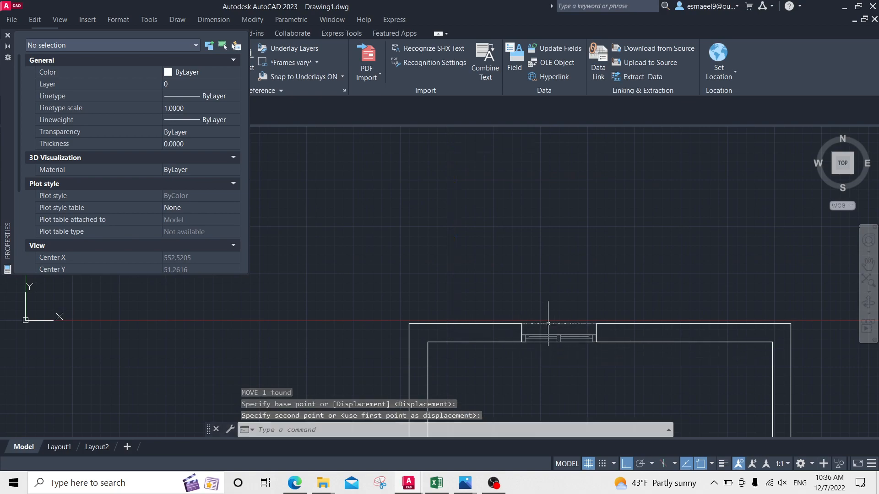
key(Escape)
Compare the top wall's window with the reference plan and close the Properties palette
scroll(588, 271, down, 2)
middle_drag(570, 313, 496, 252)
mouse_move(476, 301)
middle_down()
mouse_move(586, 265)
mouse_move(652, 295)
middle_up()
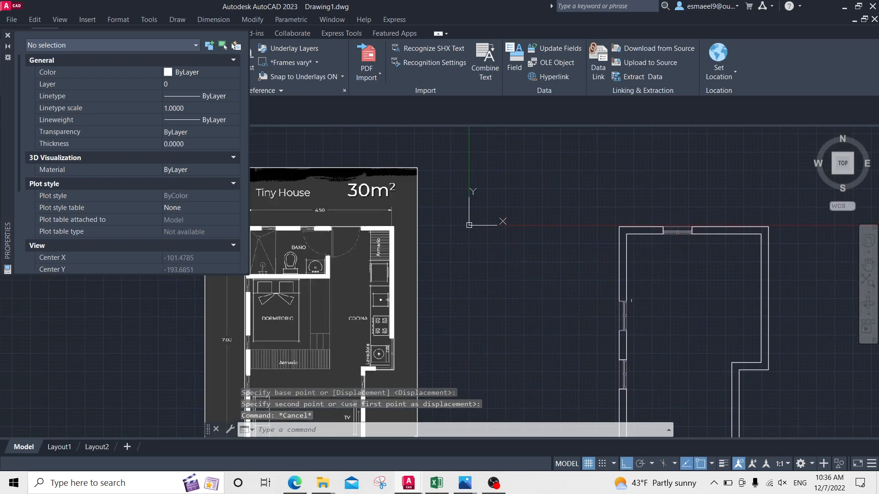
scroll(350, 230, up, 2)
middle_drag(614, 229, 303, 247)
scroll(422, 261, down, 2)
middle_drag(425, 279, 527, 259)
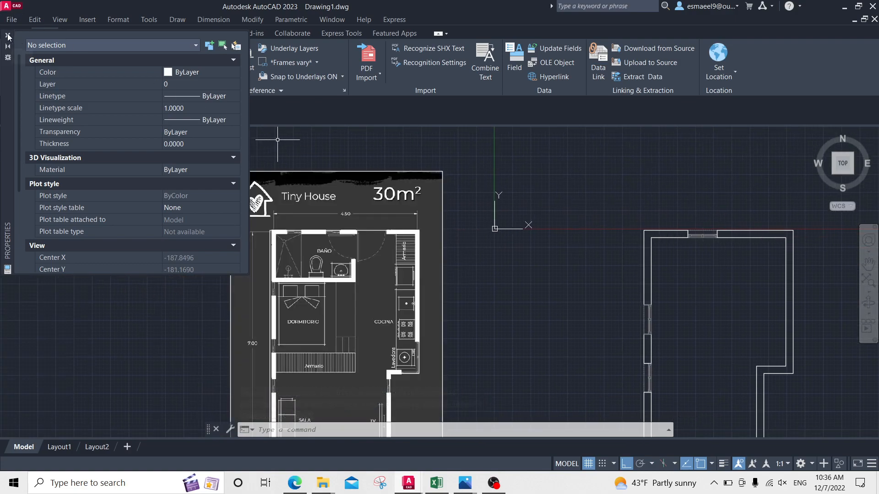
click(8, 36)
Switch to the other open drawing and examine the windows and the door beside the cabinet room
click(135, 119)
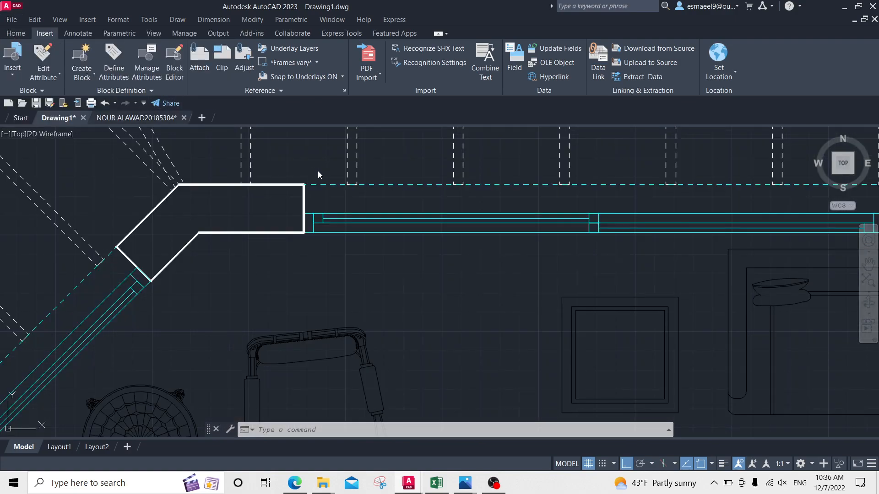
scroll(509, 255, up, 2)
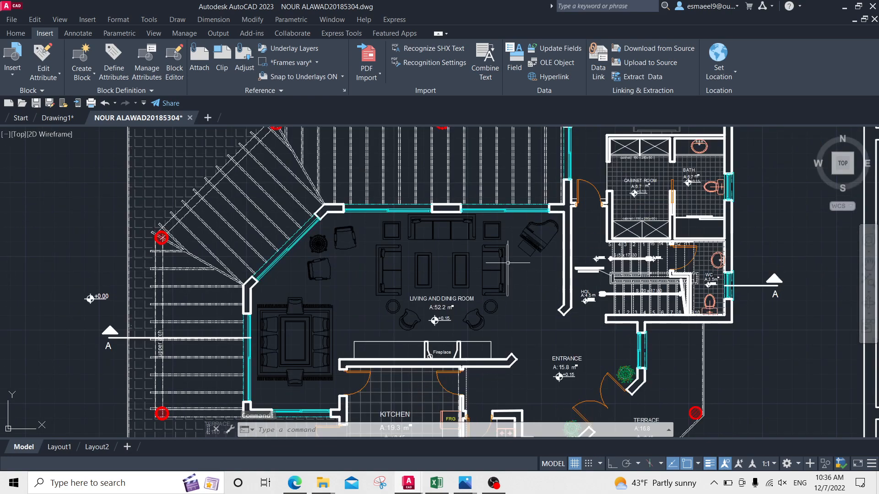
scroll(583, 176, up, 6)
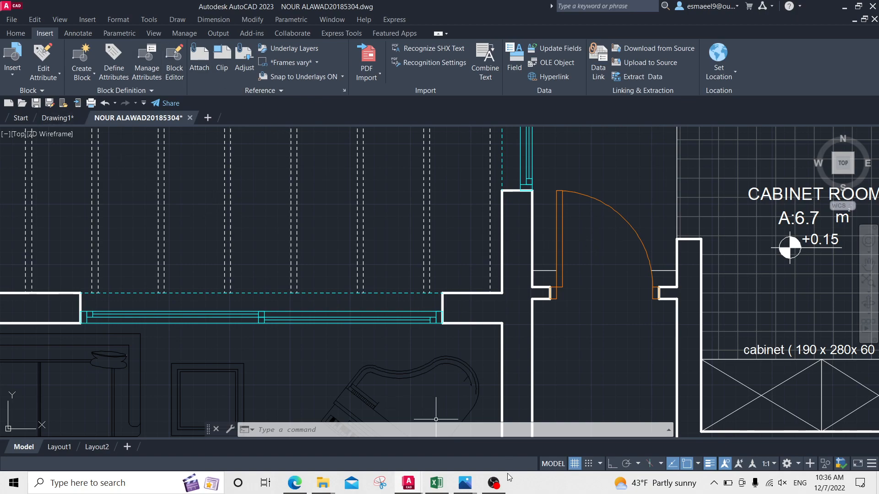
mouse_move(408, 483)
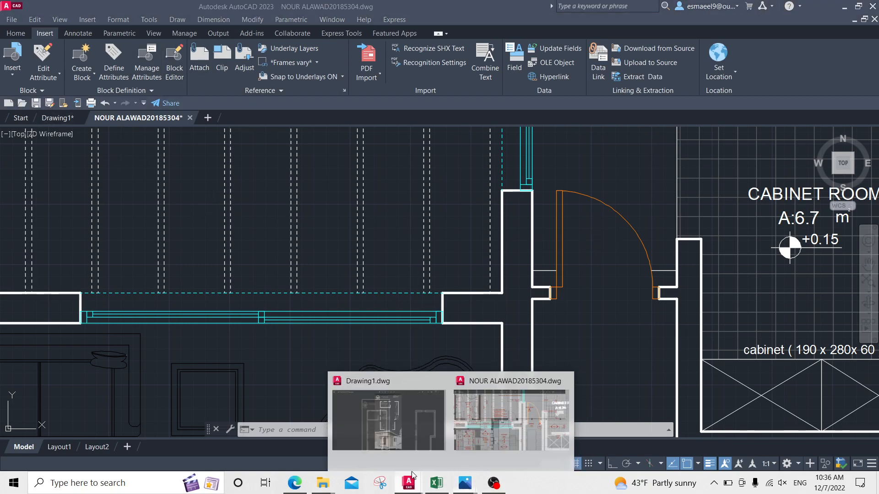
Return to Drawing1 and examine the reference plan's bathroom, top wall windows and door openings against the drawn walls
click(384, 446)
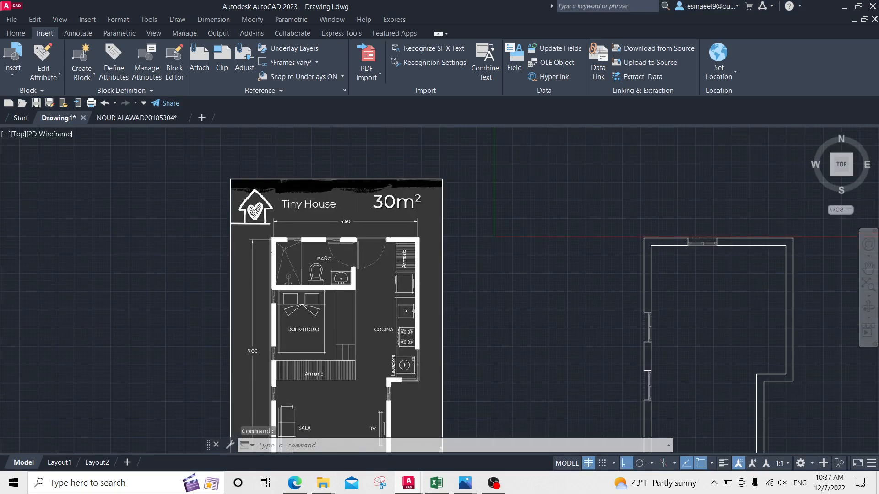
scroll(294, 238, up, 5)
scroll(402, 255, up, 2)
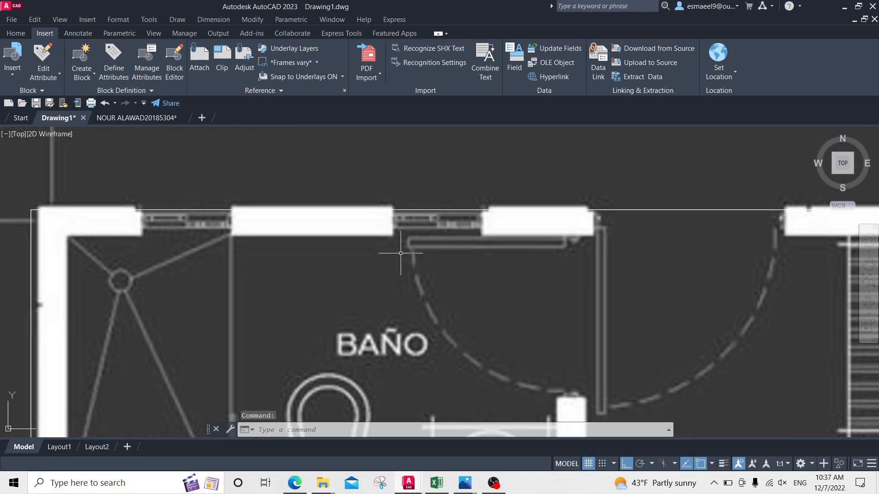
middle_drag(228, 246, 291, 251)
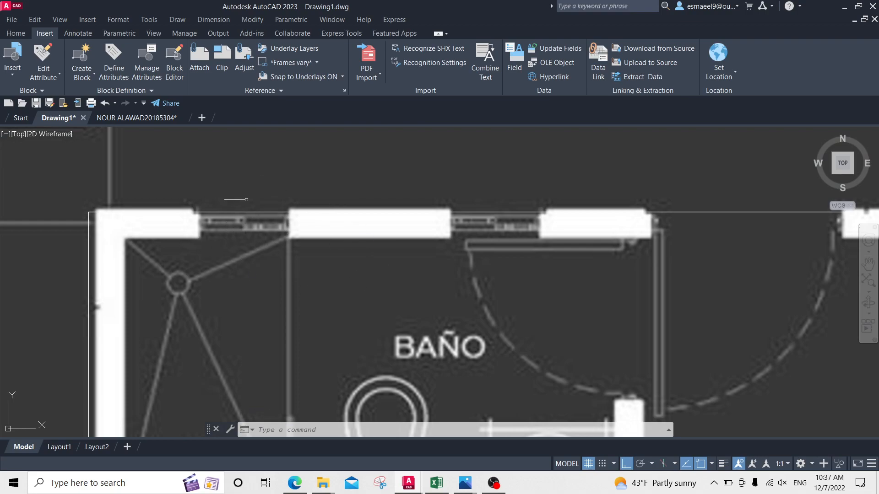
mouse_move(242, 275)
middle_down()
mouse_move(266, 239)
mouse_move(261, 189)
middle_up()
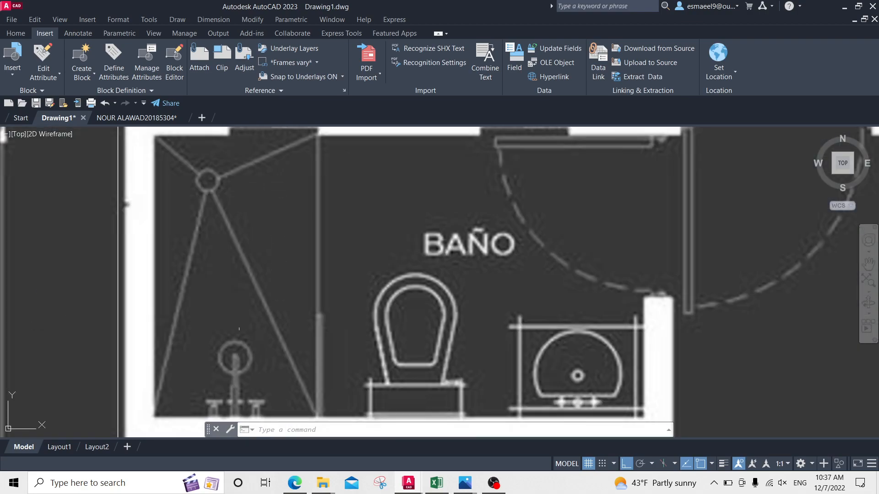
scroll(270, 202, down, 2)
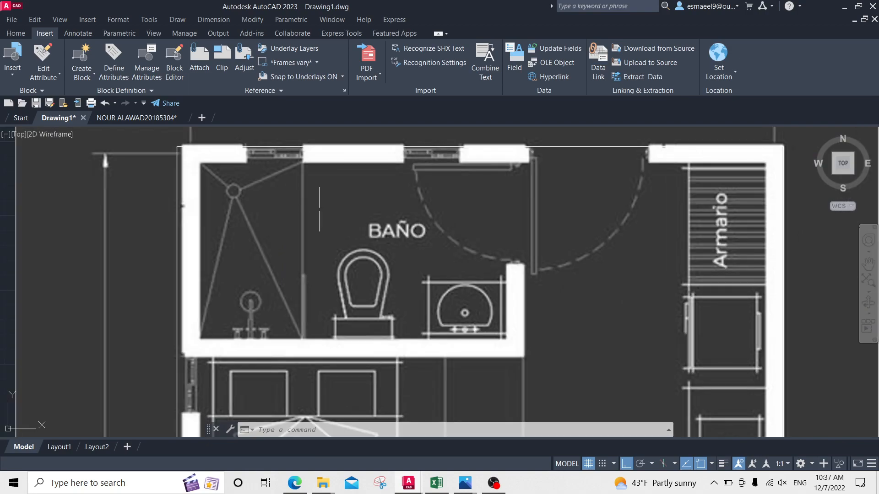
scroll(343, 240, down, 8)
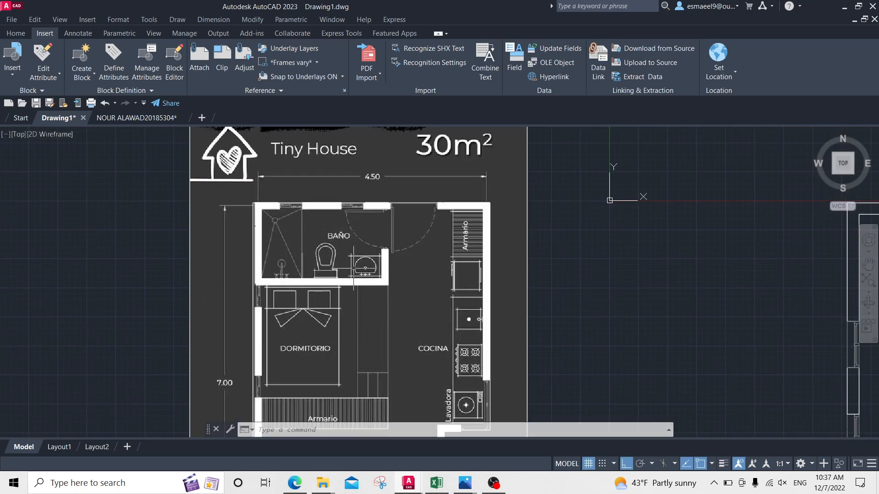
middle_drag(383, 308, 361, 332)
scroll(379, 286, up, 4)
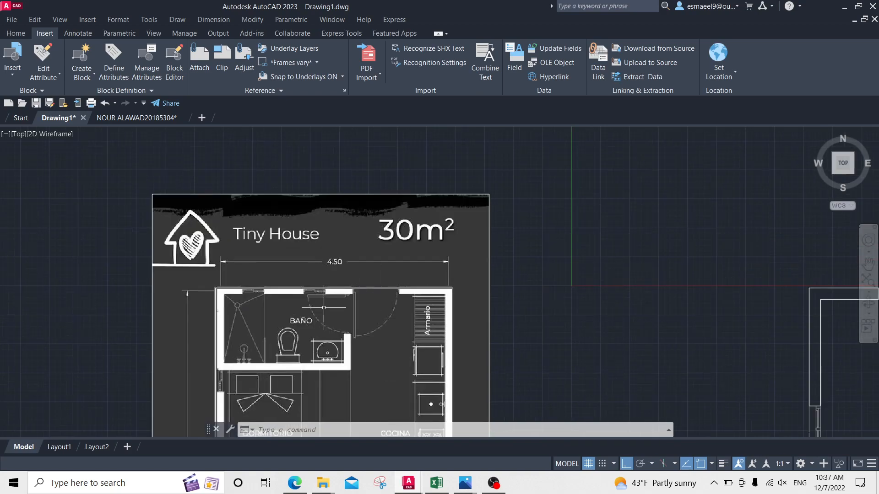
scroll(323, 307, up, 2)
scroll(251, 254, down, 7)
middle_drag(464, 277, 302, 193)
scroll(501, 196, up, 3)
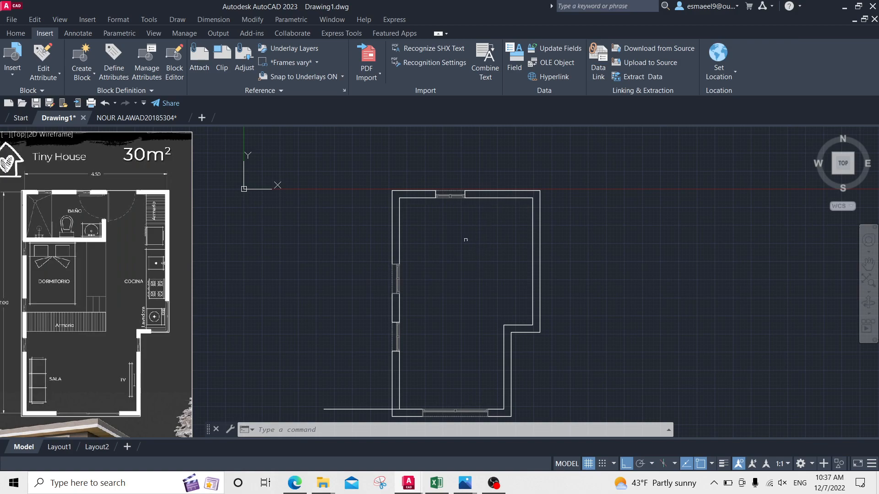
Switch to the other open drawing and examine its ground floor plan around the kitchen, entrance and terrace
click(143, 119)
scroll(444, 253, down, 4)
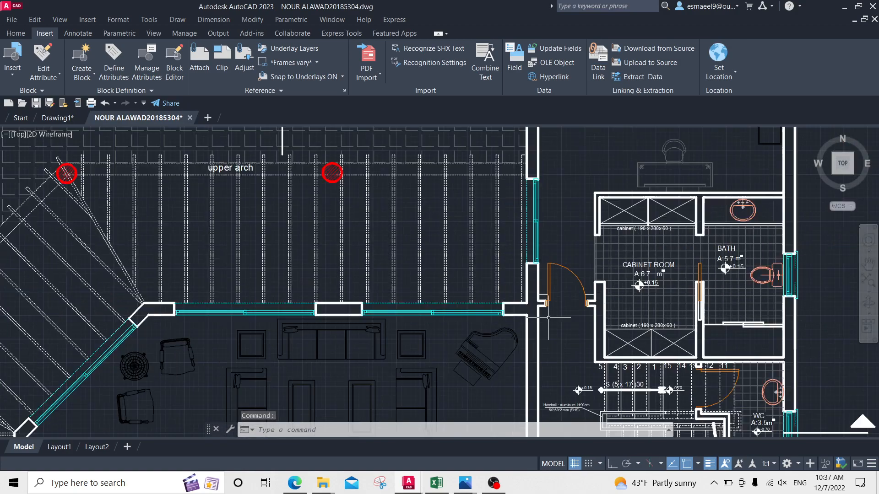
middle_drag(460, 257, 323, 106)
scroll(468, 186, up, 3)
scroll(539, 195, down, 3)
middle_drag(419, 266, 473, 192)
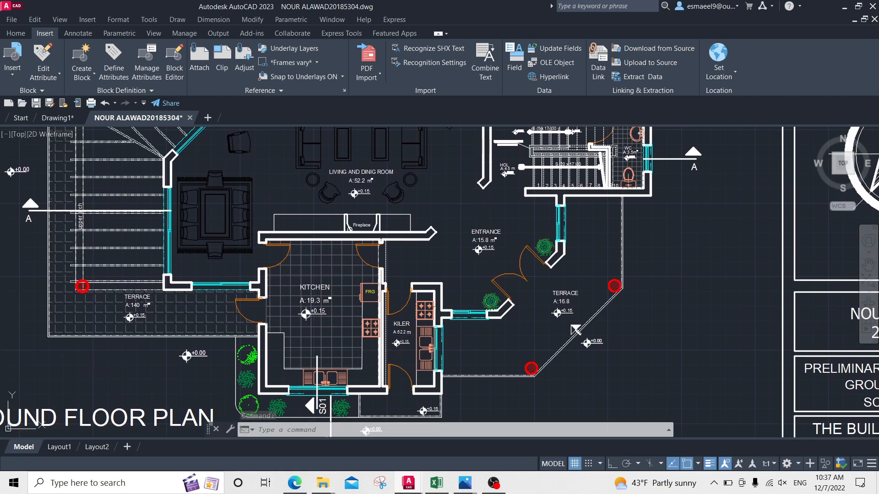
scroll(522, 304, up, 2)
middle_drag(350, 363, 447, 164)
Look through the other drawing's detail sheets, including the section detail and the staircase plan and section
scroll(449, 215, down, 6)
middle_drag(402, 329, 428, 125)
scroll(414, 429, up, 5)
middle_drag(472, 433, 322, 387)
scroll(412, 279, down, 2)
middle_drag(526, 210, 352, 286)
scroll(356, 277, down, 2)
scroll(355, 276, down, 2)
middle_drag(309, 415, 392, 243)
scroll(390, 244, up, 6)
scroll(359, 287, down, 4)
middle_drag(308, 282, 548, 305)
scroll(83, 209, up, 3)
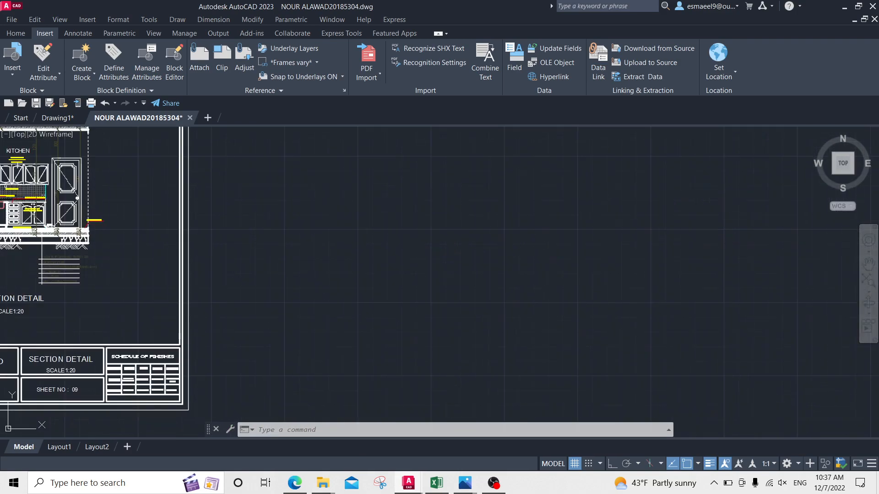
middle_drag(82, 209, 460, 210)
scroll(431, 210, down, 2)
scroll(147, 329, up, 4)
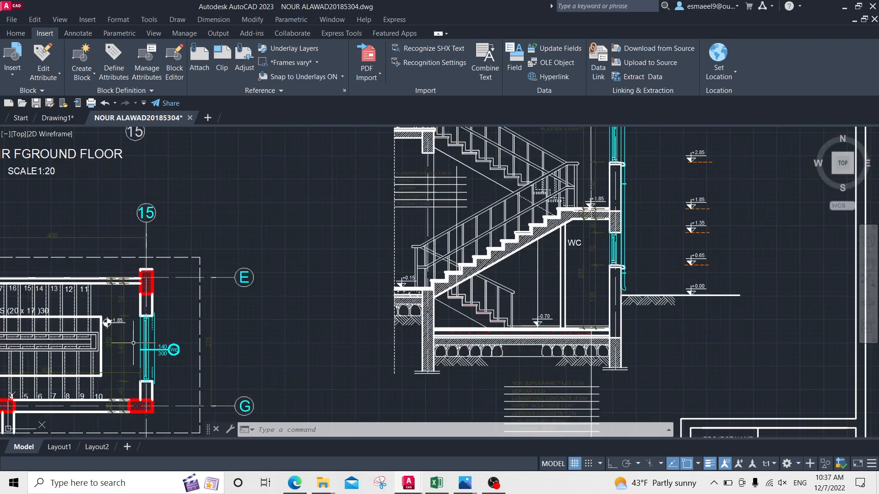
Examine the 1/20 kitchen plan sheet and its door D1 with the adjoining frame and wall
scroll(147, 329, down, 4)
middle_drag(170, 232, 236, 396)
scroll(190, 222, up, 4)
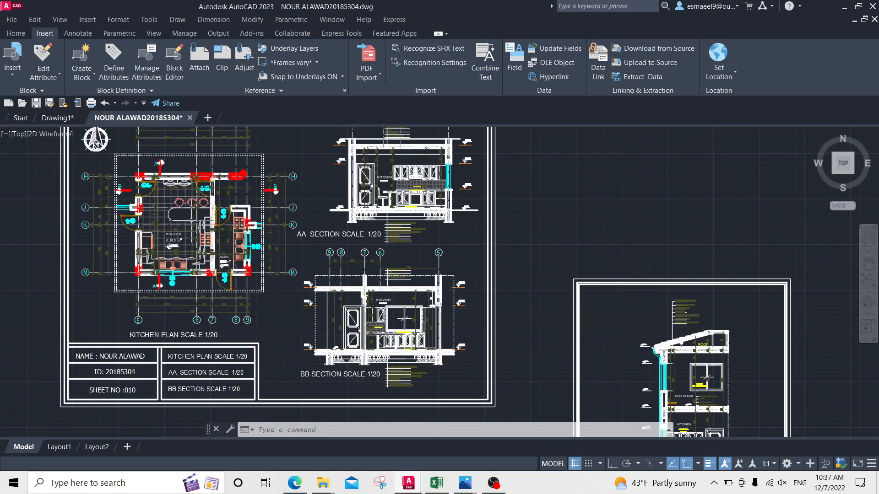
middle_drag(292, 413, 264, 259)
scroll(280, 288, up, 3)
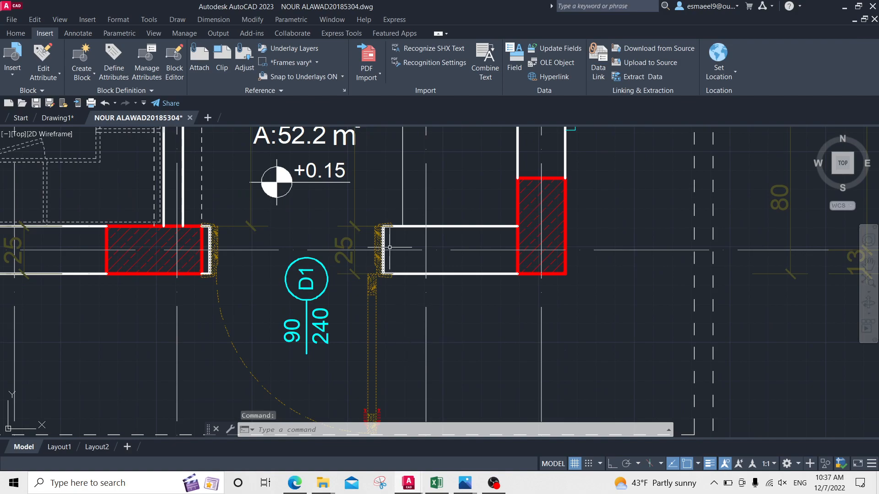
scroll(387, 251, up, 3)
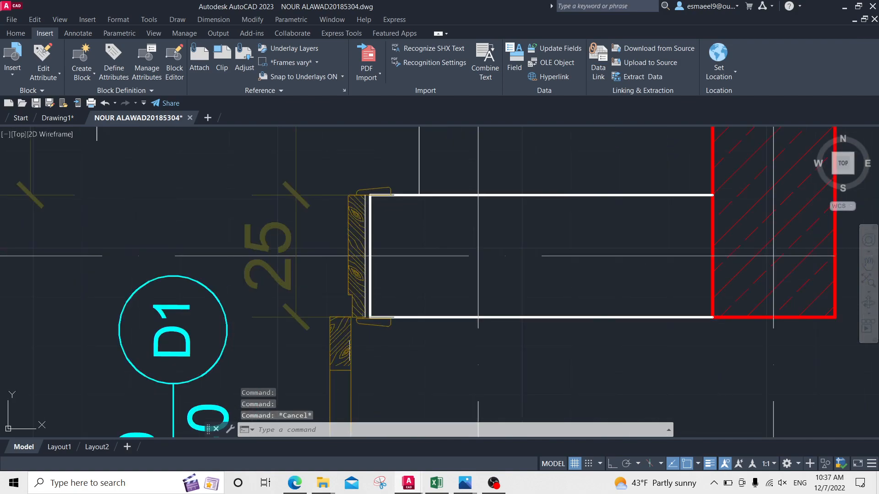
scroll(396, 334, down, 10)
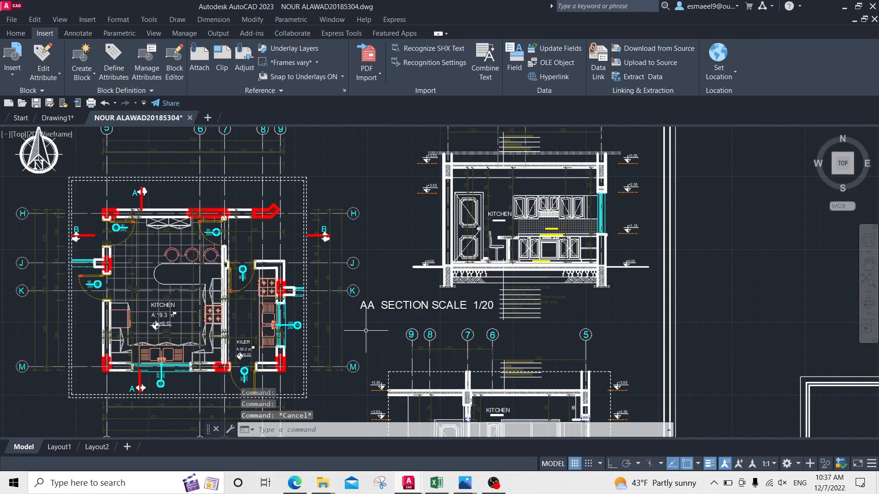
Copy the door between the kitchen and the entrance on the ground floor plan to the clipboard
scroll(561, 239, down, 8)
mouse_move(503, 264)
middle_down()
mouse_move(425, 261)
mouse_move(209, 285)
middle_up()
scroll(405, 206, up, 4)
middle_drag(504, 329, 414, 225)
scroll(515, 339, up, 1)
scroll(516, 340, up, 3)
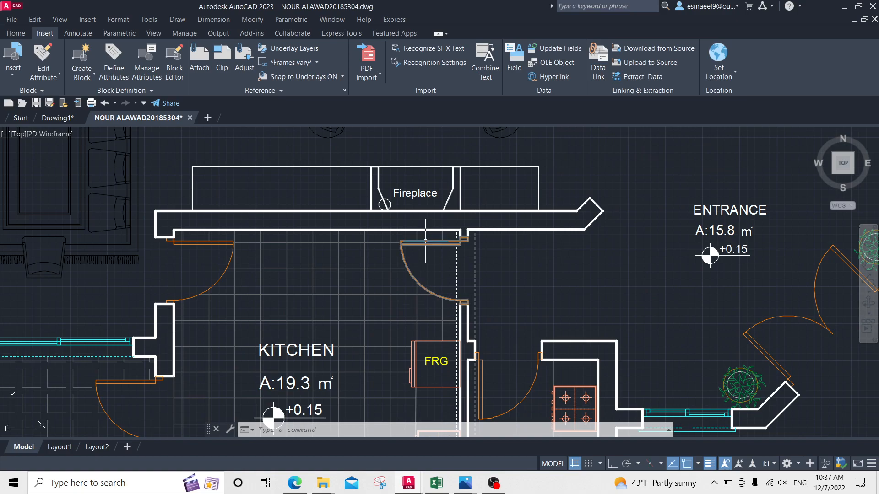
click(296, 209)
key(ctrl+c)
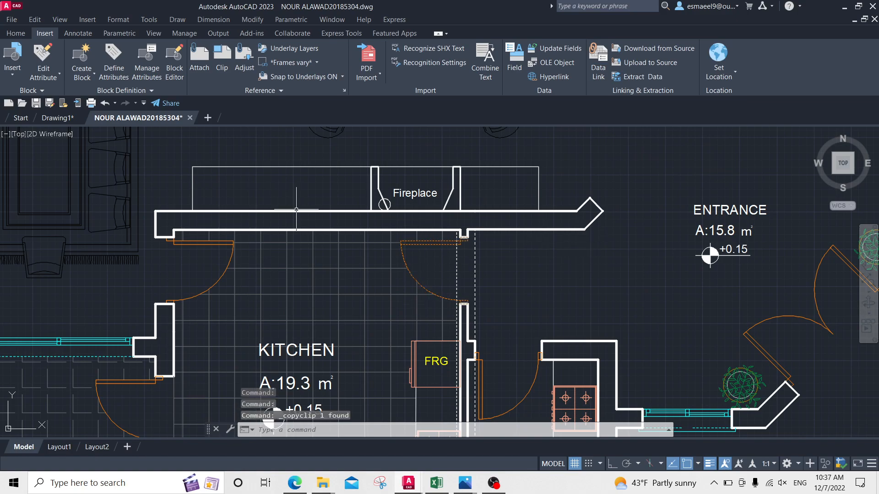
Paste the copied door into Drawing1, outside the floor plan beyond its upper-right corner
click(55, 124)
key(ctrl+v)
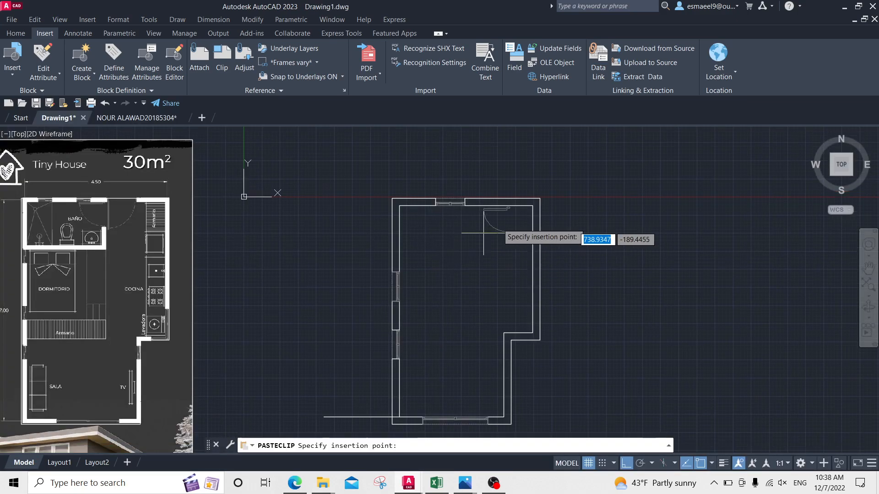
middle_drag(506, 225, 418, 253)
click(479, 195)
scroll(494, 191, up, 1)
key(Escape)
Assign the pasted door to the Doors layer and clear the selection
scroll(551, 182, up, 1)
click(515, 154)
click(373, 246)
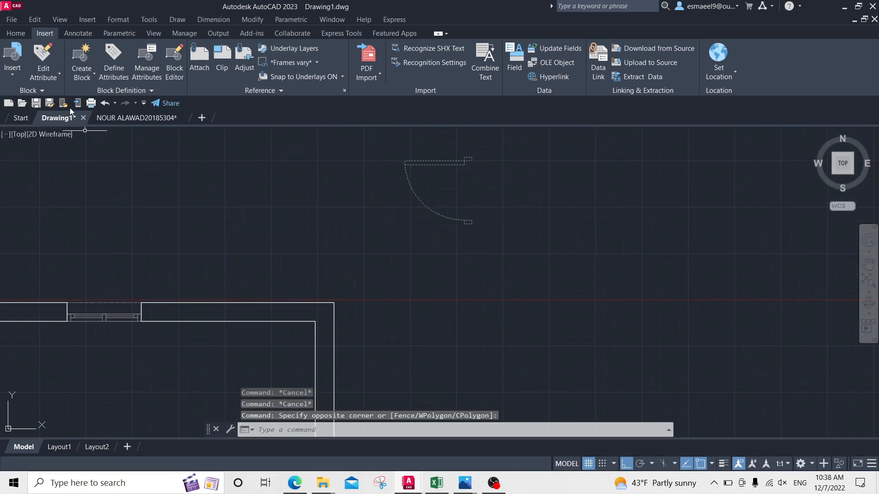
click(17, 33)
click(489, 48)
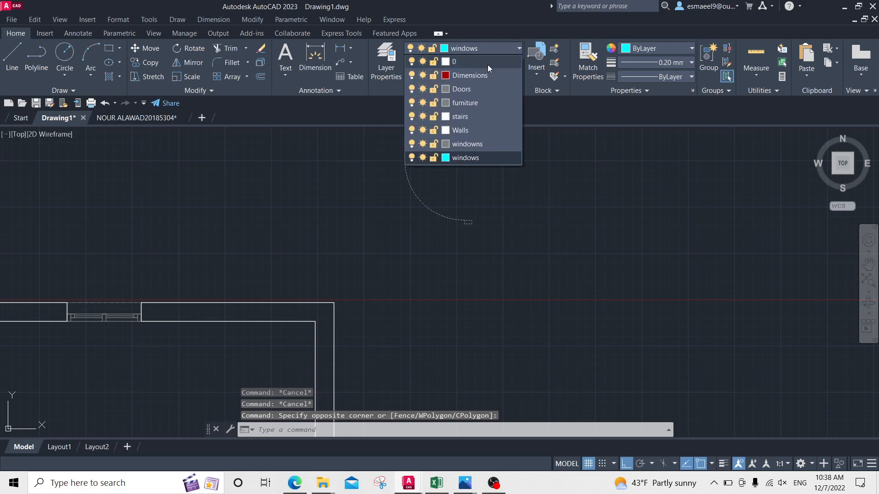
click(480, 89)
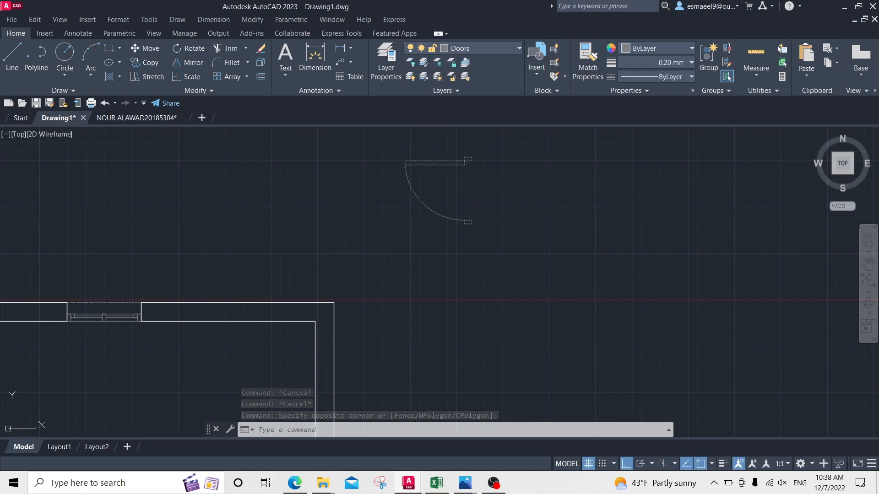
key(Escape)
key(Escape)
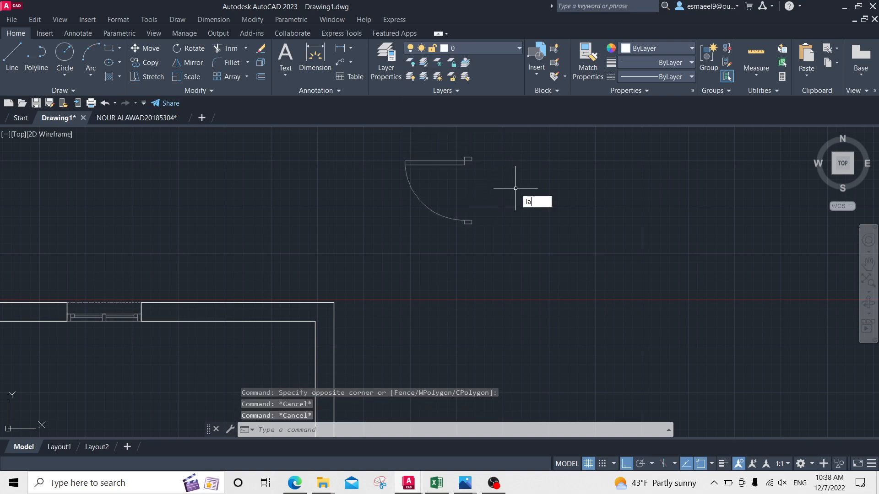
Delete the "windows" layer in the Layer Properties Manager and close the manager
key(Return)
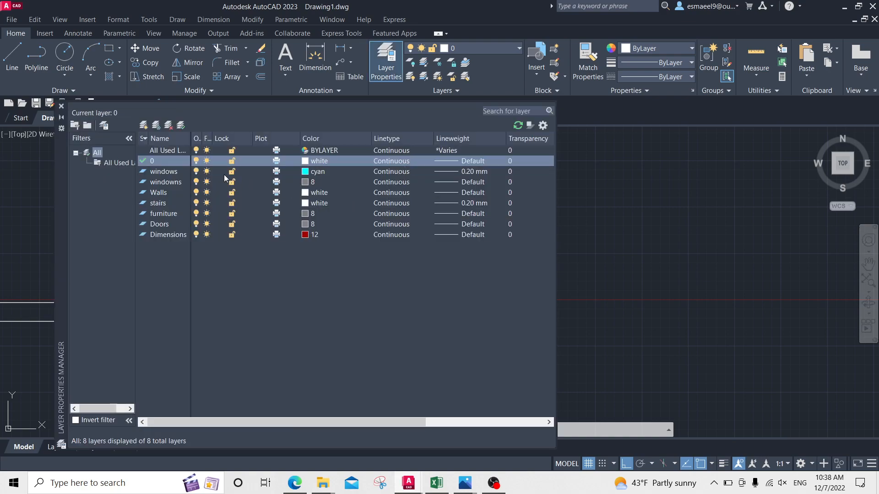
click(182, 171)
click(168, 126)
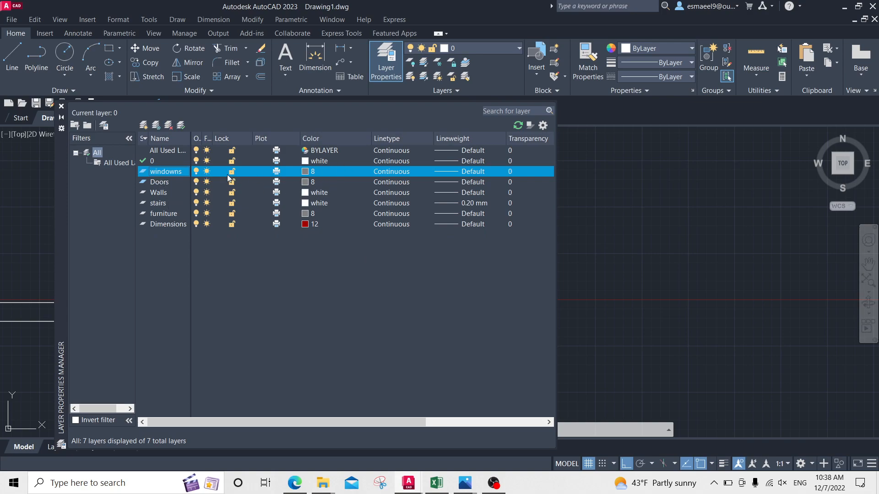
click(166, 183)
click(179, 176)
click(61, 106)
Rotate the pasted door 90 degrees counterclockwise so its leaf hangs down from the left jamb
key(Escape)
click(479, 140)
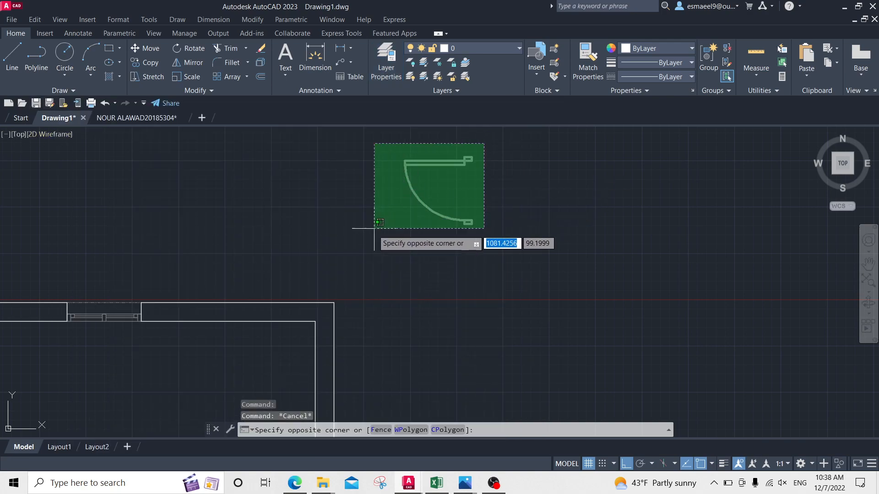
click(380, 243)
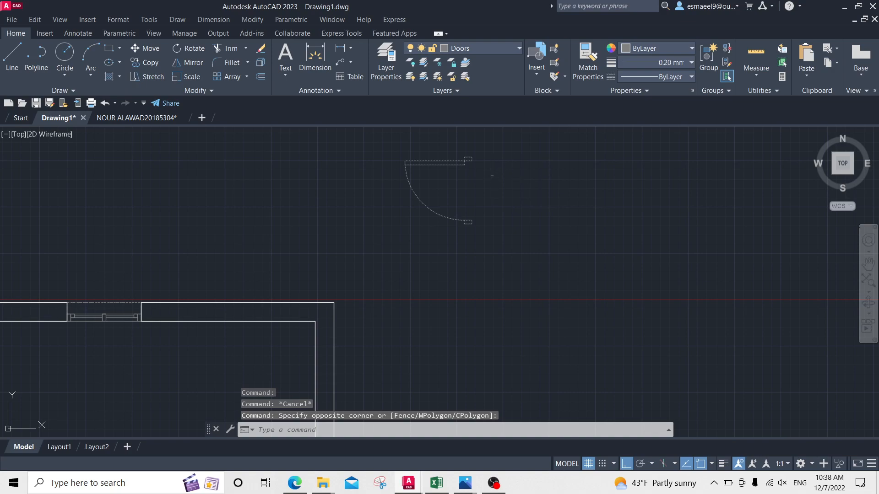
text(o)
key(Return)
click(542, 201)
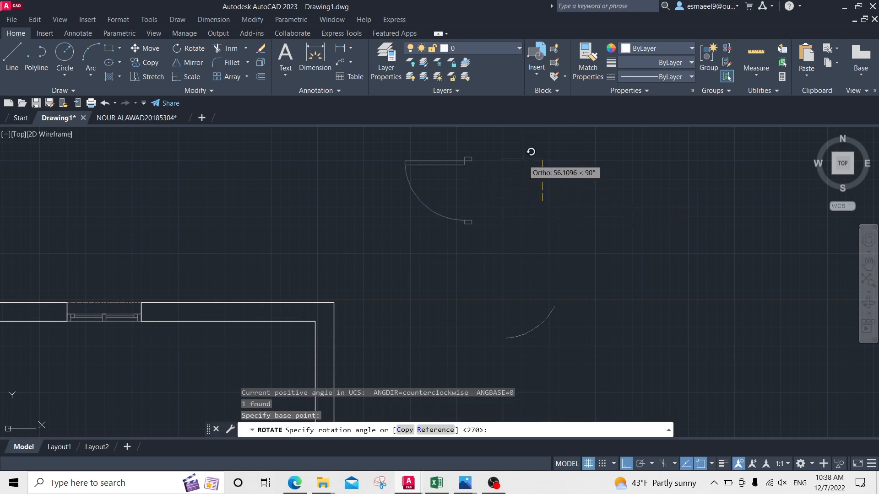
click(524, 269)
Examine the reference plan's entrance door, bathroom door and the Armario beside the entrance
middle_drag(524, 269, 456, 451)
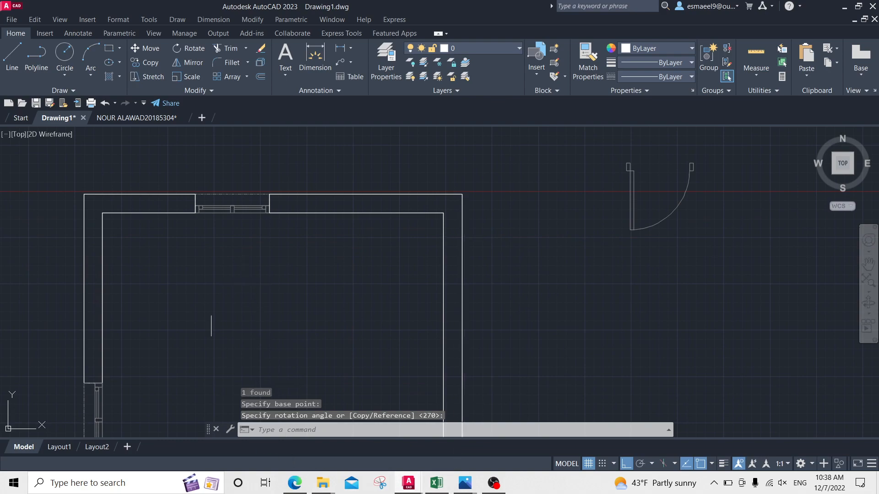
scroll(412, 273, down, 4)
scroll(102, 244, up, 5)
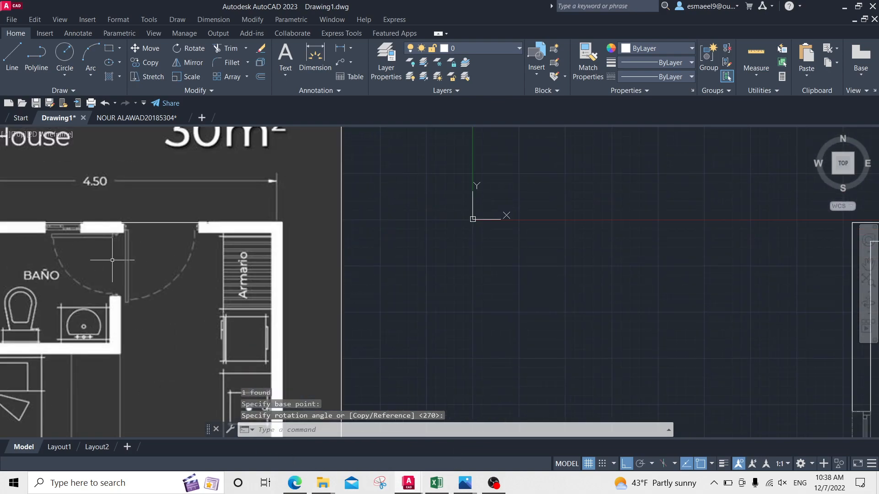
middle_drag(133, 283, 206, 285)
scroll(207, 284, up, 4)
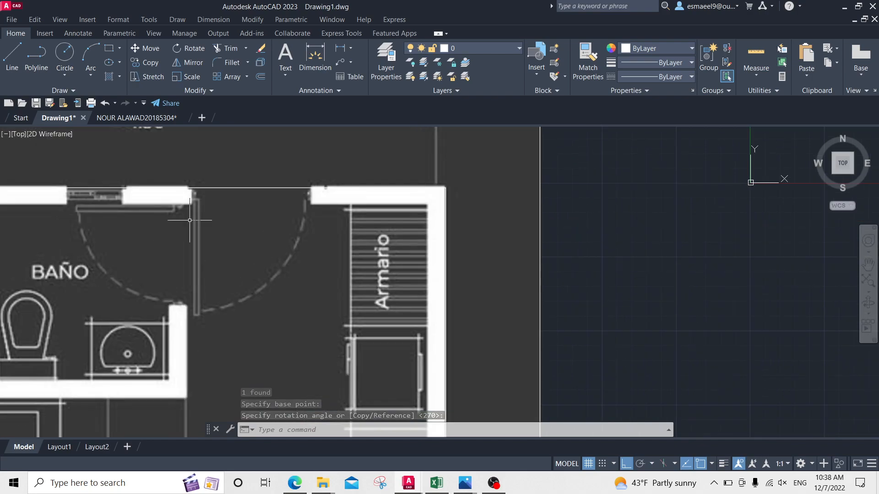
scroll(323, 220, down, 4)
middle_drag(268, 257, 325, 199)
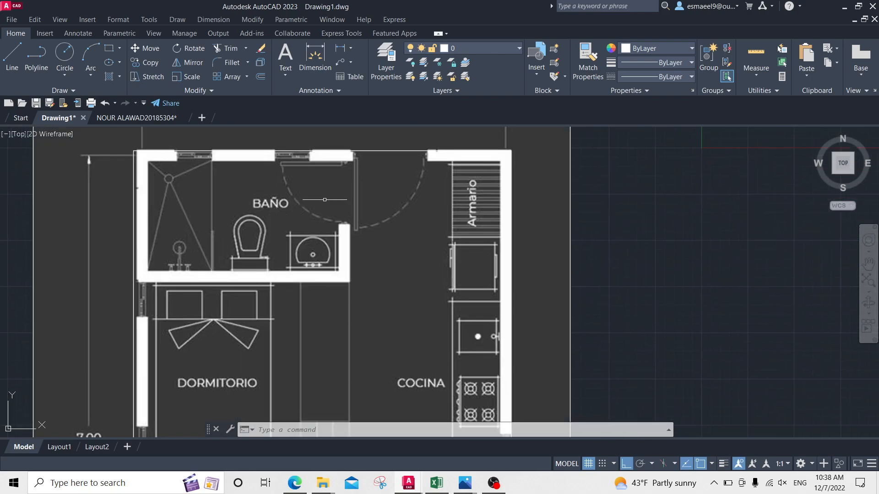
scroll(342, 188, up, 2)
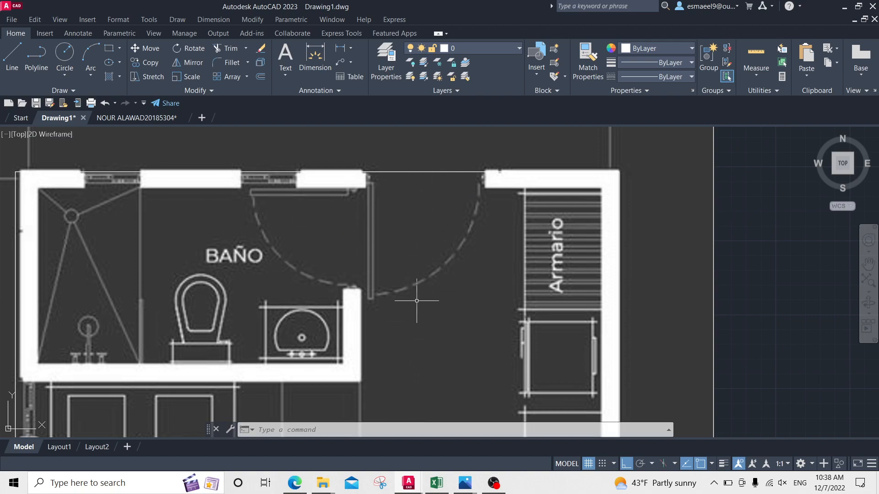
scroll(435, 294, down, 4)
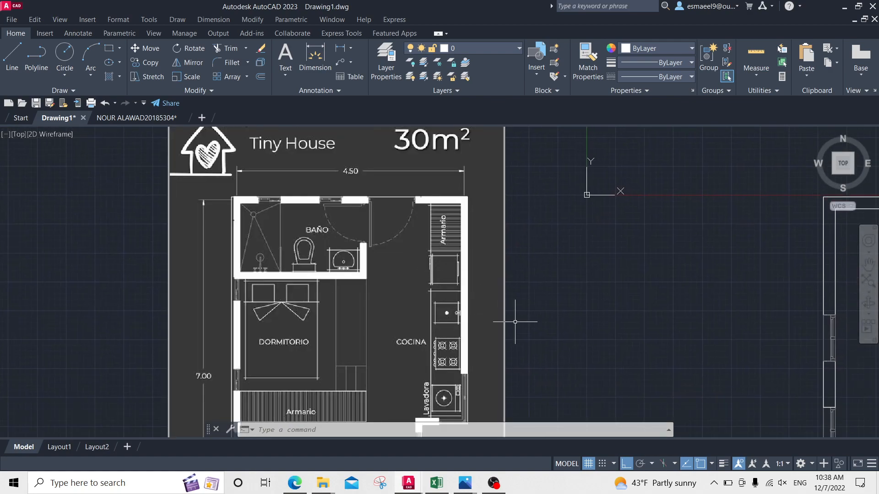
scroll(464, 218, up, 2)
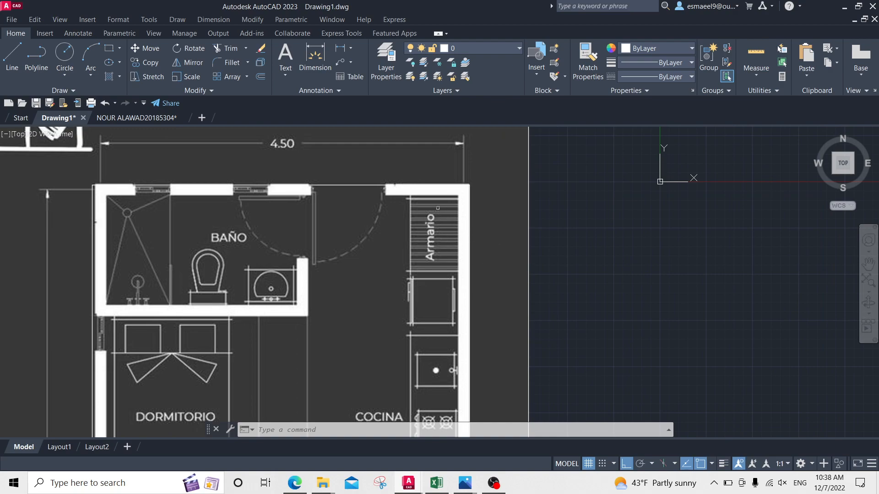
middle_drag(485, 325, 454, 296)
scroll(421, 233, up, 1)
middle_drag(421, 233, 430, 277)
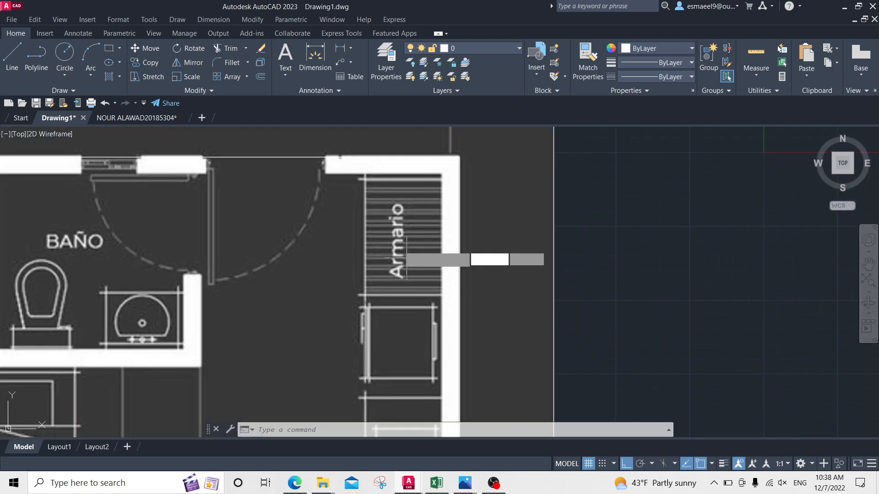
Measure the width of the Armario beside the entrance on the reference plan with a temporary line
text(l)
key(Return)
click(365, 175)
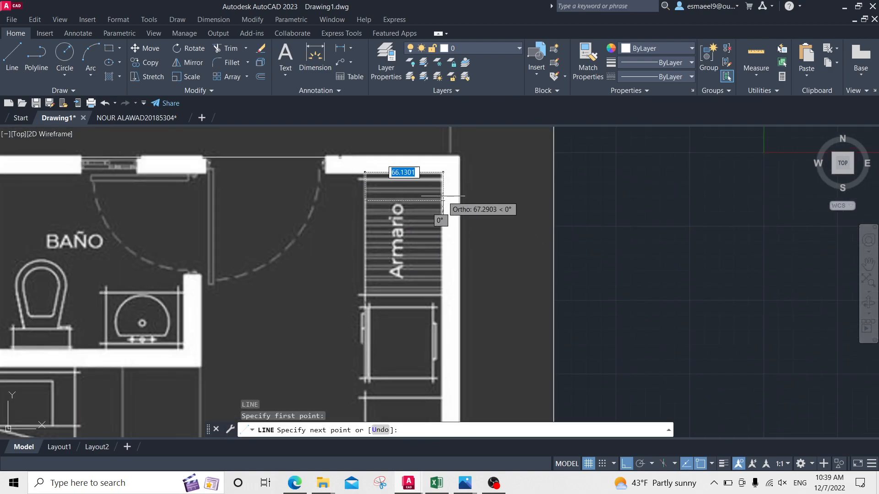
key(Escape)
scroll(553, 229, down, 6)
middle_drag(620, 244, 300, 243)
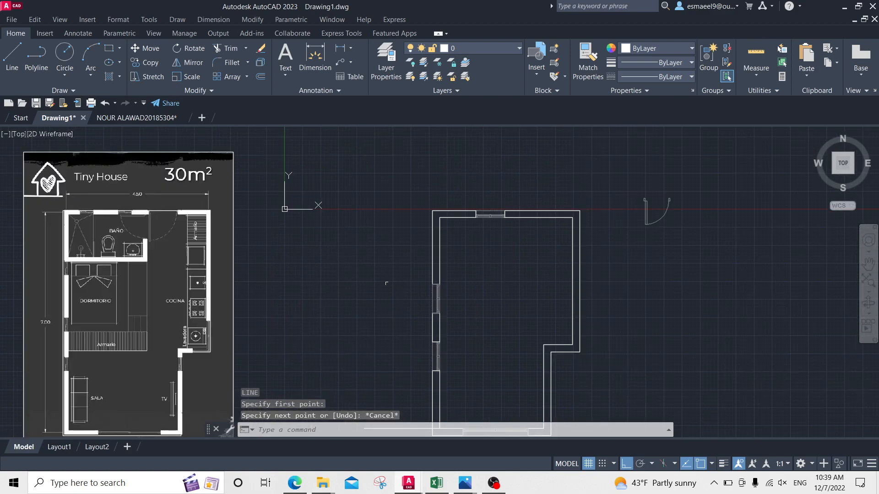
Draw a vertical guide line from the top wall's inner right corner upward across the wall
middle_drag(484, 274, 294, 271)
scroll(396, 238, up, 2)
key(Escape)
key(Escape)
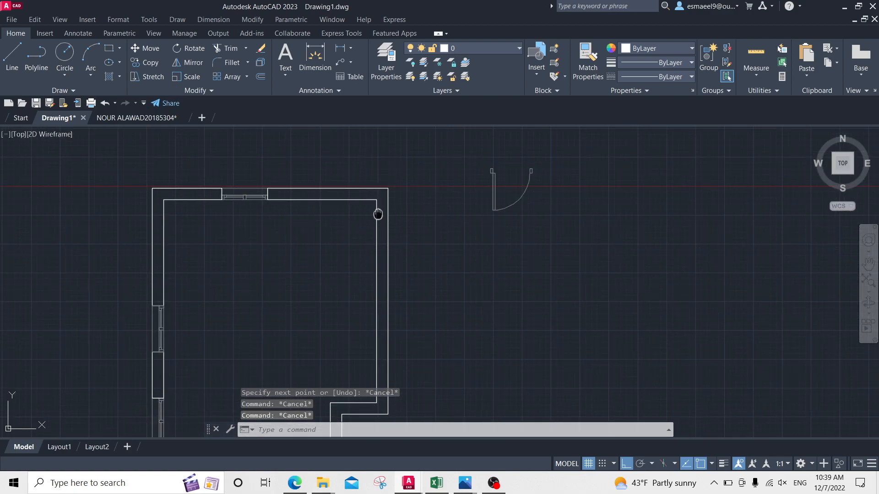
middle_drag(378, 214, 391, 248)
text(l)
key(Return)
click(390, 234)
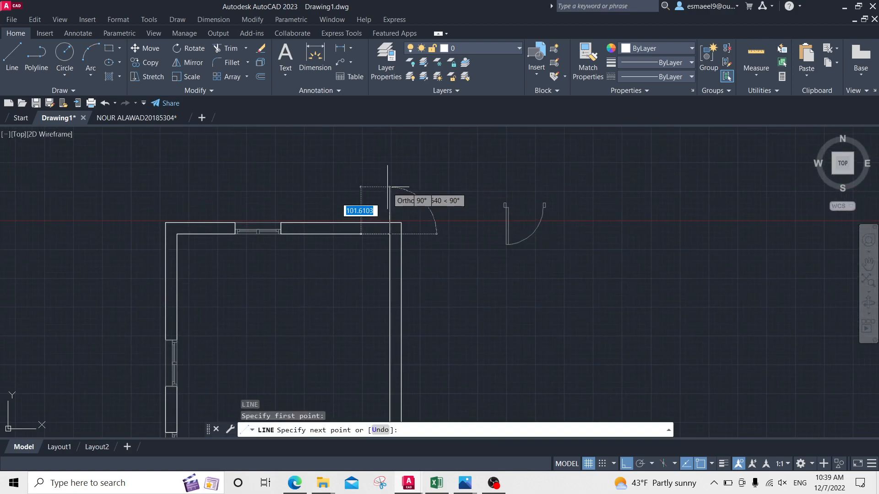
click(419, 176)
Copy the vertical guide line to the left at distances of 60, 20 and 80
click(348, 214)
scroll(420, 181, up, 2)
text(co)
key(Return)
click(498, 157)
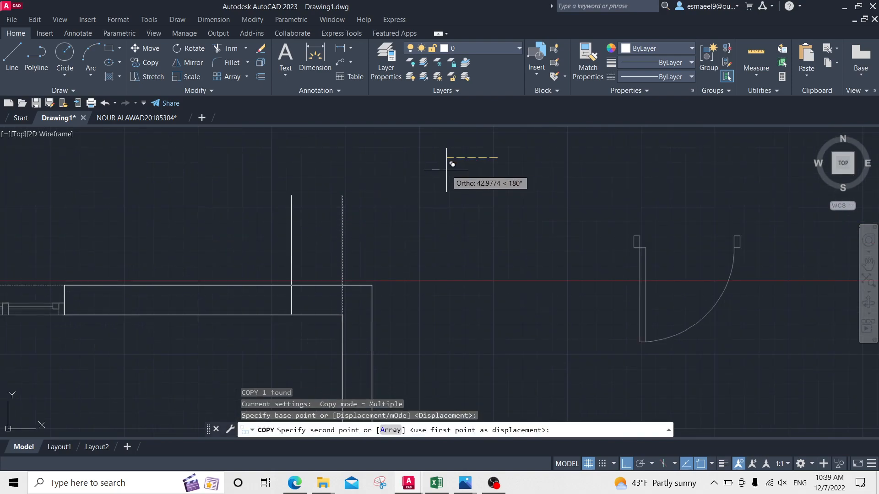
text(60)
key(Return)
middle_drag(408, 231, 486, 227)
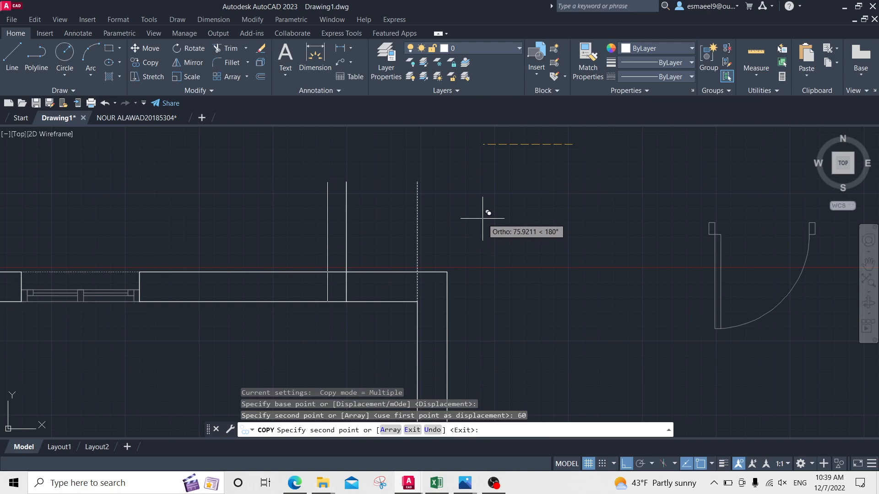
text(20)
key(Return)
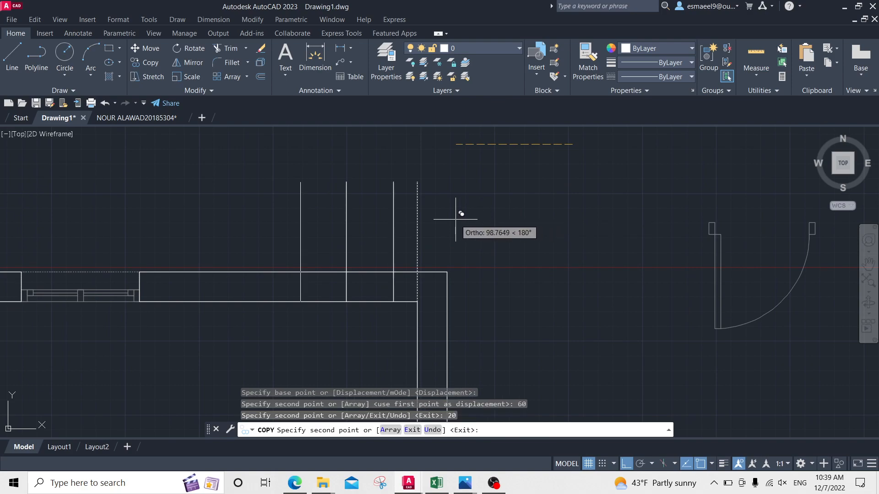
text(80)
key(Return)
key(Escape)
Erase the original guide line and its 20 and 60 copies, keeping only the 80 one
click(443, 226)
click(333, 207)
key(Delete)
middle_drag(443, 226, 491, 214)
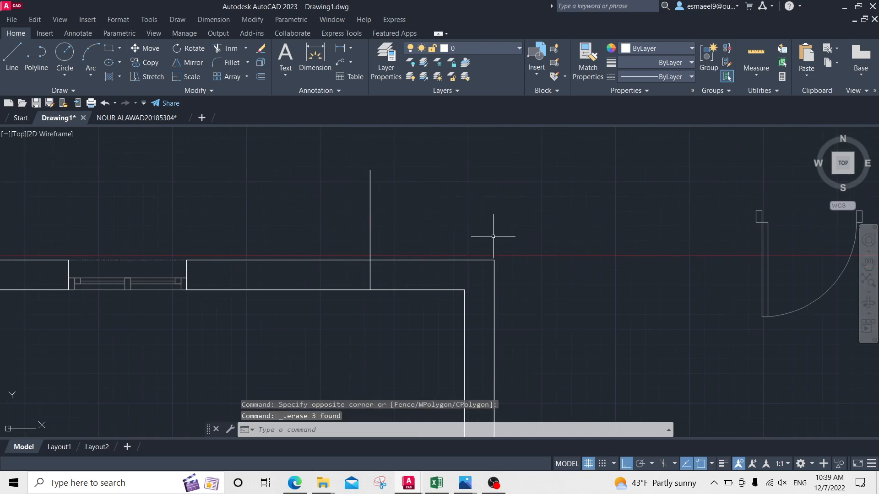
Move the door from its upper right frame corner to where the vertical guide line meets the top wall's outer edge
scroll(493, 236, down, 3)
click(614, 256)
scroll(639, 225, up, 2)
text(M)
key(Return)
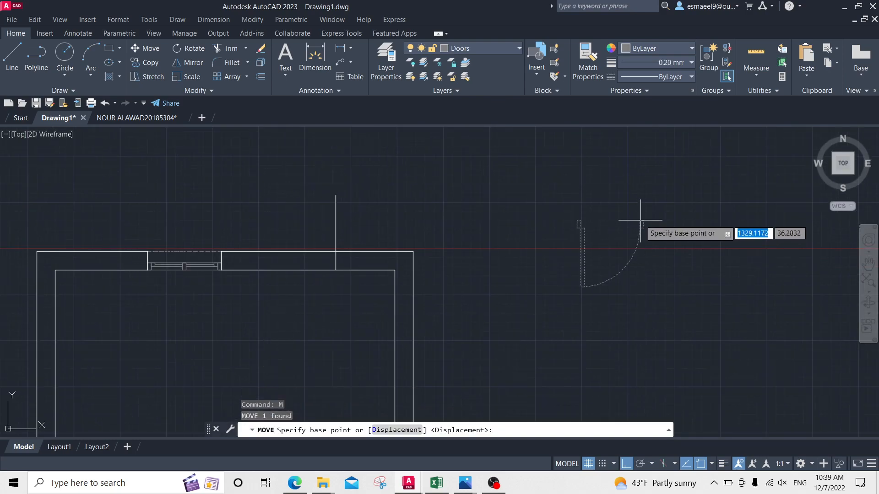
scroll(642, 220, up, 2)
click(643, 223)
middle_drag(320, 232, 772, 200)
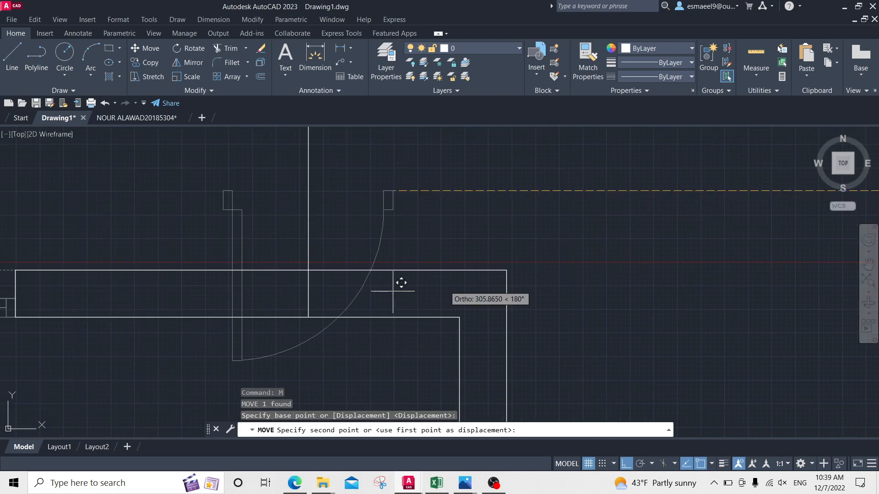
click(308, 270)
middle_drag(367, 297, 462, 210)
key(Escape)
key(Escape)
key(Escape)
Mirror the door across the top wall's outer edge so it swings outward, erasing the source object
middle_drag(413, 277, 568, 271)
click(511, 339)
middle_drag(606, 308, 586, 280)
text(mi)
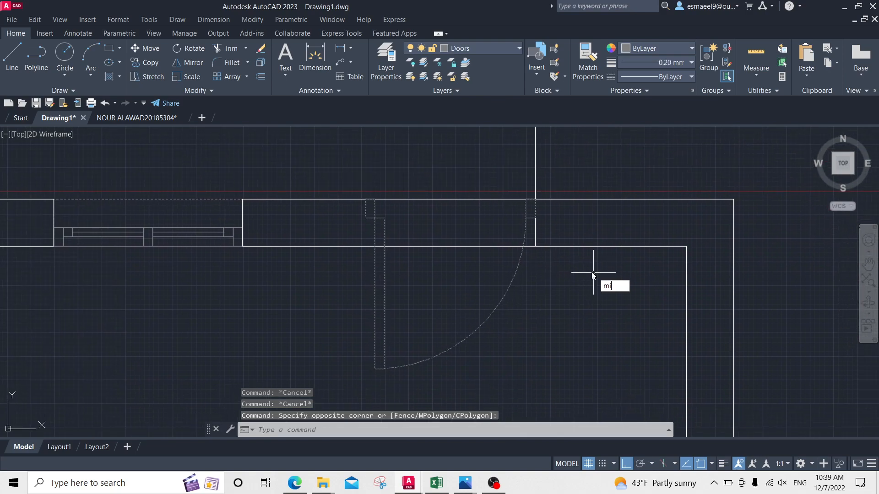
key(Return)
click(535, 200)
click(703, 190)
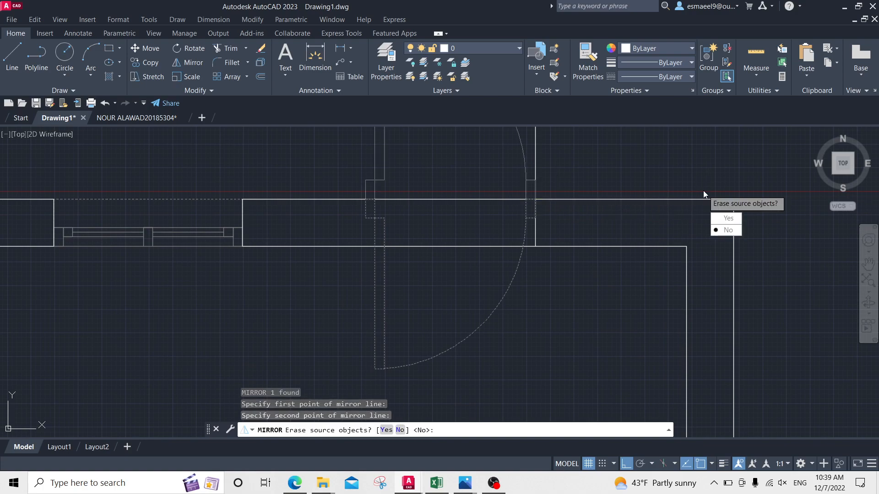
click(726, 220)
middle_drag(509, 209, 520, 259)
key(Escape)
key(Escape)
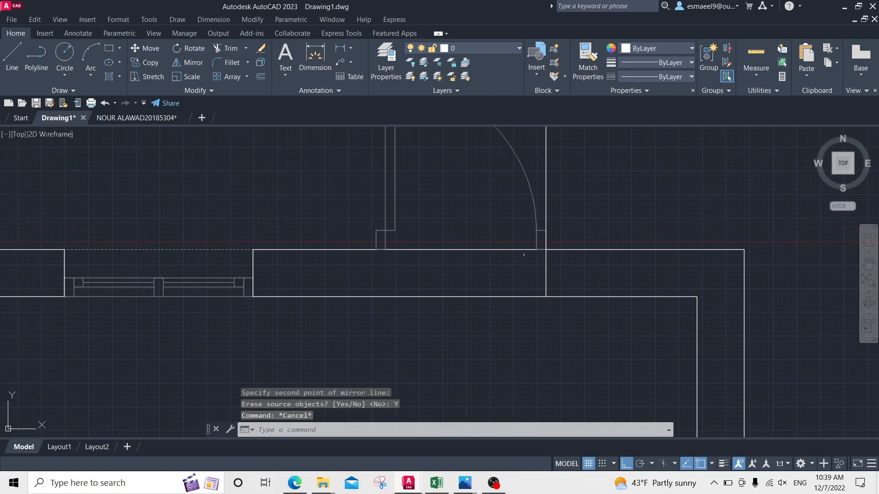
Draw a vertical line from the door's left frame corner on the outer wall edge down across the wall
middle_drag(418, 282, 491, 276)
text(l)
key(Return)
click(449, 243)
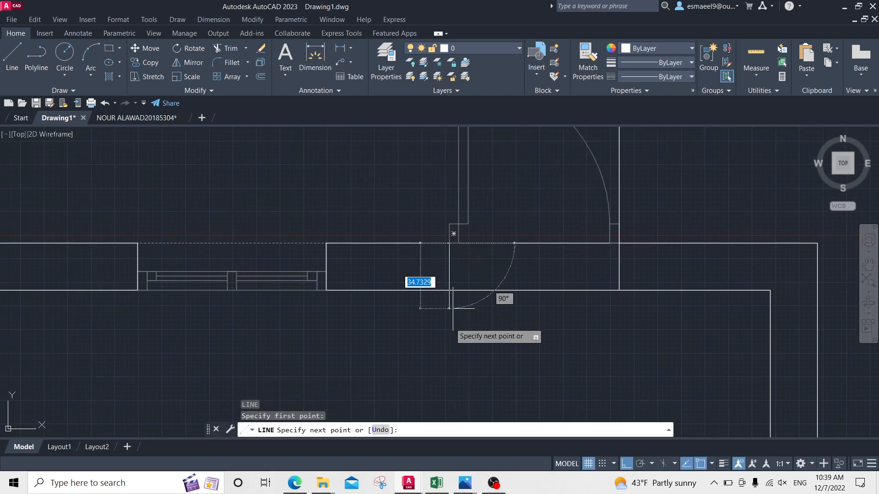
key(Escape)
key(Escape)
Trim the top wall's outer and inner lines between the two door jambs to open the doorway
text(tr)
key(Return)
drag(548, 311, 534, 228)
key(Escape)
click(542, 240)
key(Escape)
key(Escape)
key(Return)
drag(526, 222, 525, 310)
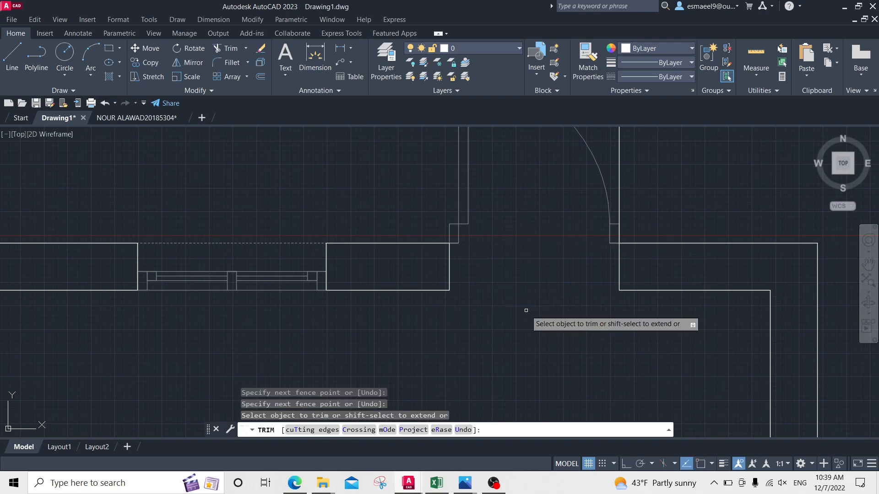
middle_drag(589, 282, 578, 338)
key(Escape)
Try erasing the whole guide line at the door's right jamb, and undo the erasure
click(627, 196)
click(590, 161)
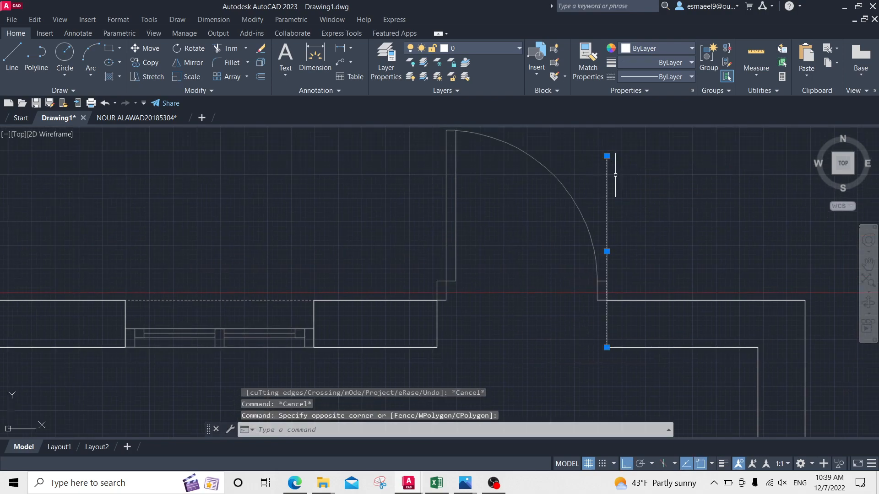
key(Delete)
key(ctrl+z)
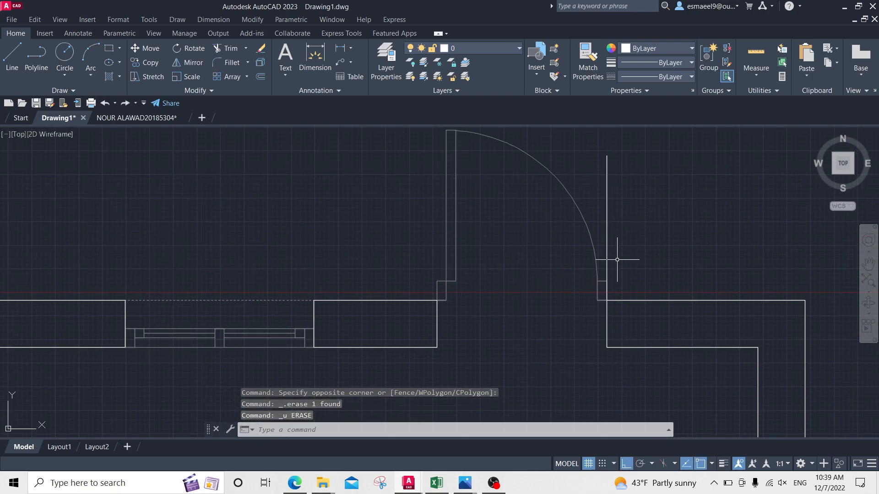
Trim the part of the right jamb's guide line that extends above the top wall
key(Return)
drag(612, 215, 595, 200)
scroll(611, 282, up, 3)
scroll(604, 282, down, 5)
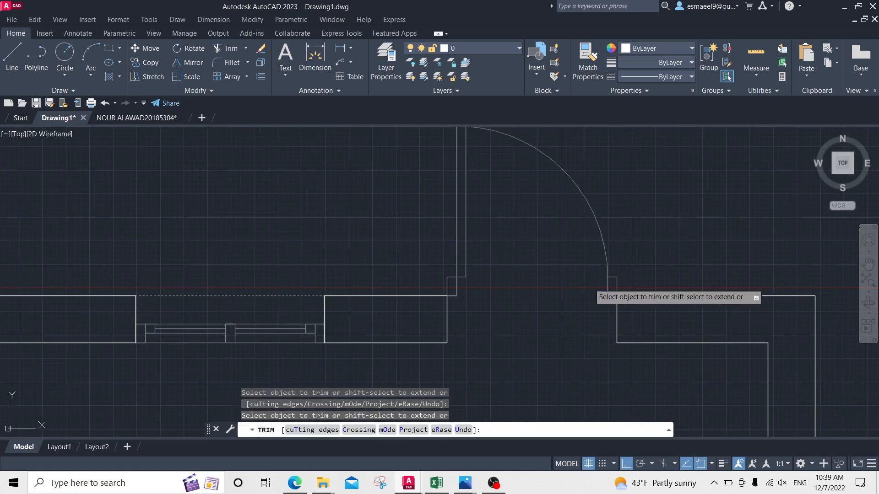
key(Escape)
Move the door 25 units down, from the opening's outer left corner to its inner left corner
click(485, 239)
middle_drag(504, 260, 544, 206)
click(540, 221)
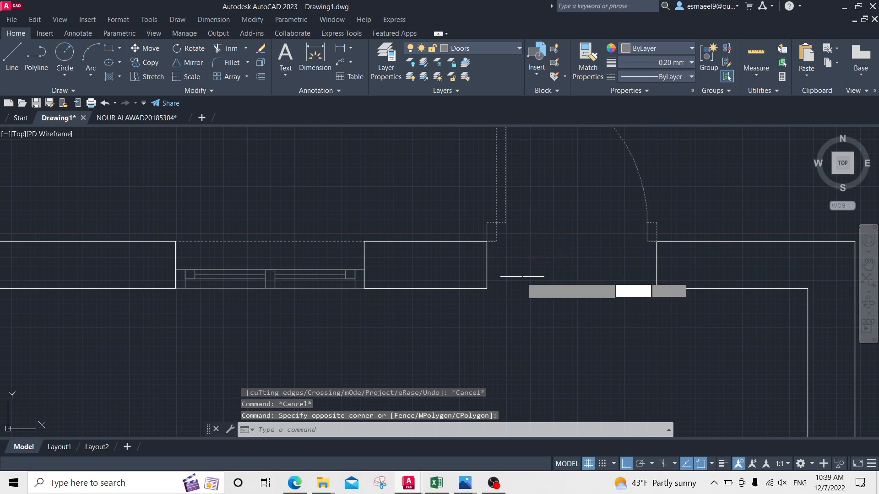
text(M)
key(Return)
click(487, 241)
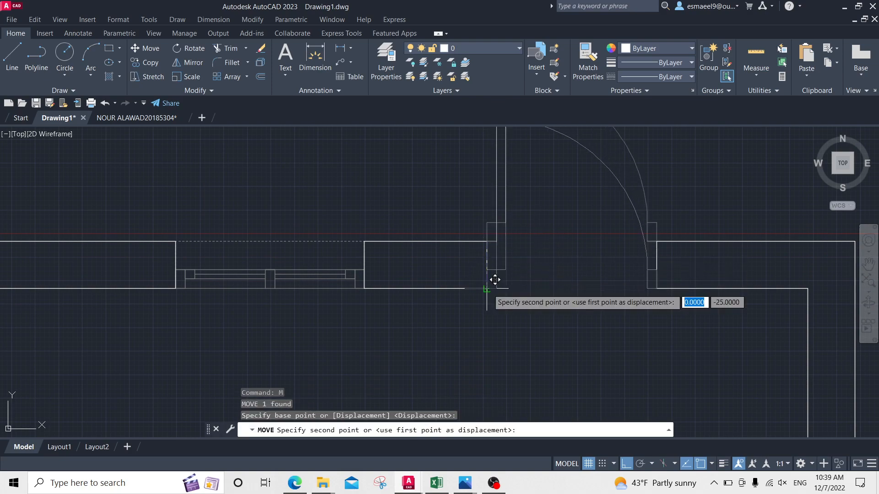
key(Escape)
scroll(594, 321, down, 2)
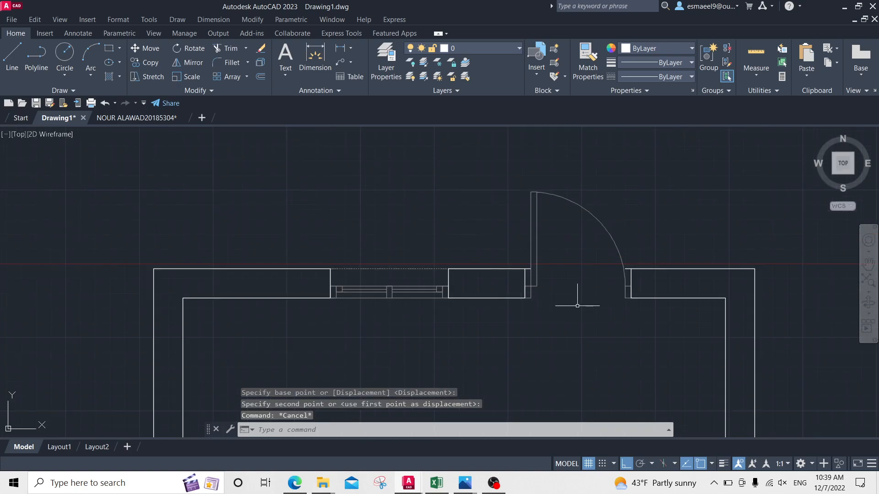
Trim the short leftover pieces of the outer wall line on both sides of the door opening
scroll(624, 257, up, 8)
text(tr)
key(Return)
drag(620, 270, 624, 248)
scroll(626, 255, down, 6)
scroll(477, 258, up, 6)
drag(446, 270, 442, 234)
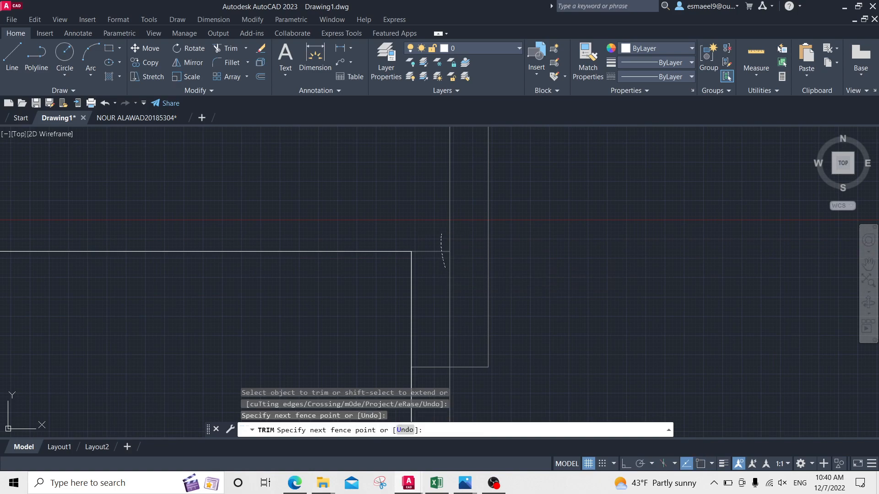
key(Escape)
scroll(450, 250, down, 4)
scroll(501, 281, down, 6)
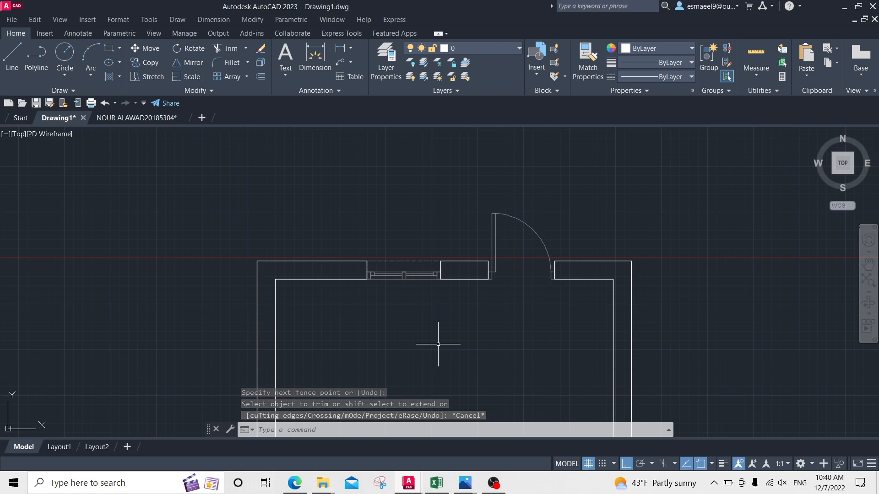
scroll(531, 277, up, 5)
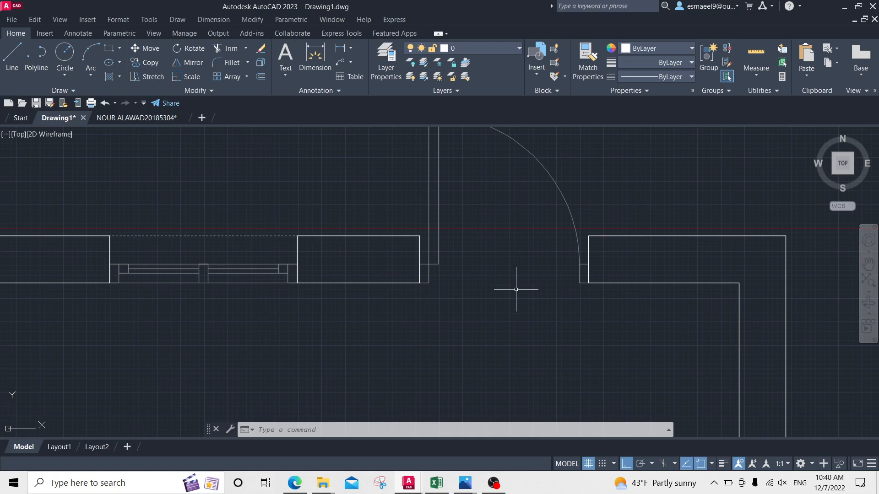
scroll(497, 293, down, 2)
middle_drag(467, 303, 501, 232)
scroll(502, 232, down, 2)
scroll(472, 253, up, 1)
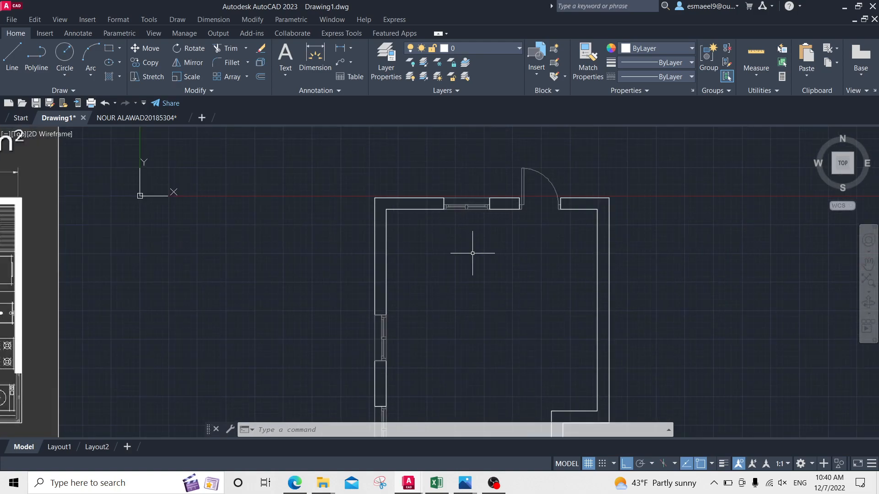
scroll(507, 224, up, 2)
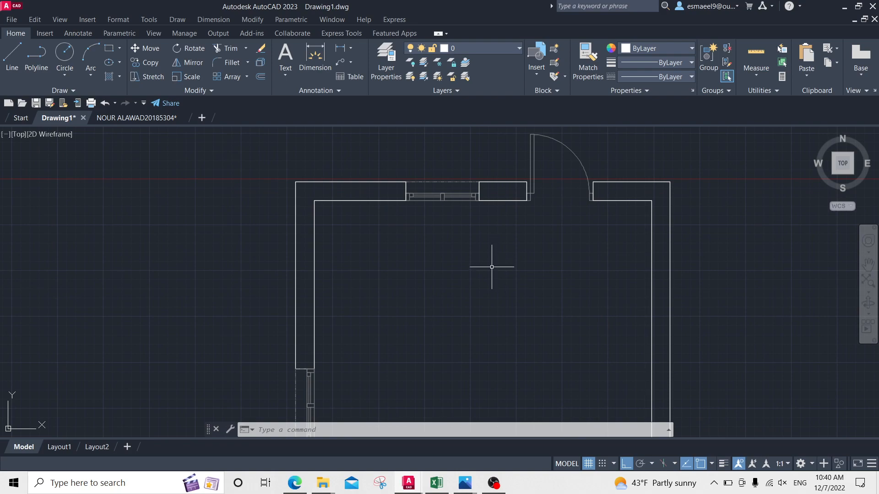
Erase the leftover horizontal guide line extending left from the plan's lower left corner
mouse_move(492, 267)
middle_down()
mouse_move(493, 225)
mouse_move(366, 226)
middle_up()
scroll(366, 227, down, 2)
middle_drag(362, 289, 401, 221)
mouse_move(404, 273)
middle_down()
mouse_move(423, 319)
mouse_move(381, 320)
mouse_move(370, 293)
mouse_move(378, 301)
mouse_move(385, 251)
middle_up()
scroll(369, 293, down, 1)
middle_drag(305, 348, 347, 258)
click(308, 249)
click(289, 290)
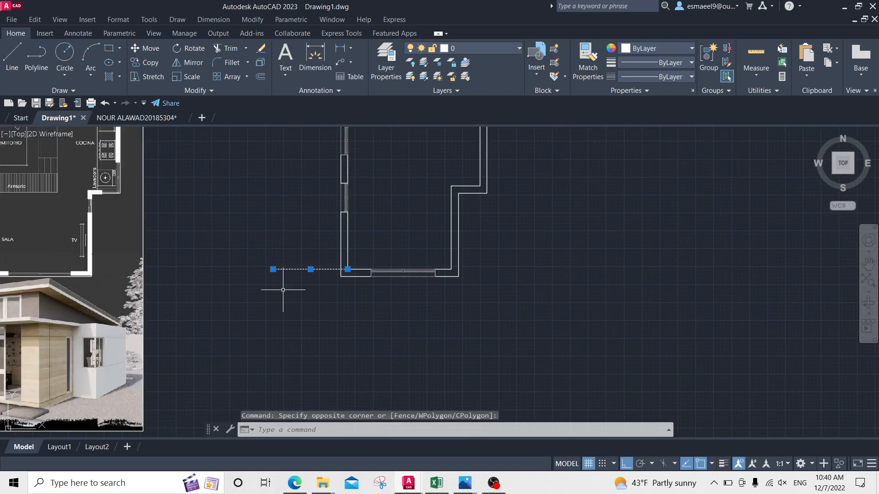
key(Delete)
Check the furniture on the reference plan and open the block libraries for inserting blocks
middle_drag(400, 222, 416, 282)
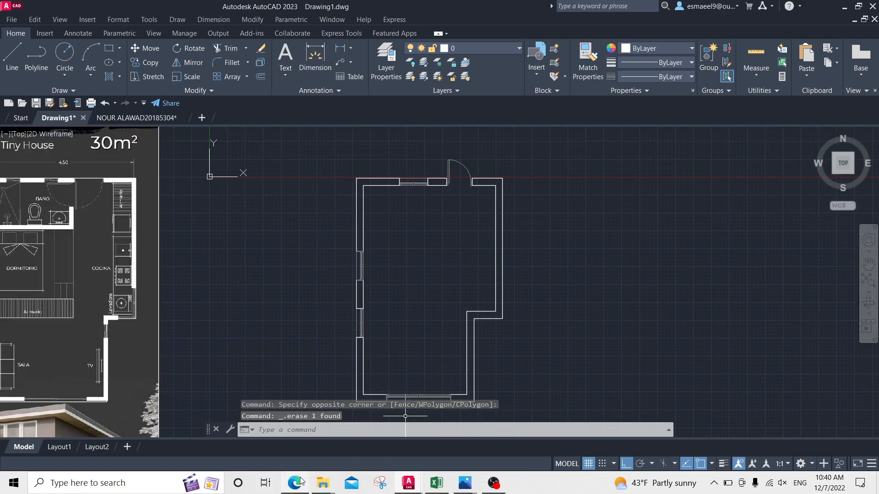
middle_drag(333, 290, 517, 270)
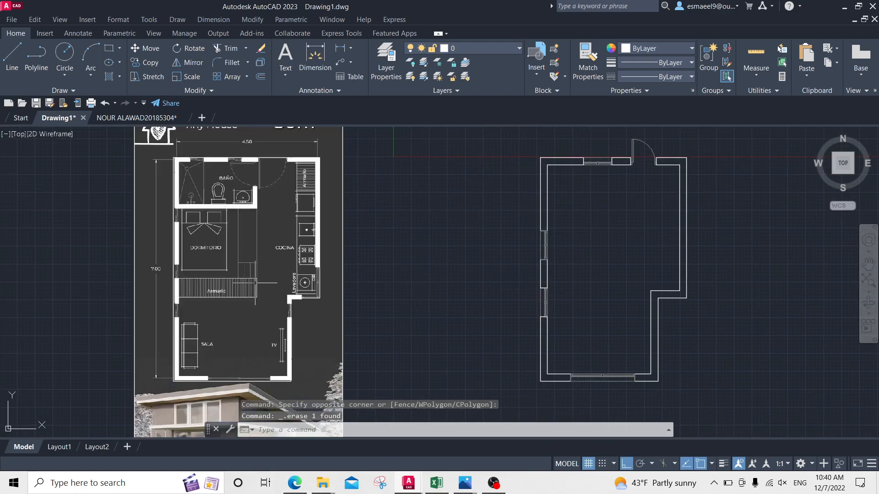
scroll(268, 288, up, 2)
middle_drag(256, 326, 284, 267)
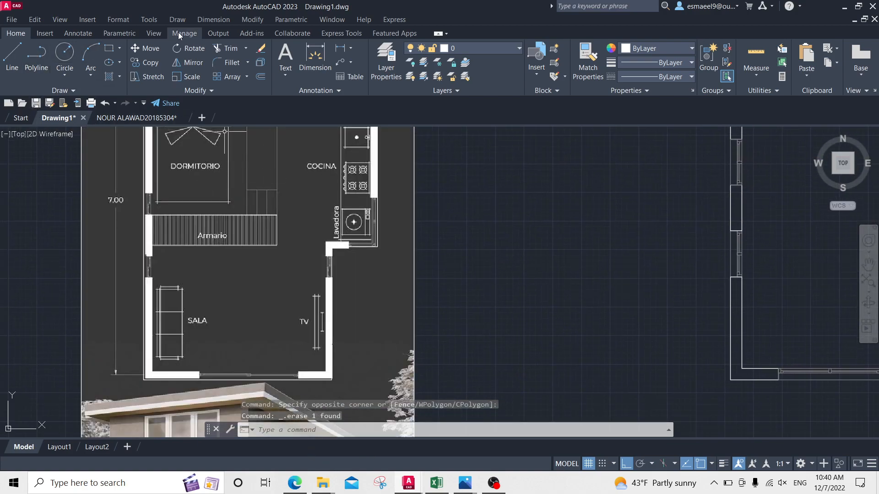
click(49, 34)
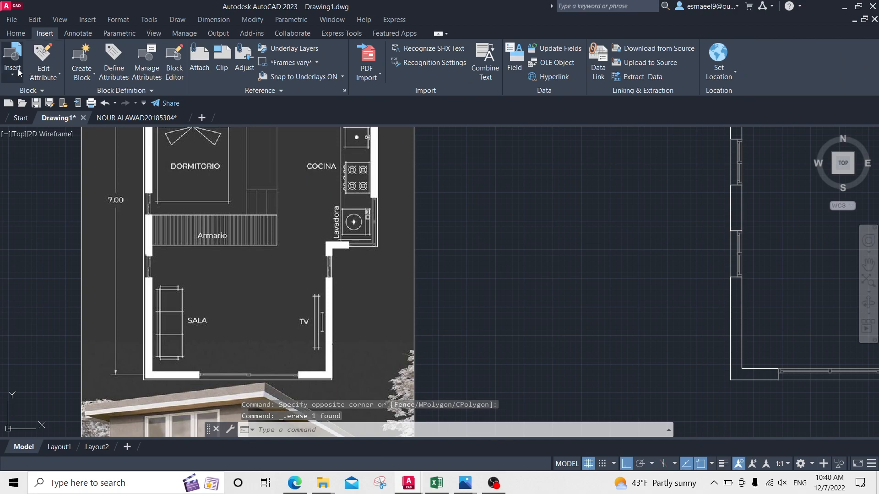
click(15, 77)
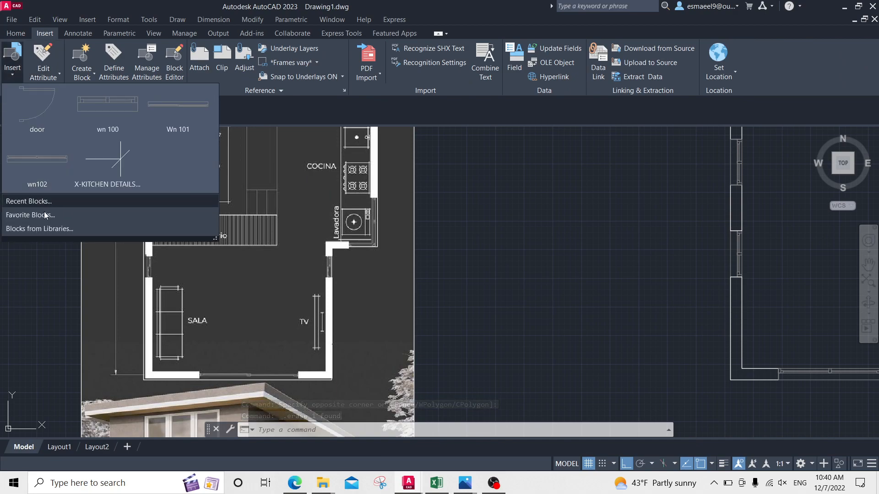
click(45, 229)
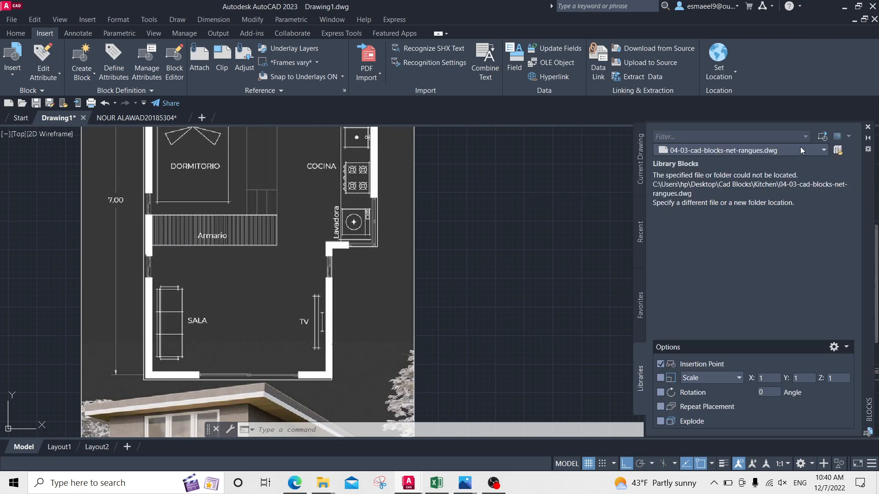
Try to load the recent block library 05-03-baths.zip and agree to remove it from the recent list
click(801, 150)
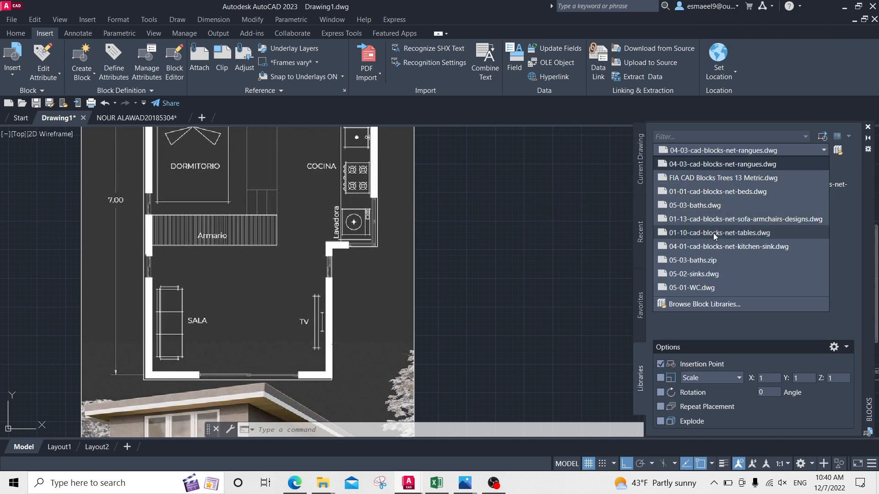
click(721, 260)
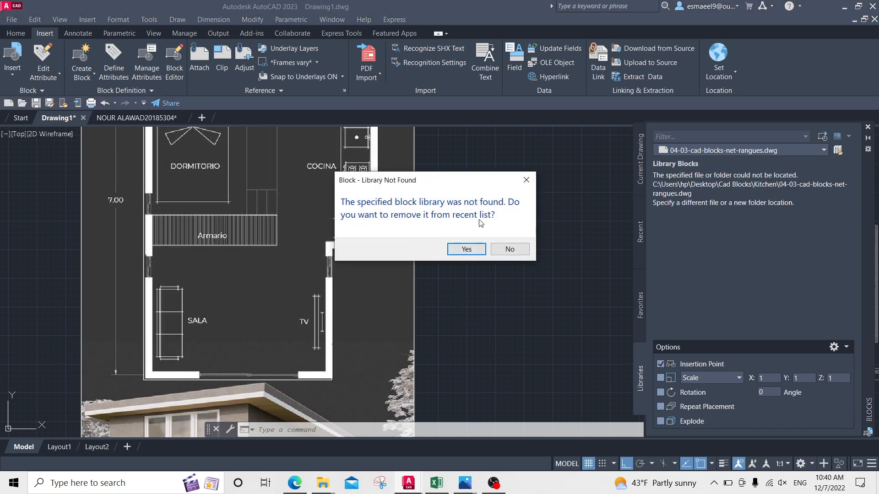
click(465, 249)
Try to load 01-01-cad-blocks-net-beds.dwg from the Beds folder in the desktop's Cad Blocks folder as a block library
click(837, 148)
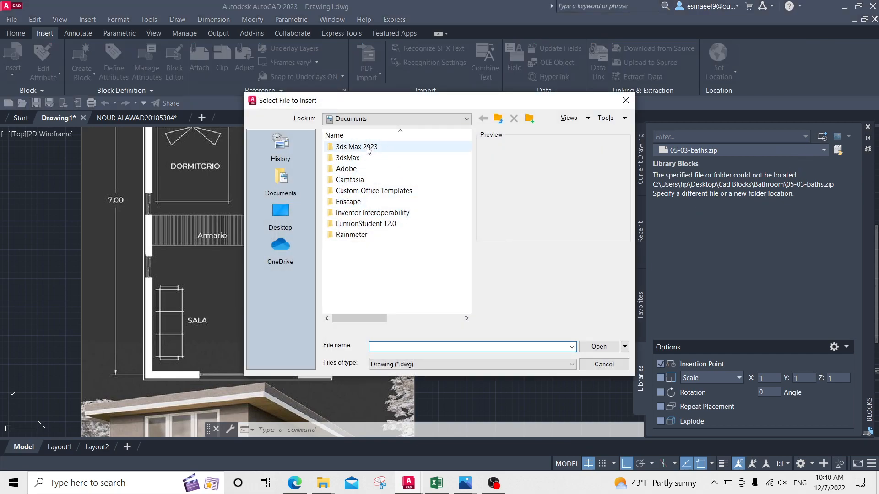
click(283, 217)
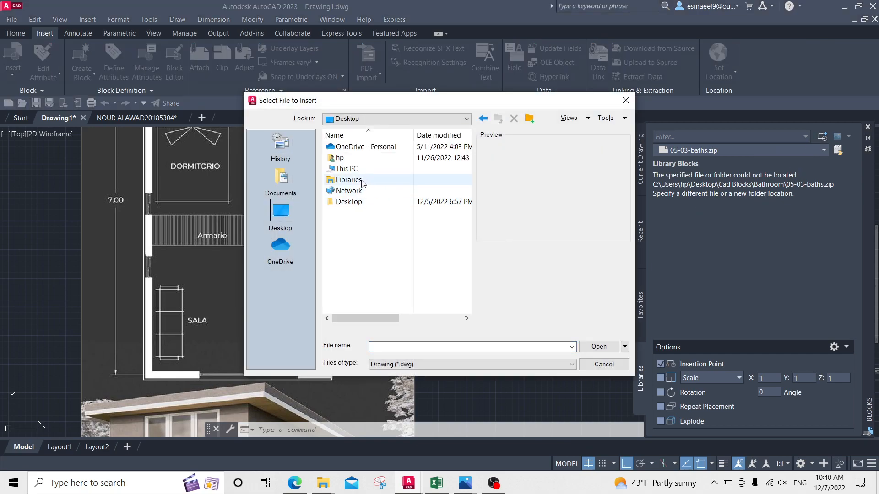
click(360, 205)
double_click(360, 203)
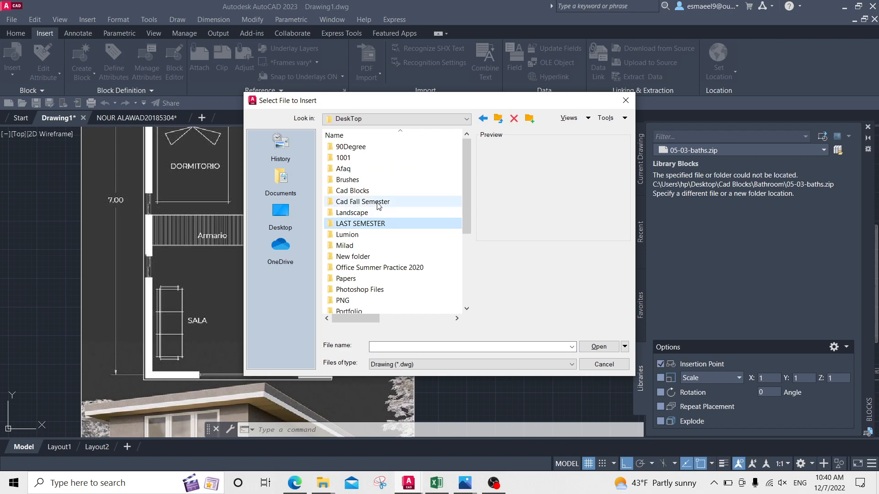
click(366, 191)
double_click(371, 191)
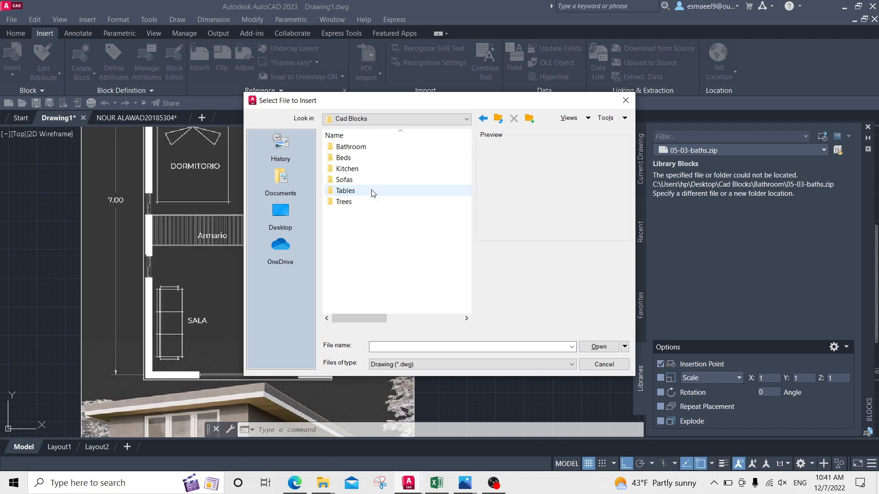
click(368, 159)
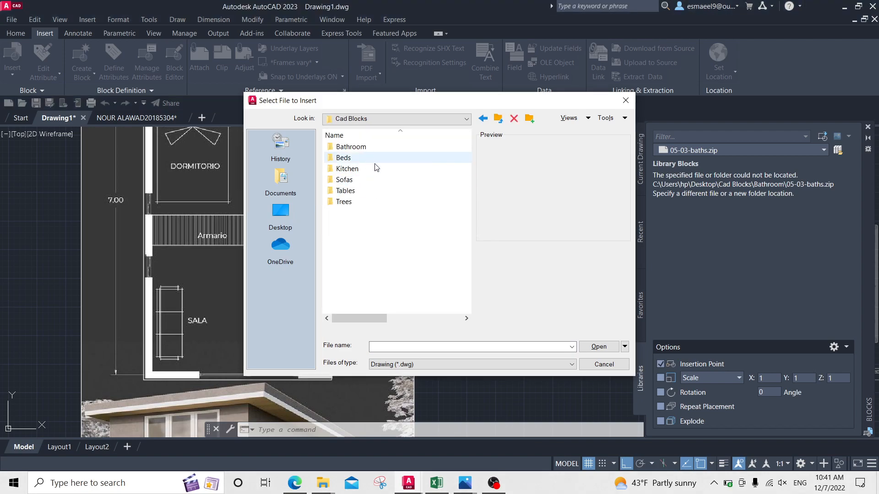
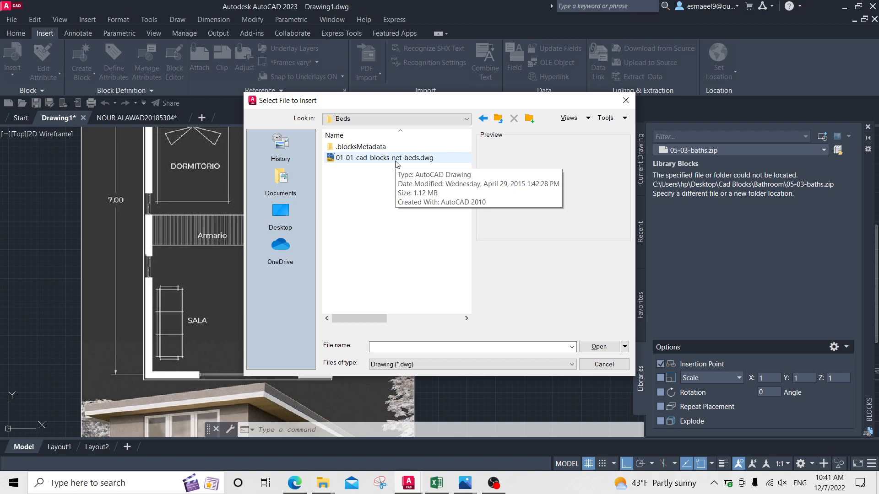
double_click(396, 158)
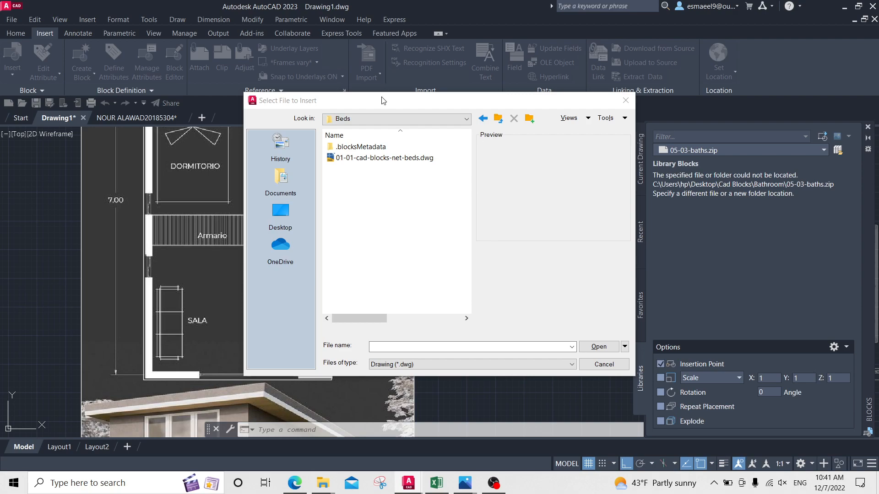
click(390, 158)
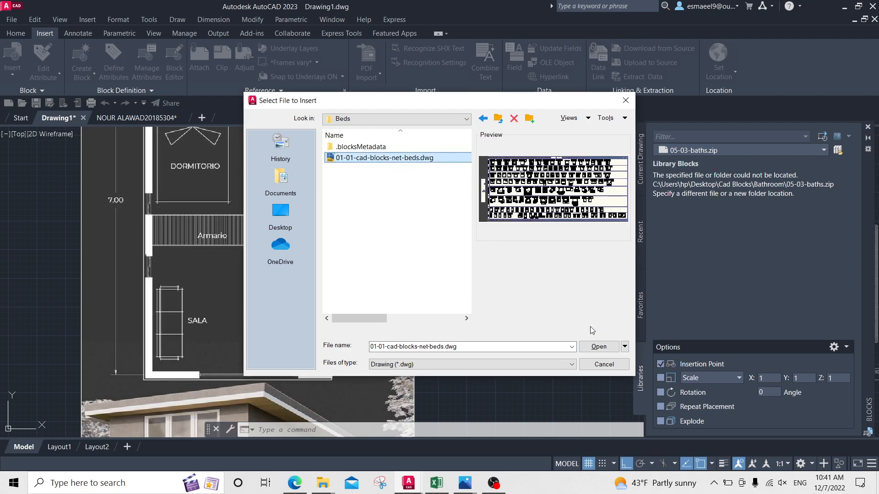
key(Escape)
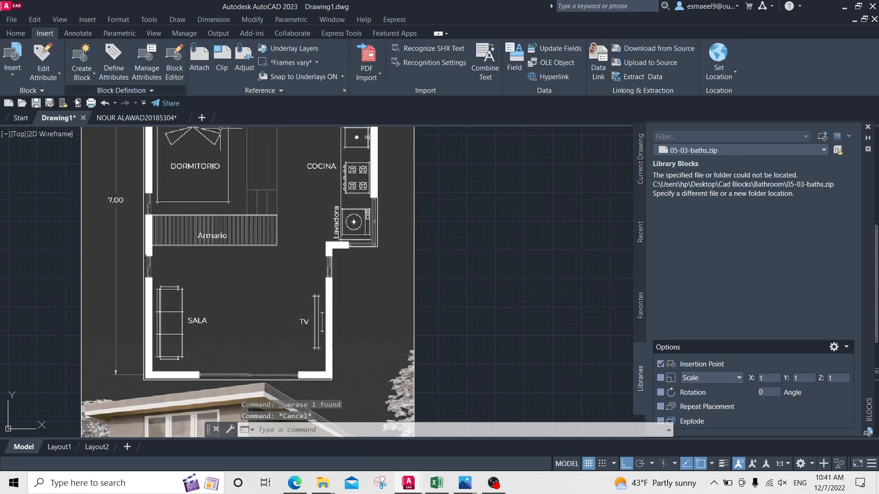
Switch to the other open house drawing and select the stove and double sink blocks in the KILER room
click(129, 118)
scroll(451, 312, down, 3)
scroll(451, 313, up, 3)
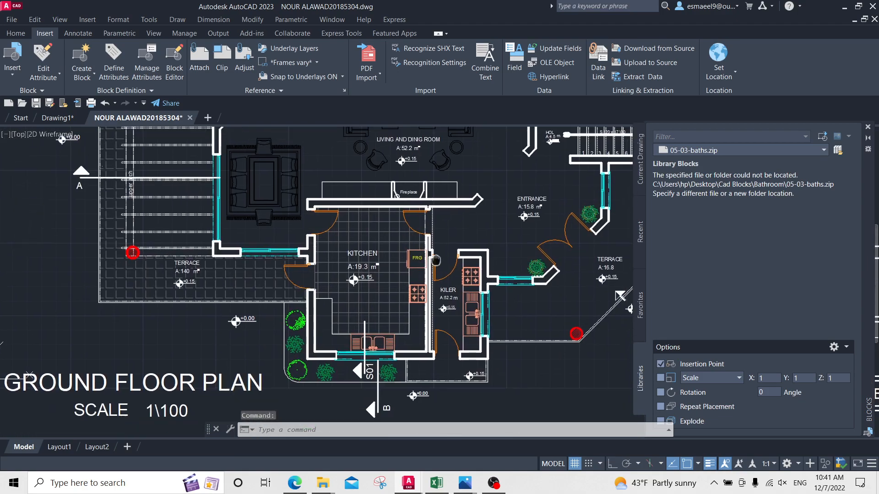
middle_drag(463, 313, 398, 265)
scroll(398, 264, up, 2)
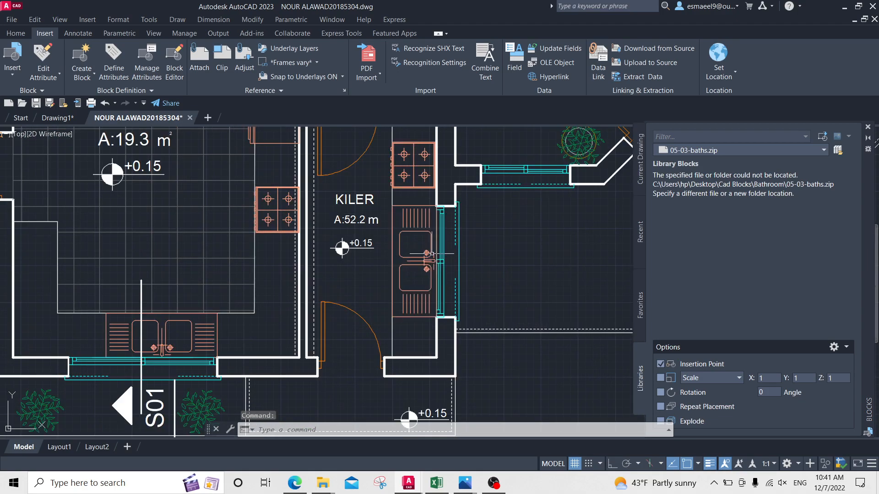
click(416, 160)
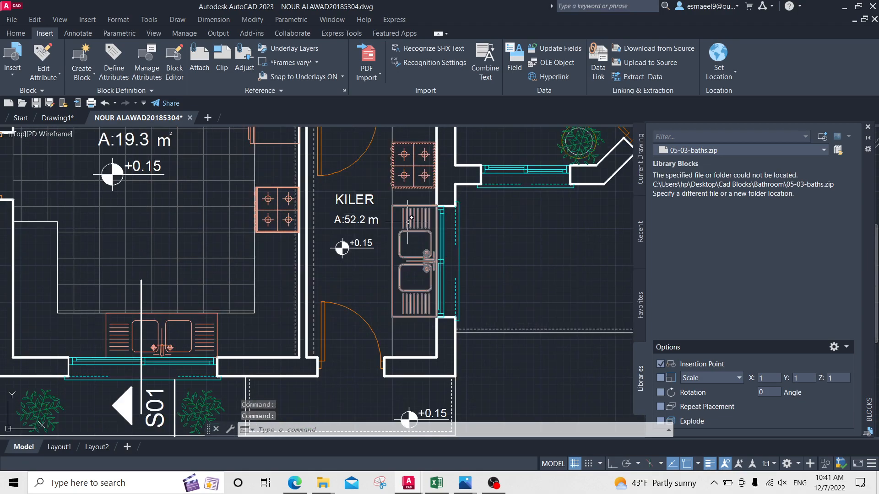
click(400, 256)
Try to add the two-seat sofa in the living and dining room to the selection
middle_drag(297, 275, 572, 362)
scroll(517, 183, down, 3)
scroll(463, 212, up, 3)
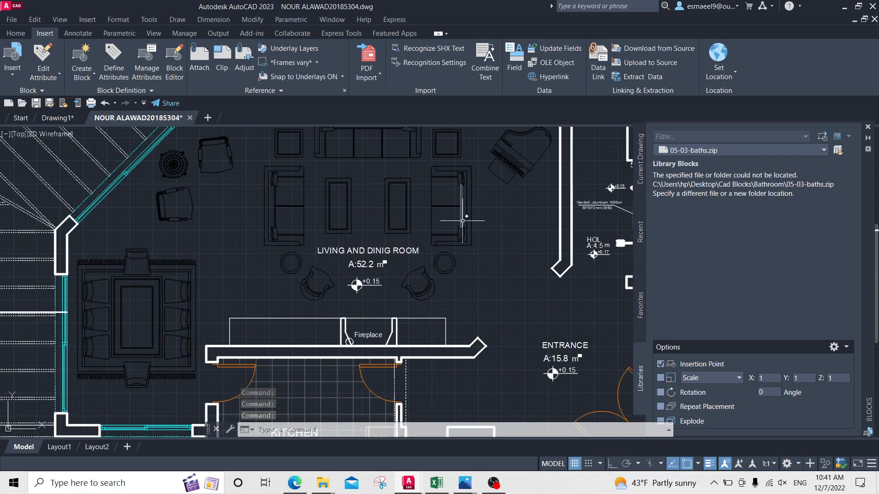
click(464, 211)
click(469, 203)
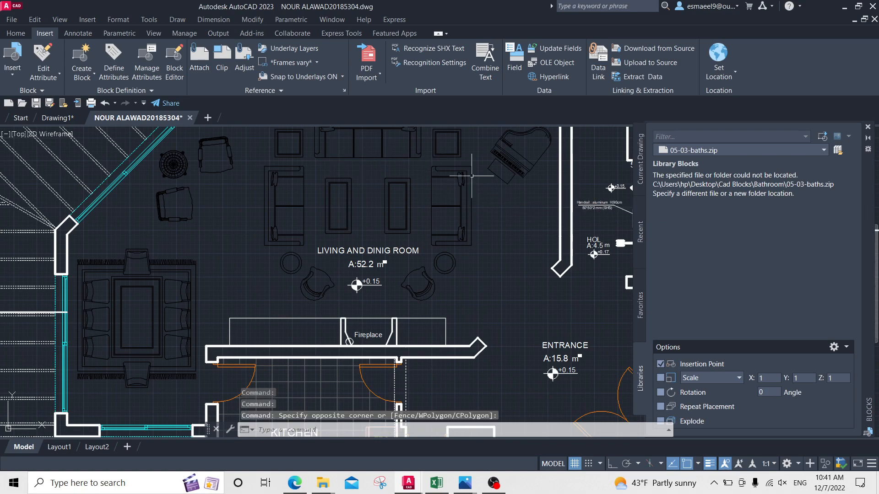
Add the bedroom's armchair and round table set to the selection and copy all selected blocks to the clipboard
scroll(412, 275, down, 2)
middle_drag(517, 380, 546, 278)
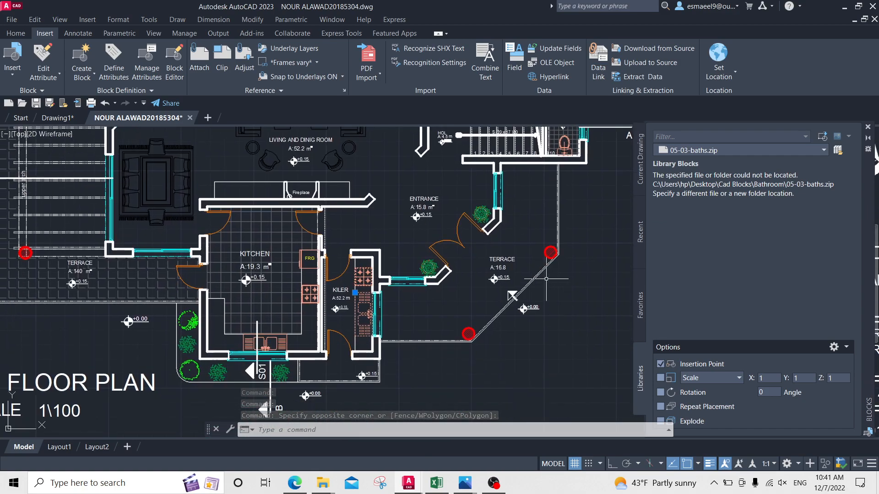
scroll(297, 269, up, 1)
scroll(302, 277, down, 1)
middle_drag(302, 277, 472, 335)
scroll(471, 335, down, 5)
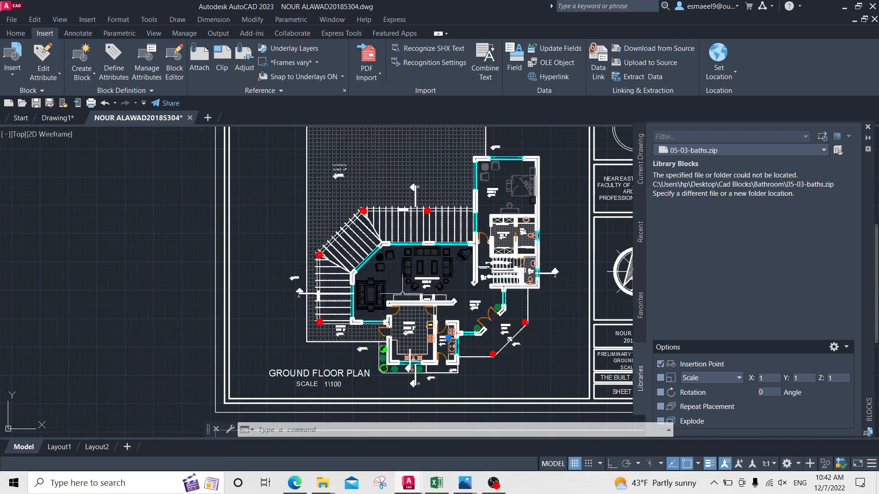
scroll(453, 194, up, 8)
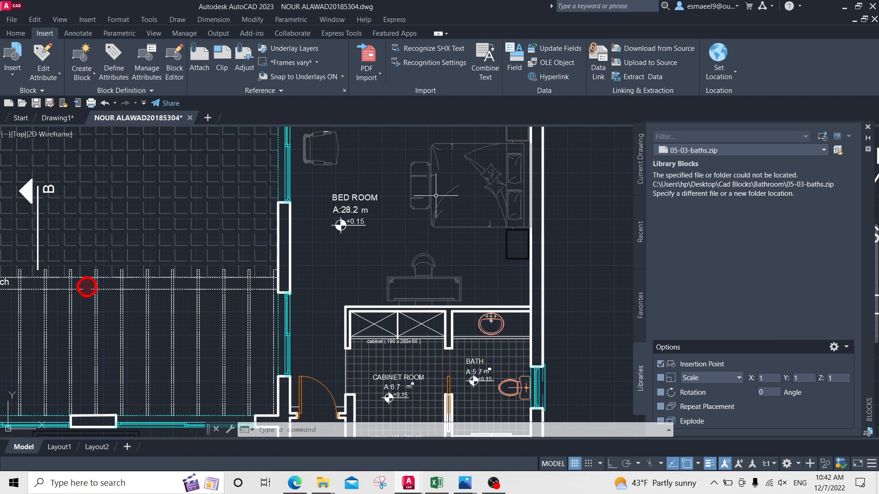
middle_drag(445, 168, 408, 207)
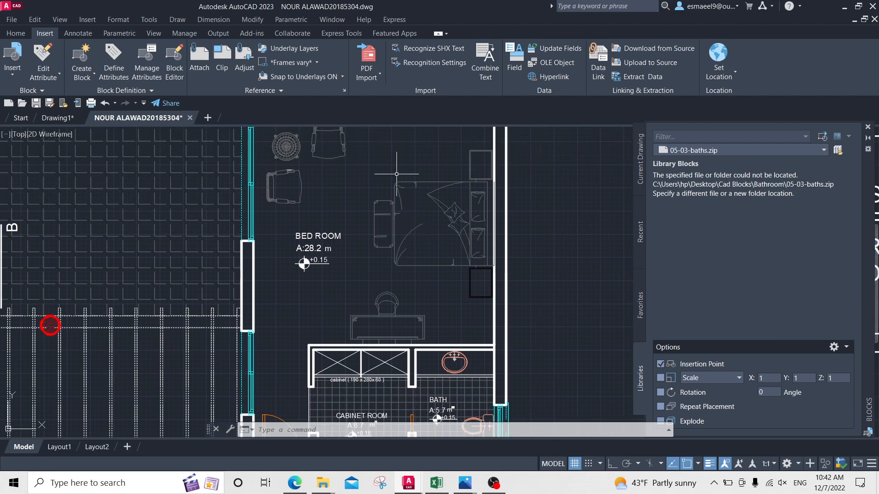
scroll(389, 185, down, 5)
scroll(369, 160, up, 7)
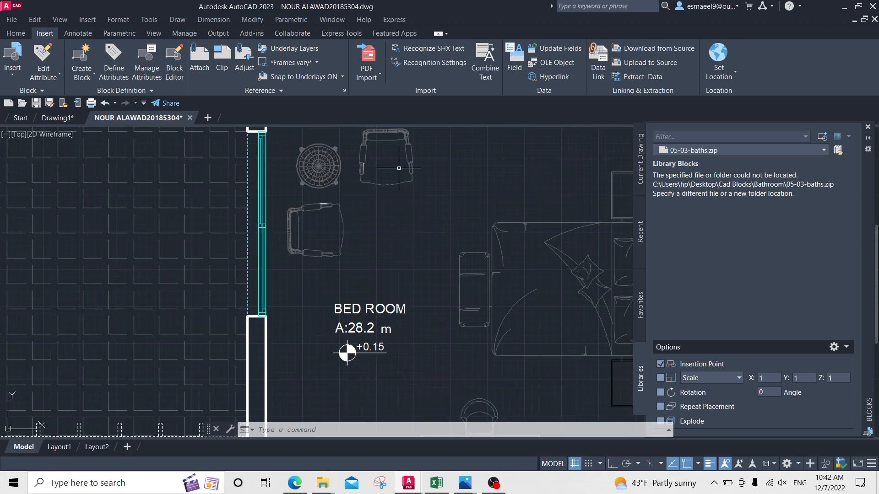
click(368, 160)
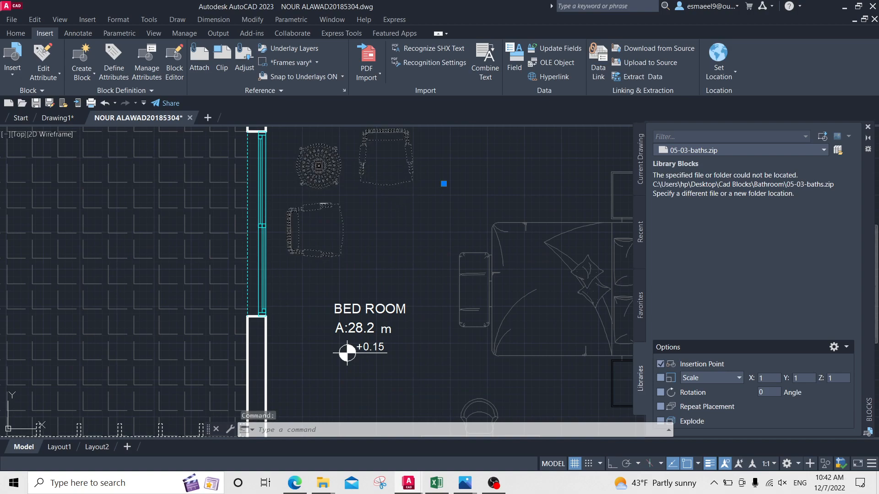
key(ctrl+c)
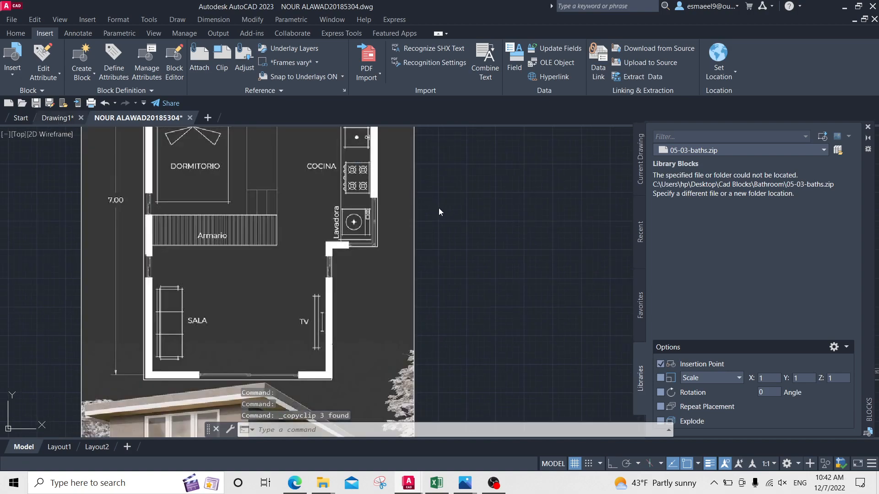
Switch back to Drawing1 and paste the copied blocks in the empty area beside the floor plan
click(58, 118)
scroll(481, 246, down, 5)
middle_drag(429, 261, 326, 253)
key(ctrl+v)
scroll(463, 215, down, 1)
click(462, 202)
key(Escape)
Move the pasted armchair and table set down beside the stove and sink blocks
click(519, 161)
click(451, 215)
text(m)
key(Return)
click(510, 177)
click(498, 274)
key(Escape)
Assign the pasted stove, sink and armchair set to the furniture layer
scroll(491, 313, up, 2)
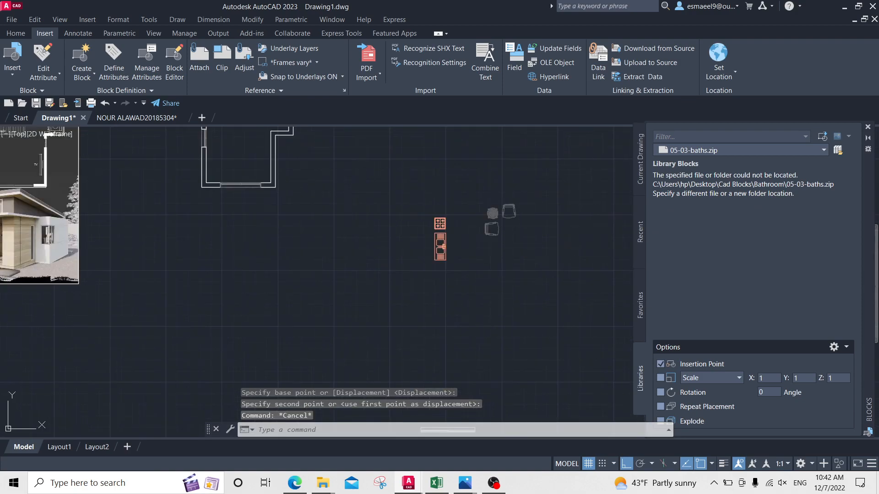
scroll(522, 210, up, 1)
click(525, 181)
click(337, 295)
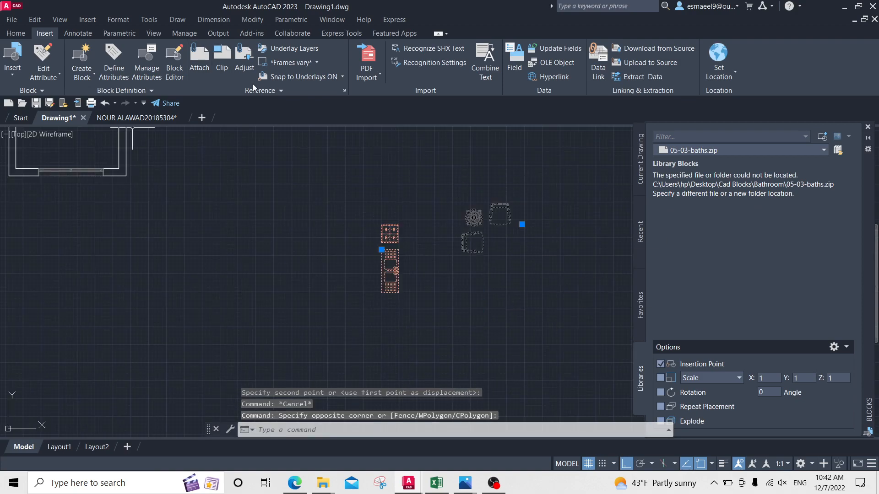
click(16, 33)
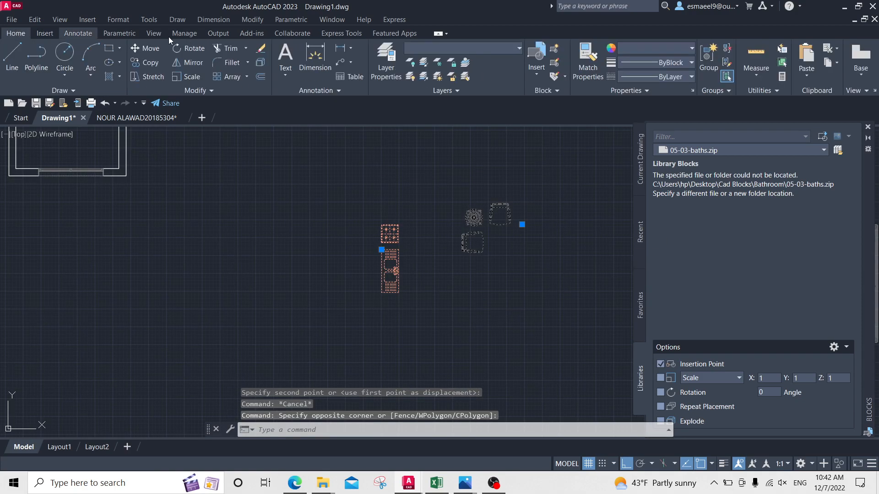
click(441, 47)
click(486, 143)
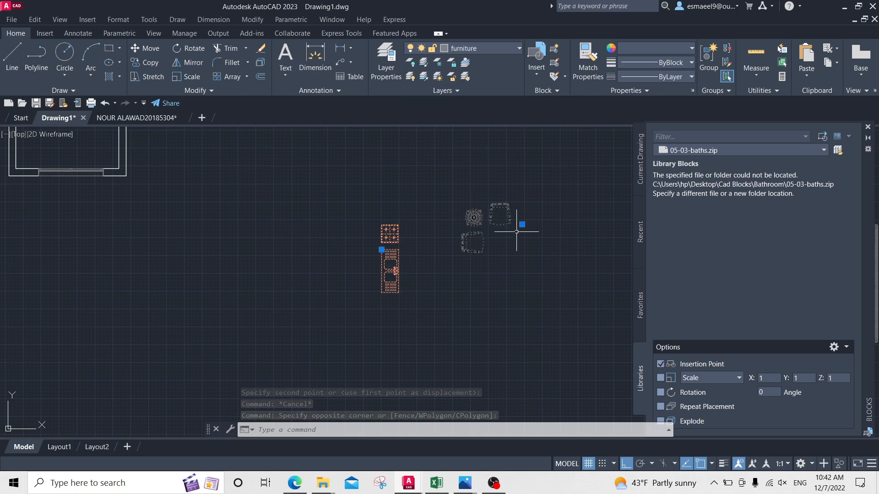
key(Escape)
key(Escape)
Set the color of the pasted stove, sink and armchair set to ByLayer
click(551, 188)
click(332, 321)
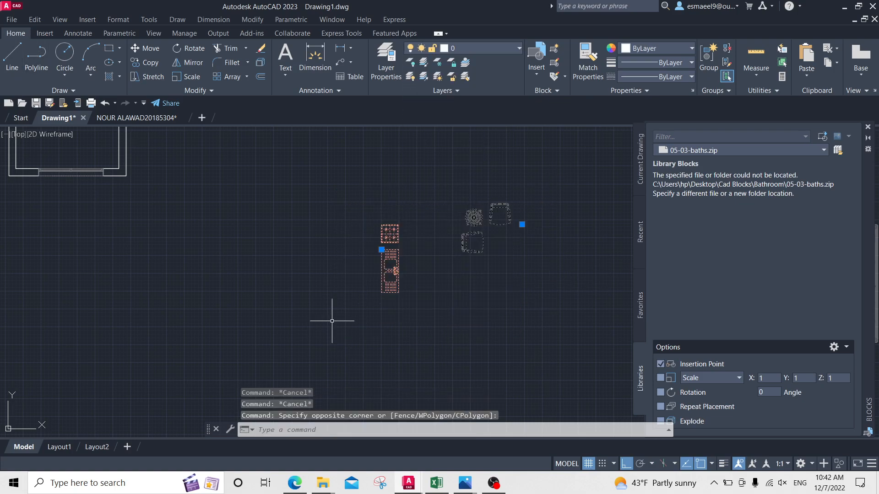
click(671, 45)
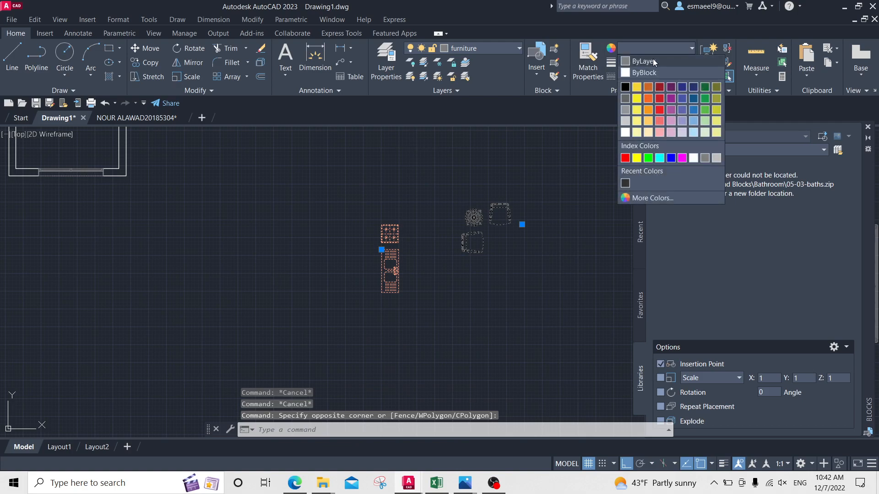
click(639, 60)
click(656, 62)
scroll(655, 76, up, 2)
click(654, 78)
click(670, 76)
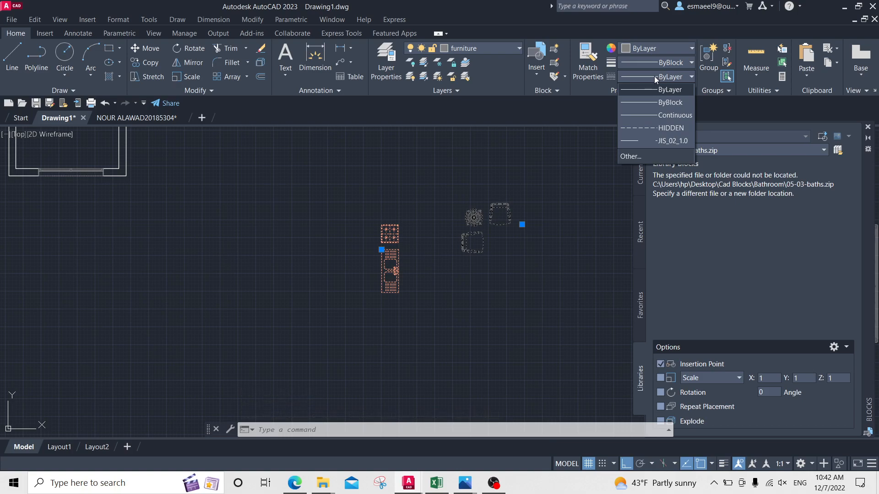
click(655, 76)
key(Escape)
key(Escape)
scroll(396, 298, up, 2)
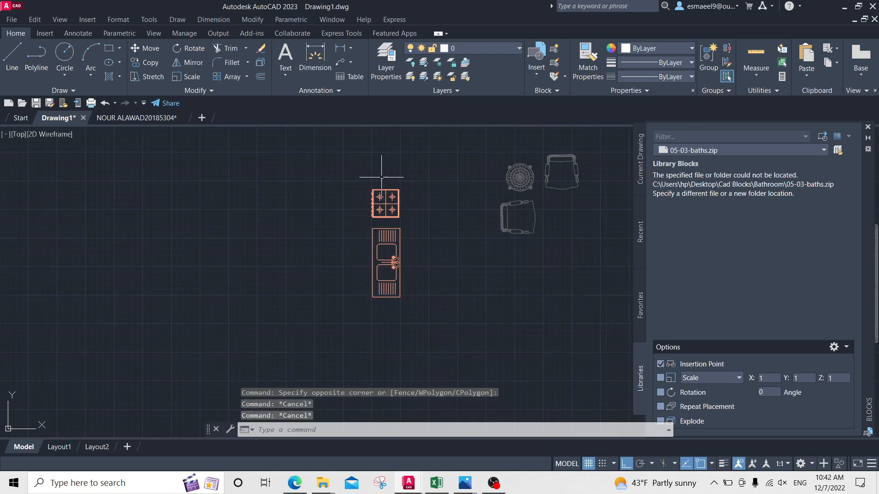
Explode the stove and double sink blocks
scroll(372, 216, up, 3)
click(442, 147)
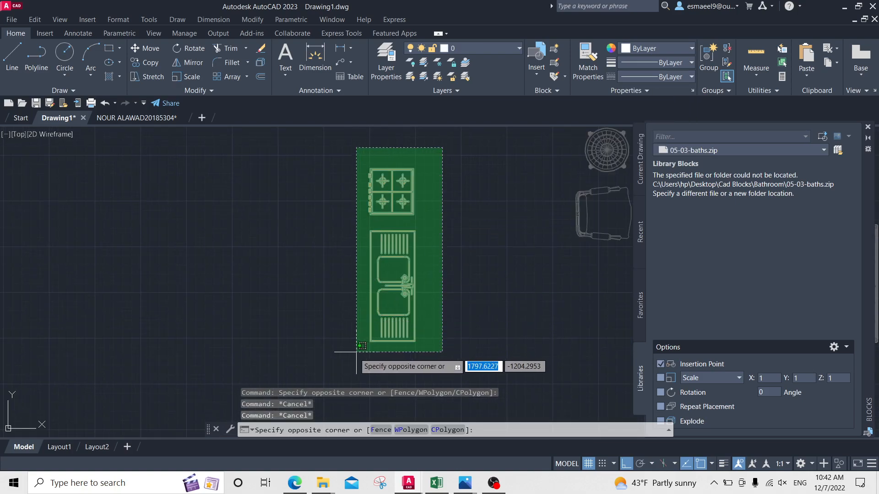
click(359, 351)
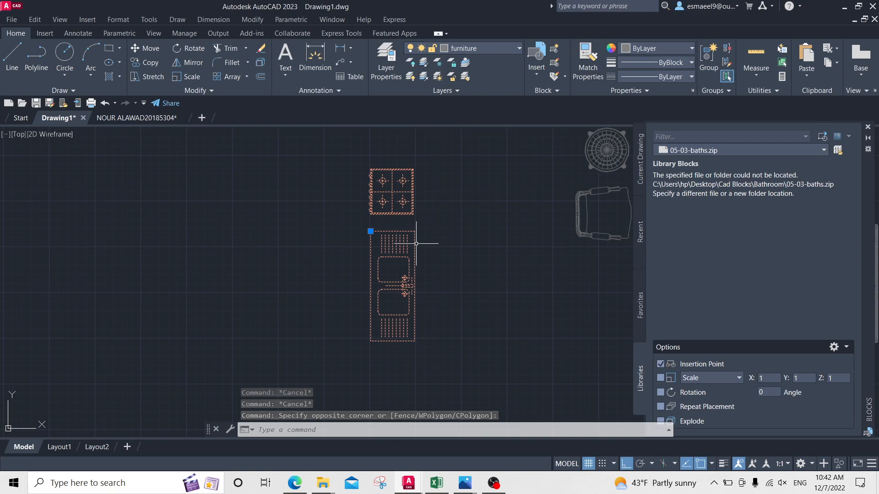
middle_drag(450, 222, 415, 194)
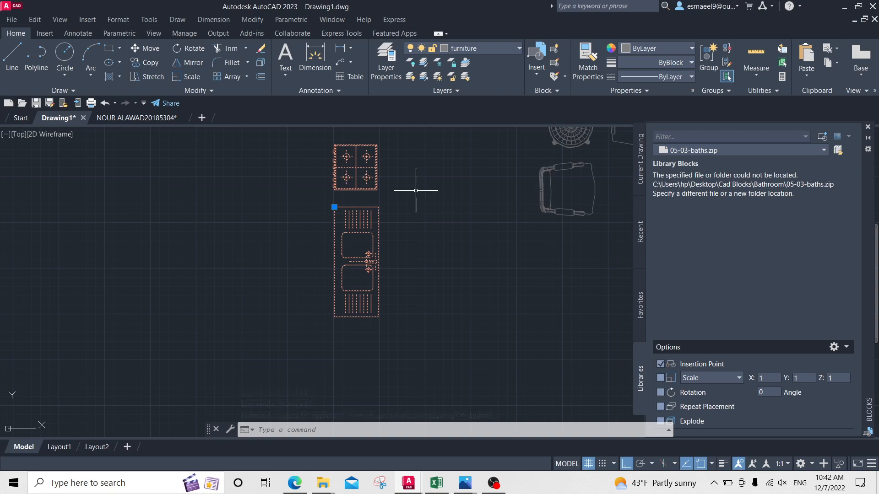
text(x)
key(Return)
Assign all pieces of the exploded double sink to the furniture layer
click(413, 207)
click(311, 315)
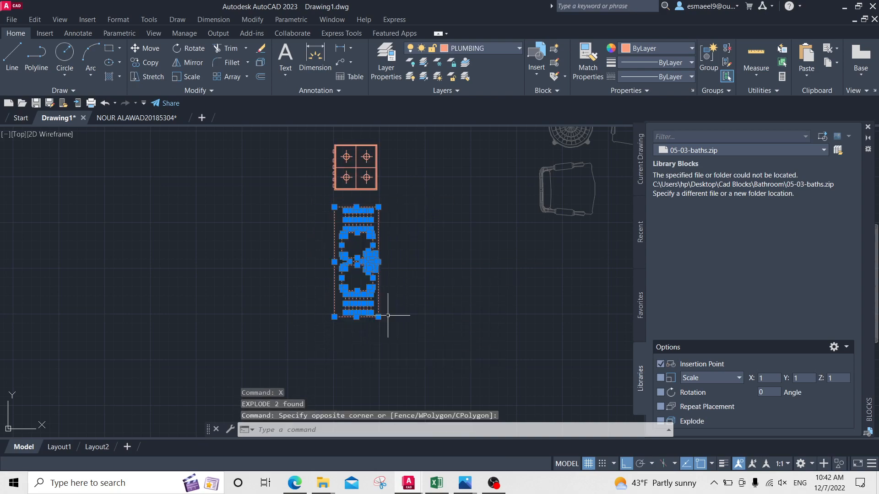
click(492, 49)
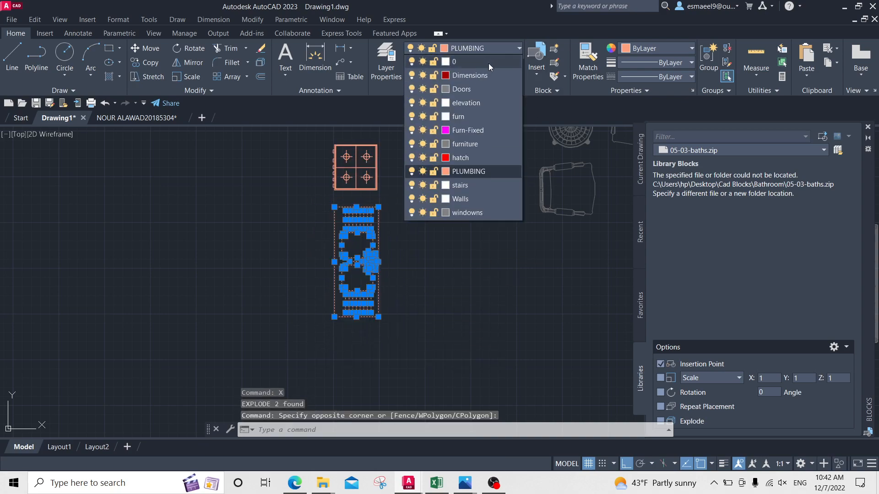
click(465, 144)
key(Escape)
Assign all pieces of the exploded stove to the furniture layer
click(411, 171)
click(311, 233)
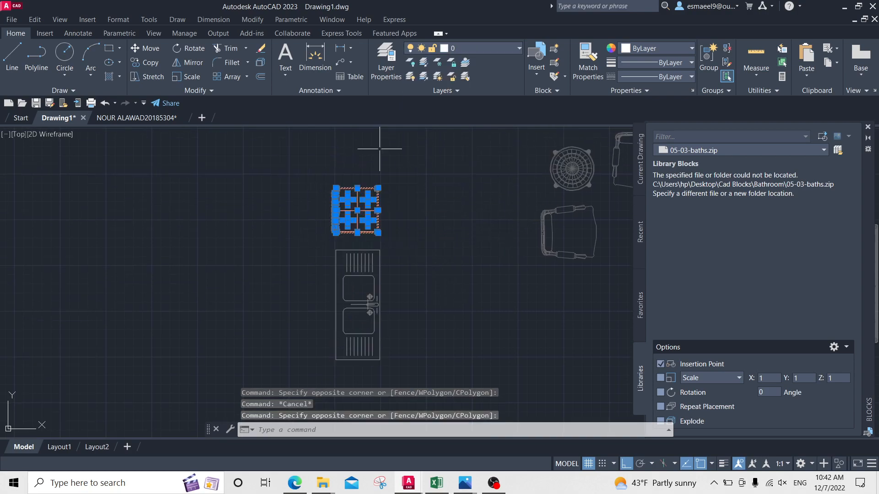
click(485, 51)
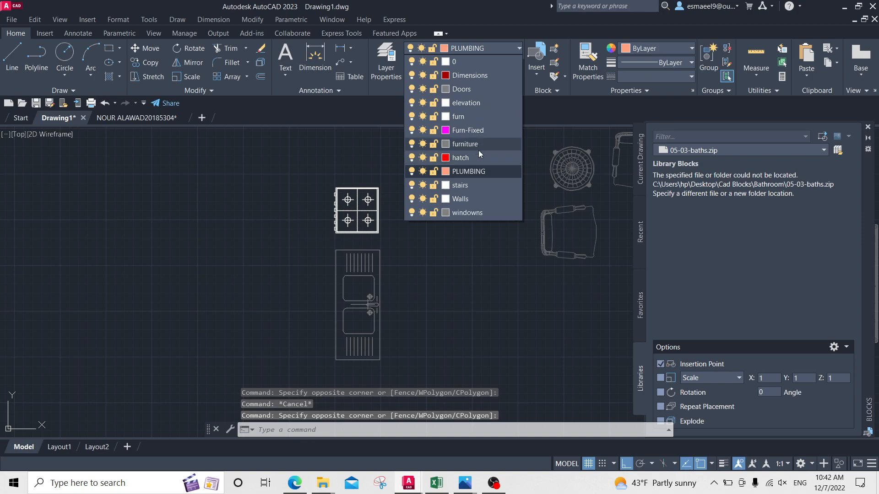
click(475, 155)
key(Escape)
key(Escape)
Define a block named 12 from the stove pieces, with its base point at the stove's upper-right corner
click(417, 165)
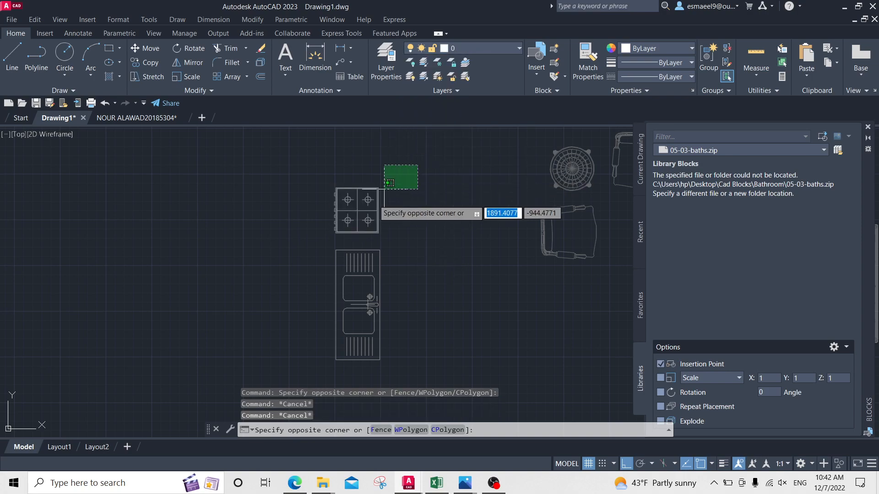
click(307, 245)
key(Return)
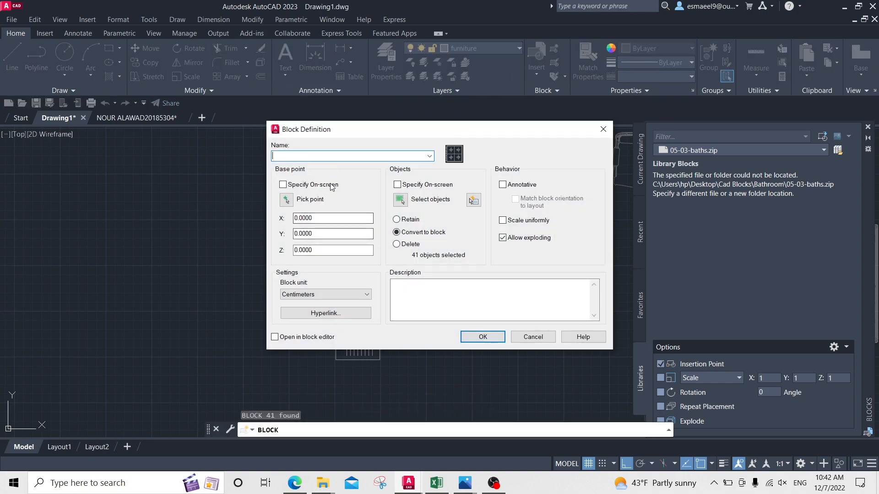
click(286, 200)
click(366, 194)
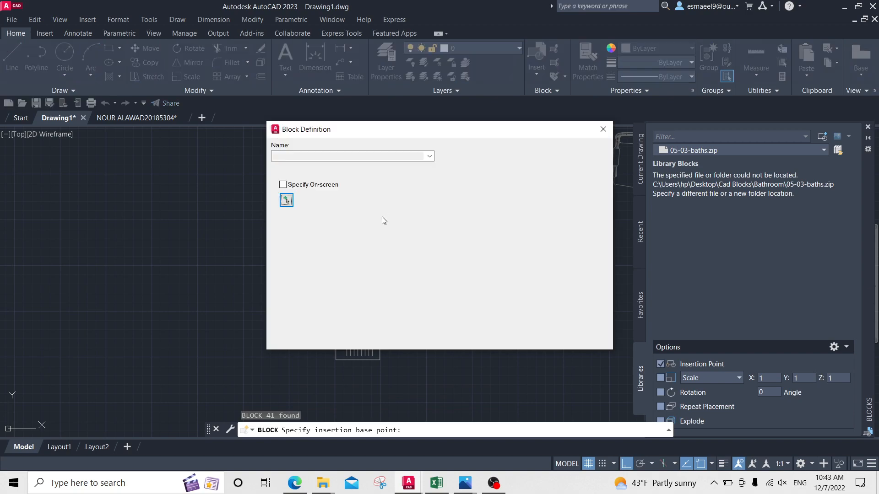
click(326, 158)
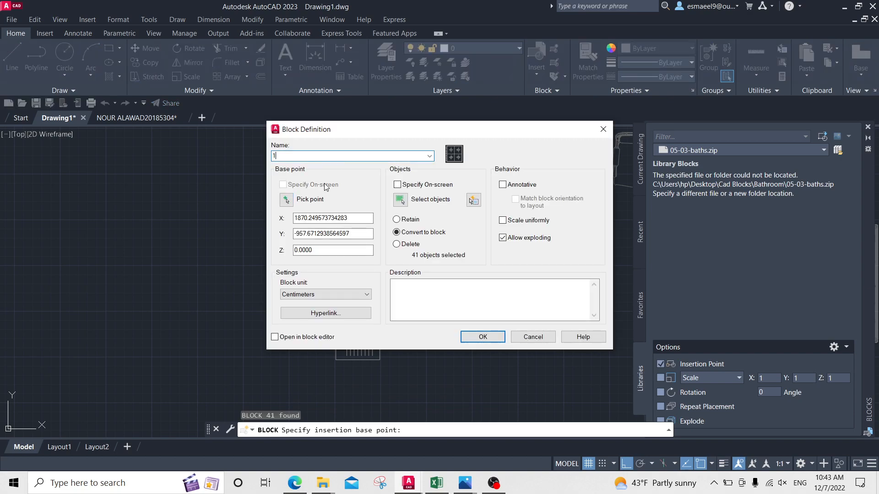
text(12)
click(489, 336)
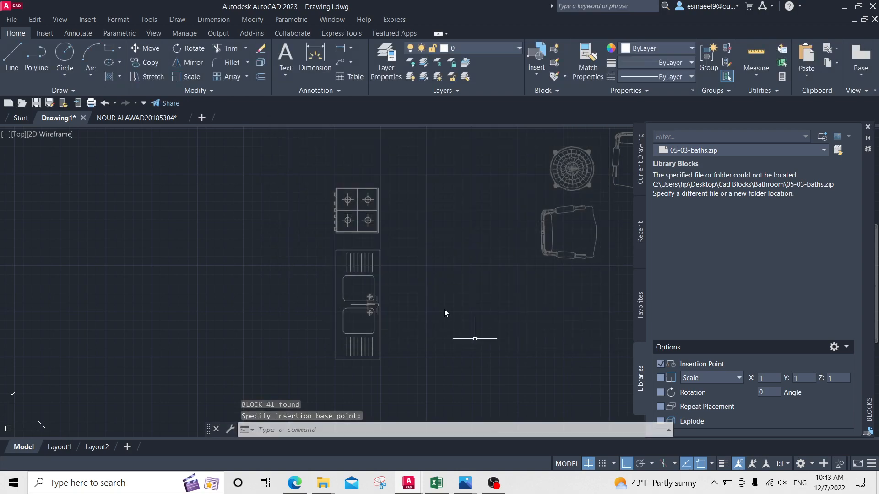
Define a block from the double sink pieces, with its base point at the sink's upper-right corner
click(393, 241)
click(304, 359)
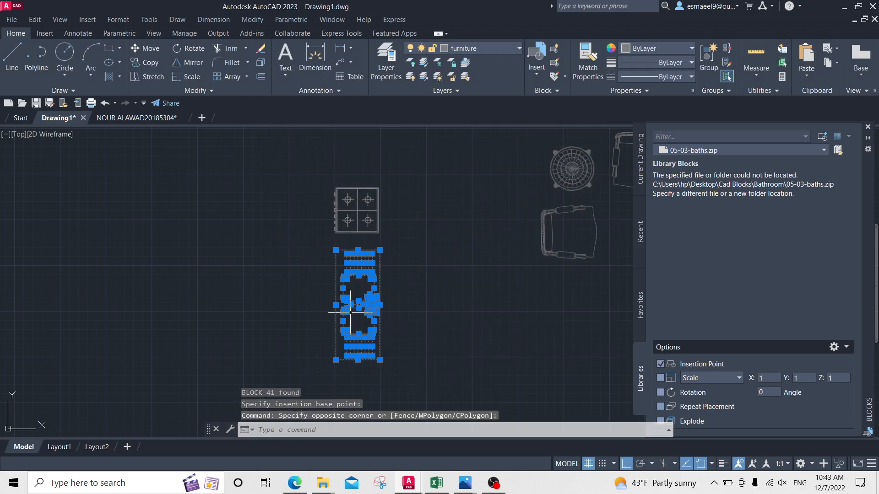
text(b)
key(Return)
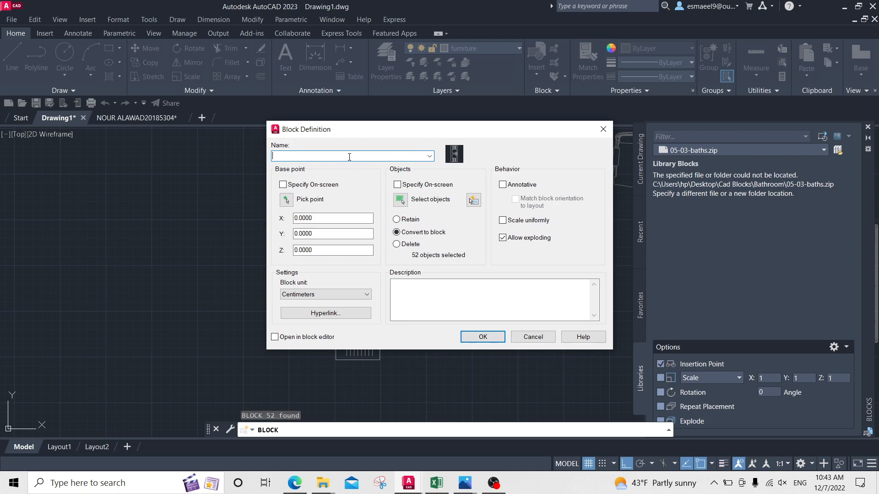
click(293, 201)
click(379, 256)
click(481, 337)
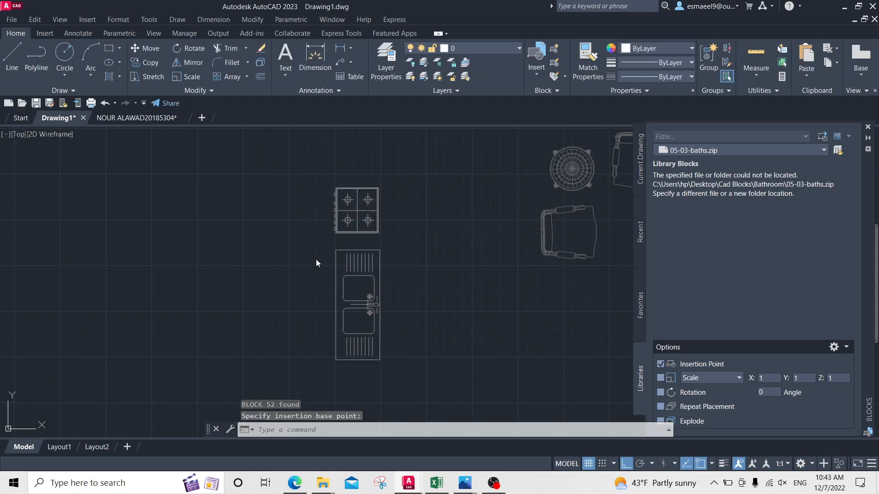
click(350, 266)
key(Escape)
Try to delete the PLUMBING layer
middle_drag(566, 214, 385, 215)
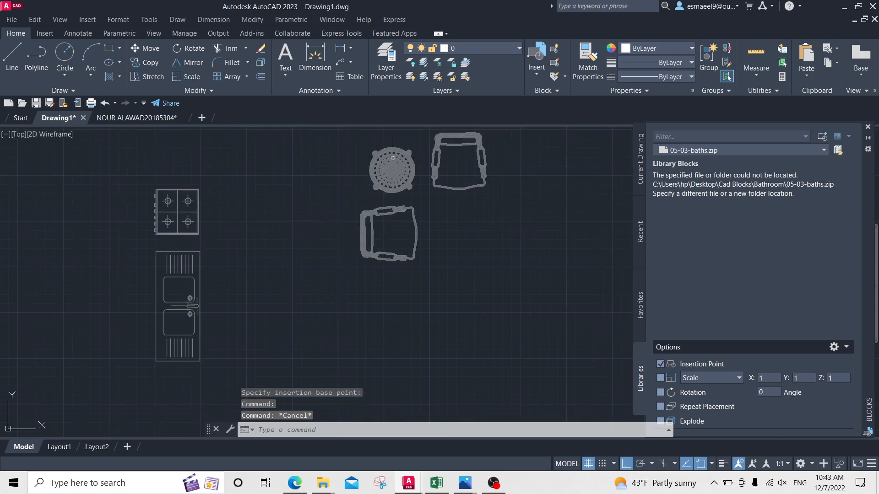
key(Escape)
key(Escape)
middle_drag(416, 171, 467, 189)
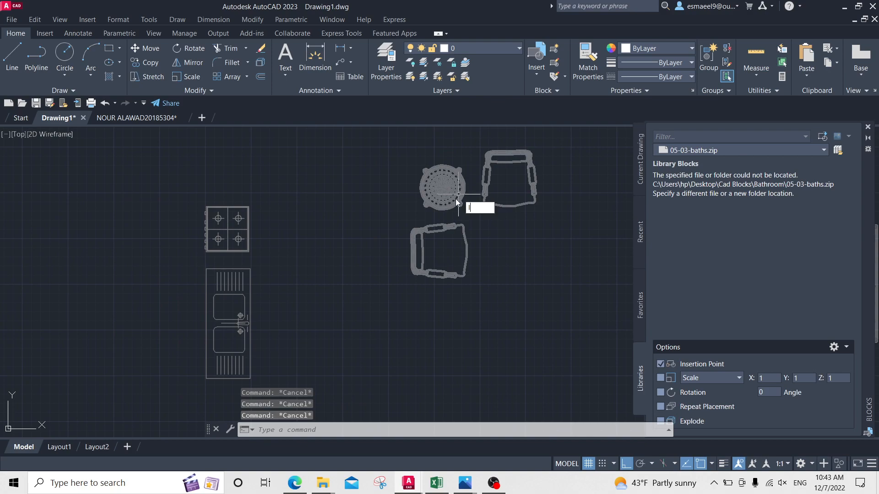
text(la)
key(Return)
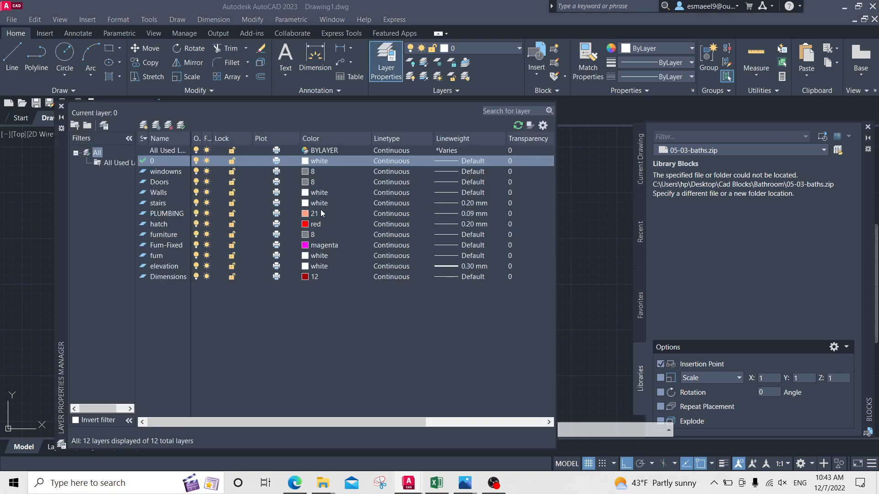
click(326, 210)
key(Escape)
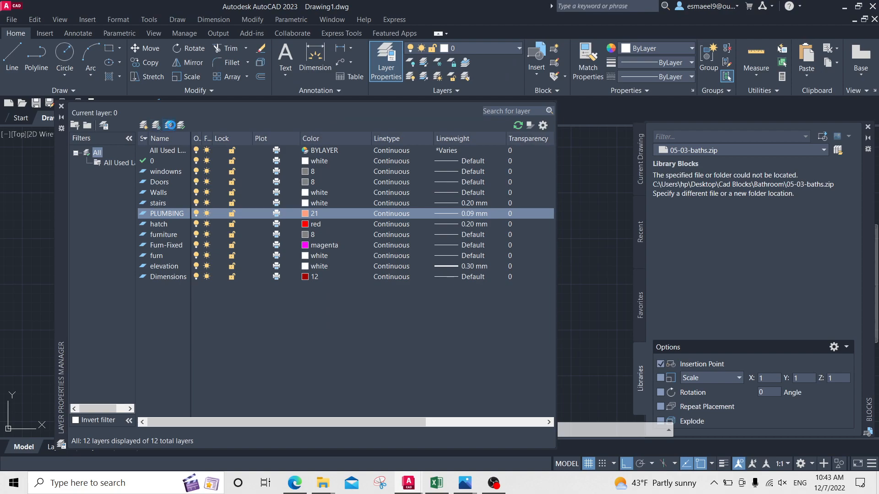
click(169, 124)
click(510, 266)
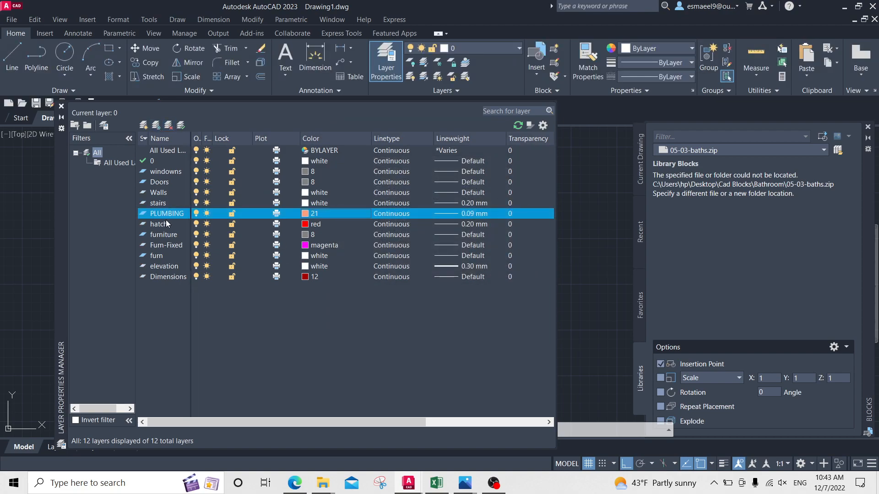
Delete the Furn-Fixed layer and make the windowns layer current
click(165, 246)
click(172, 124)
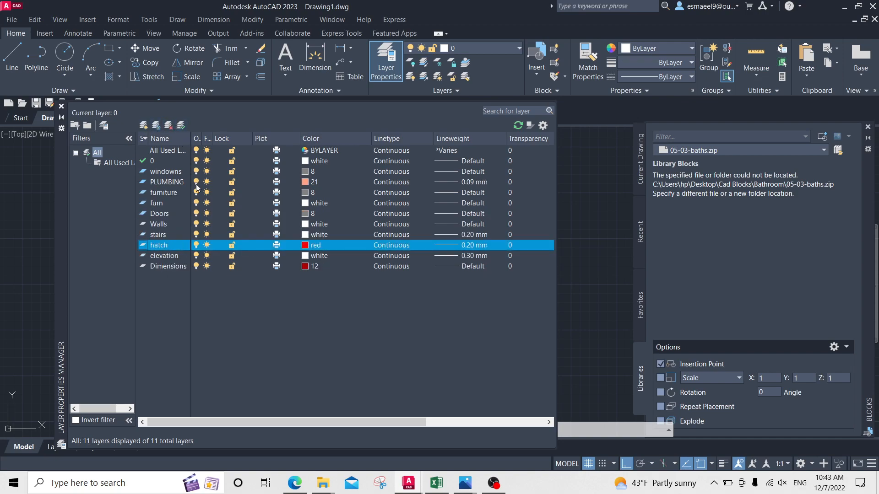
double_click(169, 172)
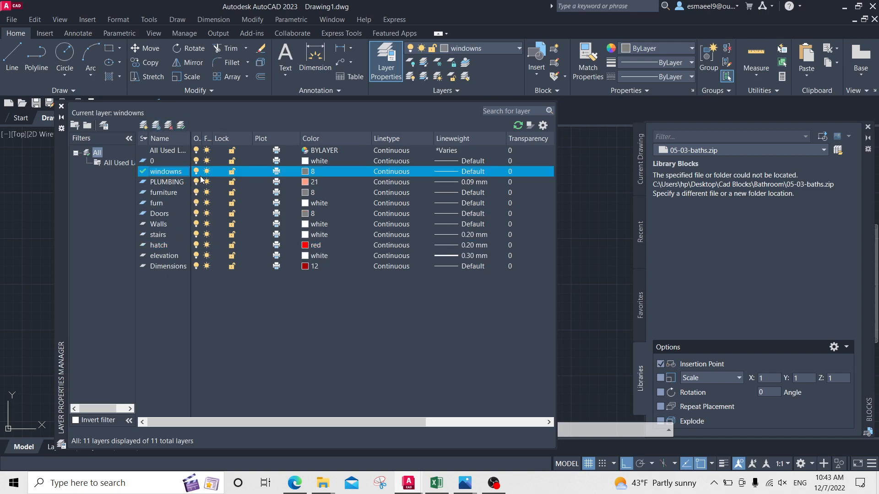
Try again to delete the PLUMBING layer and close the layer manager
click(172, 182)
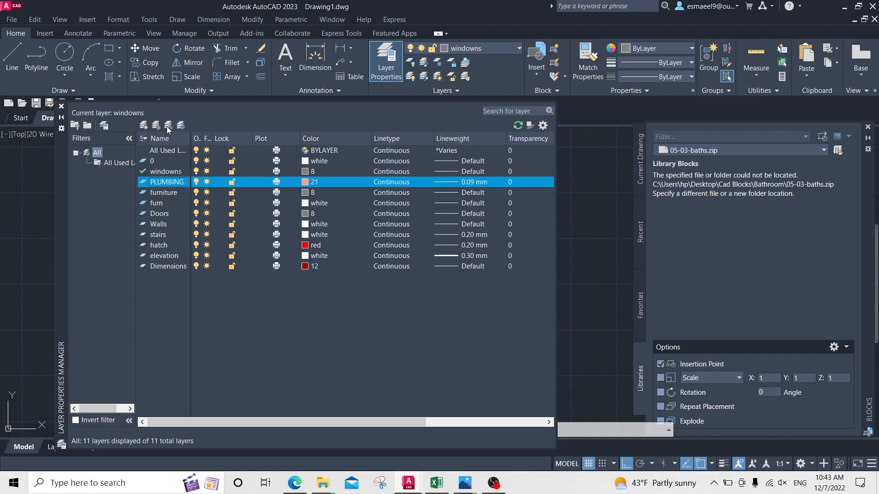
click(170, 125)
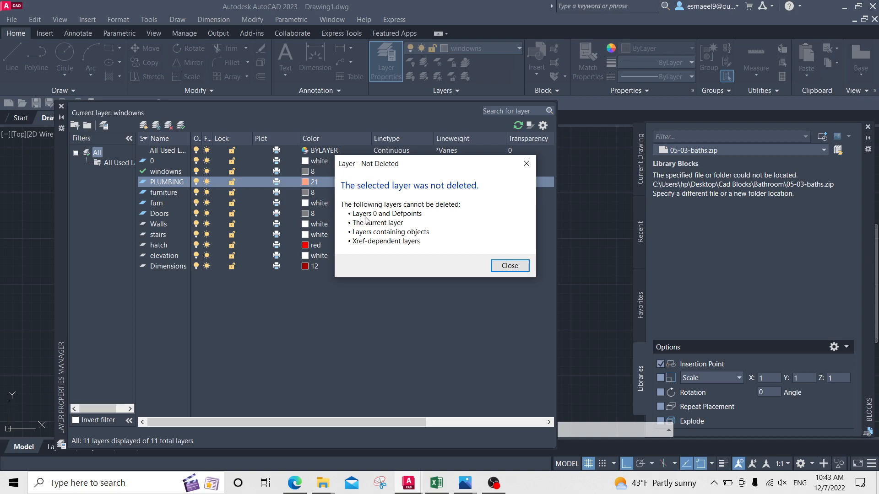
key(Return)
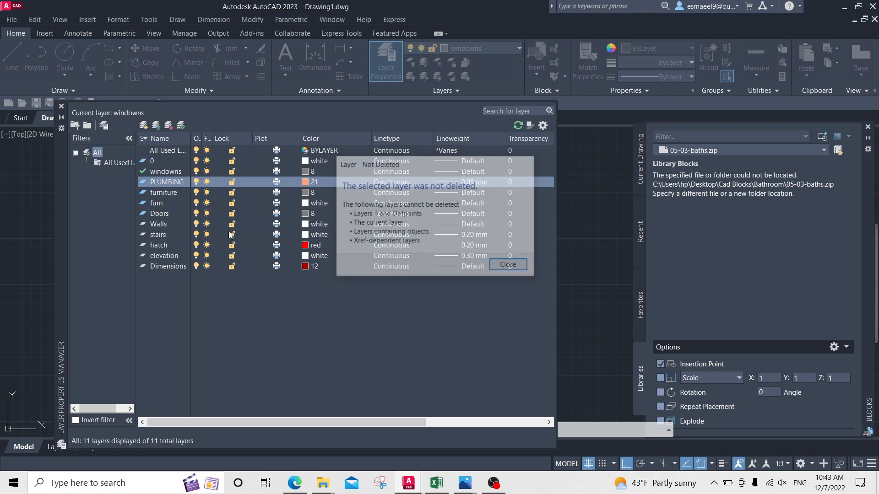
click(61, 107)
Move the stove and double sink blocks freely into the upper room of the floor plan, near its right wall
scroll(266, 282, down, 3)
middle_drag(269, 281, 446, 226)
scroll(444, 222, down, 1)
middle_drag(355, 219, 389, 270)
scroll(430, 261, up, 3)
key(Escape)
key(Escape)
scroll(541, 282, up, 2)
click(523, 242)
key(Escape)
scroll(503, 341, up, 2)
scroll(503, 340, down, 2)
middle_drag(466, 334, 404, 330)
key(Escape)
click(477, 242)
click(404, 315)
text(m)
key(Return)
click(452, 298)
middle_drag(272, 140, 404, 290)
scroll(404, 289, up, 2)
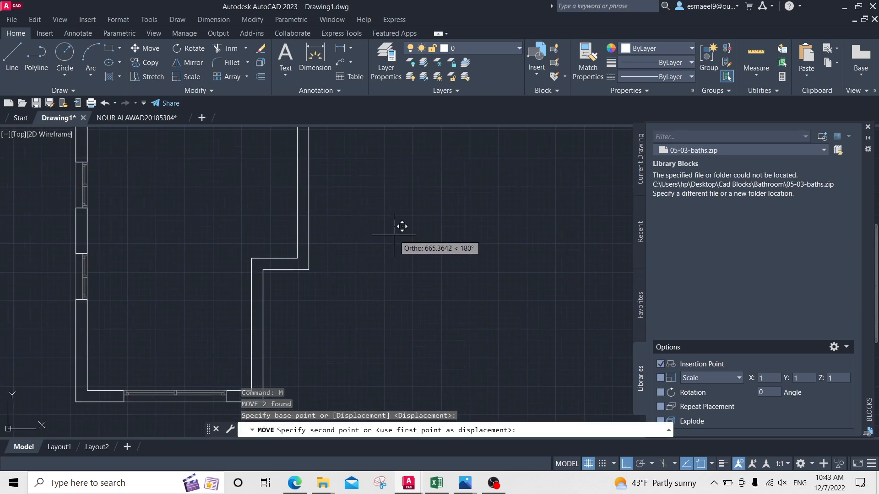
key(F8)
middle_drag(293, 133, 380, 247)
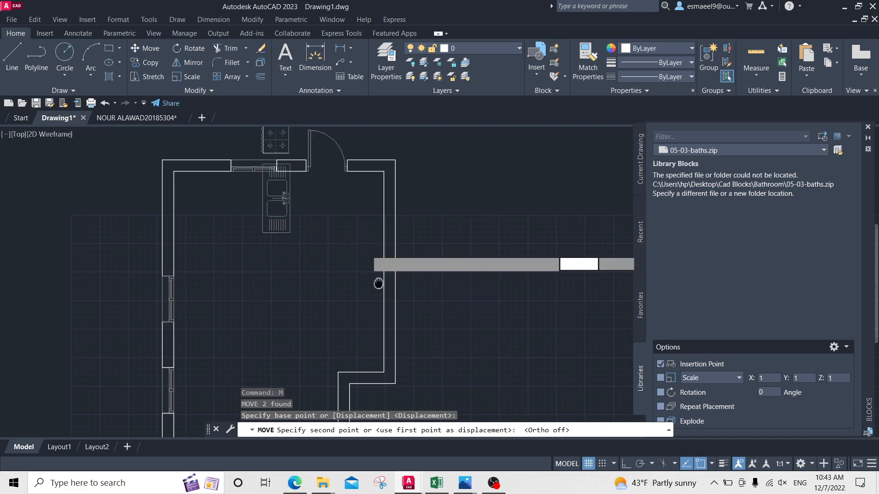
key(Escape)
scroll(348, 238, up, 2)
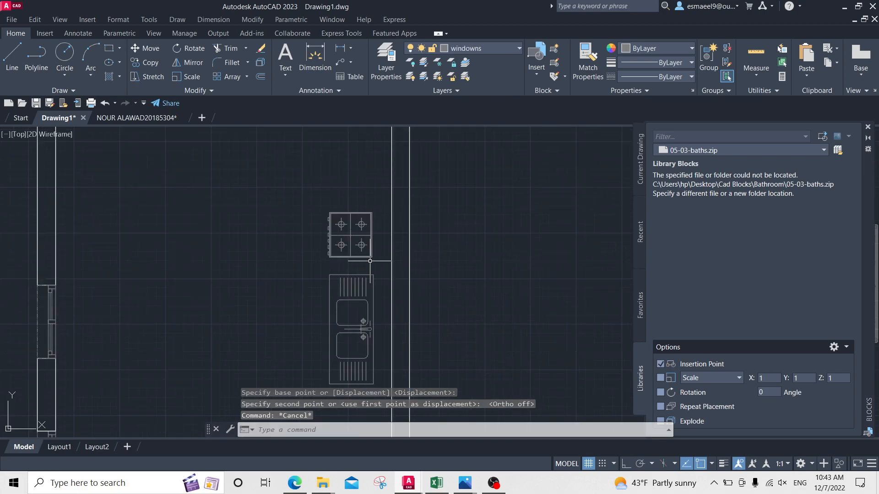
Move the stove and double sink together so the sink's upper-right corner touches the inner face of the right wall
mouse_move(333, 230)
middle_down()
mouse_move(326, 221)
mouse_move(338, 208)
mouse_move(355, 219)
mouse_move(355, 197)
middle_up()
scroll(368, 241, up, 2)
click(384, 224)
key(Escape)
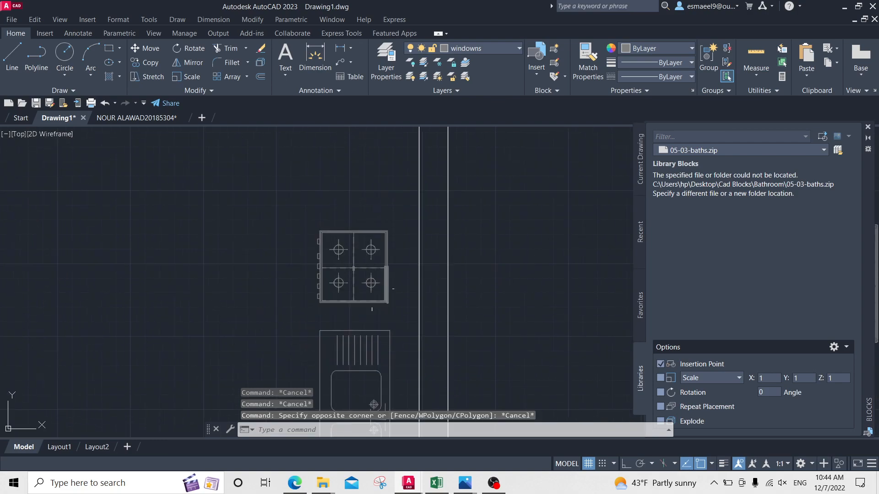
middle_drag(371, 287, 368, 230)
key(Escape)
click(364, 246)
click(359, 268)
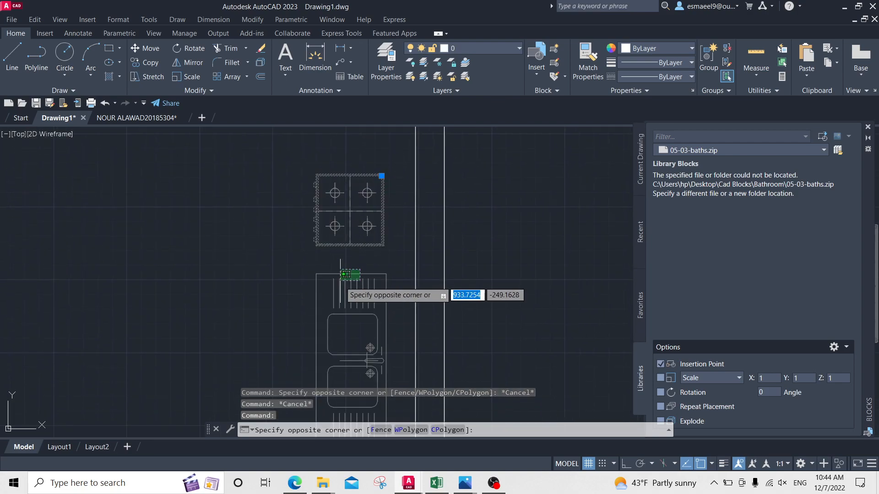
click(340, 281)
scroll(390, 257, up, 4)
text(m)
key(Return)
click(377, 298)
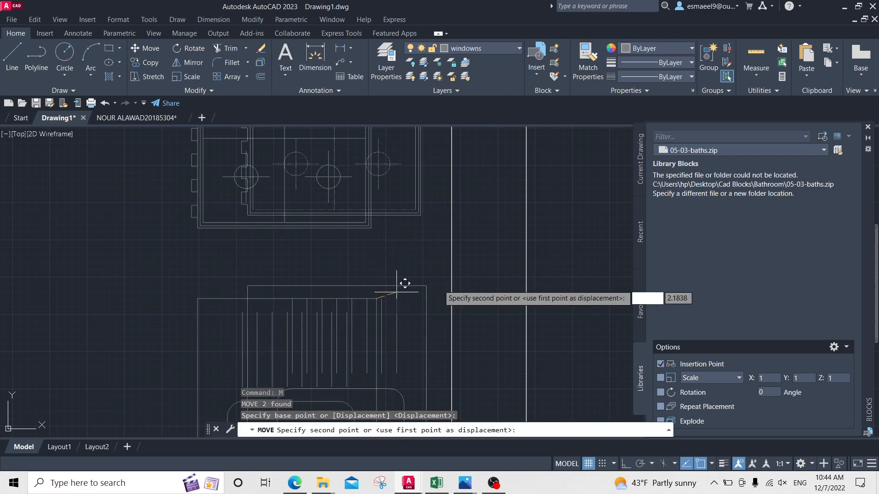
click(460, 277)
scroll(441, 293, down, 2)
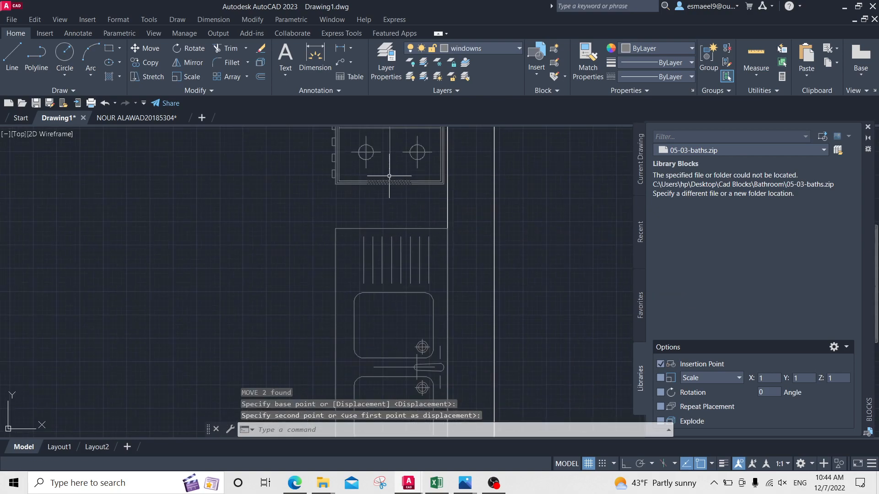
Move the stove and double sink 5 units horizontally away from the right wall
click(365, 229)
text(m)
key(Return)
click(387, 204)
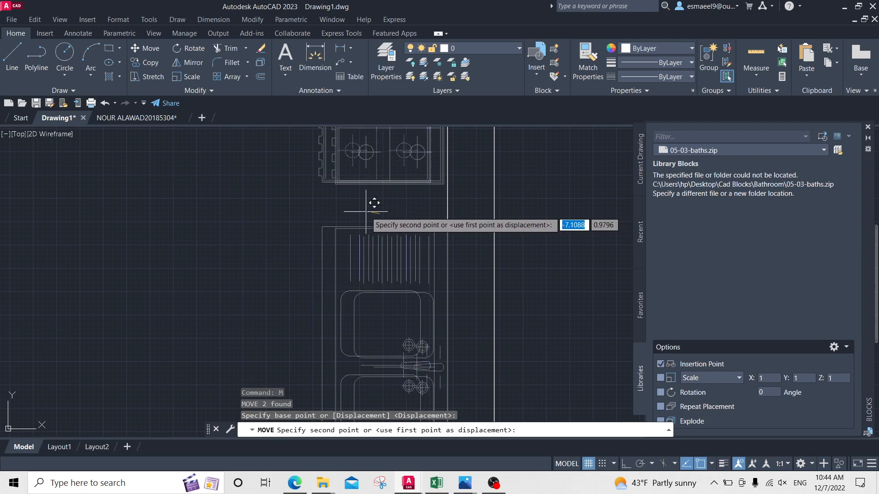
key(F8)
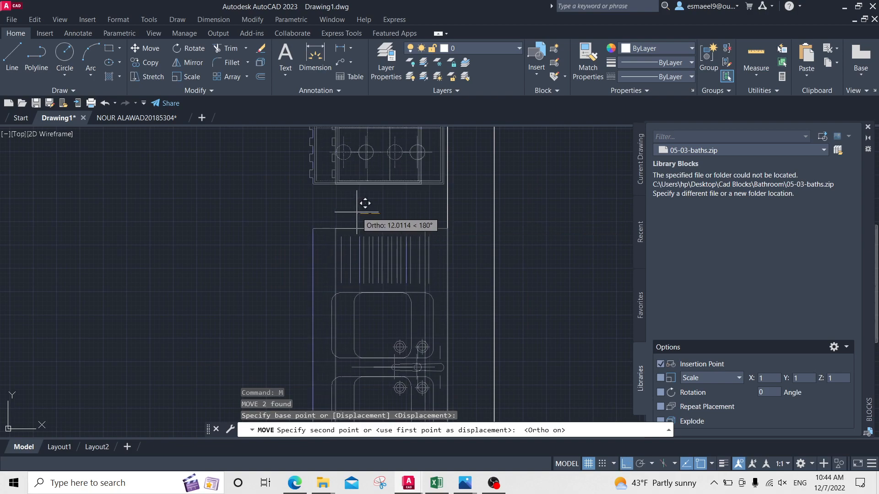
text(5)
key(Return)
scroll(402, 189, down, 4)
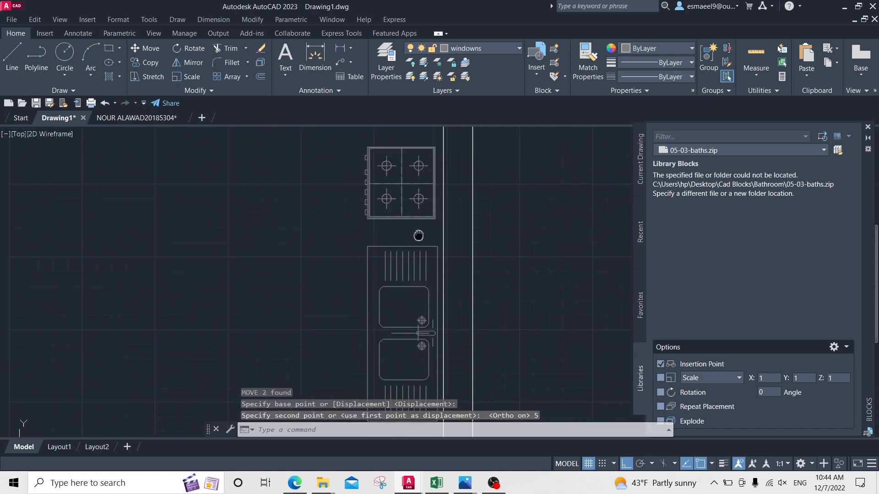
Draw a vertical counter line about 455 units long from the inner corner beside the door opening down past the room's lower wall line
scroll(389, 228, up, 2)
text(l)
key(Return)
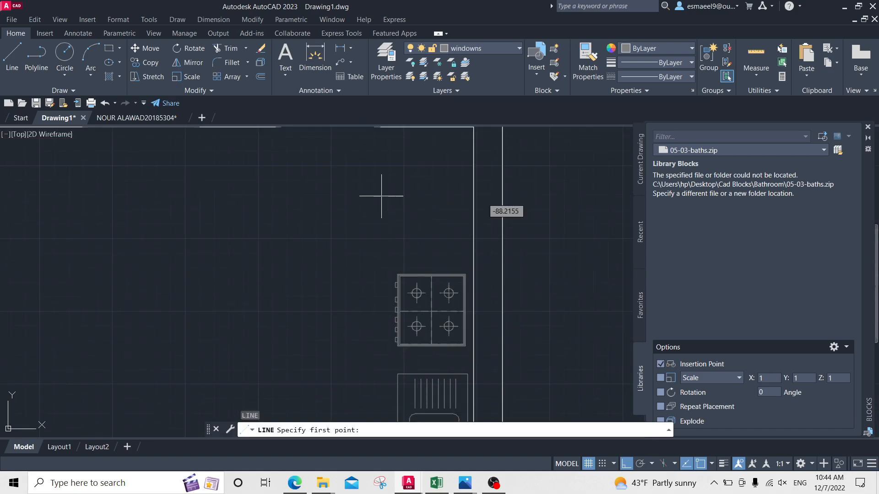
scroll(373, 204, up, 1)
click(362, 213)
scroll(380, 275, down, 3)
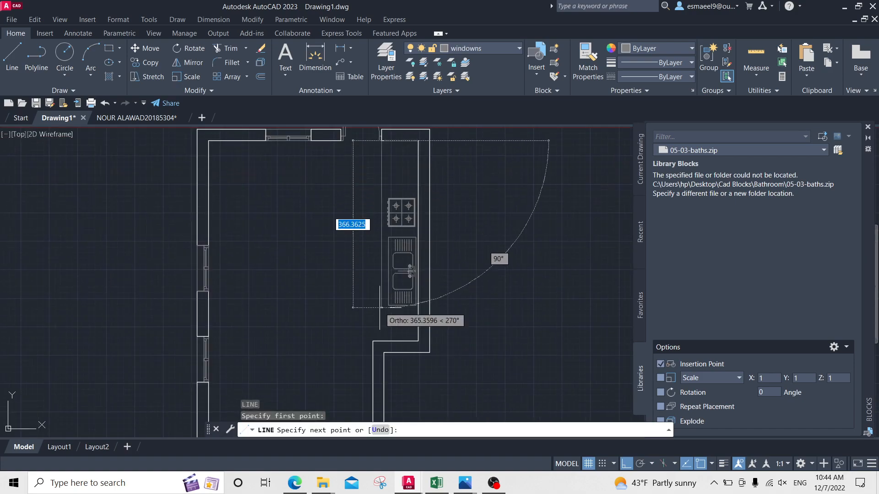
scroll(384, 353, up, 3)
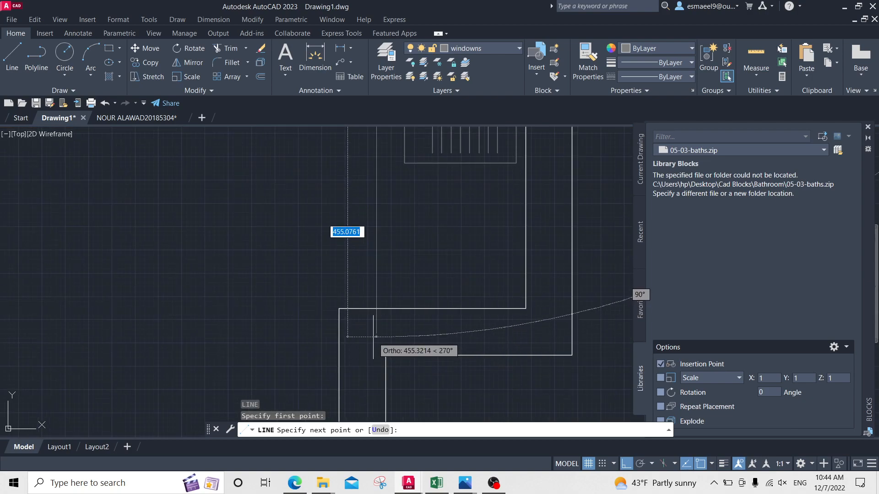
key(Escape)
Move the vertical counter line 5 units horizontally toward the kitchen's right wall
click(401, 260)
middle_drag(411, 259, 393, 283)
text(m)
key(Return)
click(390, 261)
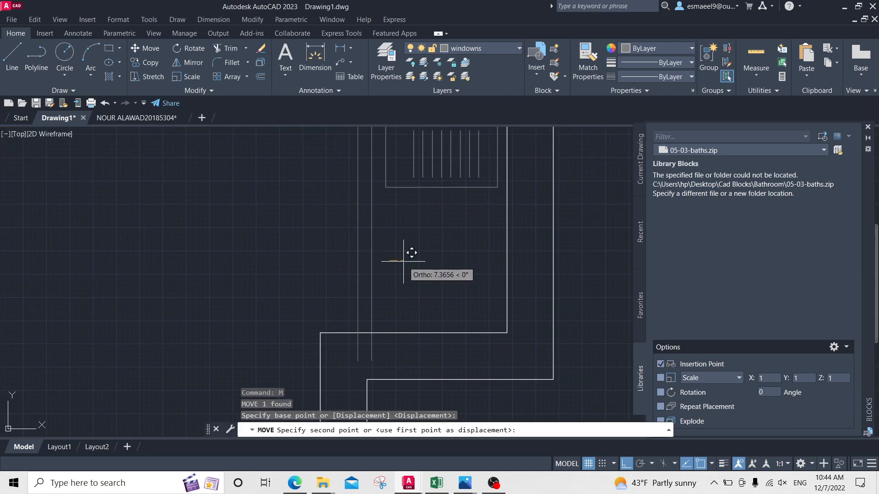
text(5)
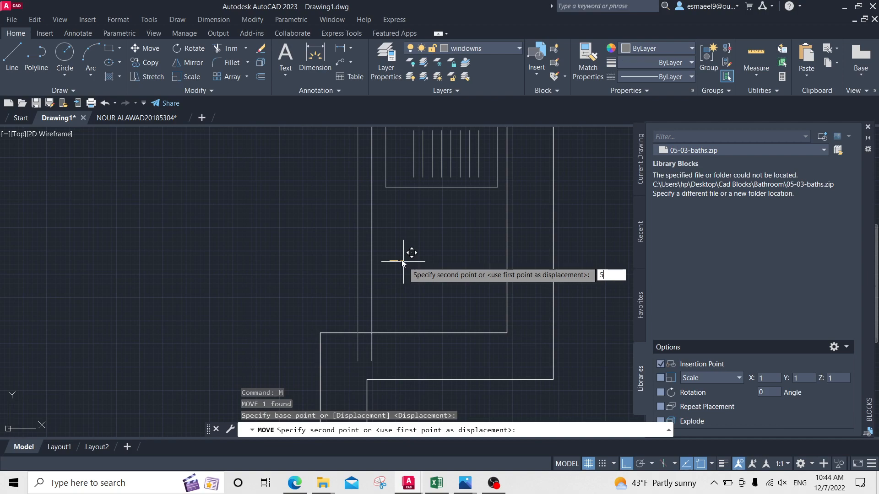
key(Return)
middle_drag(395, 298, 402, 252)
key(Escape)
key(Escape)
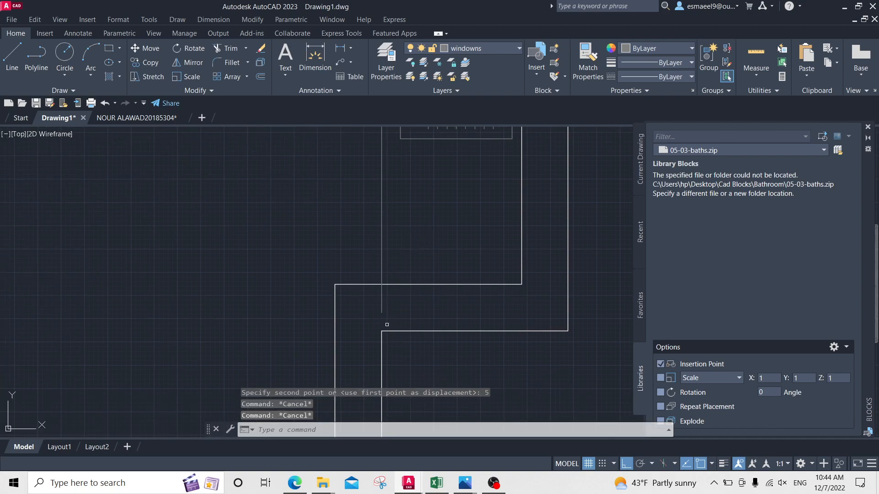
Trim the part of the counter line that extends below the kitchen's lower inner wall line
text(tr)
key(Return)
drag(397, 299, 365, 300)
scroll(394, 220, down, 5)
middle_drag(402, 202, 380, 341)
scroll(372, 183, up, 5)
scroll(370, 188, down, 5)
mouse_move(373, 253)
middle_down()
mouse_move(363, 186)
mouse_move(363, 241)
middle_up()
key(Escape)
scroll(360, 238, down, 5)
middle_drag(392, 307, 366, 272)
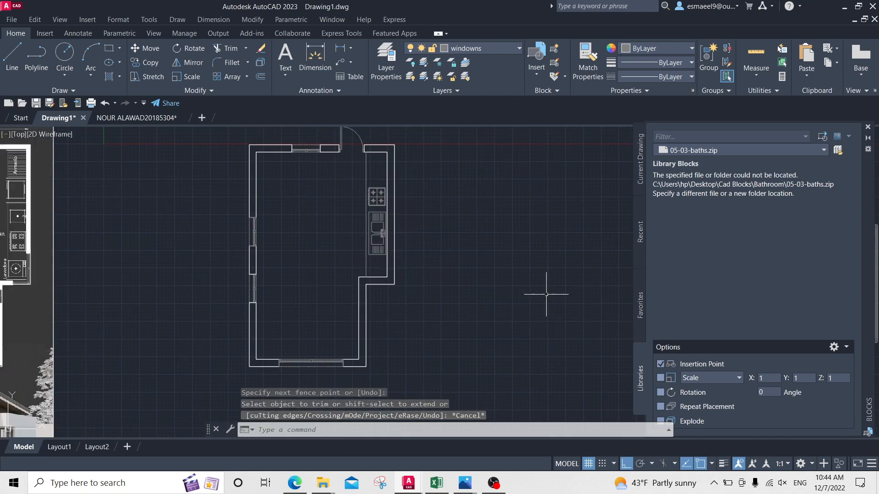
scroll(425, 286, down, 5)
scroll(282, 311, up, 4)
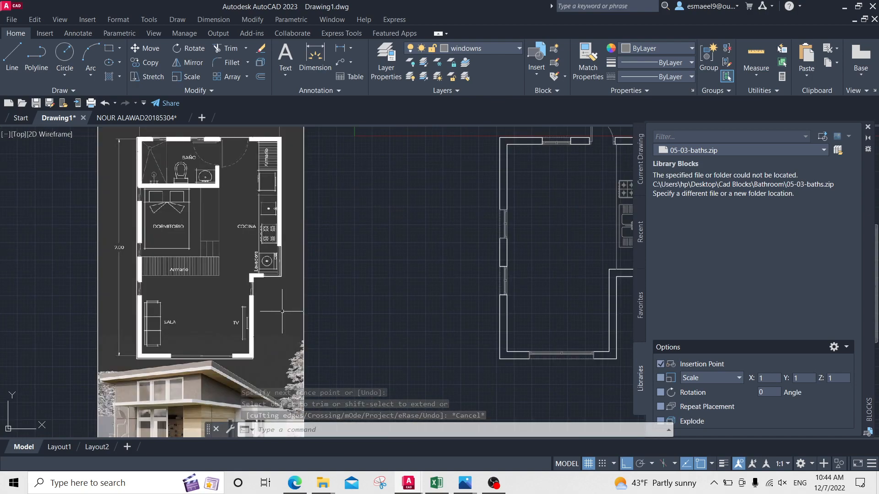
Try to select the bed and nightstands, without the desk and chair, in the other open drawing's bedroom
click(120, 118)
middle_drag(483, 173, 347, 177)
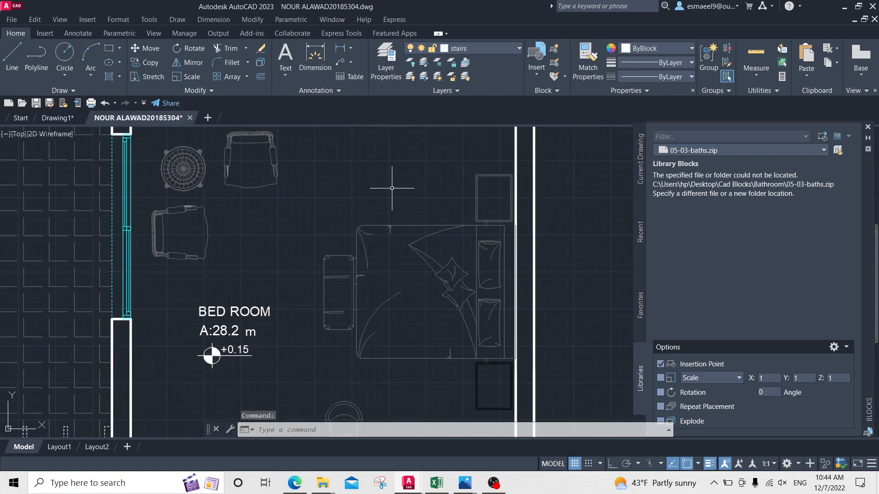
scroll(371, 193, down, 2)
click(328, 173)
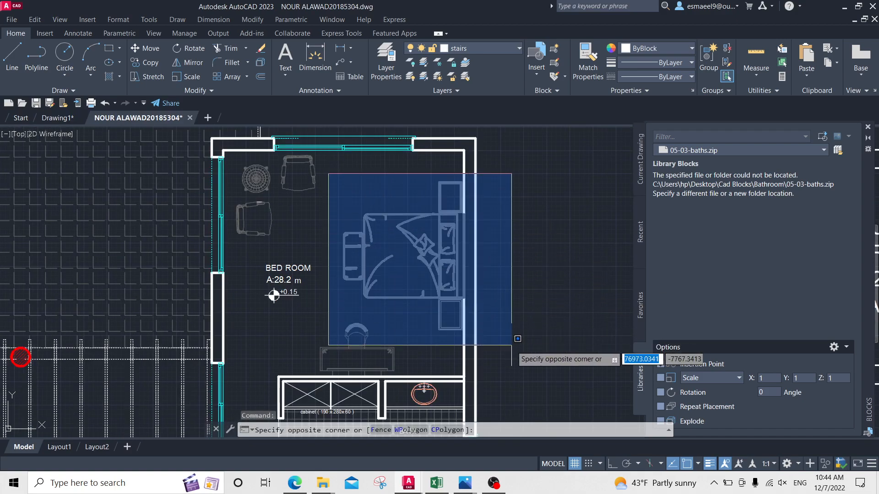
key(ctrl+c)
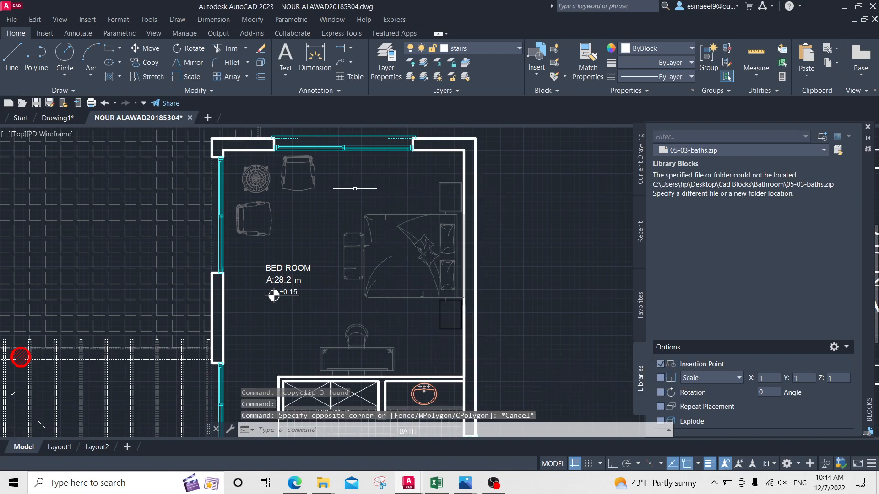
click(335, 177)
click(514, 360)
middle_drag(398, 323, 421, 266)
click(404, 281)
click(511, 202)
scroll(338, 258, up, 4)
shift+click(442, 228)
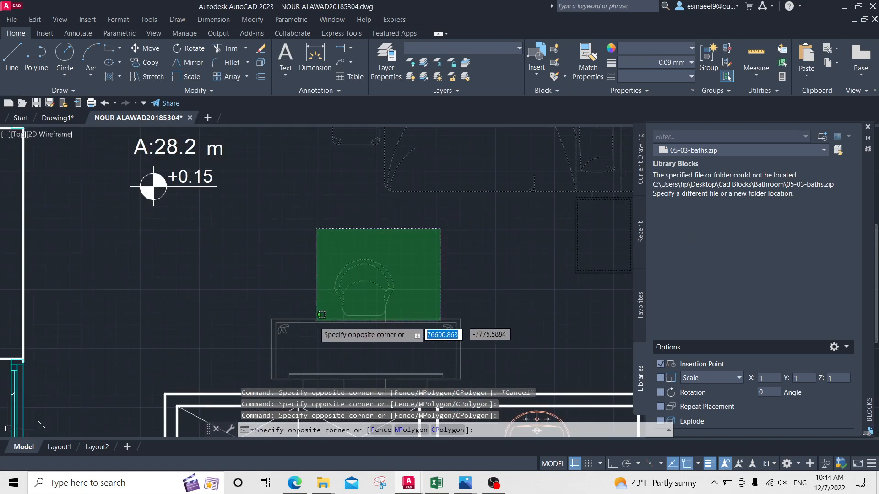
shift+click(279, 373)
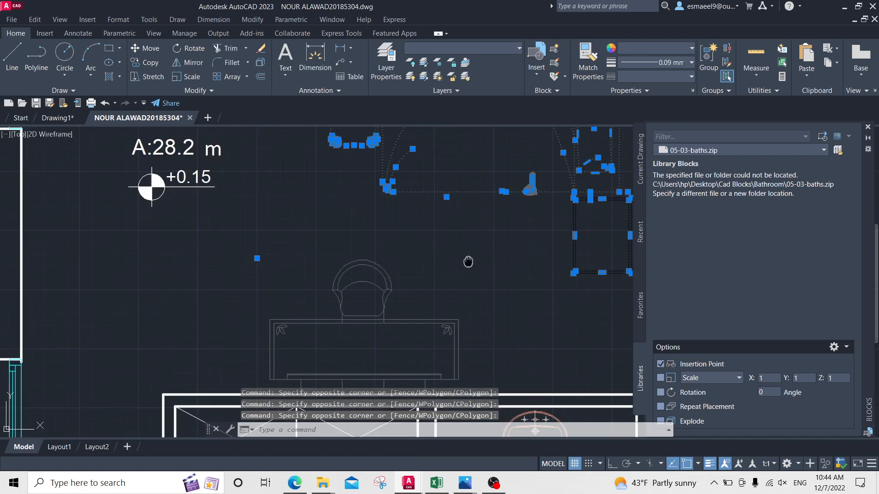
scroll(467, 261, down, 3)
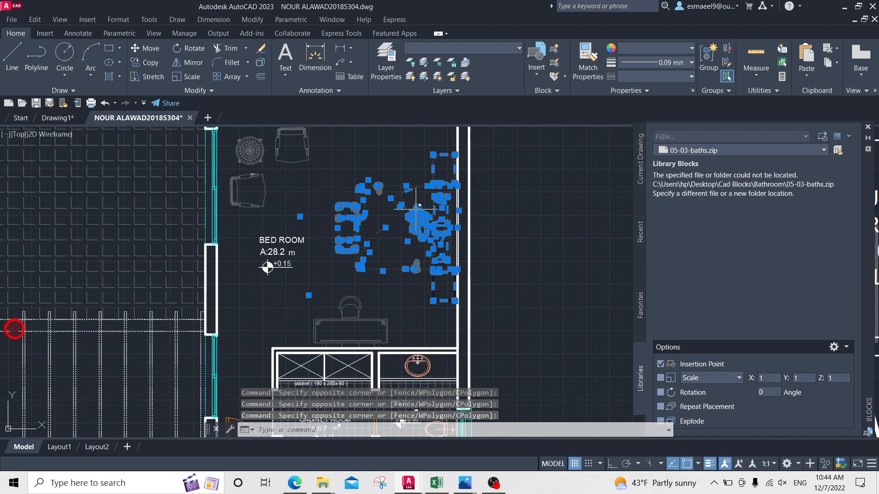
Try to paste the copied furniture into Drawing1 near the floor plan
click(52, 118)
scroll(464, 231, down, 5)
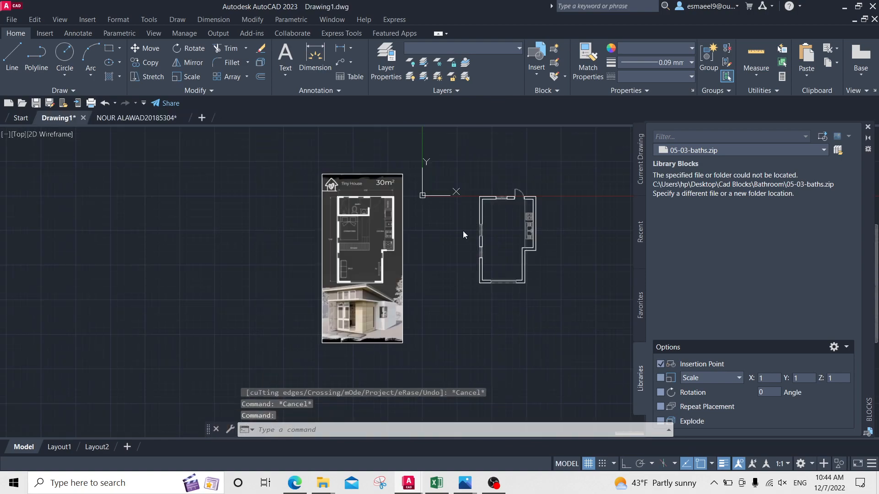
middle_drag(505, 257, 430, 231)
key(ctrl+v)
scroll(484, 238, down, 2)
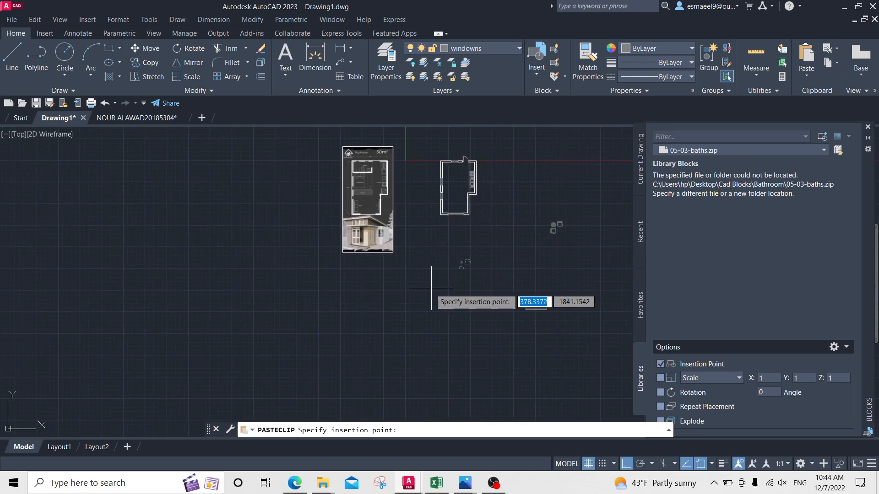
key(Escape)
Copy the bed, nightstands, desk and chair from the other drawing's bedroom and paste them into empty space in Drawing1
click(144, 118)
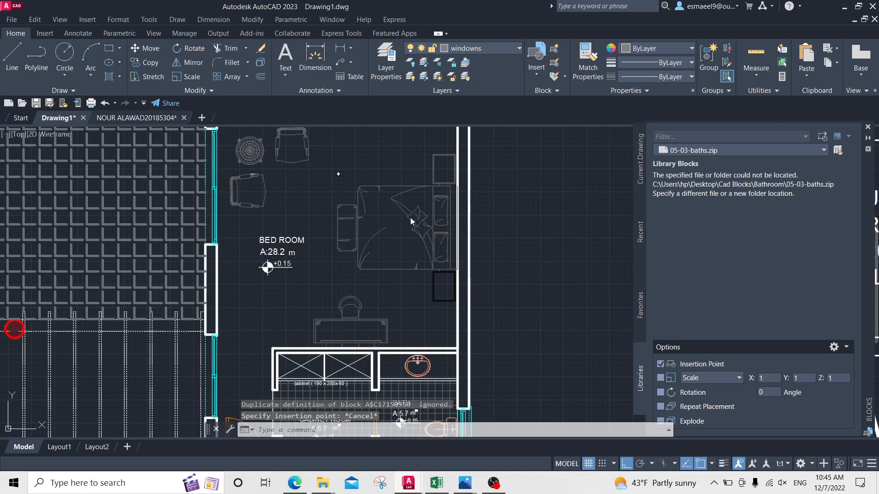
middle_drag(377, 201, 330, 214)
click(277, 175)
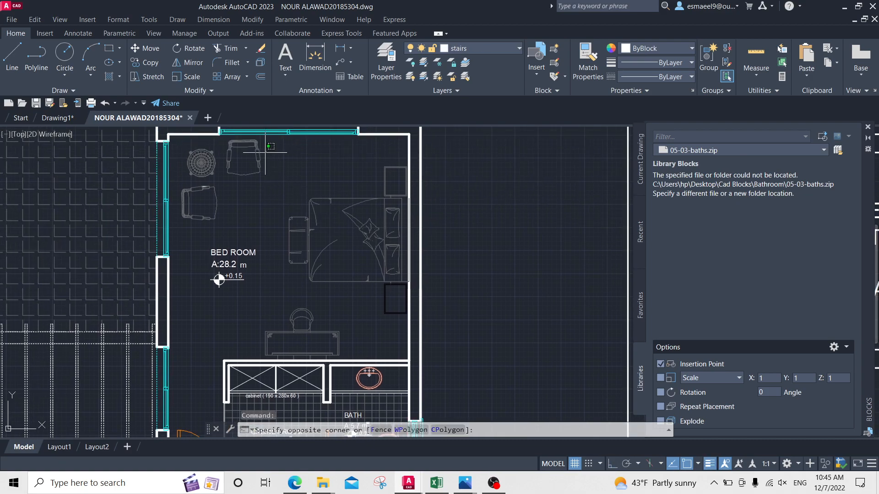
click(460, 340)
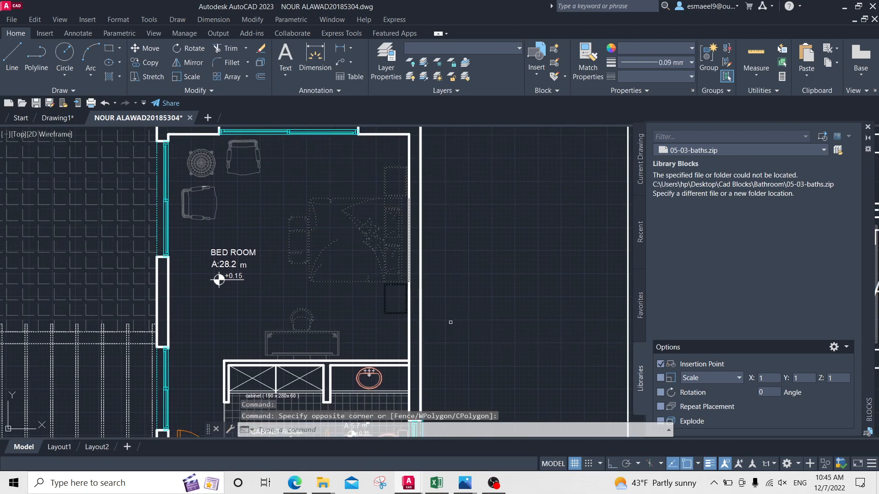
key(ctrl+c)
click(53, 118)
key(ctrl+v)
key(Escape)
scroll(439, 293, up, 5)
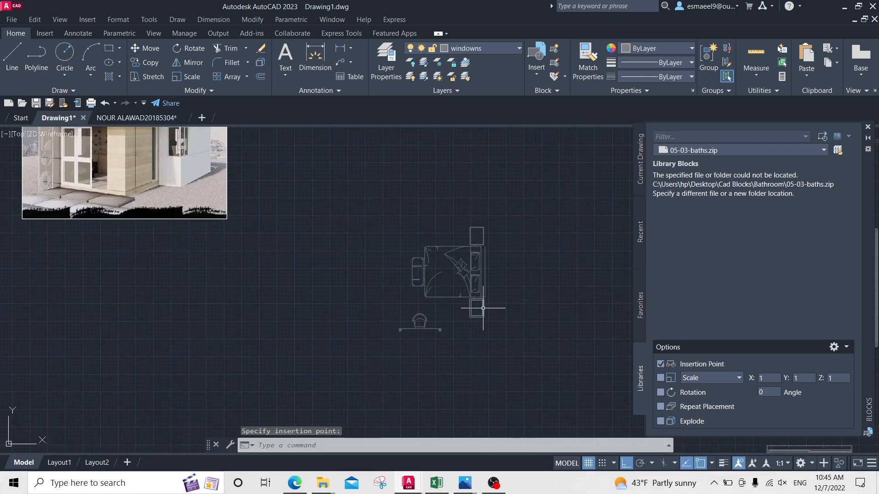
Delete the pasted desk and chair next to the bed
click(425, 300)
click(310, 367)
key(Delete)
Assign the bed and nightstand objects to the furniture layer and set their color to ByLayer
middle_drag(511, 276, 465, 263)
click(481, 137)
click(249, 350)
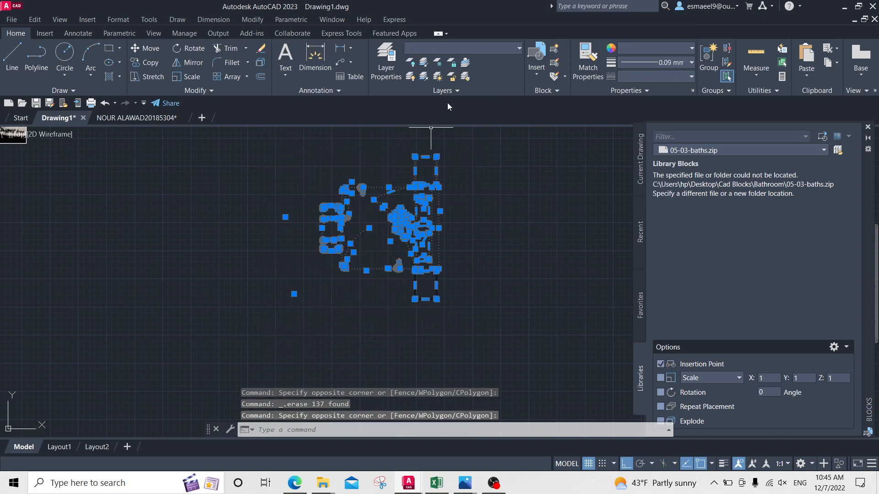
click(484, 45)
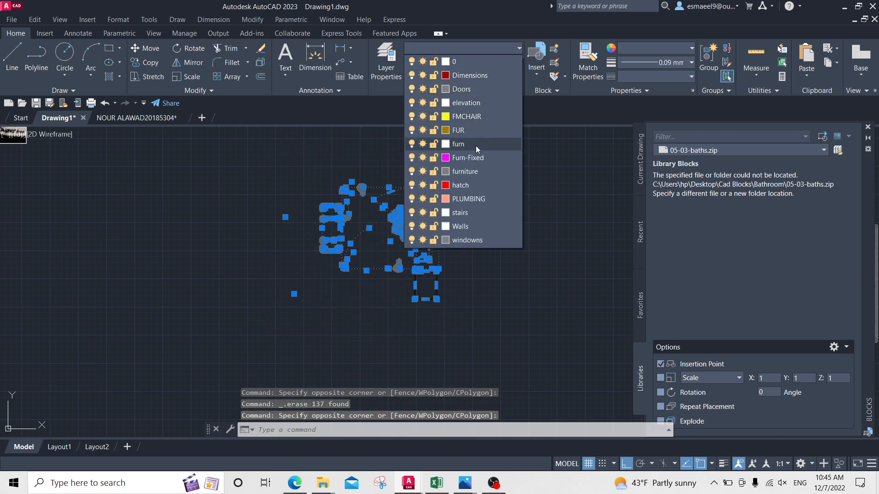
click(479, 171)
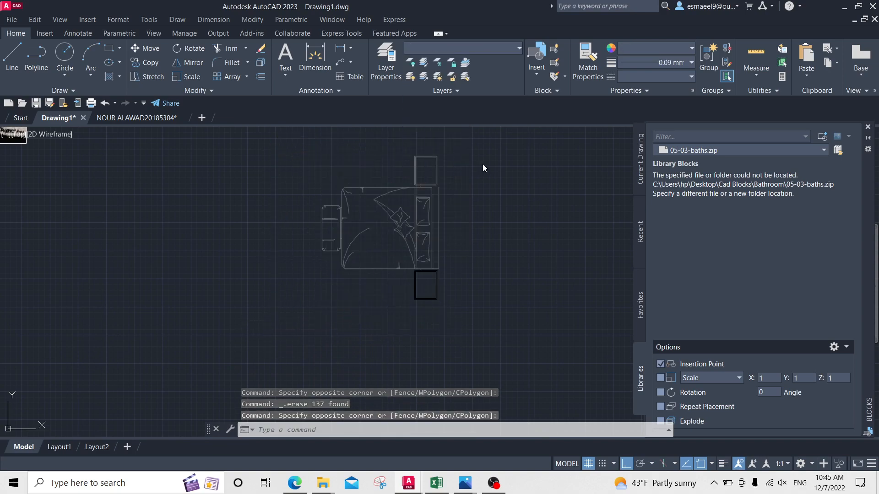
click(644, 48)
click(640, 60)
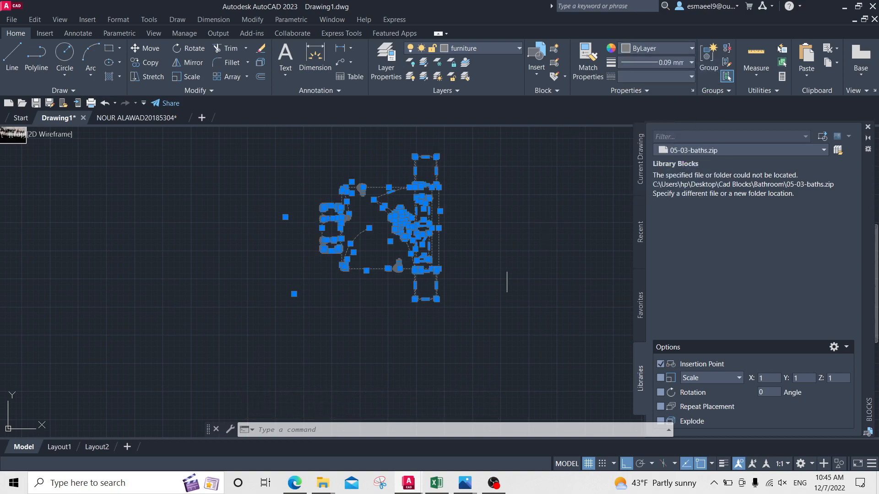
key(Escape)
Convert the bed and nightstands into a block named bed, with its base point at the middle of the headboard edge
click(498, 149)
click(265, 330)
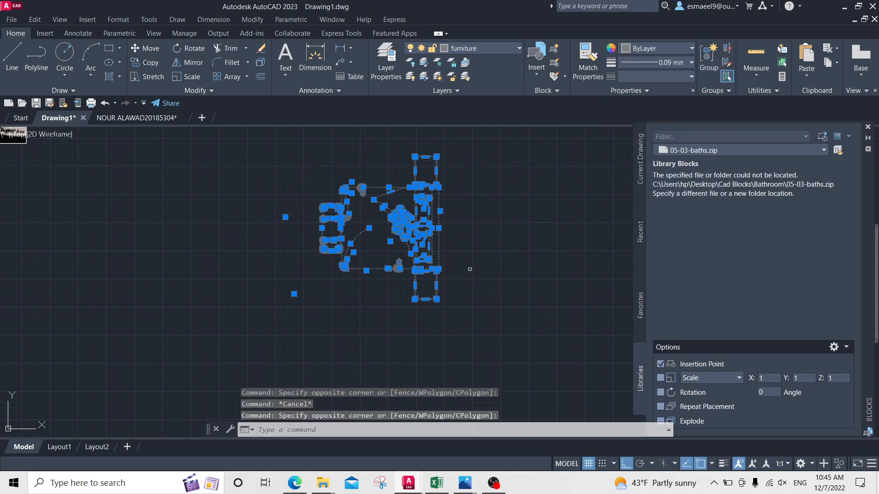
text(block)
key(Return)
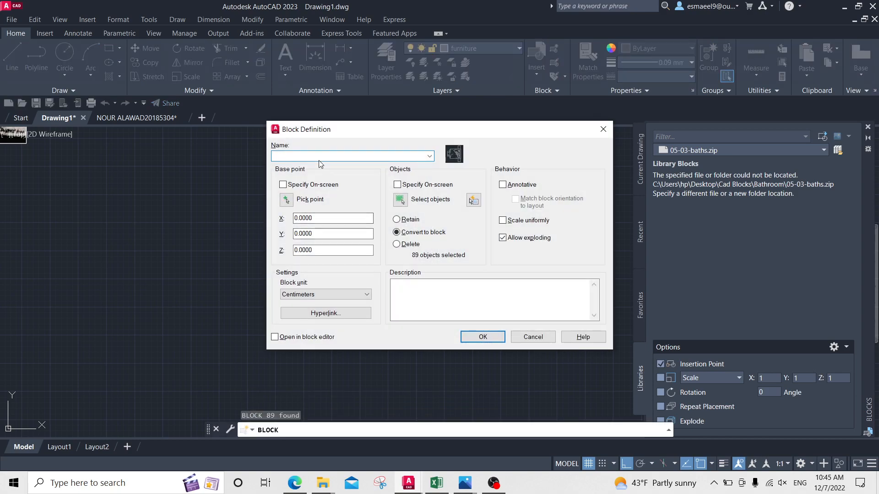
text(bed)
click(286, 200)
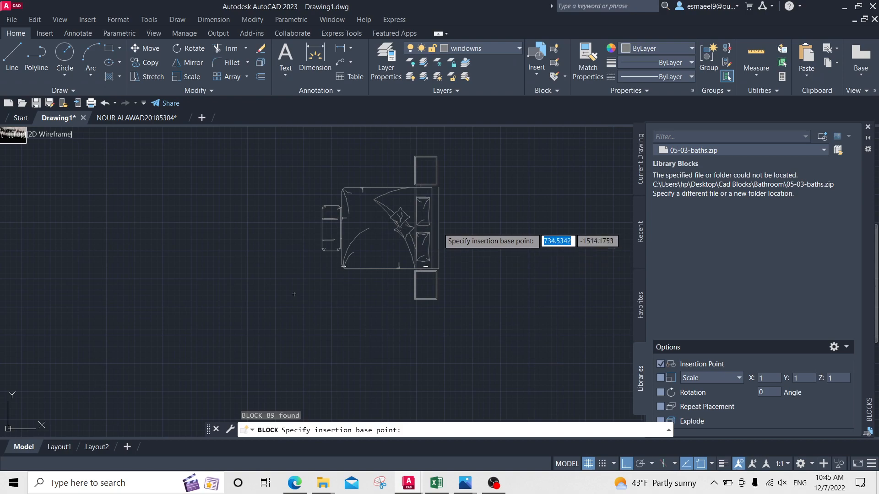
click(439, 229)
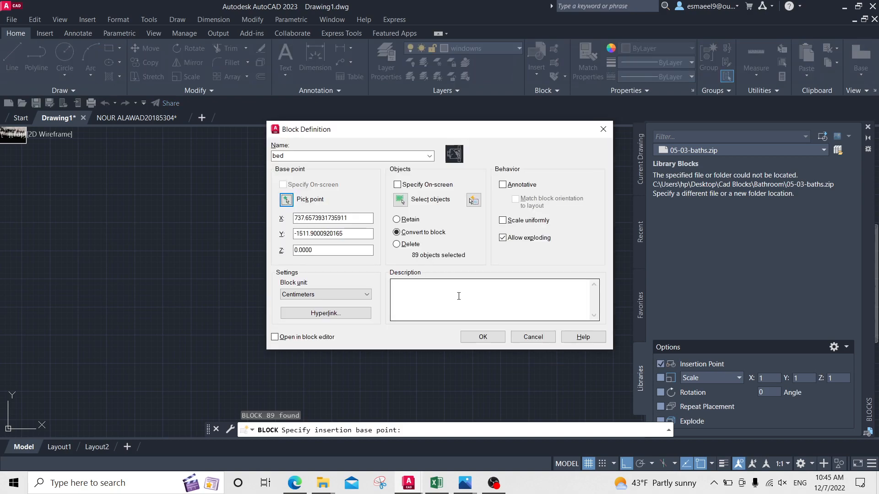
click(485, 338)
Examine the bathroom and bedroom layout in the reference plan and compare it with the drawn floor plan
scroll(500, 224, down, 3)
mouse_move(500, 224)
middle_down()
mouse_move(437, 255)
mouse_move(407, 290)
middle_up()
scroll(298, 222, up, 2)
middle_drag(285, 208, 285, 254)
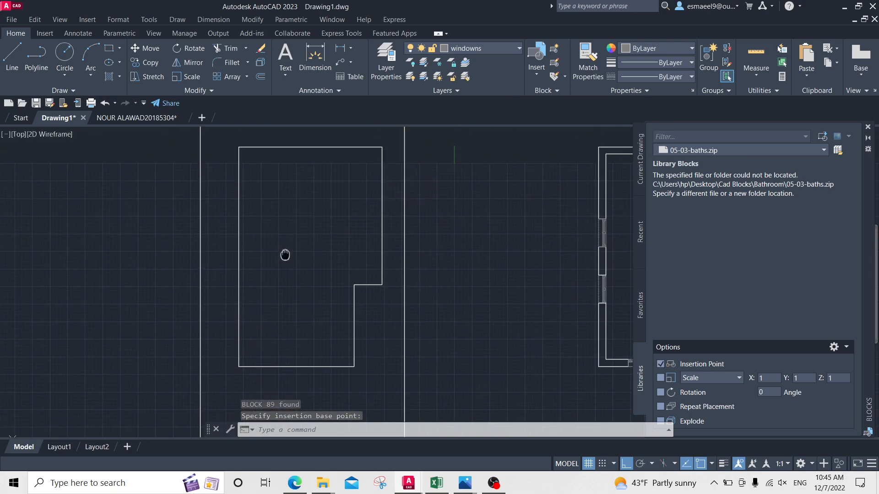
scroll(295, 200, up, 2)
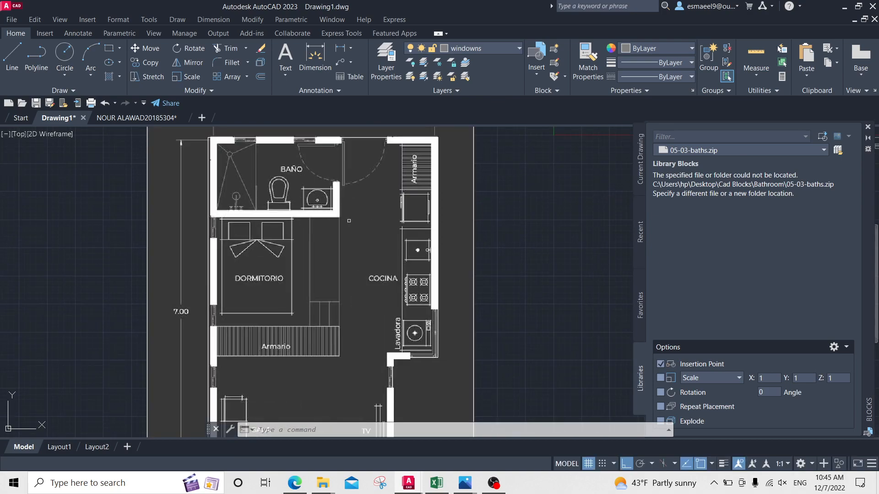
middle_drag(404, 235, 231, 251)
middle_drag(477, 226, 254, 251)
scroll(255, 251, down, 2)
scroll(347, 241, up, 2)
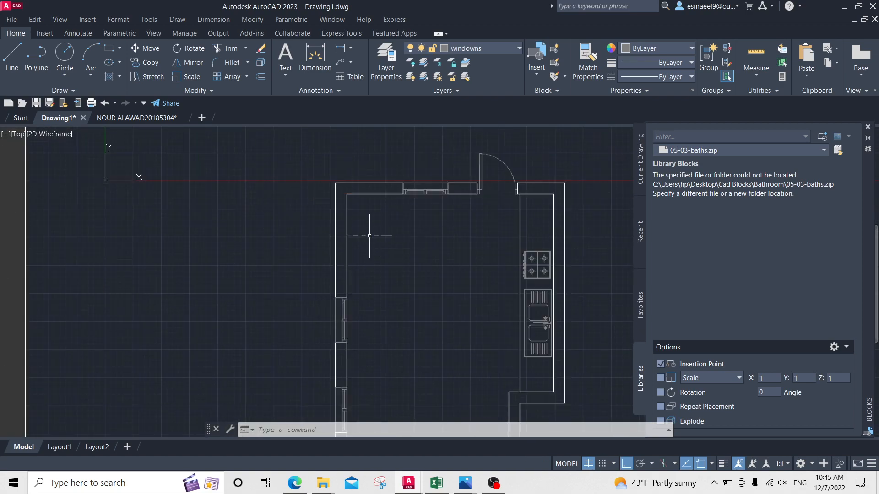
scroll(369, 236, up, 2)
key(l)
key(Return)
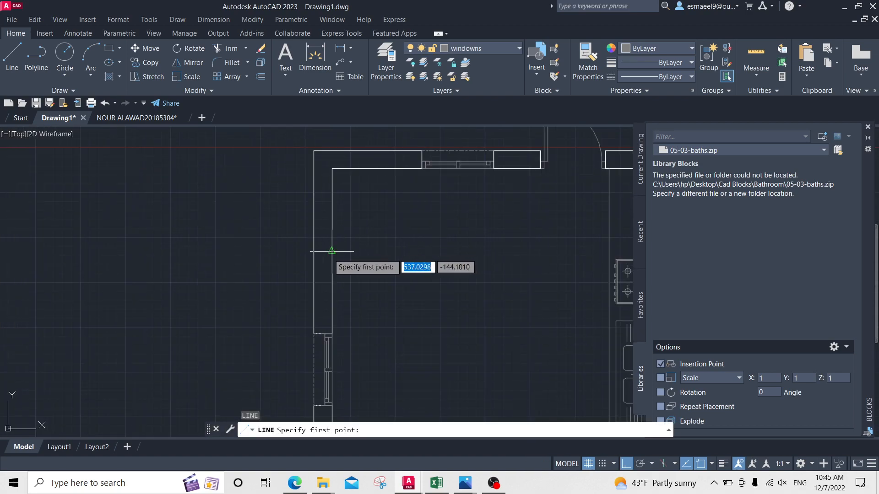
click(332, 251)
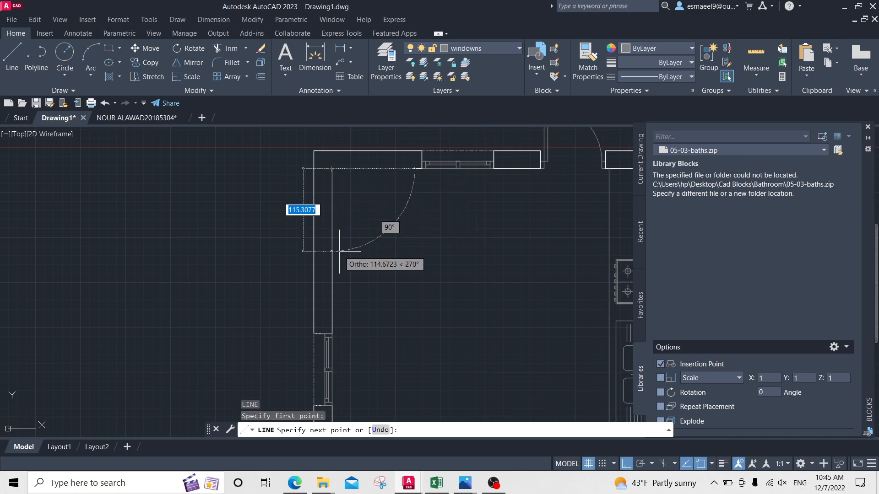
key(Escape)
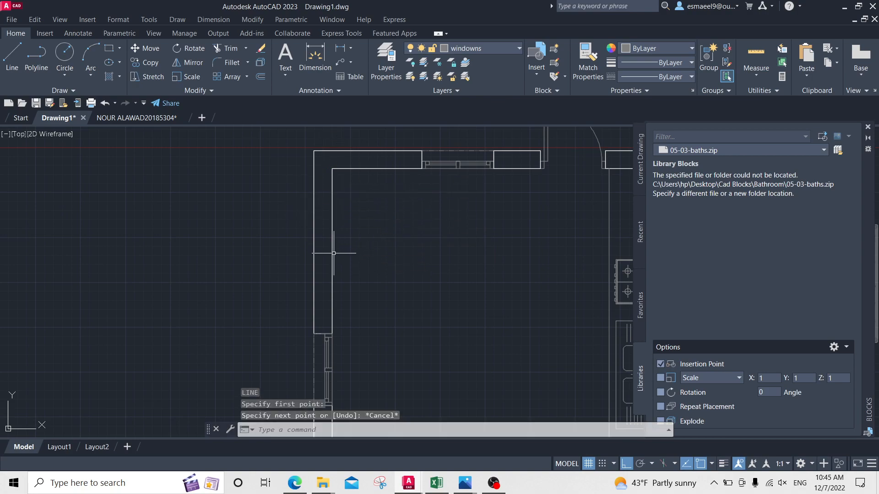
Draw a horizontal bathroom partition line from the midpoint of the upper-left wall segment's inner face into the room
key(Return)
click(334, 256)
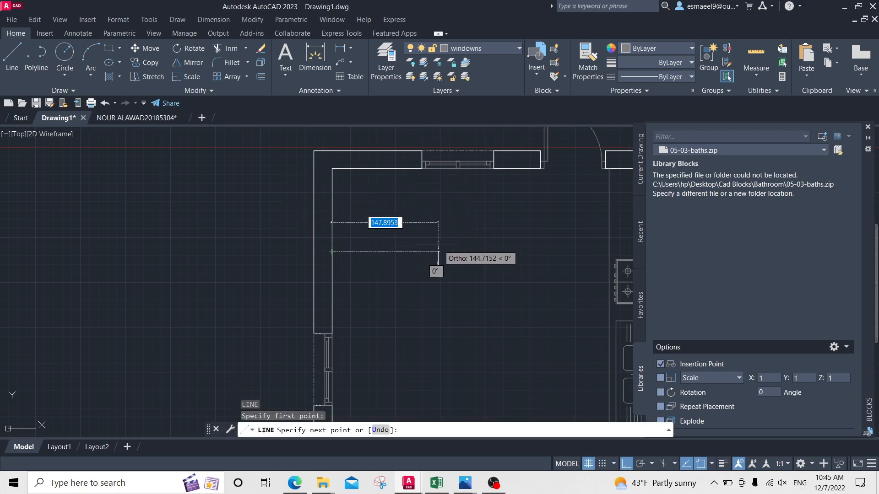
click(527, 252)
key(Return)
Draw a vertical partition line from the middle of the wall segment between the top window and door down past the horizontal line
key(Return)
click(519, 168)
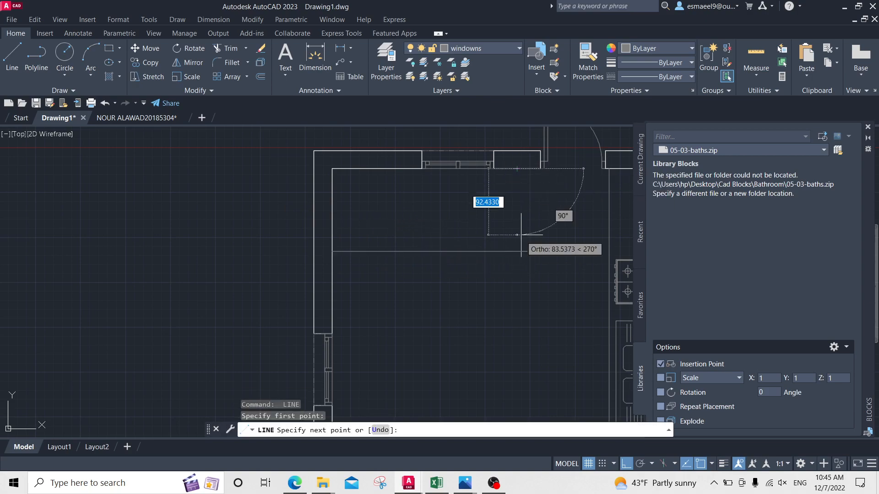
click(522, 283)
key(Escape)
key(Escape)
Trim the overlapping ends of the two partition lines so they meet in a clean corner
scroll(529, 267, up, 1)
text(tr)
key(Return)
drag(523, 229, 507, 268)
key(Escape)
Assign the two bathroom partition lines to the Walls layer
click(522, 225)
click(421, 276)
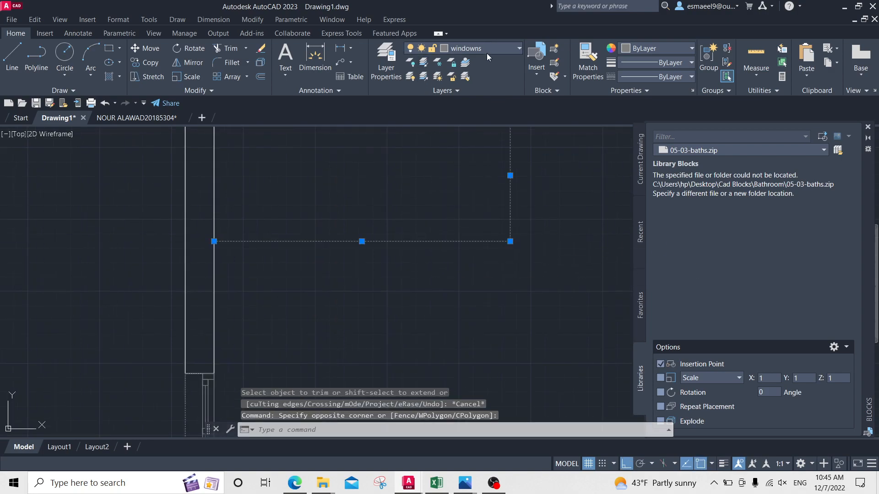
click(487, 50)
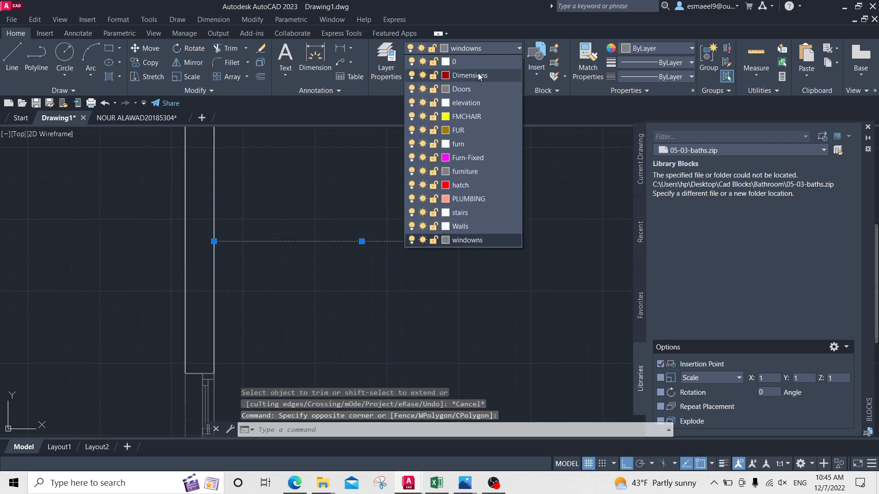
click(475, 226)
key(Escape)
middle_drag(516, 237, 466, 244)
key(Escape)
key(Escape)
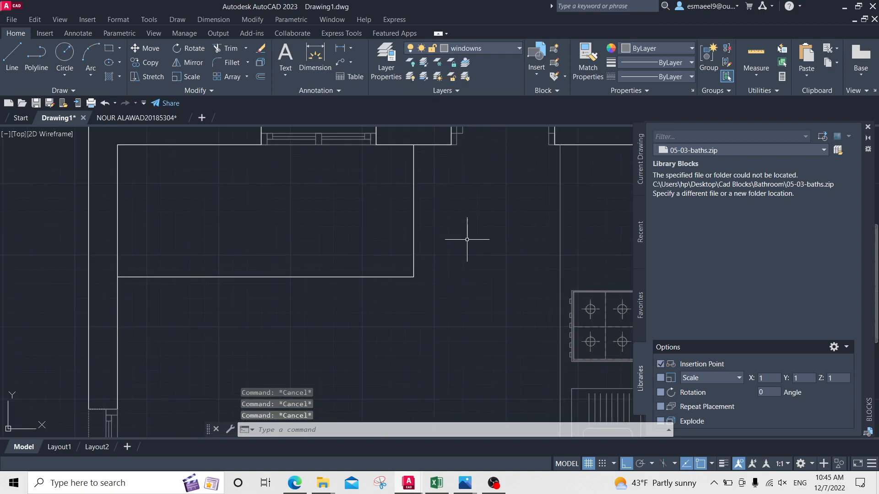
text(o)
key(Return)
key(Escape)
drag(453, 245, 348, 311)
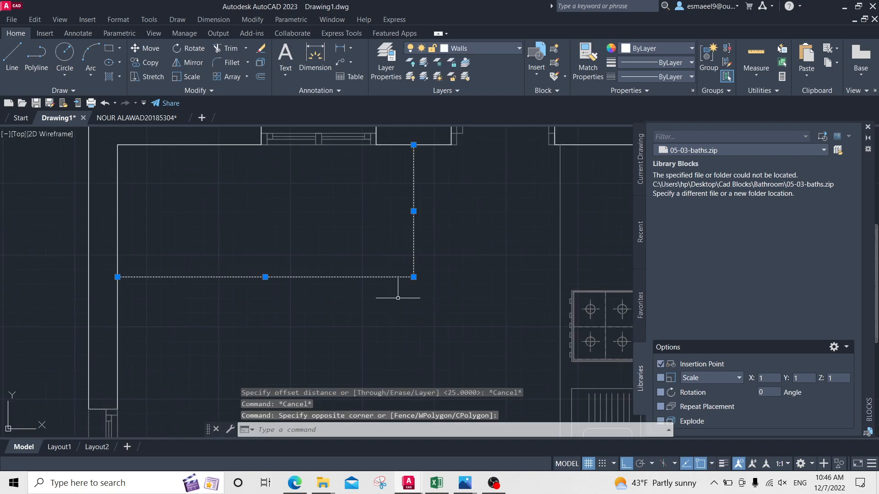
key(Escape)
text(o)
key(Return)
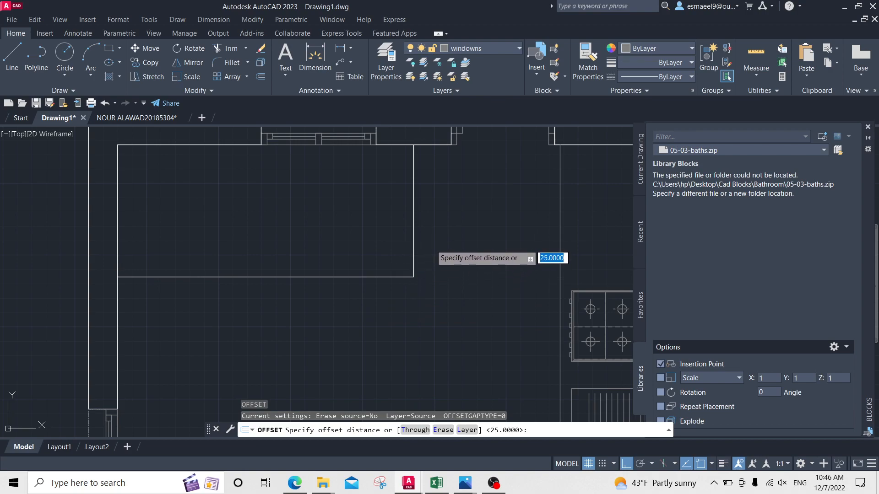
key(Return)
key(Escape)
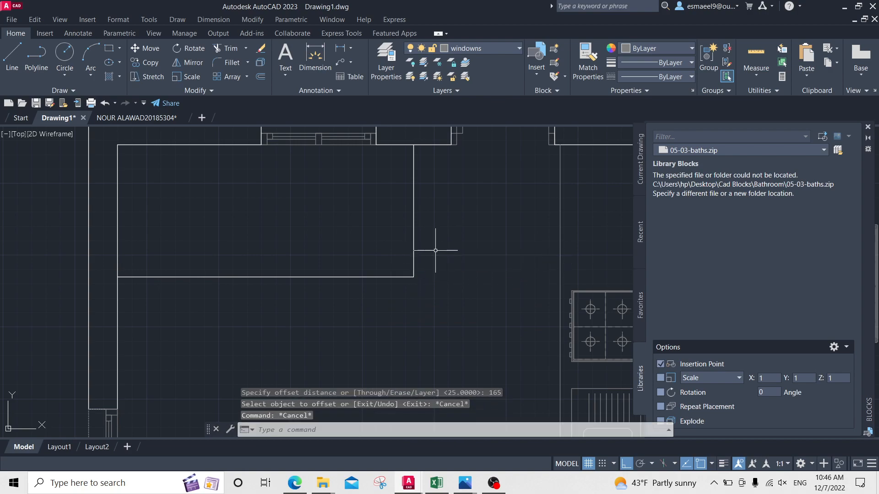
Offset the L-shaped bathroom partition outline 15 units toward the inside of the bathroom
key(Return)
text(15)
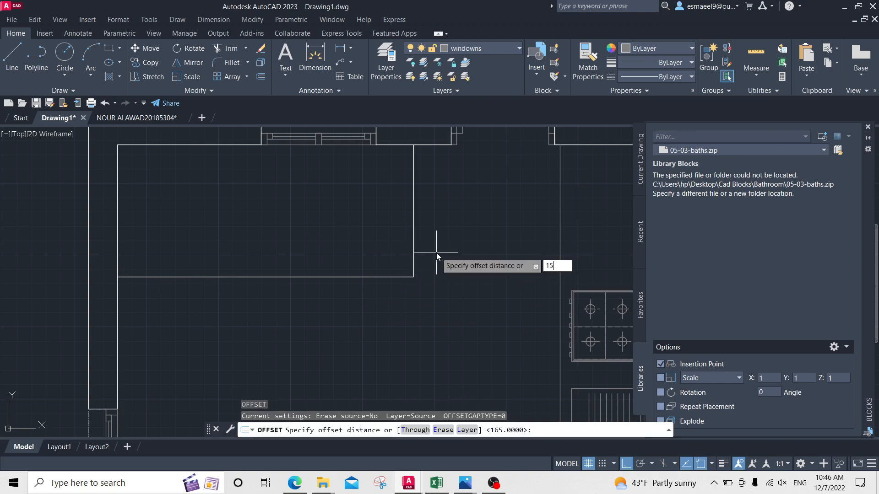
key(Return)
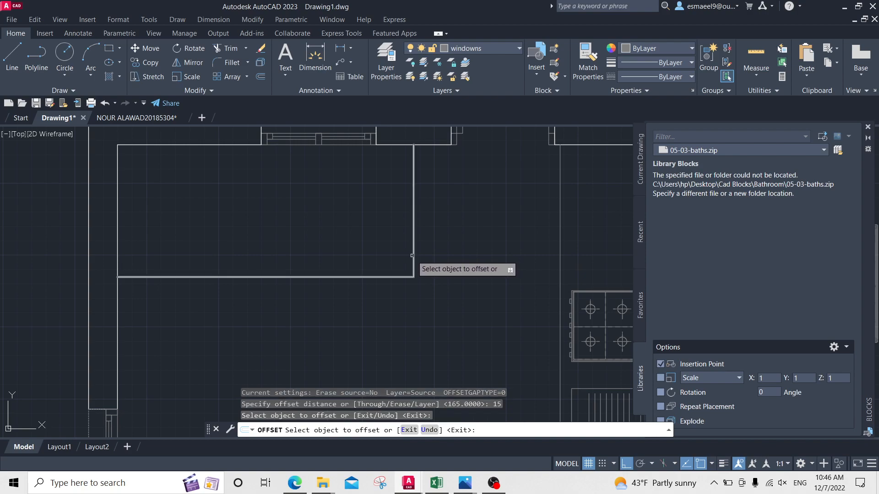
click(412, 256)
click(381, 238)
key(Escape)
middle_drag(373, 226, 376, 263)
key(Escape)
key(Escape)
Copy the entrance door block straight down into the open room beside the kitchen counter
middle_drag(457, 227, 414, 264)
click(440, 159)
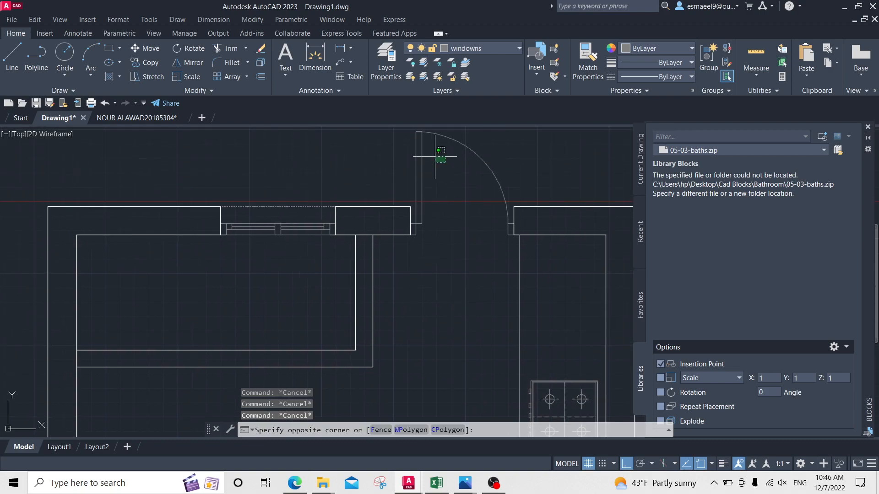
click(414, 163)
middle_drag(468, 237, 473, 181)
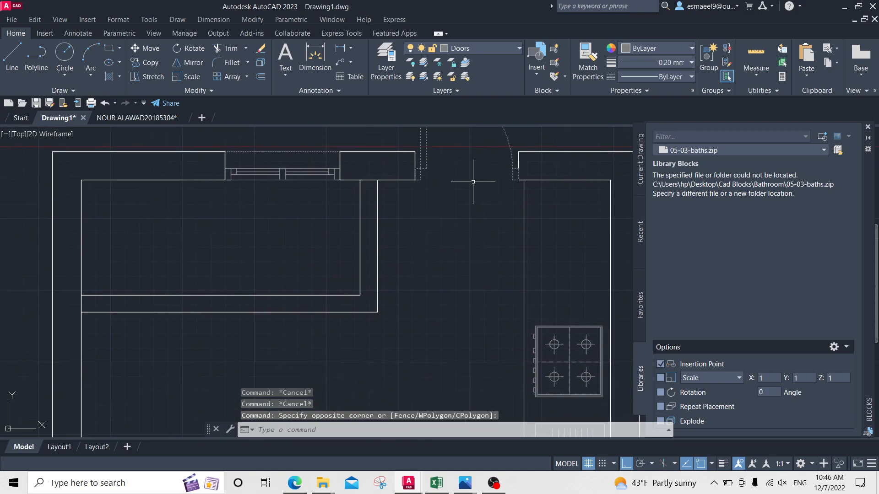
text(o)
key(Return)
click(466, 214)
scroll(458, 302, down, 4)
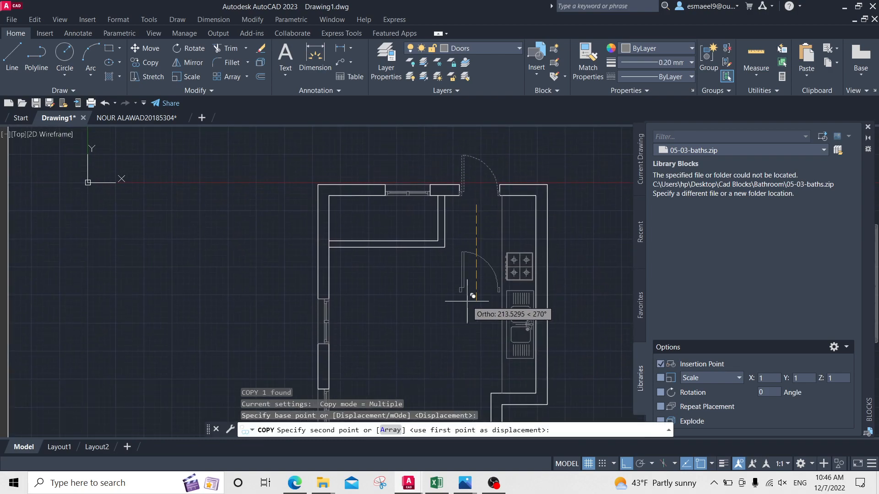
click(467, 301)
scroll(480, 293, up, 5)
key(Escape)
key(Escape)
click(454, 205)
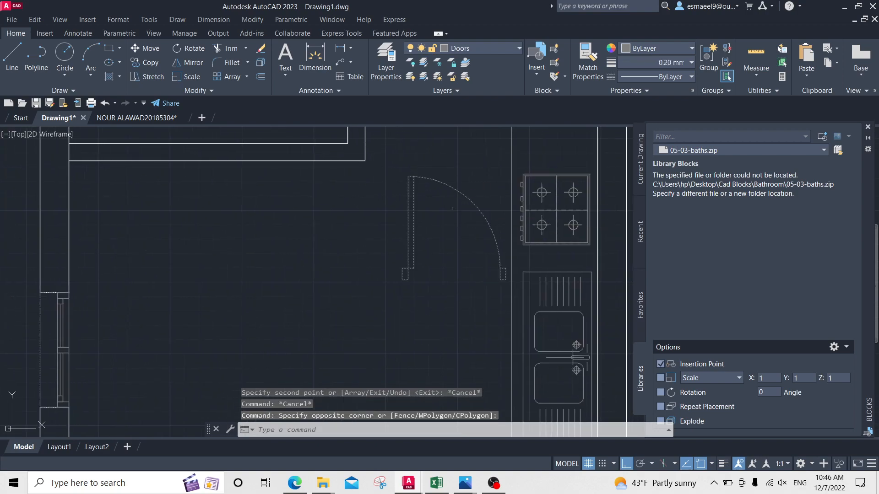
middle_drag(458, 243, 379, 239)
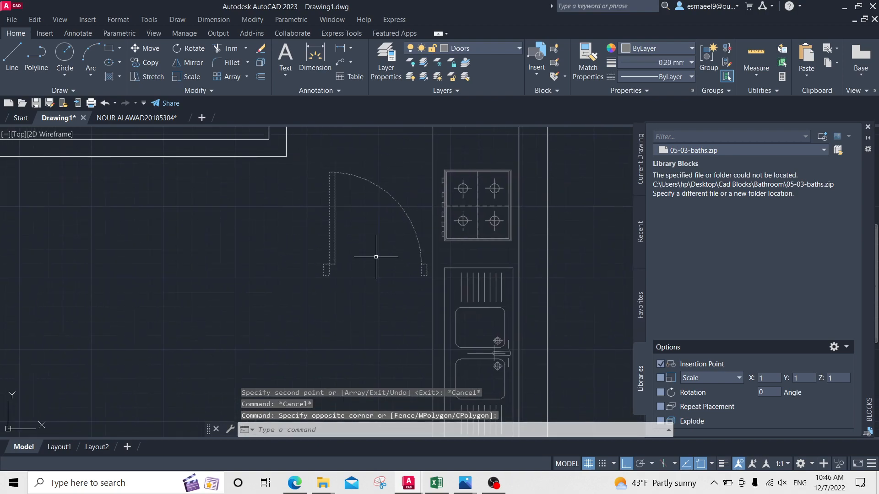
scroll(361, 254, up, 2)
key(Escape)
key(Escape)
middle_drag(374, 242, 360, 264)
key(Escape)
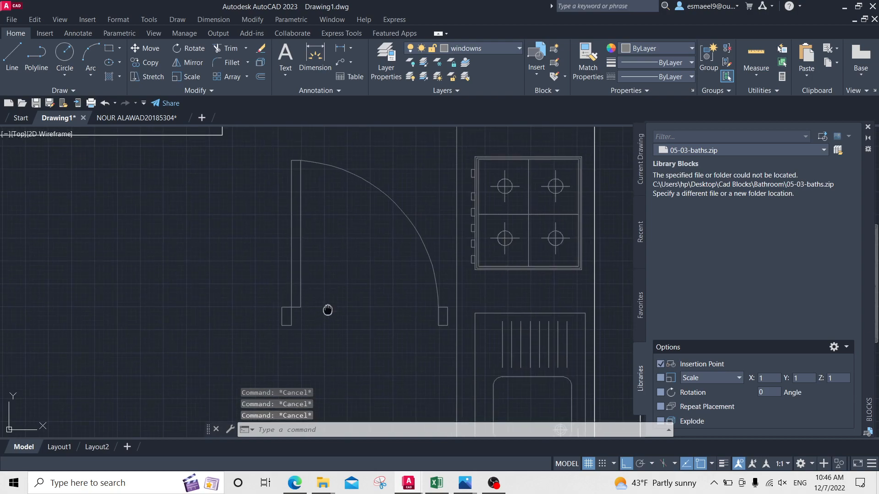
Draw a short horizontal guide line from the partition's inner corner outward past its outer face
scroll(323, 305, down, 5)
scroll(370, 276, up, 3)
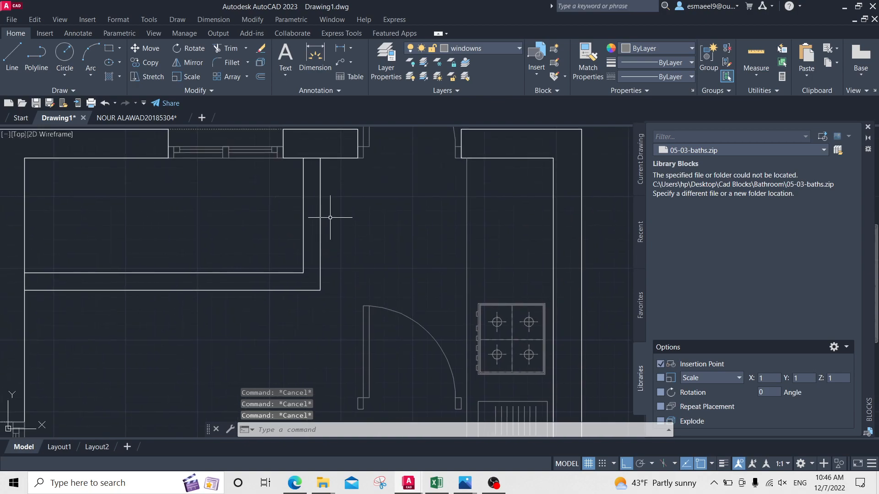
text(l)
key(Return)
scroll(316, 274, up, 3)
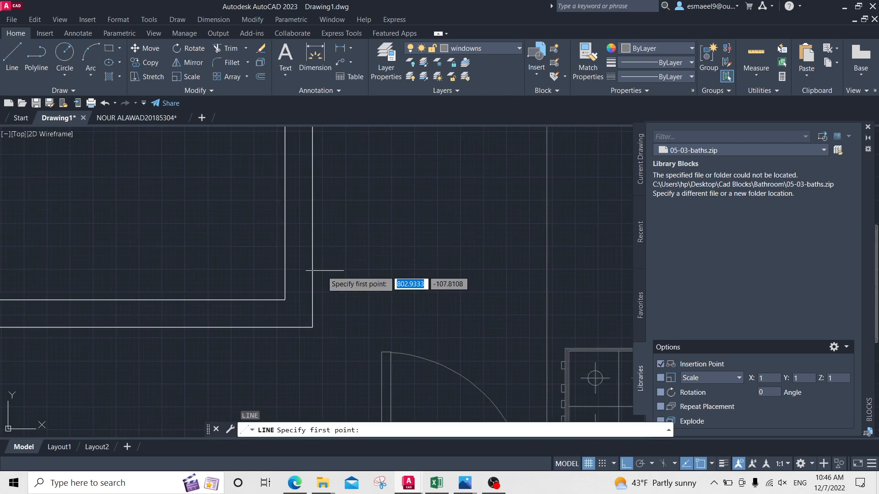
click(288, 296)
click(372, 296)
key(Escape)
Copy the horizontal guide line 25 units upward
click(371, 283)
click(342, 318)
text(c)
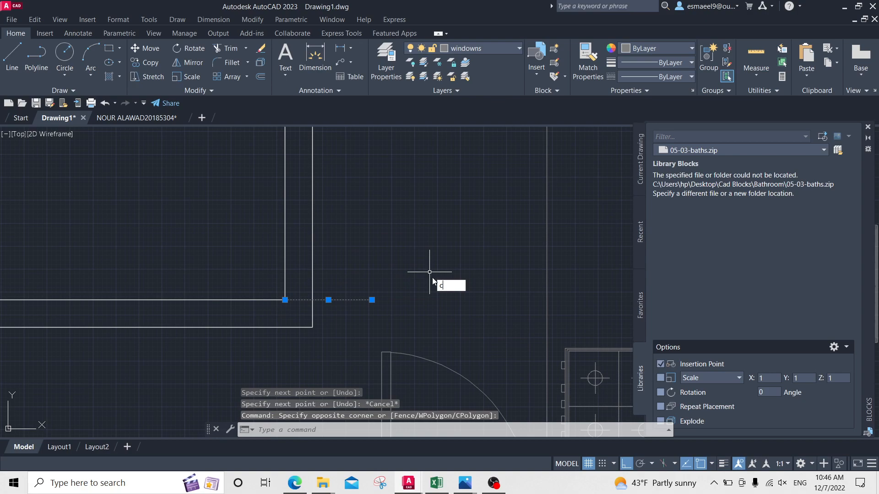
text(o)
key(Return)
click(447, 272)
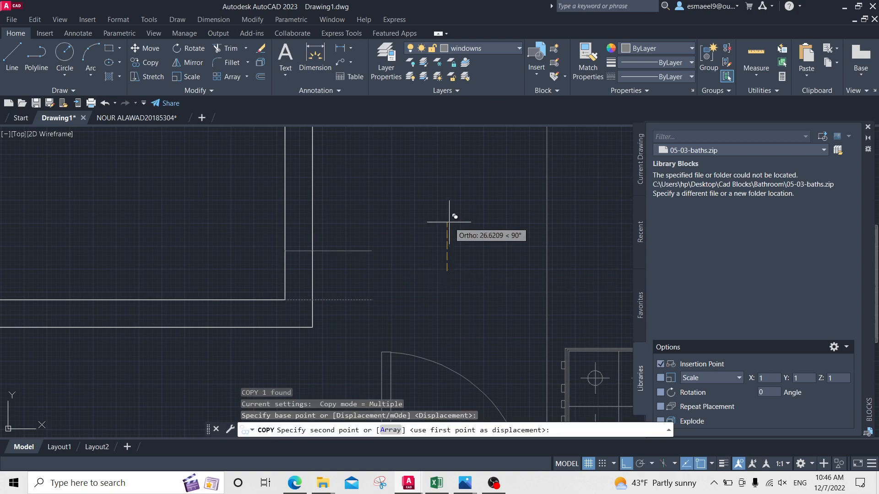
text(25)
key(Return)
scroll(442, 247, down, 5)
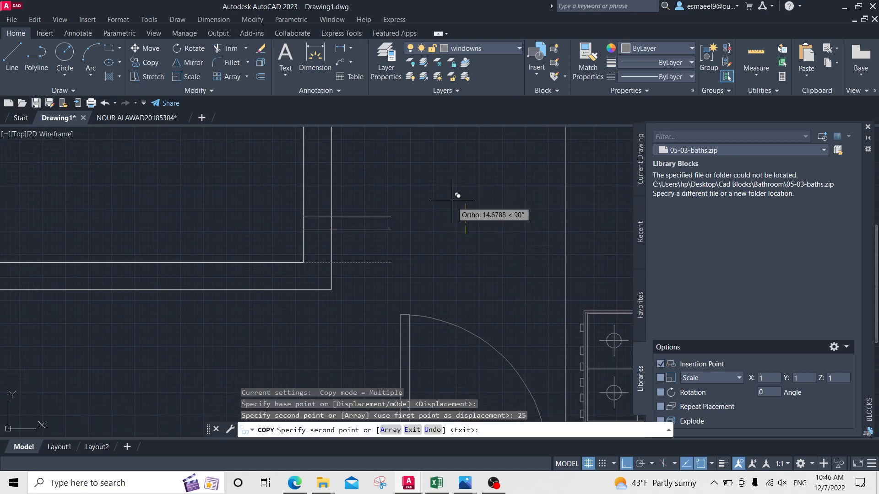
key(Escape)
key(Escape)
middle_drag(432, 255, 429, 210)
key(Escape)
Rotate the copied door block 90 degrees so it suits the vertical bathroom partition
key(Escape)
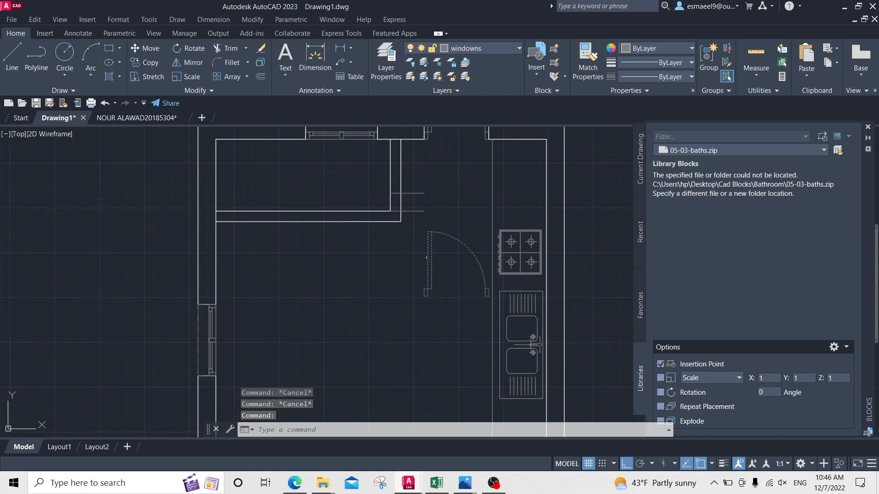
text(o)
key(Return)
click(454, 305)
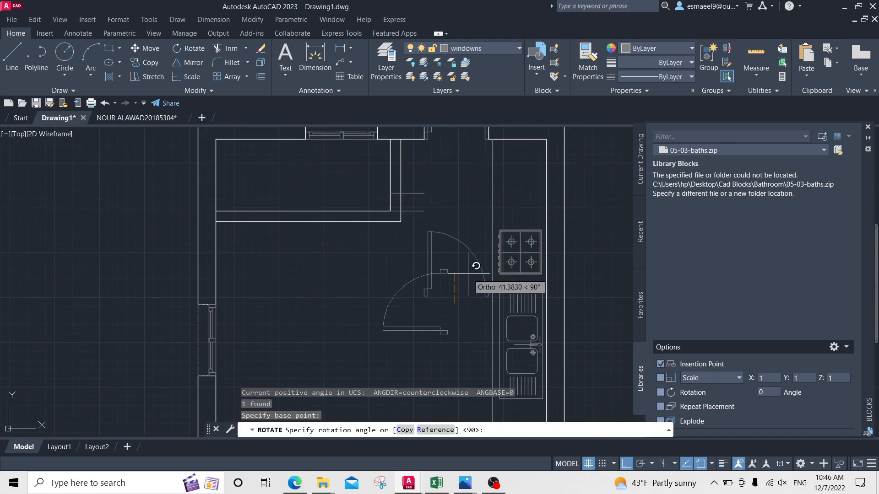
key(Return)
click(463, 310)
Move the rotated door by its lower outer jamb corner to where the upper guide line crosses the partition's outer face
text(m)
key(Return)
scroll(453, 342, up, 3)
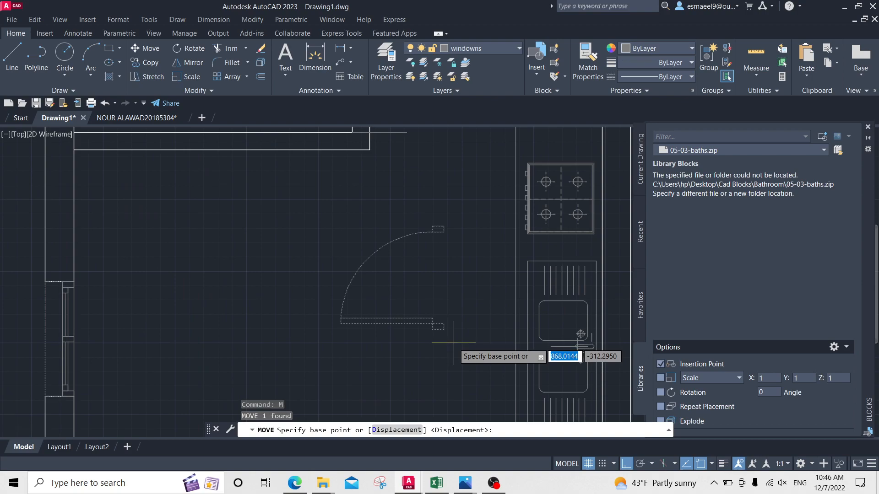
click(431, 311)
middle_drag(451, 196, 435, 398)
scroll(435, 399, down, 2)
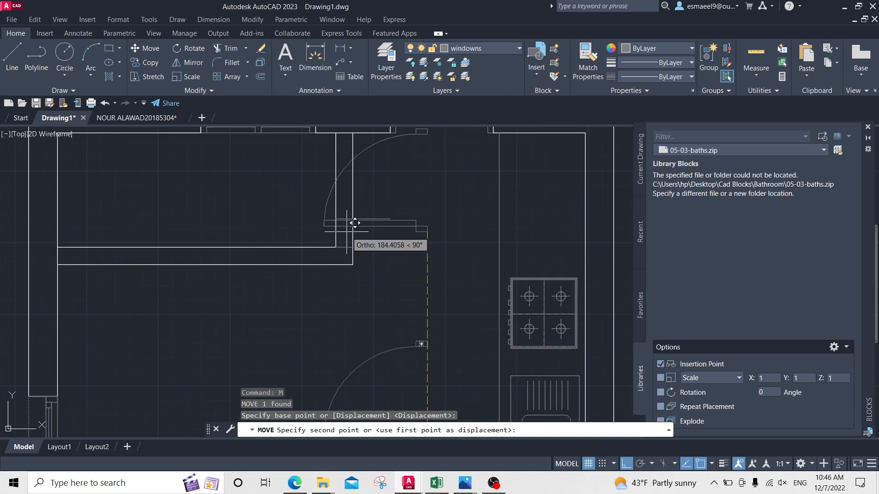
click(347, 213)
middle_drag(374, 222, 399, 308)
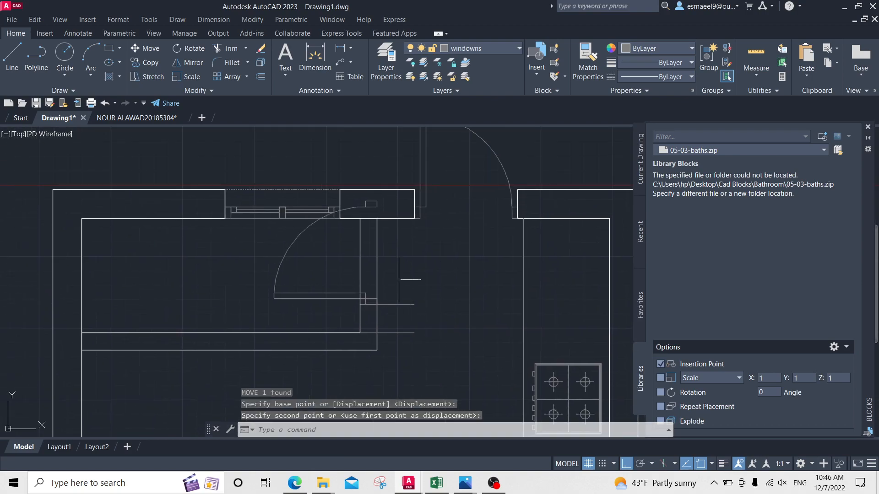
key(Escape)
key(Escape)
Move the bathroom door straight down from the upper guide line to the lower guide line
click(378, 311)
click(295, 221)
scroll(401, 299, up, 2)
scroll(387, 297, up, 2)
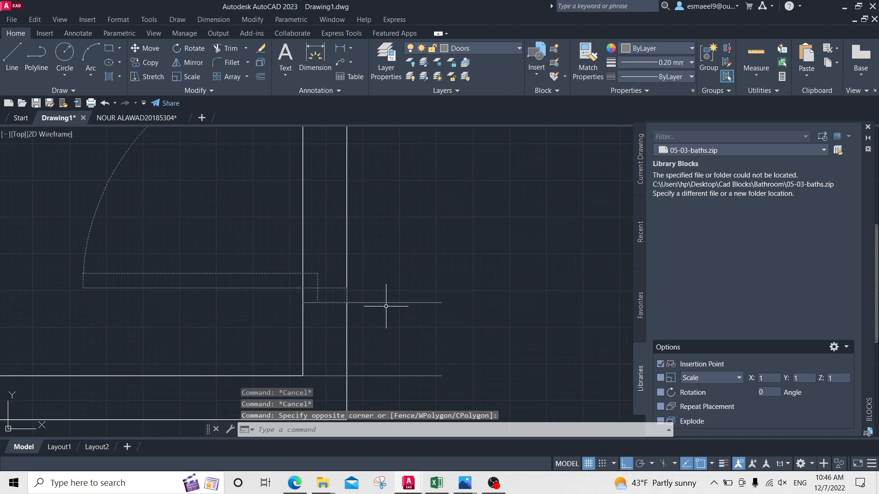
text(m)
key(Return)
click(347, 302)
click(347, 376)
middle_drag(398, 278, 401, 326)
Move the bathroom door 5 units up from the lower guide line
key(Escape)
click(238, 217)
click(436, 228)
text(m)
key(Return)
click(432, 238)
text(5)
key(Return)
middle_drag(432, 311, 453, 184)
Delete both horizontal guide lines beside the bathroom partition
click(437, 204)
click(407, 247)
key(Delete)
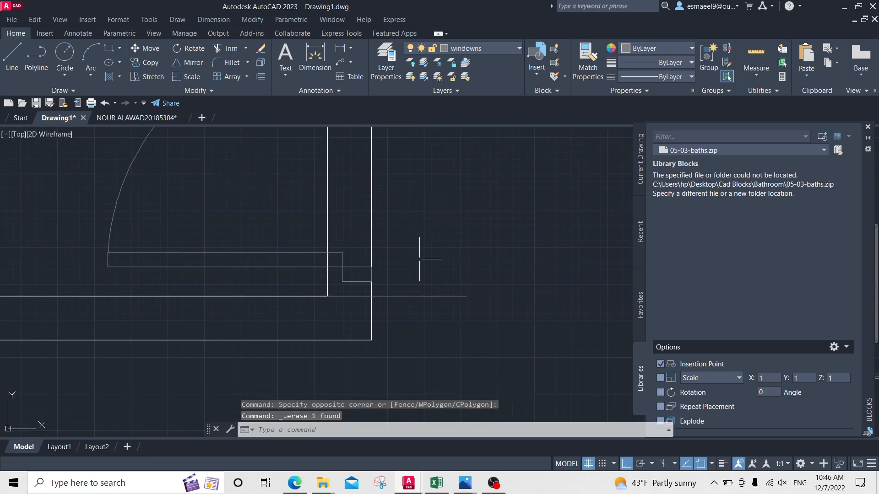
click(446, 290)
click(413, 311)
key(Delete)
Draw a line across the partition at the underside of the door's lower jamb and trim its excess inside the bathroom
scroll(428, 249, up, 2)
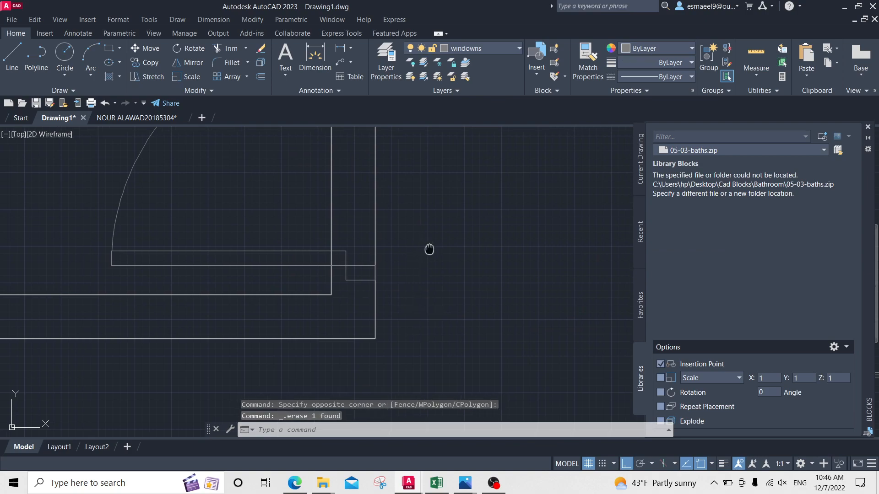
key(Escape)
key(Escape)
key(Return)
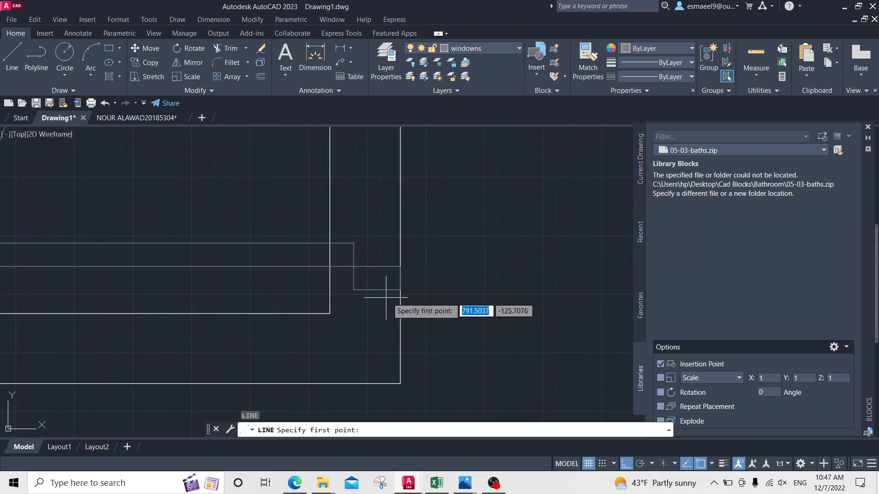
click(401, 290)
click(299, 290)
key(Escape)
key(Escape)
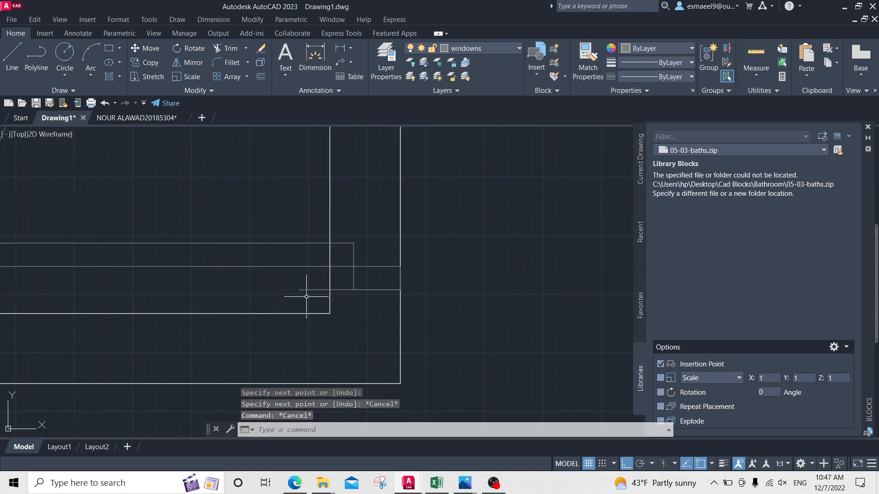
text(tr)
key(Return)
drag(310, 293, 309, 283)
key(Return)
key(Escape)
Match the new jamb closing line's properties to those of the partition wall
text(ma)
key(Return)
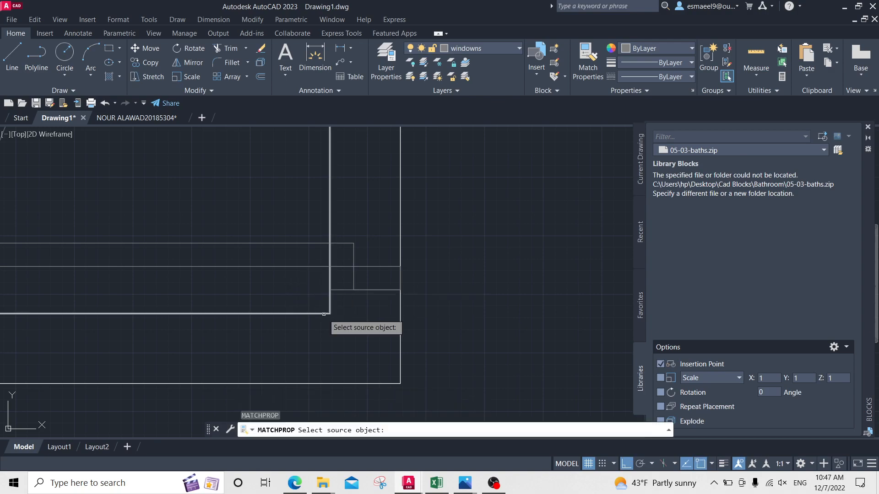
click(317, 312)
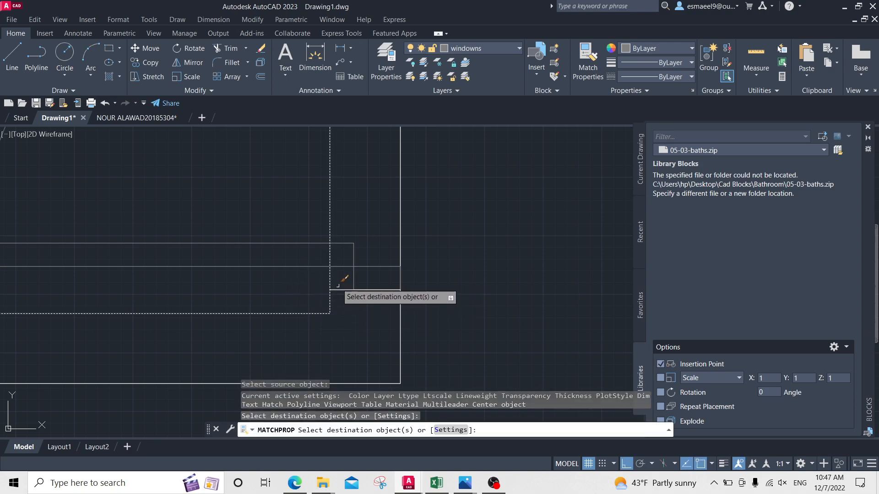
click(338, 293)
key(Escape)
key(Escape)
key(Escape)
key(Escape)
Trim both vertical partition lines above the lower jamb and delete the leftover piece in the door opening
middle_drag(357, 288, 330, 296)
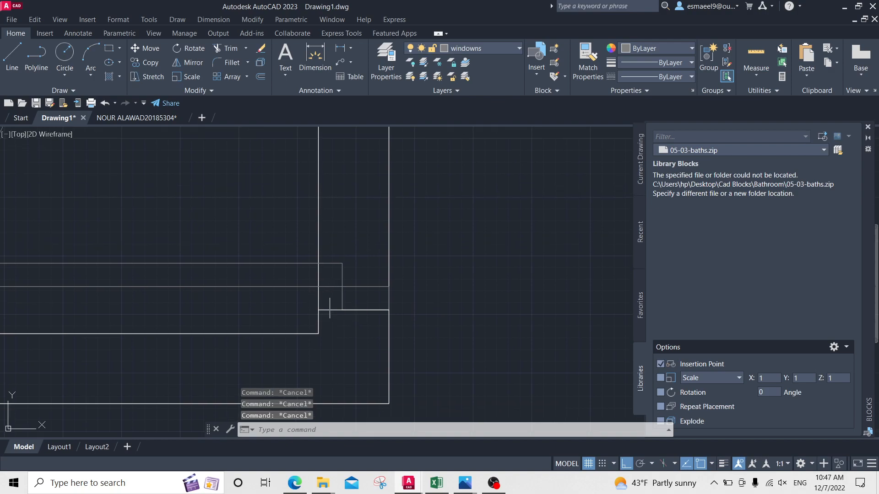
text(tr)
key(Return)
drag(330, 296, 309, 298)
mouse_move(411, 246)
mouse_down()
mouse_move(347, 217)
mouse_move(312, 186)
mouse_up()
key(Escape)
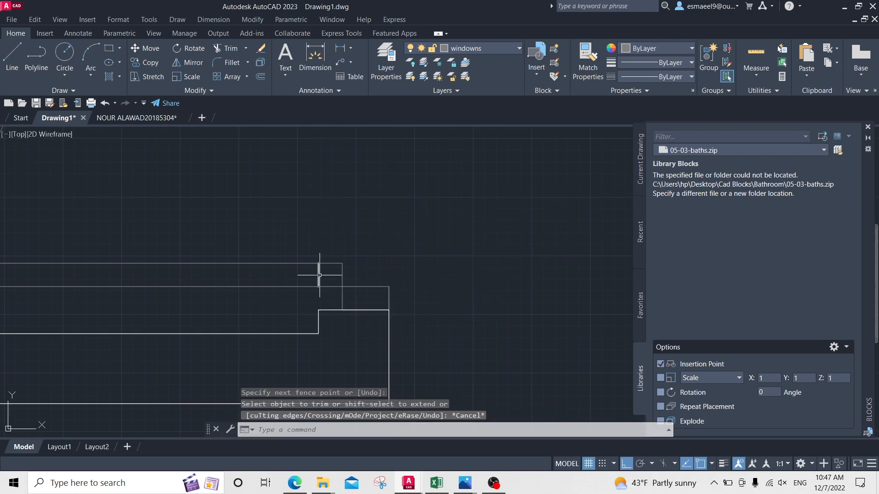
click(318, 275)
key(Delete)
Draw a vertical line from the outer corner of the bathroom door's upper jamb up into the exterior wall
scroll(359, 241, down, 3)
scroll(353, 228, up, 3)
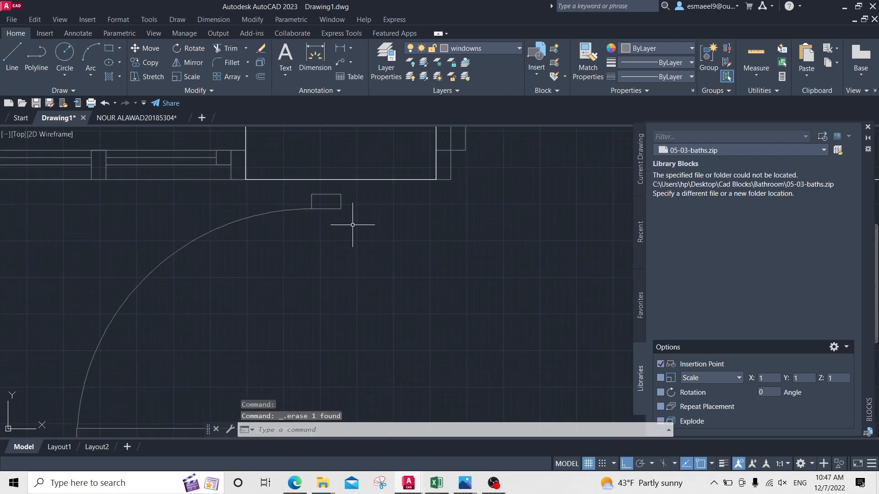
text(l)
key(Return)
scroll(358, 225, up, 2)
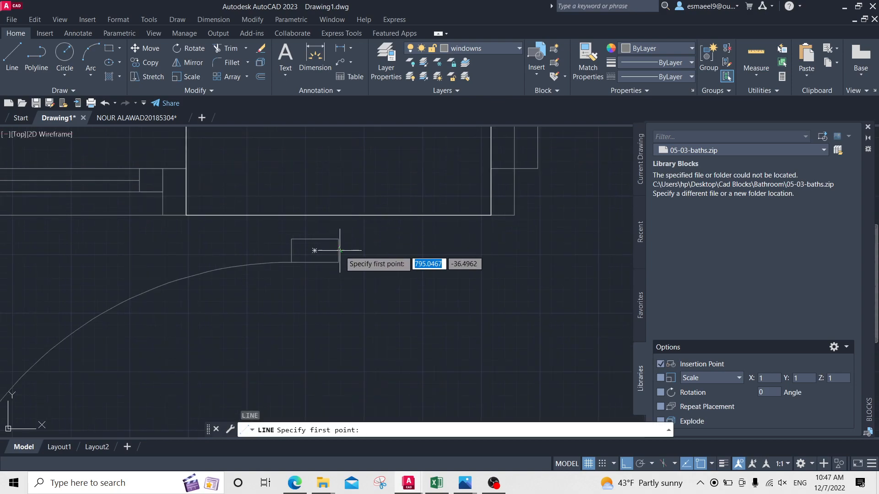
click(339, 239)
click(335, 189)
key(Return)
Draw a vertical line from the lower jamb's notch up through the exterior wall and a horizontal line along the upper jamb's top edge
key(Return)
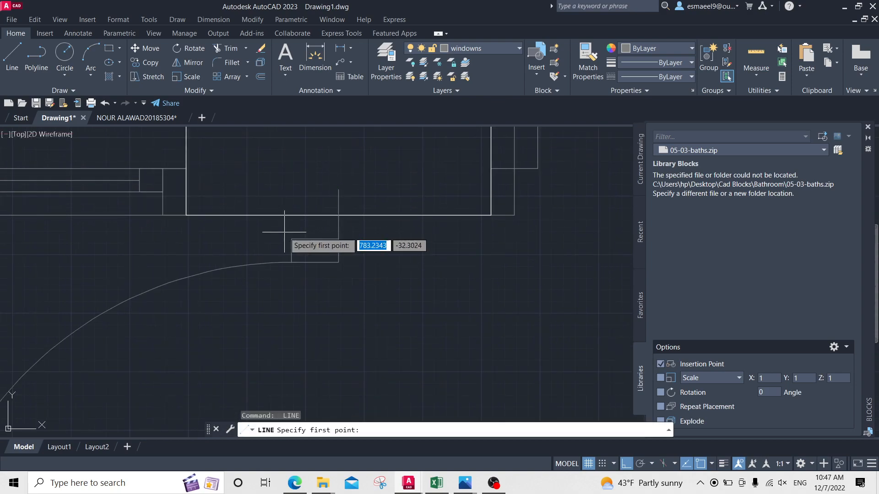
scroll(302, 239, down, 3)
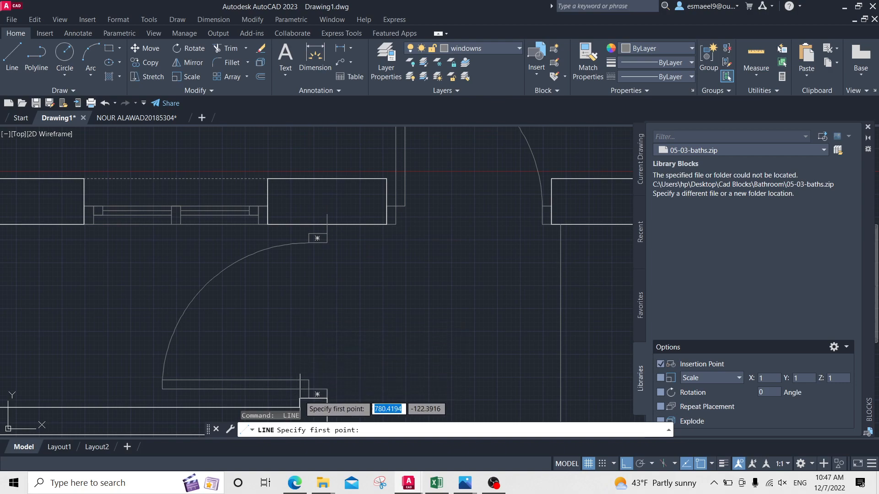
click(270, 398)
scroll(314, 205, up, 4)
key(Escape)
key(Return)
click(275, 285)
key(Escape)
key(Escape)
scroll(282, 283, up, 2)
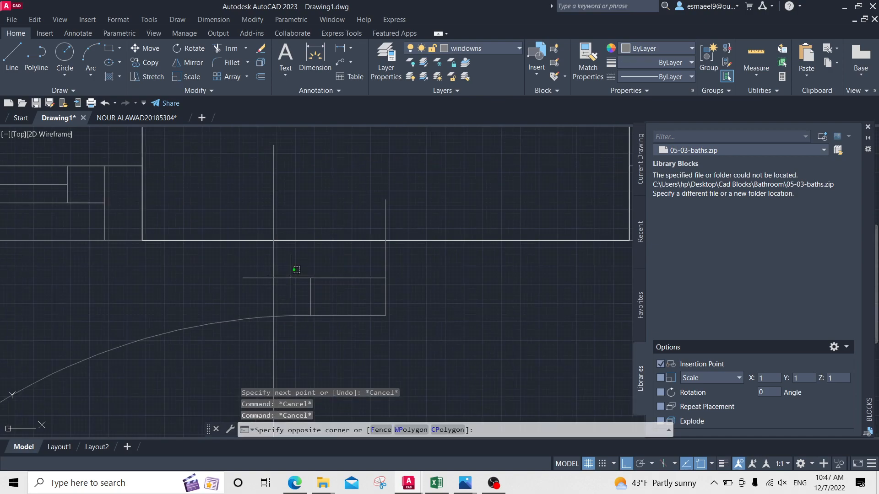
Match the properties of the three new lines at the upper door jamb to those of the wall
click(290, 281)
click(310, 278)
key(Escape)
key(Escape)
text(ma)
key(Return)
click(408, 240)
click(386, 253)
click(281, 269)
click(256, 263)
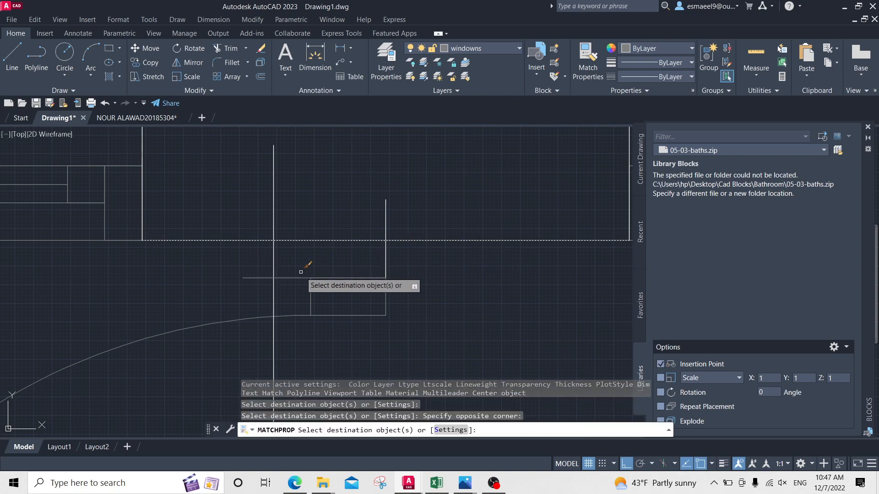
click(299, 271)
click(292, 286)
middle_drag(277, 317, 313, 279)
key(Escape)
key(Escape)
Trim the excess of the new lines so only a small notched wall stub remains between the exterior wall and the upper jamb
text(tr)
key(Return)
click(309, 172)
click(402, 182)
click(402, 179)
click(421, 174)
click(376, 182)
click(341, 222)
click(291, 232)
click(295, 248)
click(309, 253)
click(321, 286)
click(297, 302)
middle_drag(332, 336, 339, 188)
scroll(366, 202, down, 3)
middle_drag(367, 313, 374, 271)
scroll(362, 309, down, 1)
key(Escape)
key(Escape)
key(Escape)
Trim the exterior wall's inner line between the two bathroom partition lines to open the wall junction
mouse_move(370, 232)
middle_down()
mouse_move(353, 277)
mouse_move(386, 250)
mouse_move(399, 263)
mouse_move(407, 255)
middle_up()
scroll(353, 278, up, 2)
scroll(352, 279, down, 4)
scroll(385, 270, up, 1)
scroll(403, 246, down, 1)
middle_drag(311, 259, 358, 242)
scroll(358, 242, down, 2)
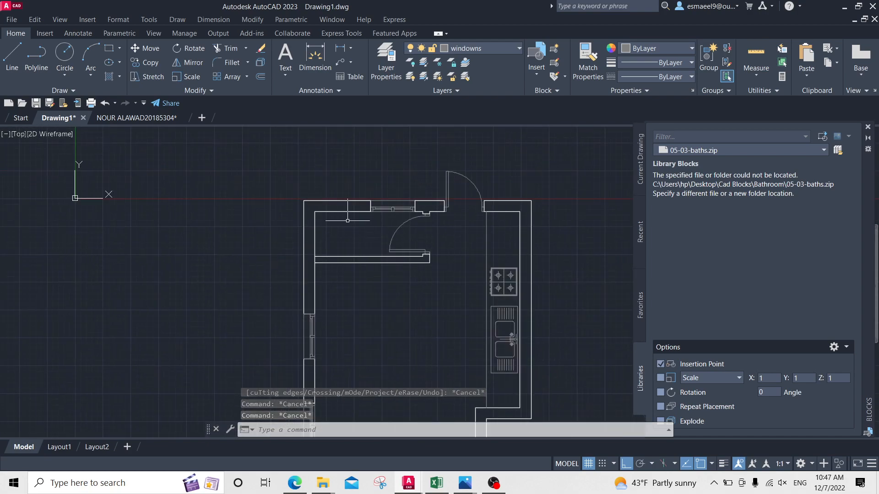
scroll(365, 278, up, 4)
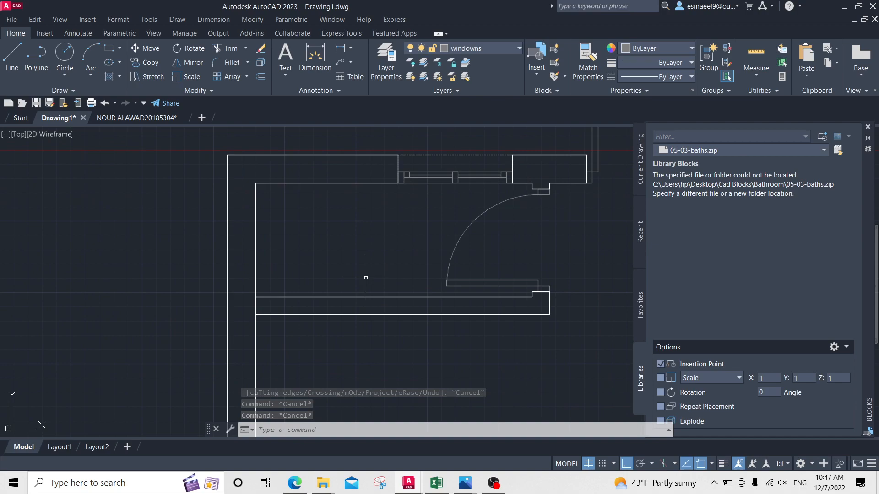
key(space)
click(255, 307)
scroll(276, 269, down, 2)
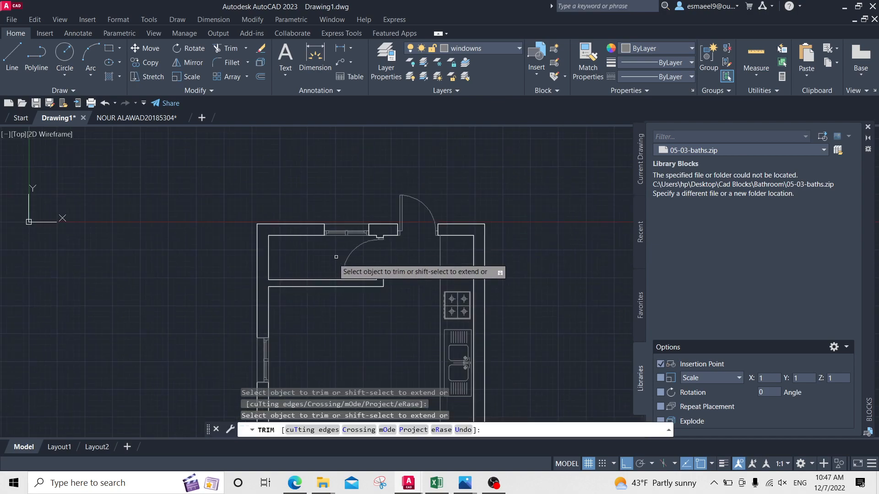
Switch to the villa project drawing and copy the washbasin and toilet blocks from the first-floor bedroom's bath
click(136, 118)
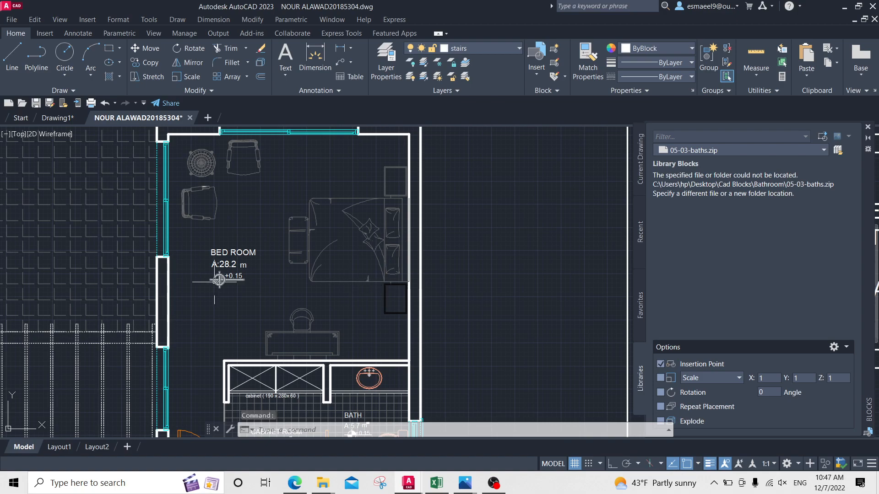
scroll(319, 199, down, 2)
mouse_move(275, 380)
middle_down()
mouse_move(348, 322)
mouse_move(364, 205)
middle_up()
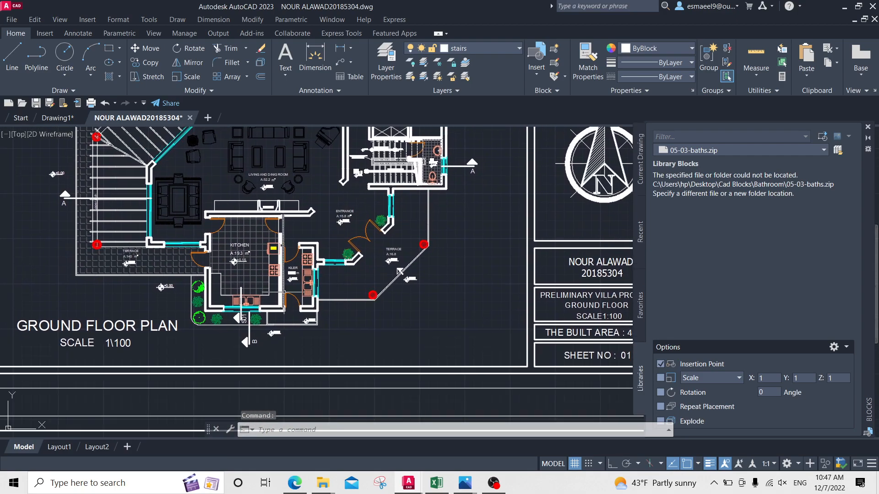
scroll(283, 292, up, 2)
scroll(469, 260, down, 3)
scroll(395, 351, up, 2)
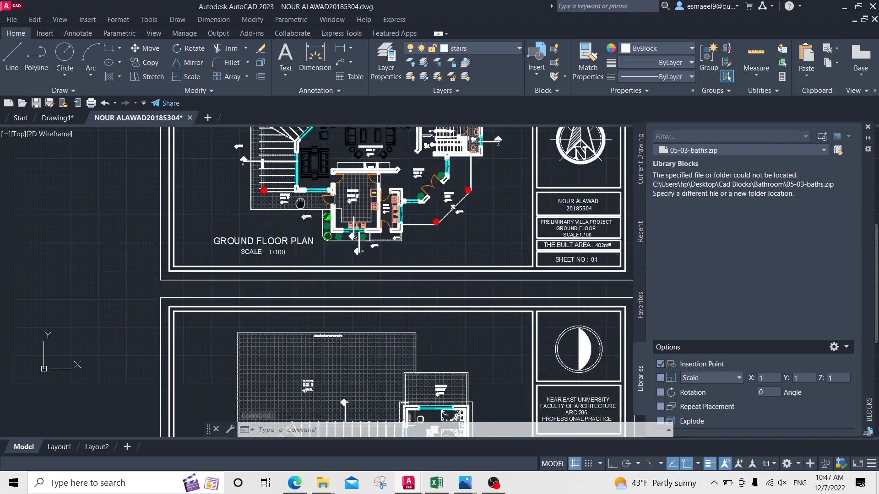
middle_drag(394, 351, 314, 181)
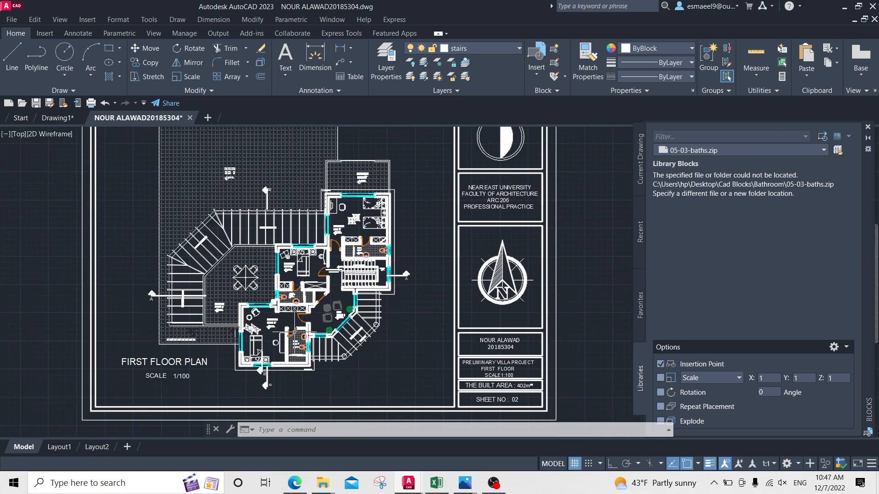
scroll(300, 360, up, 6)
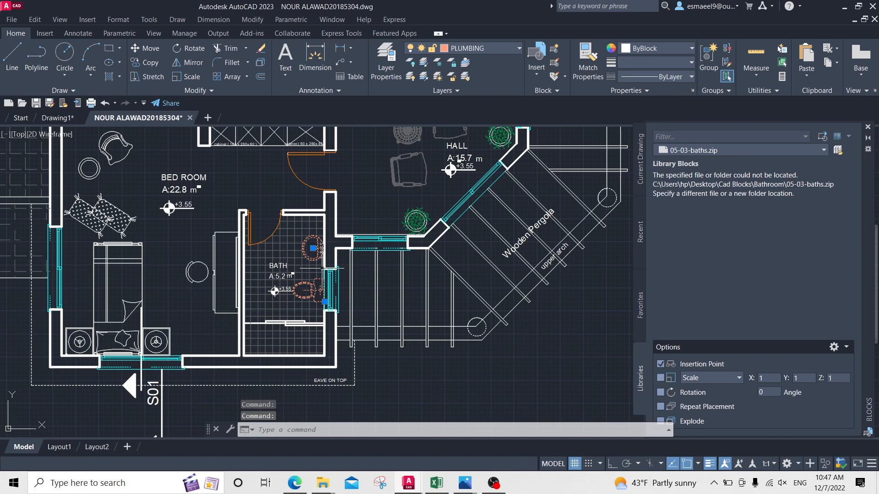
Return to Drawing1 and paste the washbasin and toilet blocks in the empty space beside the house's outer wall
click(70, 118)
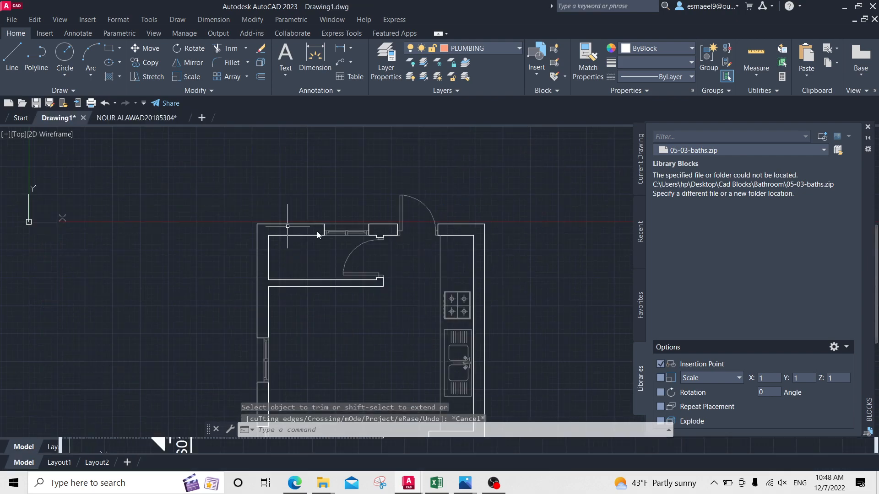
key(ctrl+v)
middle_drag(332, 225, 332, 224)
click(152, 292)
key(Escape)
Rotate the pasted washbasin and toilet by 90°
click(200, 218)
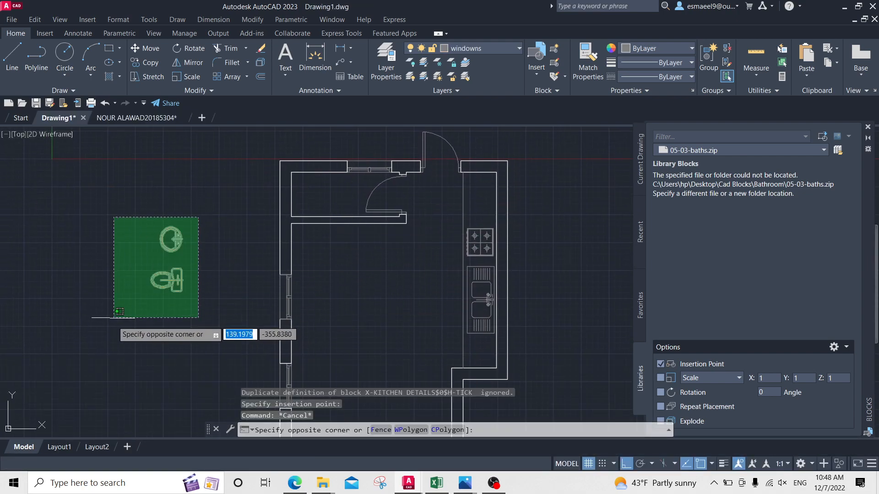
click(114, 318)
text(ro)
key(Return)
click(214, 292)
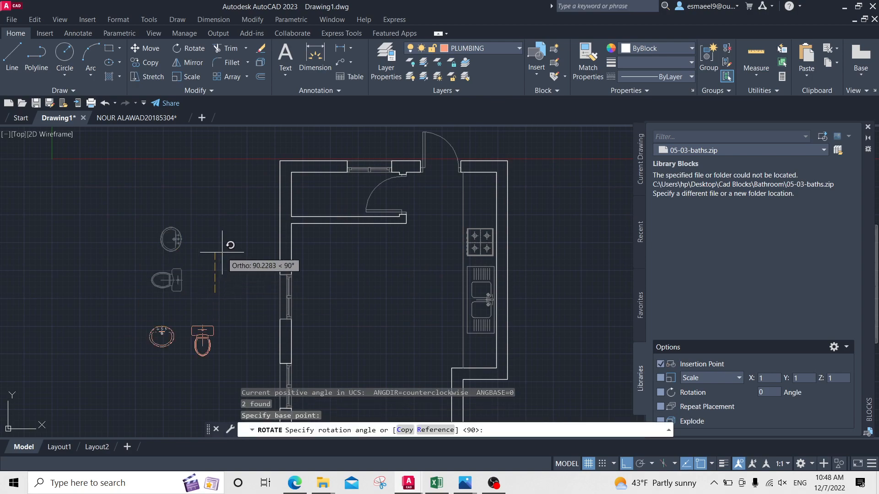
key(Return)
Move the rotated washbasin and toilet horizontally away from the house to make room beside them
middle_drag(231, 276, 265, 210)
click(276, 246)
click(151, 307)
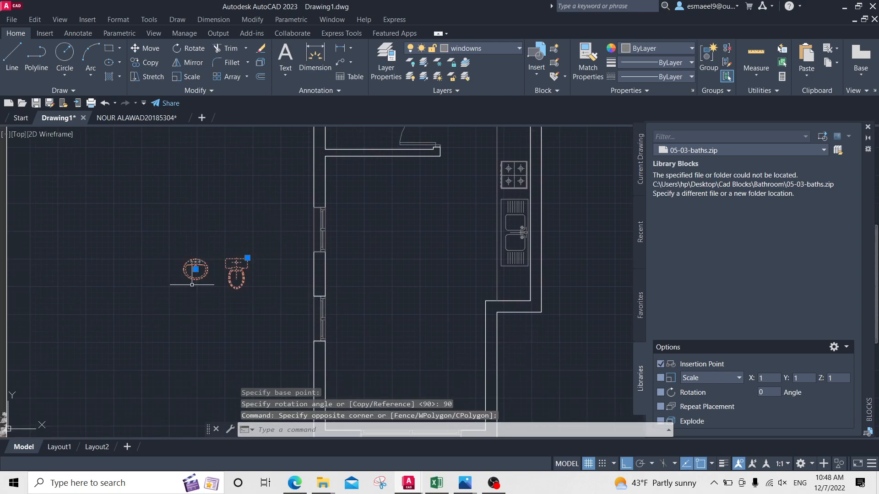
middle_drag(192, 285, 193, 304)
click(173, 200)
click(235, 251)
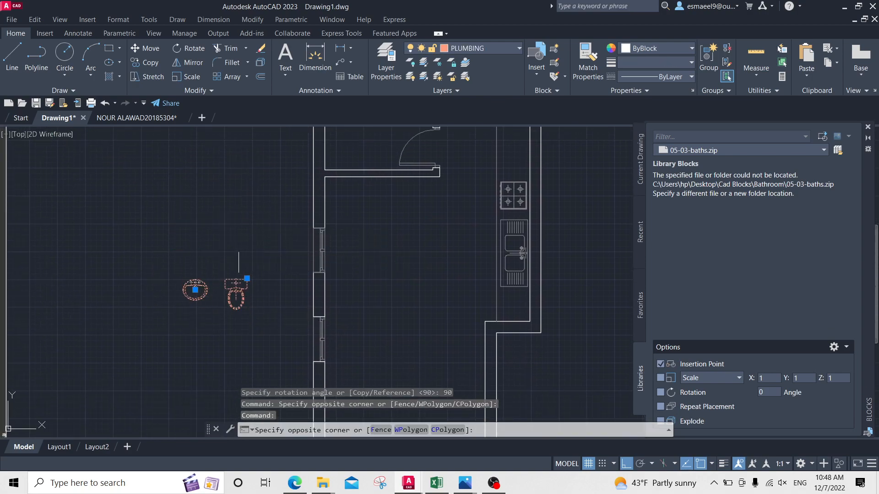
click(278, 260)
click(154, 332)
text(m)
key(Return)
click(259, 308)
click(158, 308)
Mirror the washbasin and toilet about a vertical line between them and the house, keeping the originals
click(172, 266)
click(71, 320)
text(mi)
key(Return)
click(189, 298)
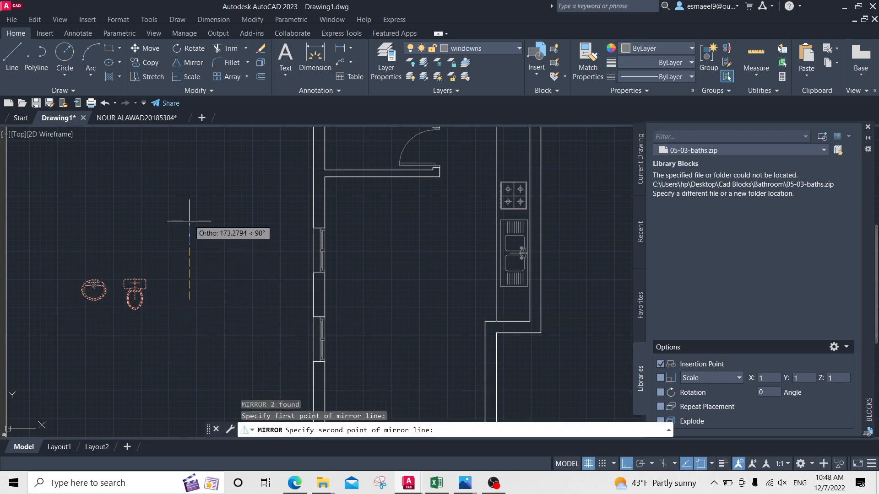
click(191, 214)
key(Return)
Move the mirrored toilet and washbasin straight up until they are beside the bathroom
click(305, 255)
click(196, 350)
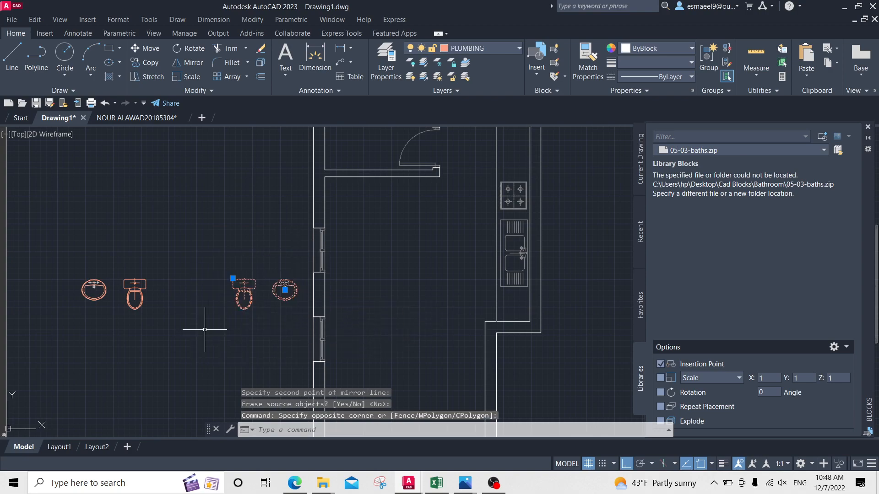
text(m)
key(Return)
click(273, 322)
click(259, 162)
Delete the original washbasin and toilet left over from mirroring
middle_drag(256, 183, 265, 254)
click(214, 327)
click(40, 412)
key(Delete)
Put the toilet and washbasin on the furniture layer and set their colour to ByLayer
middle_drag(222, 199, 223, 255)
click(184, 218)
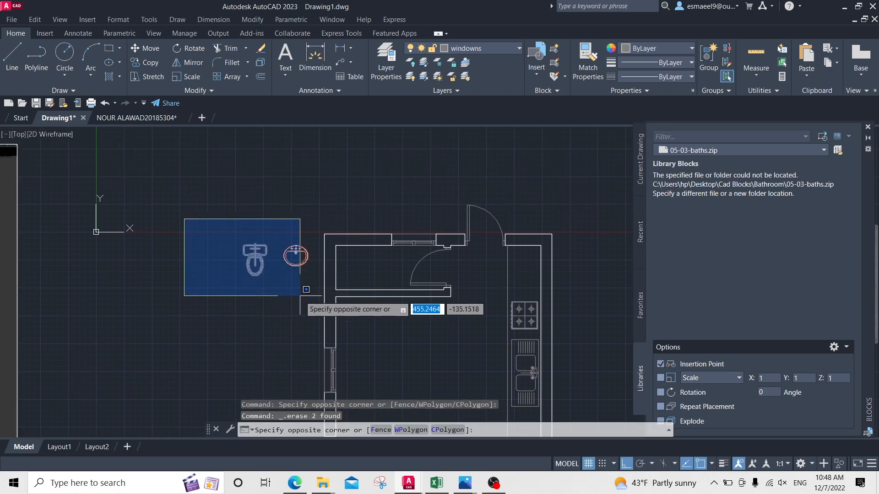
click(313, 299)
click(471, 48)
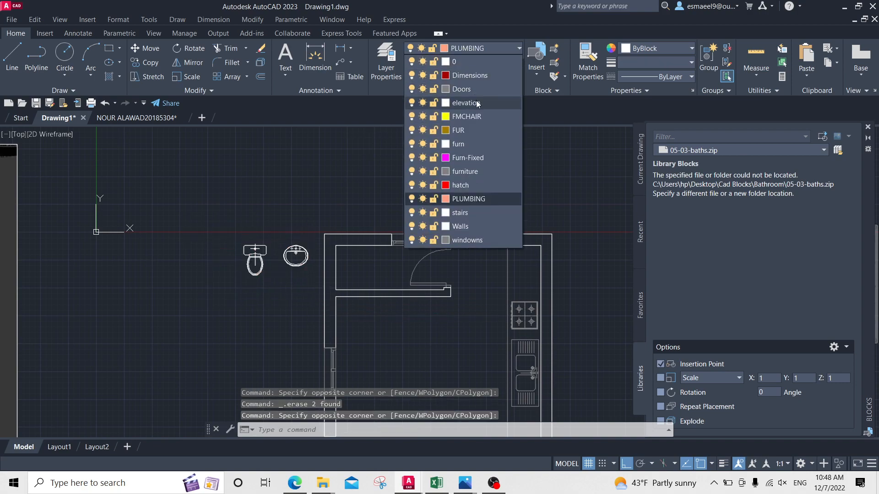
click(484, 171)
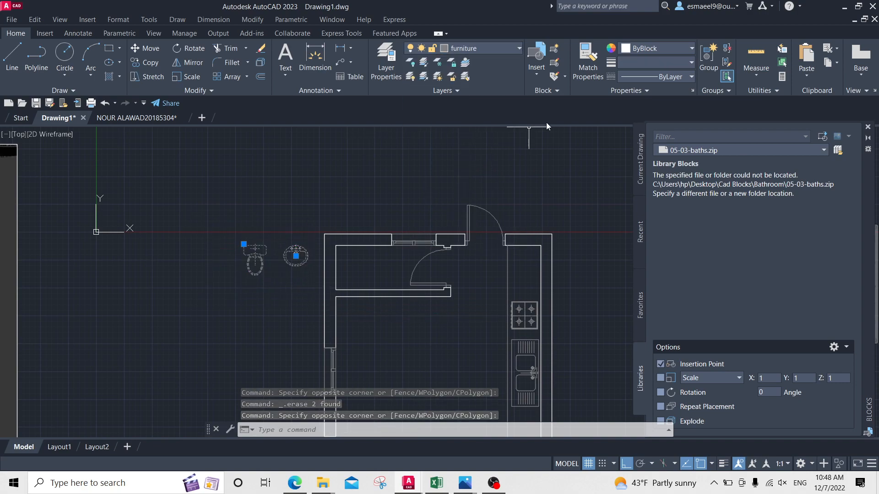
click(645, 48)
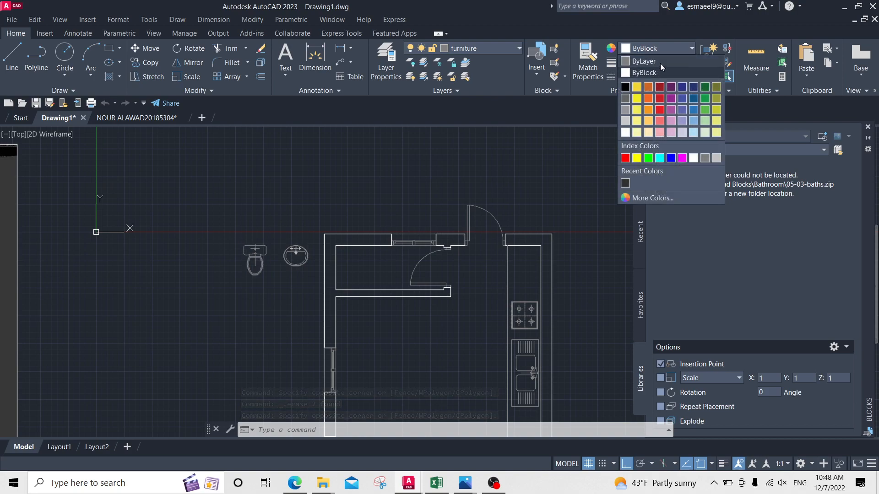
click(645, 61)
key(Escape)
Move the toilet and washbasin horizontally into the bathroom, against its upper wall
scroll(317, 258, up, 4)
click(314, 218)
click(131, 304)
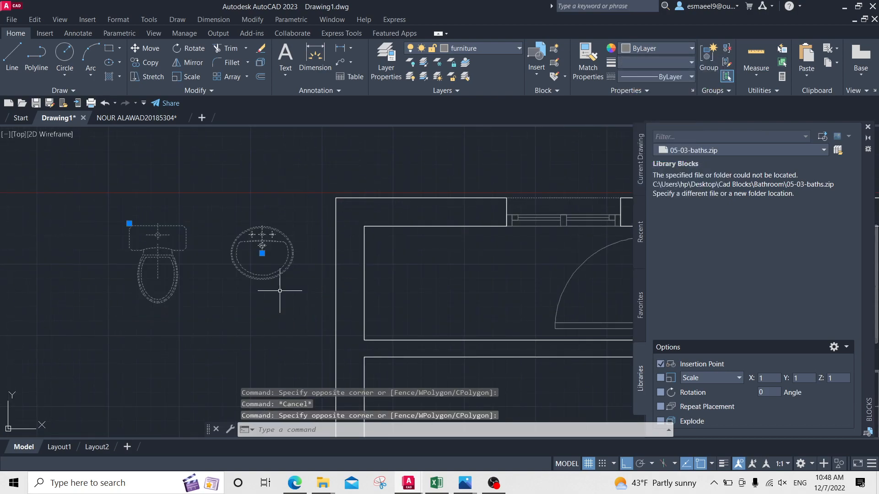
text(m)
key(Return)
click(305, 271)
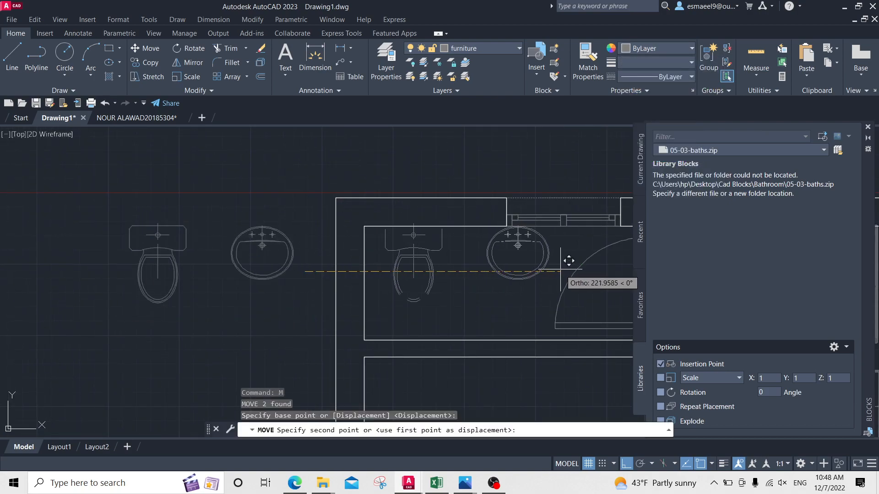
click(570, 261)
middle_drag(319, 386, 166, 310)
key(Escape)
key(Escape)
Move the bathroom's lower partition wall lines straight down to enlarge the room, leaving the door in place
click(204, 248)
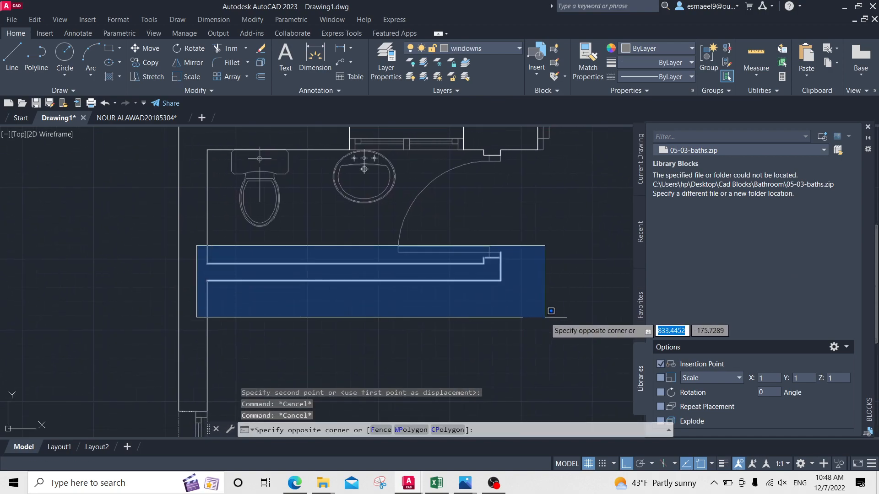
click(558, 290)
text(m)
key(Return)
click(550, 259)
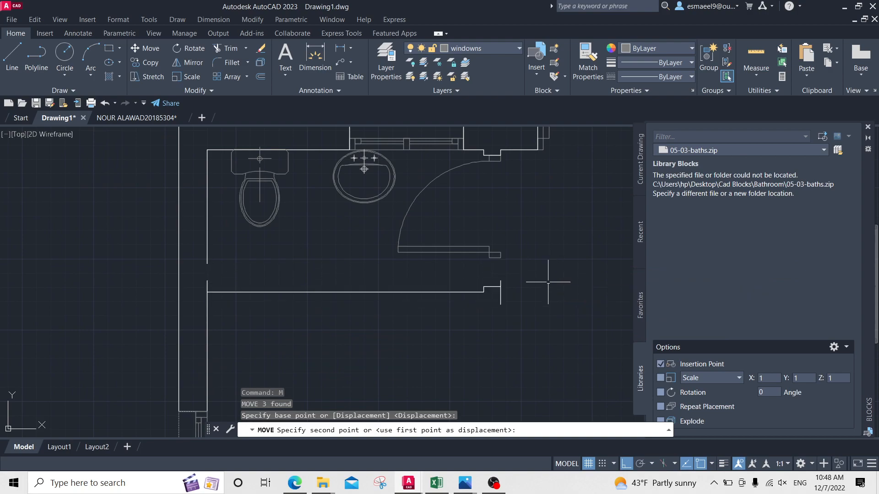
key(Return)
middle_drag(519, 297, 507, 274)
middle_drag(494, 255, 495, 269)
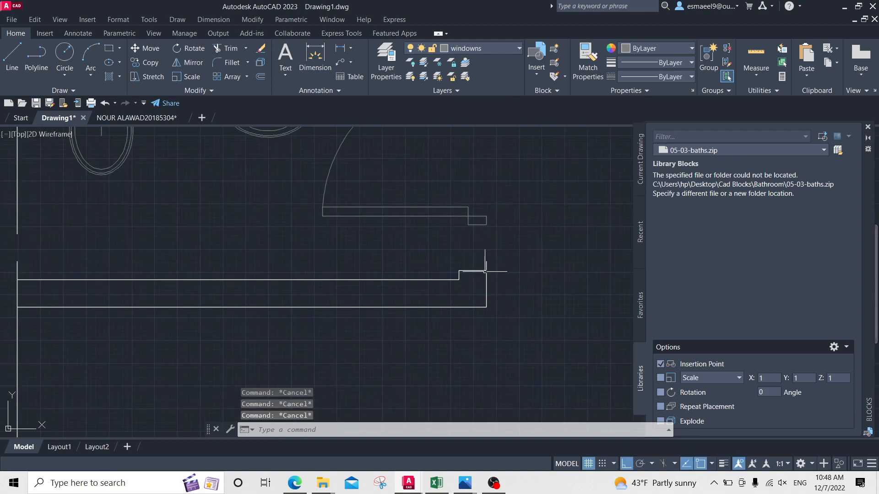
Move the short closing line at the partition's end up to the underside of the door's lower jamb
text(m)
key(Return)
click(486, 270)
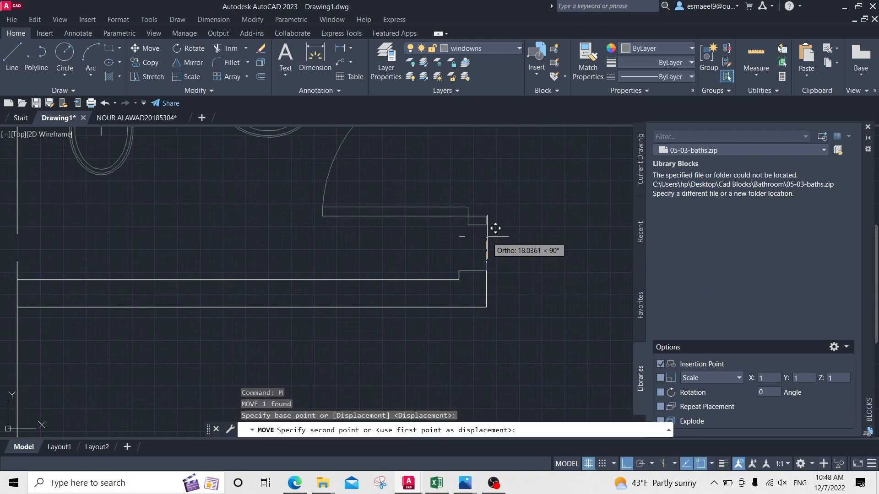
click(486, 224)
Extend the two short vertical lines at the partition's end up to the relocated jamb closing line
text(ex)
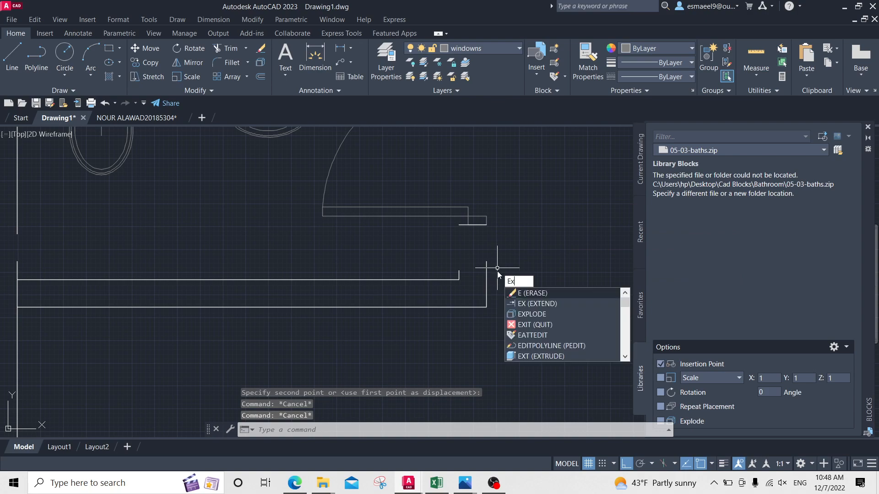
key(Return)
click(456, 272)
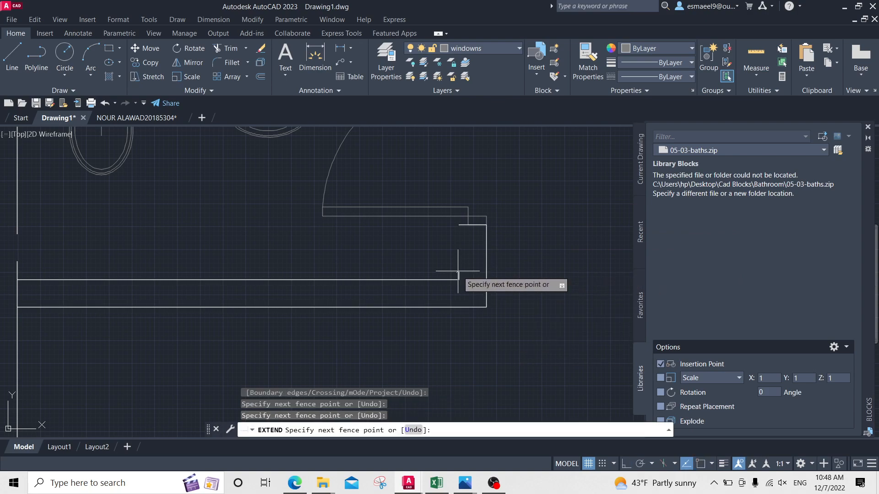
click(461, 273)
middle_drag(96, 279, 311, 264)
key(Escape)
key(Escape)
Lengthen the bathroom's left inner wall line down to the wall line below, closing the gap above the partition
middle_drag(261, 251, 288, 260)
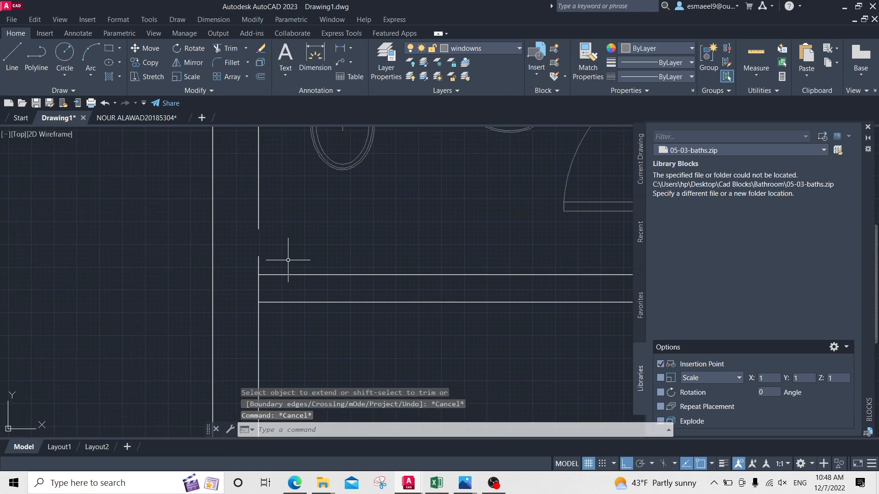
key(Return)
key(Escape)
click(259, 231)
key(Escape)
click(257, 229)
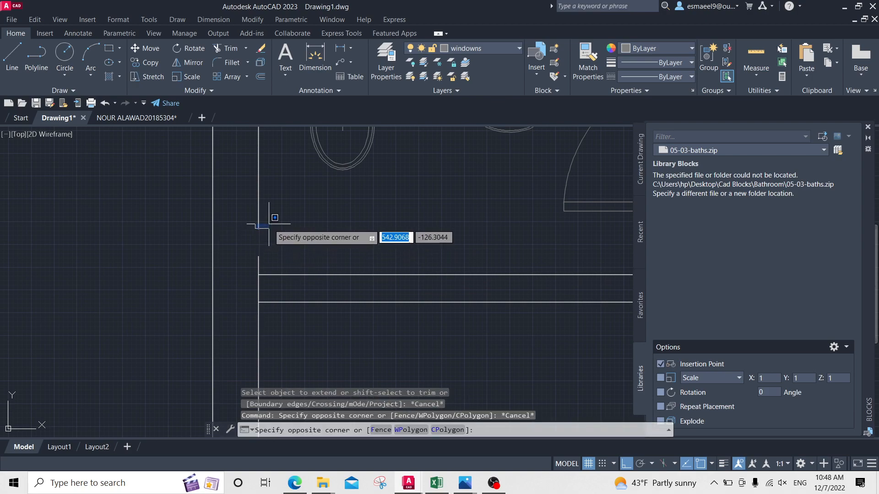
click(268, 223)
click(263, 215)
click(256, 215)
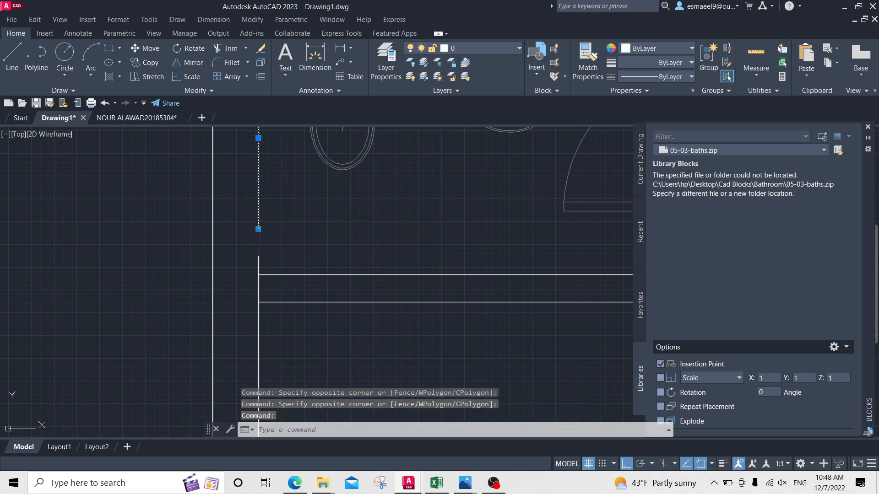
click(258, 229)
click(259, 256)
key(Escape)
key(Escape)
Trim away the left inner wall line between the two partition lines where the partition joins the outer wall
middle_drag(271, 289, 304, 280)
text(tr)
key(Return)
scroll(290, 282, down, 4)
scroll(297, 238, up, 2)
scroll(296, 239, up, 2)
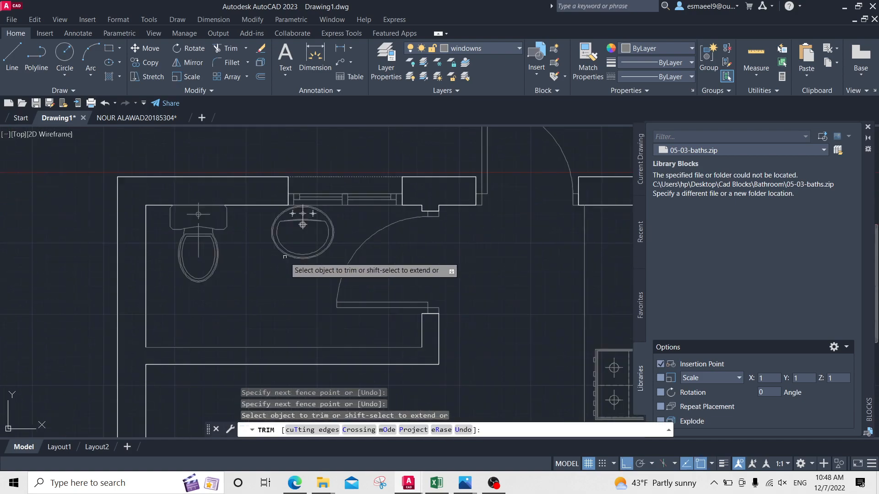
key(Escape)
key(Escape)
Mirror the washbasin across a horizontal axis onto the bathroom's lower partition and erase the original by the window
click(389, 262)
click(270, 203)
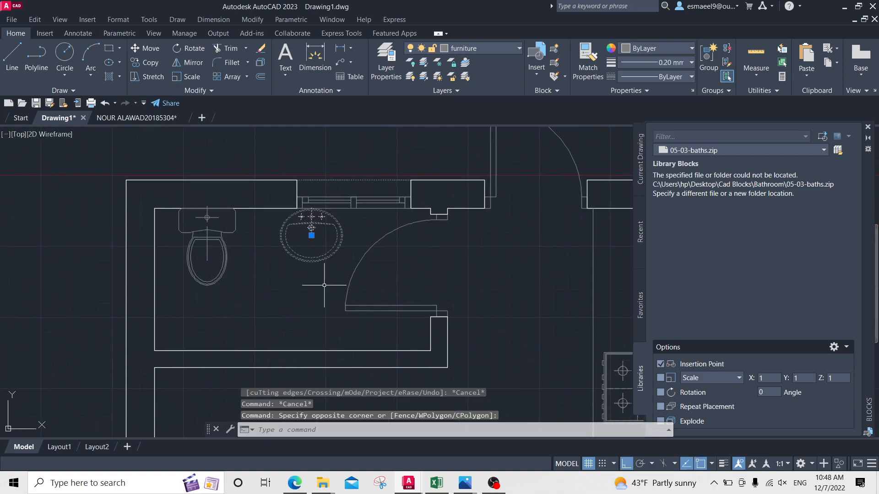
text(mi)
key(Return)
click(428, 278)
click(505, 273)
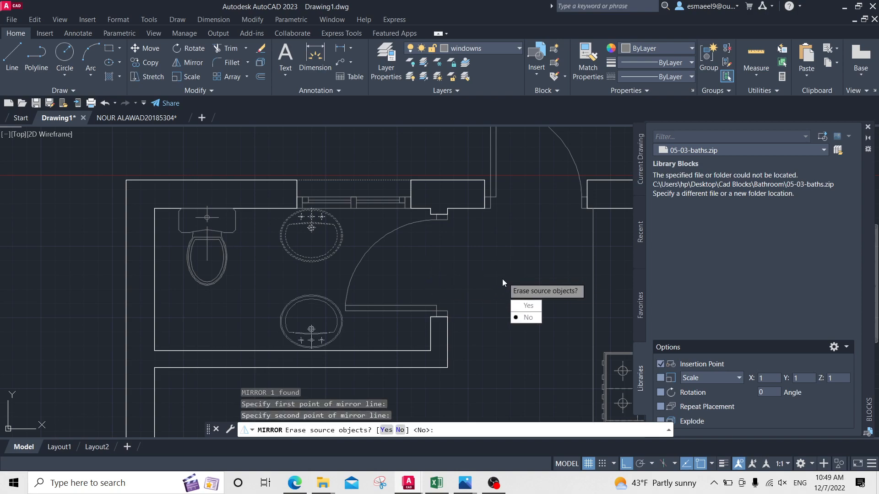
key(Return)
click(311, 235)
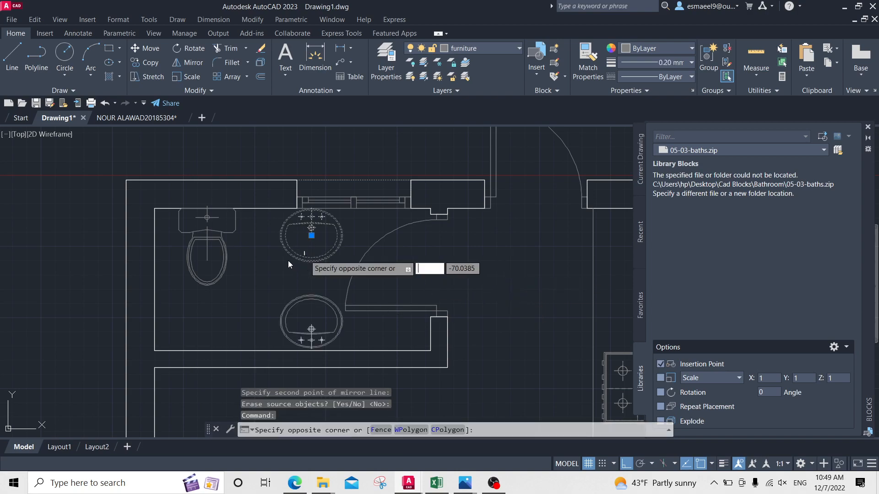
click(289, 264)
key(Delete)
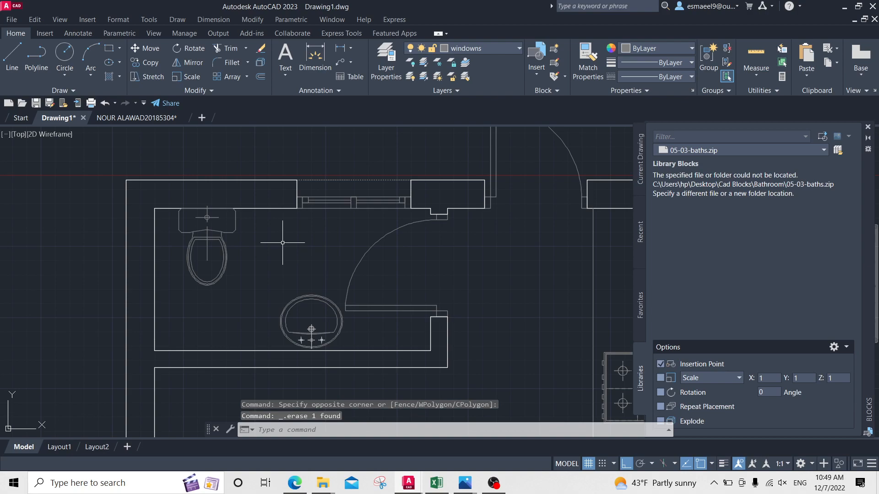
Move the washbasin horizontally along the lower partition, slightly further away from the bathroom door
click(328, 280)
click(307, 268)
click(320, 312)
click(296, 279)
text(m)
key(Return)
click(336, 251)
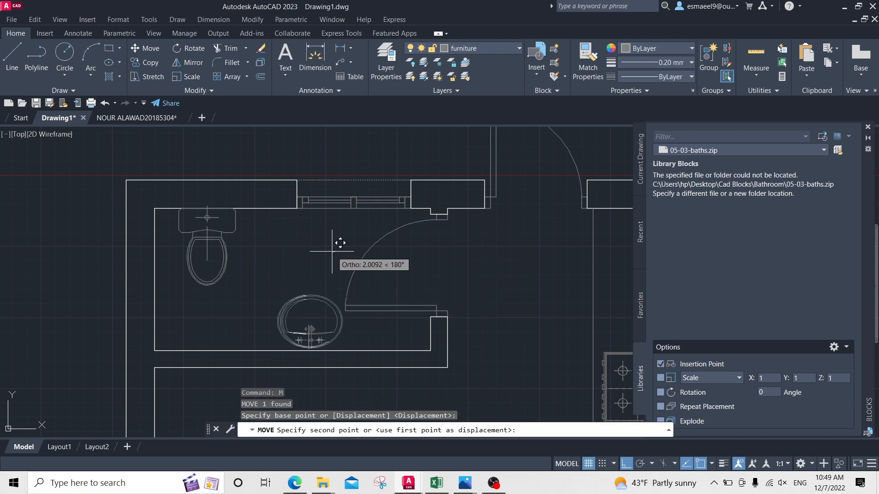
click(317, 254)
key(Escape)
Move the toilet about 11 units horizontally along the upper wall, away from the room's left corner
click(263, 228)
click(225, 243)
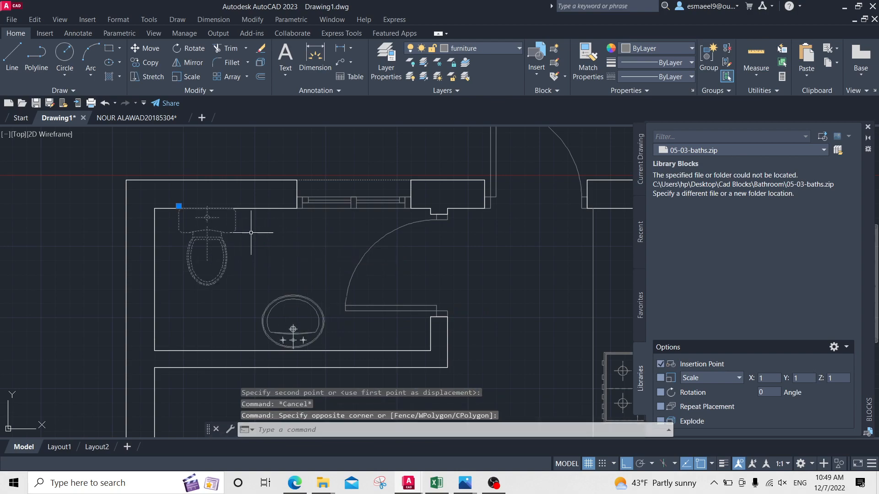
text(m)
key(Return)
click(271, 233)
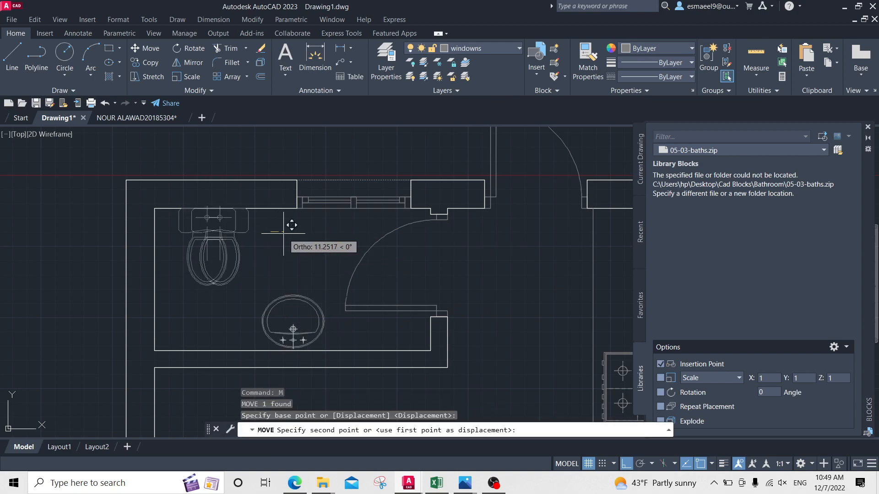
key(Escape)
Inspect the bathroom's fixtures, door and partition in relation to the entrance and kitchen
scroll(279, 238, down, 2)
scroll(336, 267, down, 2)
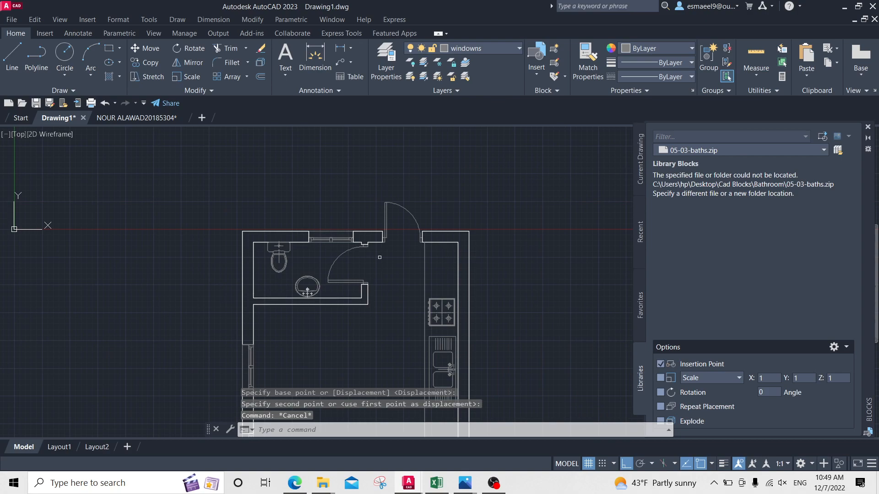
scroll(374, 270, down, 1)
mouse_move(374, 269)
middle_down()
mouse_move(328, 206)
mouse_move(334, 233)
middle_up()
scroll(319, 205, up, 2)
scroll(323, 183, up, 2)
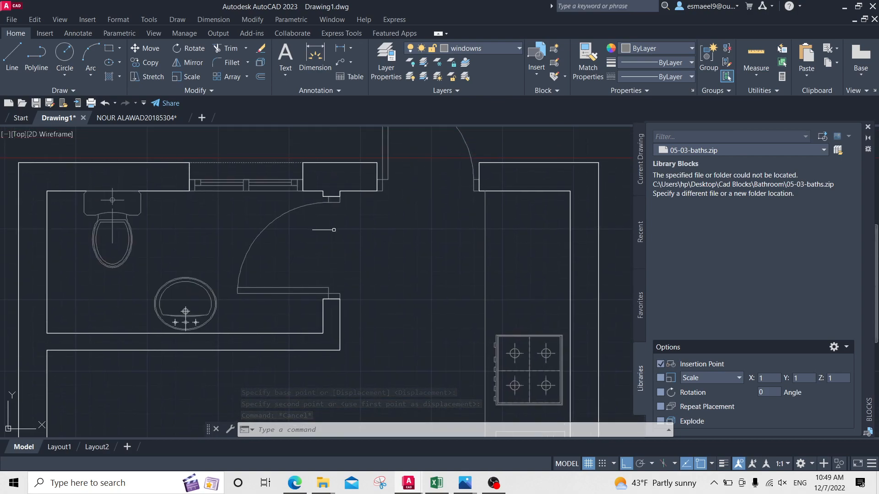
scroll(301, 239, down, 3)
scroll(314, 262, up, 3)
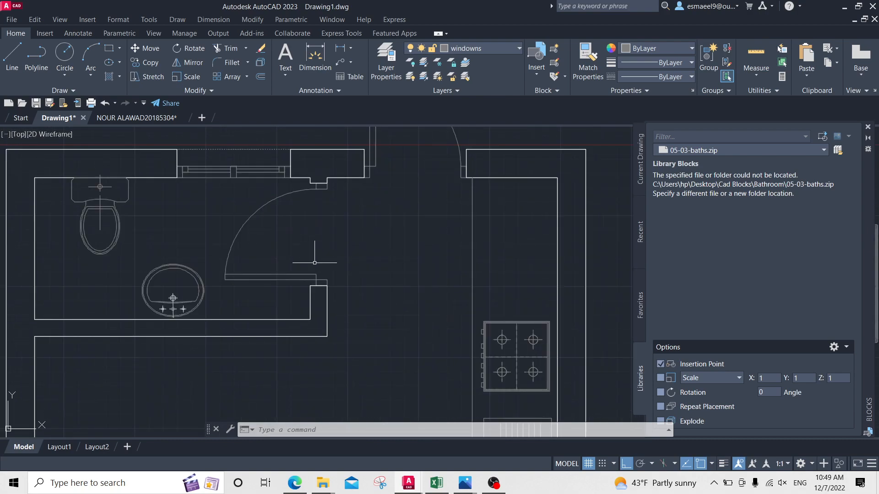
scroll(341, 271, down, 3)
scroll(316, 265, up, 3)
scroll(316, 270, down, 3)
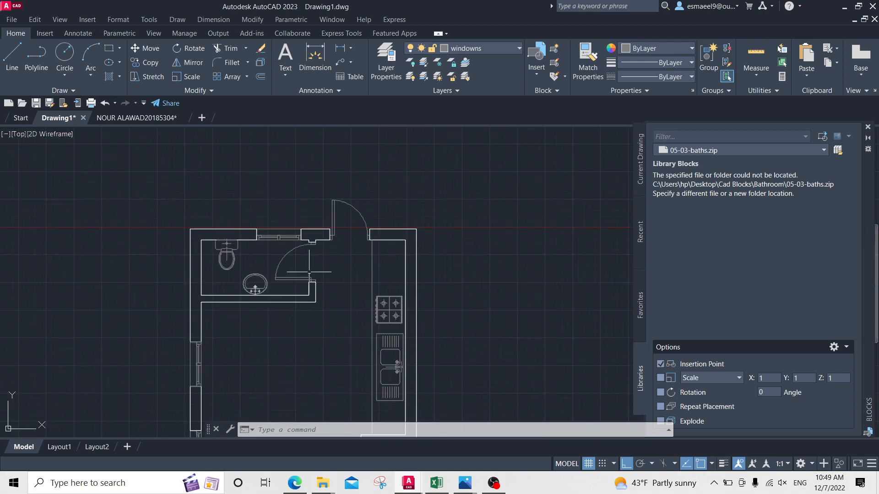
scroll(345, 321, up, 3)
scroll(387, 278, down, 5)
Locate the desk and seating blocks lying outside the floor plan, below the house
middle_drag(400, 284, 320, 209)
middle_drag(158, 246, 265, 225)
middle_drag(330, 253, 190, 186)
key(Escape)
key(Escape)
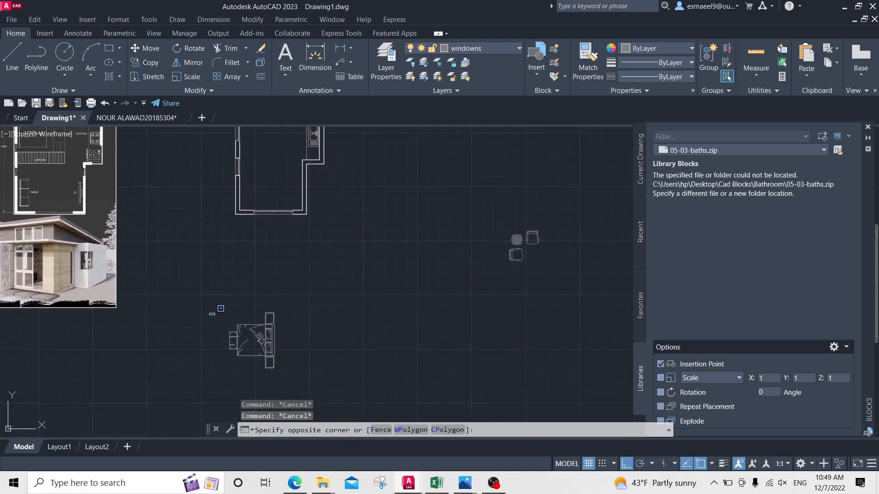
Move the bed block from outside the house up into the plan's living area
click(336, 373)
middle_drag(227, 251, 298, 257)
click(310, 345)
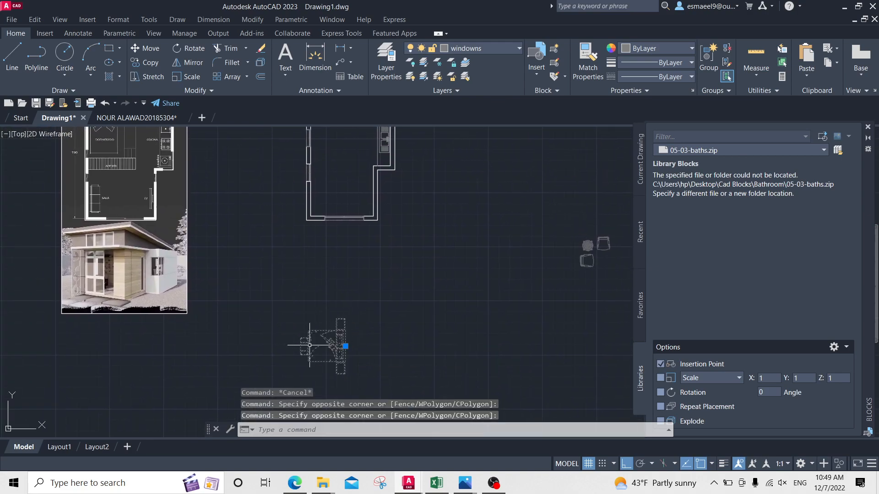
text(m)
key(Return)
click(395, 333)
middle_drag(412, 161, 414, 221)
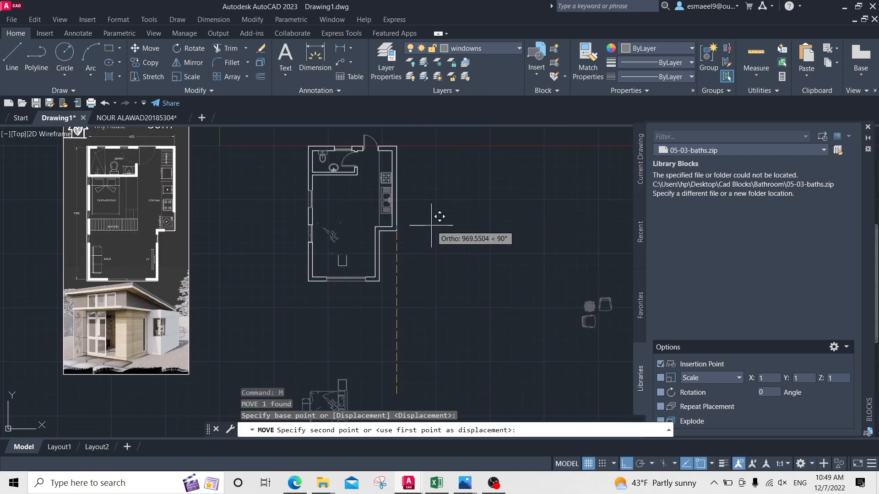
key(Escape)
Rotate the bed block by 90 degrees
text(r)
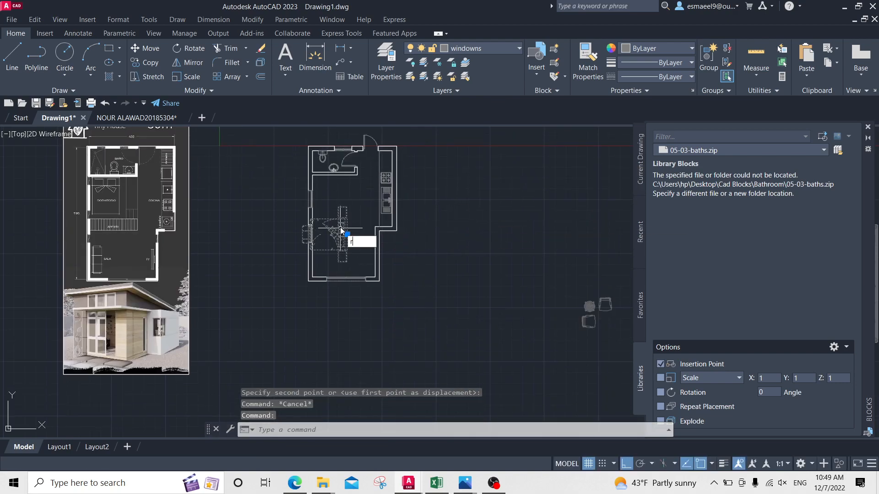
key(Return)
click(346, 233)
text(90)
key(Return)
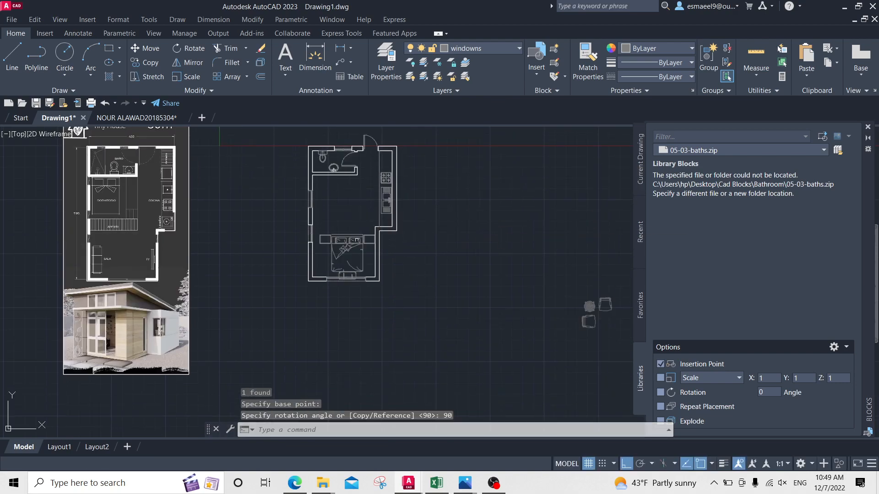
Move the rotated bed from the living area up into the bedroom space below the bathroom
scroll(356, 237, up, 4)
middle_drag(341, 204, 348, 240)
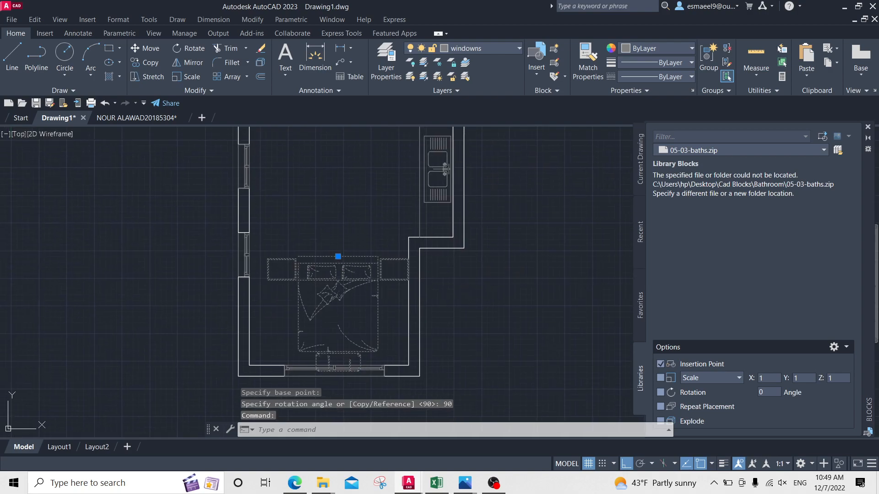
text(m)
key(Return)
click(341, 279)
middle_drag(334, 175, 348, 258)
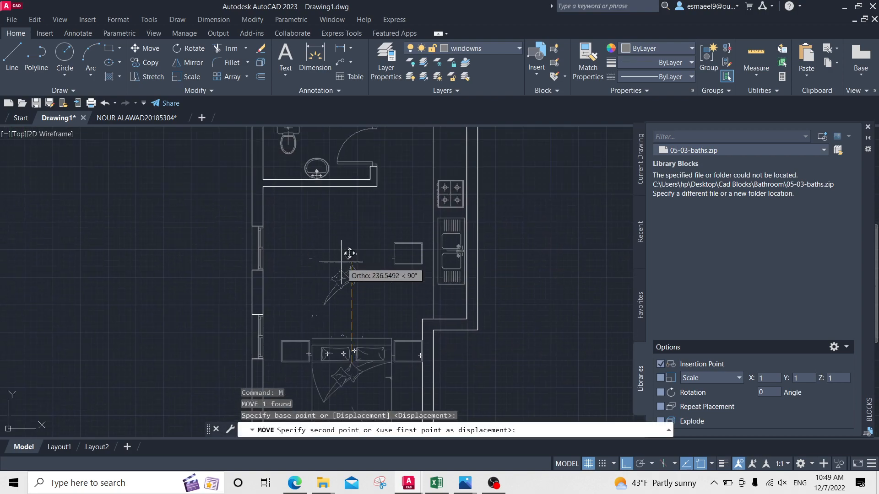
click(343, 258)
key(Escape)
key(Escape)
scroll(354, 253, up, 1)
Open the bed block for editing in the Block Editor
click(423, 234)
click(396, 227)
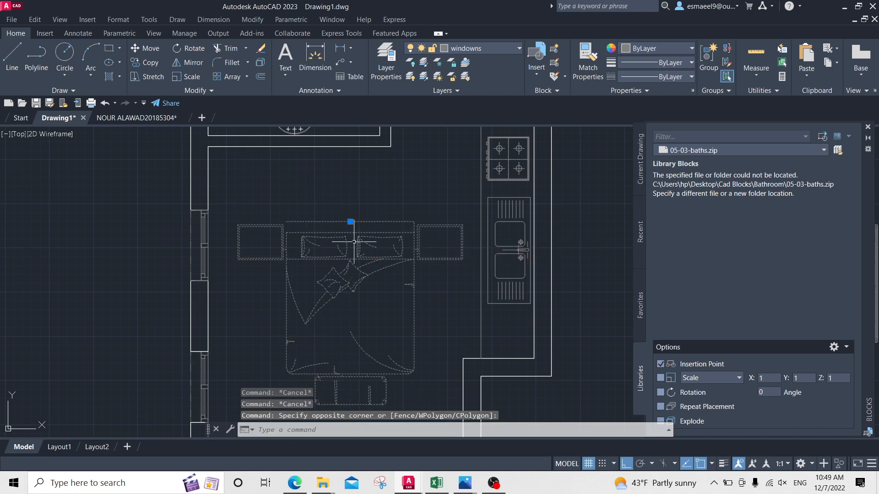
key(Escape)
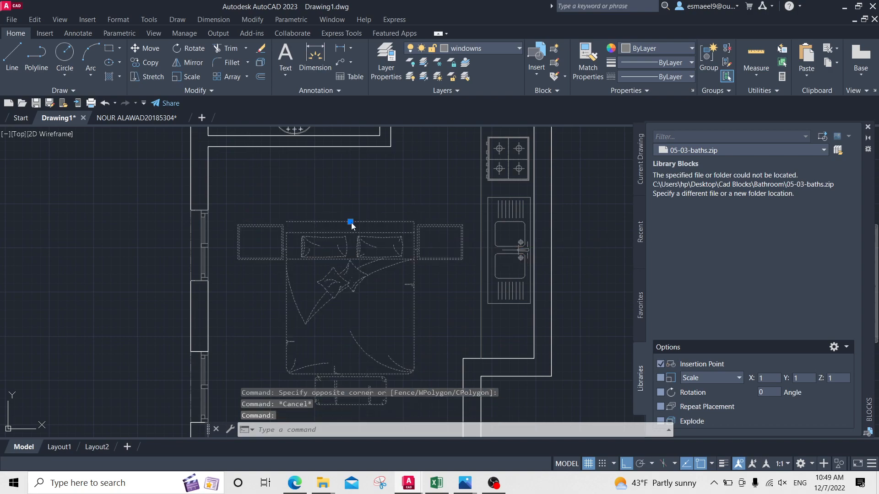
double_click(352, 226)
click(437, 321)
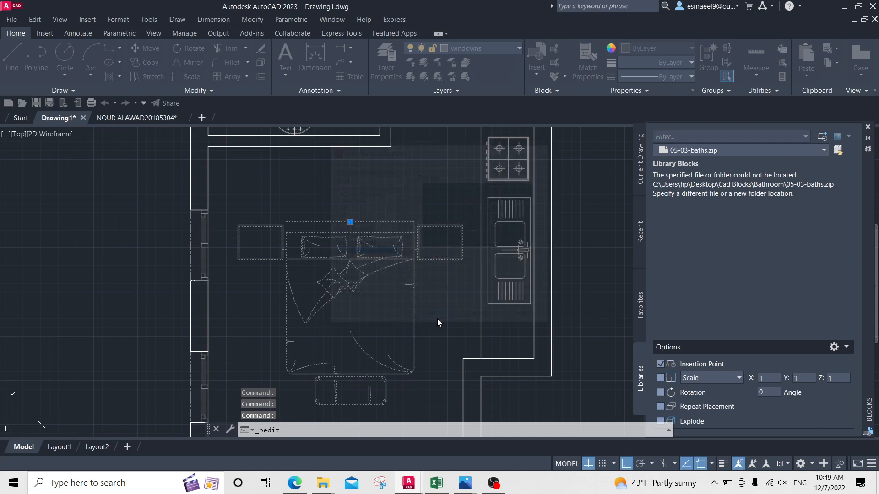
Erase the nightstand below the bed in the block definition
middle_drag(540, 301, 355, 218)
scroll(369, 291, up, 2)
click(242, 334)
click(371, 243)
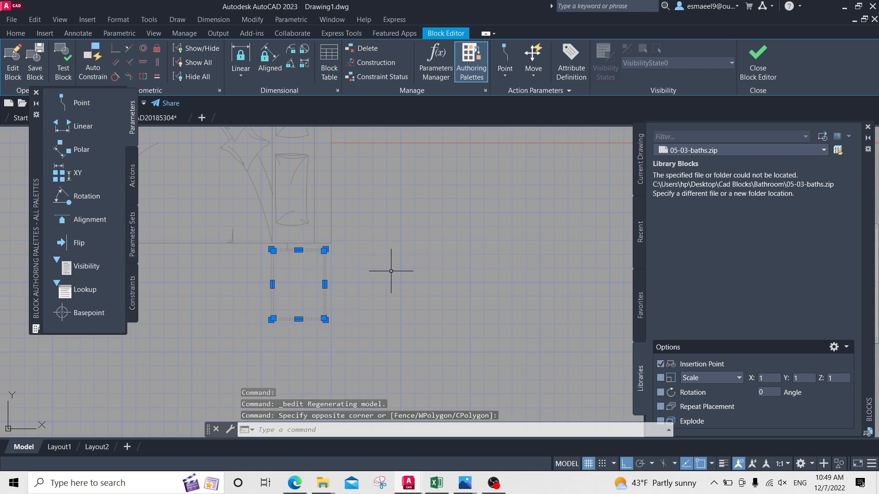
key(Delete)
mouse_move(380, 256)
middle_down()
mouse_move(391, 304)
mouse_move(390, 294)
middle_up()
scroll(388, 288, down, 1)
Undo the deletion of the nightstand in the bed block
middle_drag(347, 197, 348, 229)
scroll(320, 190, up, 2)
click(316, 185)
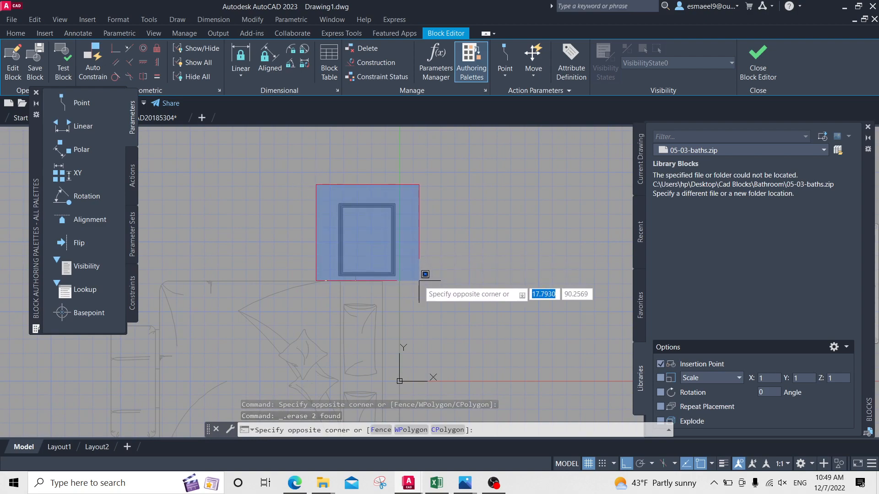
key(Escape)
key(ctrl+z)
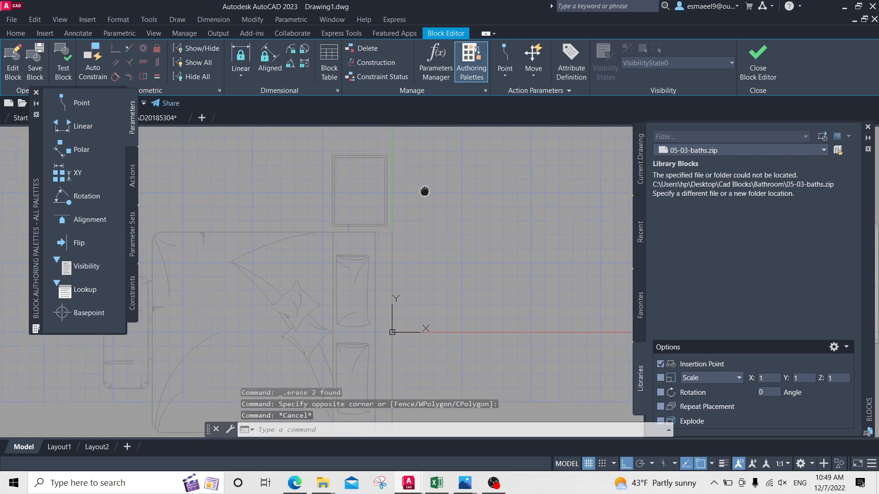
key(ctrl+z)
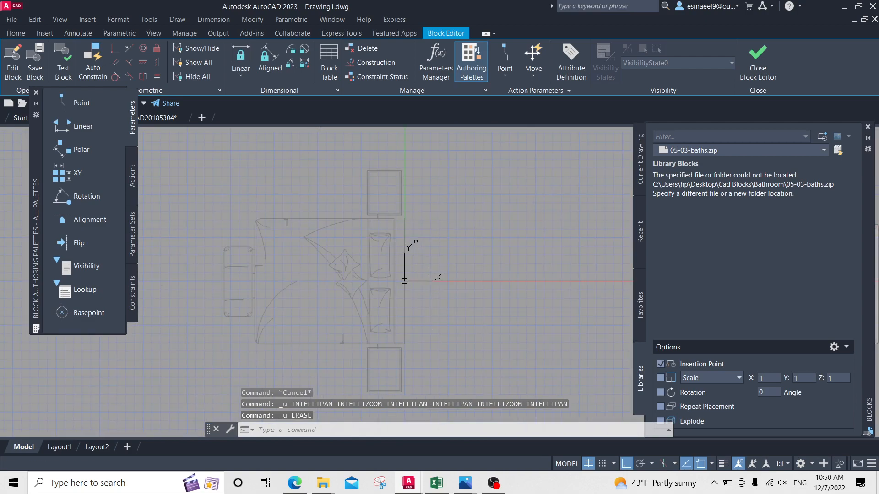
Erase the nightstand above the bed in the block definition, then close the Block Editor and save the changes
click(332, 159)
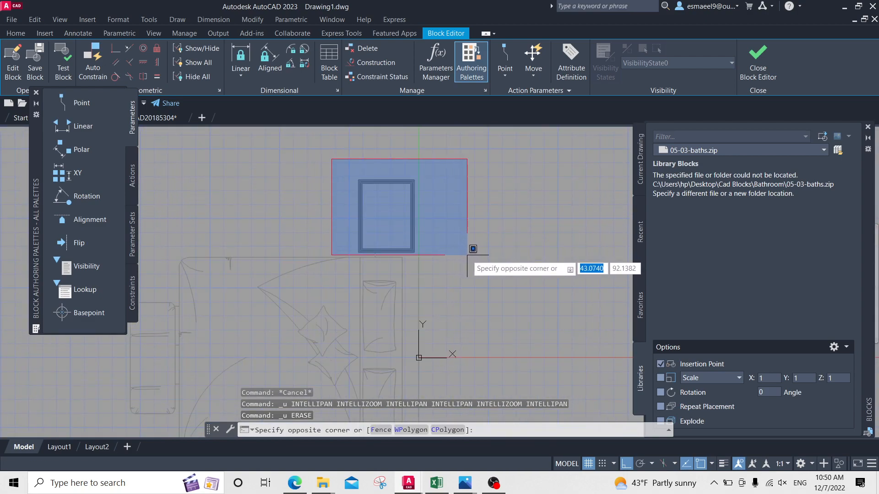
click(464, 251)
key(Delete)
click(740, 79)
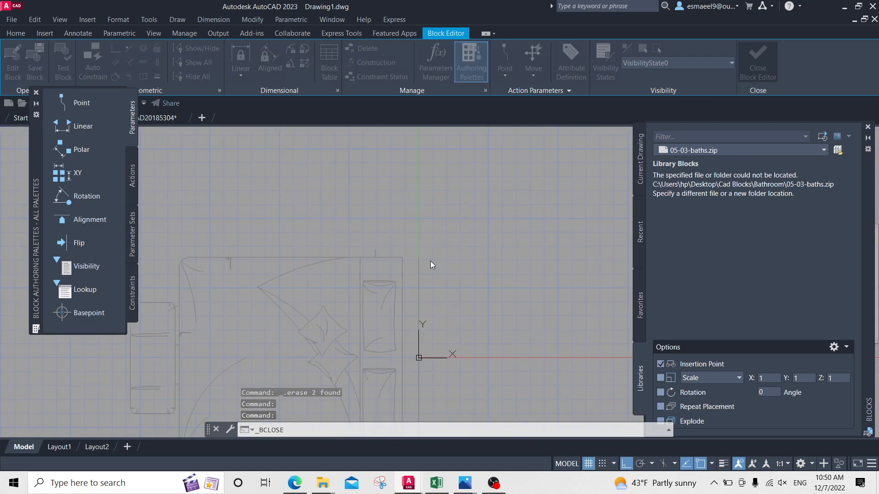
click(448, 223)
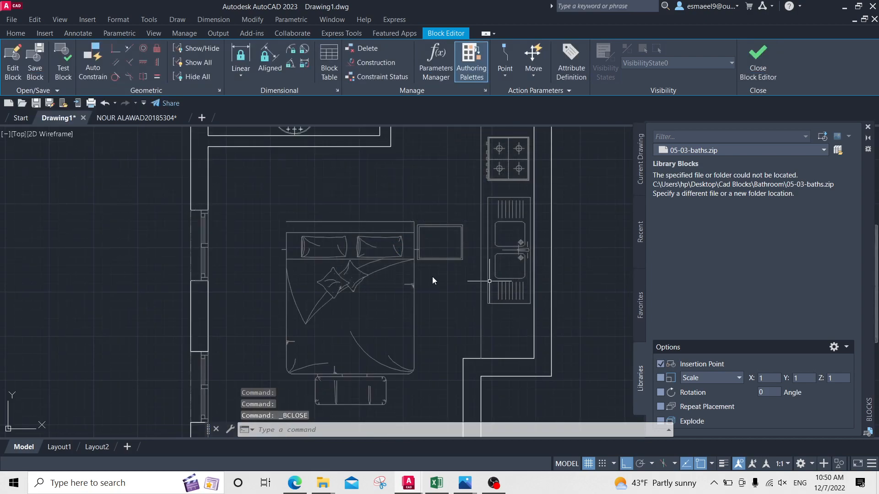
Move the bed horizontally so its headboard corner meets the inner face of the window wall
click(314, 254)
middle_drag(392, 271, 415, 251)
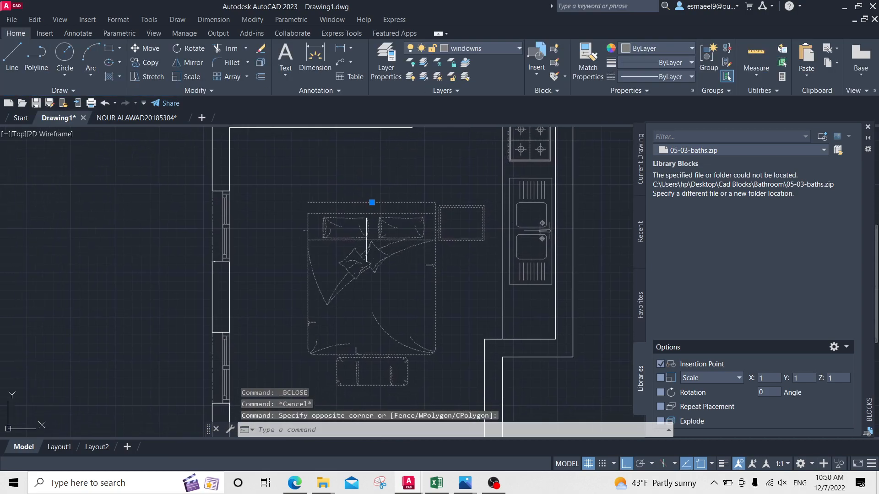
text(m)
key(Return)
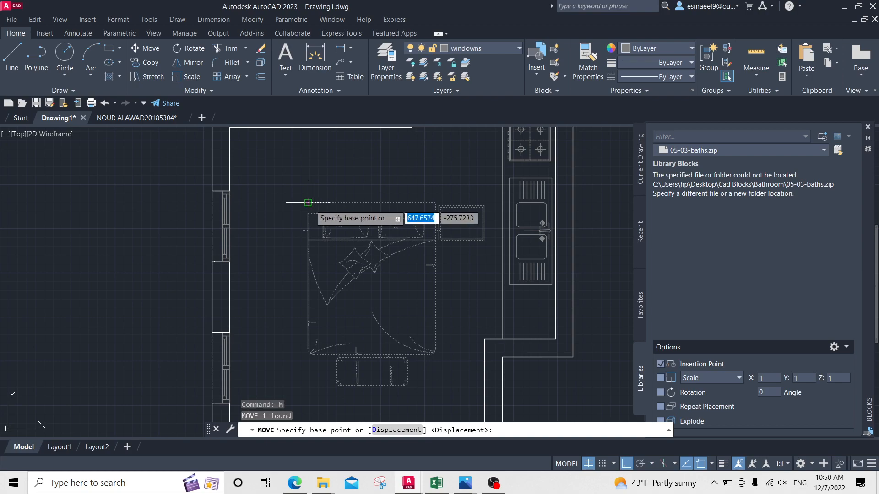
click(308, 202)
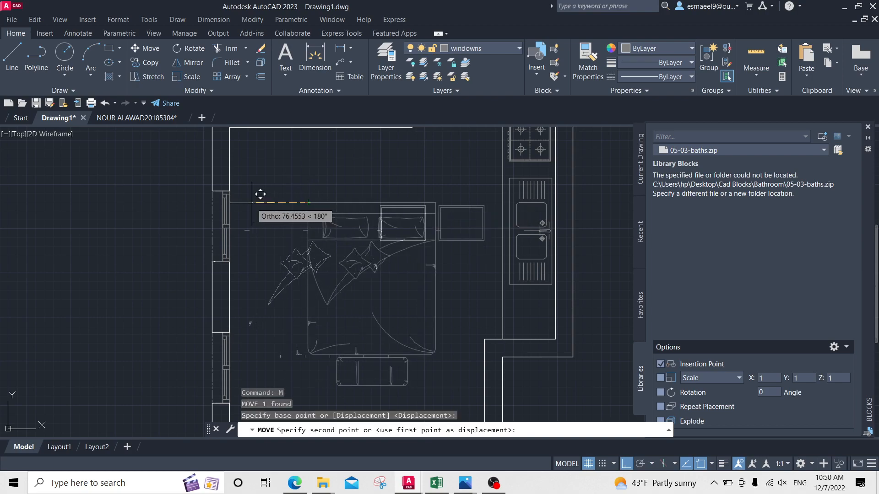
click(229, 202)
Move the bed straight up towards the bathroom wall
click(455, 177)
click(314, 266)
key(Return)
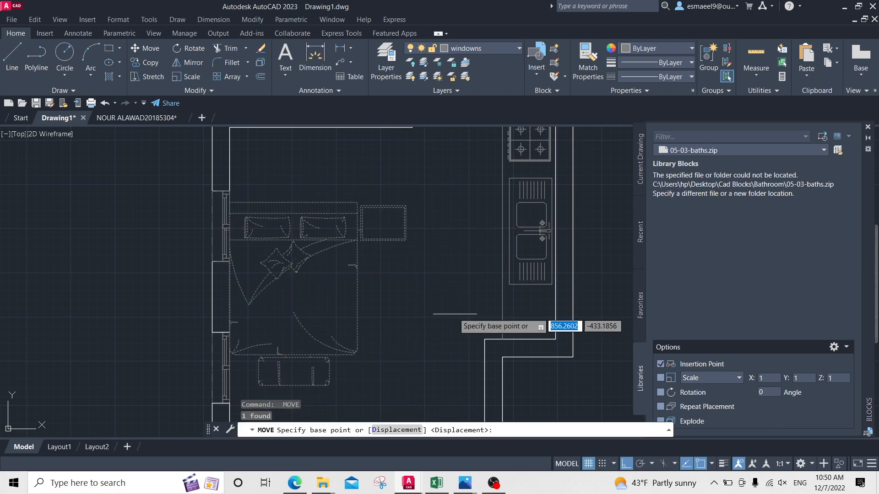
key(Escape)
click(406, 275)
key(Return)
click(464, 297)
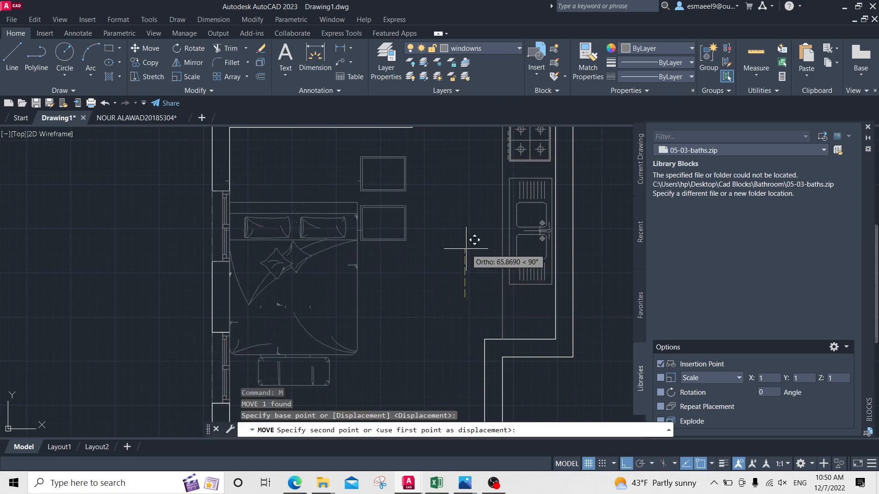
click(462, 216)
Move the bed so the nightstand's outer corner meets the outer corner of the bathroom wall
middle_drag(408, 162, 408, 272)
scroll(396, 230, up, 1)
click(397, 230)
click(386, 239)
scroll(408, 243, up, 1)
text(m)
key(Return)
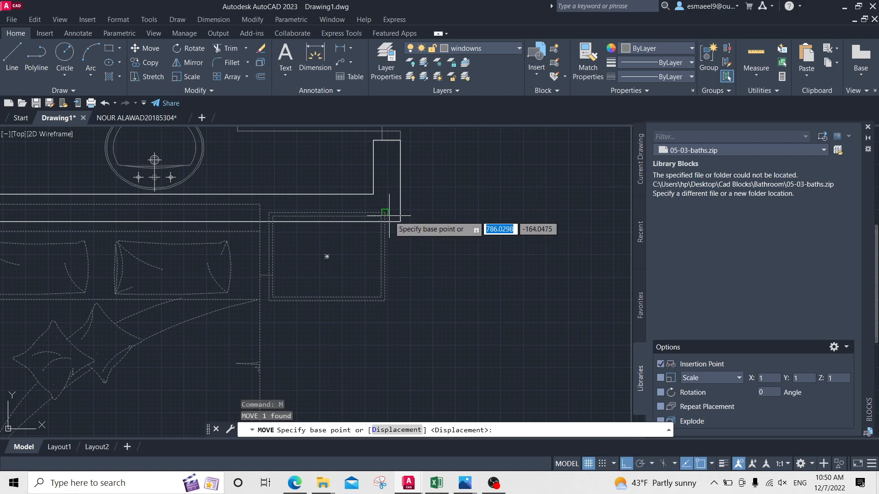
click(400, 222)
click(416, 232)
key(Escape)
Nudge the bed slightly towards the window wall
click(413, 260)
click(394, 248)
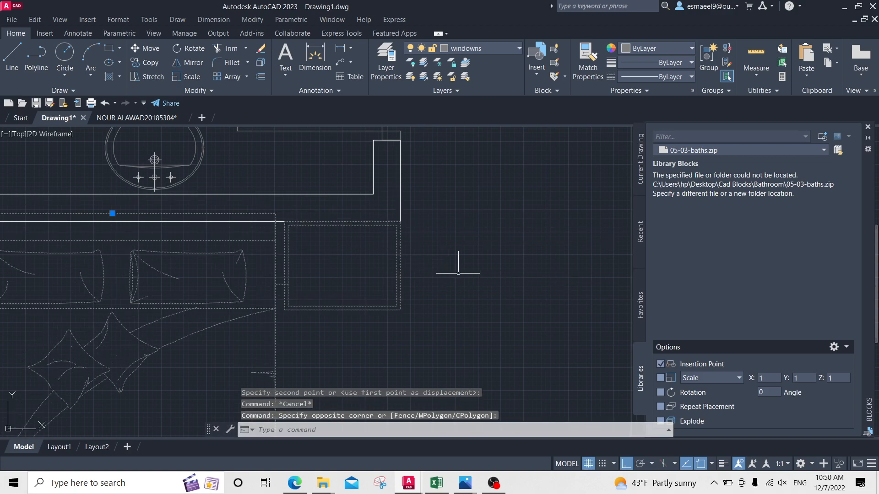
text(m)
key(Return)
click(471, 278)
click(466, 277)
scroll(466, 277, down, 2)
middle_drag(457, 279, 454, 253)
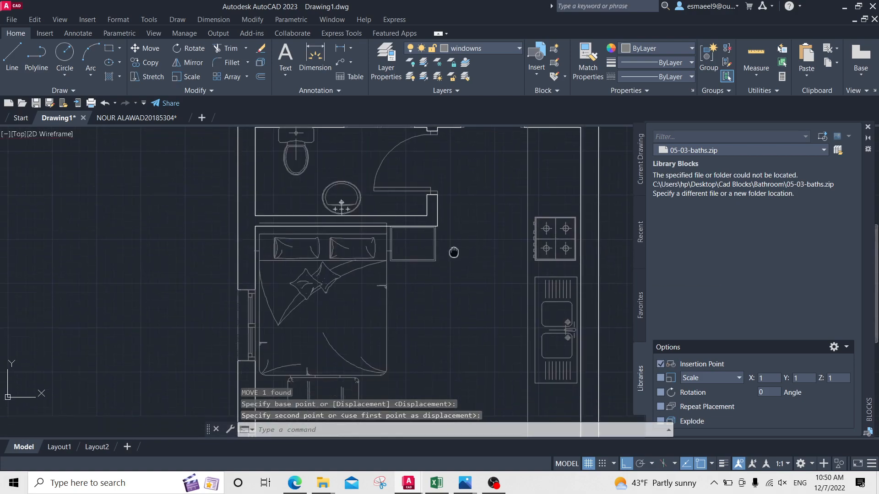
Nudge the bed slightly downward so it sits clear of the bathroom wall
scroll(450, 248, up, 1)
click(436, 238)
click(415, 252)
text(m)
key(Return)
click(465, 250)
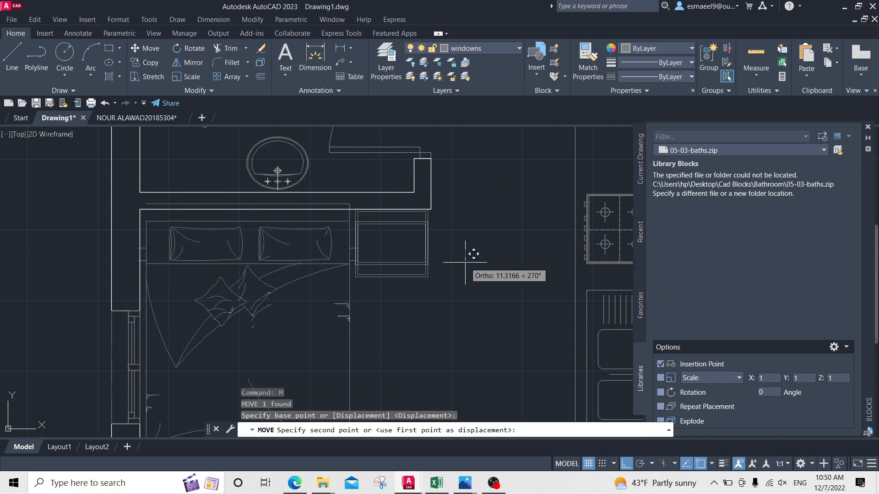
key(Escape)
Move the round table and armchairs block horizontally to directly below the house plan
scroll(408, 255, down, 3)
middle_drag(387, 296, 272, 216)
scroll(356, 258, down, 5)
click(565, 253)
click(473, 364)
text(m)
key(Return)
click(512, 295)
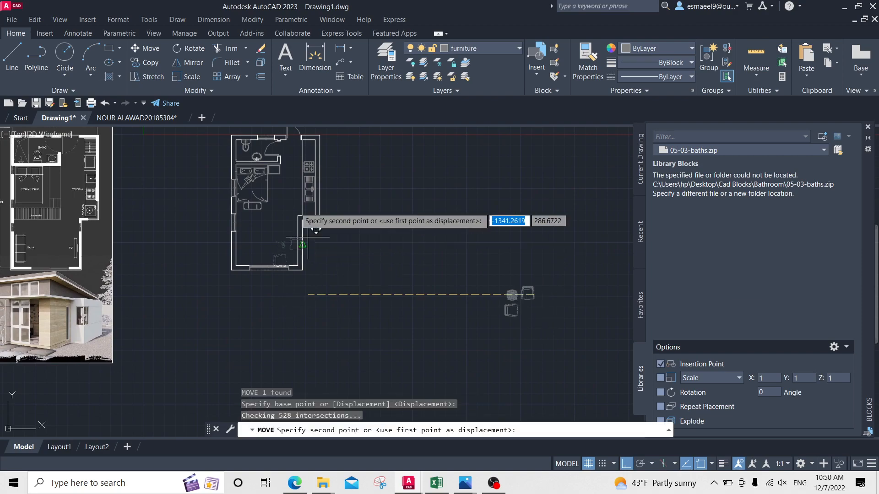
scroll(278, 234, up, 2)
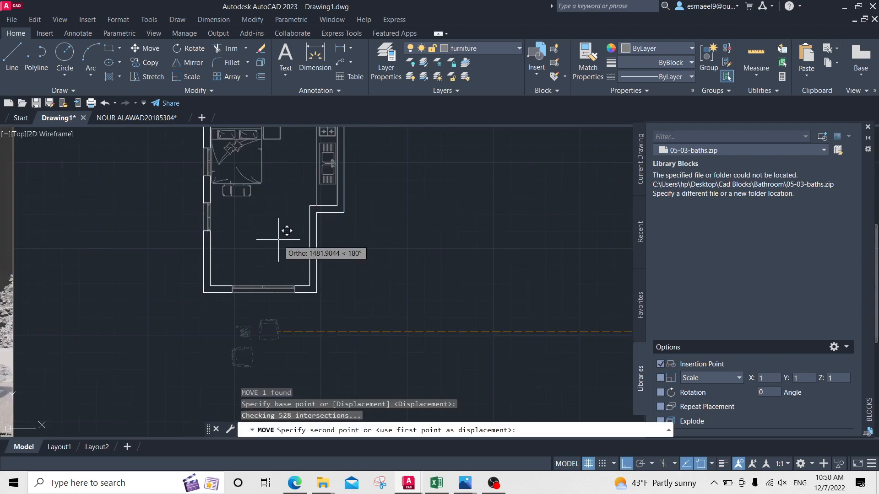
click(282, 239)
Move the table and armchairs block straight up into the living area
click(327, 331)
click(257, 340)
text(m)
key(Return)
click(415, 329)
click(420, 234)
middle_drag(372, 253, 408, 277)
key(Escape)
Try to reposition the table and armchairs block within the living area
scroll(316, 277, up, 1)
click(316, 232)
click(305, 262)
key(Return)
click(522, 245)
key(Escape)
click(520, 245)
middle_drag(520, 245, 496, 251)
scroll(496, 251, down, 2)
key(Escape)
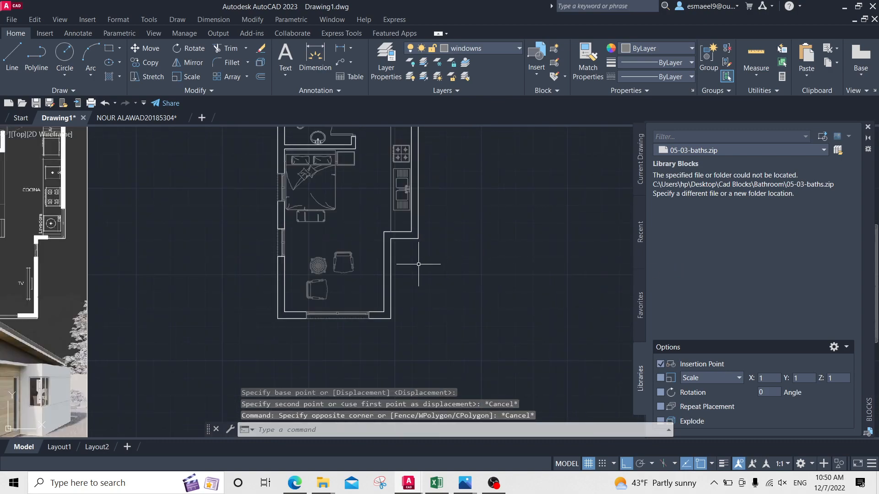
key(Escape)
middle_drag(381, 249, 367, 287)
scroll(357, 243, up, 1)
scroll(366, 287, down, 1)
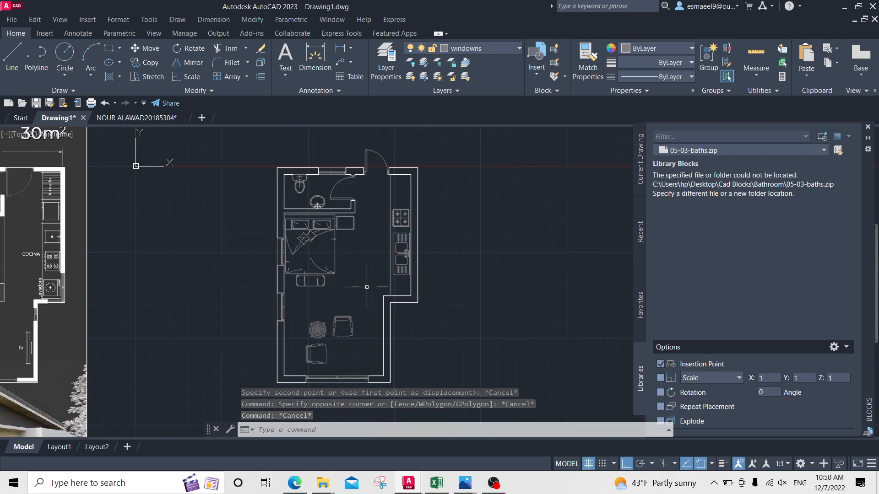
text(h)
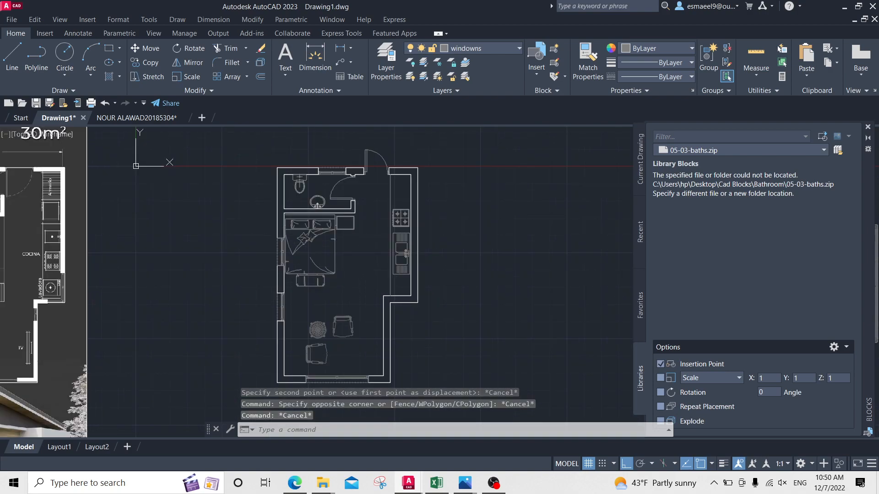
key(Return)
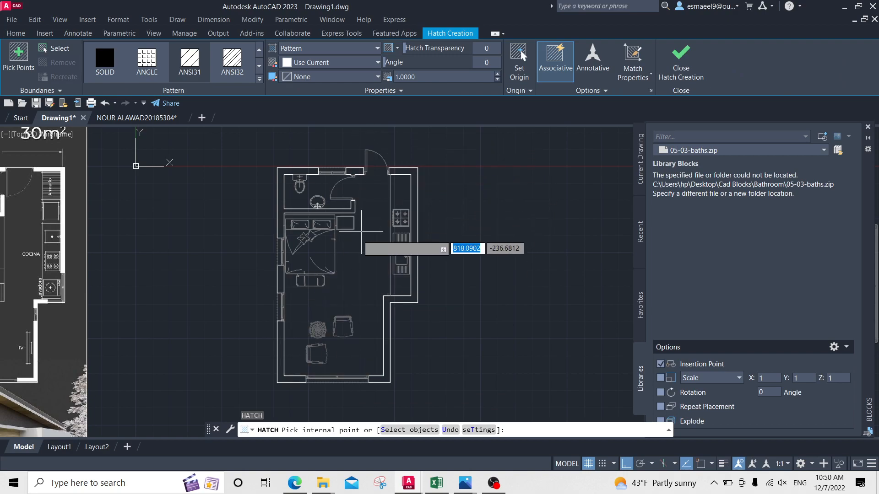
key(Escape)
middle_drag(146, 292, 338, 283)
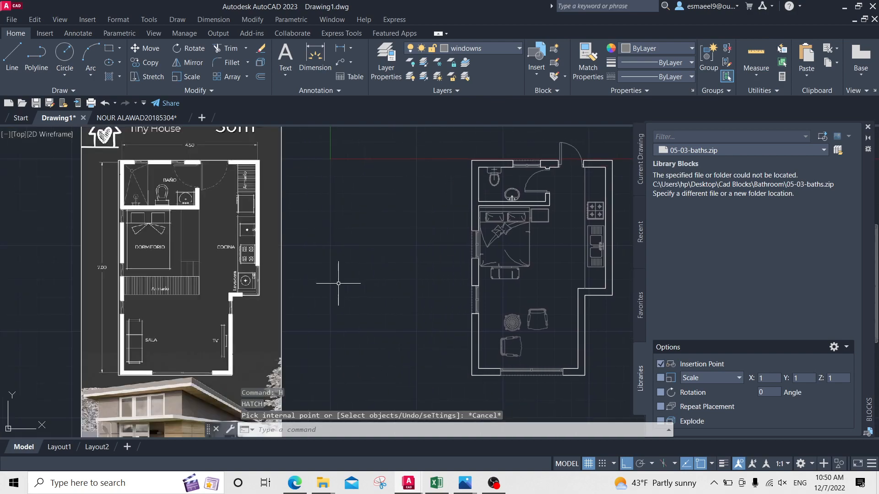
middle_drag(463, 261, 368, 287)
key(Escape)
key(Escape)
key(Escape)
Draw an 85-unit line across the entrance door opening along the wall's inner face
scroll(480, 215, up, 2)
middle_drag(453, 217, 424, 207)
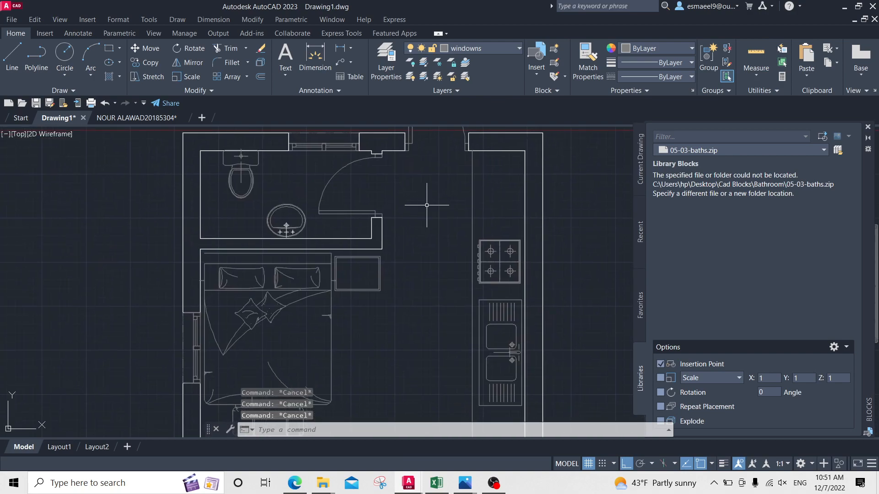
text(l)
key(Return)
scroll(424, 204, up, 2)
middle_drag(465, 173, 458, 196)
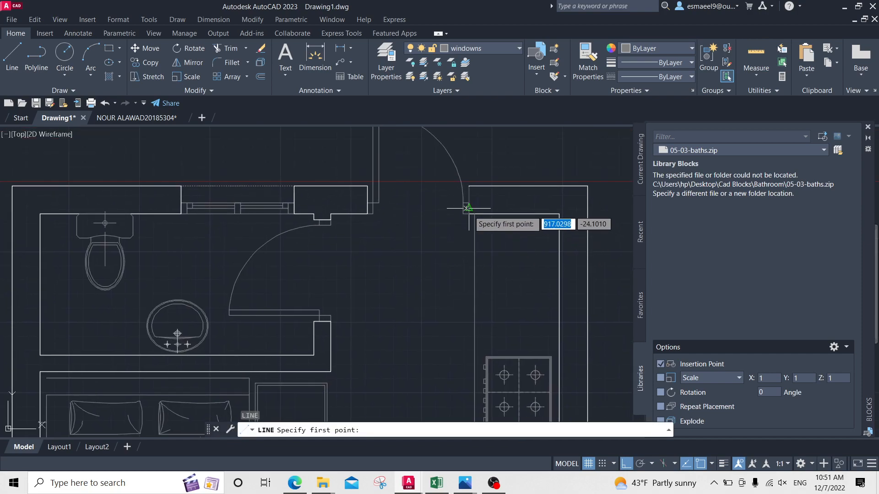
scroll(469, 213, up, 2)
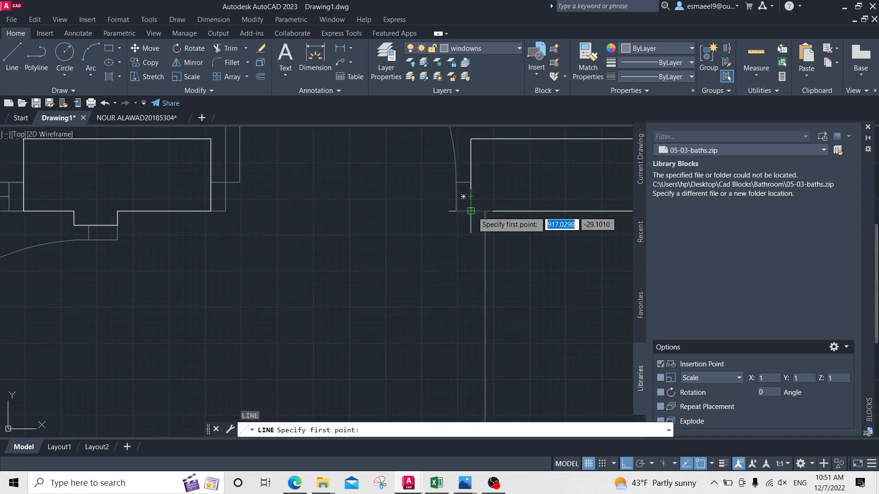
click(469, 213)
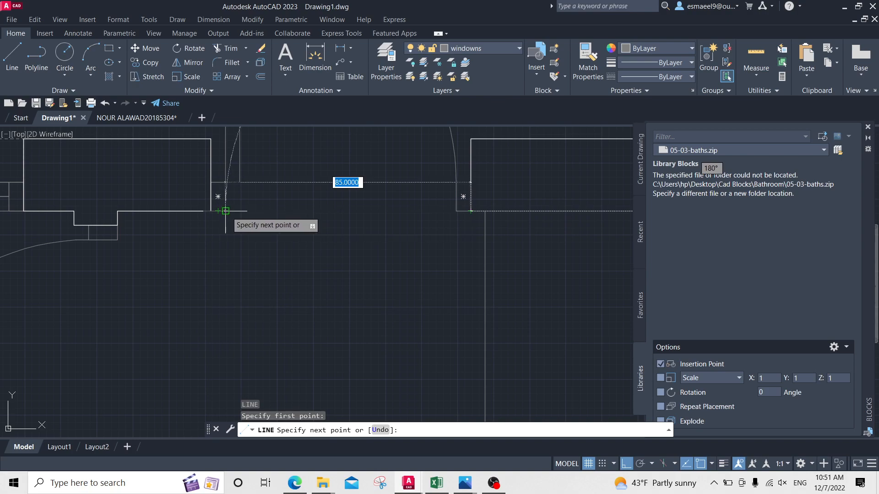
key(Escape)
middle_drag(255, 281, 309, 181)
Draw a vertical line across the bathroom door opening, between the outer corners of its two jambs
key(Return)
scroll(225, 201, down, 1)
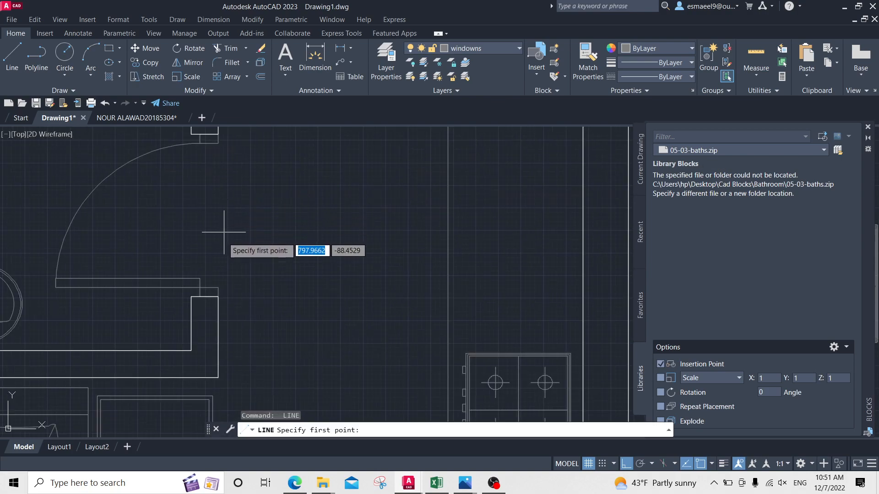
click(218, 288)
middle_drag(218, 223, 218, 247)
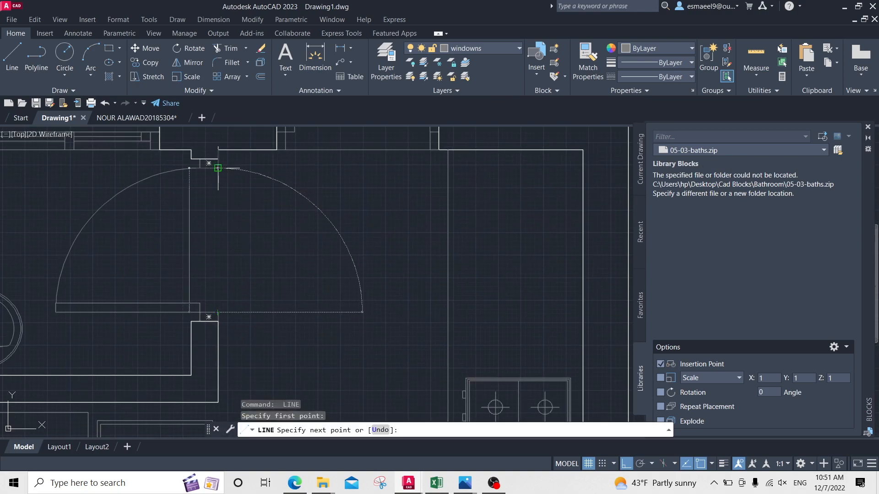
click(218, 168)
key(Escape)
Start a hatch over the main floor area covering the bedroom, hallway and living space
scroll(283, 230, down, 2)
scroll(283, 229, down, 6)
text(h)
key(Return)
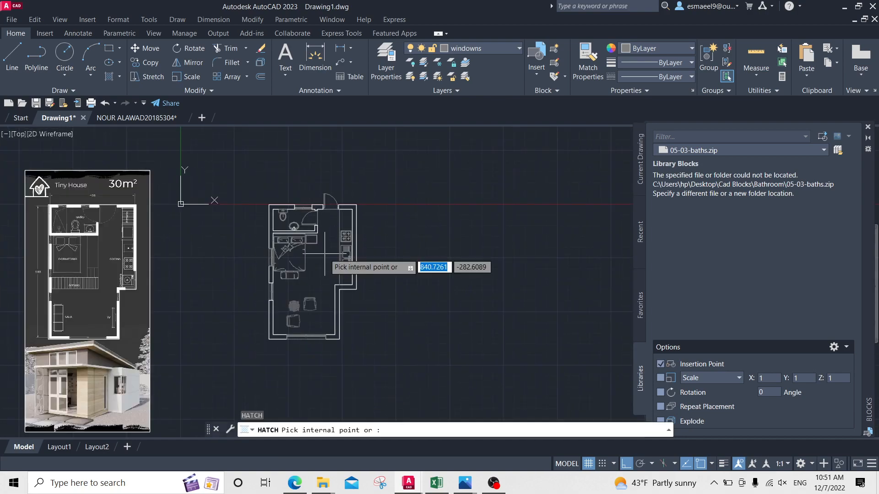
click(323, 257)
key(Return)
text(h)
key(Return)
click(347, 261)
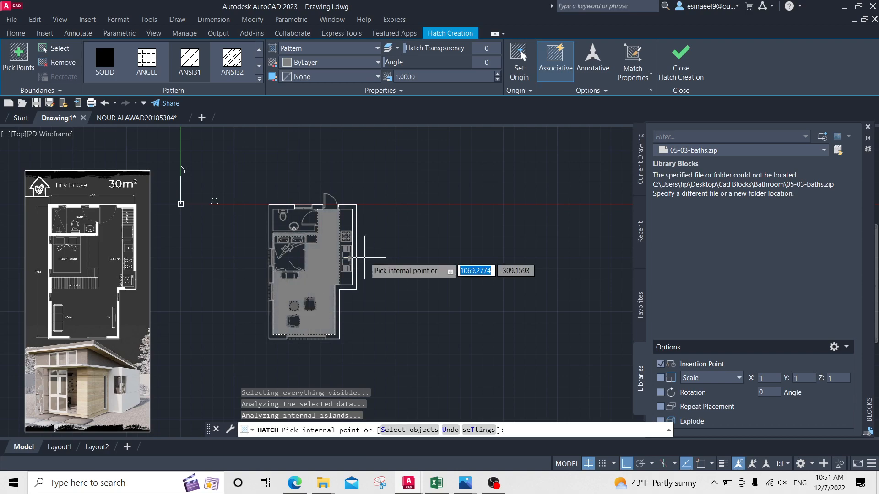
Try the ACAD_ISO08W100 pattern on the floor hatch
click(259, 81)
scroll(214, 142, down, 5)
scroll(211, 143, down, 1)
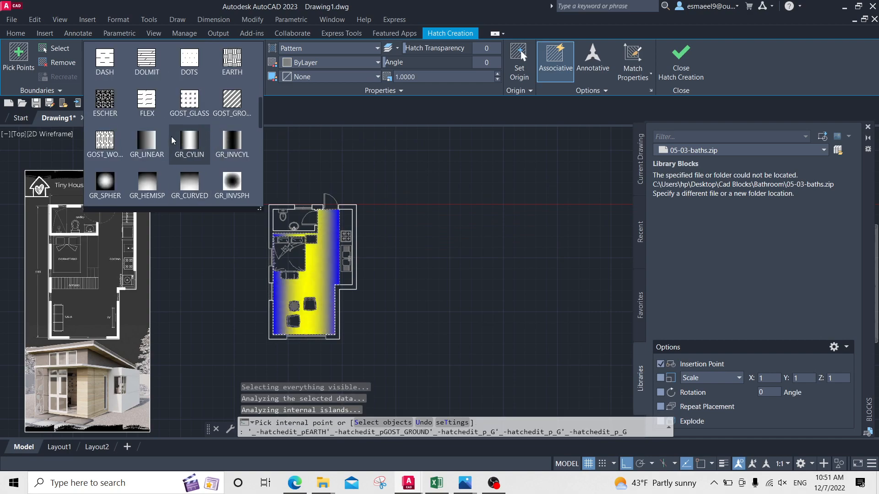
scroll(175, 140, down, 4)
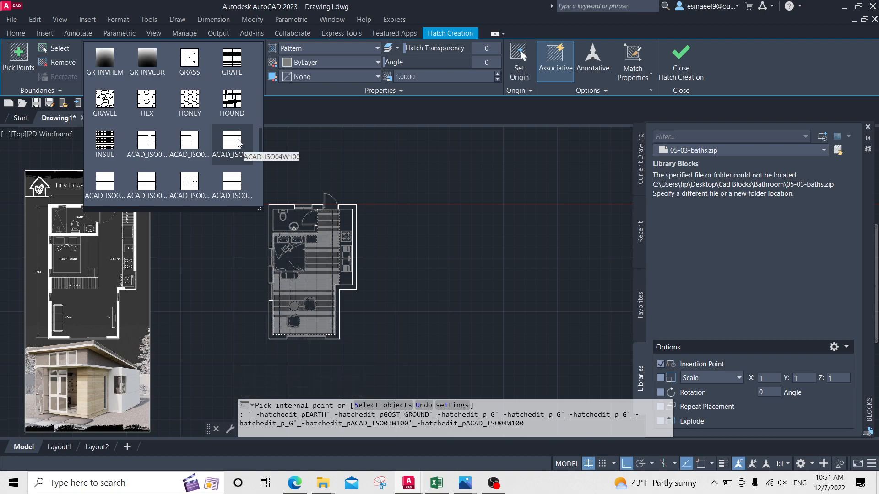
click(235, 183)
scroll(350, 270, up, 10)
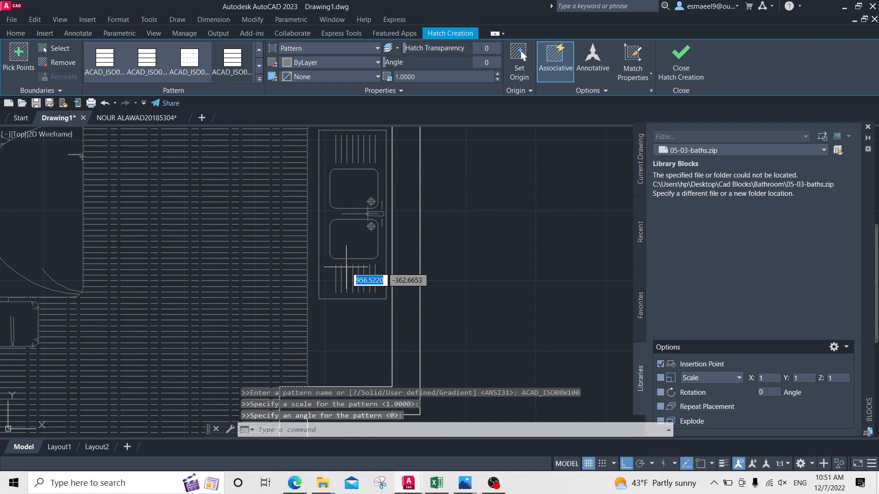
Try the PLAST pattern on the floor hatch at a scale of 100
click(260, 80)
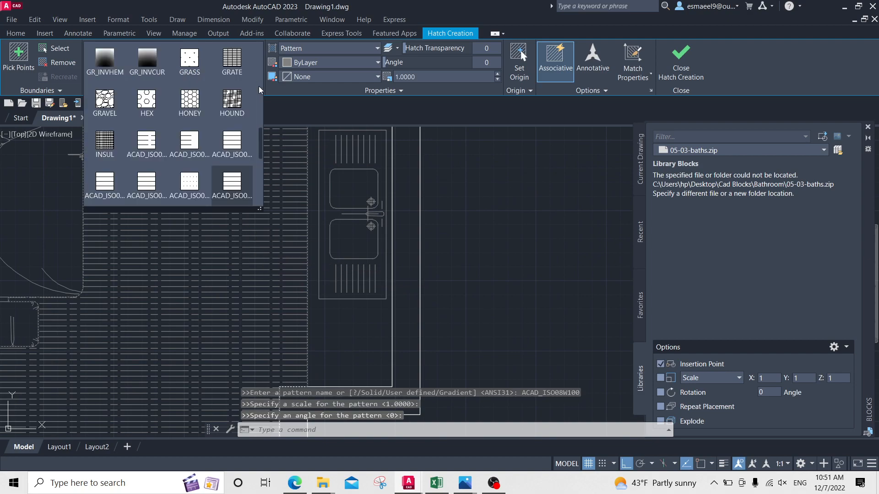
scroll(208, 154, down, 3)
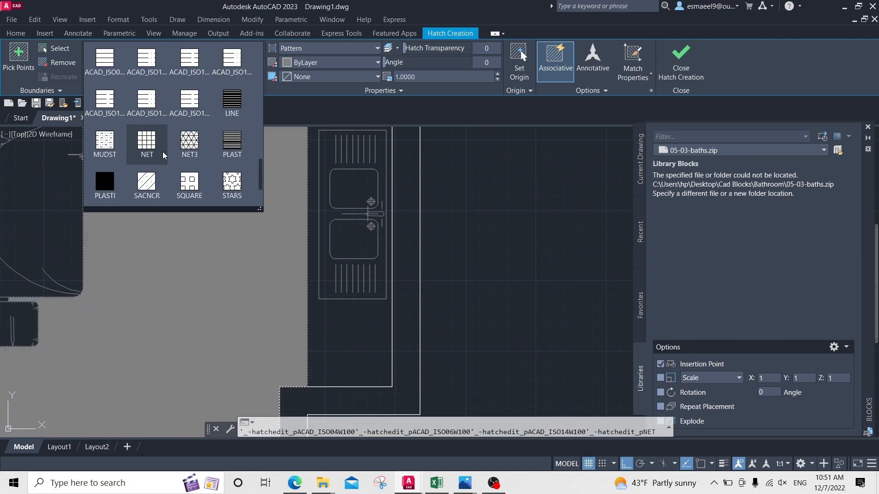
scroll(156, 190, up, 1)
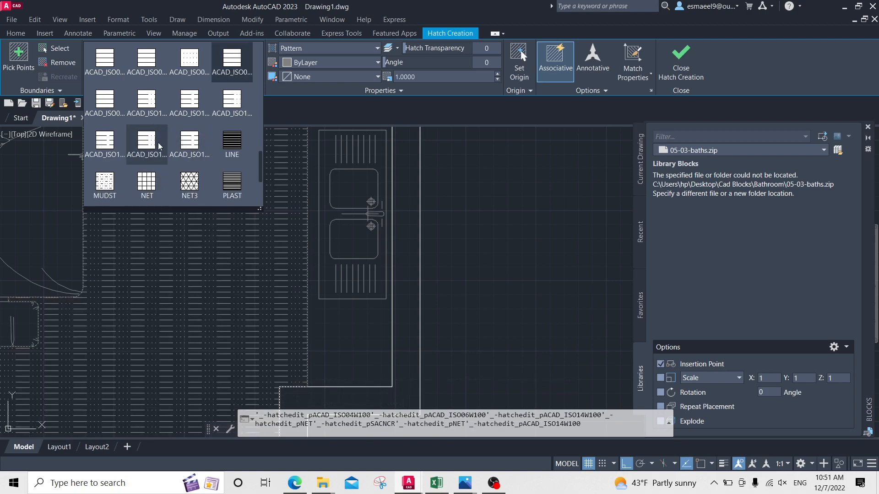
scroll(228, 119, down, 1)
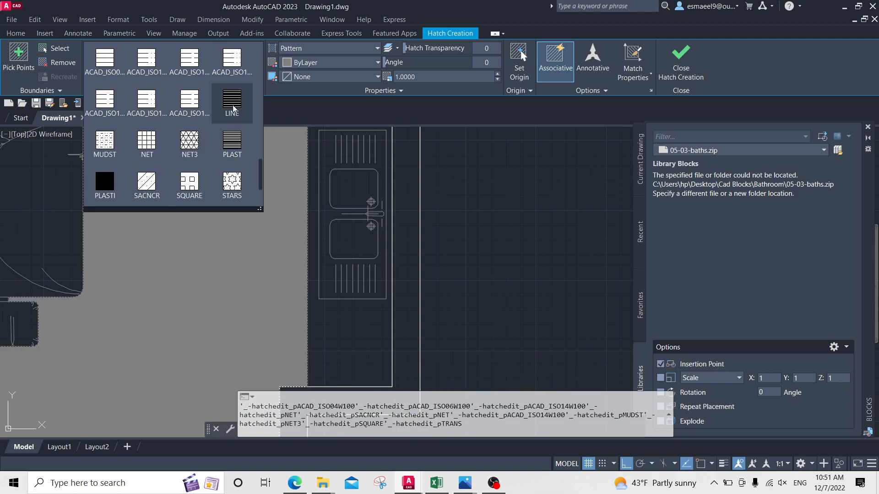
click(239, 146)
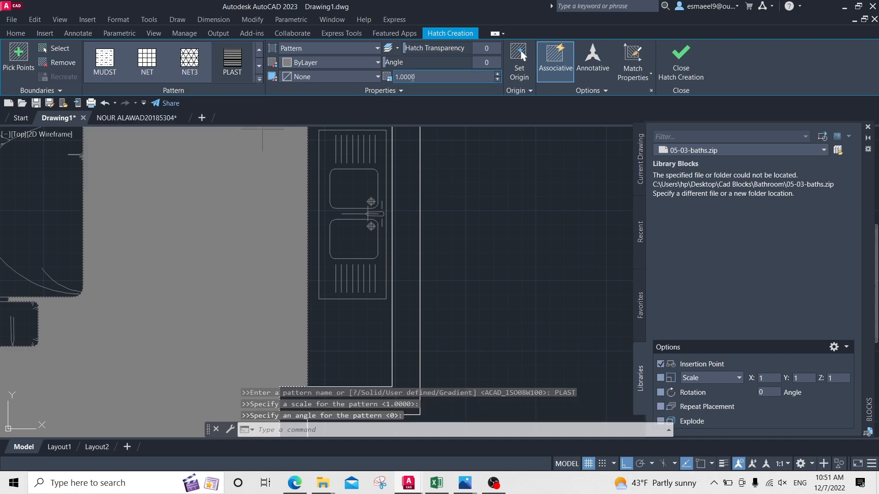
text(00)
key(Return)
middle_drag(456, 166, 514, 183)
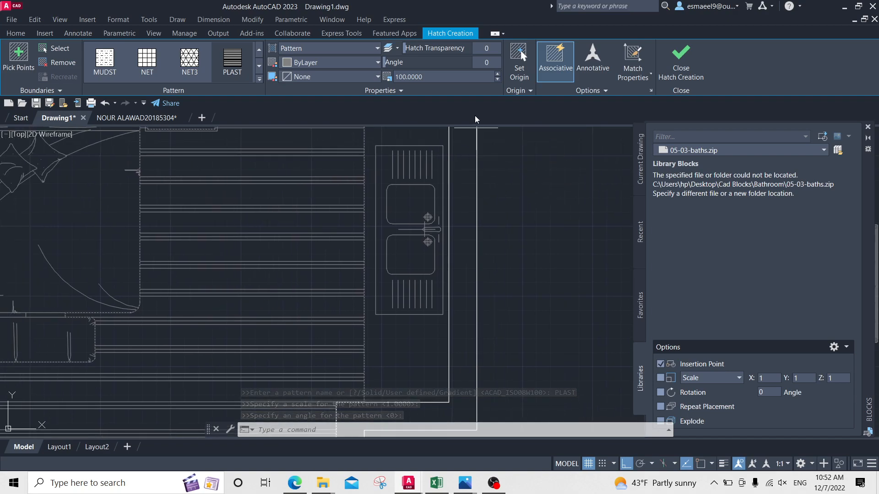
Switch the floor hatch to the USER pattern with a line spacing of 50
click(260, 78)
scroll(232, 137, down, 1)
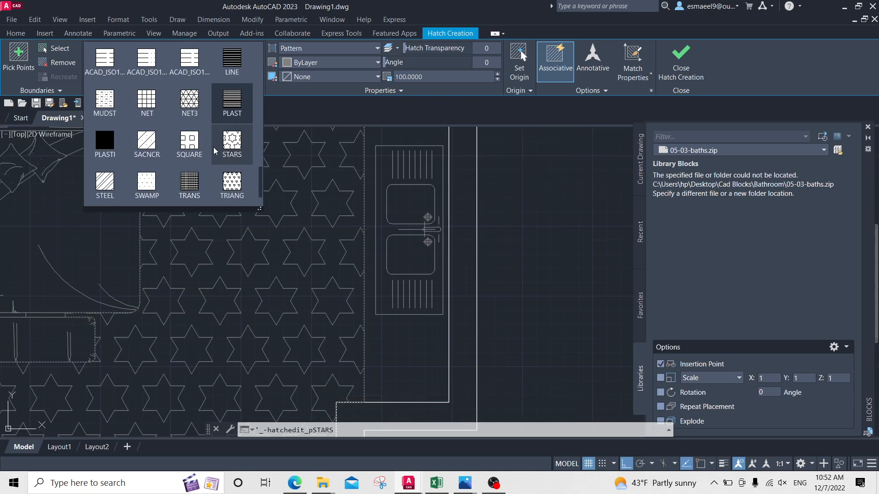
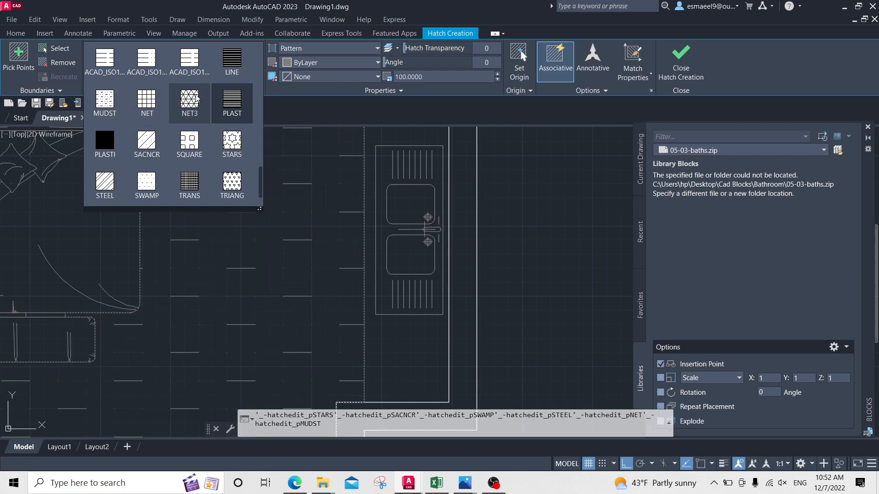
scroll(197, 101, down, 1)
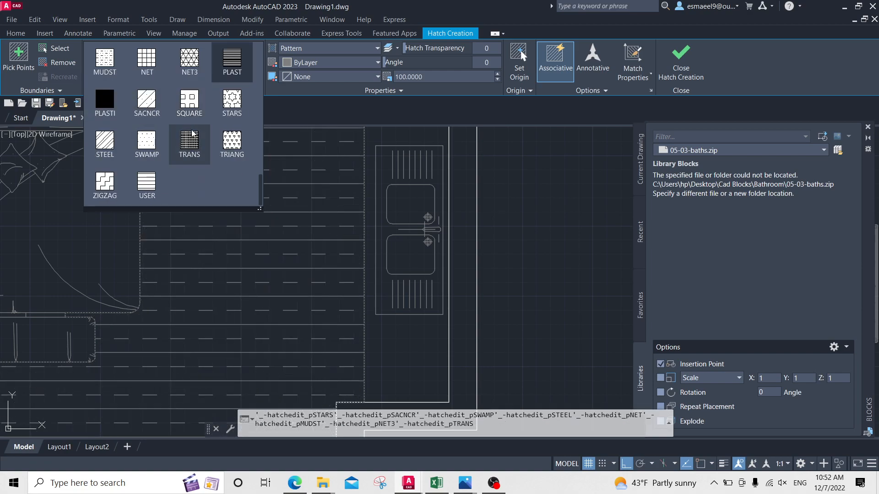
click(151, 178)
click(419, 77)
text(50)
key(Return)
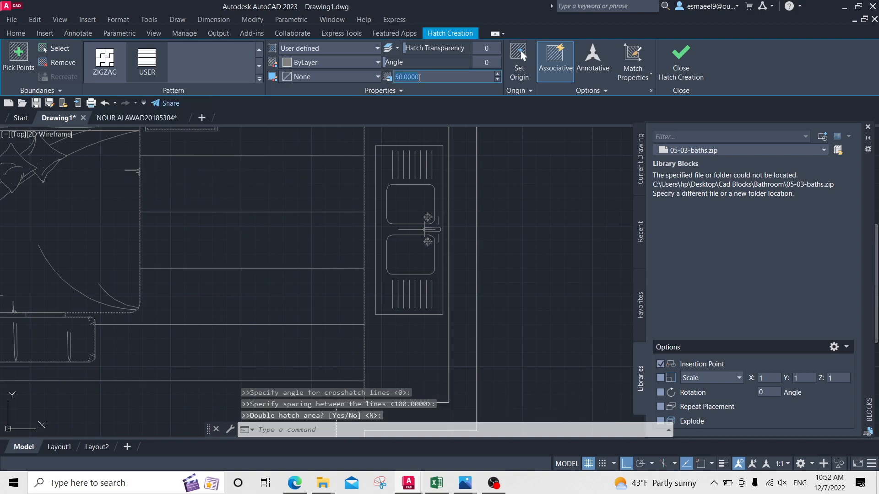
Try a hatch line spacing of 25, settle on 15, and finish the floor hatch at a 90-degree angle
text(25)
key(Return)
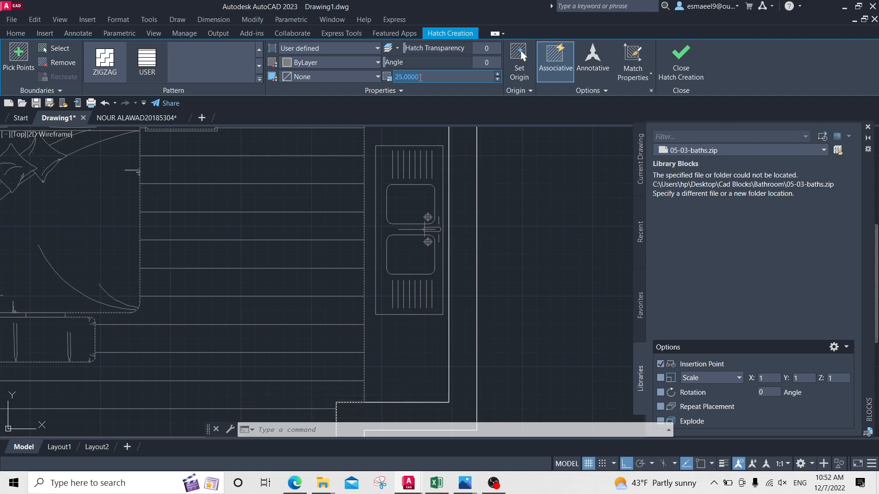
text(15)
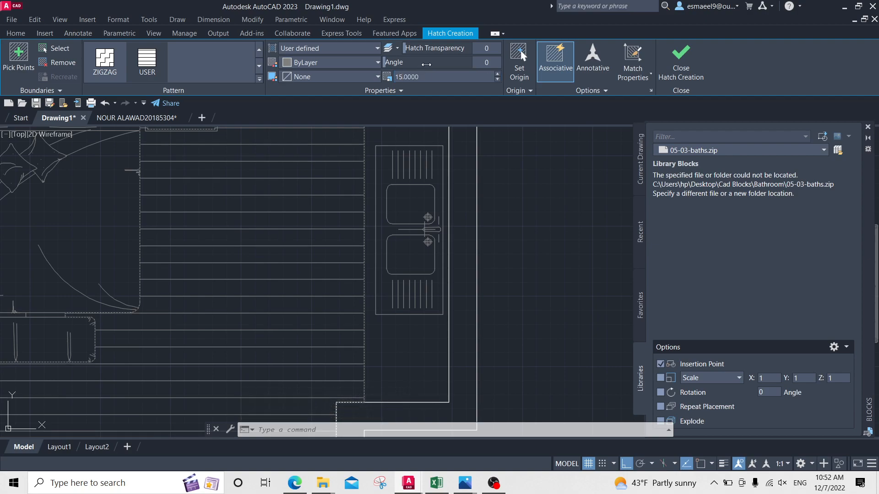
key(Return)
scroll(379, 243, down, 2)
mouse_move(334, 246)
middle_down()
mouse_move(385, 178)
mouse_move(353, 294)
middle_up()
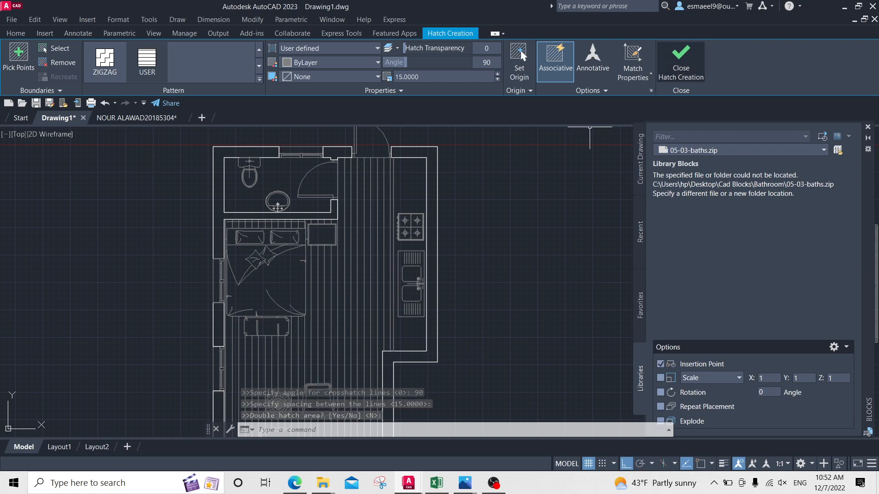
key(Return)
Assign the finished floor hatch to the hatch layer
click(351, 250)
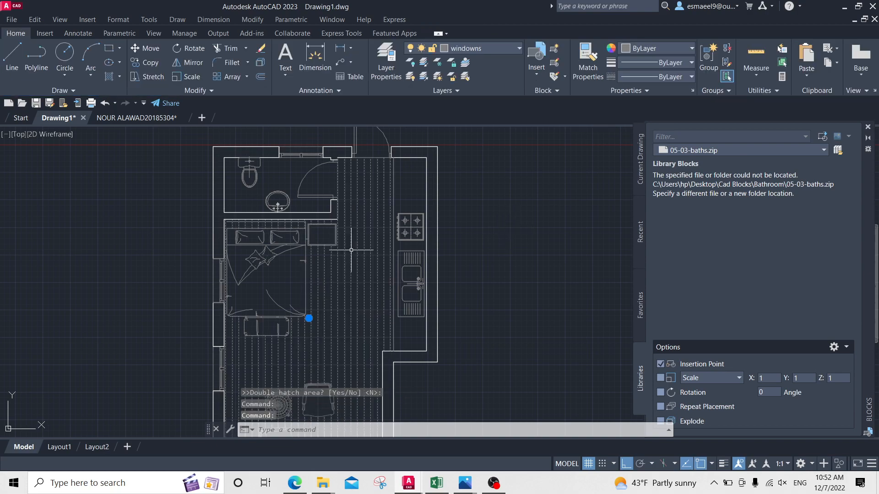
click(18, 35)
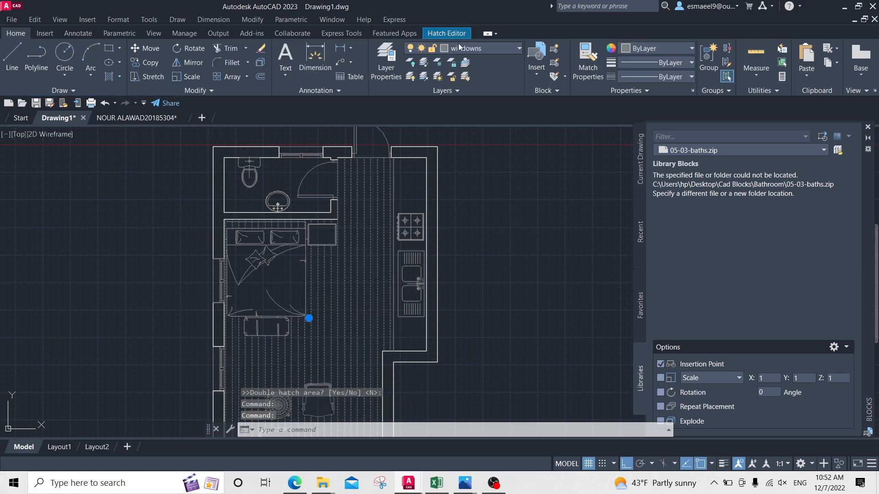
click(482, 48)
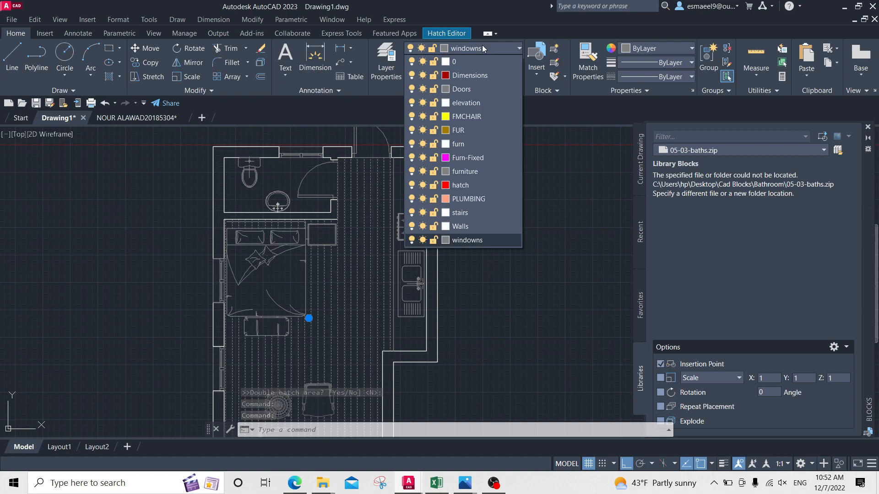
click(496, 189)
key(Escape)
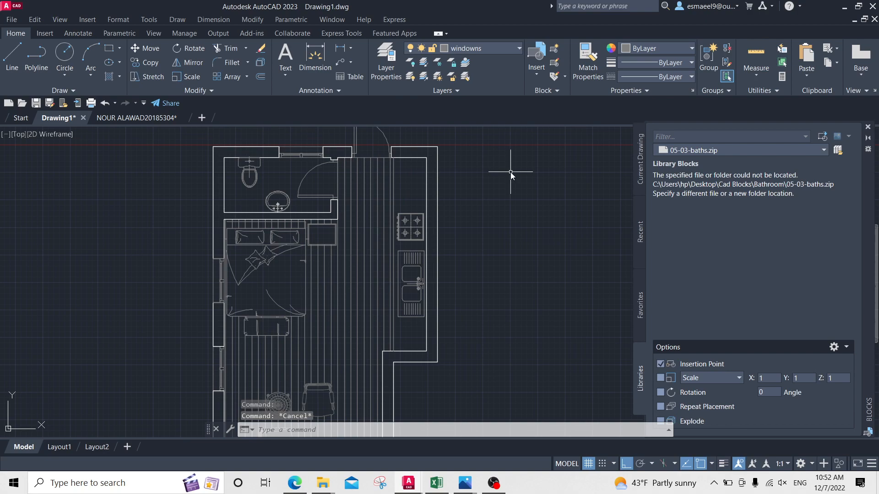
Change the hatch layer's color to index color 254 in the layer properties
text(la)
key(Return)
click(304, 246)
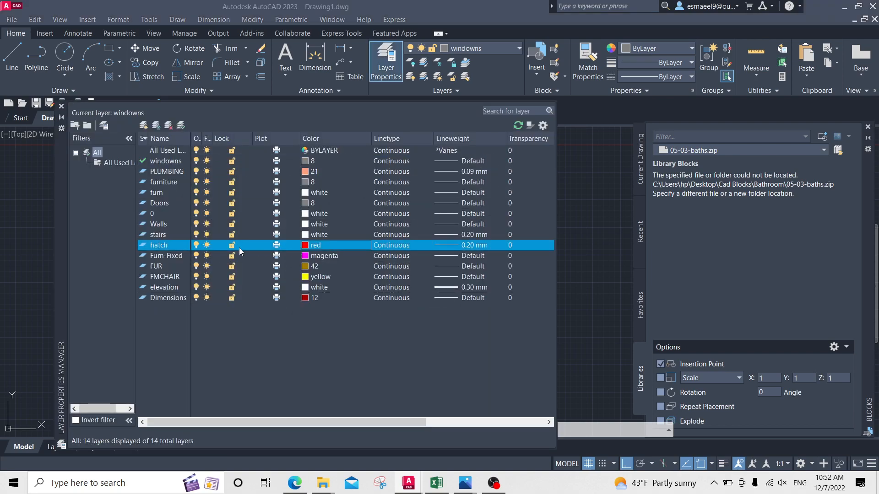
click(387, 280)
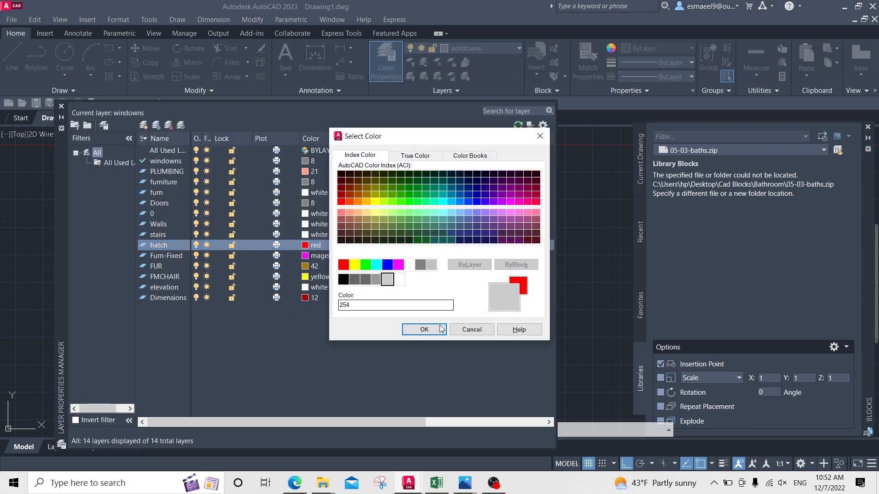
click(424, 330)
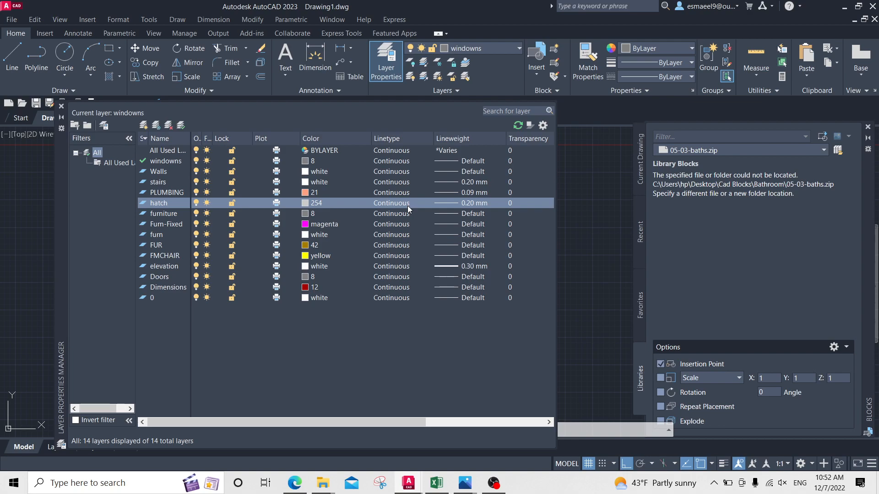
Set the transparency of the hatch and furniture layers to 50
click(511, 203)
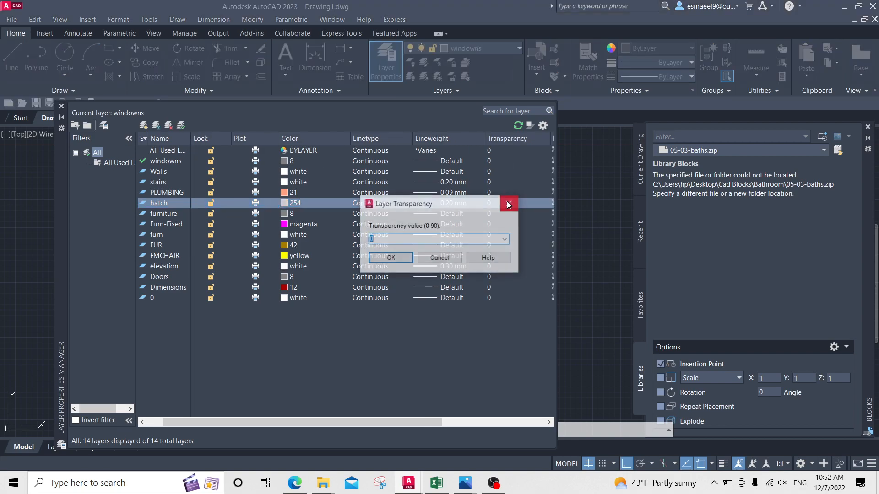
click(409, 260)
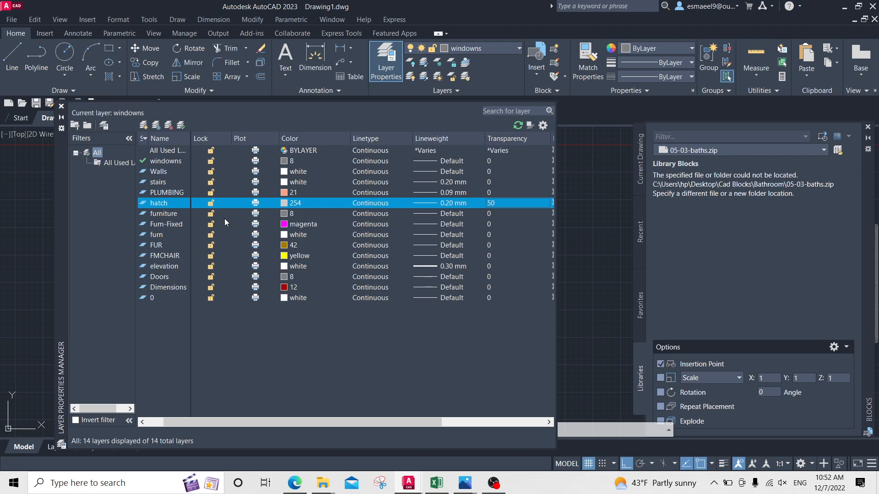
click(486, 214)
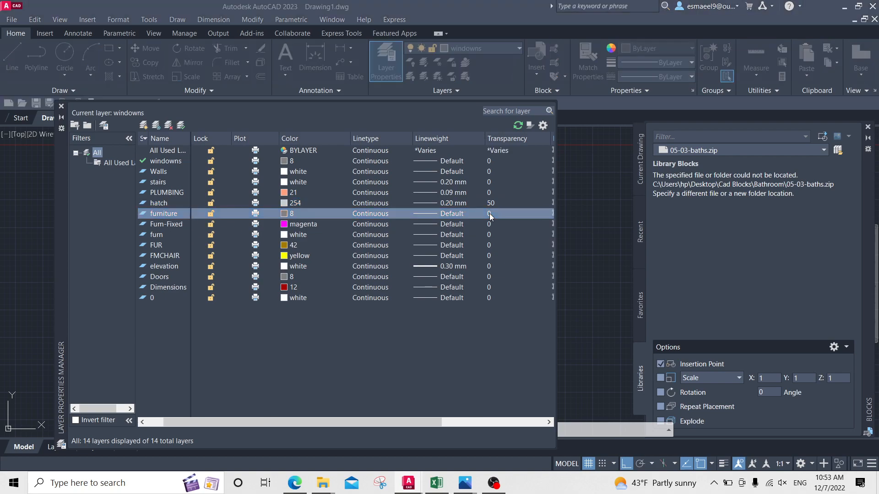
click(405, 262)
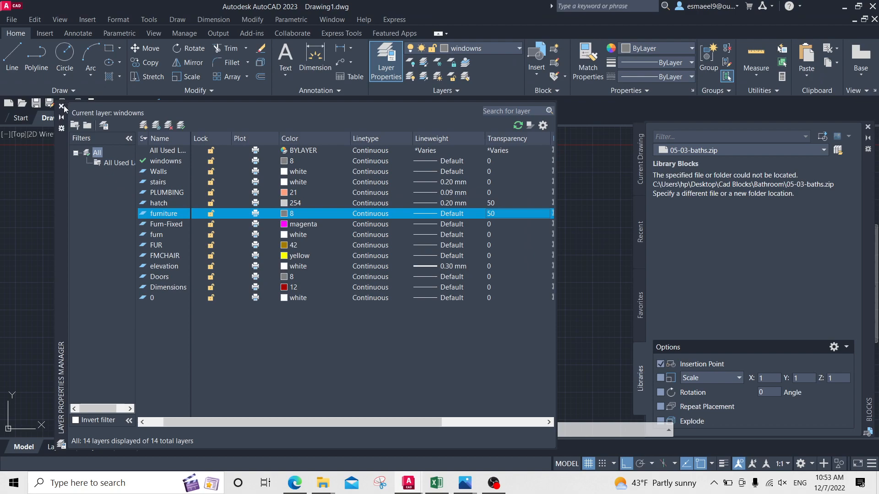
Reassign the plank floor hatch in the living and bedroom area to the hatch layer
click(62, 107)
click(363, 248)
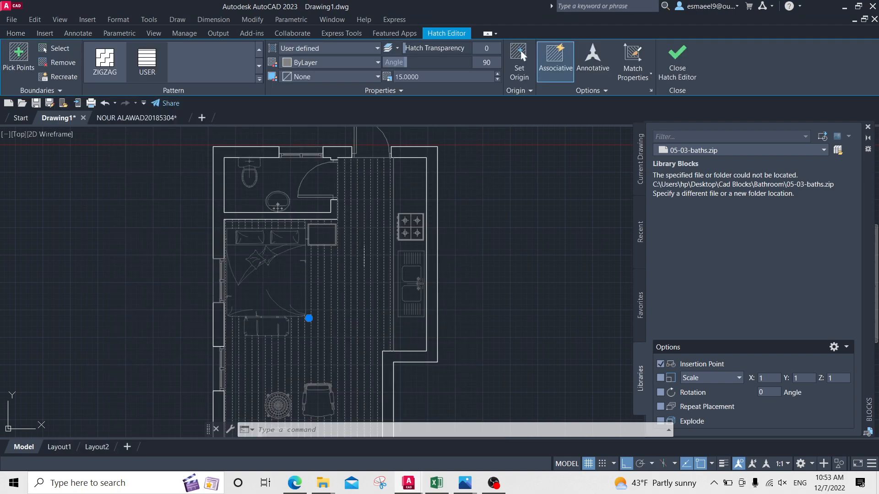
click(11, 34)
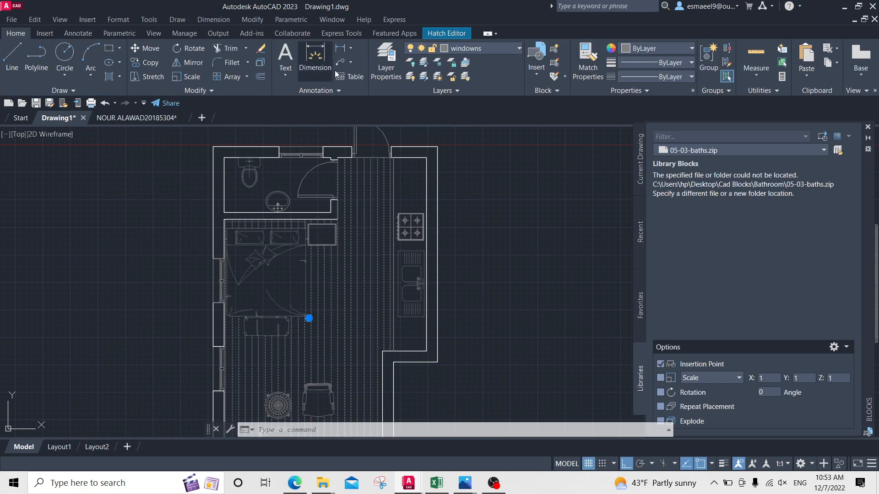
click(504, 47)
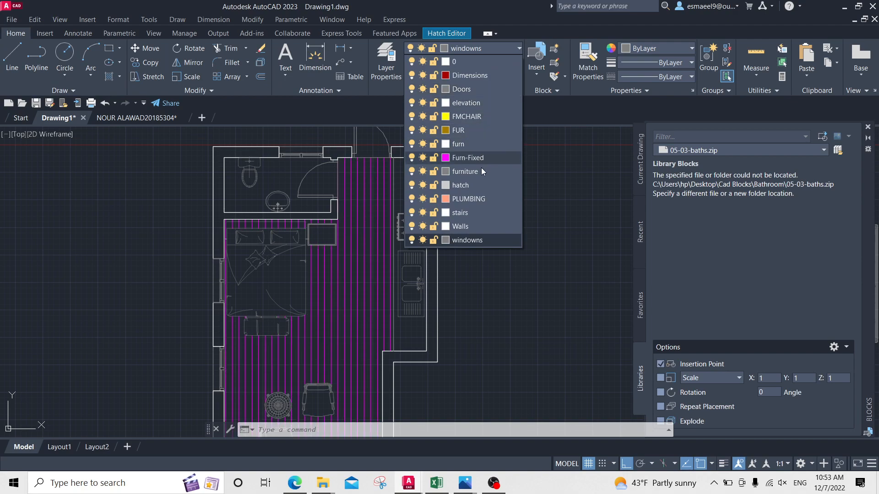
click(488, 185)
key(Escape)
Set the Walls layer's lineweight to 0.50 mm and turn on lineweight display in the drawing
scroll(447, 163, up, 3)
scroll(353, 190, up, 1)
scroll(399, 221, down, 2)
mouse_move(422, 214)
middle_down()
mouse_move(377, 224)
mouse_move(354, 157)
middle_up()
scroll(433, 265, down, 4)
scroll(432, 264, up, 4)
text(la)
key(Return)
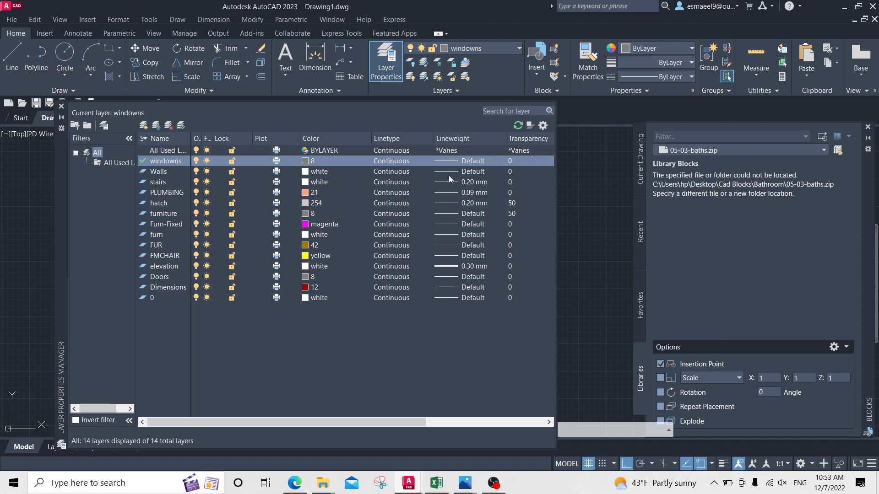
click(458, 172)
scroll(509, 238, down, 2)
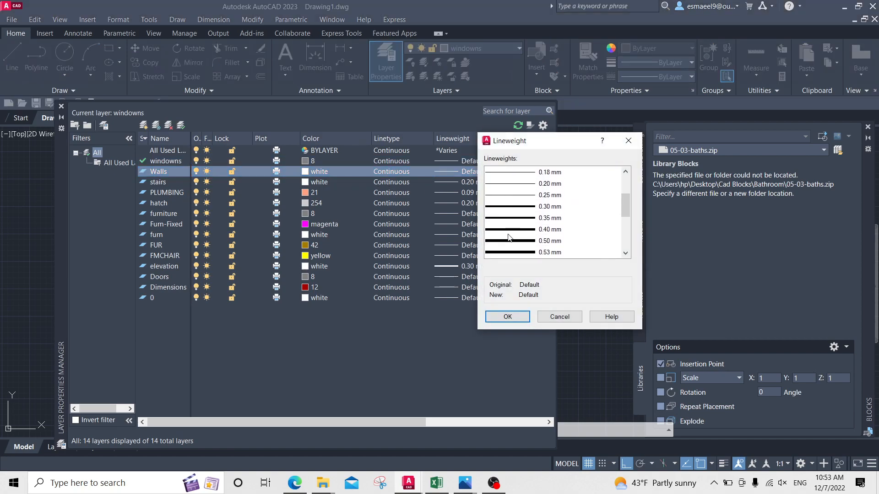
click(507, 230)
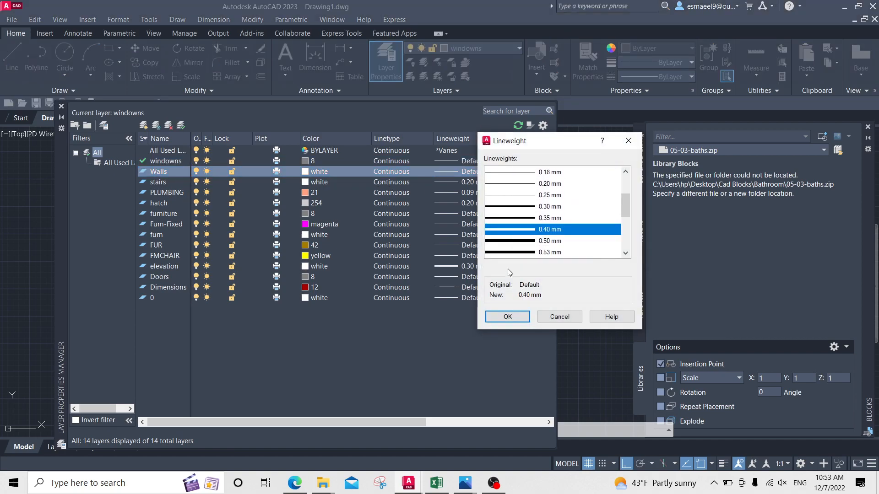
click(510, 242)
click(508, 316)
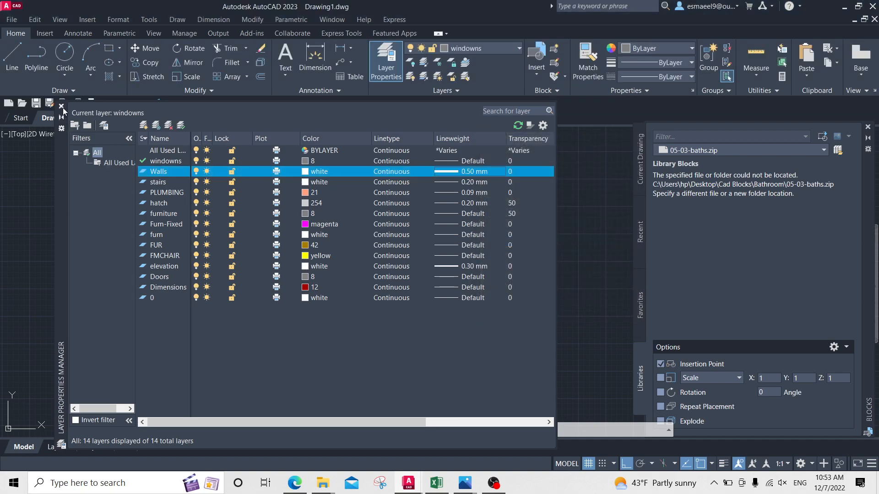
click(62, 107)
click(723, 465)
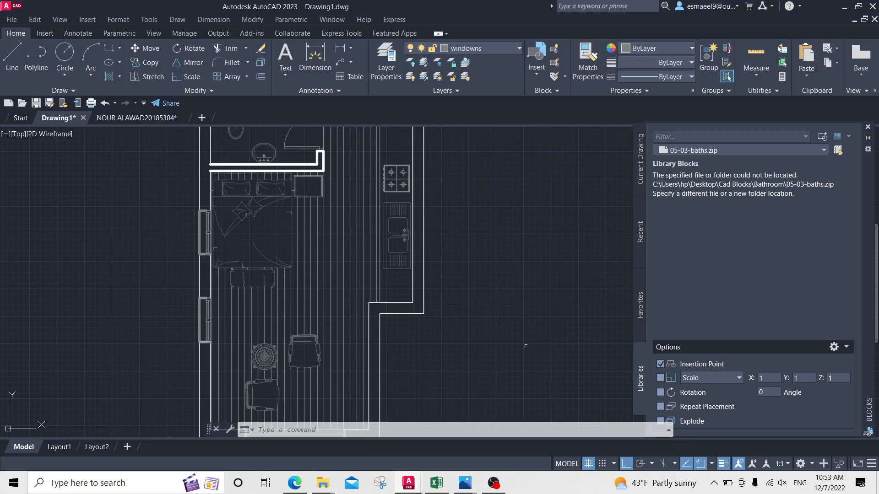
Match the bathroom partition wall's properties onto the inner and outer wall lines at the plan's upper-left corner
middle_drag(467, 276, 444, 324)
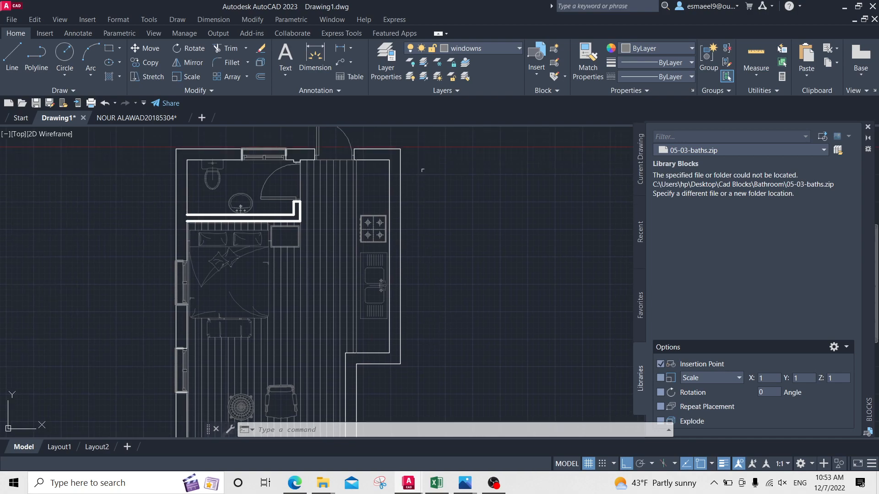
scroll(174, 183, up, 2)
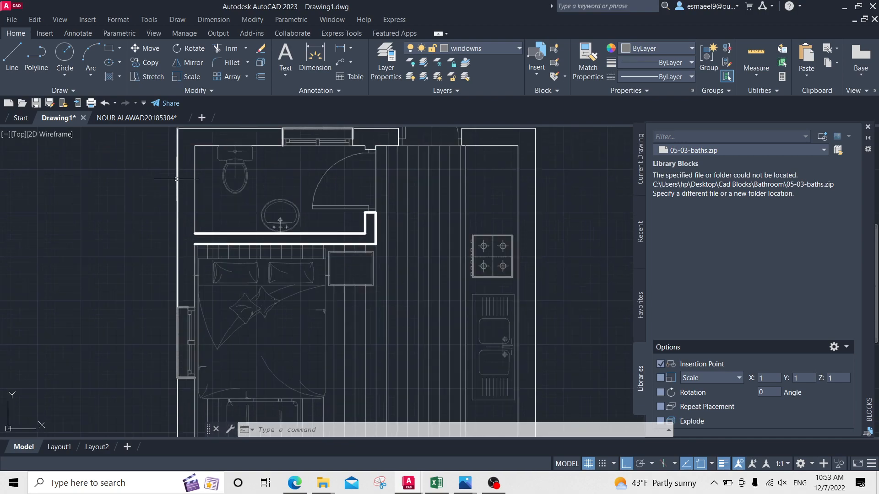
middle_drag(198, 207, 180, 287)
scroll(179, 201, up, 2)
key(Escape)
mouse_move(230, 297)
middle_down()
mouse_move(148, 264)
mouse_move(92, 284)
mouse_move(192, 266)
middle_up()
text(ms)
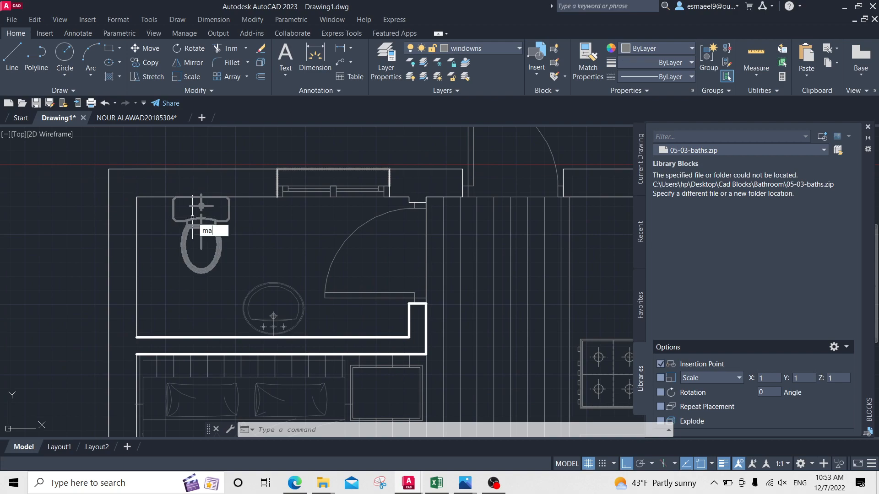
key(Return)
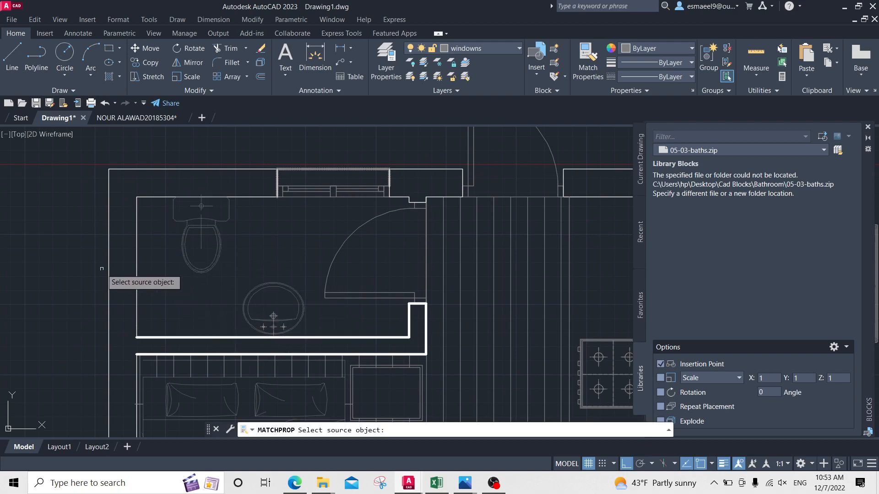
click(171, 338)
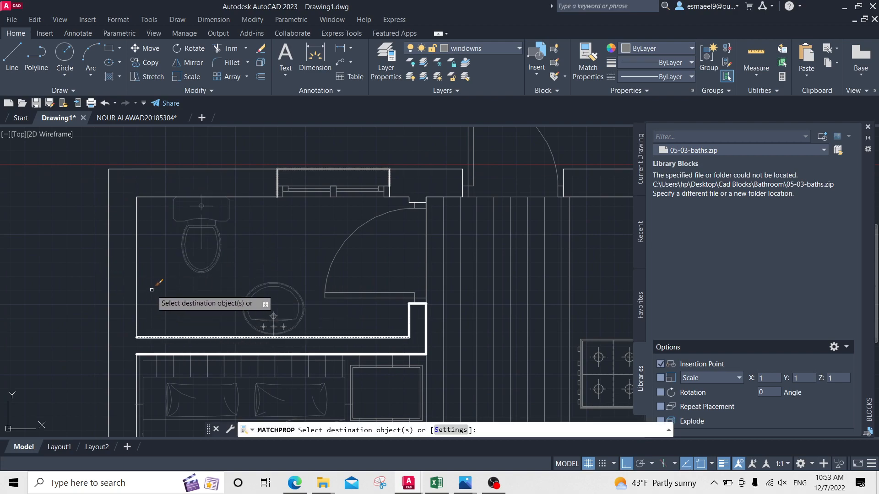
click(152, 290)
click(32, 275)
click(151, 142)
click(149, 214)
middle_drag(315, 219, 315, 219)
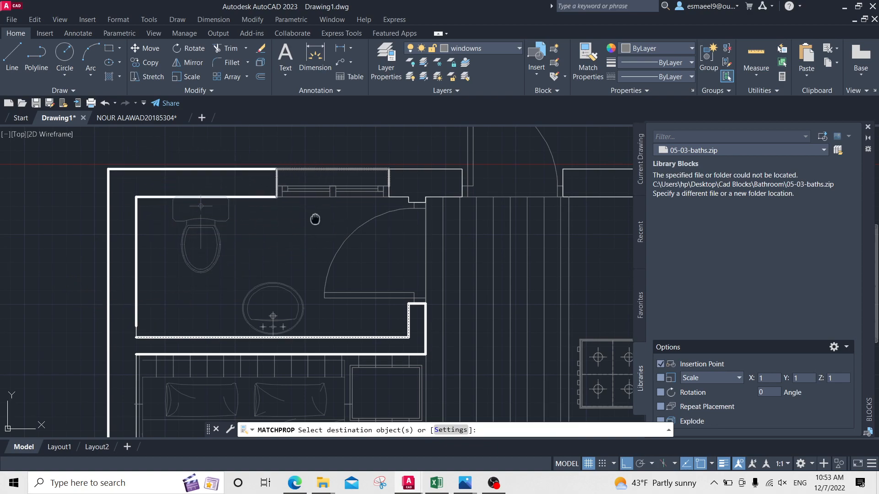
Apply the partition wall's properties to the wall segment between the bathroom window and the entrance door, including its small notch
scroll(316, 219, up, 2)
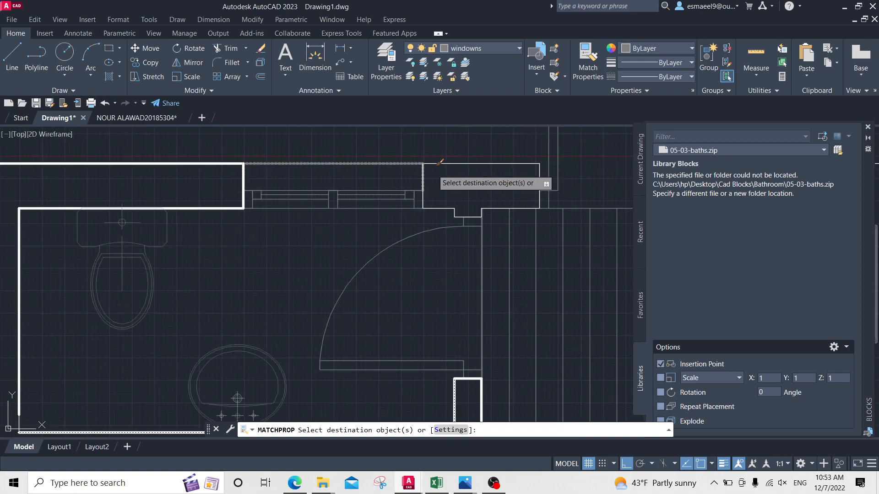
click(424, 178)
click(438, 164)
click(442, 207)
scroll(458, 210, up, 2)
click(443, 193)
click(485, 218)
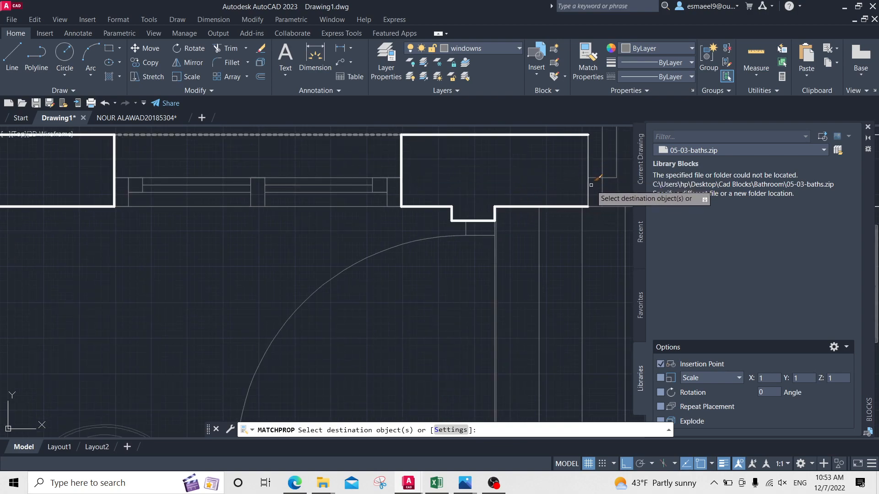
Apply the matched wall properties to the inner and outer kitchen walls on the far side of the entrance door
scroll(570, 170, down, 2)
middle_drag(528, 173, 168, 186)
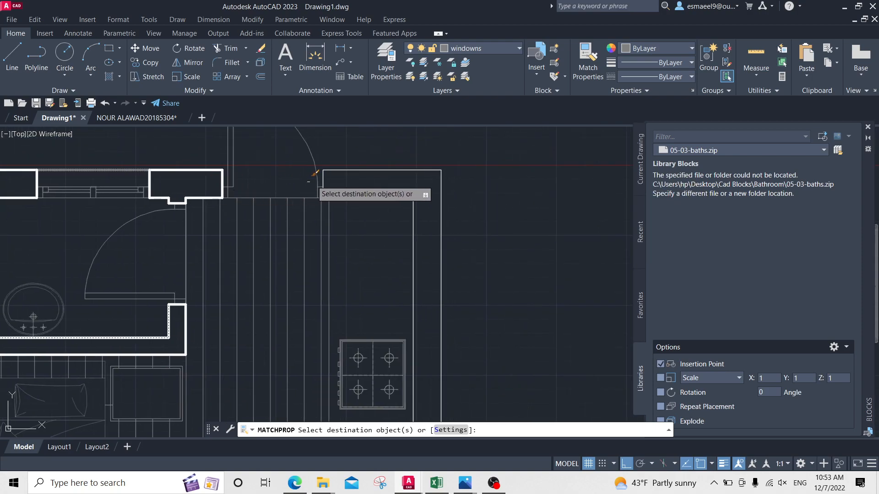
scroll(314, 175, up, 1)
click(414, 151)
click(405, 233)
scroll(405, 232, down, 4)
middle_drag(397, 219, 347, 183)
click(458, 176)
click(381, 232)
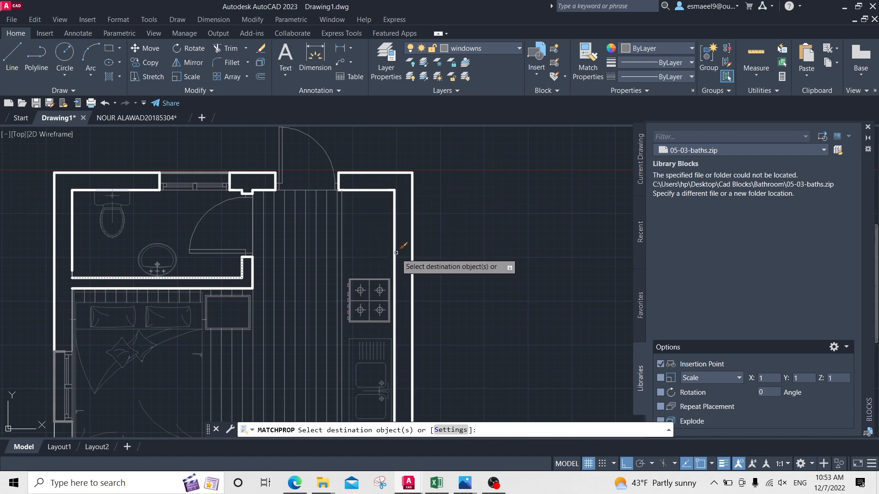
Apply the matched wall properties to the lower-right side walls and the bottom wall section up to the window
middle_drag(422, 320, 414, 181)
scroll(415, 180, down, 1)
middle_drag(420, 288, 420, 238)
scroll(410, 256, up, 1)
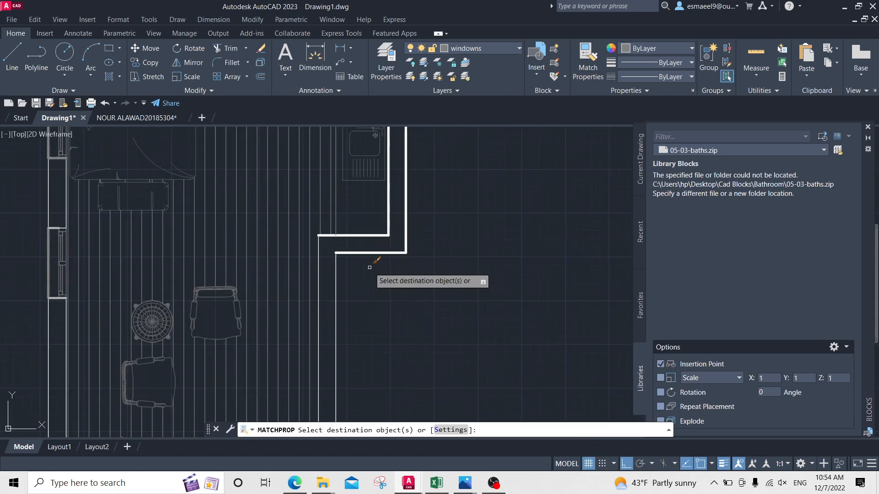
middle_drag(360, 319, 381, 248)
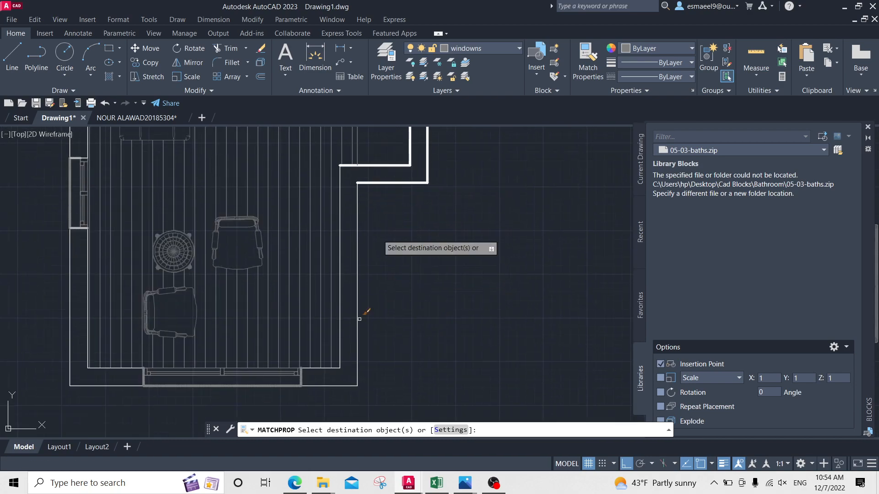
click(339, 239)
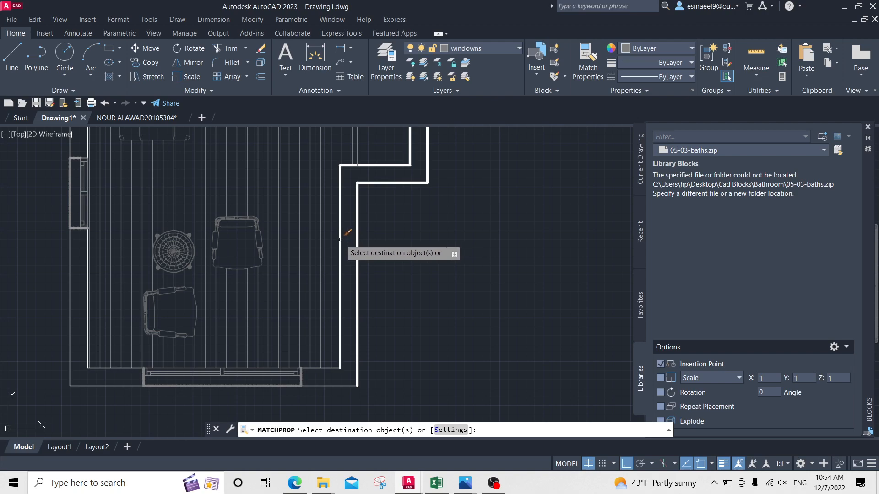
scroll(320, 374, up, 3)
click(314, 357)
click(308, 365)
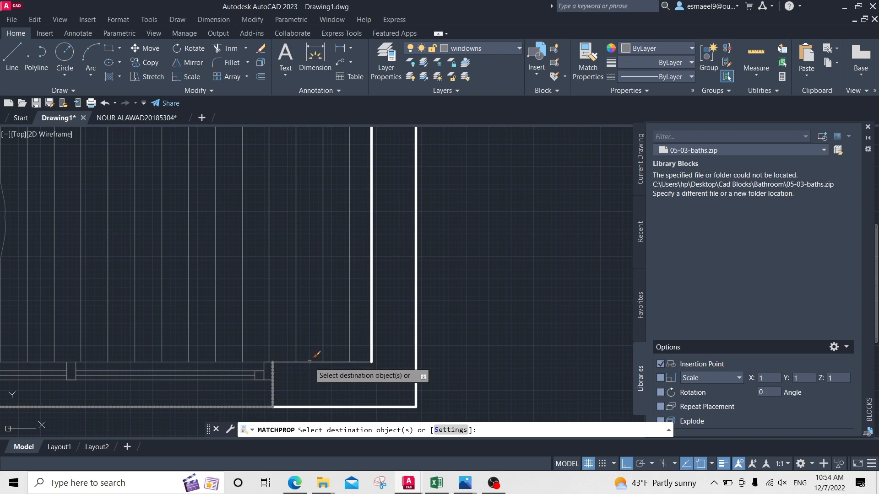
Assign the wall end lines beside the bottom window and the lower-left corner wall lines to the Walls layer
middle_drag(283, 370, 320, 287)
key(Escape)
click(288, 359)
click(329, 261)
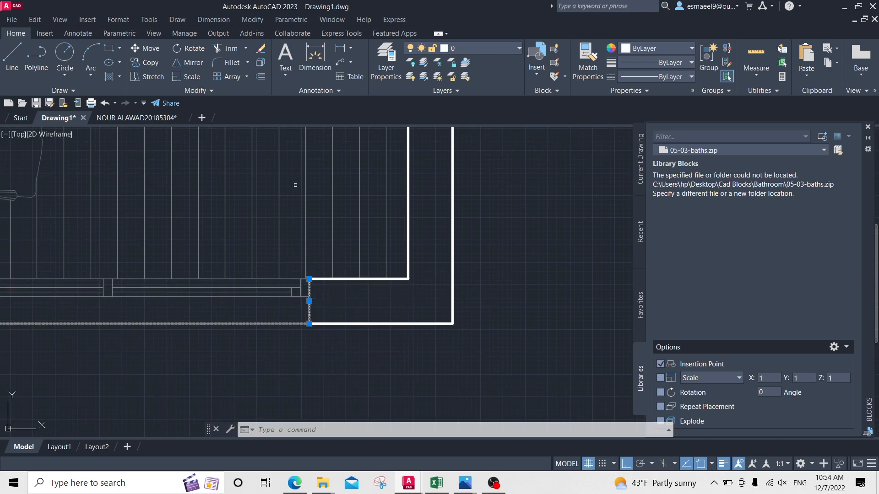
click(443, 49)
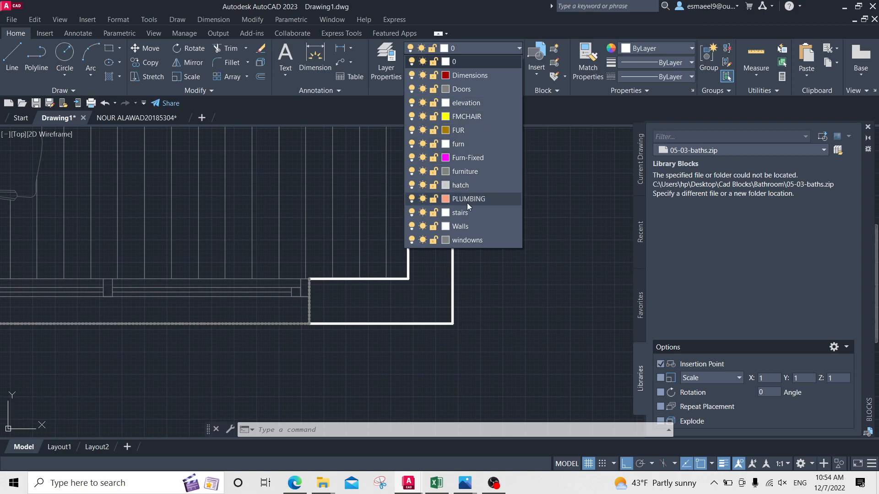
click(467, 240)
key(Escape)
scroll(351, 249, down, 3)
scroll(364, 223, up, 3)
click(407, 265)
click(458, 170)
click(371, 279)
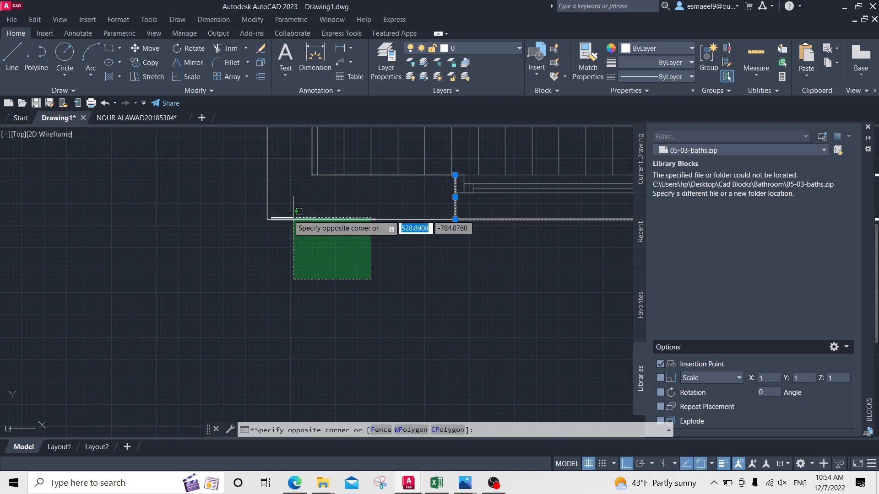
click(296, 210)
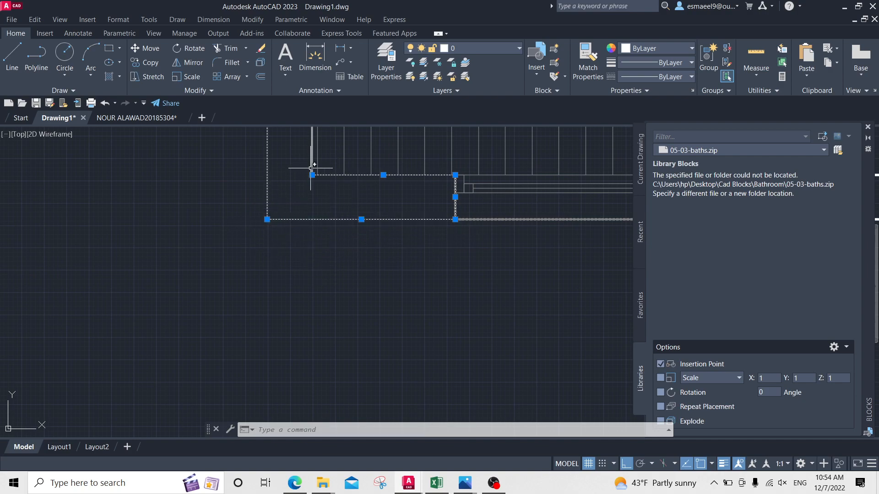
click(485, 49)
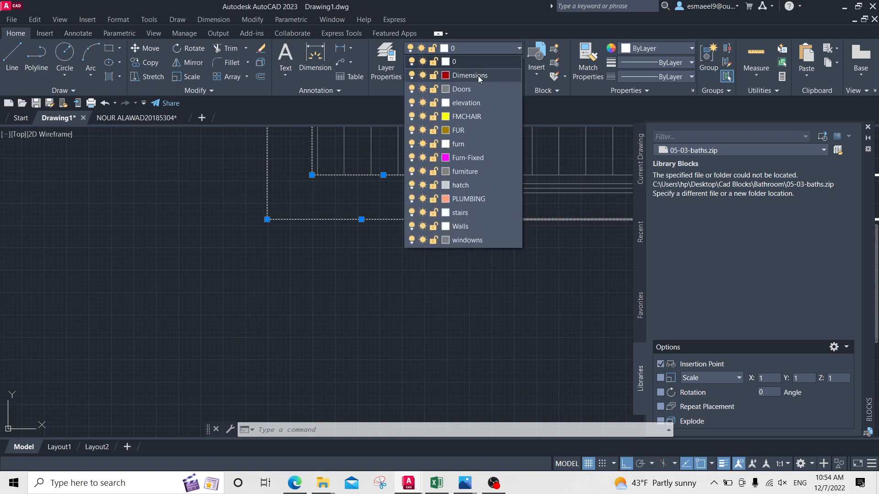
click(469, 221)
key(Escape)
Assign the remaining left-side wall segments around the two side windows, including their end lines, to the Walls layer
middle_drag(322, 275, 294, 357)
scroll(303, 349, down, 3)
scroll(312, 224, up, 4)
click(99, 228)
click(320, 347)
scroll(294, 356, down, 2)
click(251, 230)
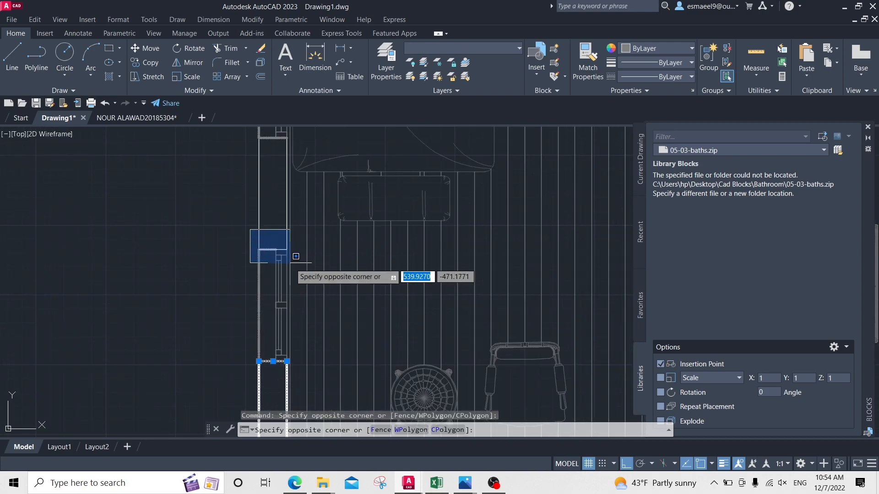
click(295, 260)
scroll(293, 211, up, 2)
click(290, 206)
click(267, 202)
click(243, 218)
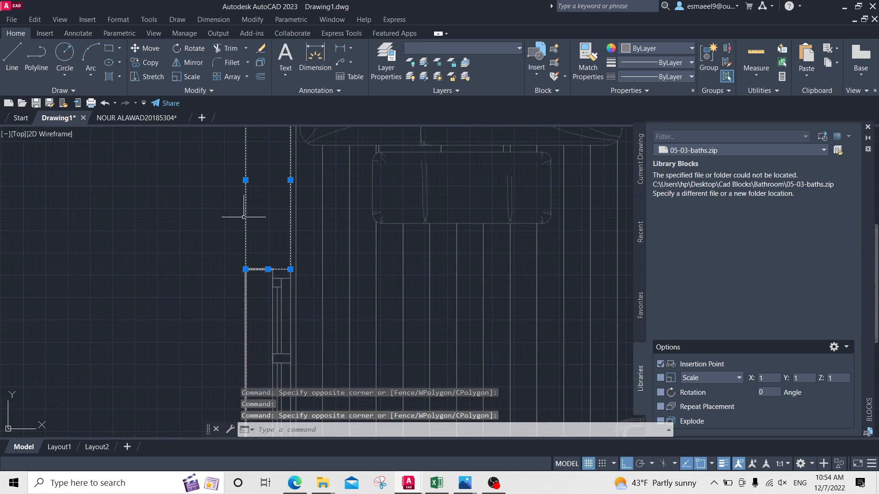
middle_drag(289, 143, 235, 261)
middle_drag(219, 212, 217, 257)
click(157, 233)
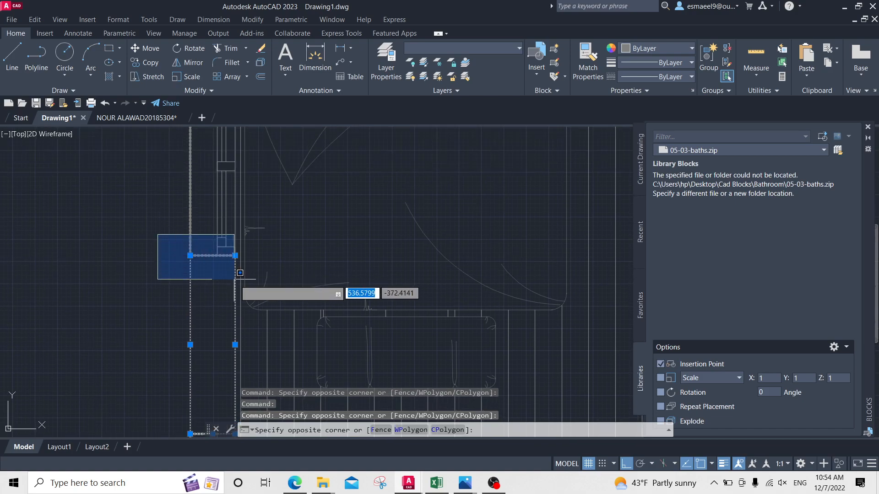
click(247, 279)
middle_drag(267, 227, 292, 437)
click(192, 269)
click(265, 295)
click(495, 50)
click(458, 230)
scroll(366, 257, down, 4)
middle_drag(353, 250, 300, 149)
key(Escape)
key(Escape)
Inspect the wall line thickness around the whole floor plan and compare the plan with the reference image
middle_drag(320, 229, 252, 176)
scroll(253, 176, down, 2)
middle_drag(382, 229, 338, 246)
scroll(339, 246, down, 2)
middle_drag(387, 259, 403, 356)
scroll(340, 229, up, 2)
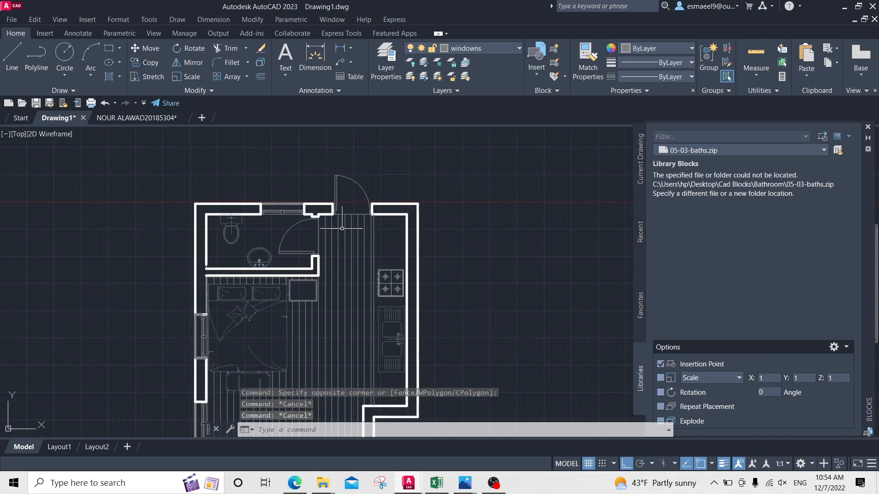
middle_drag(424, 232, 417, 202)
scroll(418, 203, down, 2)
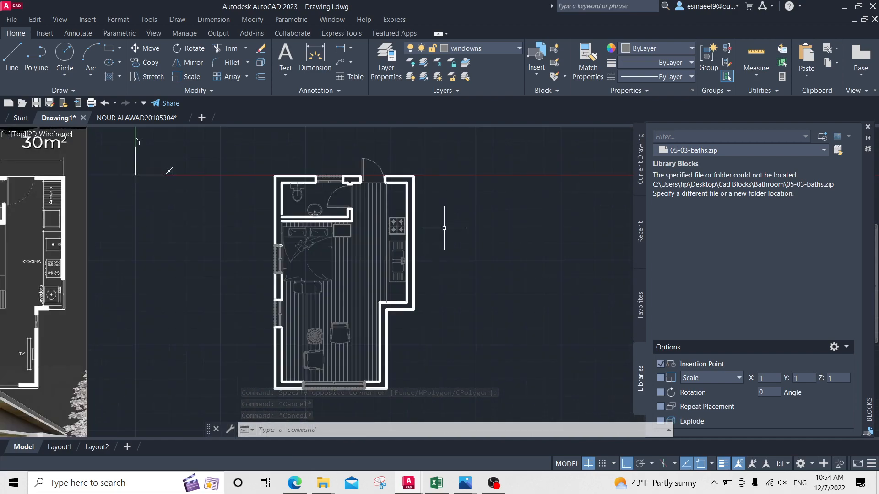
Fill the right-side exterior wall with a hatch using the SOLID pattern
scroll(444, 228, up, 2)
text(h)
key(Return)
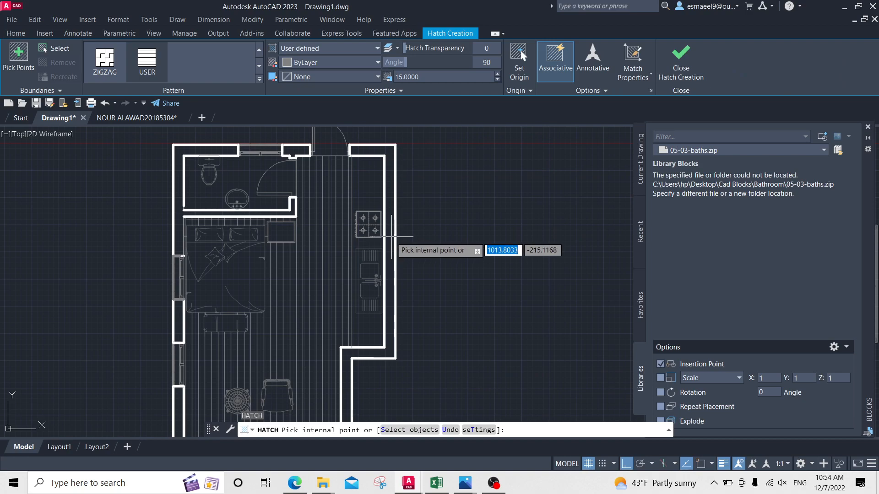
click(258, 49)
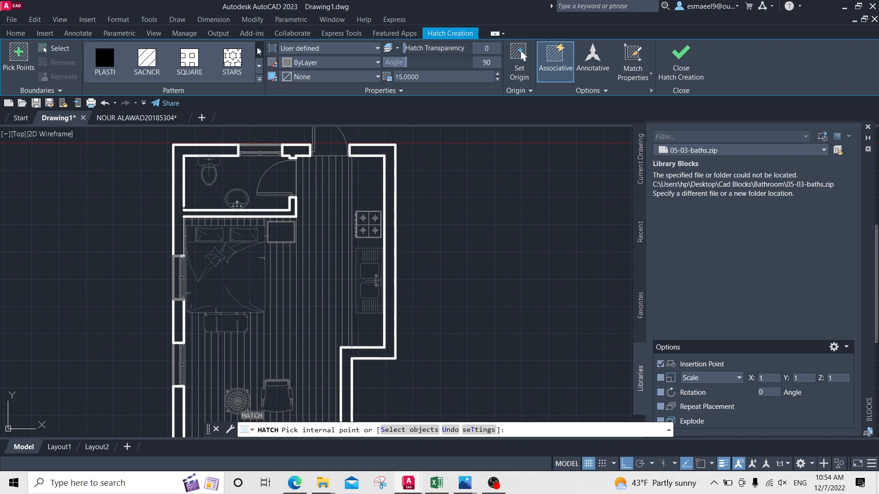
click(257, 49)
click(260, 51)
click(260, 51)
click(260, 51)
click(260, 52)
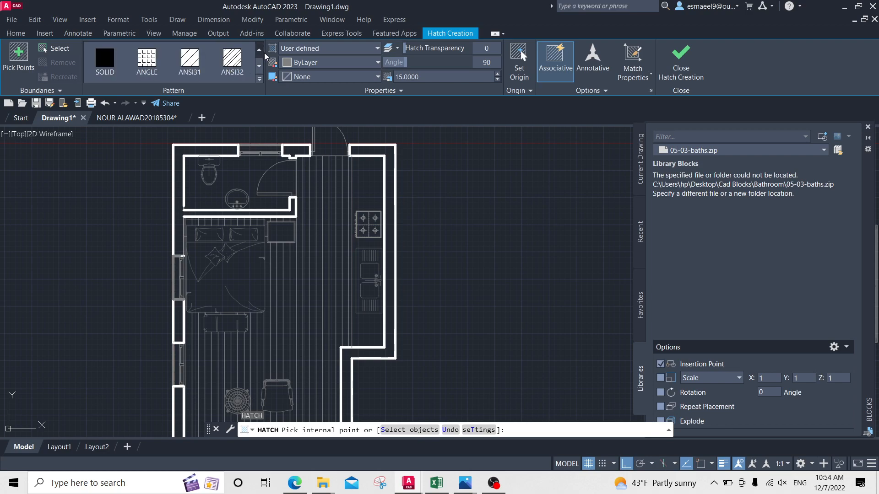
click(109, 67)
click(392, 172)
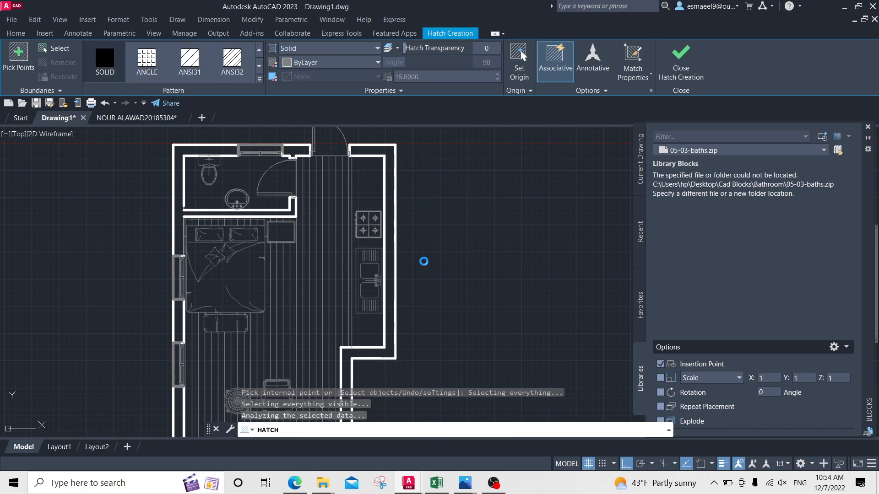
Add the remaining lower, left-side, top and bathroom wall sections to the solid hatch and finish it
mouse_move(436, 314)
middle_down()
mouse_move(422, 154)
mouse_move(443, 195)
middle_up()
scroll(233, 350, up, 1)
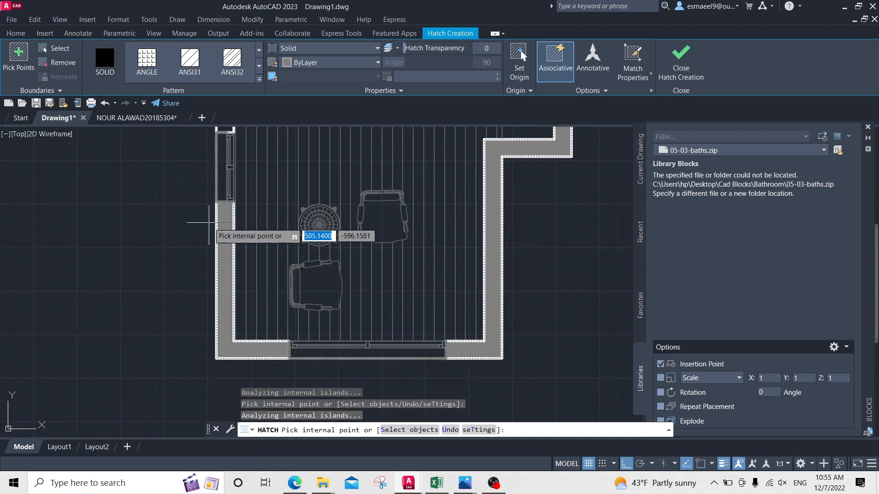
scroll(216, 293, up, 1)
mouse_move(216, 264)
middle_down()
mouse_move(204, 327)
mouse_move(169, 398)
middle_up()
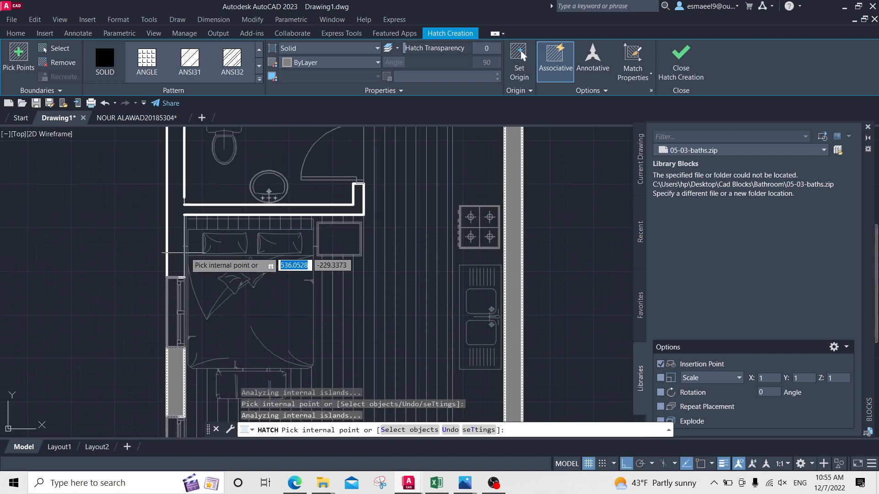
scroll(206, 324, down, 2)
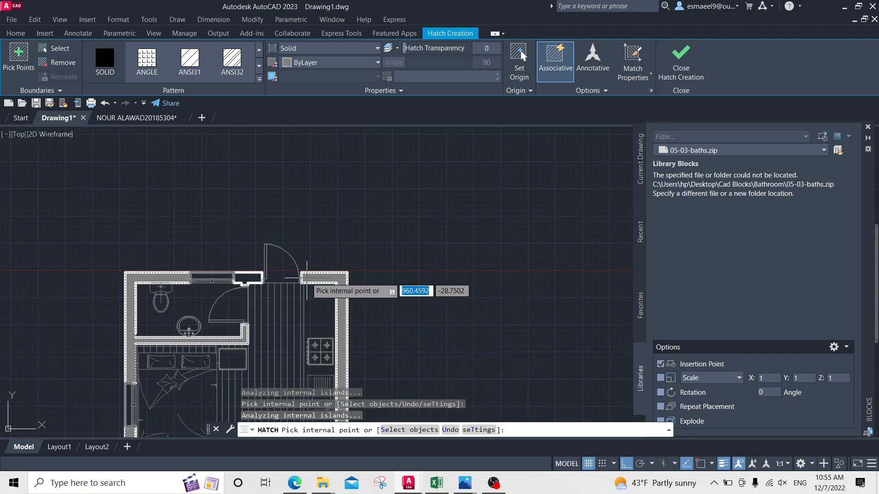
scroll(247, 291, up, 3)
key(Escape)
middle_drag(470, 307, 446, 221)
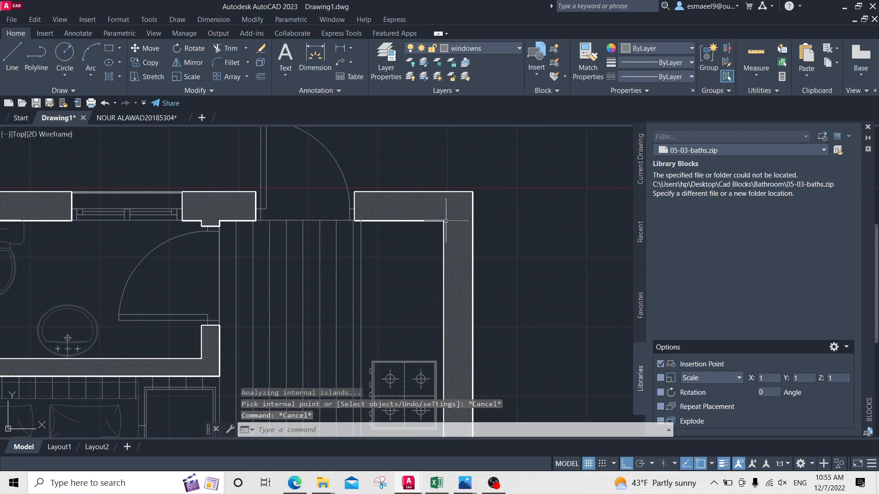
Assign the solid wall hatch to the hatch layer through its object properties
middle_drag(432, 183, 460, 157)
key(Escape)
key(Escape)
text(pr)
key(Return)
click(468, 188)
click(418, 220)
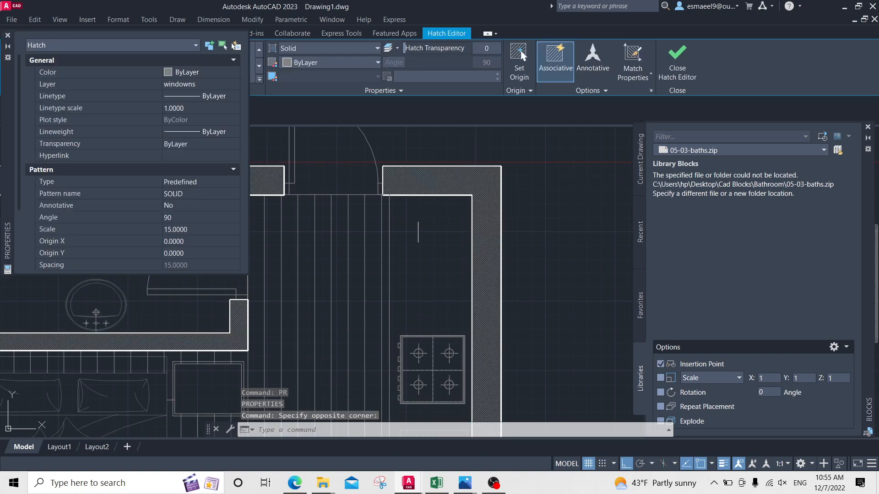
scroll(418, 220, down, 4)
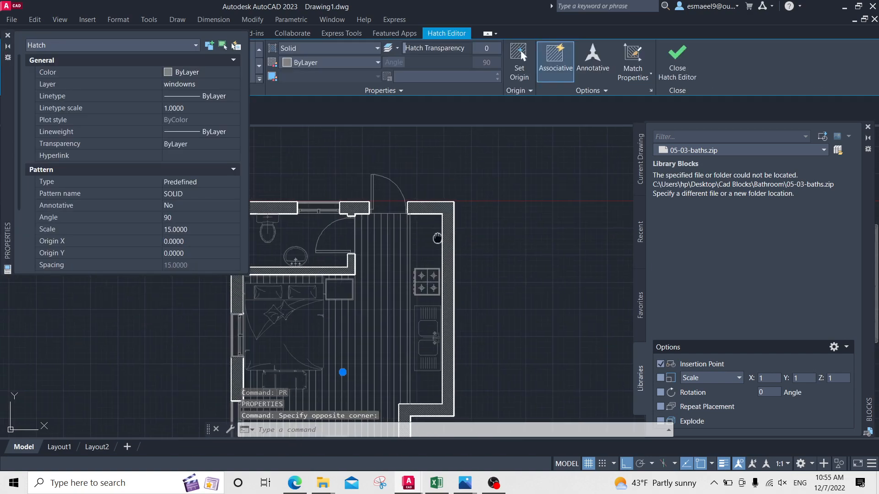
click(194, 83)
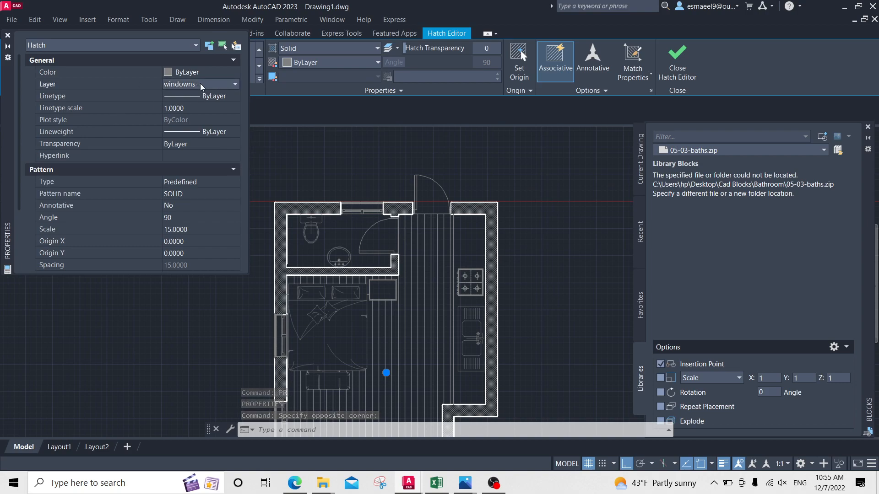
click(200, 83)
click(193, 130)
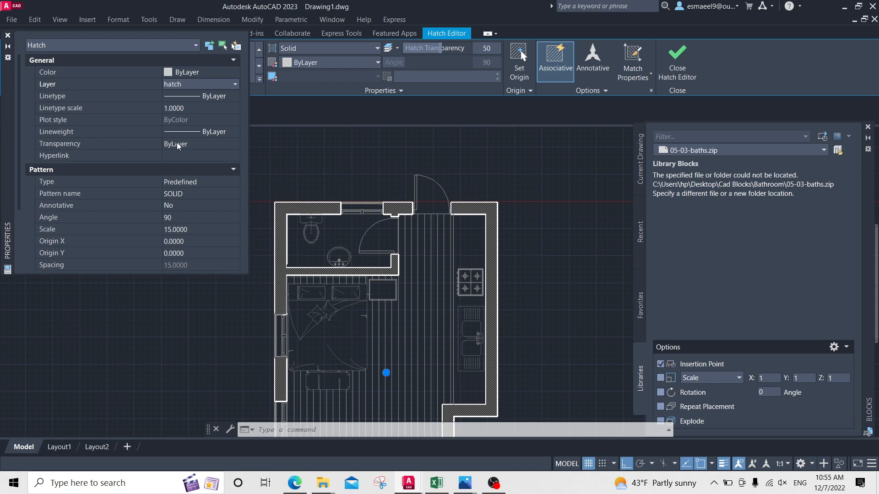
Set the wall hatch's transparency to 70, check the whole plan beside the reference image, and close its properties
click(190, 146)
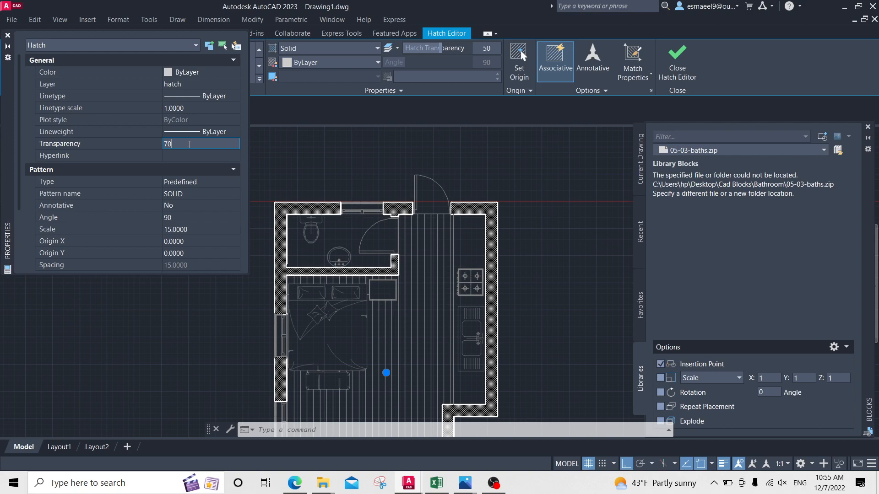
key(Tab)
scroll(520, 232, up, 5)
key(Escape)
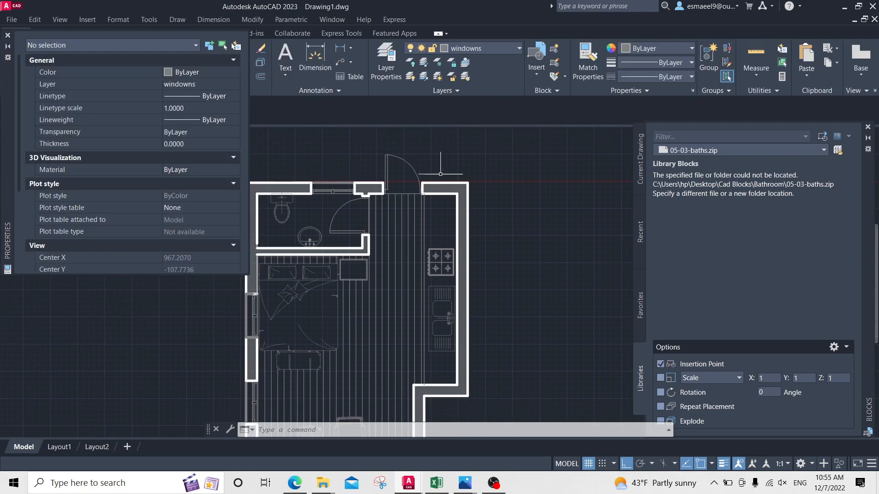
scroll(566, 202, down, 4)
middle_drag(552, 238, 481, 166)
middle_drag(361, 239, 369, 282)
middle_drag(452, 280, 424, 280)
scroll(480, 132, up, 2)
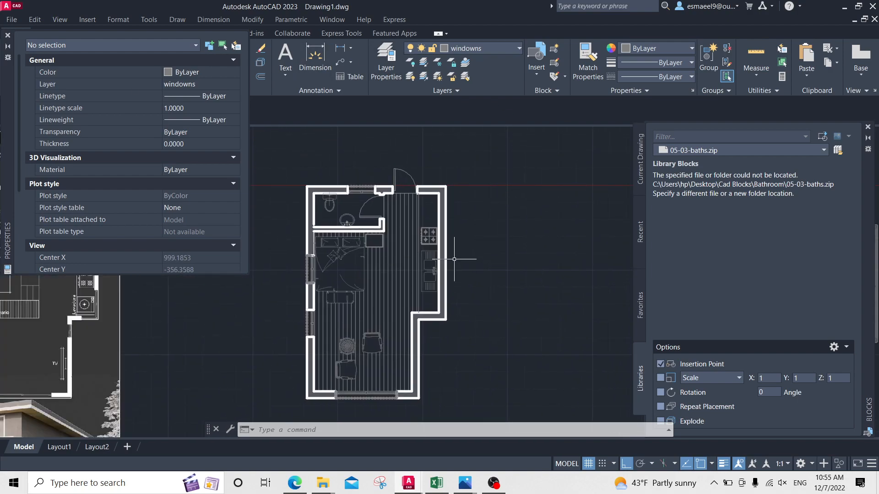
middle_drag(454, 259, 500, 256)
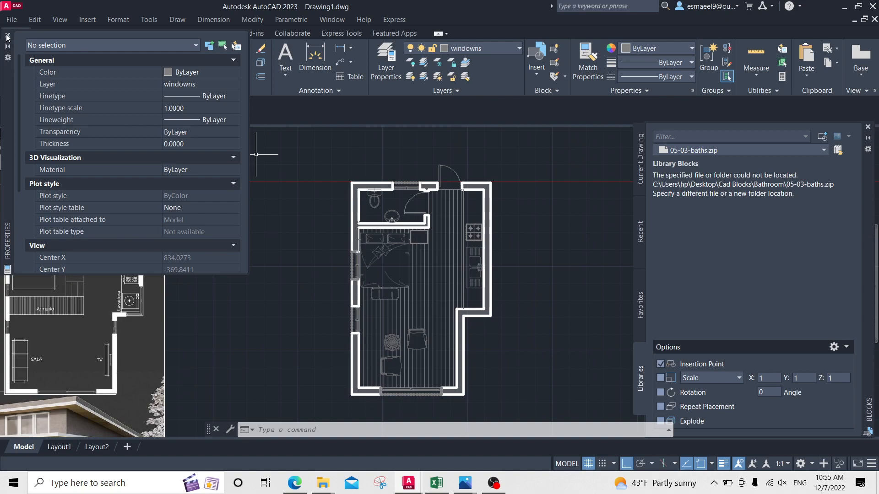
click(7, 37)
Make Dimensions the current layer and dimension the top wall from its left outer corner to the bathroom window
click(496, 48)
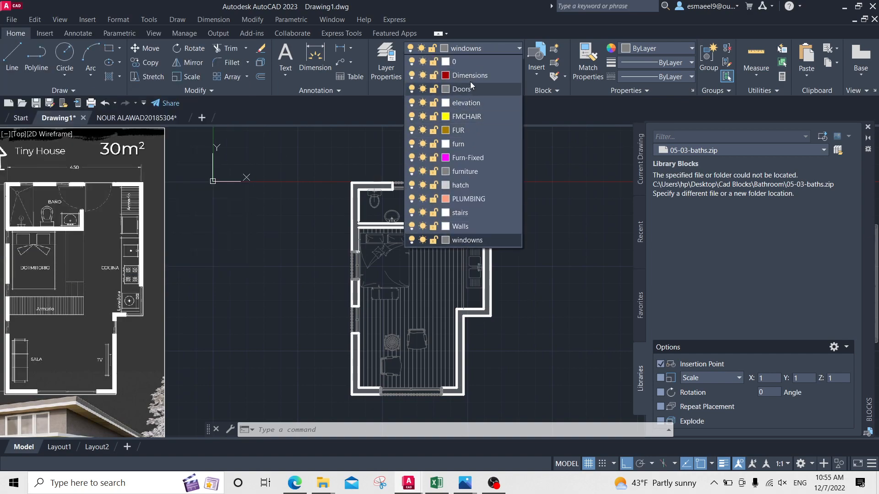
scroll(509, 146, up, 2)
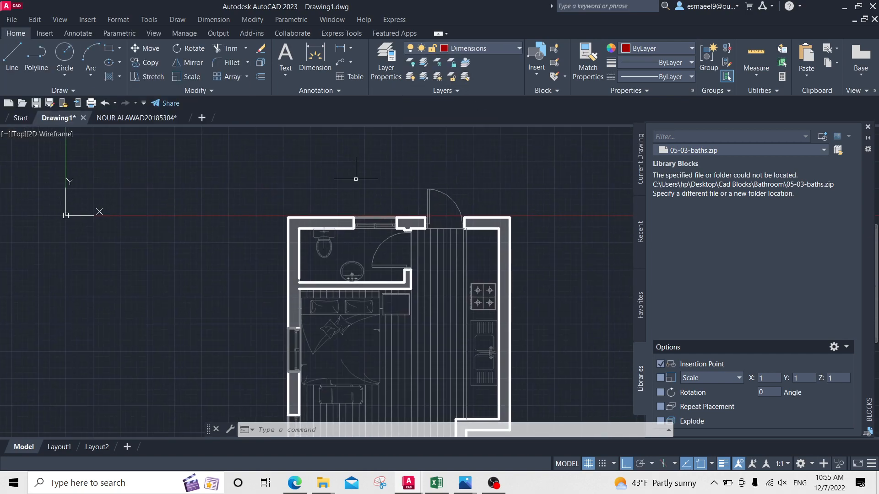
text(m)
key(Return)
scroll(291, 215, up, 2)
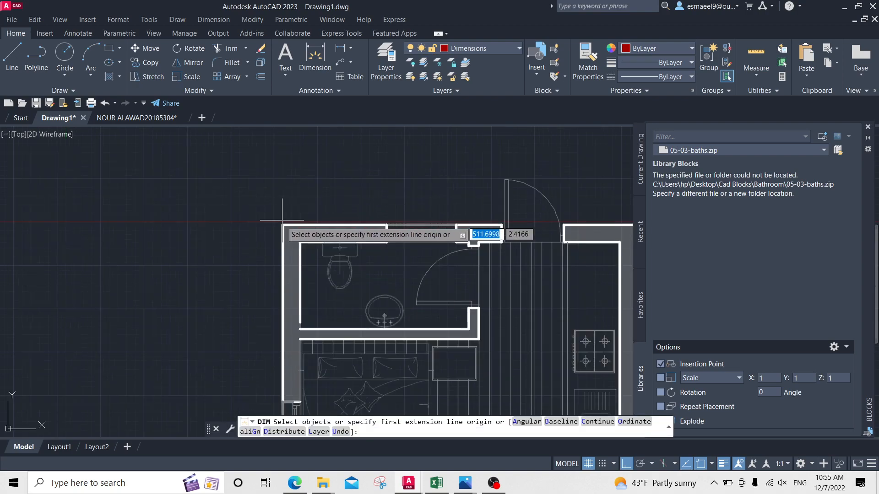
click(283, 225)
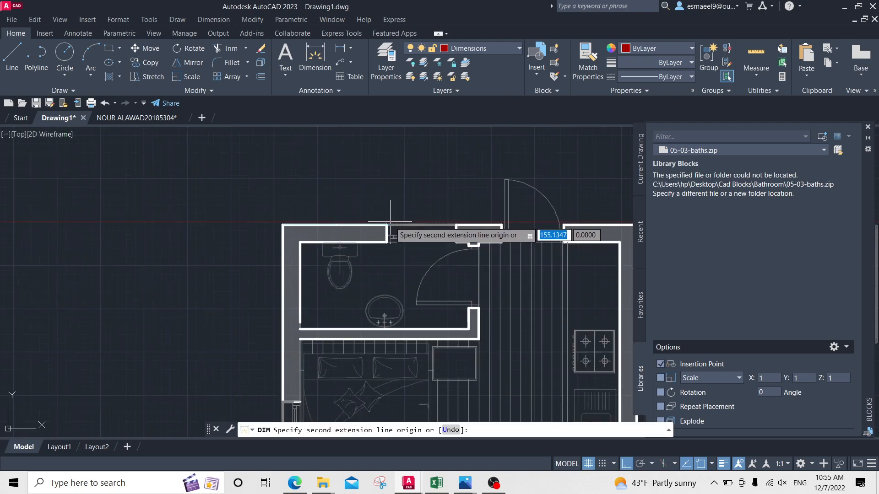
click(386, 225)
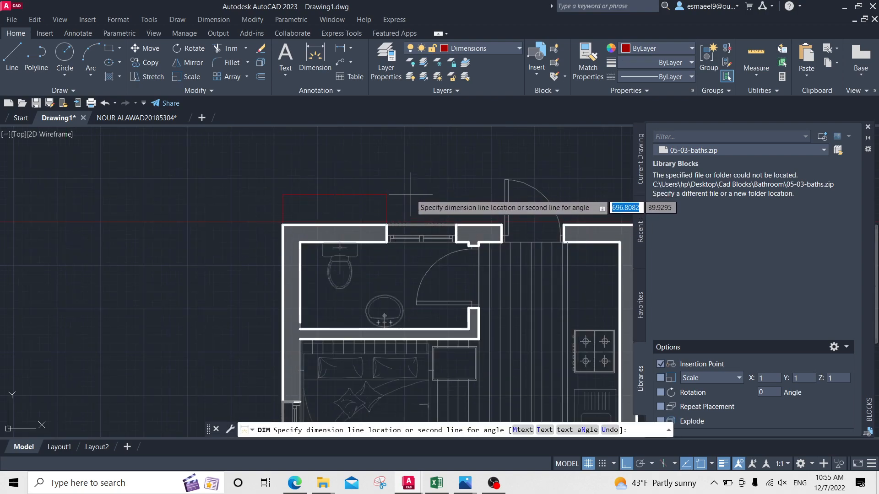
key(Escape)
middle_drag(442, 143, 379, 136)
key(Escape)
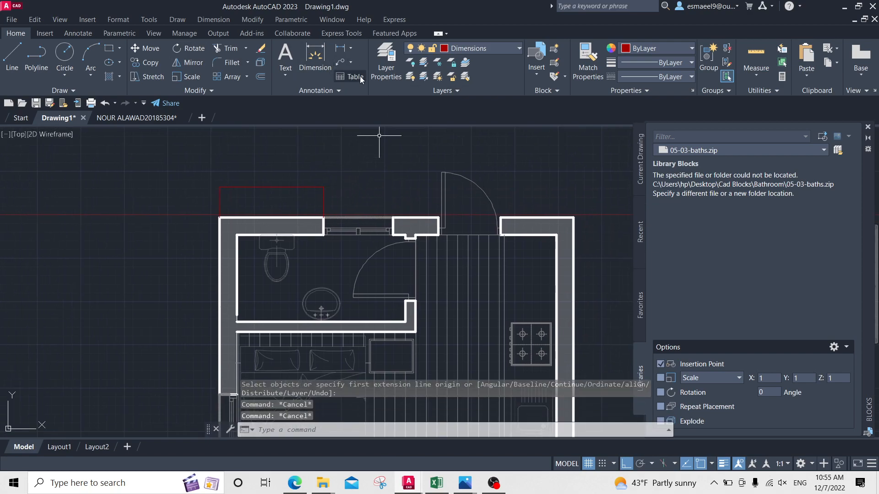
Continue the dimension chain along the top wall across the bathroom window to the left edge of the entrance door opening
click(94, 33)
click(302, 77)
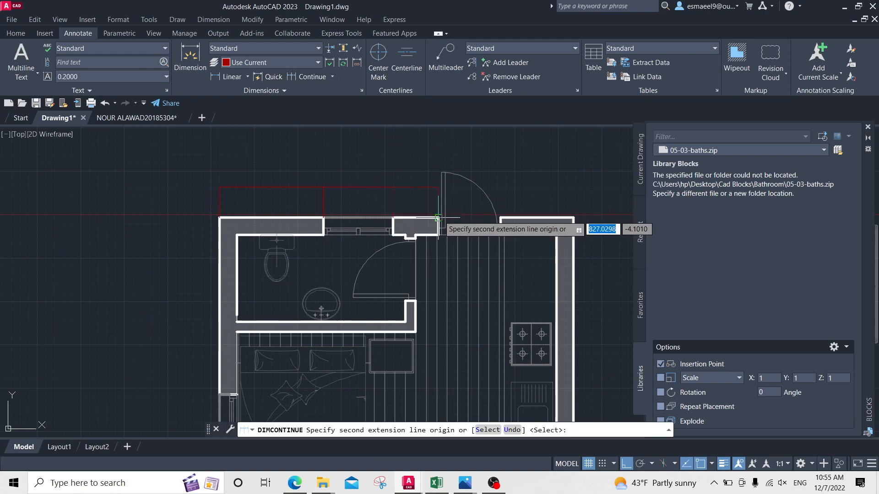
click(438, 218)
key(Escape)
scroll(387, 151, up, 3)
Modify the Standard dimension style so its linear primary units use a precision of 0
text(d)
key(Return)
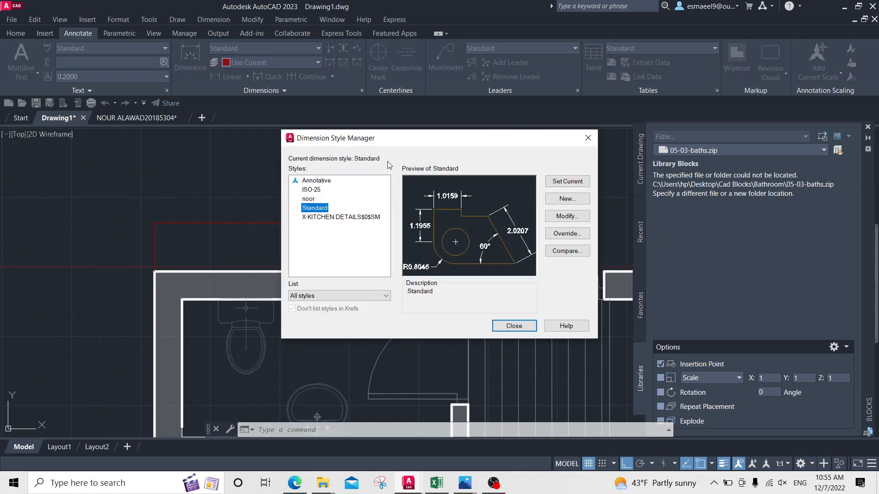
drag(384, 145, 146, 136)
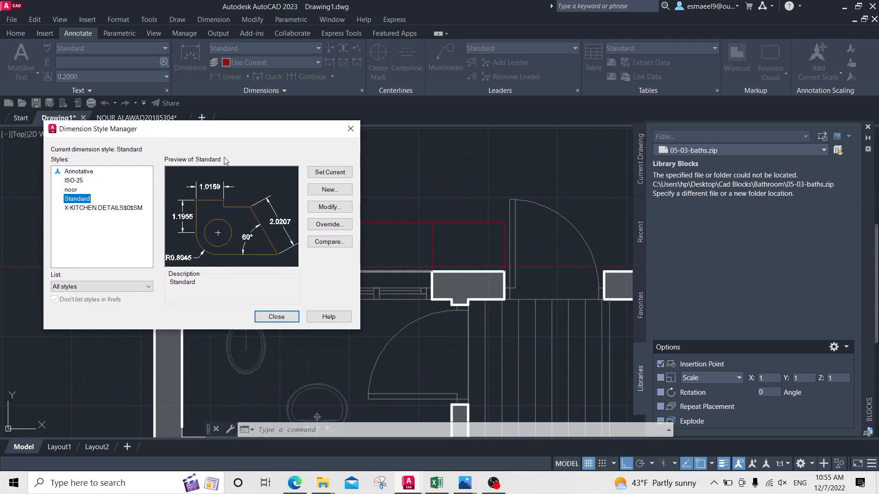
click(335, 211)
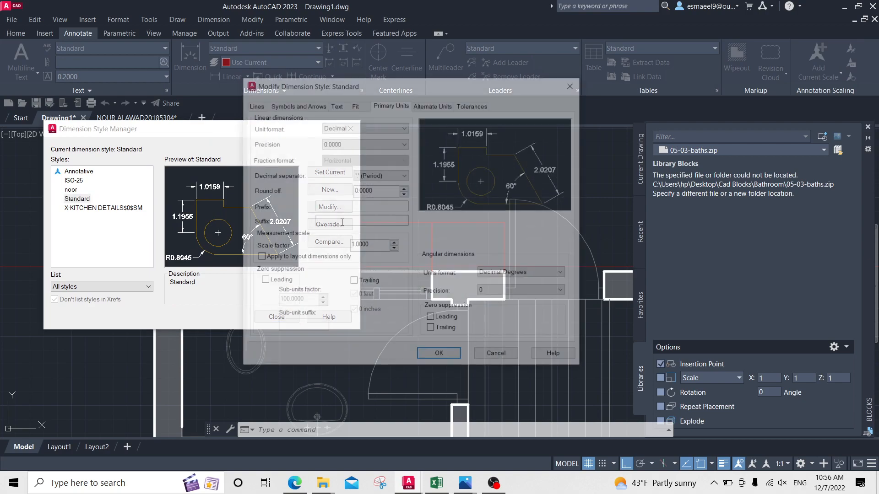
click(569, 87)
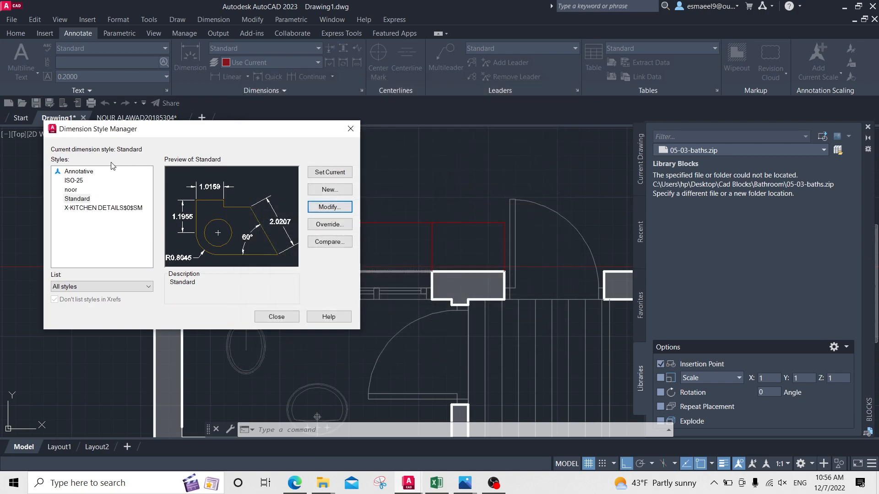
click(84, 200)
click(328, 208)
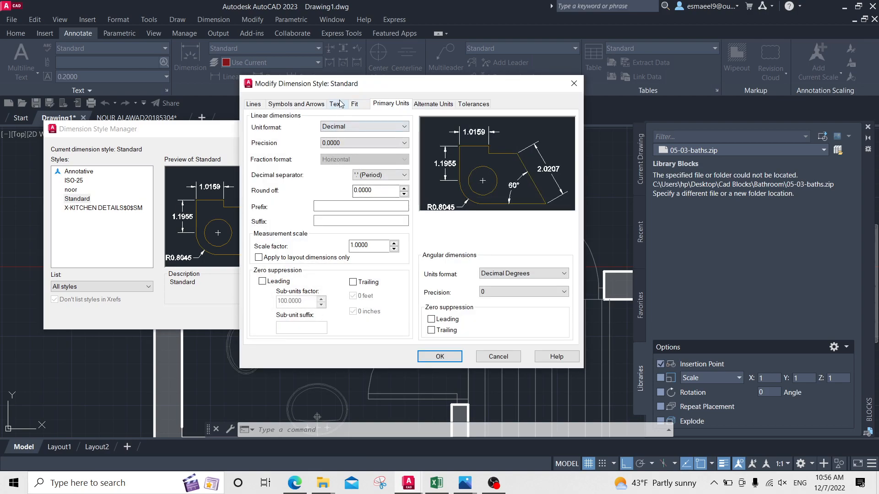
click(450, 106)
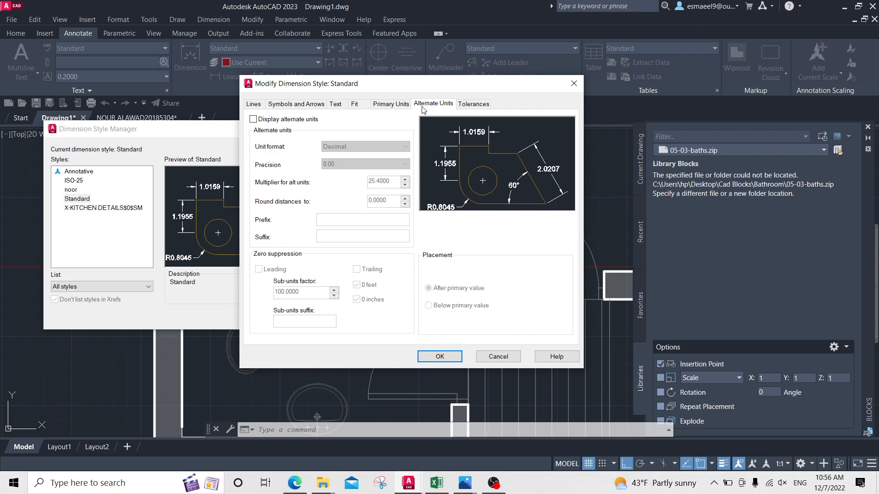
click(478, 105)
click(391, 104)
click(334, 144)
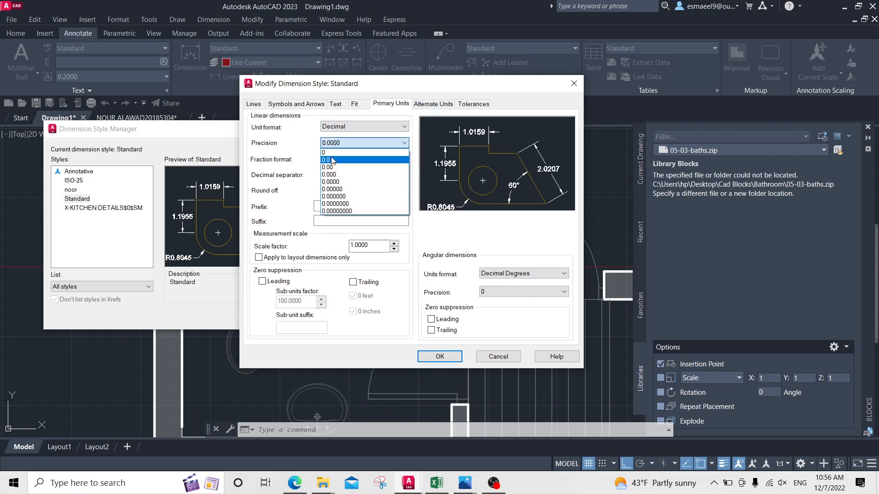
click(325, 153)
Align the Standard dimension style's text with the dimension line and set its text color to ByLayer, keeping the Standard text style
click(355, 105)
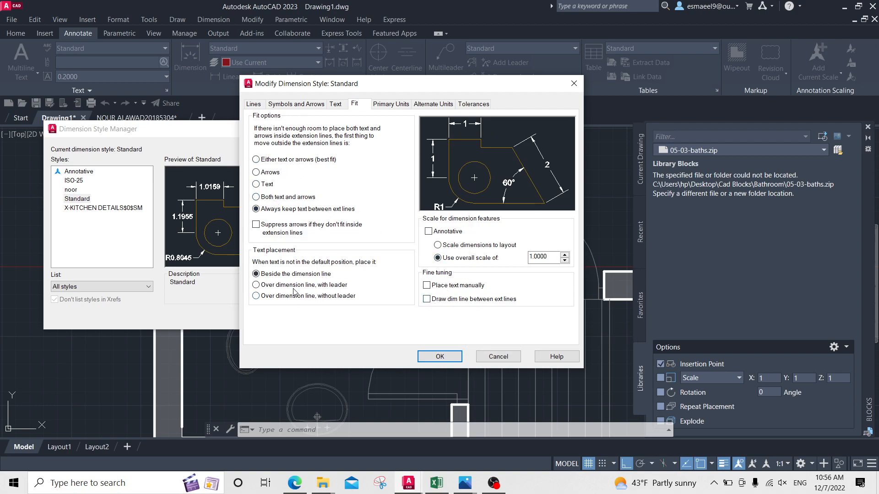
click(336, 105)
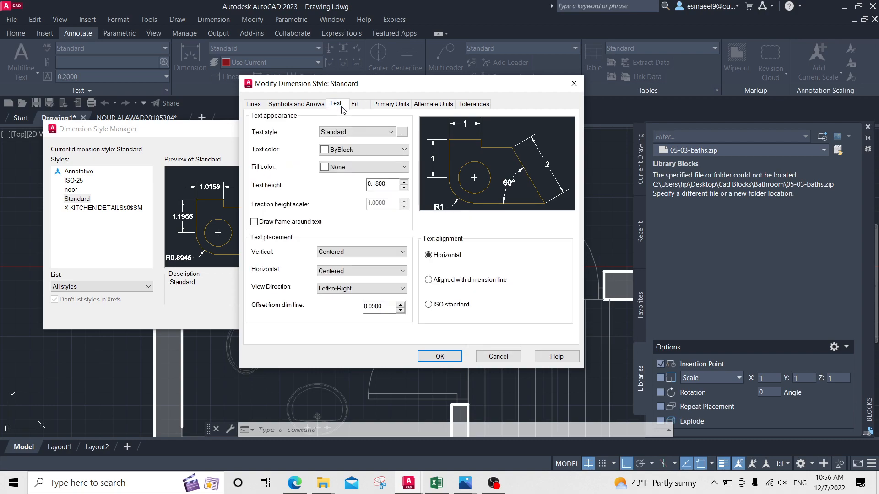
click(444, 280)
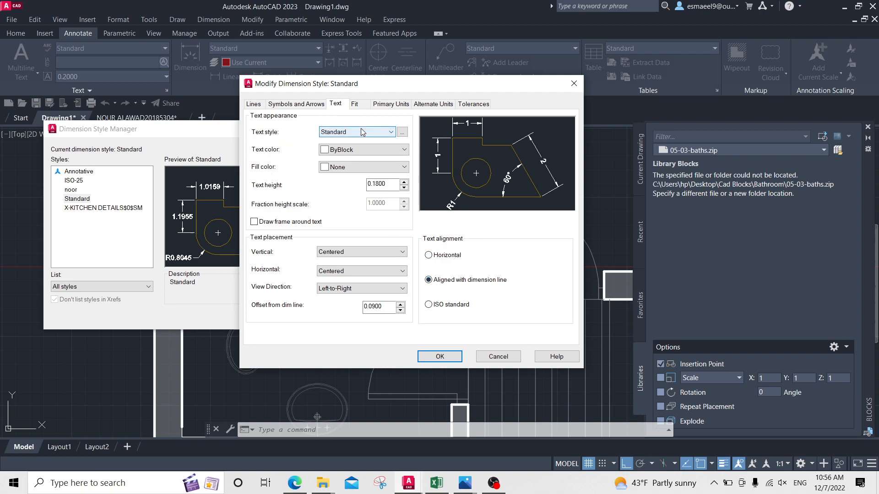
click(335, 133)
click(341, 140)
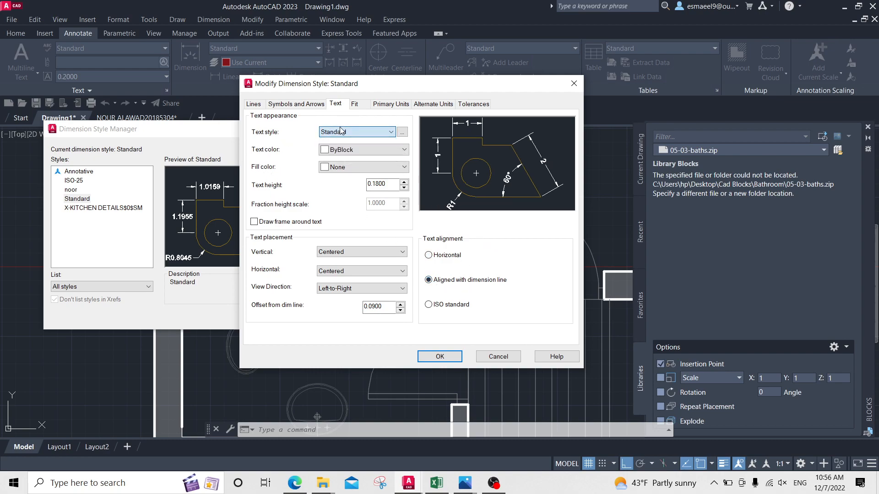
click(362, 149)
click(350, 162)
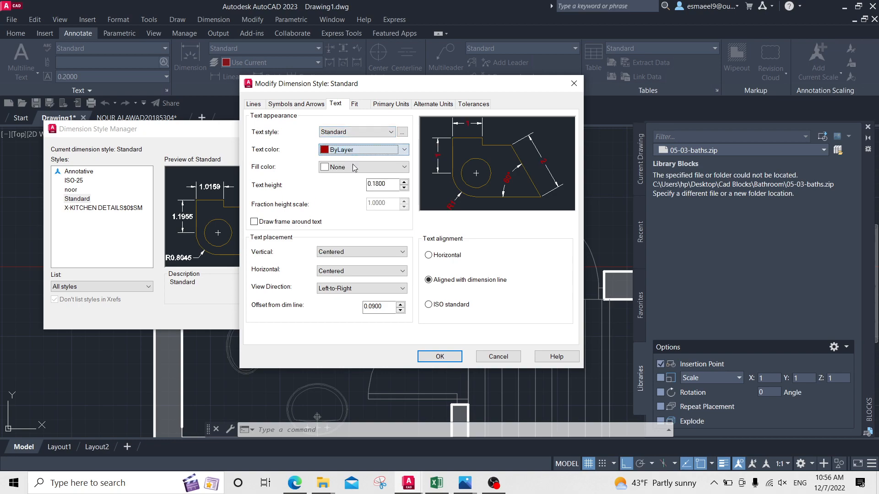
Set the Standard dimension style's text fill color to ByLayer and its text height to 15
click(355, 167)
click(337, 197)
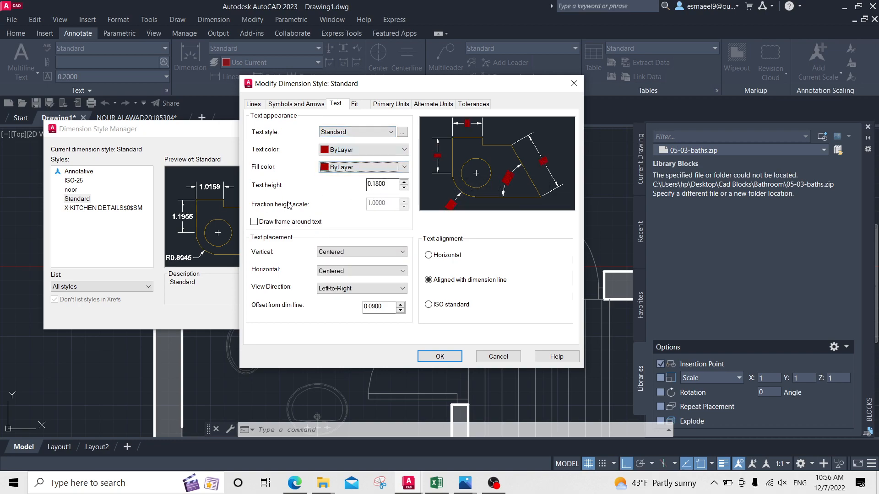
double_click(378, 184)
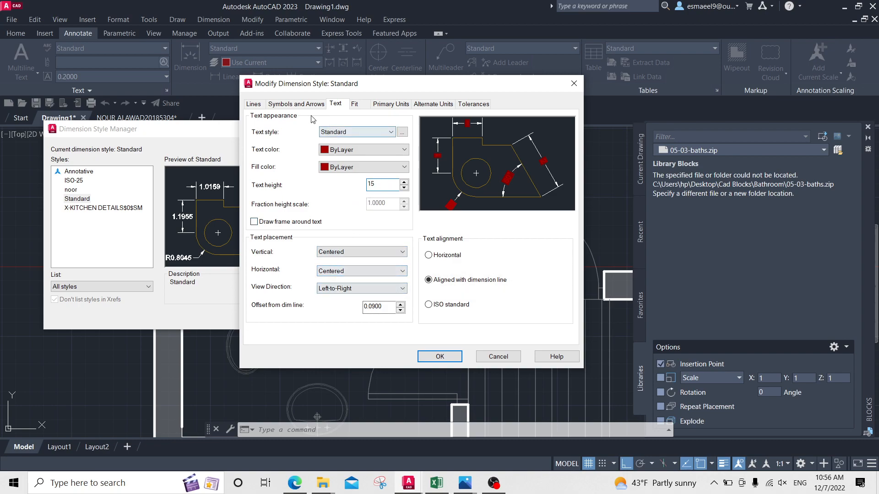
Use Architectural tick for the first, second and leader arrowheads with arrow size 10, and place the arc length symbol above dimension text
click(303, 105)
click(295, 138)
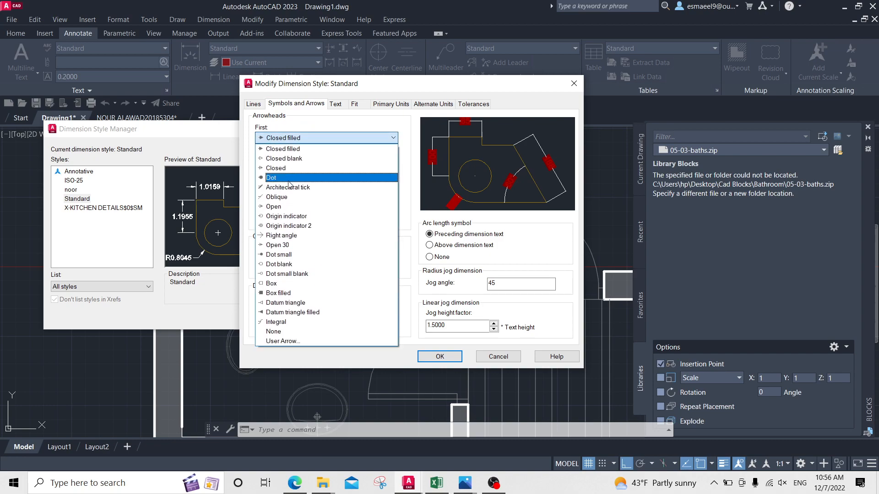
click(297, 185)
click(301, 189)
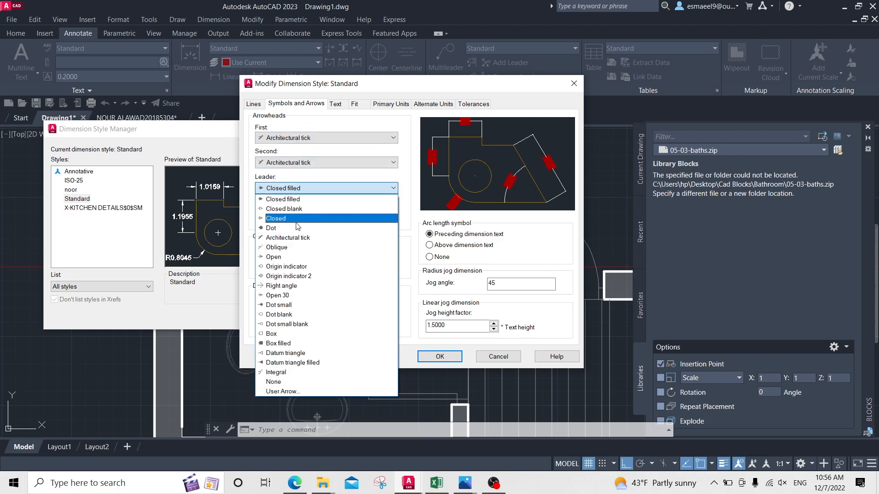
click(293, 238)
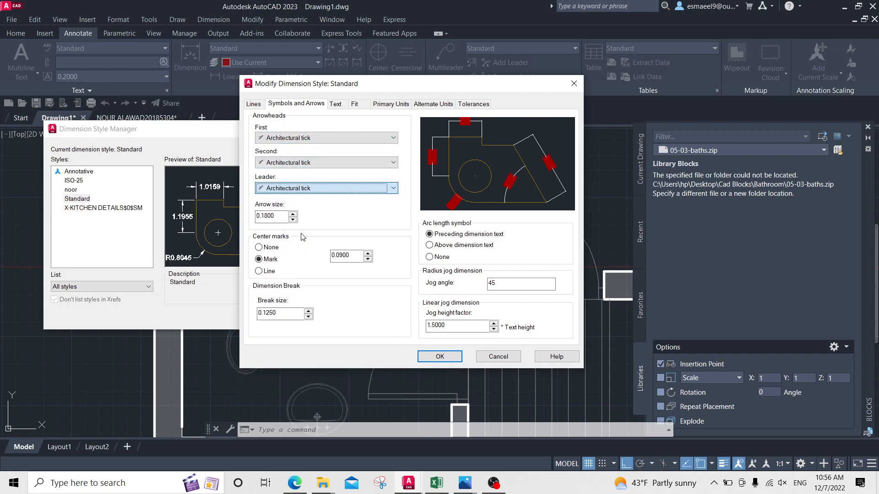
double_click(264, 216)
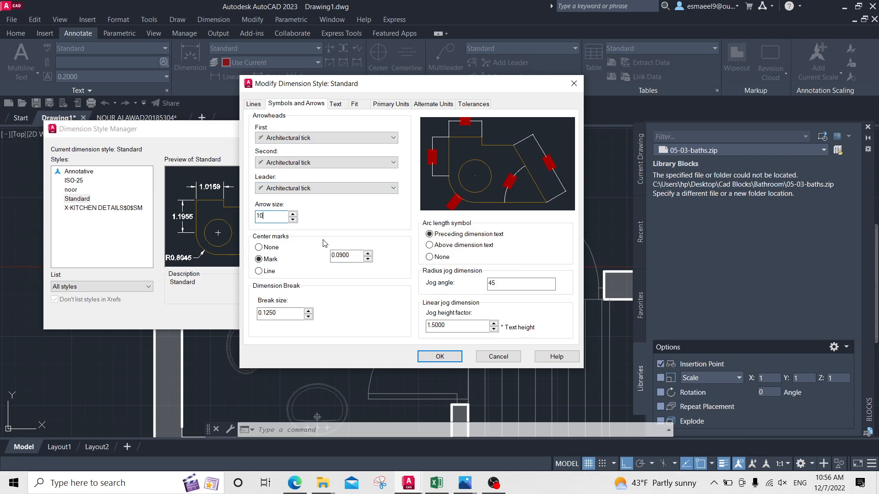
click(468, 248)
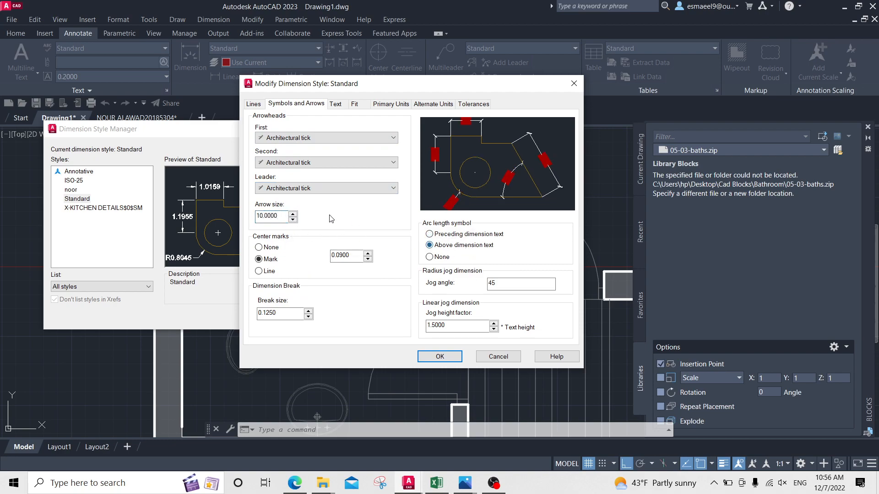
Set the color, linetype and lineweight of the style's dimension lines to ByLayer
click(254, 104)
click(360, 128)
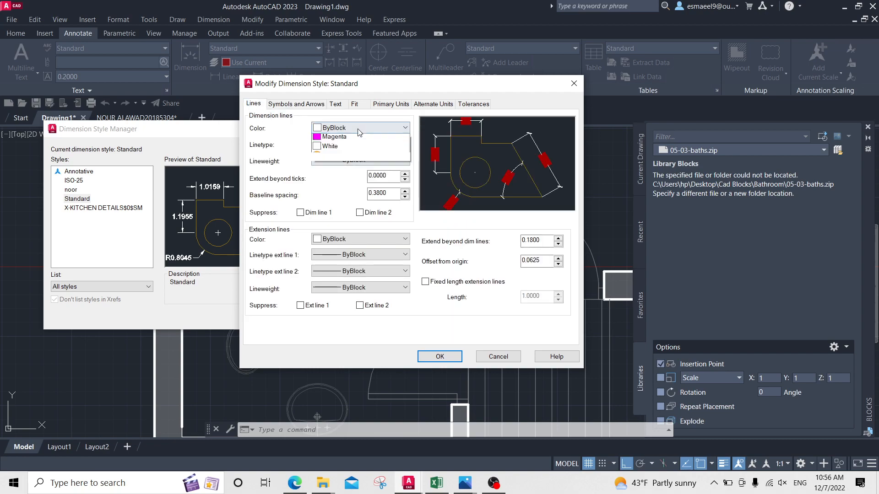
click(353, 144)
click(353, 144)
click(353, 154)
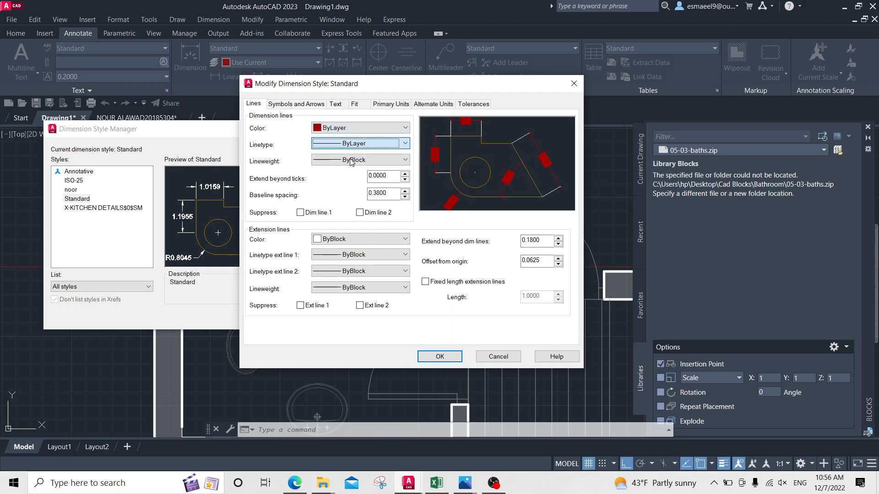
click(353, 161)
click(354, 172)
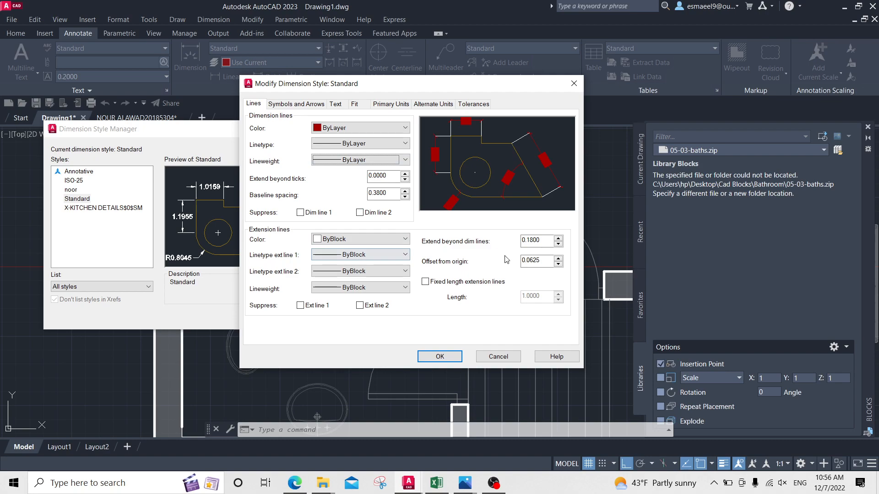
Enable fixed length extension lines with a length of 10 and apply the modified Standard dimension style
click(425, 283)
text(10)
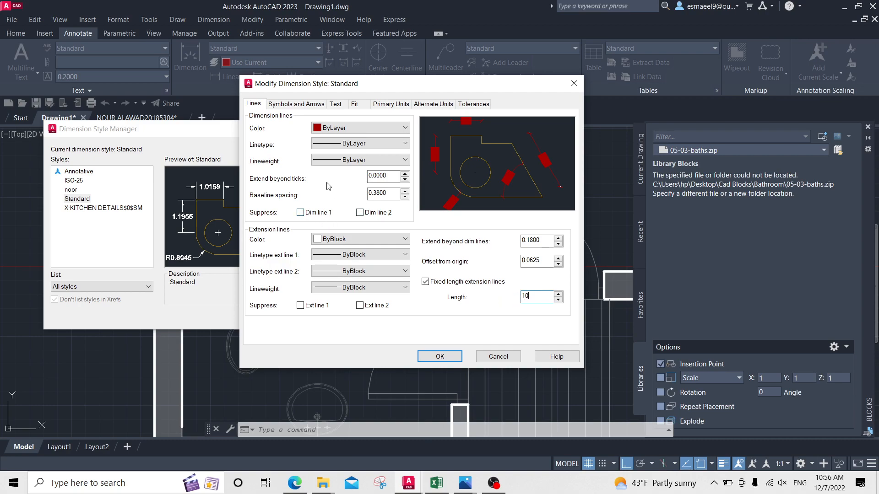
click(440, 361)
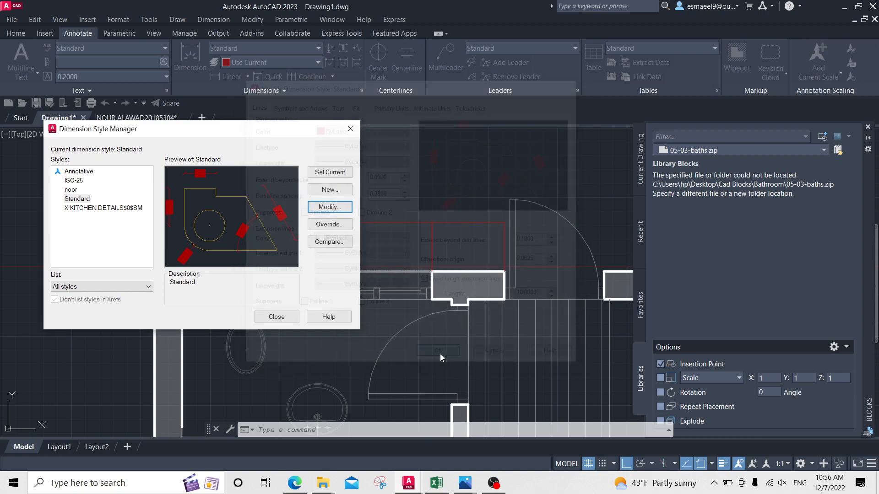
click(284, 316)
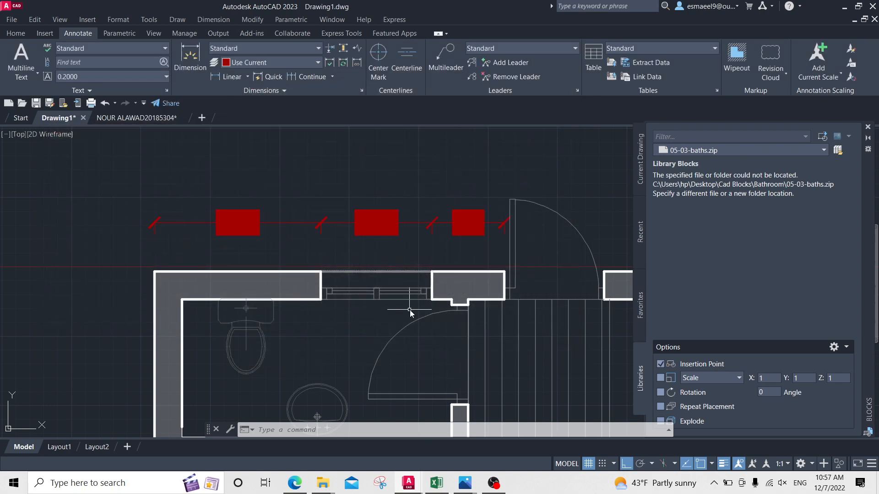
Examine the text of the first top-wall dimension up close by selecting it
scroll(229, 247, up, 2)
scroll(274, 252, up, 2)
middle_drag(342, 227, 271, 246)
key(Escape)
key(Escape)
click(239, 202)
click(197, 224)
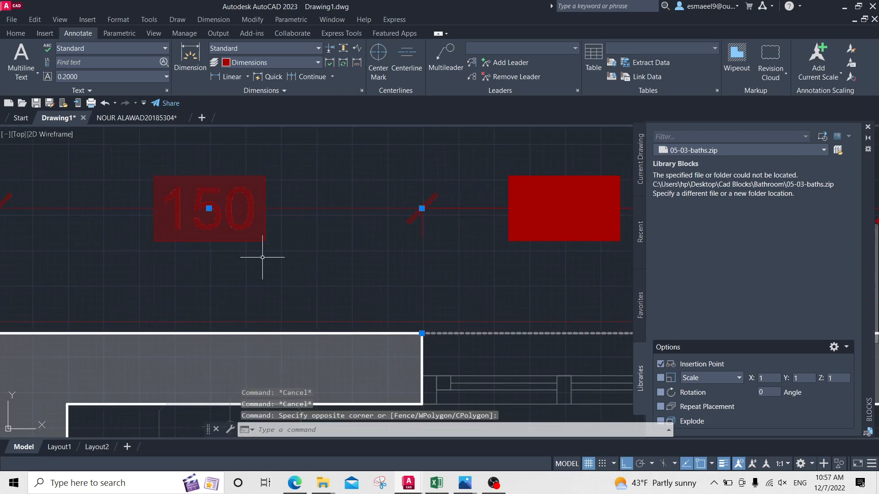
key(Escape)
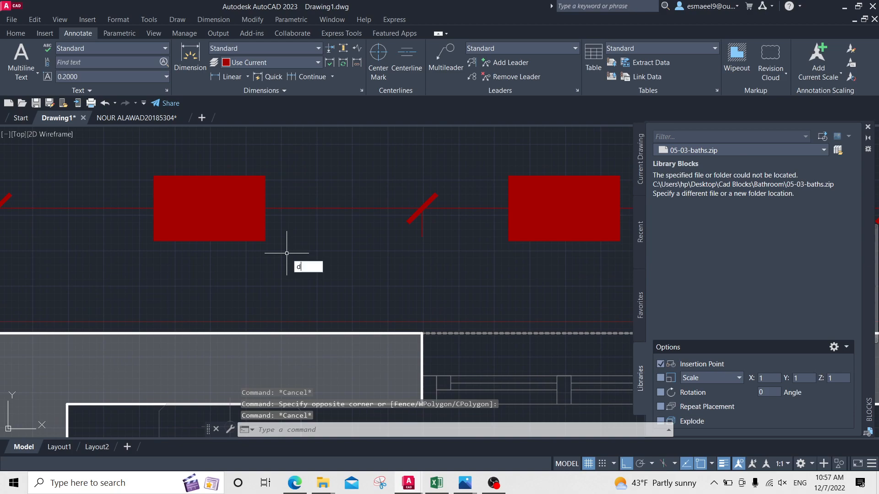
key(Return)
click(551, 220)
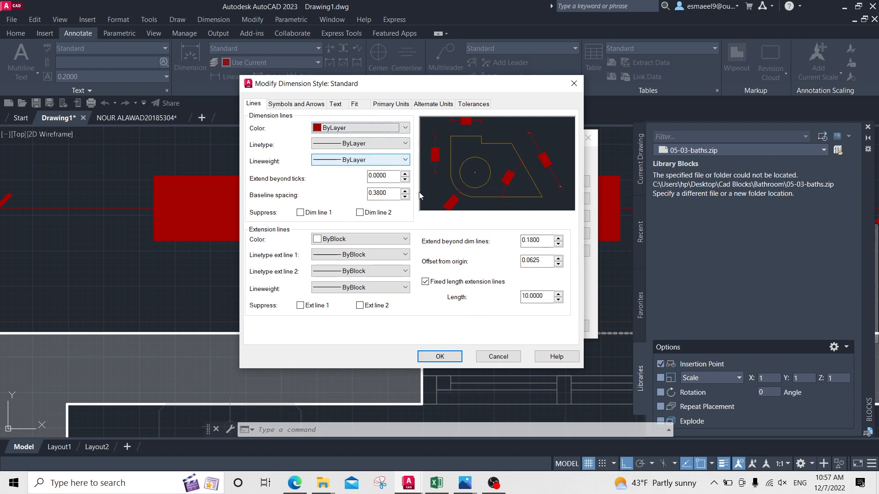
click(345, 104)
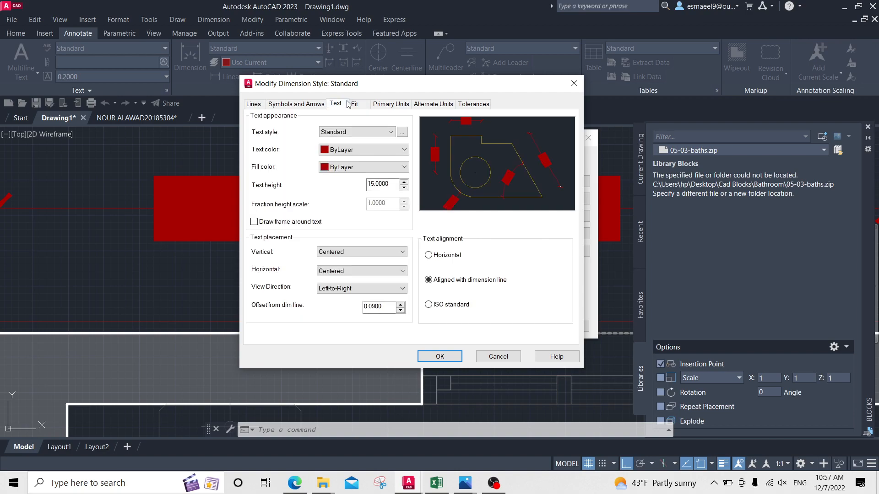
click(345, 167)
click(348, 175)
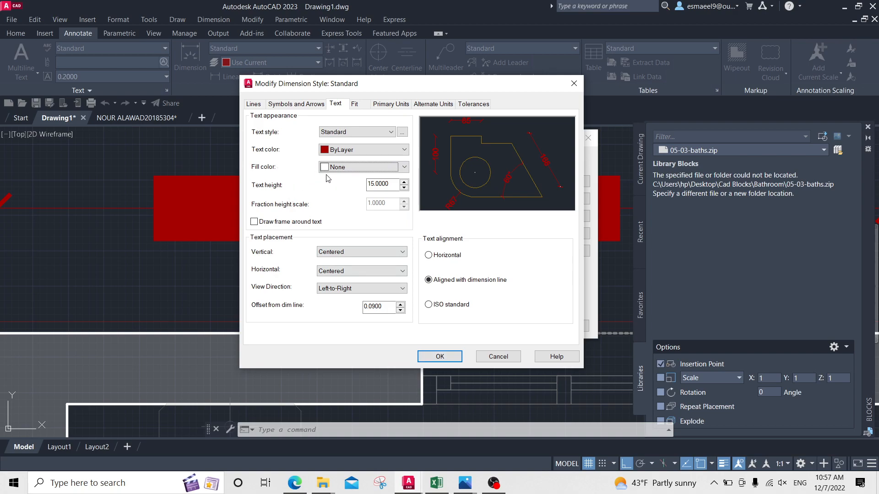
click(511, 360)
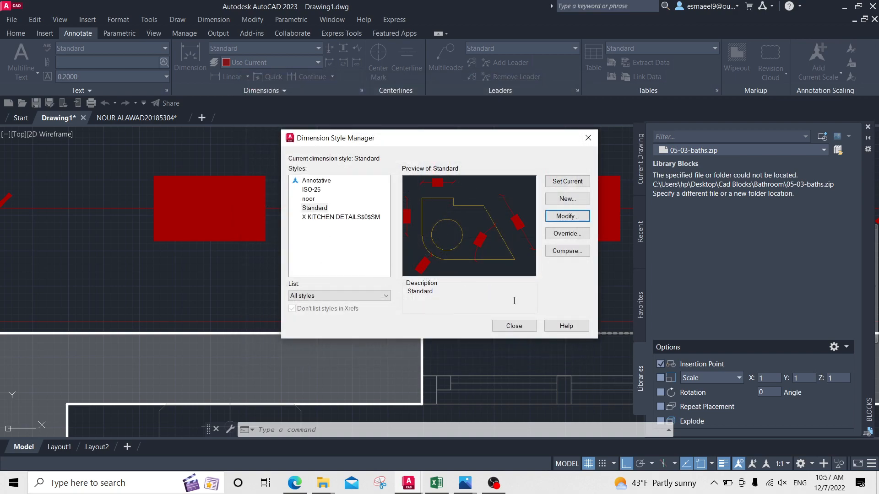
click(527, 326)
middle_drag(252, 232, 368, 229)
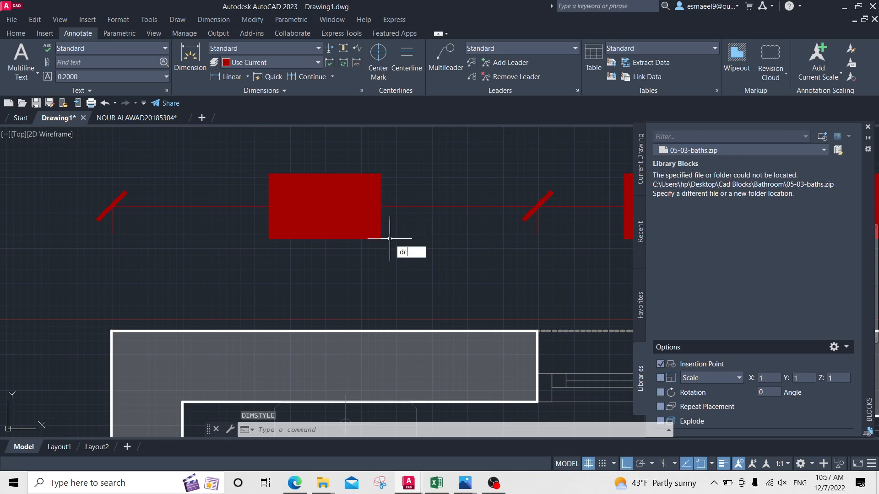
key(Escape)
key(Escape)
Modify the Standard dimension style so its text fill color is None, and apply the change
text(d)
key(Return)
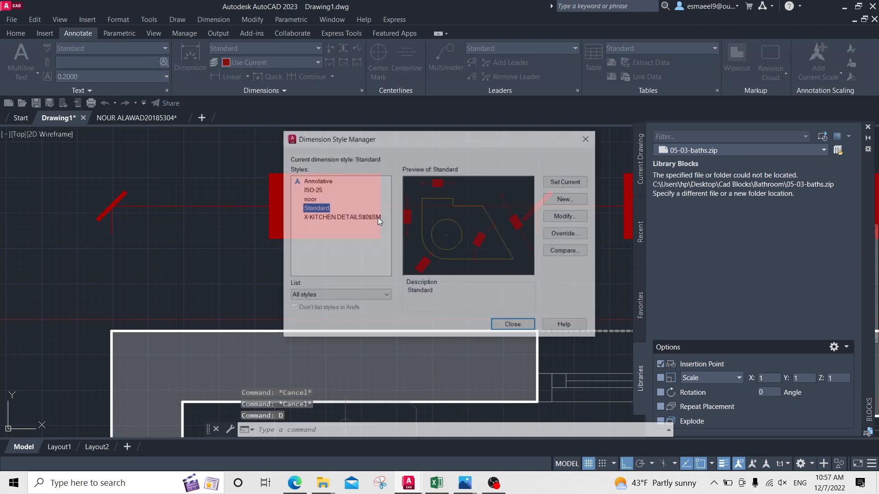
click(547, 217)
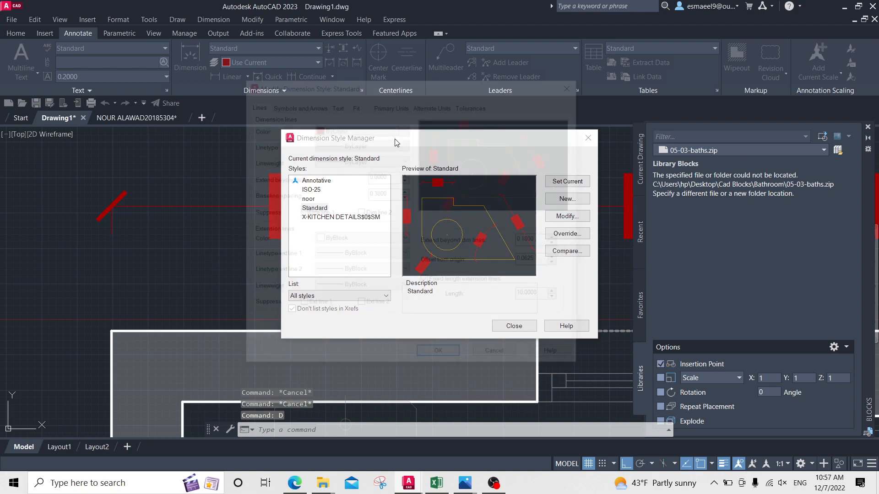
click(337, 105)
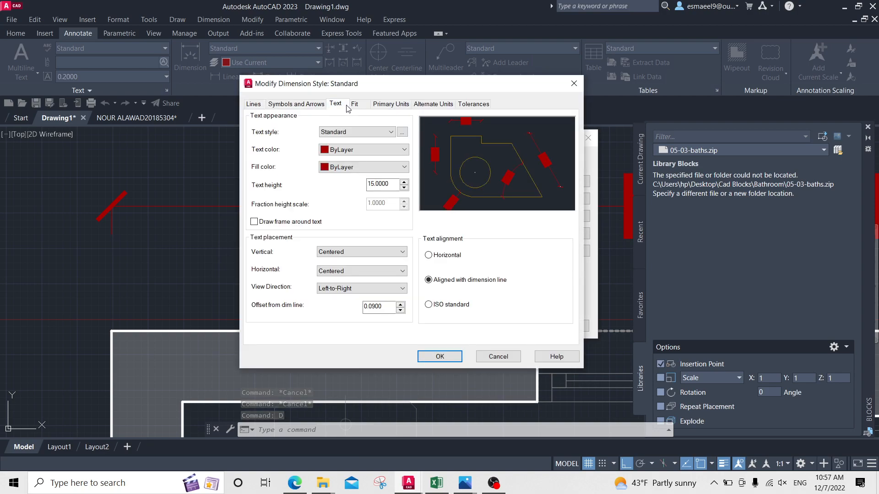
click(320, 105)
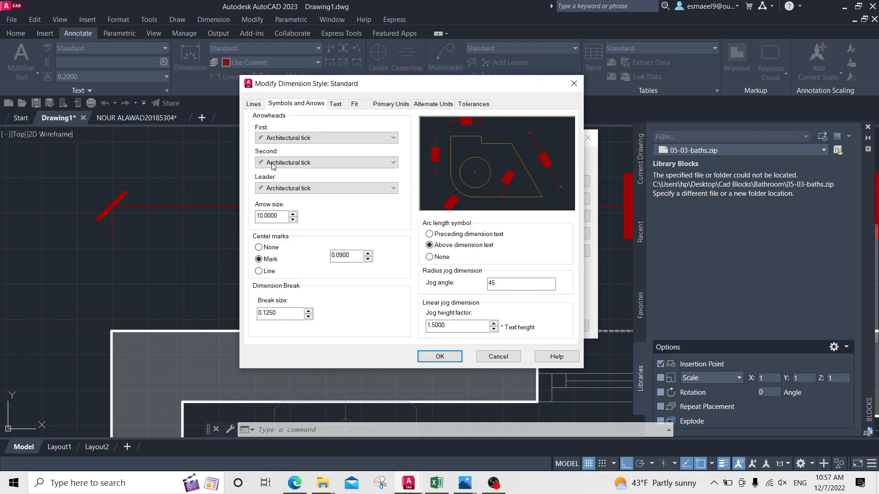
click(354, 103)
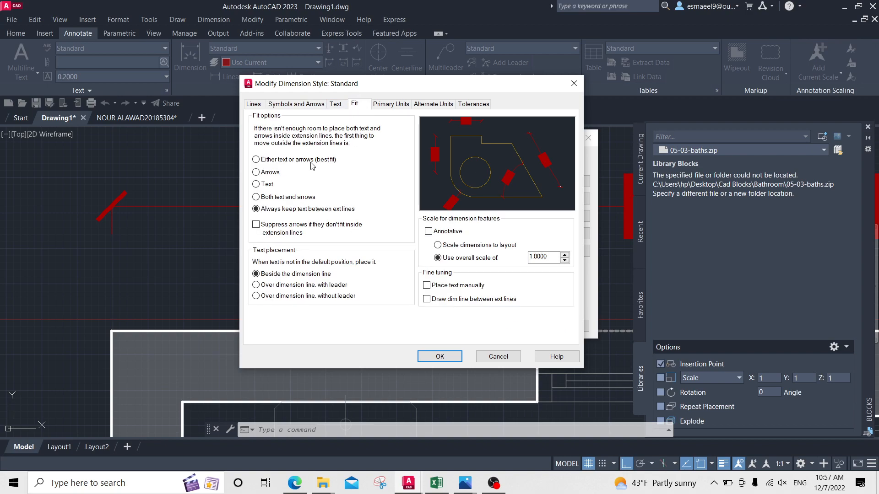
click(336, 104)
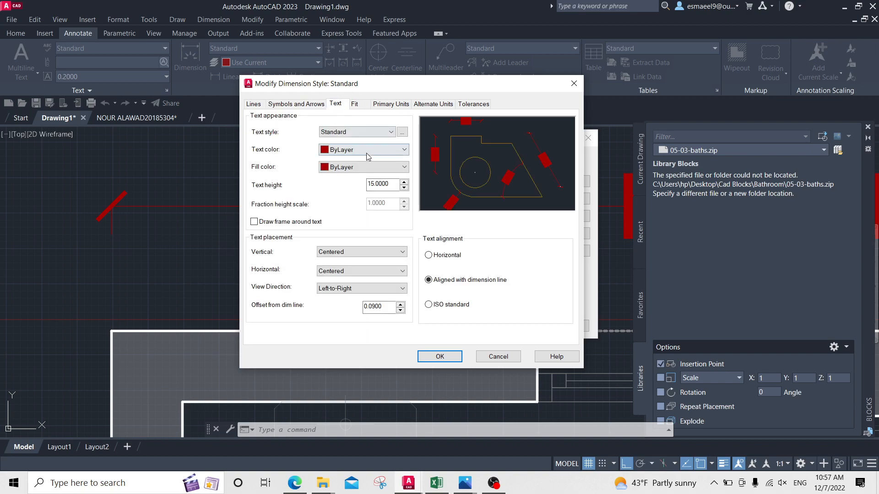
click(341, 167)
click(352, 182)
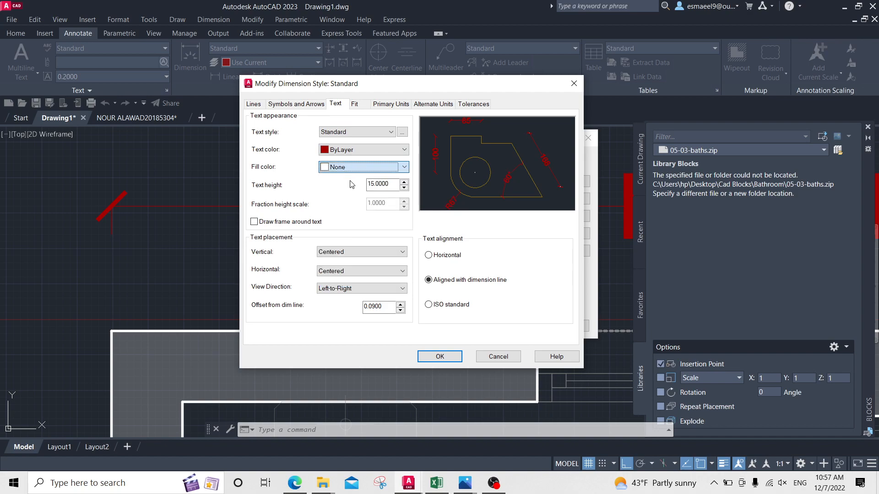
click(443, 356)
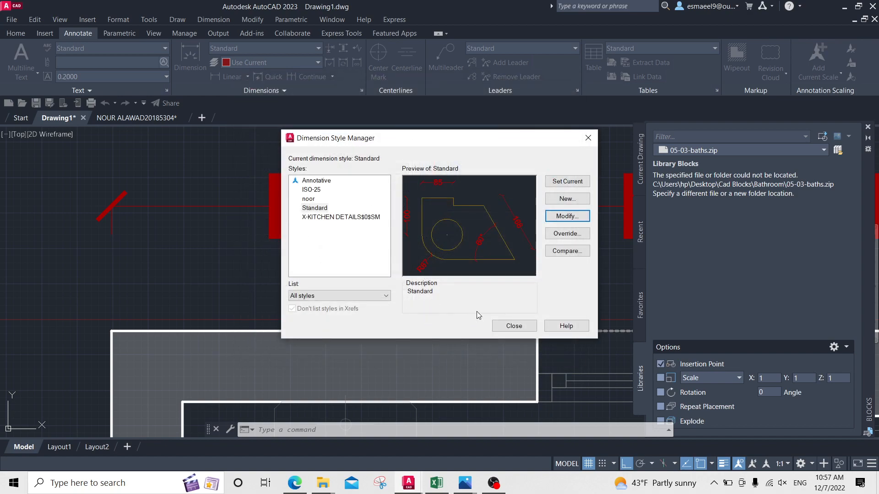
click(509, 328)
Continue the top-wall dimension chain across the entrance door opening to the wall's right outer corner
middle_drag(443, 261, 320, 241)
scroll(320, 240, down, 1)
scroll(363, 231, up, 1)
middle_drag(374, 231, 477, 233)
scroll(209, 230, down, 3)
middle_drag(360, 227, 317, 226)
scroll(391, 235, up, 2)
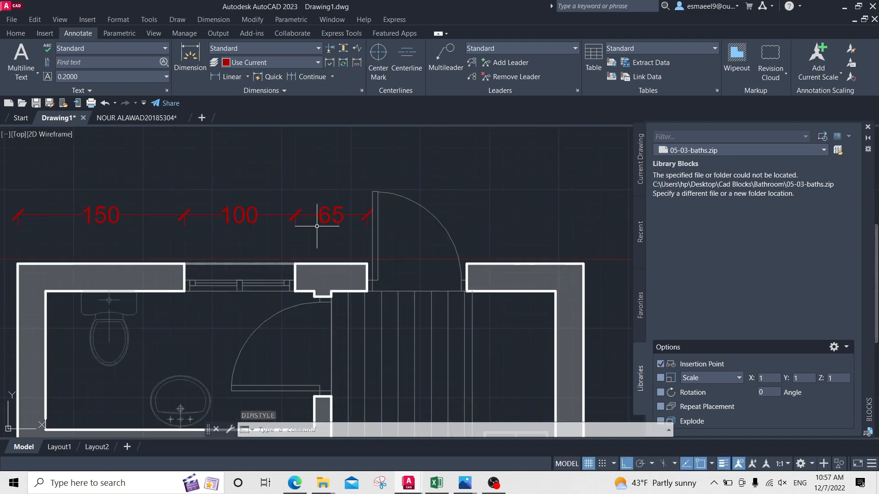
click(313, 81)
click(422, 260)
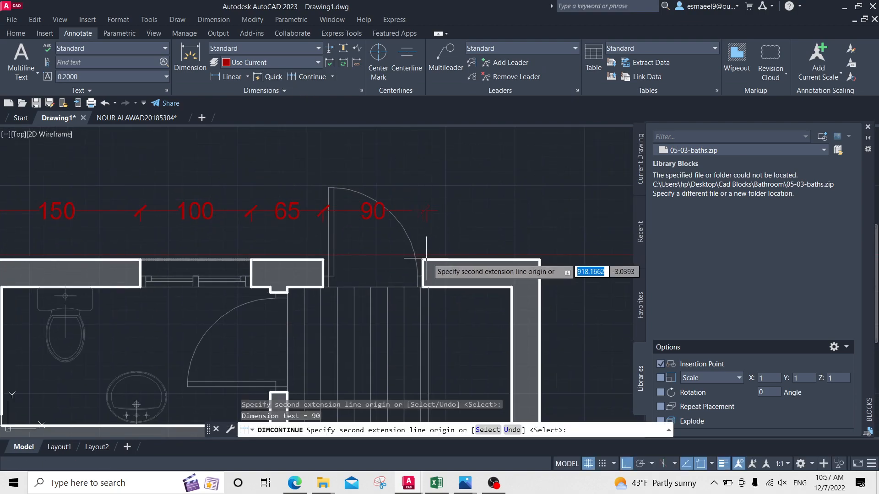
click(540, 260)
key(Escape)
key(Escape)
middle_drag(345, 153, 380, 185)
key(Escape)
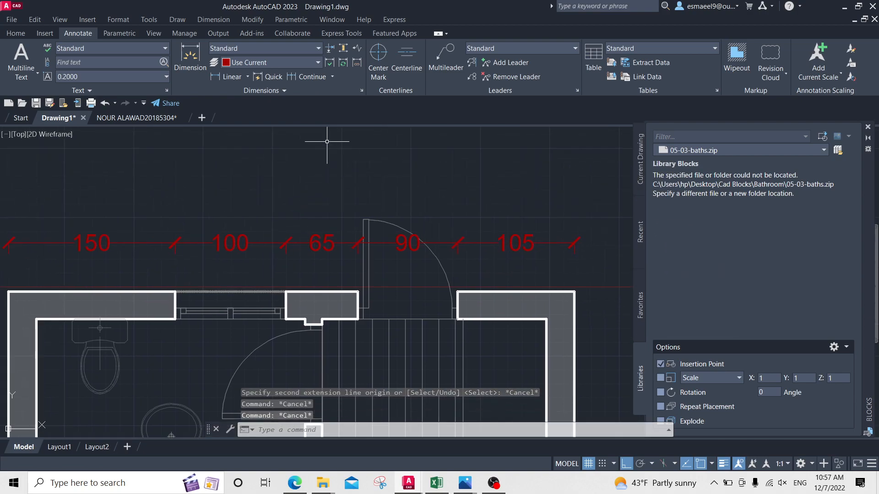
Add an overall dimension of the top wall between its outer corners, placed above the dimension chain
text(IM)
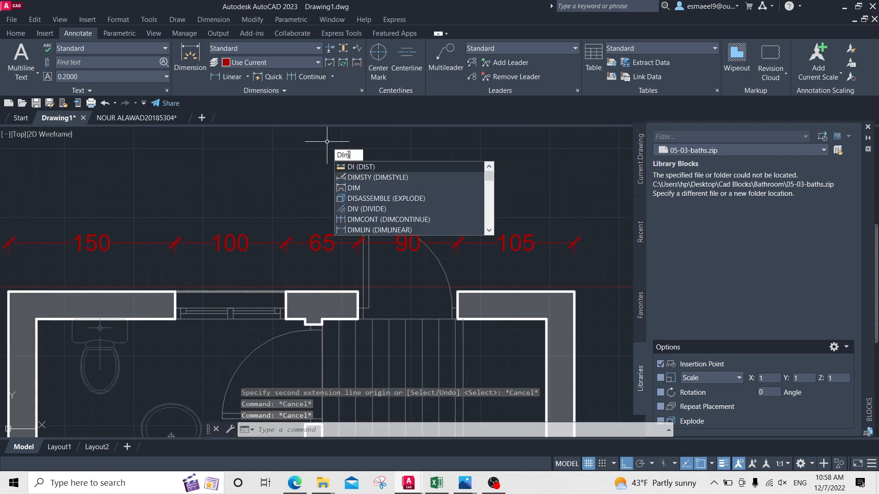
key(Return)
middle_drag(245, 177, 350, 172)
click(115, 284)
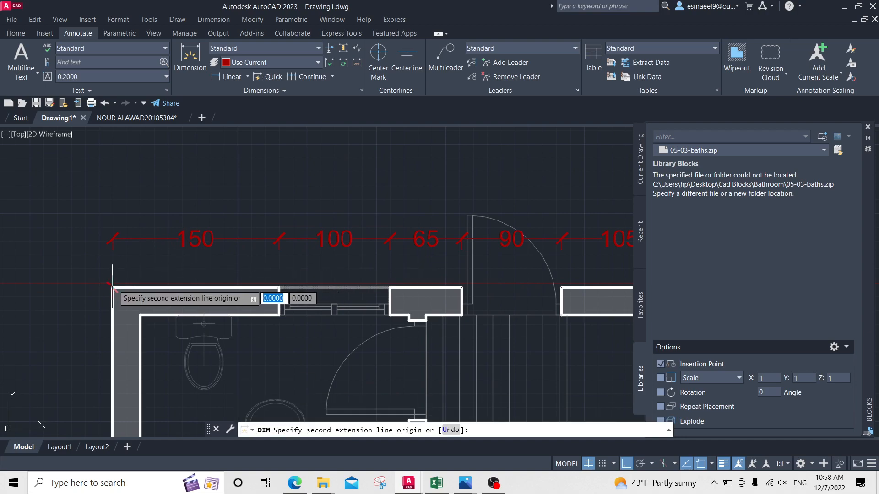
middle_drag(397, 237, 171, 200)
click(452, 253)
click(186, 169)
key(Escape)
key(Escape)
Dimension the right outer wall from its top corner down to the corner where the wall steps inward, placed outside the plan
middle_drag(487, 277, 414, 183)
scroll(387, 243, down, 5)
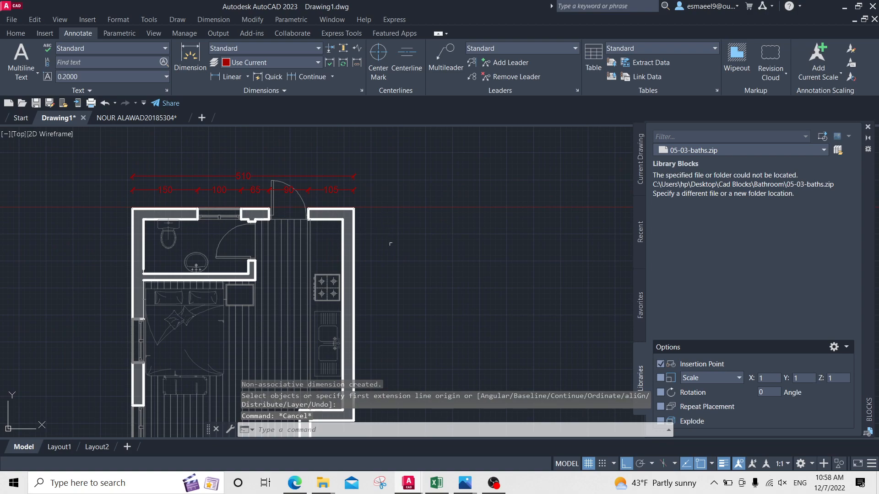
scroll(360, 258, up, 5)
text(dim)
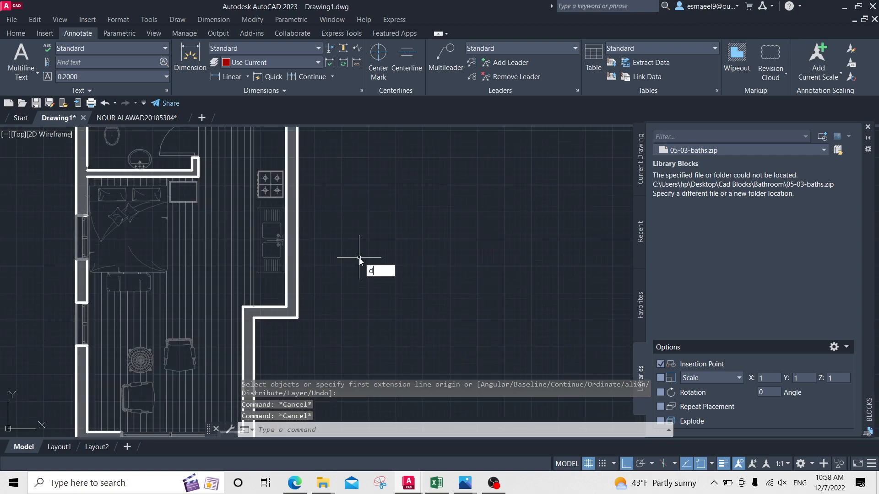
key(Return)
scroll(338, 243, down, 2)
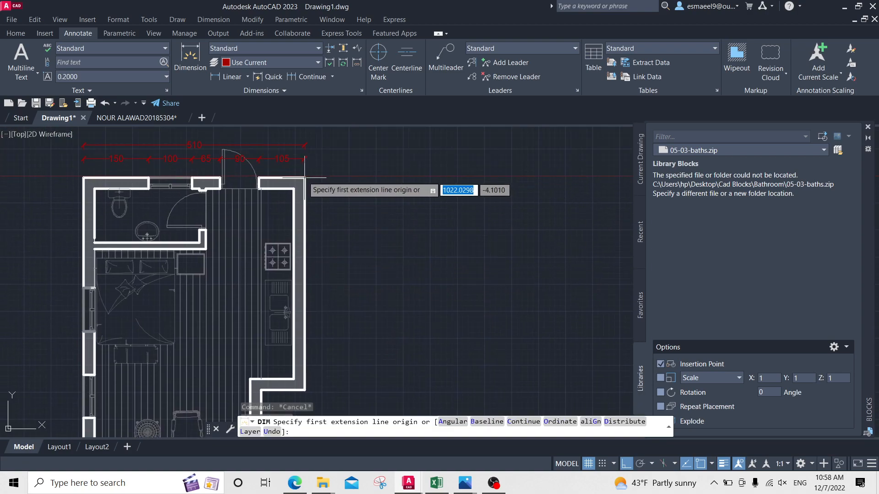
click(305, 178)
middle_drag(337, 295, 357, 170)
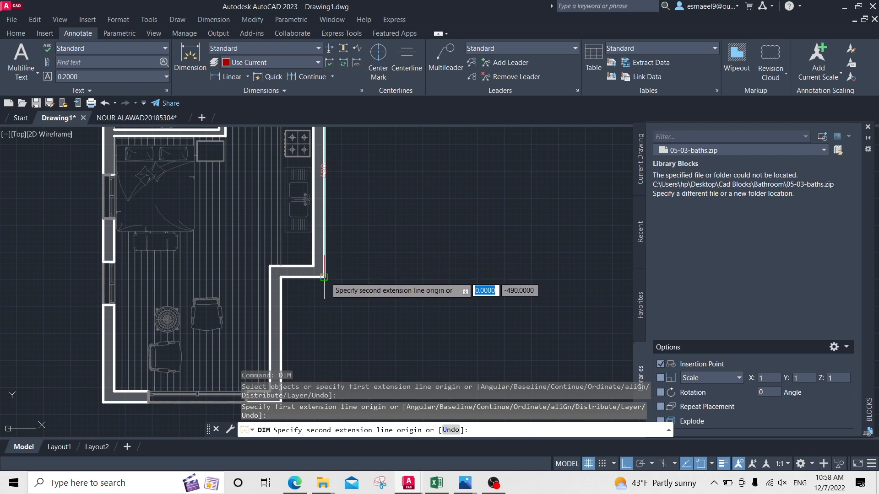
click(328, 277)
click(347, 248)
Continue the right-side dimension chain down to the bottom outer corner of the plan
click(326, 78)
middle_drag(299, 398, 329, 266)
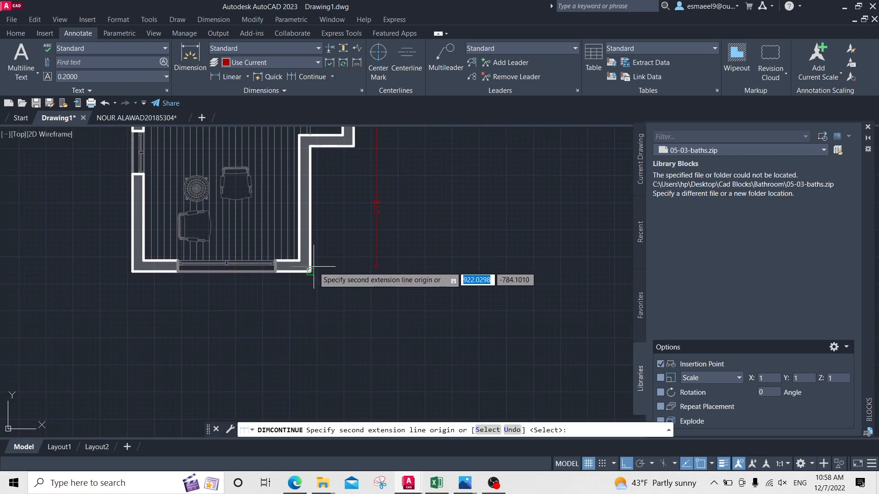
key(Escape)
Add an overall dimension of the plan's right side between its top and bottom corners, placed outside the dimension chain
text(dim)
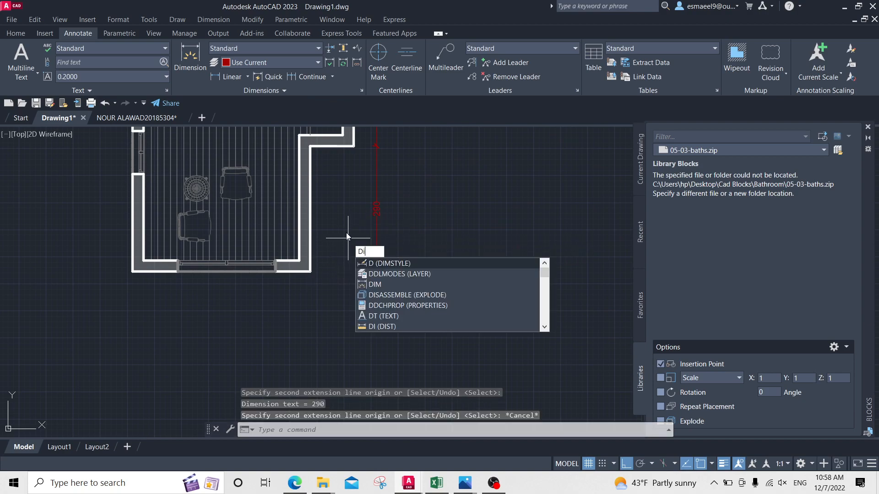
key(Return)
click(311, 272)
middle_drag(332, 221, 282, 250)
click(335, 175)
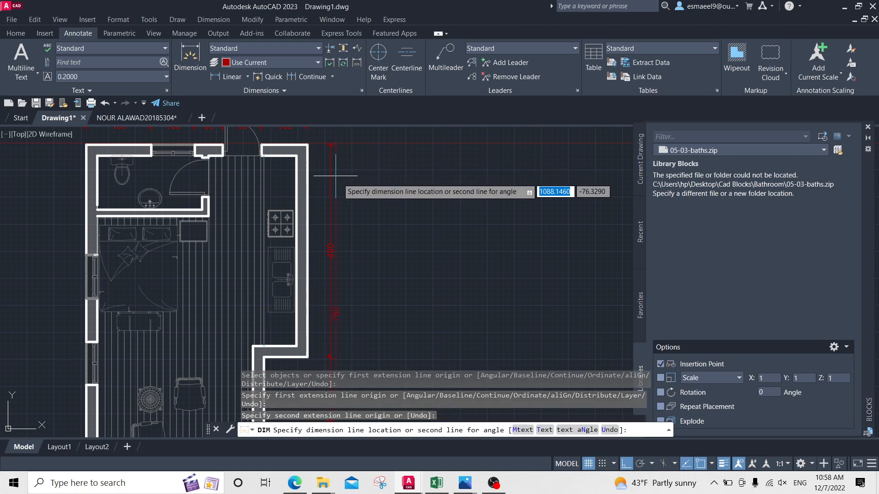
click(348, 219)
key(Escape)
Dimension the bottom wall from its right outer corner to the near edge of the window, placed below the wall
middle_drag(349, 219, 403, 183)
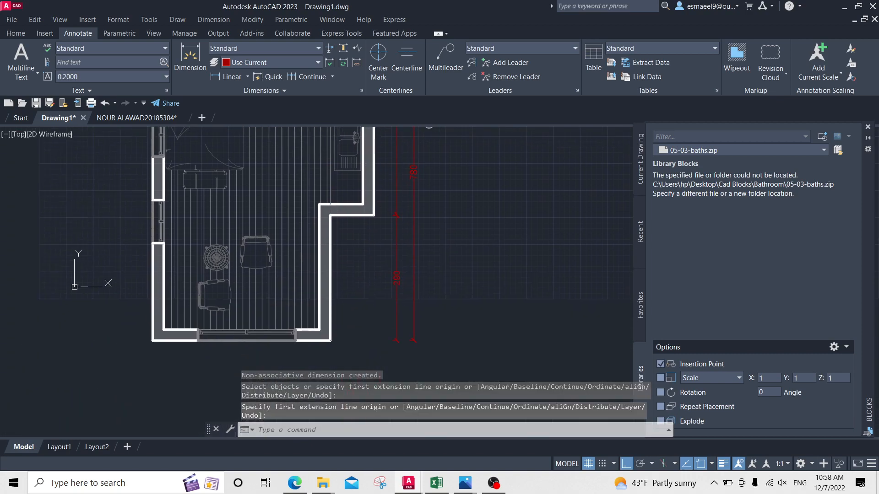
scroll(513, 171, up, 3)
key(Escape)
text(d)
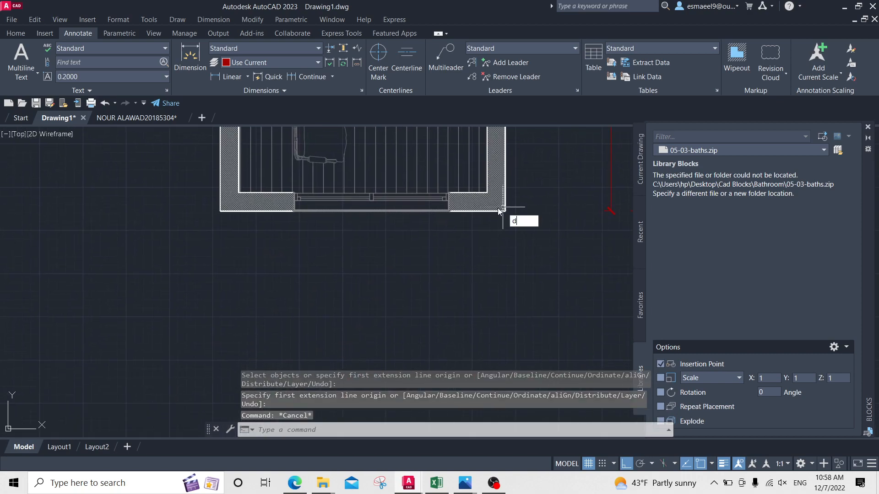
text(im)
key(Return)
key(Return)
click(505, 211)
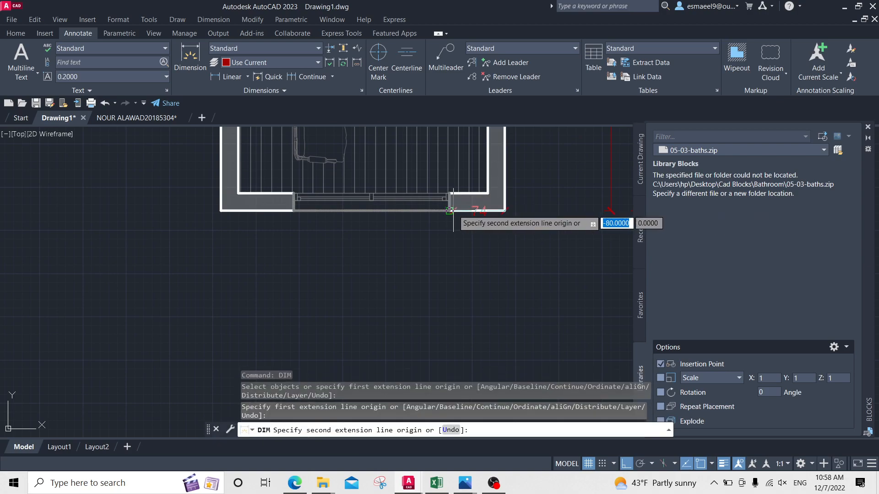
click(450, 211)
click(450, 237)
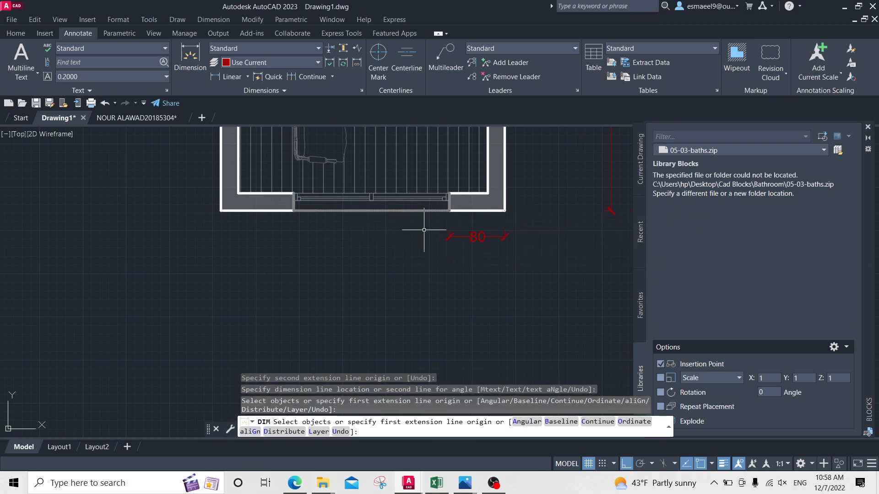
Continue the bottom-wall dimension chain across the window opening to the wall's left outer corner
key(Return)
click(310, 77)
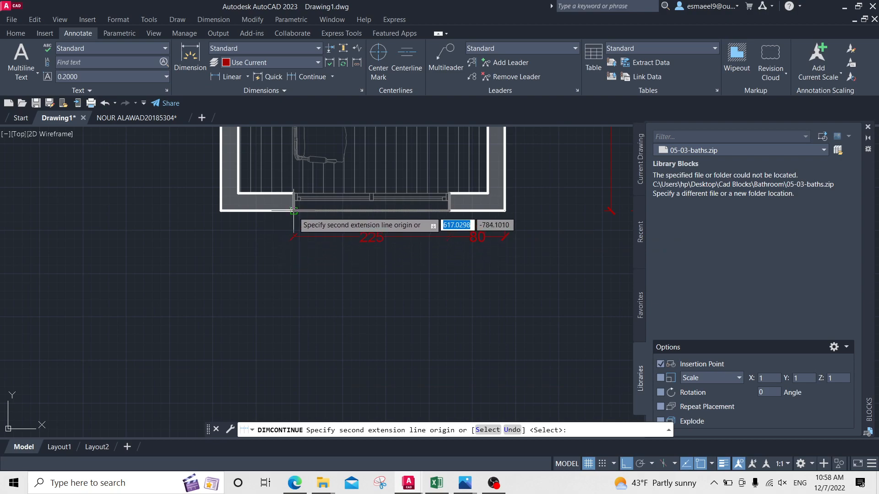
click(293, 211)
click(221, 212)
key(Escape)
Add an overall dimension of the bottom wall between its outer corners, placed below the dimension chain
middle_drag(311, 230, 330, 256)
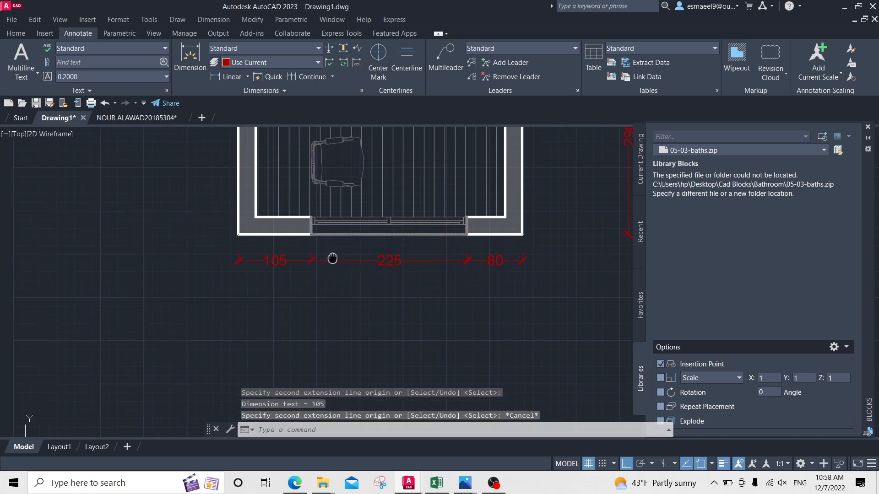
text(dim)
key(Return)
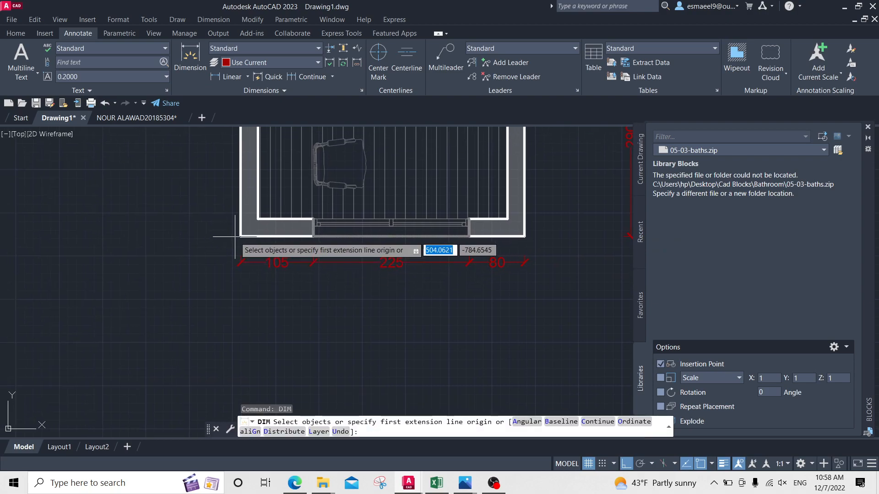
click(240, 236)
click(523, 236)
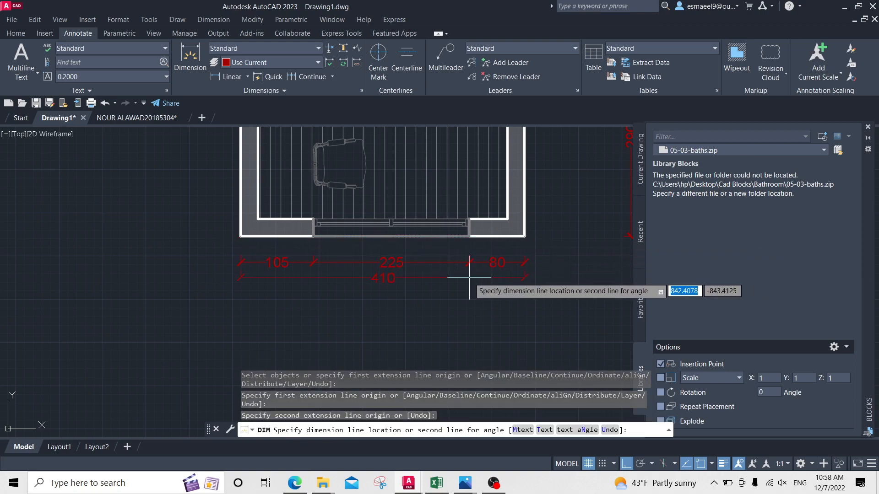
click(465, 279)
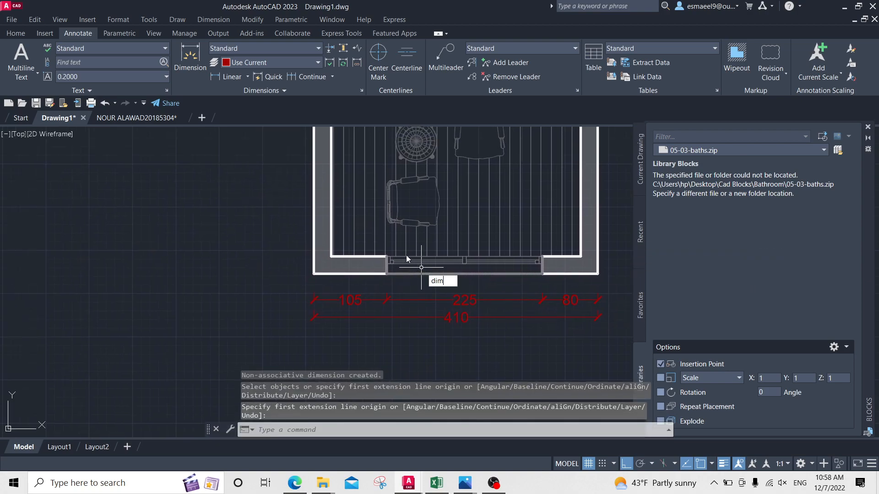
Dimension the left wall from its bottom outer corner up to the lower window's edge, placed outside the plan
text(m)
key(Return)
click(313, 274)
middle_drag(303, 170, 294, 332)
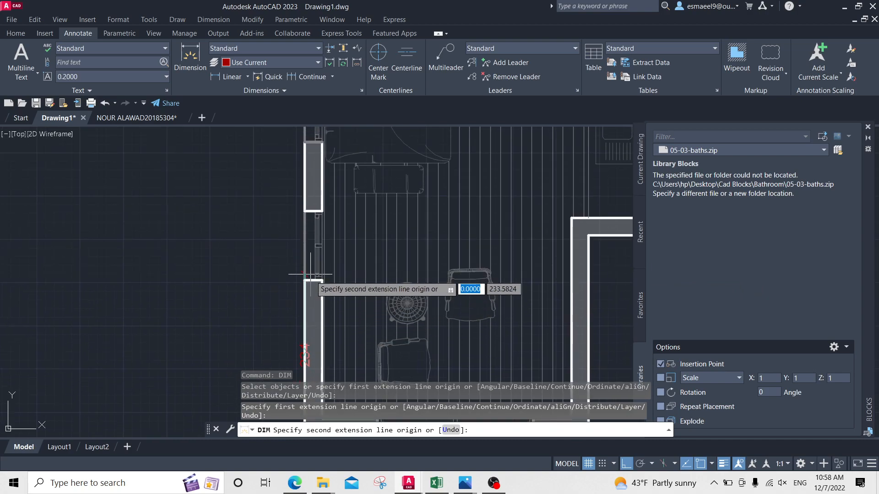
click(306, 279)
click(282, 293)
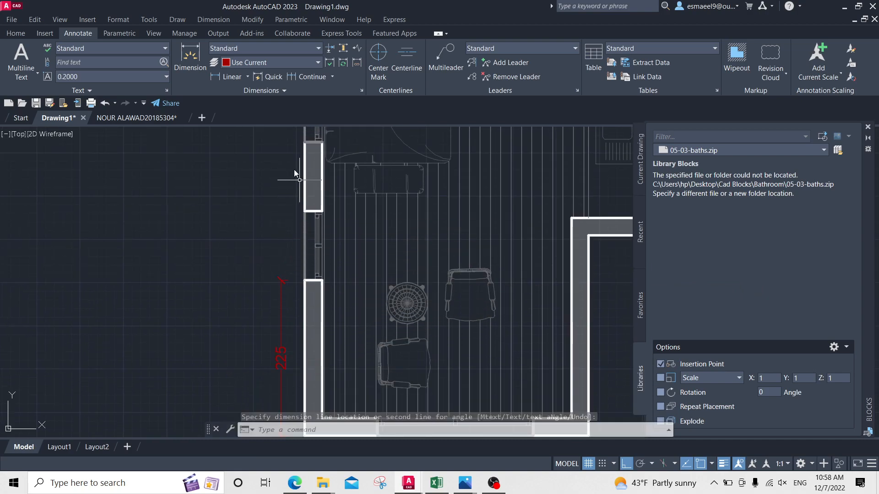
Continue the left-wall dimension chain across both windows and the wall piece between them up to the top outer corner
click(310, 76)
click(305, 210)
mouse_move(305, 210)
middle_down()
mouse_move(294, 215)
mouse_move(271, 315)
middle_up()
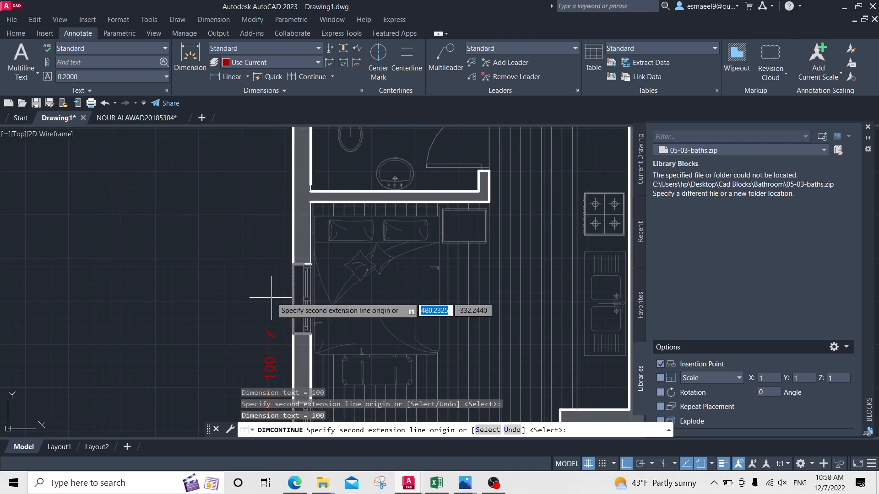
middle_drag(291, 252, 265, 244)
click(301, 221)
key(Escape)
Add an overall dimension of the left wall between its top and bottom outer corners, placed outside the dimension chain
text(d)
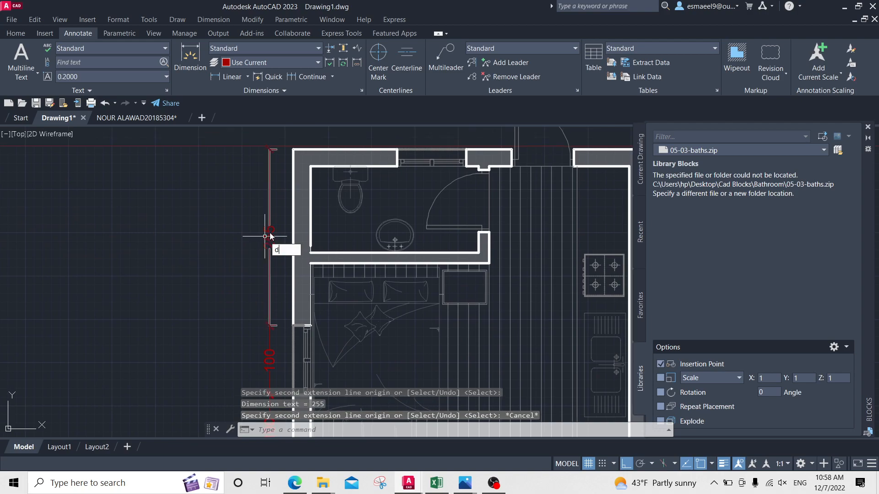
text(im)
key(Return)
click(293, 149)
scroll(283, 234, down, 4)
scroll(292, 307, up, 2)
scroll(288, 270, up, 2)
click(265, 308)
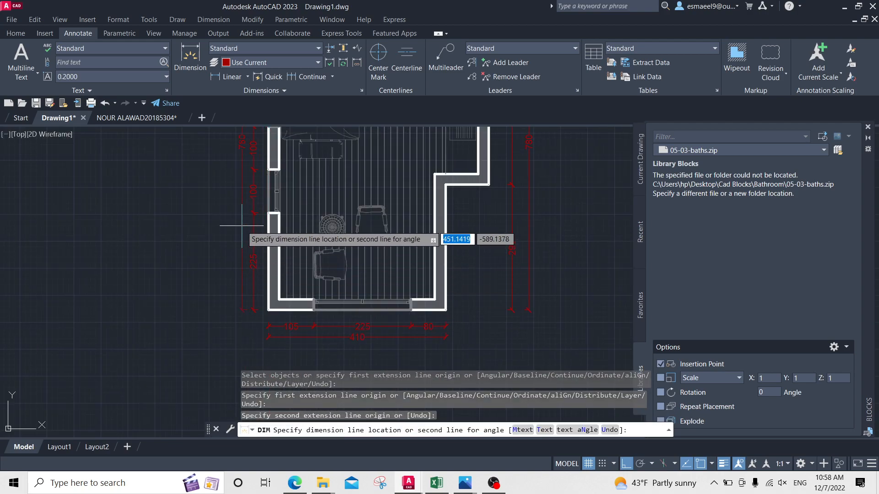
click(239, 220)
Move the top wall's dimension chain and overall dimension together slightly upward, clear of the entrance door swing
scroll(239, 220, down, 3)
middle_drag(395, 252, 462, 298)
scroll(463, 186, up, 4)
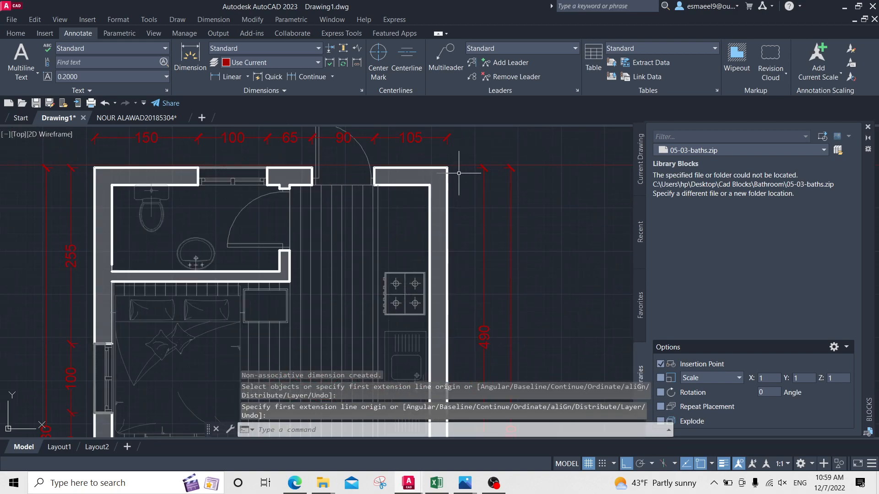
middle_drag(459, 173, 456, 255)
key(Escape)
click(424, 220)
click(387, 181)
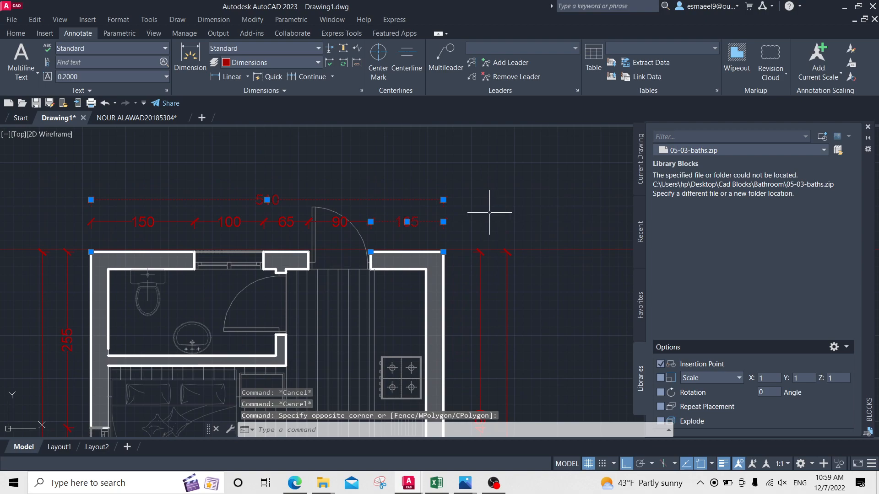
click(50, 191)
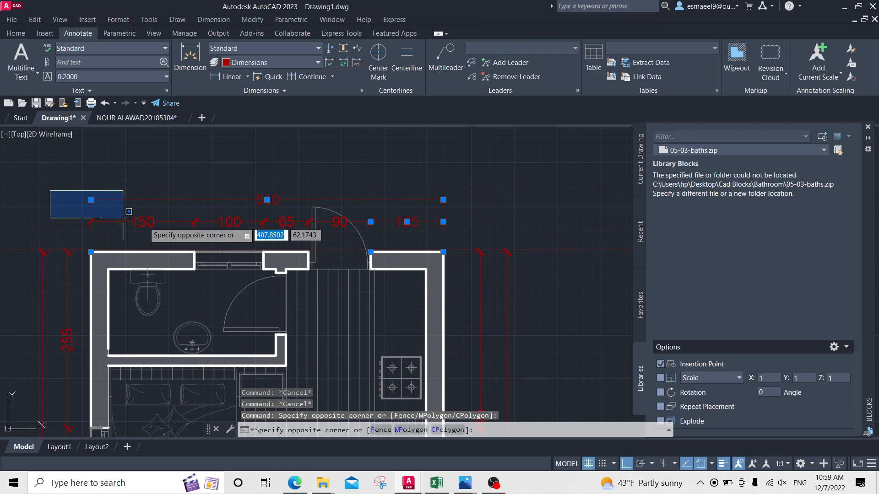
click(518, 242)
click(325, 218)
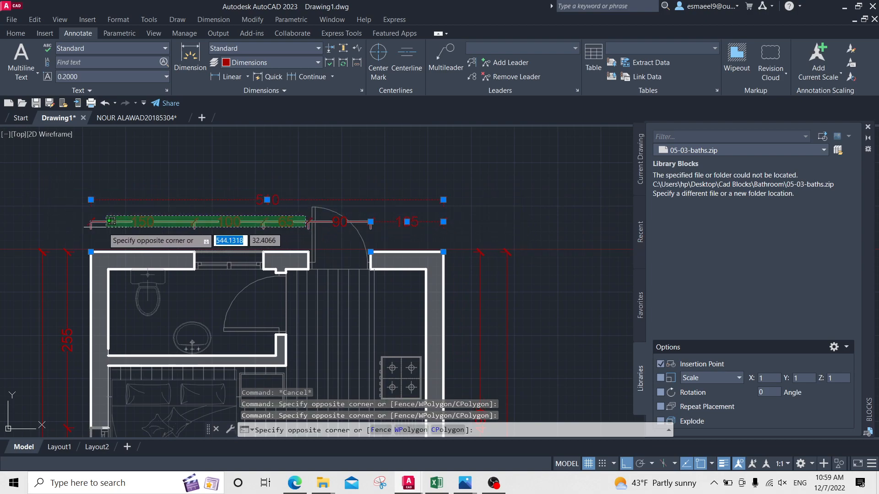
click(111, 228)
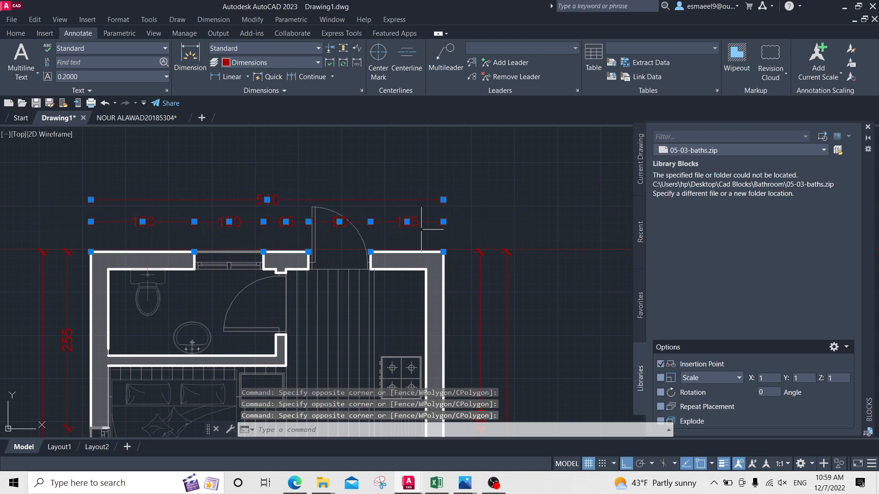
text(m)
key(Return)
click(514, 218)
click(510, 202)
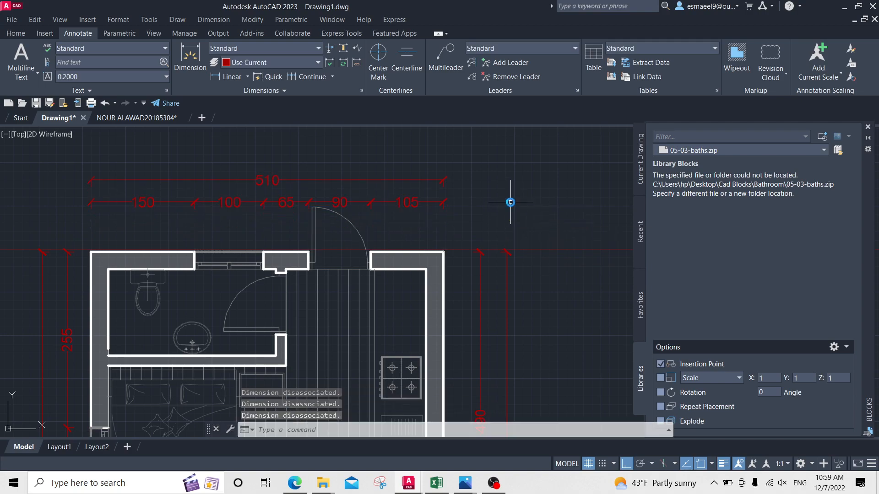
key(Escape)
scroll(510, 202, down, 5)
mouse_move(527, 248)
middle_down()
mouse_move(500, 233)
mouse_move(526, 252)
mouse_move(500, 287)
middle_up()
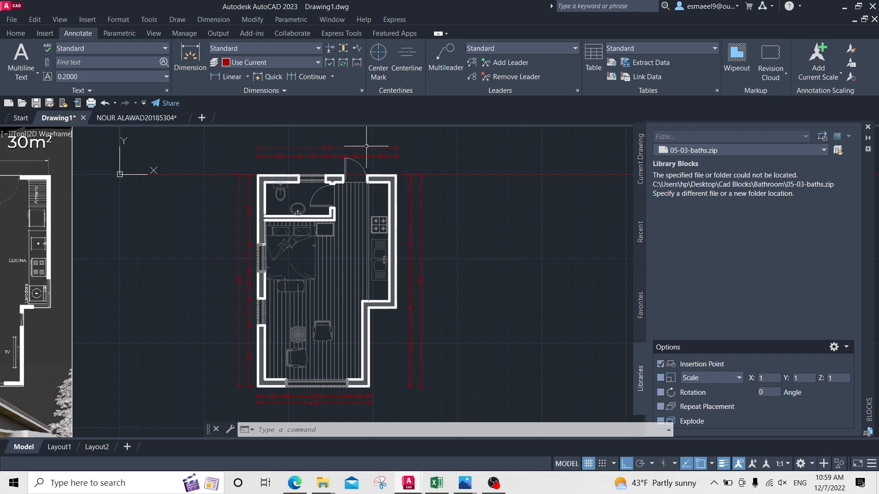
middle_drag(371, 235, 397, 192)
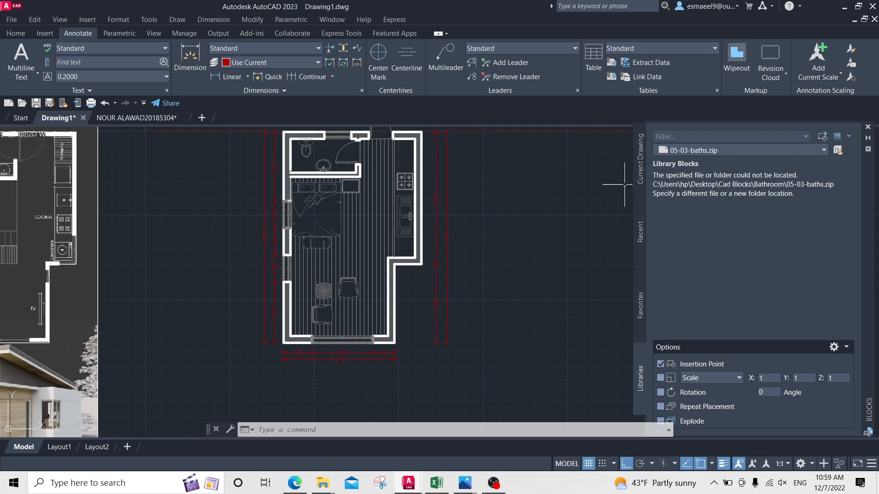
mouse_move(492, 185)
middle_down()
mouse_move(509, 196)
mouse_move(523, 235)
middle_up()
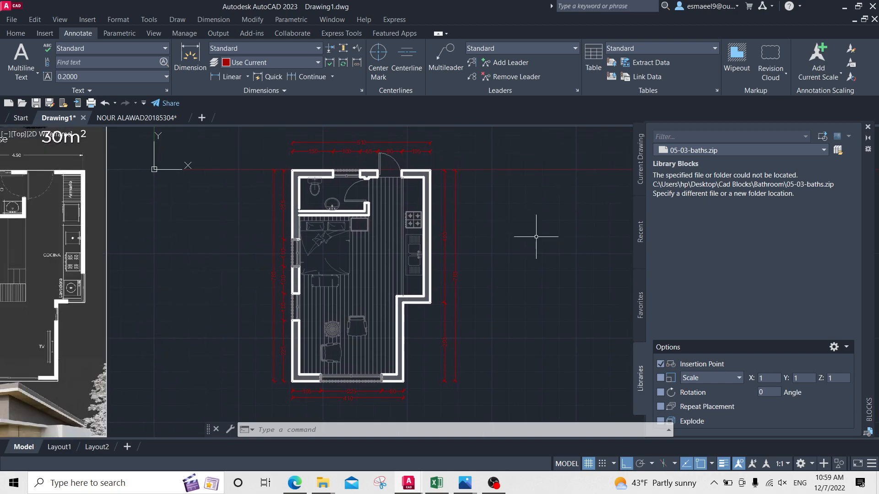
Start plotting the model and load the <Previous plot> page setup
key(ctrl+p)
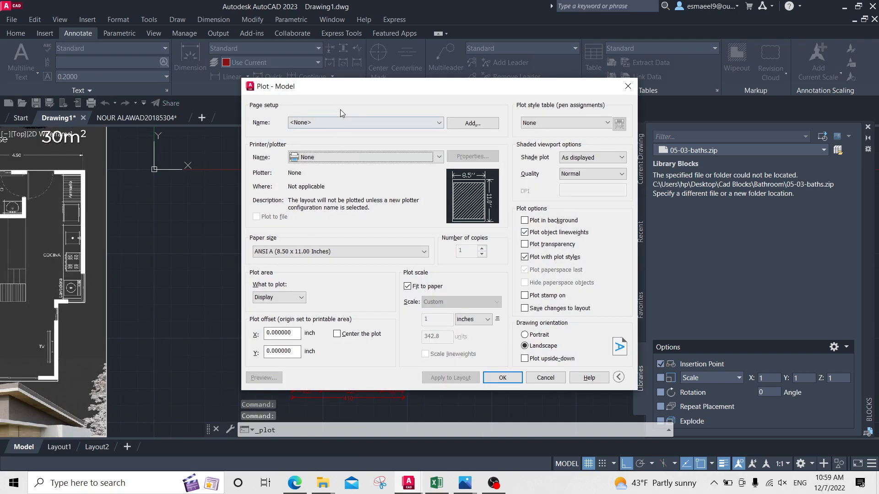
click(329, 122)
click(316, 137)
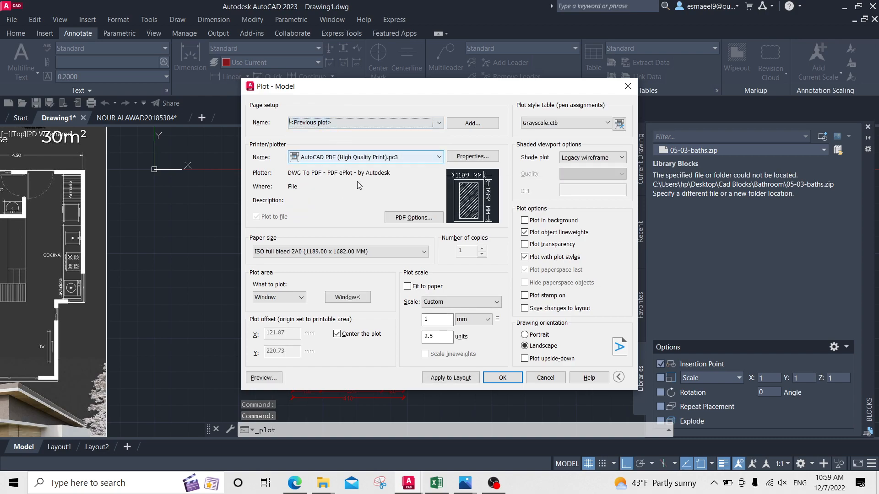
Define the plot area as a window enclosing the dimensioned floor plan, leaving out the reference image
click(347, 297)
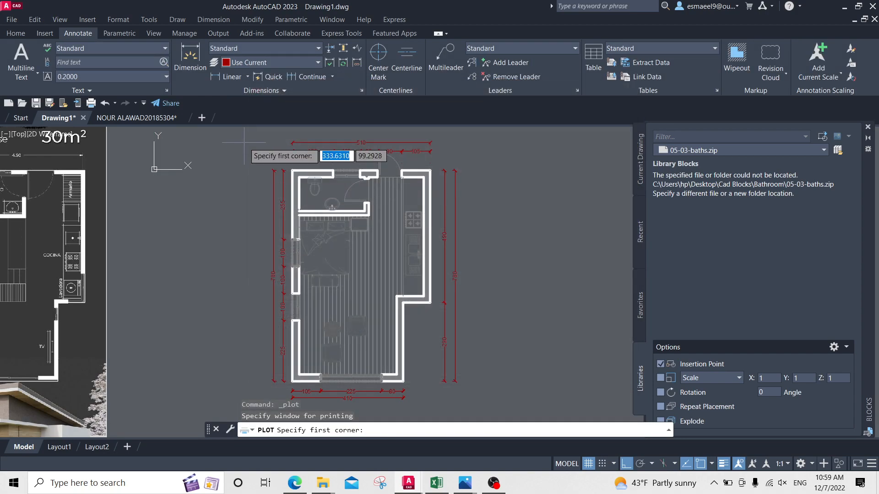
scroll(275, 172, down, 2)
click(256, 132)
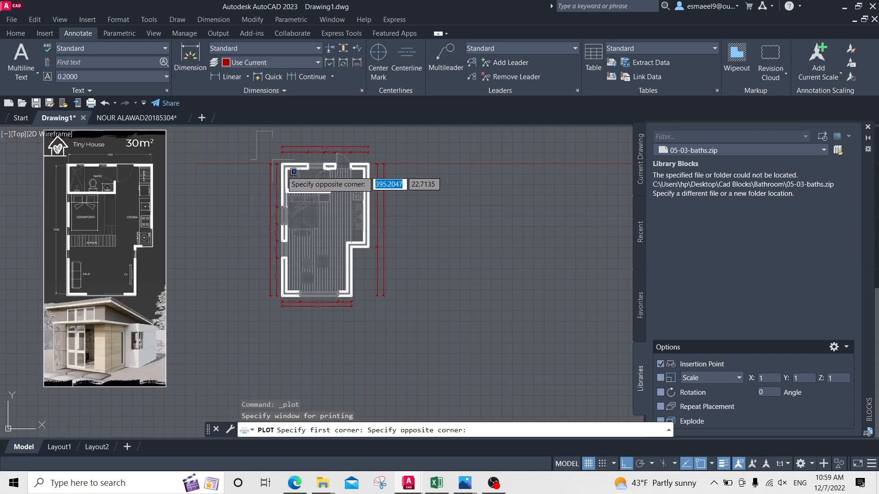
click(397, 321)
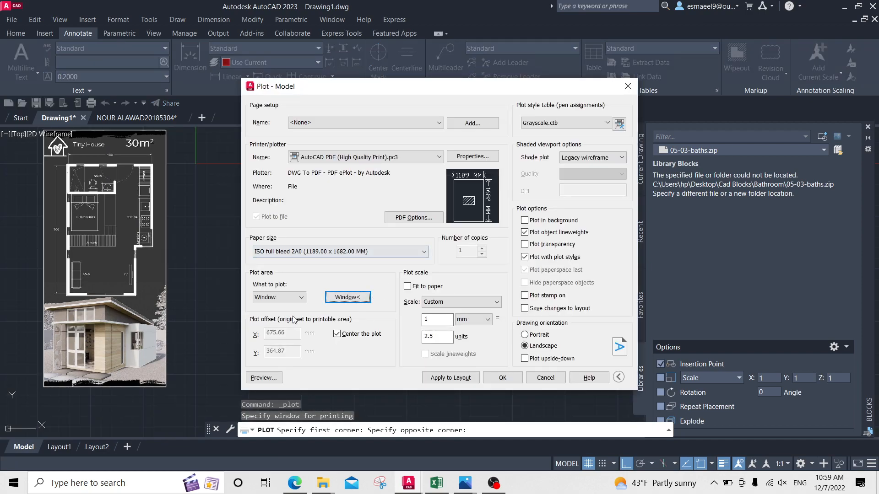
Scale the plot to fit the paper and preview it with the Grayscale.ctb plot style
click(407, 286)
click(264, 377)
scroll(427, 236, up, 2)
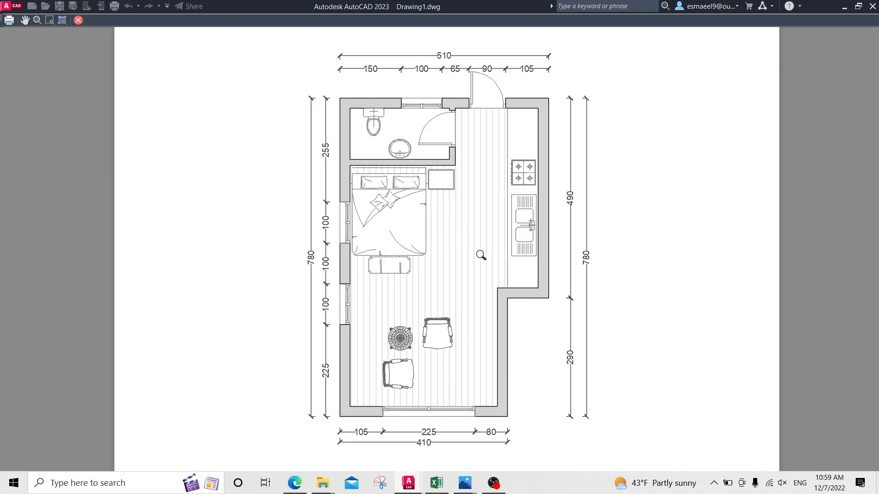
key(Escape)
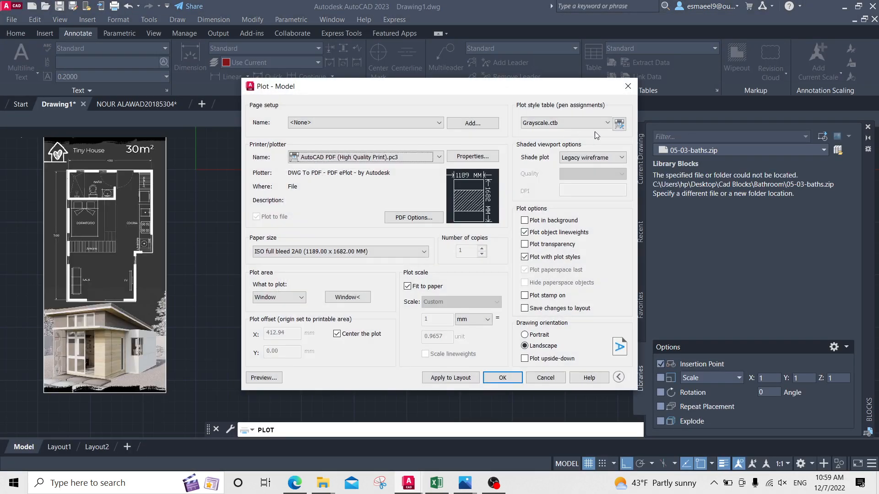
Set the plot style table to None, preview the plot, and leave plotting
click(567, 122)
click(542, 130)
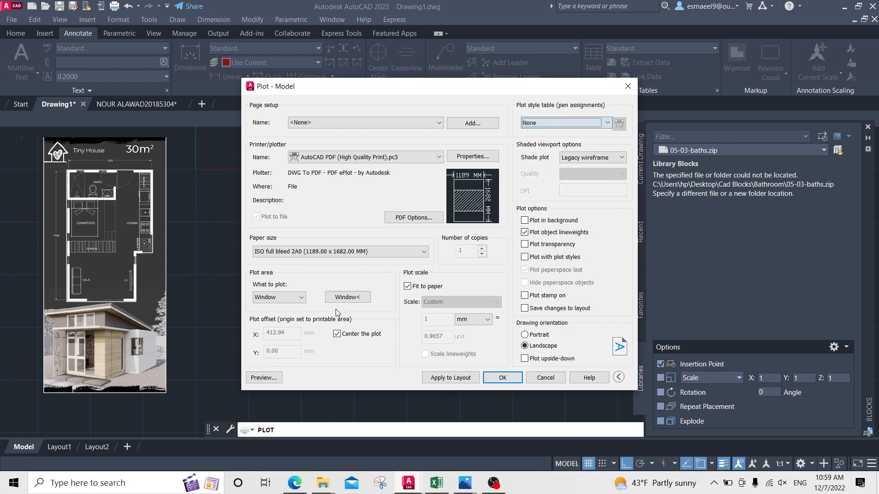
click(264, 378)
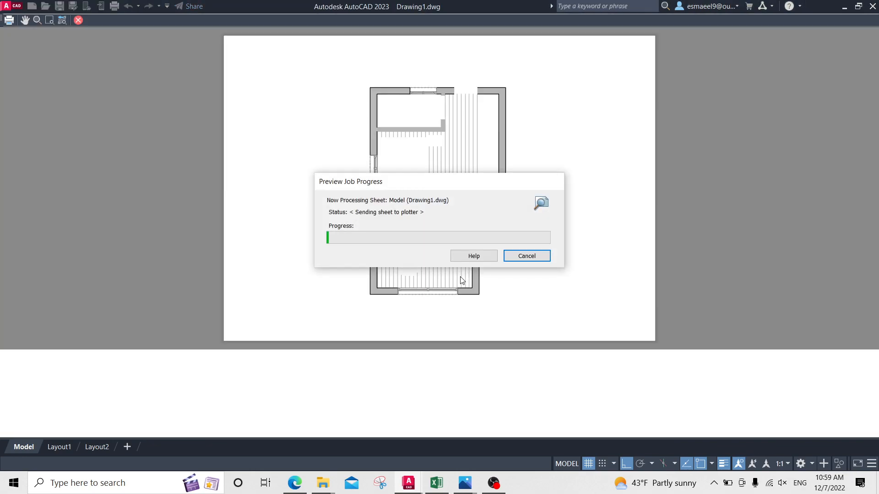
scroll(448, 250, up, 2)
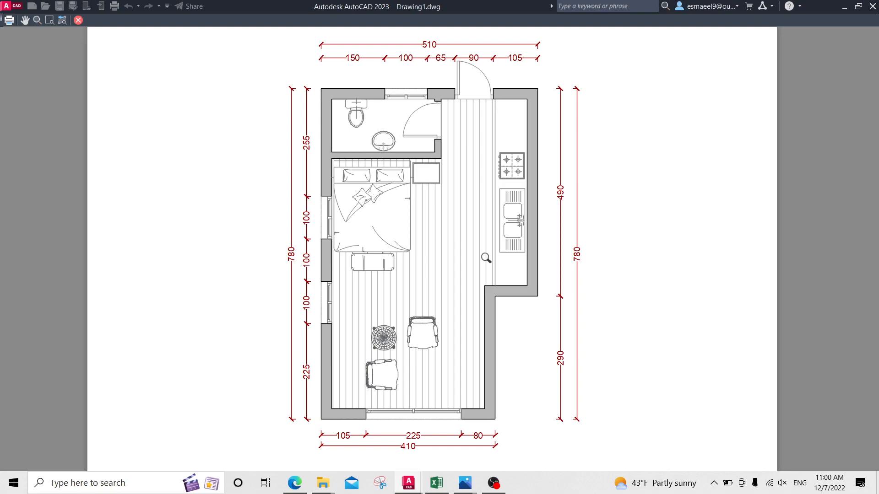
key(Escape)
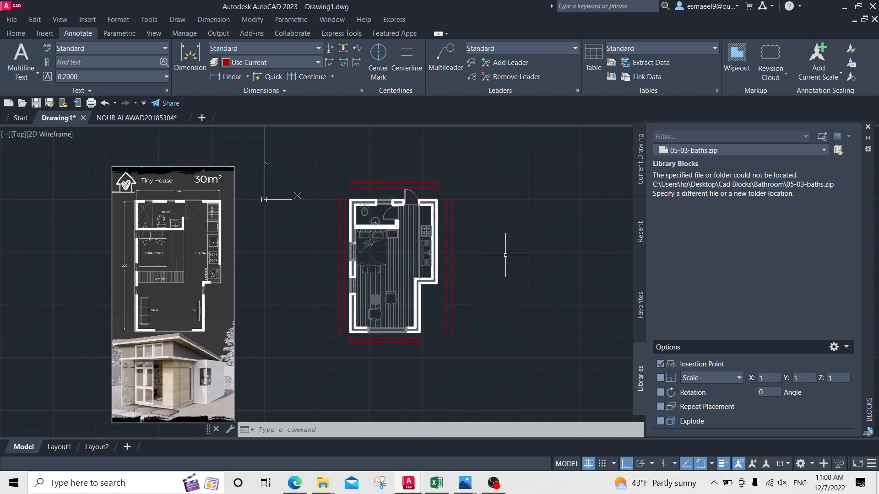
Start plotting again with the <Previous plot> page setup and the AutoCAD PDF (High Quality Print).pc3 plotter
key(ctrl+p)
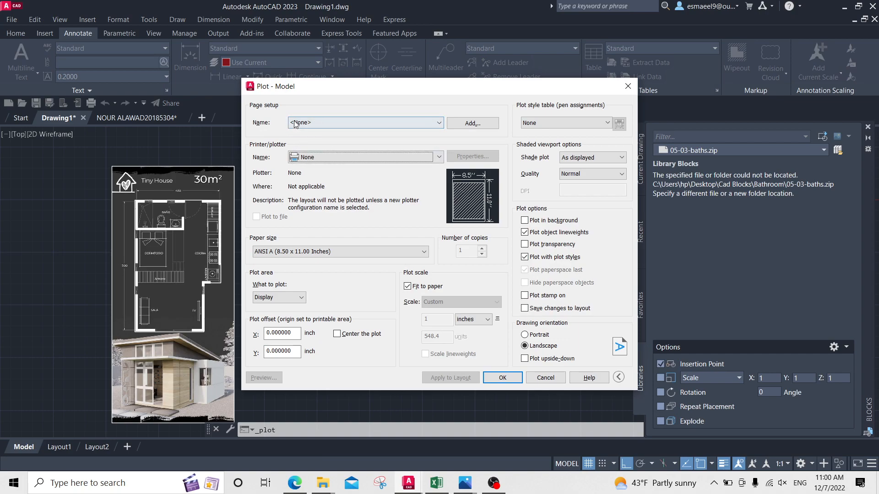
click(323, 123)
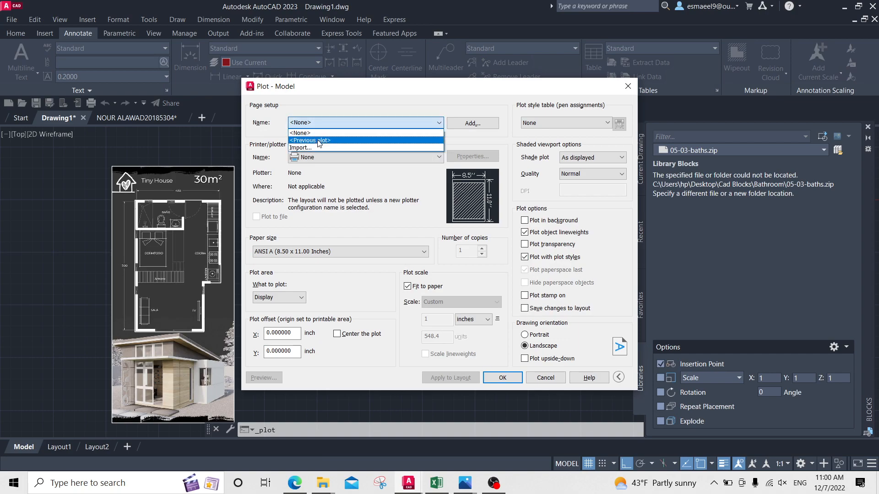
click(320, 141)
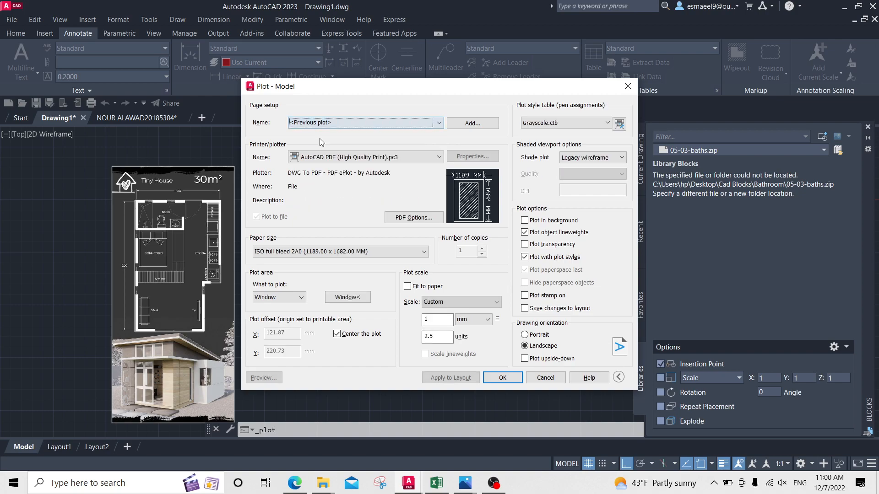
click(295, 158)
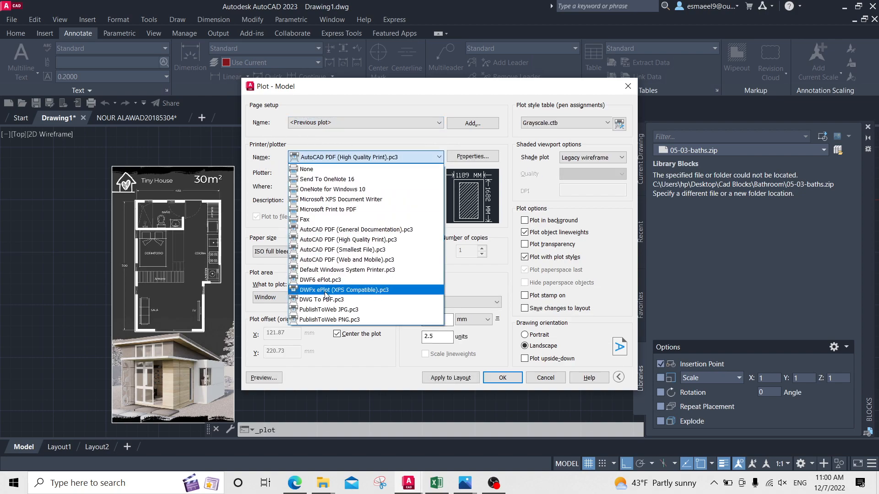
click(331, 239)
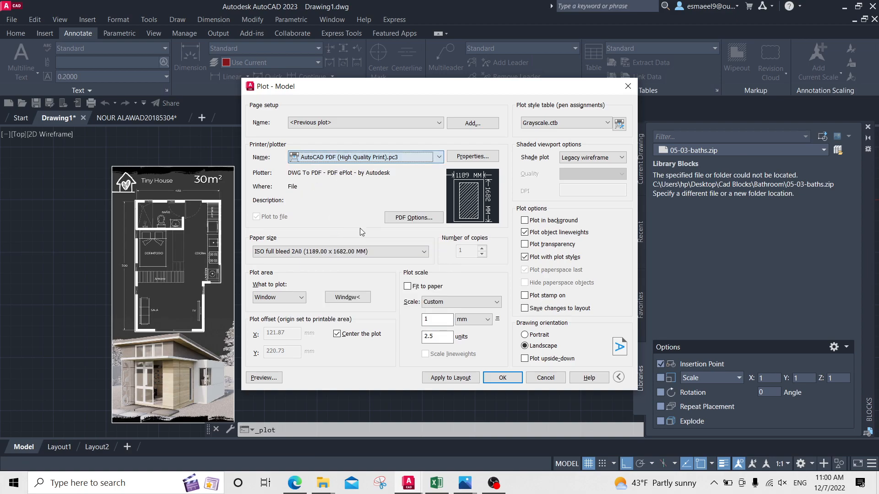
Define a plot window around the dimensioned floor plan, fit it to the paper, and preview the plot
click(347, 298)
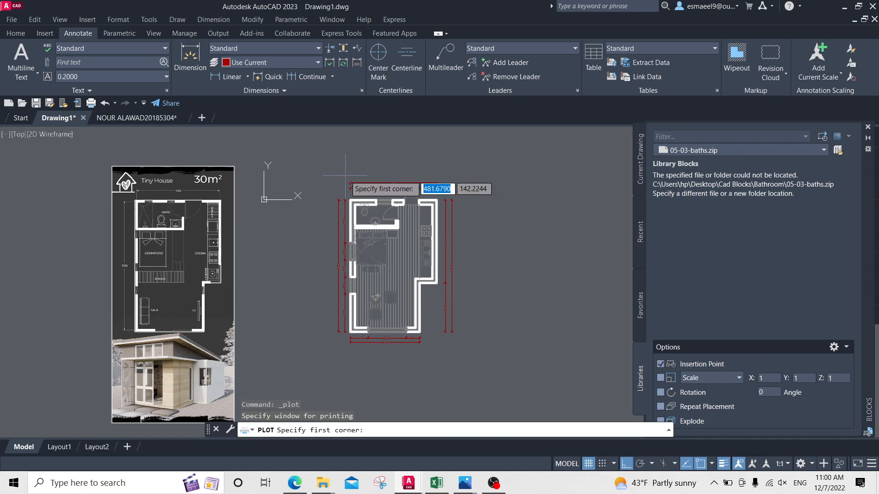
click(320, 168)
click(476, 346)
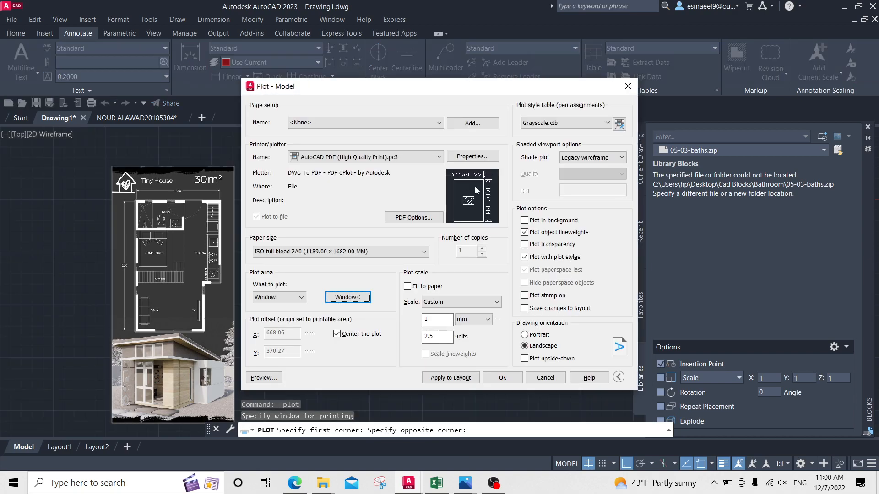
click(418, 288)
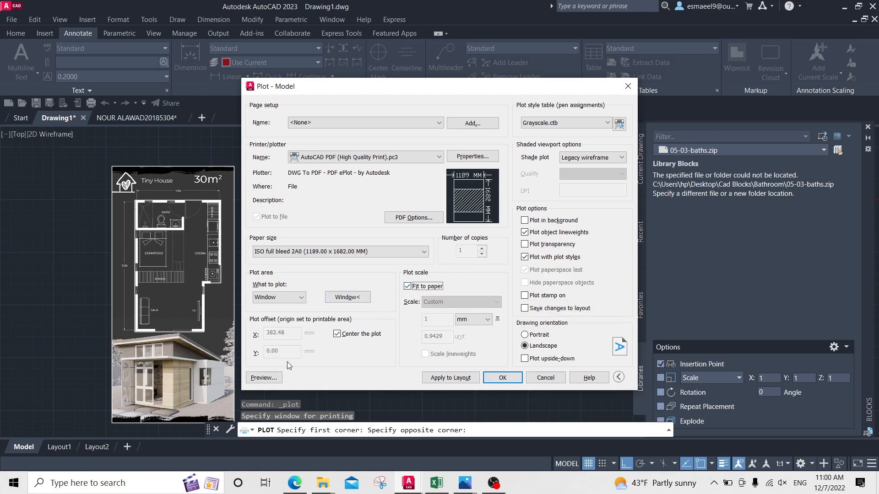
click(264, 378)
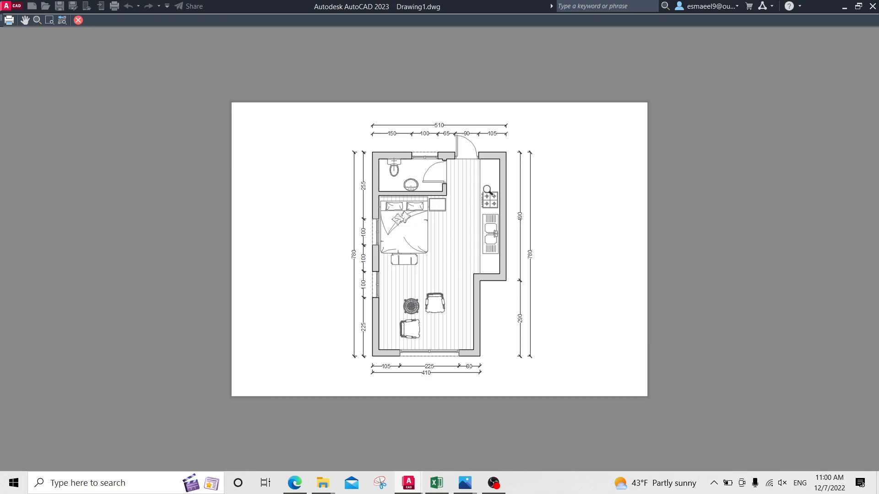
key(Escape)
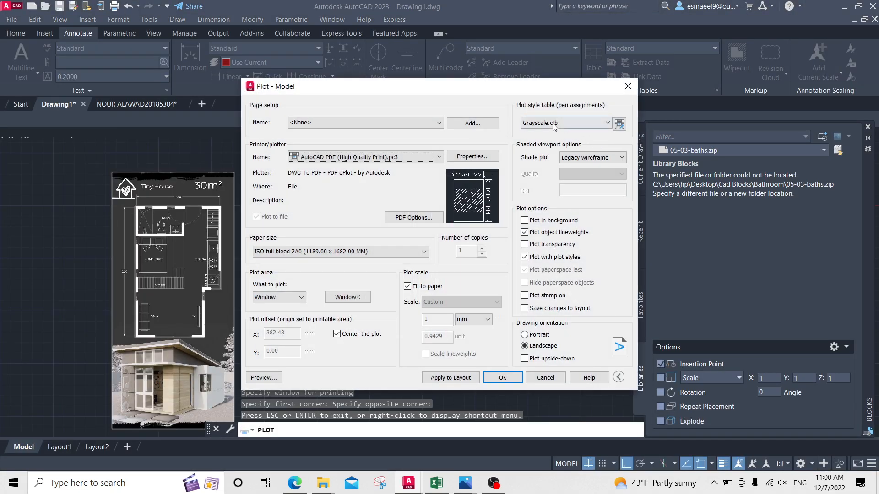
Set the plot style table to acad.ctb, preview the plan, and accept the plot
click(539, 124)
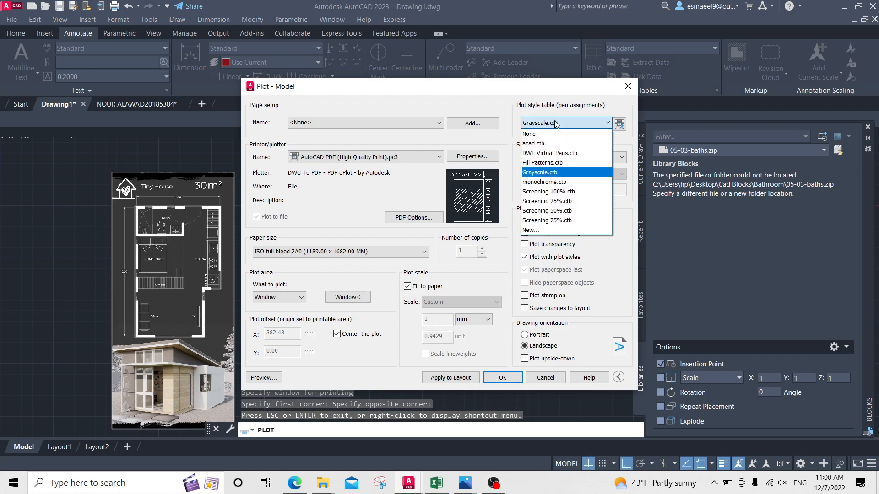
click(542, 144)
click(440, 267)
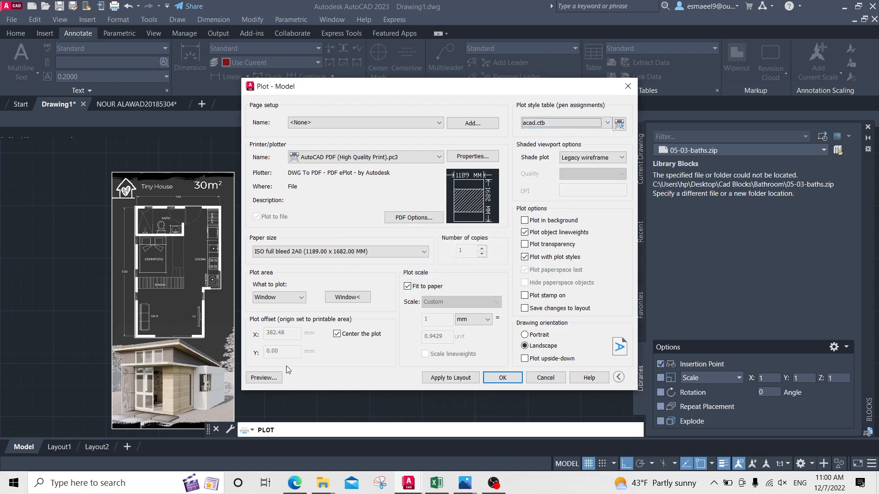
click(264, 377)
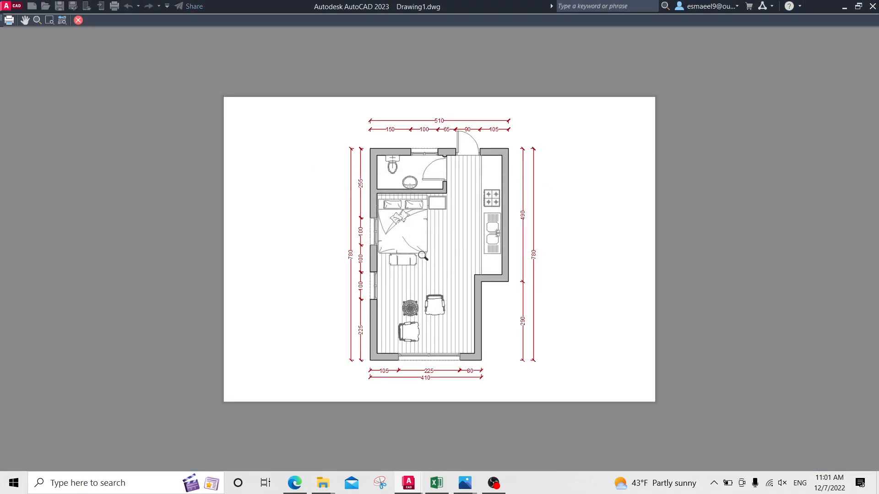
scroll(422, 256, up, 2)
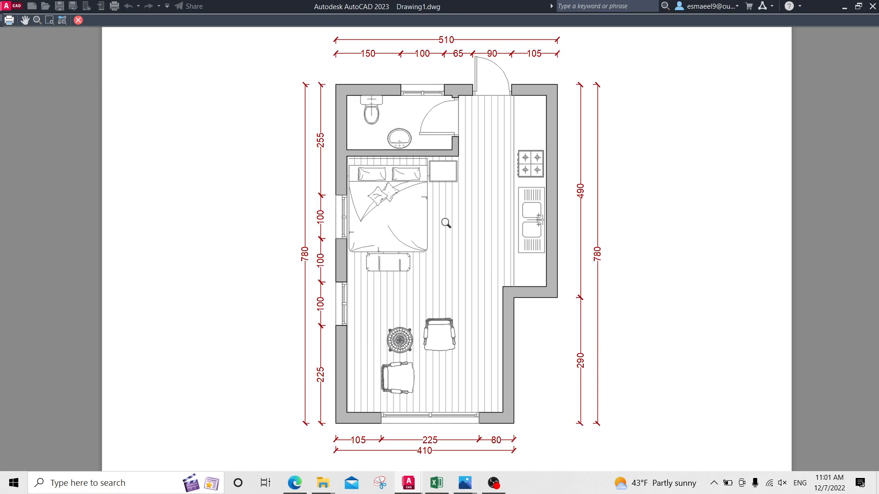
key(Escape)
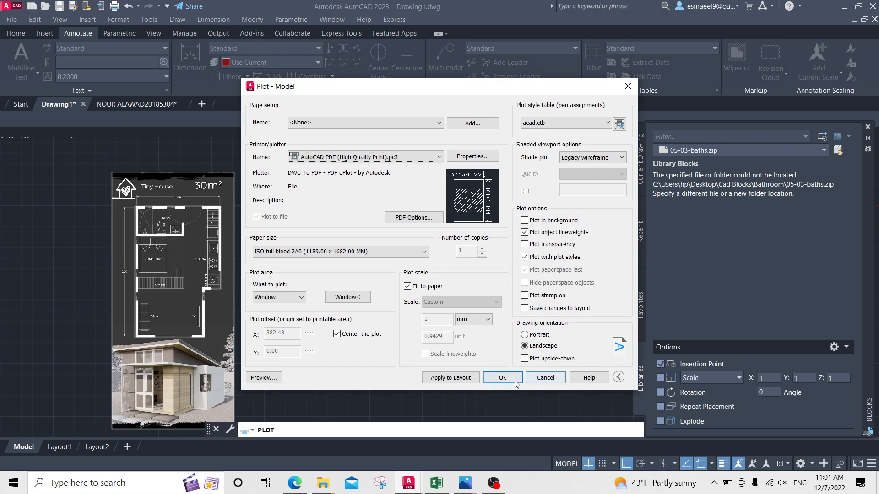
click(516, 380)
key(Return)
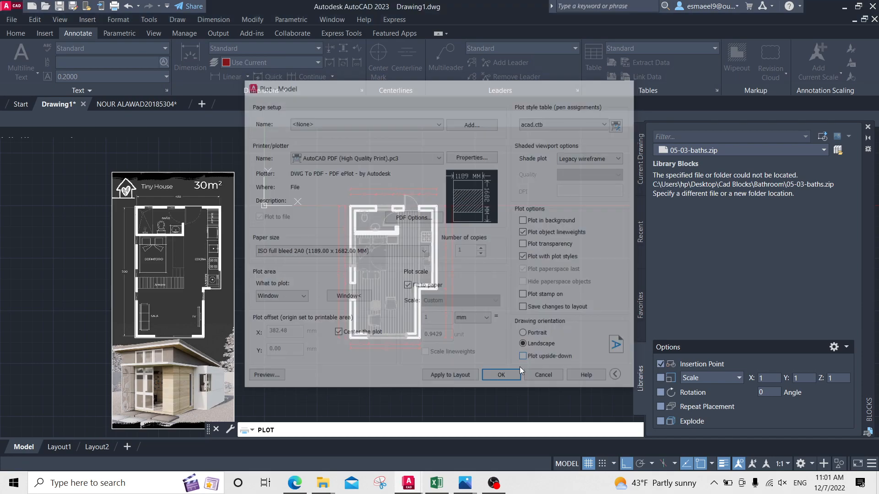
Add a single line of multiline text in the empty area beside the kitchen side of the plan
scroll(461, 264, up, 5)
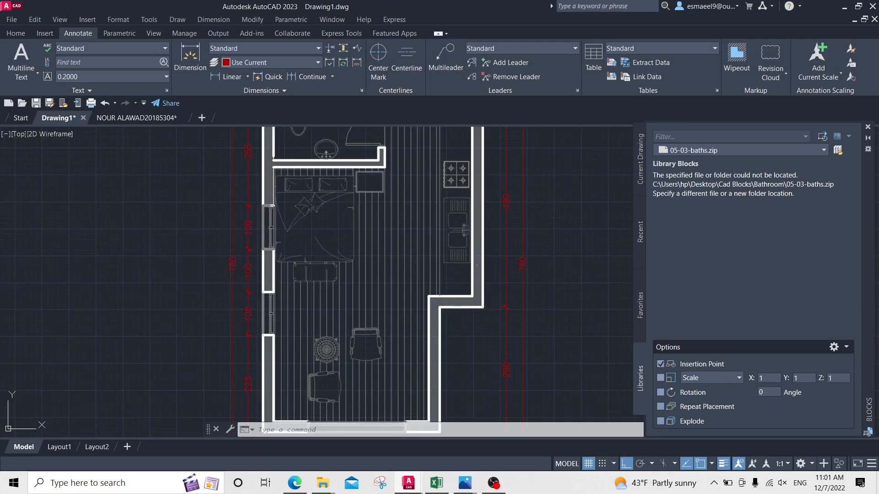
middle_drag(460, 264, 380, 254)
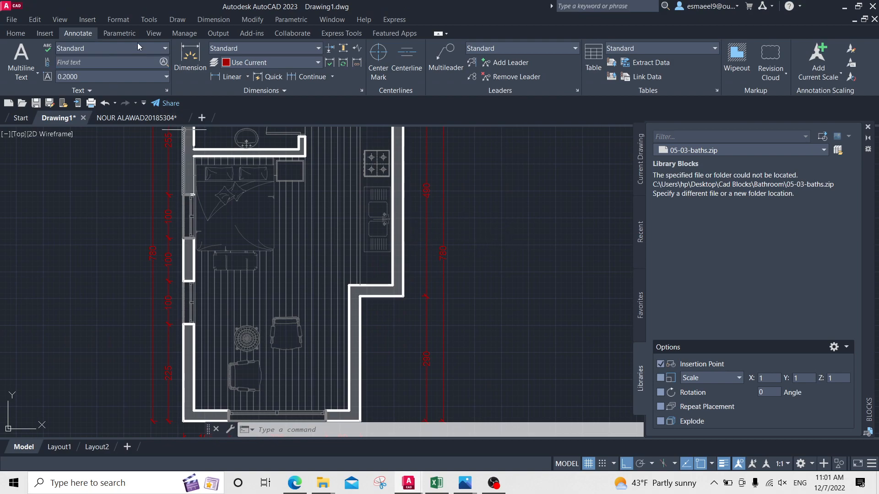
click(22, 54)
middle_drag(453, 233, 310, 220)
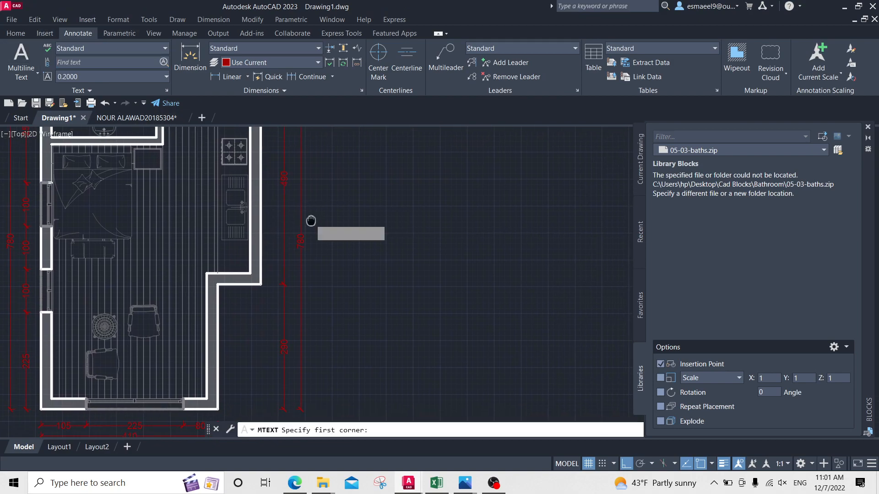
click(372, 233)
click(522, 275)
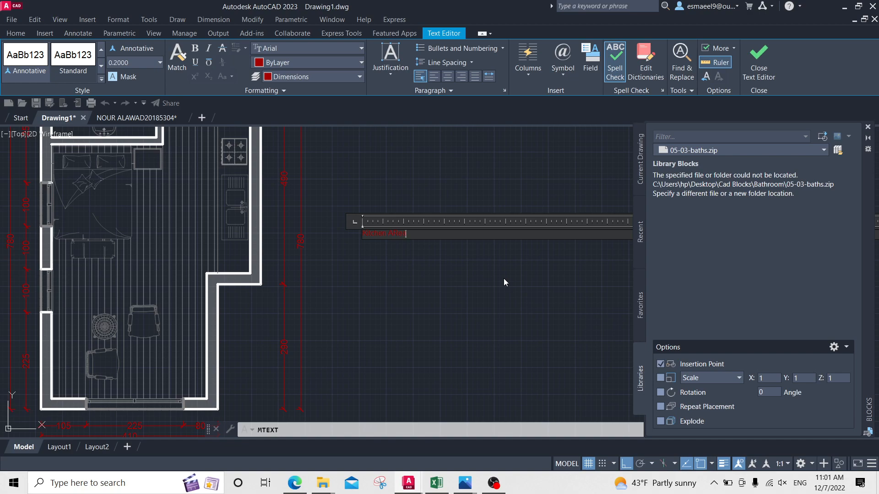
click(758, 62)
Erase the stray thin horizontal strip lying apart from the floor plan
scroll(437, 246, down, 5)
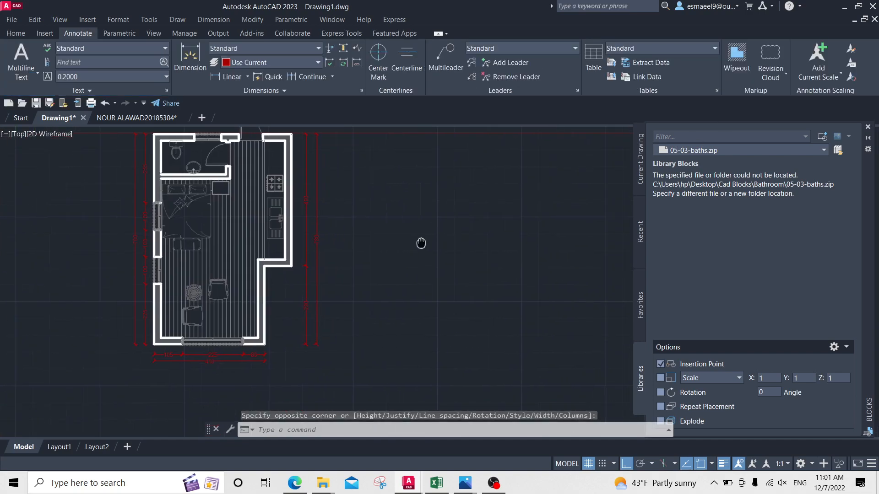
middle_click(437, 245)
click(520, 290)
click(394, 237)
scroll(489, 327, up, 5)
scroll(453, 323, up, 2)
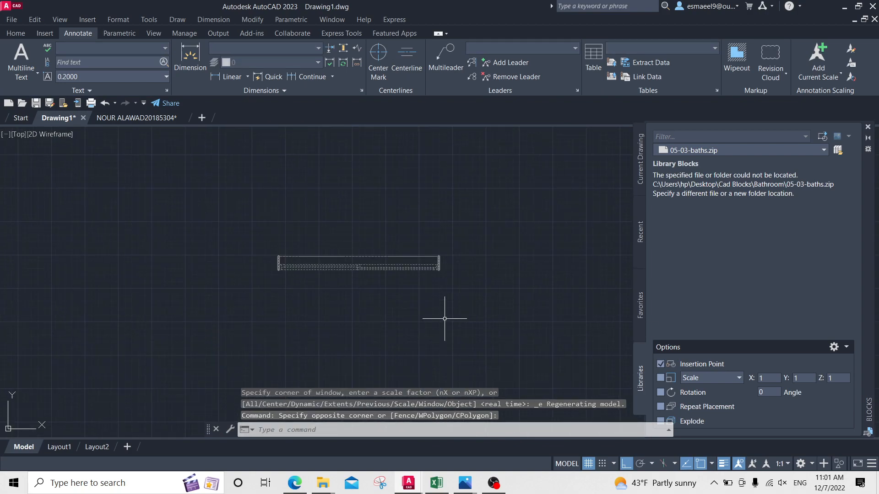
key(Escape)
click(486, 212)
click(250, 300)
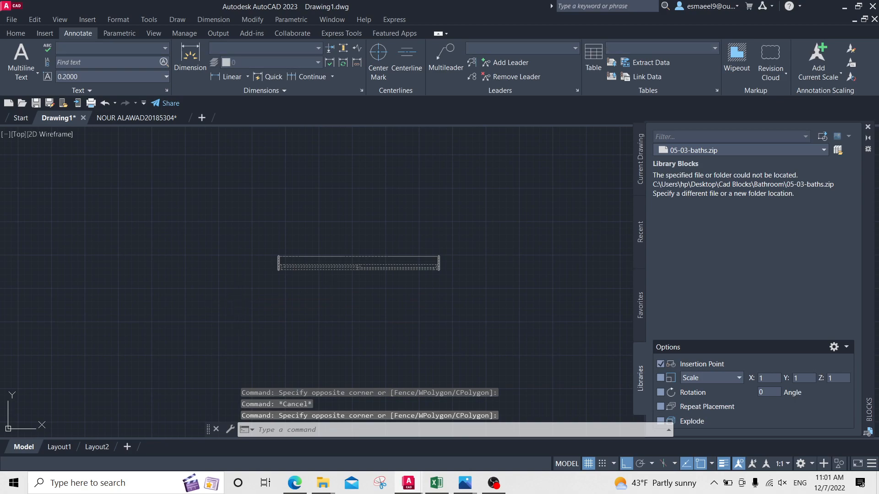
key(Delete)
Erase the tiny house reference image beside the floor plan
middle_click(406, 252)
click(480, 256)
click(321, 275)
key(Delete)
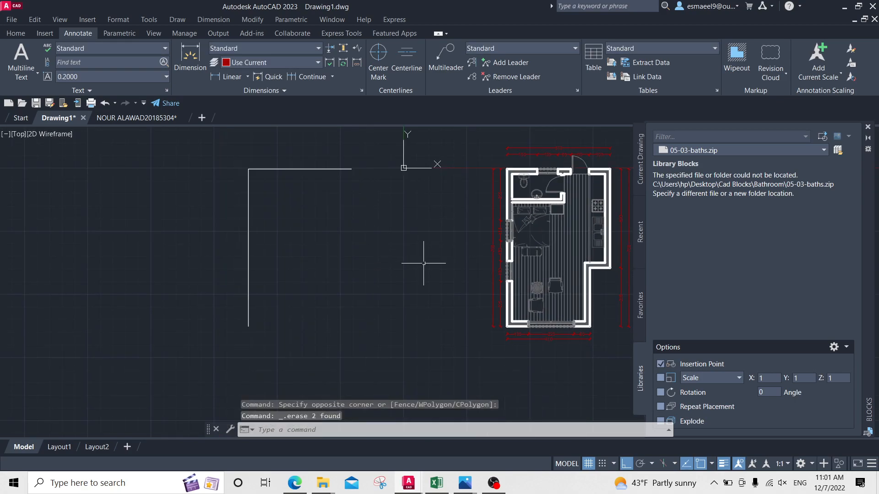
Erase the leftover L-shaped tracing line where the reference image was
middle_drag(363, 217, 336, 214)
click(279, 143)
click(173, 239)
key(Delete)
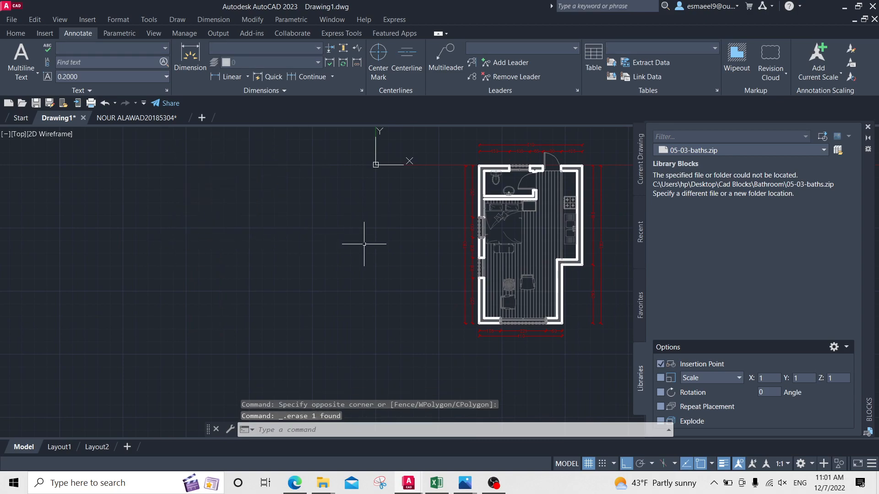
Locate the tiny multiline text in the empty area beside the floor plan
middle_click(405, 248)
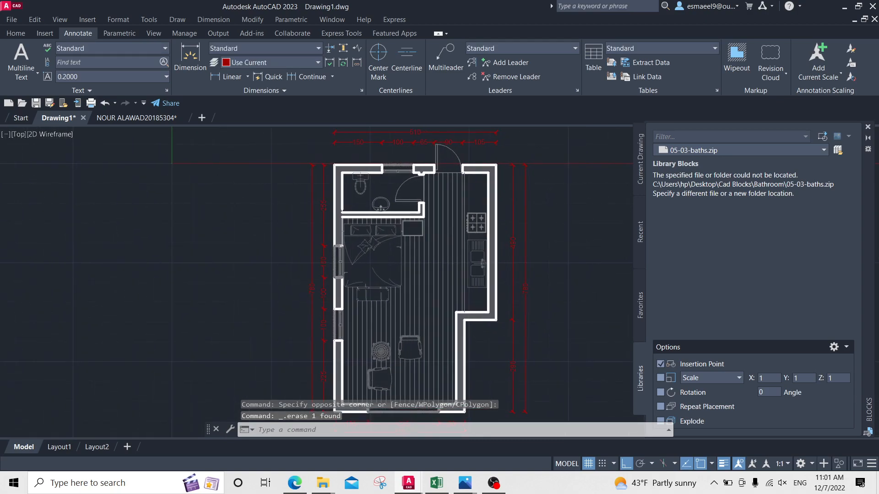
scroll(399, 233, up, 3)
scroll(415, 239, down, 3)
middle_drag(452, 255, 320, 187)
scroll(378, 202, up, 4)
scroll(309, 319, down, 5)
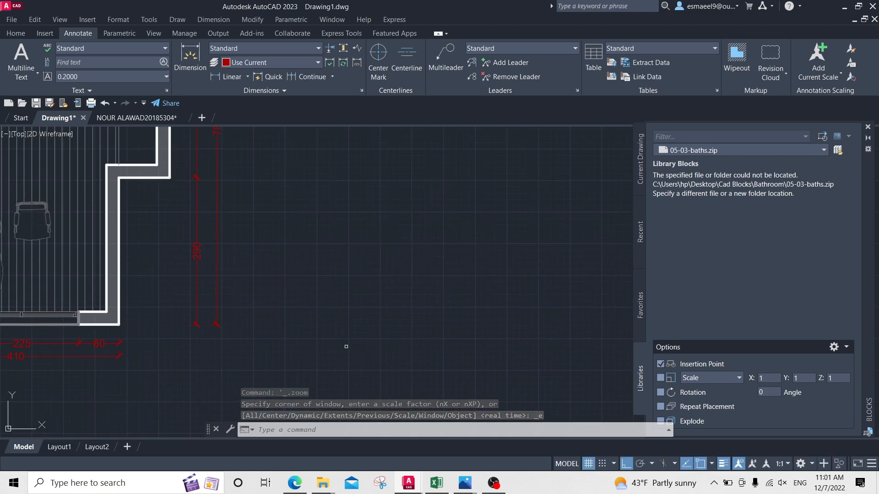
middle_drag(445, 315, 234, 239)
scroll(233, 238, down, 6)
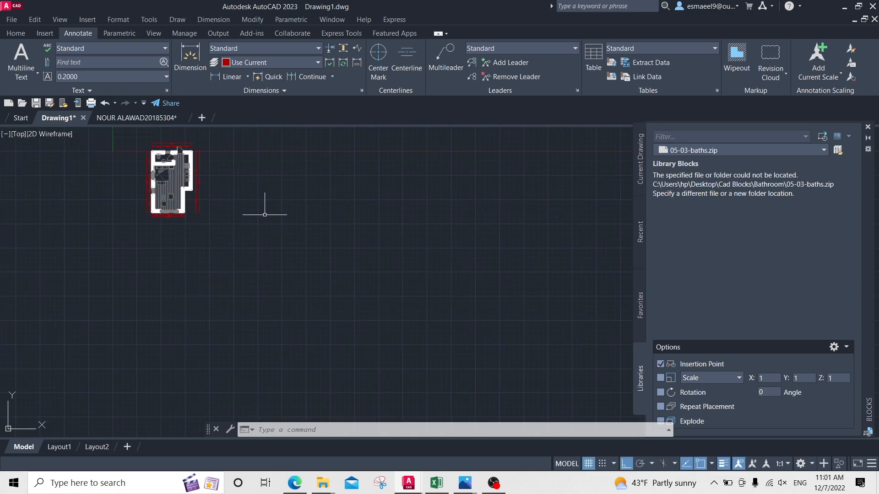
middle_drag(251, 197, 320, 242)
click(286, 349)
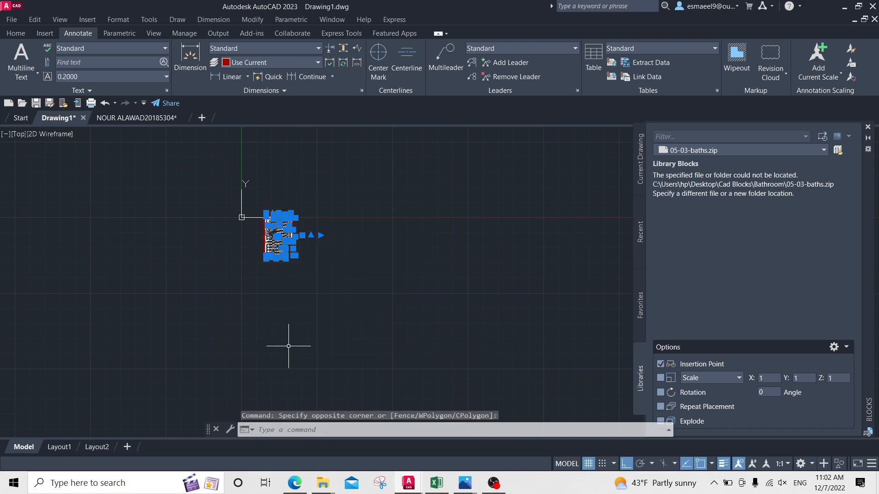
key(Escape)
Try to enlarge the tiny Kitchen text beside the plan with Scale, setting the factor freehand
click(437, 177)
click(300, 372)
scroll(308, 240, up, 10)
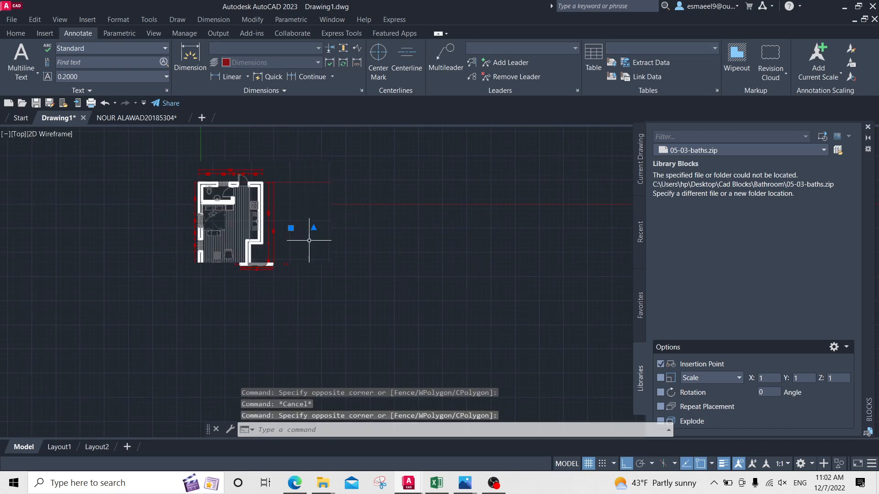
middle_drag(264, 271, 338, 293)
scroll(236, 230, up, 6)
middle_drag(279, 309, 296, 213)
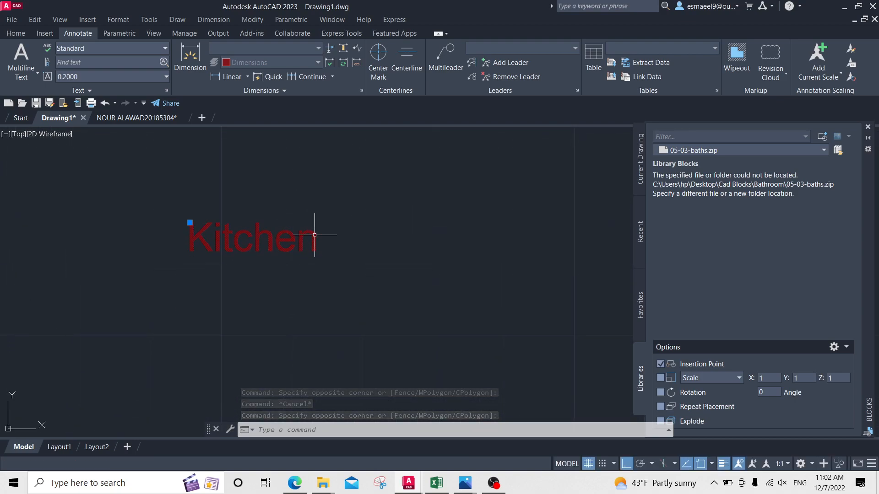
text(sc)
key(Return)
click(337, 265)
scroll(339, 265, up, 5)
scroll(463, 281, down, 12)
click(544, 276)
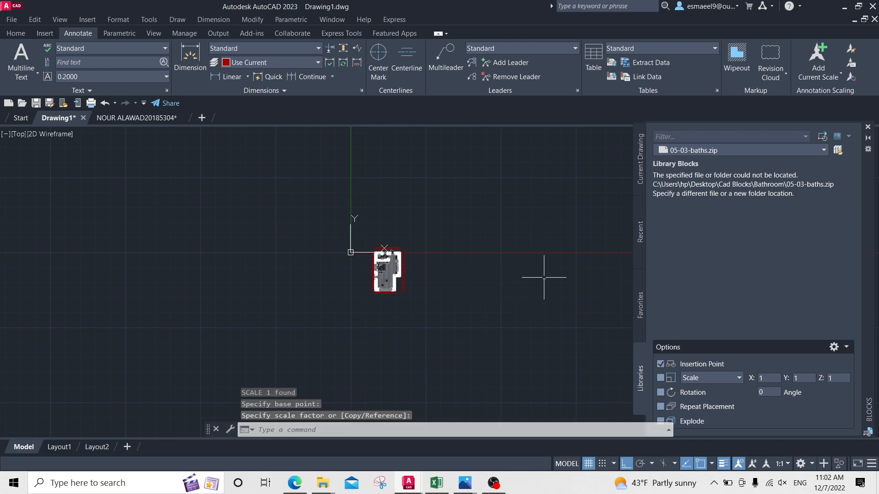
Try to scale the Kitchen text a second time from a base point beside it
scroll(429, 255, up, 8)
click(349, 249)
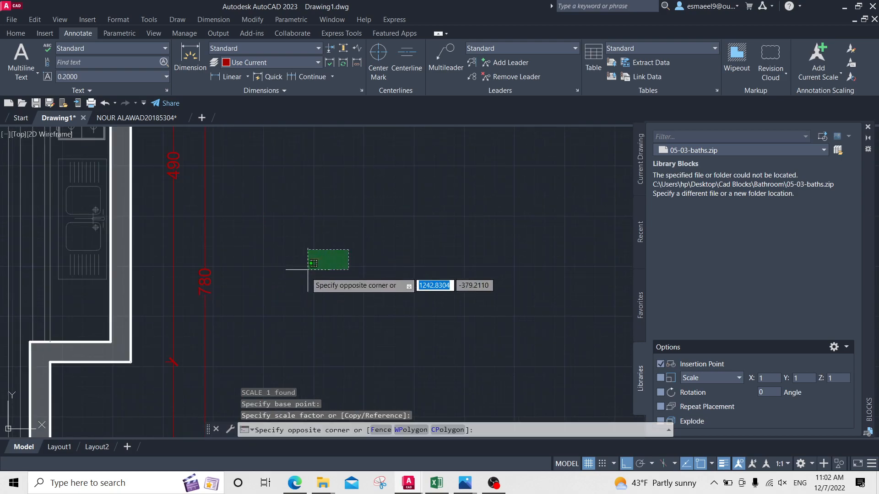
click(313, 265)
text(sc)
key(Return)
click(319, 300)
click(469, 298)
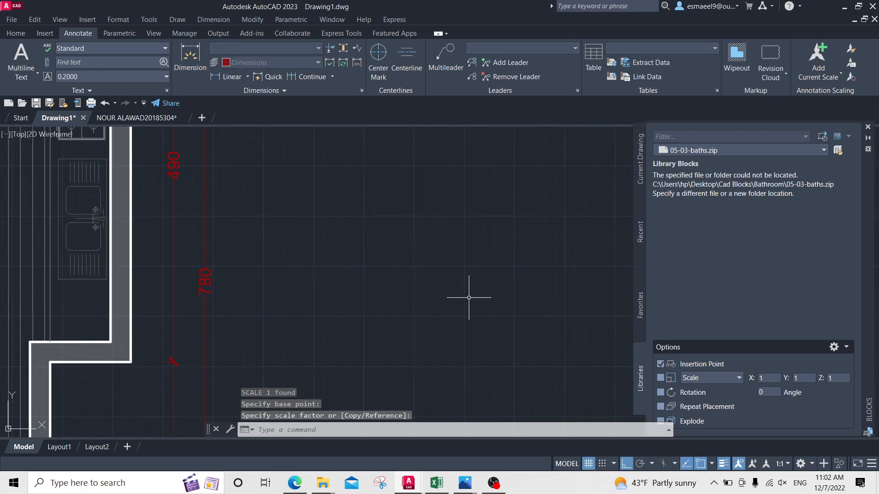
Open the tiny Kitchen text beside the plan for editing and set its text height to 100
scroll(426, 282, down, 5)
middle_click(423, 282)
middle_click(423, 282)
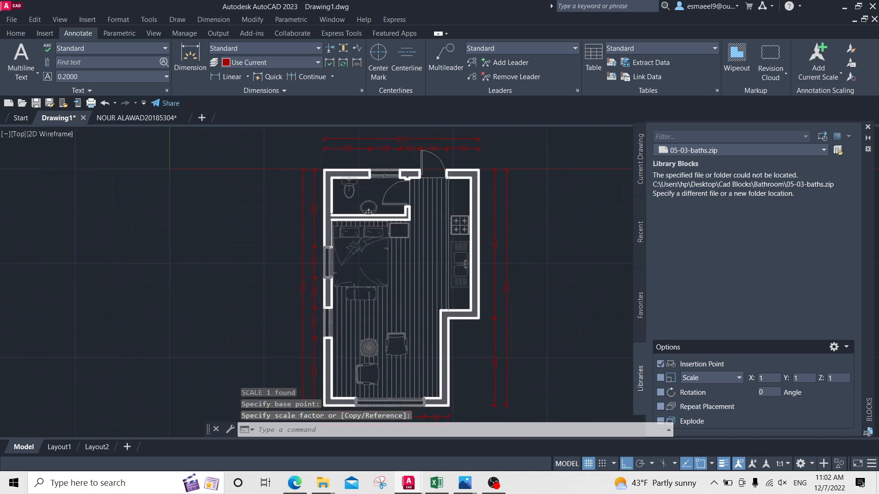
middle_drag(557, 261, 409, 251)
click(522, 202)
click(385, 350)
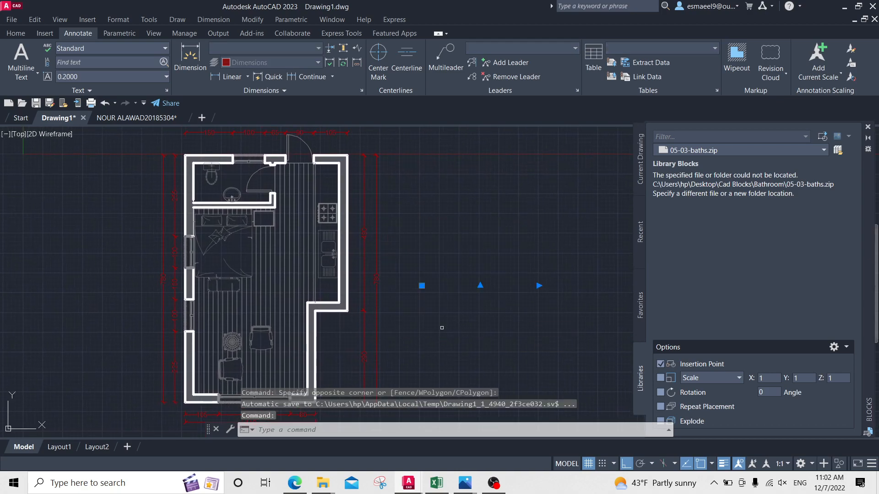
scroll(483, 305, up, 4)
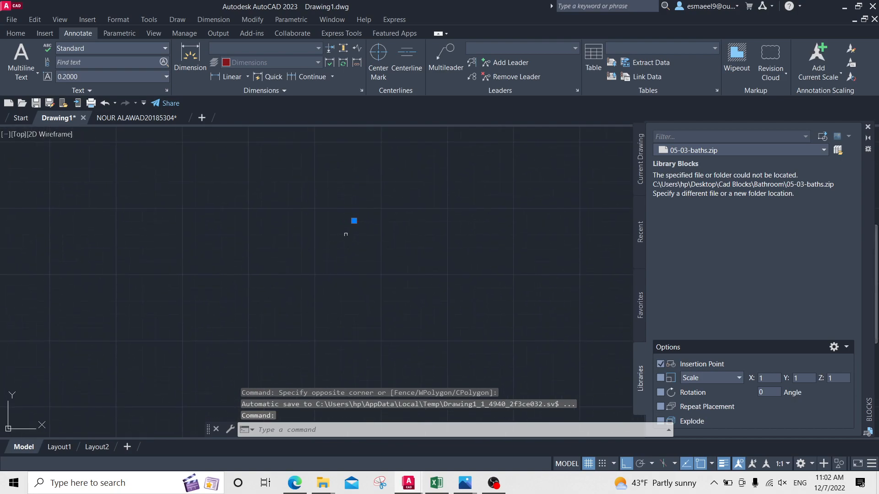
scroll(367, 202, up, 3)
double_click(387, 169)
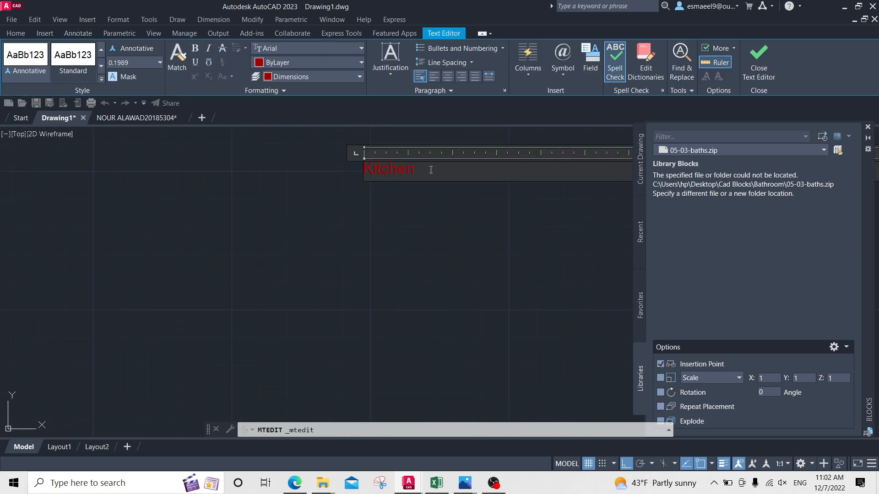
click(151, 59)
text(100)
key(Return)
Reduce the Kitchen text height to 25 and finish editing the text
scroll(354, 275, down, 12)
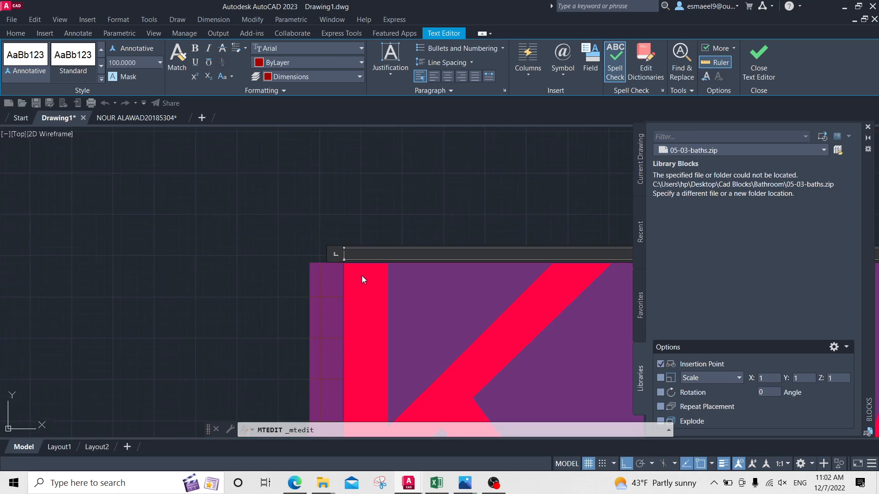
middle_drag(406, 286, 393, 282)
scroll(410, 291, up, 4)
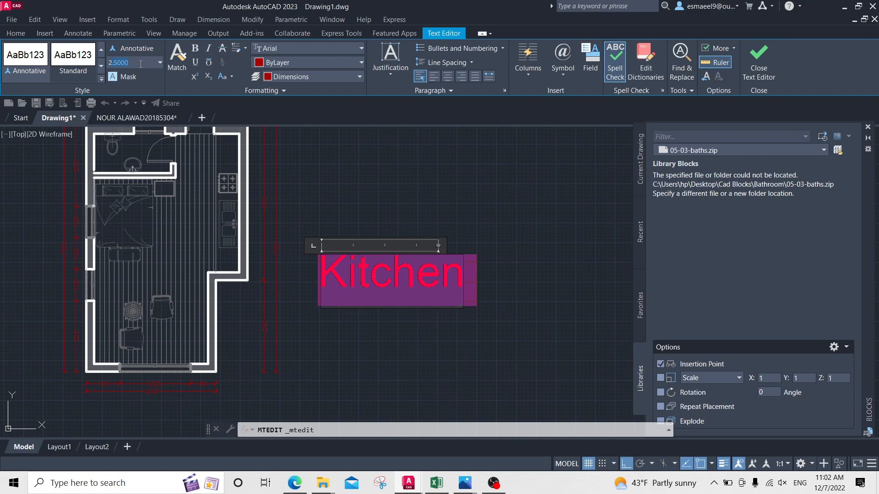
text(25)
key(Return)
click(759, 59)
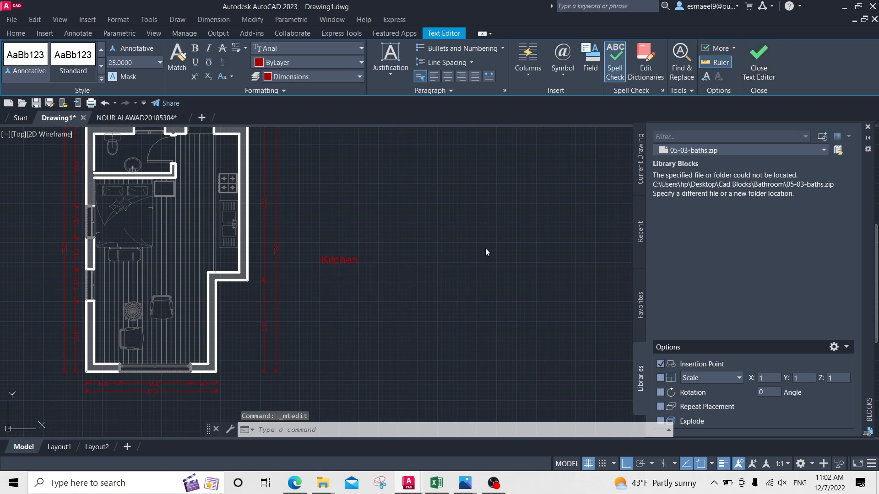
Move the Kitchen text horizontally from the empty area into the main room of the plan
click(341, 257)
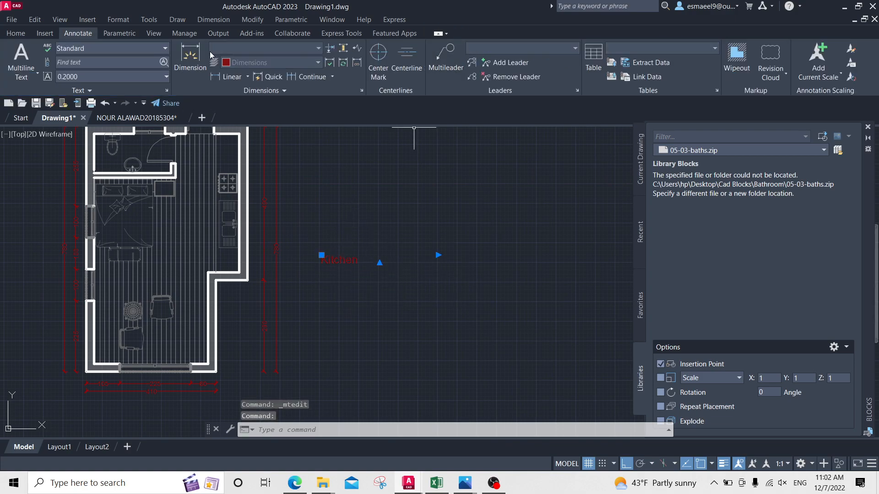
click(15, 33)
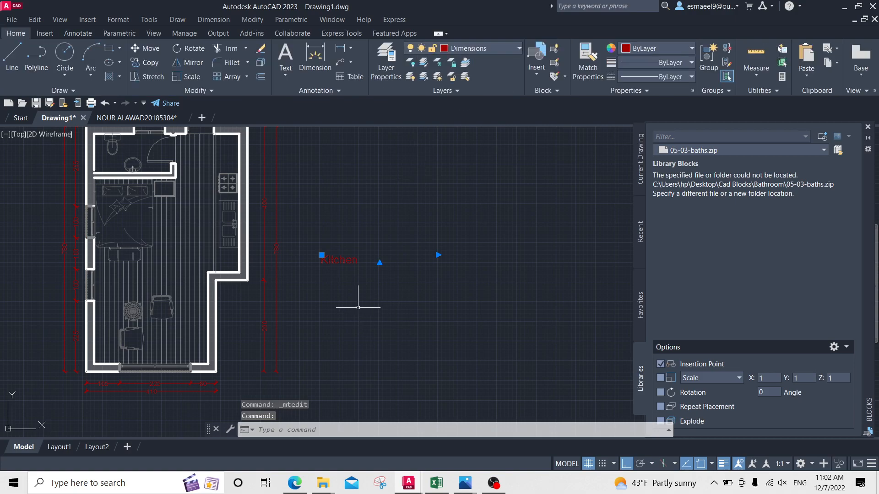
scroll(347, 275, up, 1)
text(m)
key(space)
click(384, 269)
middle_drag(159, 248, 351, 258)
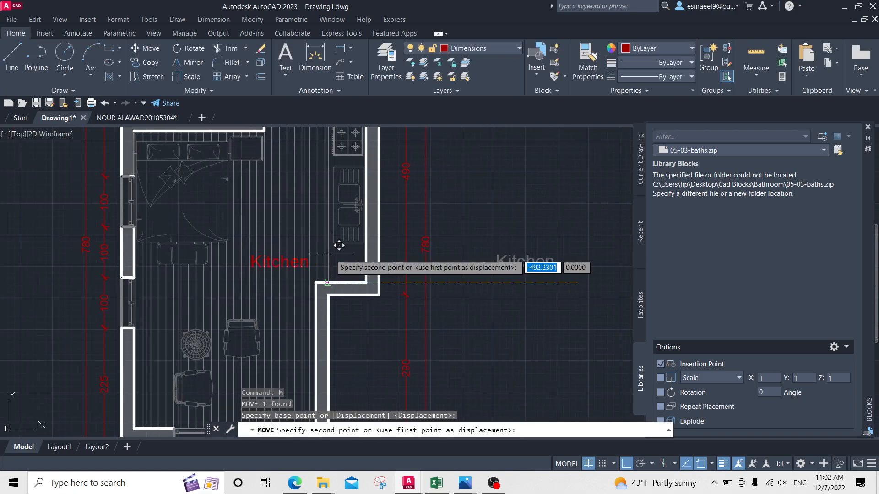
click(329, 254)
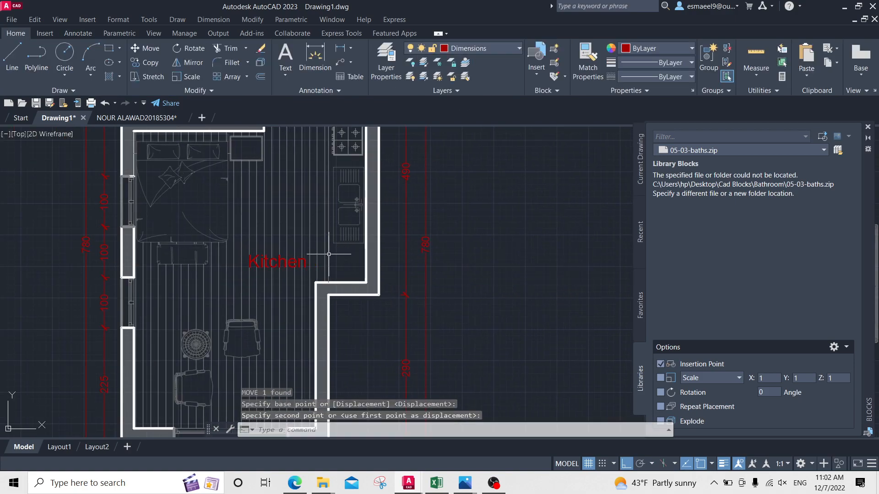
Move the Kitchen text straight up, level with the kitchen sink
click(270, 262)
text(m)
key(space)
click(519, 245)
middle_drag(519, 201, 499, 264)
middle_drag(509, 196, 445, 250)
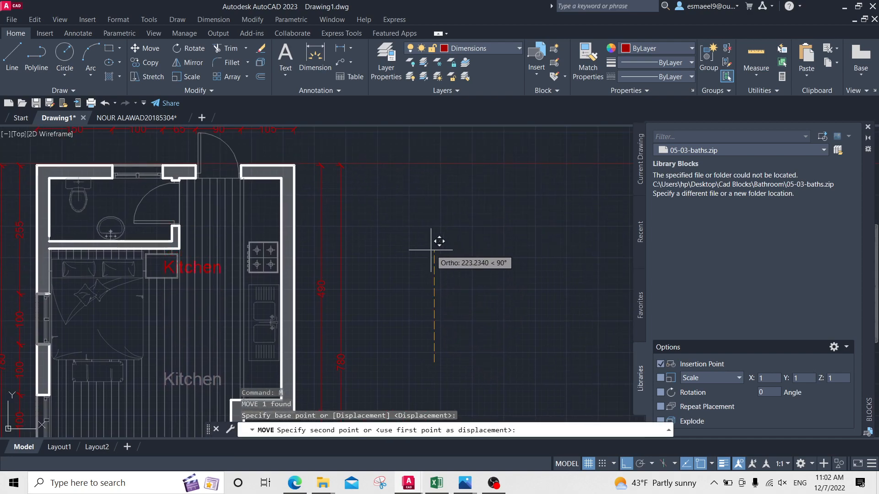
Rotate the Kitchen text by 90 degrees so it reads vertically
click(187, 320)
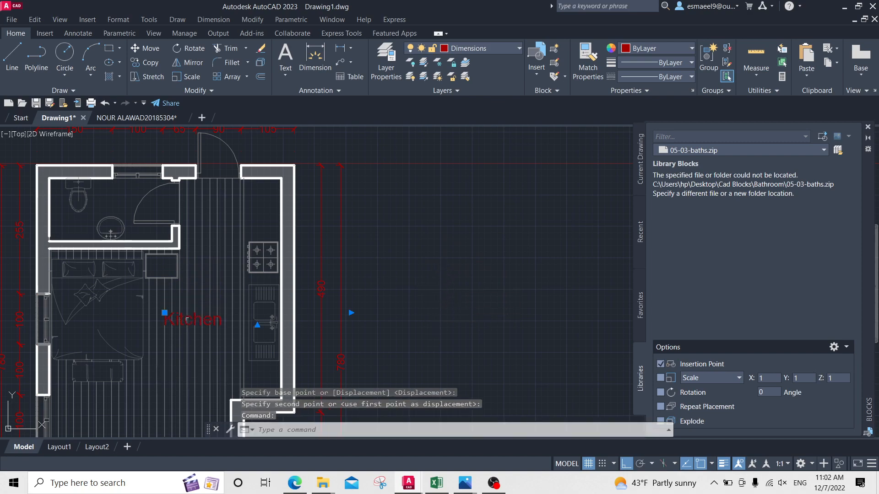
text(ro)
key(space)
click(164, 326)
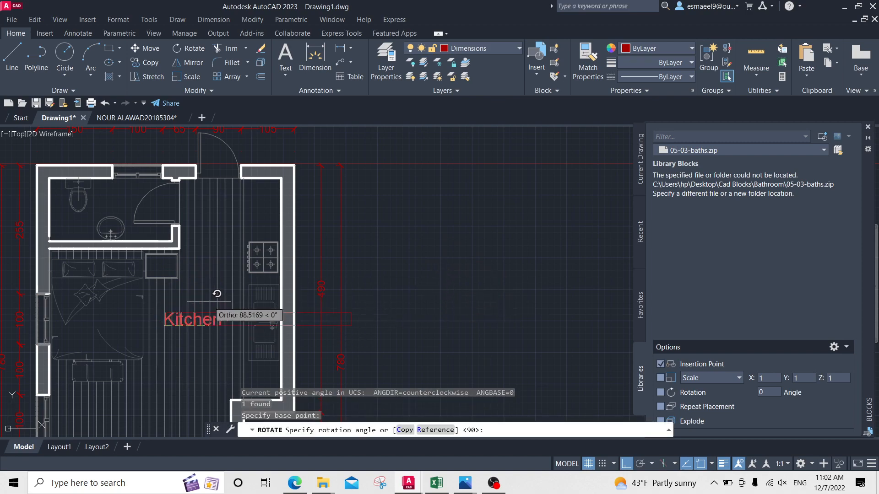
text(90)
key(Return)
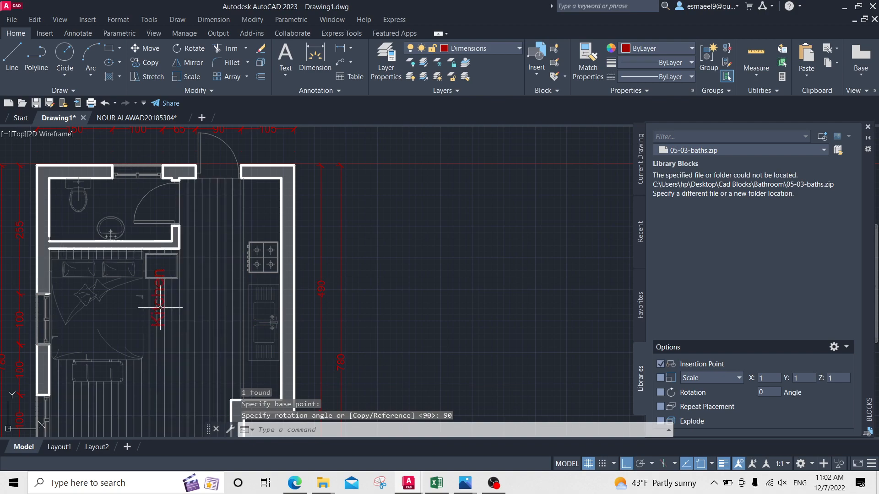
Move the vertical Kitchen text across the room to sit alongside the kitchen counter
text(m)
key(Return)
click(182, 310)
click(250, 311)
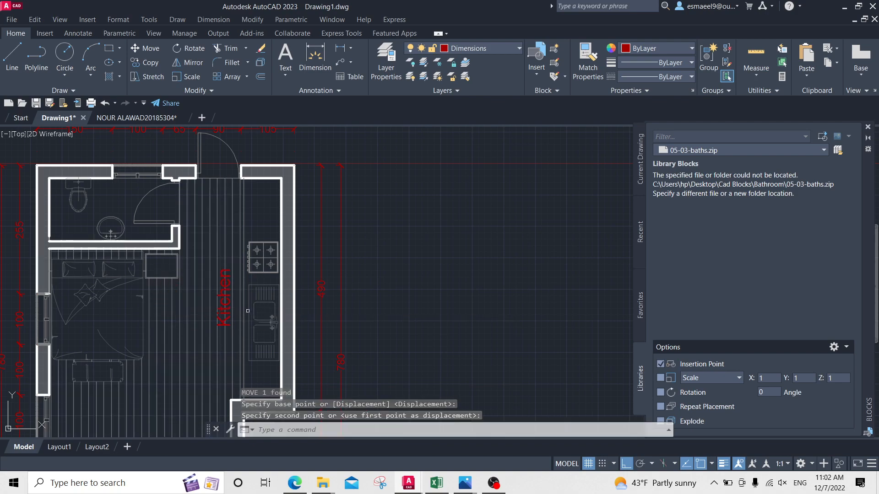
Paste a copy of the vertical Kitchen text near the lower right corner of the room, beside the armchairs
scroll(242, 308, up, 2)
middle_drag(241, 308, 331, 231)
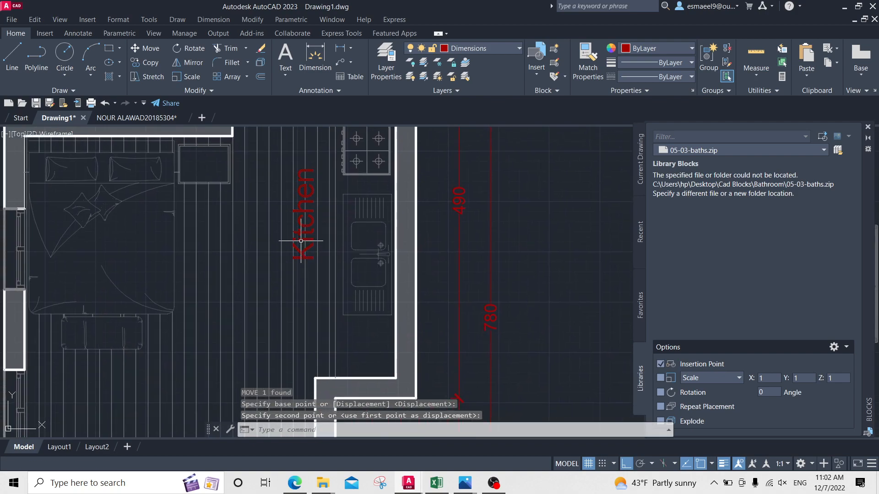
middle_drag(275, 242, 342, 187)
key(ctrl+v)
middle_drag(236, 277, 252, 202)
click(345, 325)
key(Escape)
Rotate the pasted Kitchen text back to horizontal about a point outside the plan
click(364, 290)
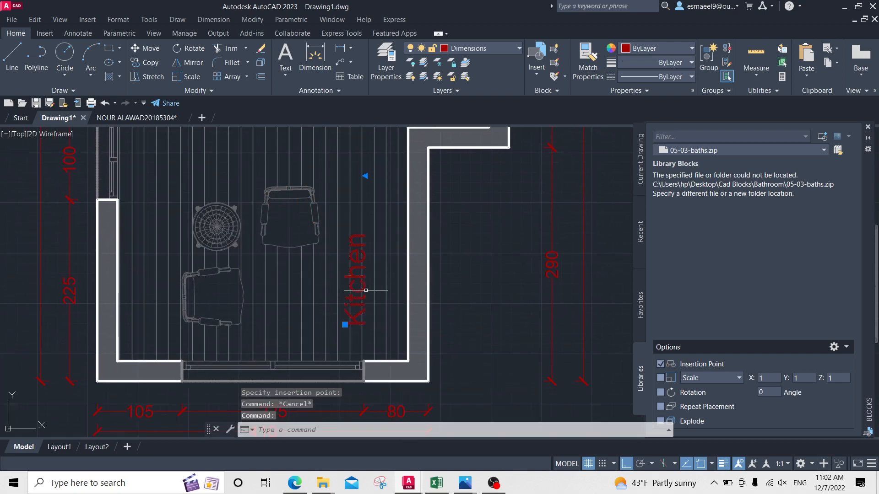
text(ro)
key(space)
click(471, 236)
click(472, 268)
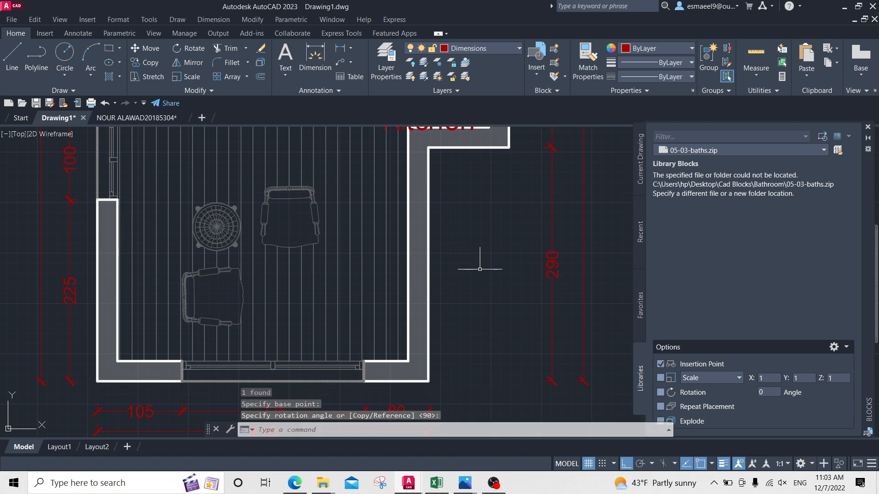
Move the horizontal Kitchen copy off the stepped wall into the middle of the main room
middle_drag(493, 243, 439, 340)
text(m)
key(space)
scroll(402, 314, down, 4)
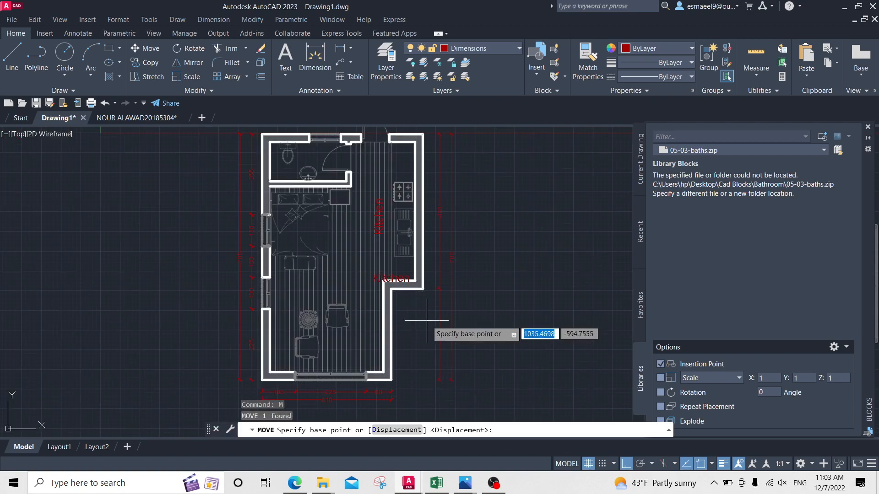
click(425, 321)
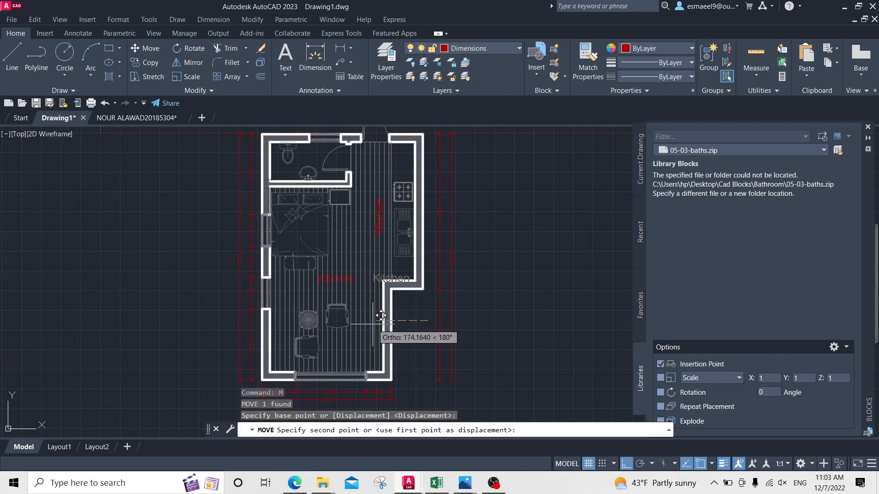
click(372, 324)
Move the horizontal Kitchen copy slightly down so it sits just above the upper armchair
scroll(348, 286, up, 1)
click(342, 276)
middle_drag(347, 305, 350, 307)
scroll(353, 299, up, 2)
text(m)
key(space)
click(303, 274)
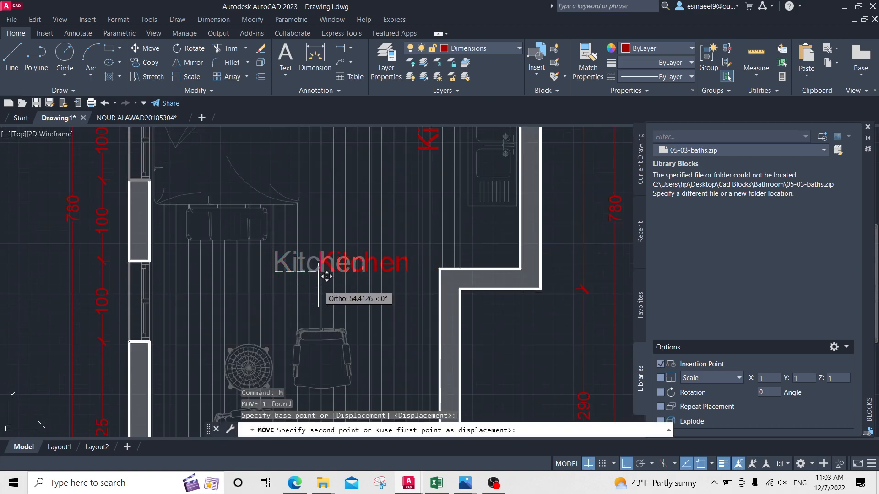
key(Escape)
Place the horizontal Kitchen copy just above the upper armchair and change its text to Bed Room
click(314, 295)
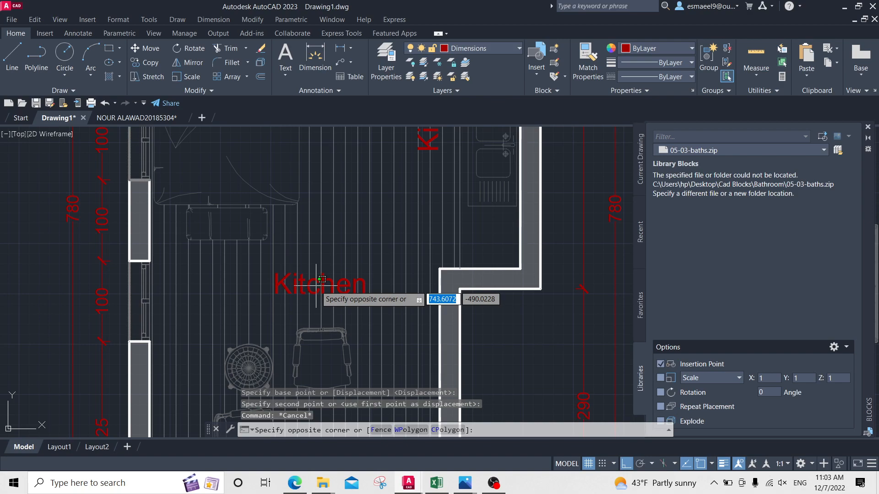
click(315, 282)
double_click(320, 280)
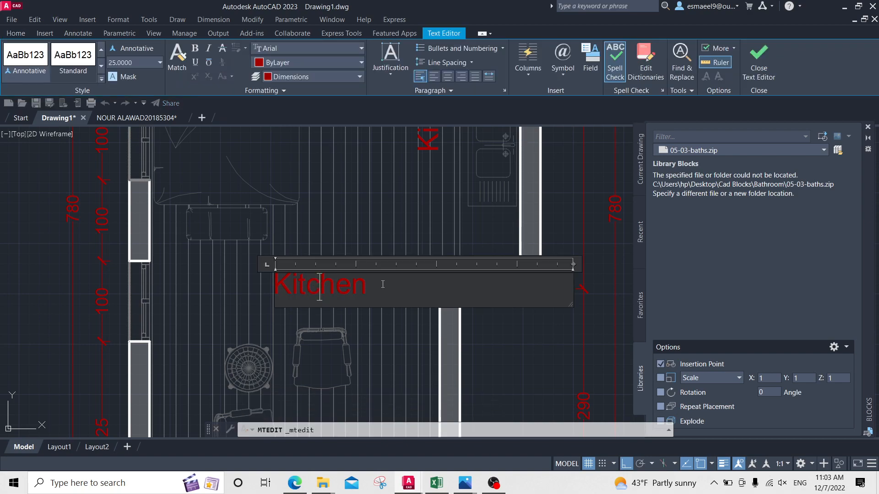
drag(382, 284, 274, 284)
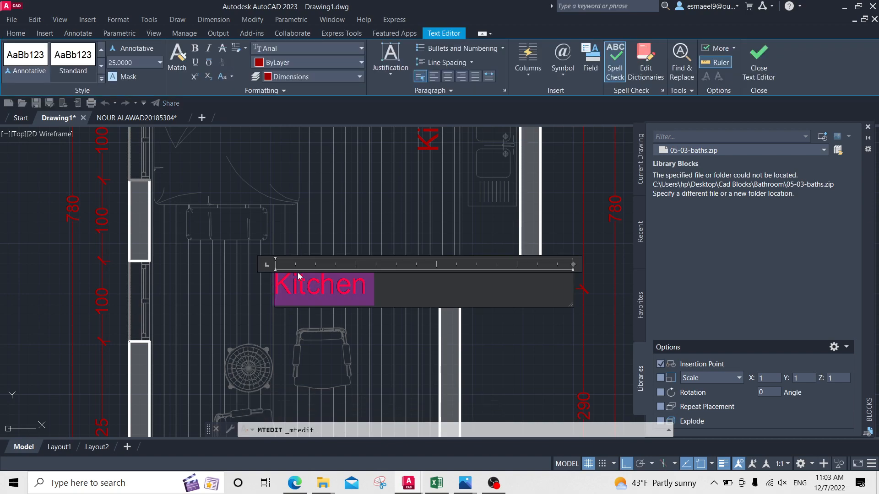
text(Bed)
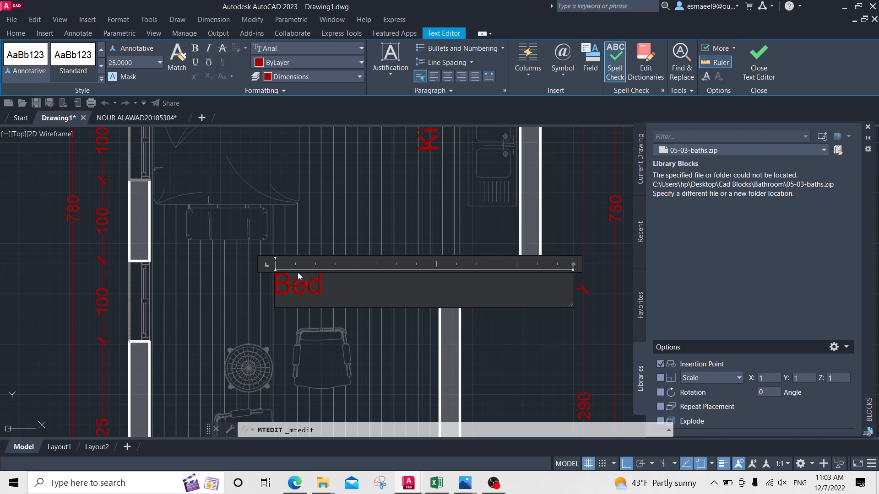
text( room)
key(BackSpace)
key(BackSpace)
key(BackSpace)
key(BackSpace)
text(Room)
click(759, 57)
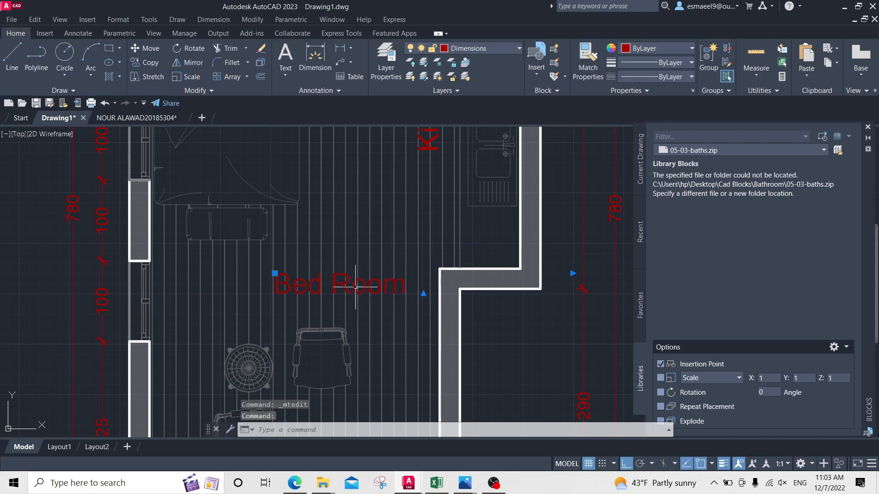
Move the Bed Room label straight left so it sits centrally above the round table and upper armchair
text(m)
key(Return)
click(279, 293)
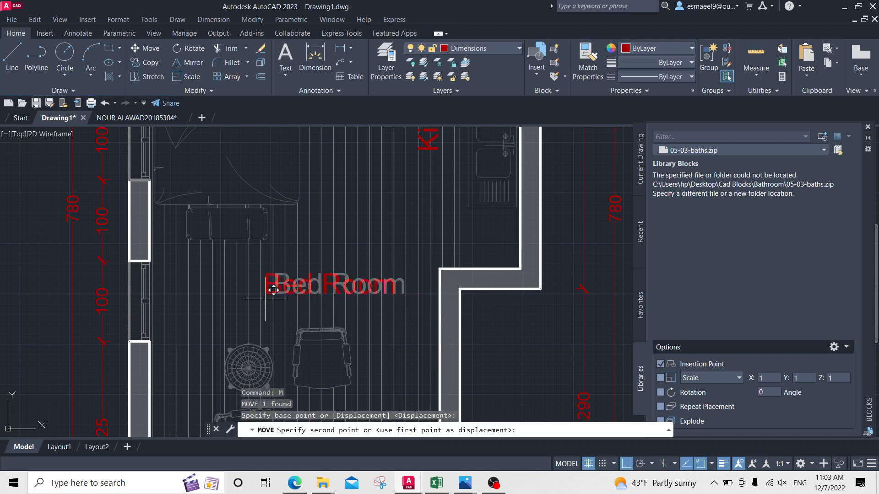
click(229, 299)
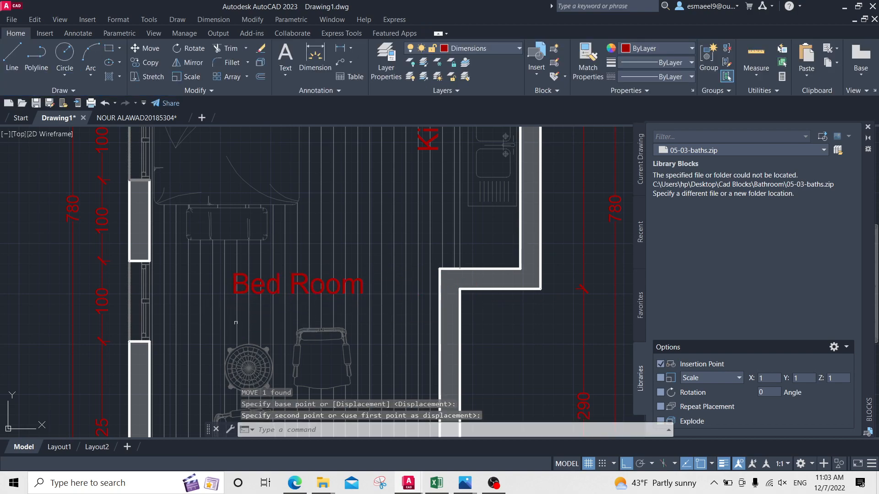
Hatch the bathroom floor around the toilet and washbasin, leaving out the door swing
scroll(334, 278, down, 6)
scroll(364, 207, up, 4)
middle_drag(313, 257, 289, 327)
scroll(249, 256, up, 2)
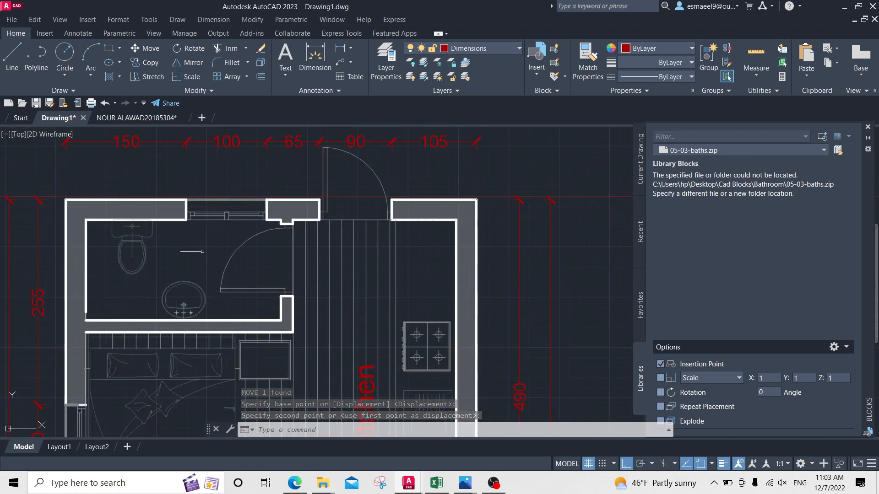
key(Escape)
key(Escape)
scroll(274, 255, up, 2)
text(h)
key(Return)
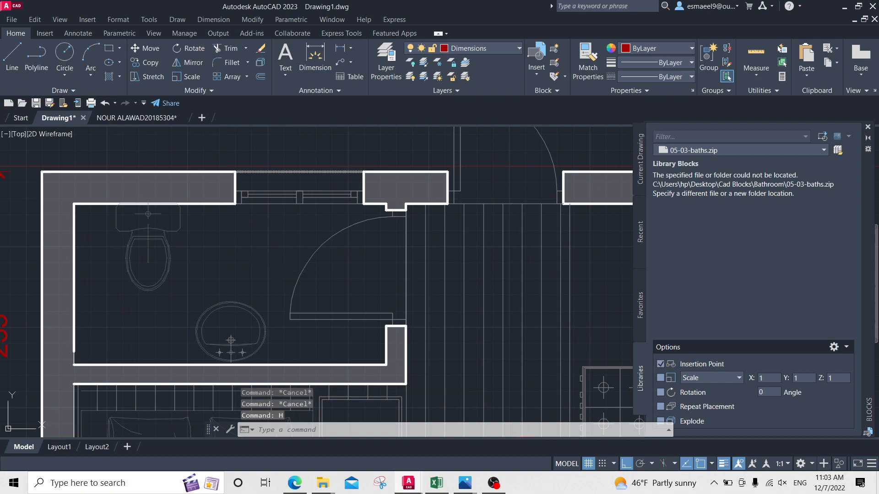
click(273, 259)
key(Escape)
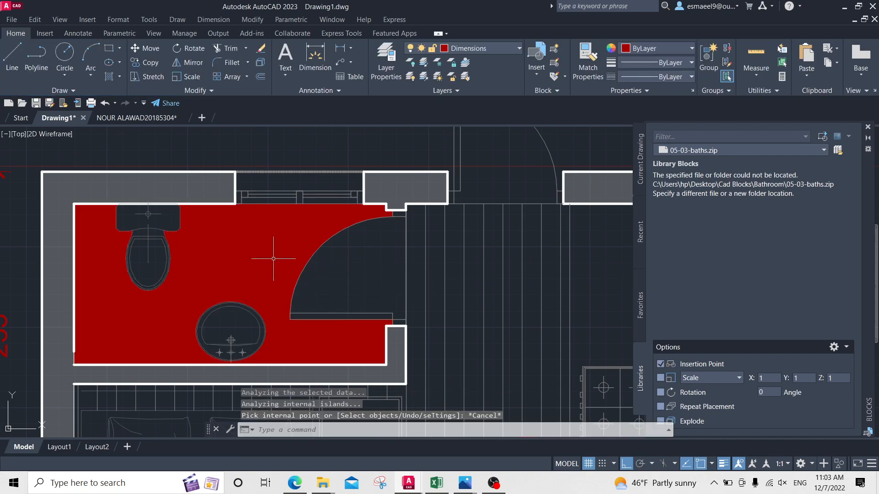
Assign the bathroom floor hatch to the hatch layer
click(274, 256)
click(325, 63)
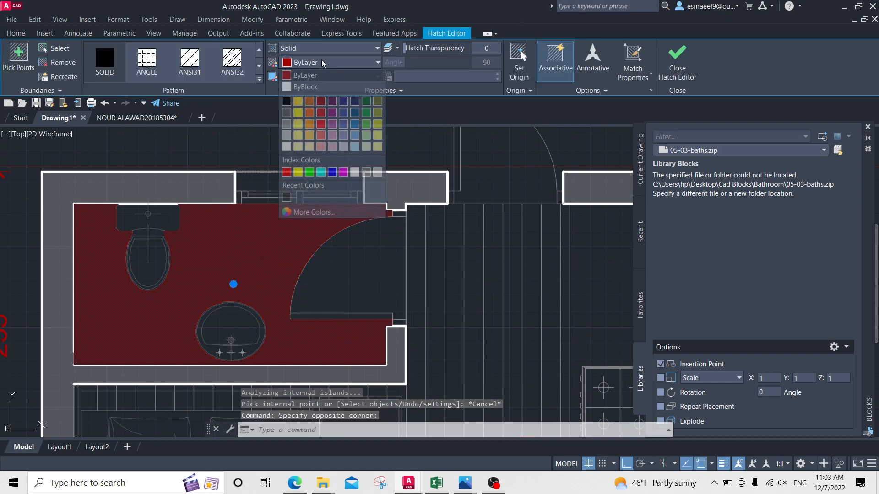
click(21, 33)
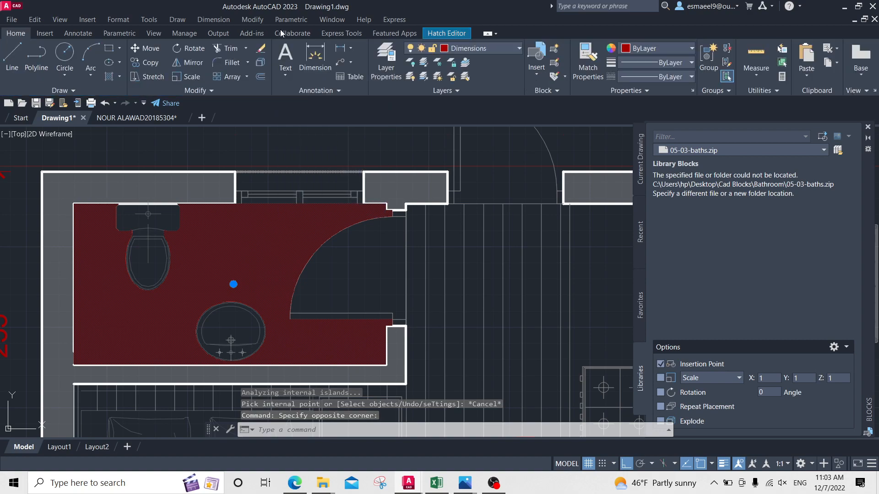
click(488, 48)
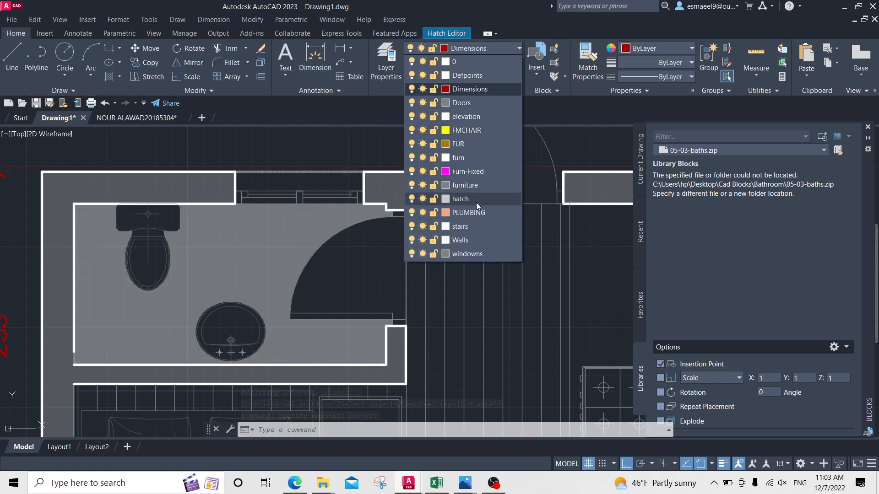
click(460, 199)
click(299, 245)
key(Escape)
Change the bathroom floor hatch's pattern to NET
click(255, 267)
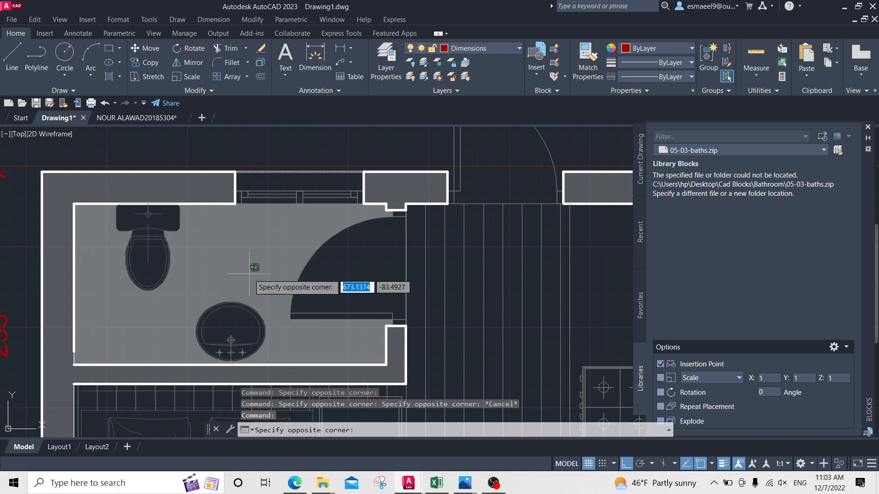
click(251, 268)
click(259, 81)
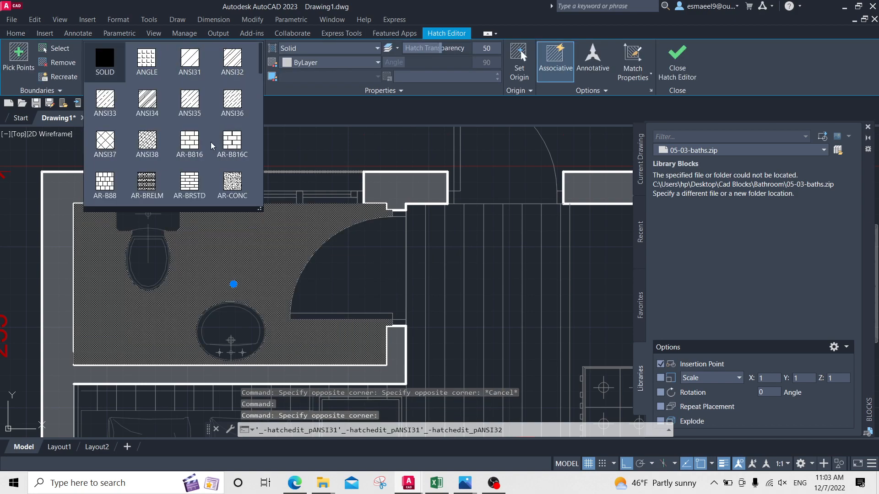
scroll(197, 142, down, 3)
scroll(193, 149, down, 6)
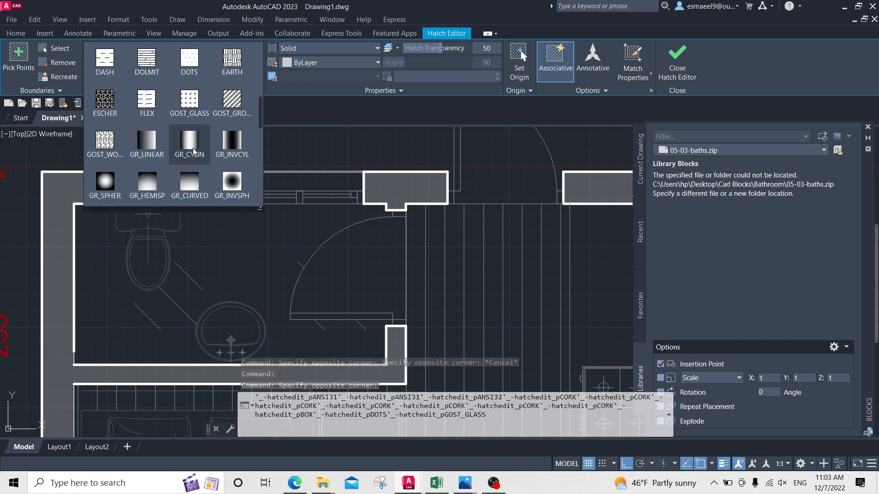
scroll(187, 143, down, 6)
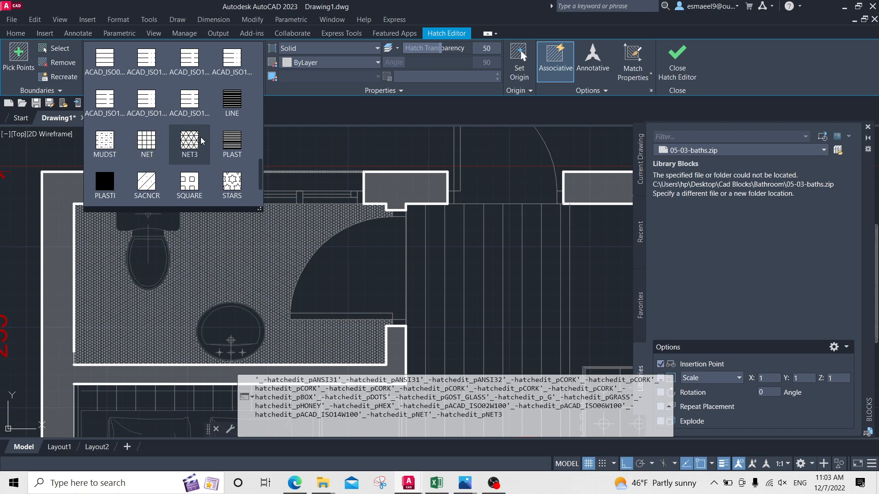
click(161, 145)
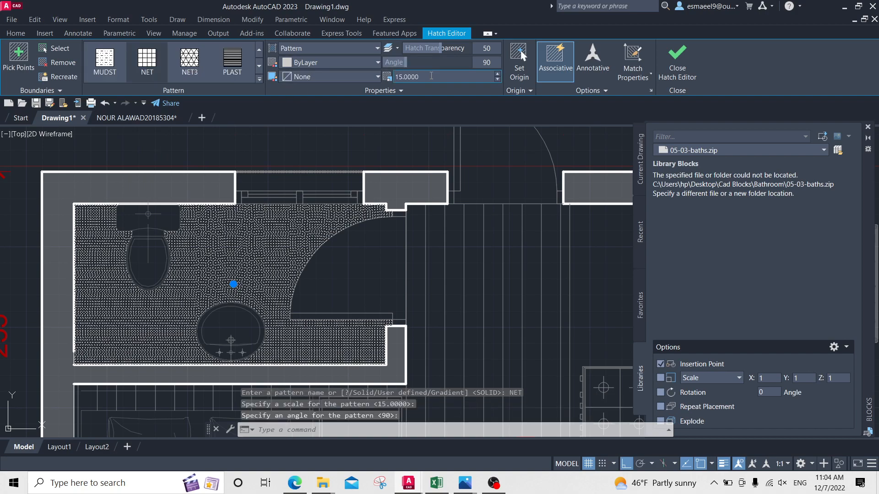
Enlarge the bathroom floor's hatch pattern, trying a scale of 20 and settling on 100
click(432, 74)
text(20)
key(Return)
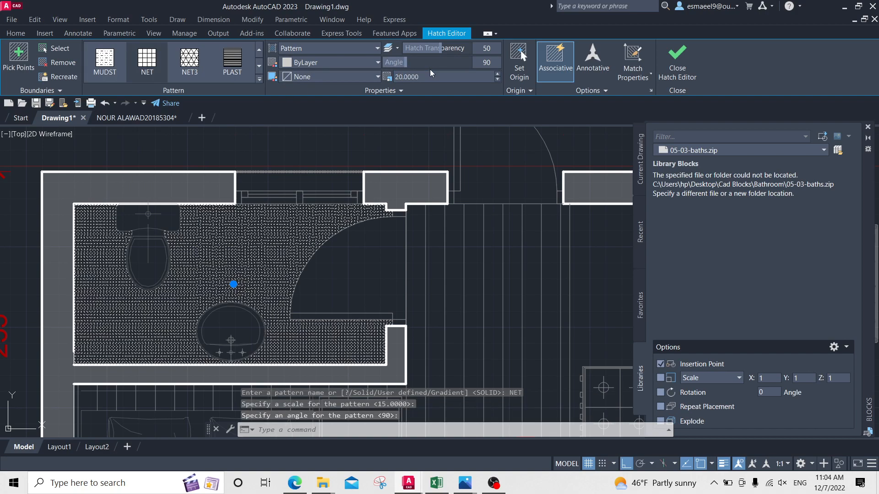
text(10)
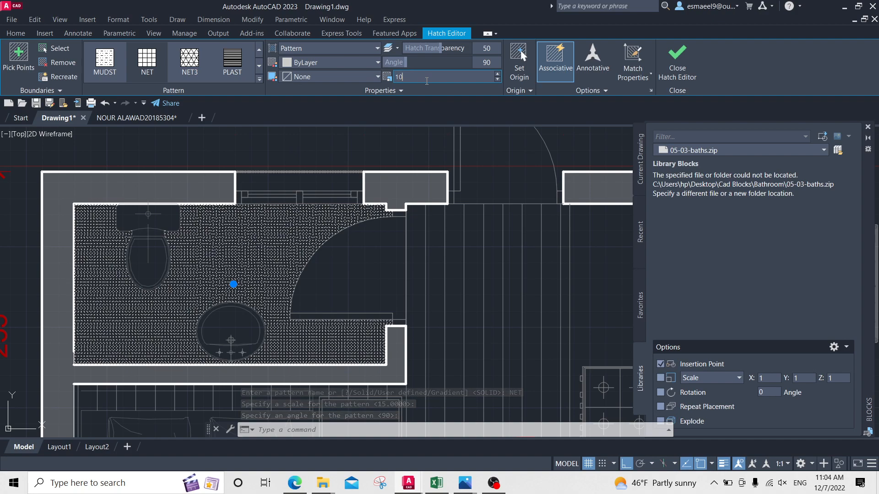
text(0)
key(Return)
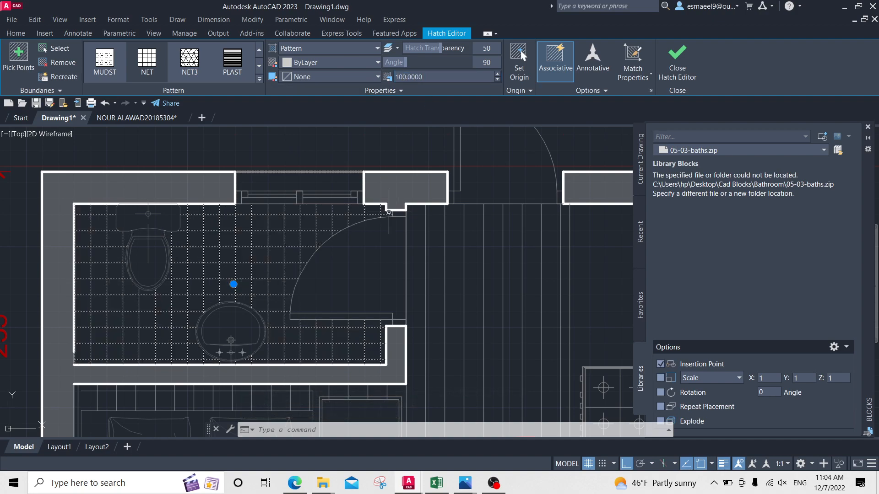
scroll(406, 242, down, 2)
scroll(429, 267, up, 1)
key(Escape)
Paste a copy of the Bed Room label into the bathroom beside the toilet and change its text to WC
mouse_move(428, 267)
middle_down()
mouse_move(367, 240)
mouse_move(312, 182)
middle_up()
scroll(368, 240, down, 1)
scroll(351, 220, down, 1)
middle_drag(352, 220, 360, 260)
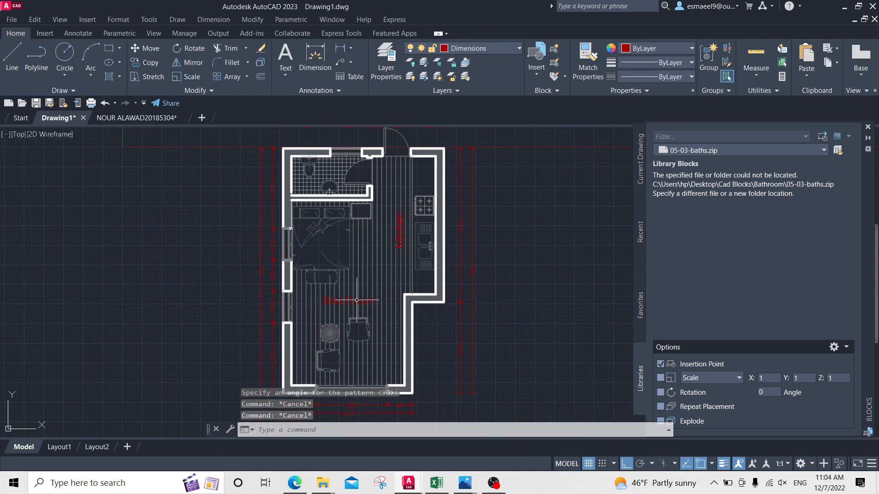
key(ctrl+v)
scroll(314, 164, up, 2)
scroll(314, 164, up, 2)
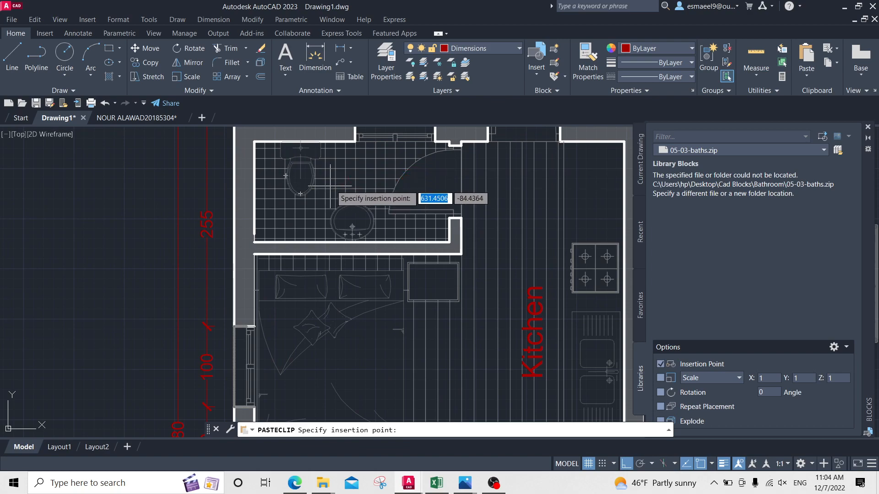
key(Escape)
double_click(340, 182)
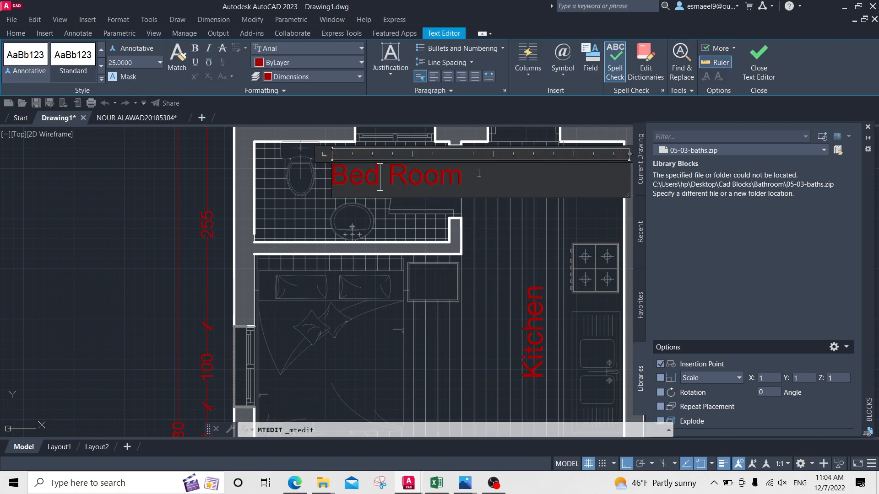
text(WC)
click(758, 59)
Move the WC label slightly to the right, above the washbasin
click(347, 174)
text(M)
key(Return)
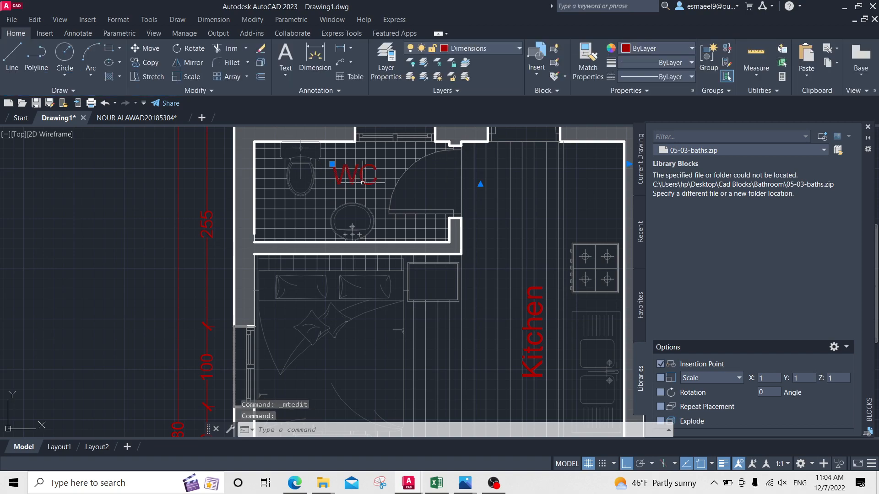
scroll(379, 189, up, 2)
click(332, 185)
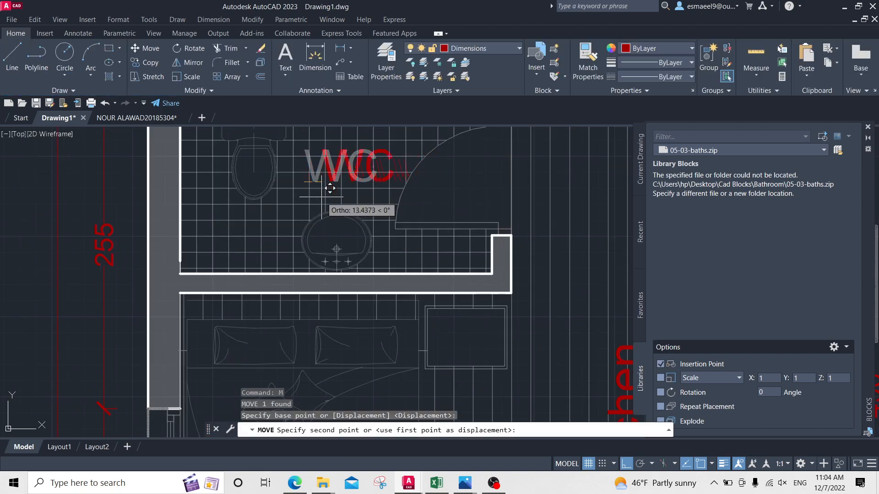
key(Escape)
Paste another copy of the Bed Room label below the plan, under the 410 overall dimension
scroll(335, 159, down, 5)
scroll(334, 164, down, 1)
mouse_move(341, 278)
middle_down()
mouse_move(369, 198)
mouse_move(350, 272)
middle_up()
key(Escape)
scroll(367, 216, up, 2)
key(ctrl+v)
middle_drag(271, 334, 335, 230)
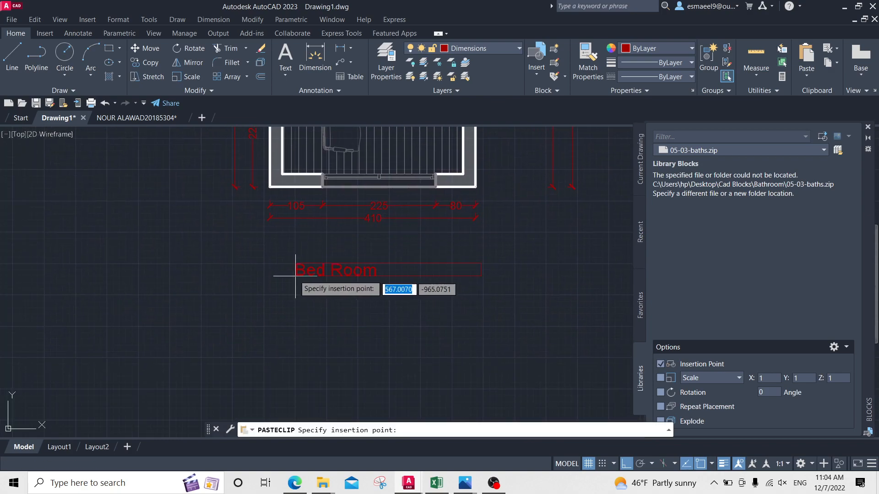
click(283, 252)
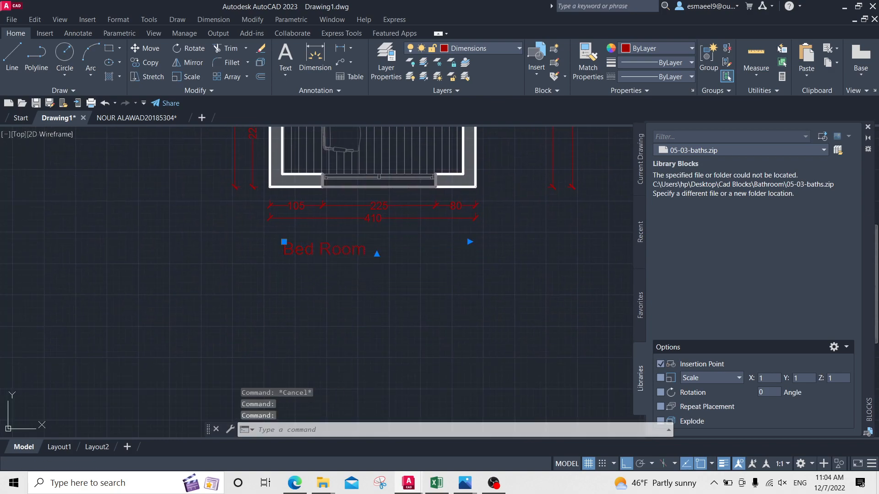
Replace the text of the label below the plan with two lines, Room Plan and 1/100
double_click(311, 250)
text(Ro)
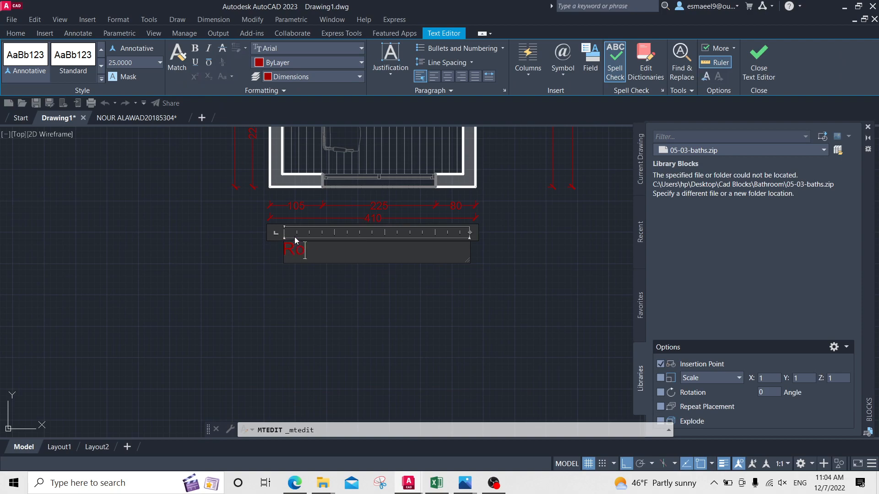
text(om Plan)
key(Return)
text(1/)
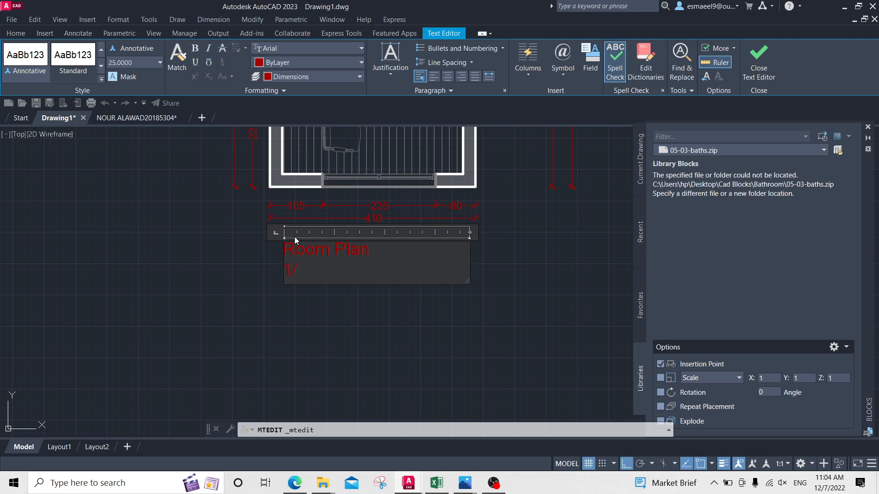
text(100)
click(759, 60)
Move the Room Plan title straight left to line up with the outer face of the plan's left wall
click(412, 249)
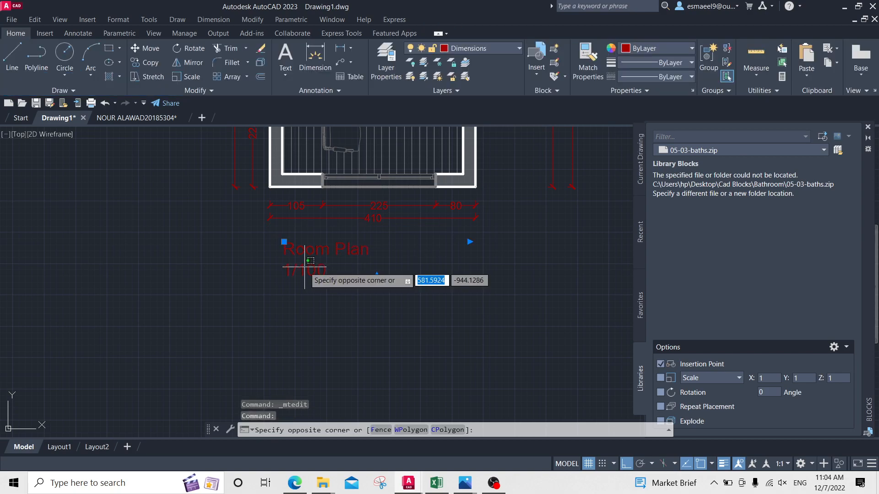
click(306, 267)
text(m)
key(Return)
click(465, 299)
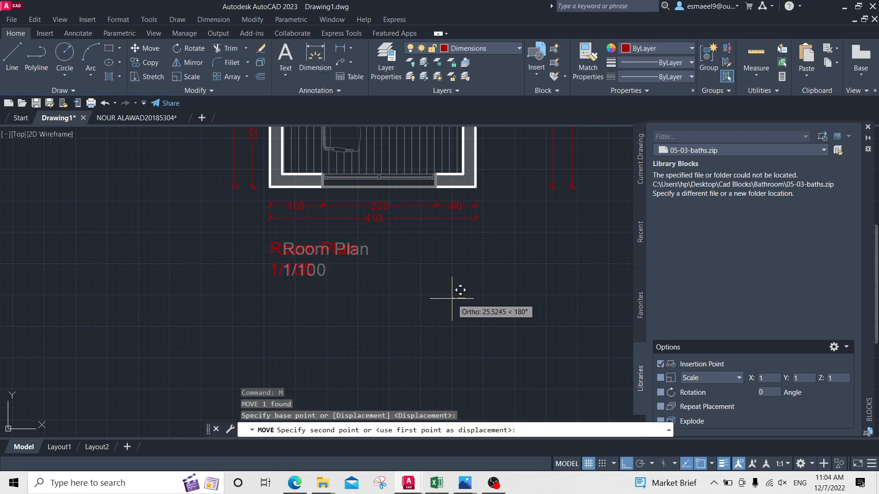
click(451, 298)
Move the Room Plan title slightly up, closer to the 410 overall dimension
scroll(331, 233, up, 1)
click(310, 241)
click(264, 277)
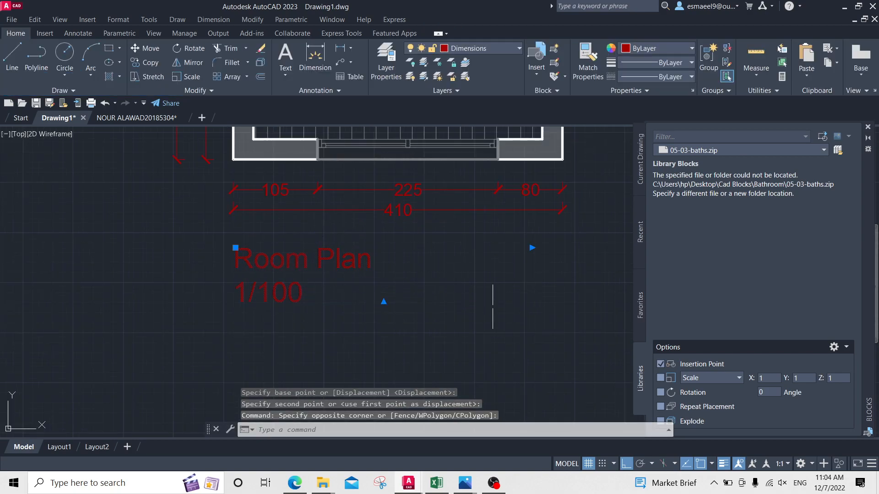
text(m)
key(Return)
click(501, 326)
click(505, 308)
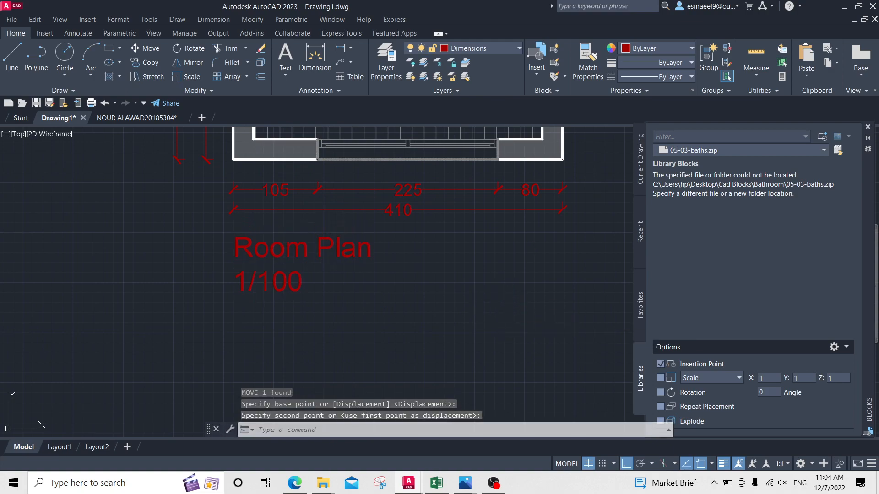
scroll(457, 274, down, 6)
key(Escape)
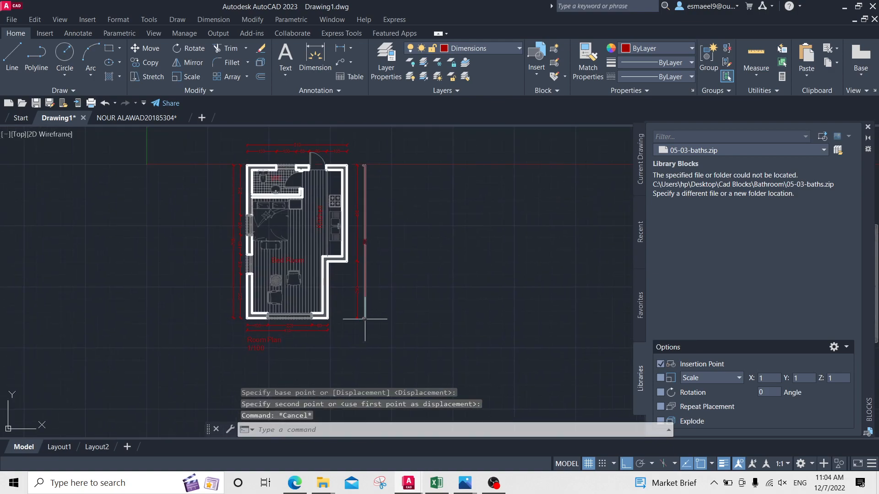
Set up a plot on AutoCAD PDF (High Quality Print).pc3 and window the plan with its dimensions and title as the plot area
key(ctrl+p)
click(391, 127)
click(321, 138)
click(347, 297)
click(211, 131)
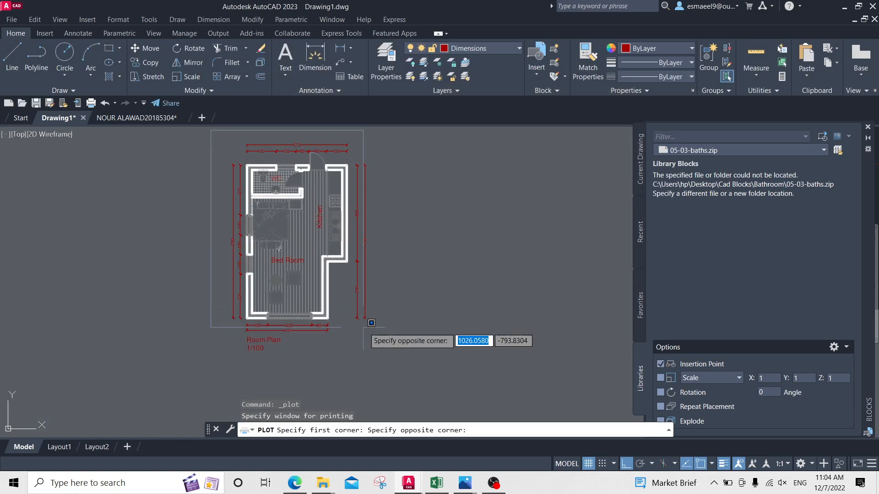
click(378, 348)
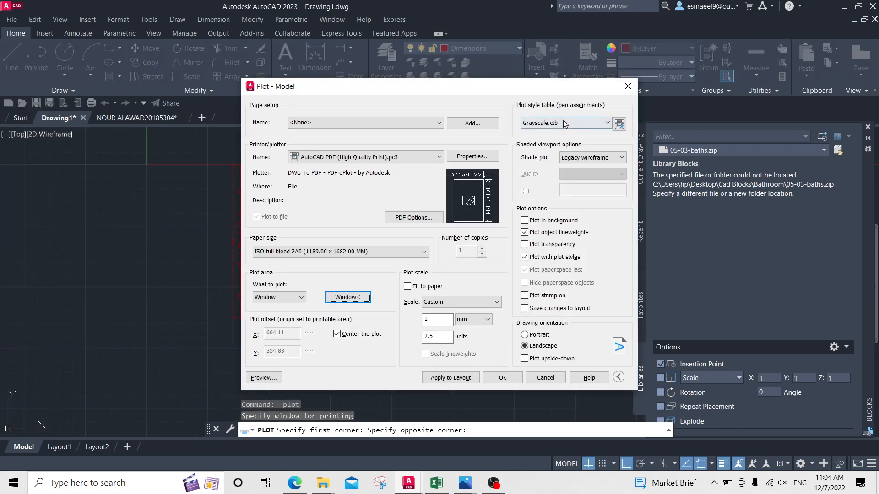
Assign the acad.ctb plot style table to all layouts, fit the plot to the paper and preview the sheet
click(564, 124)
click(564, 140)
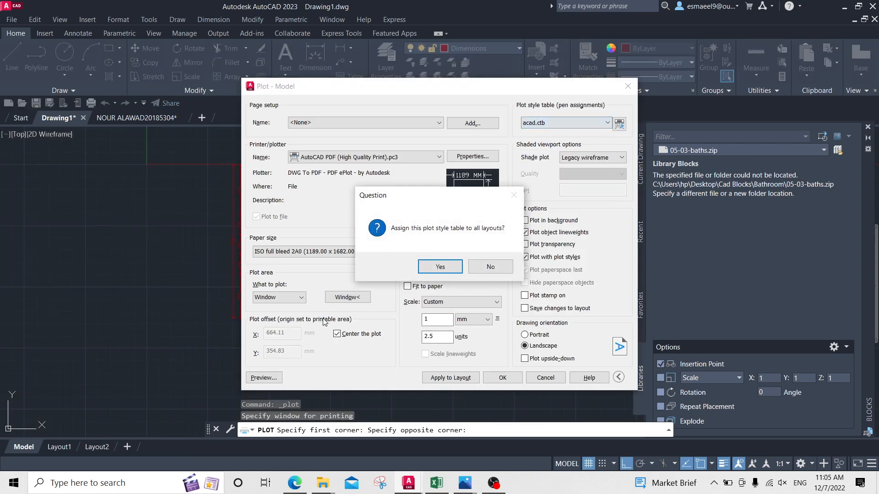
click(437, 267)
click(408, 286)
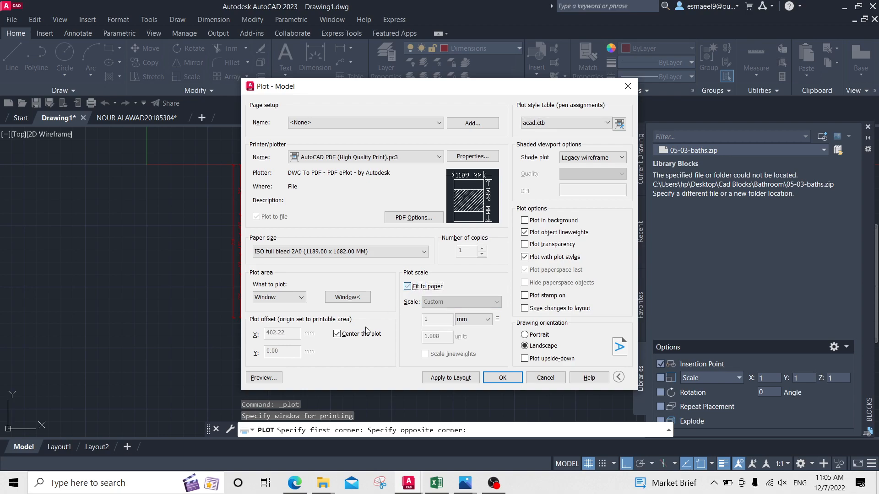
click(261, 379)
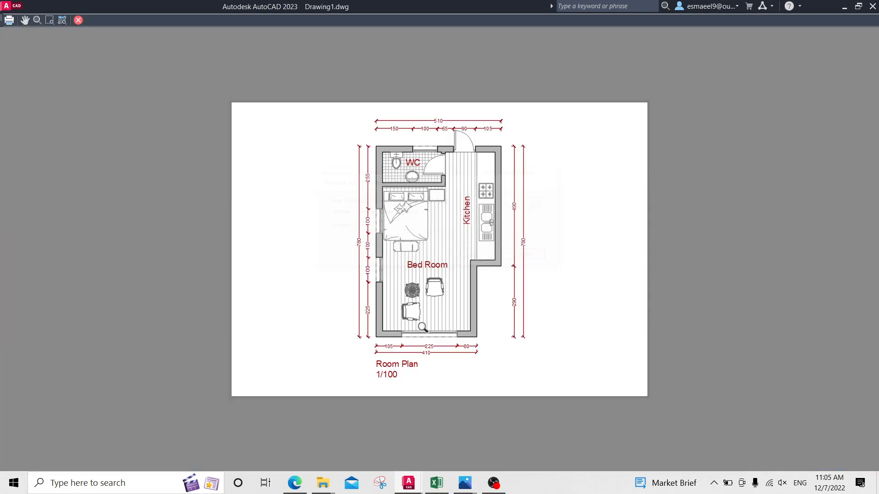
scroll(431, 239, up, 2)
scroll(439, 225, down, 2)
Try to plot the sheet as Practice 7/12 in the Cad Fall Semester folder
right_click(447, 216)
click(479, 230)
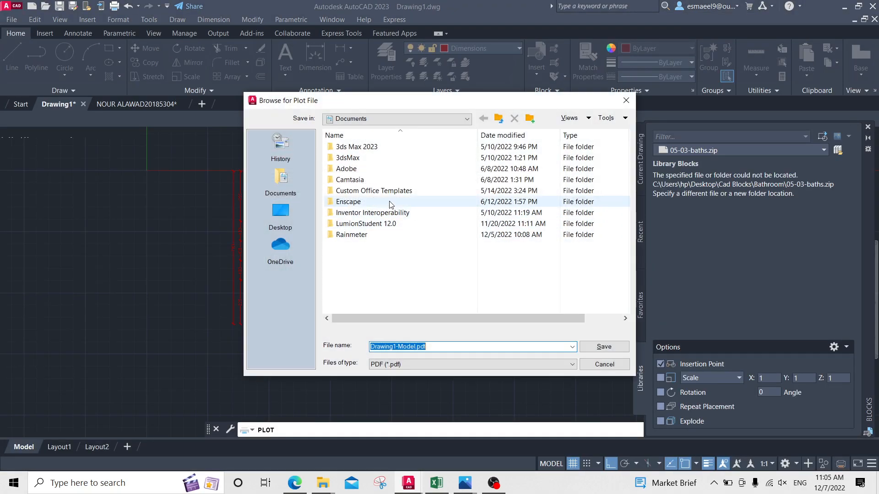
click(281, 215)
double_click(357, 201)
click(398, 192)
double_click(384, 202)
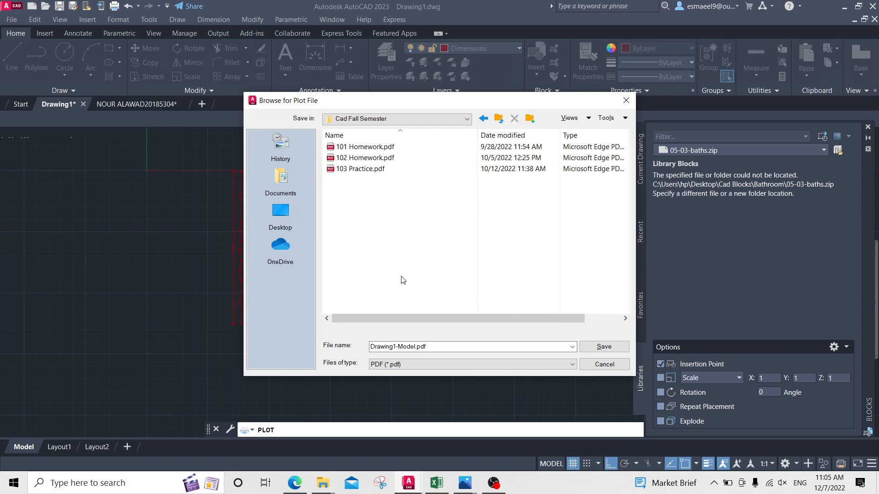
click(450, 348)
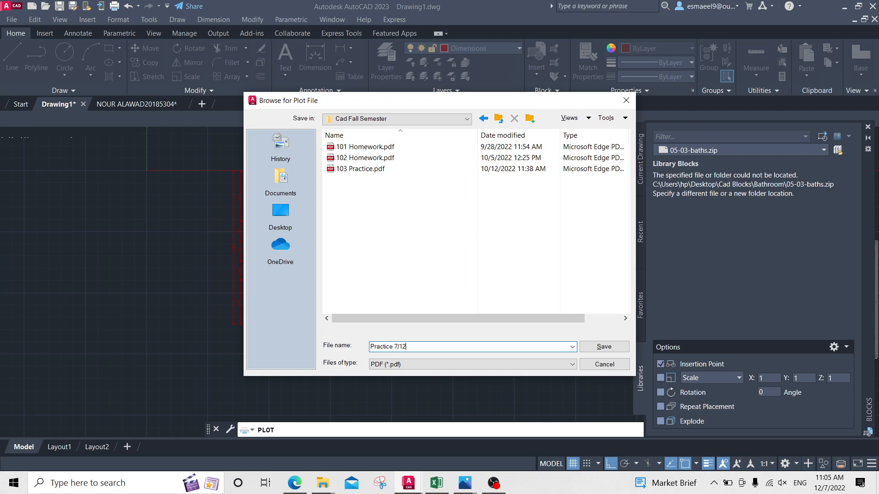
click(600, 348)
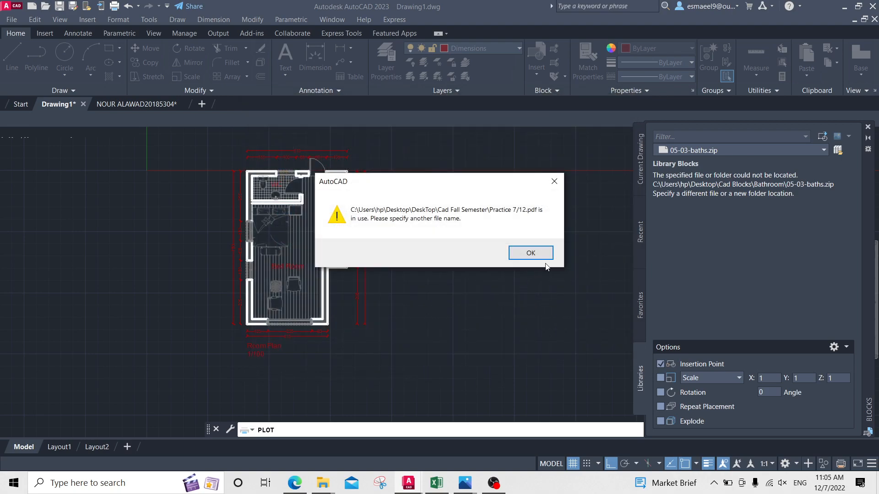
click(527, 252)
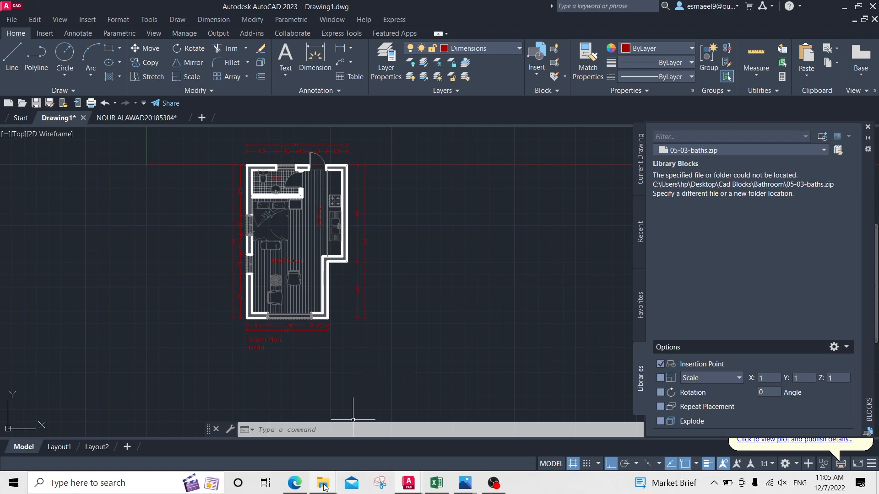
Switch to File Explorer and look for the plotted PDF in the Cad Fall Semester folder under DeskTop
mouse_move(323, 483)
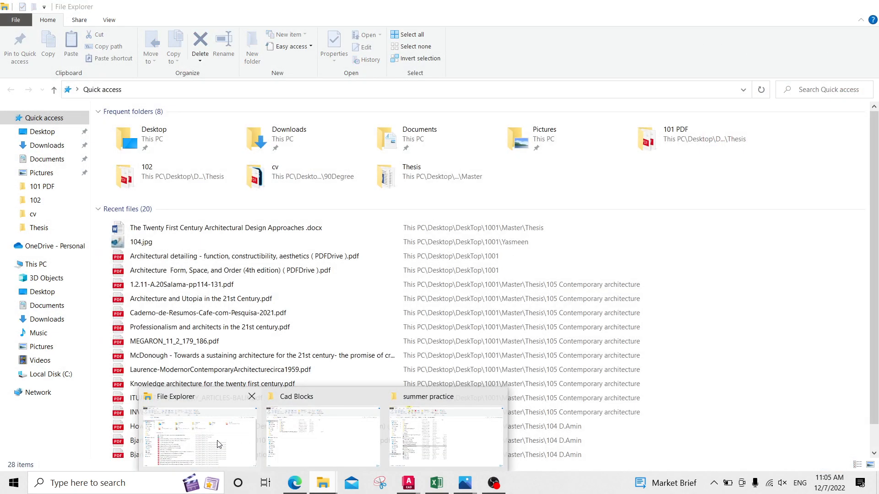
click(323, 437)
click(96, 90)
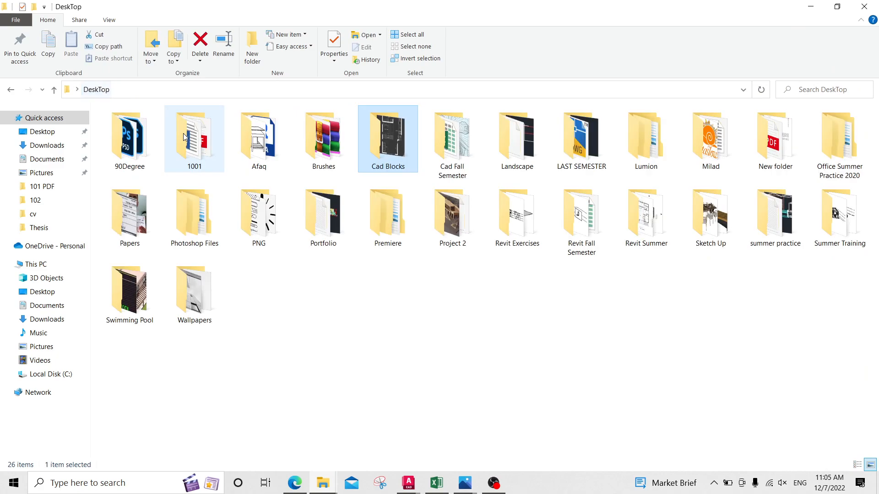
double_click(445, 146)
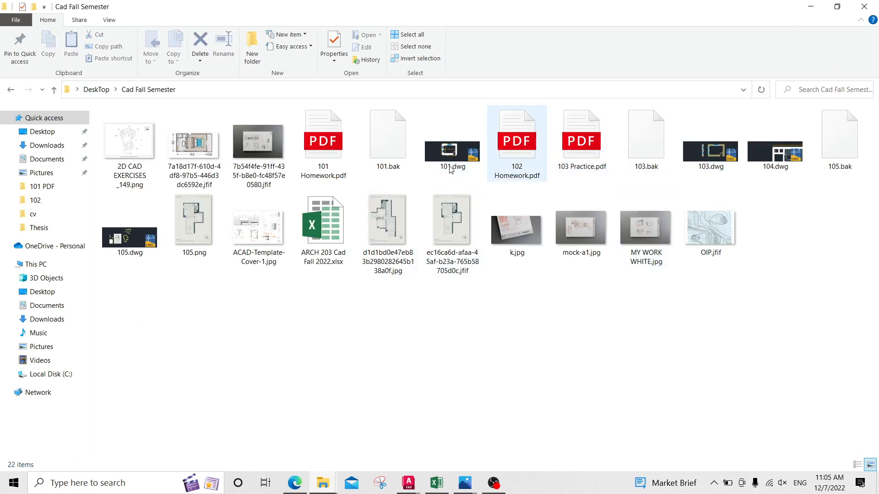
click(594, 154)
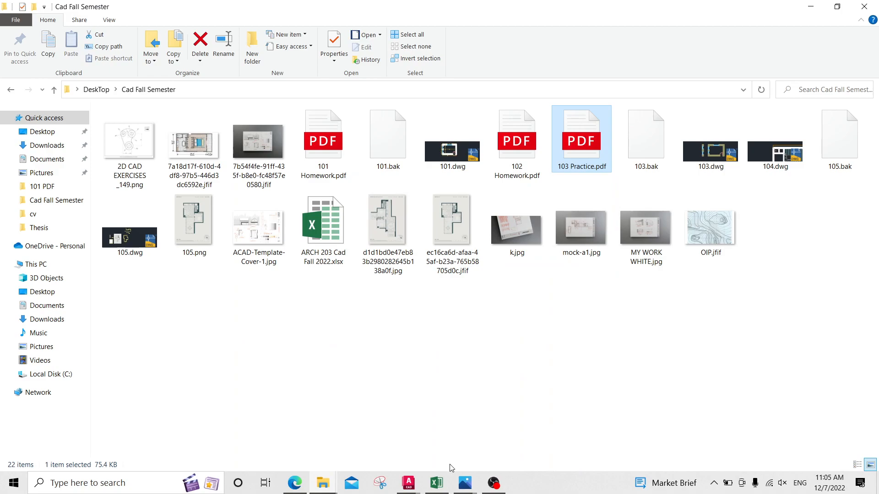
Return to AutoCAD, restart the plot with the previous plot's settings and window the plan with its dimensions and title
mouse_move(408, 483)
click(358, 445)
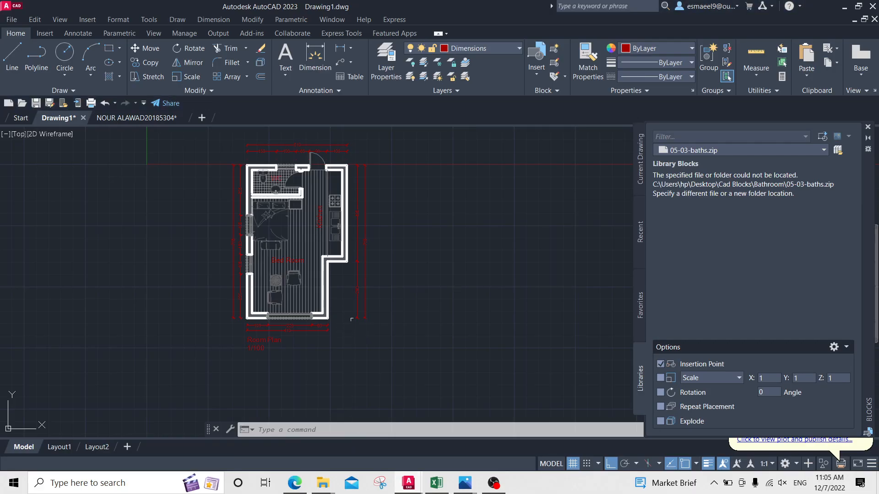
key(ctrl+p)
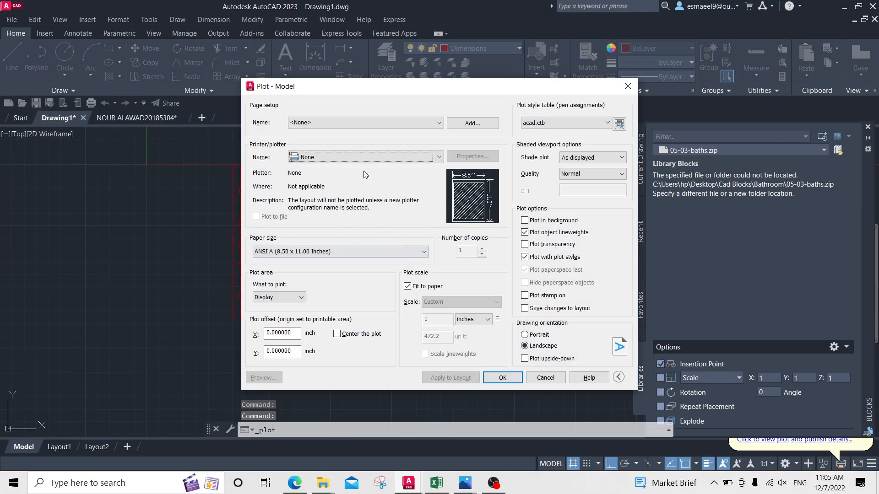
click(349, 123)
click(333, 140)
click(263, 378)
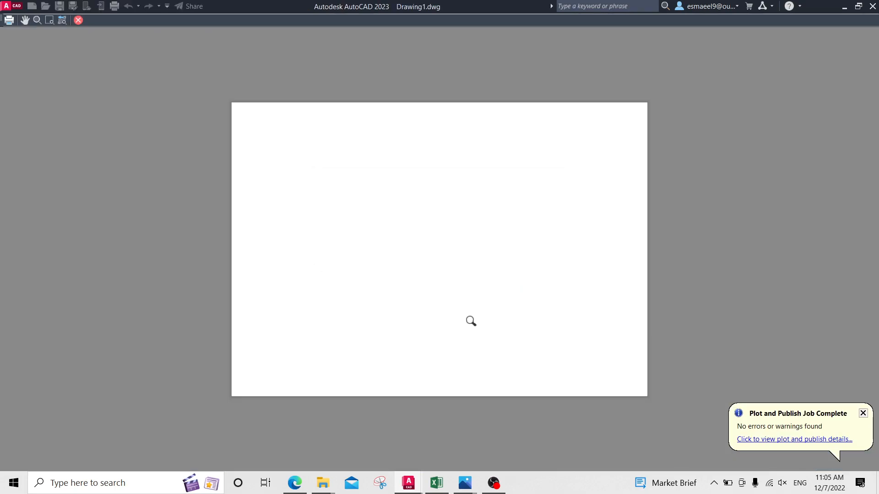
key(Escape)
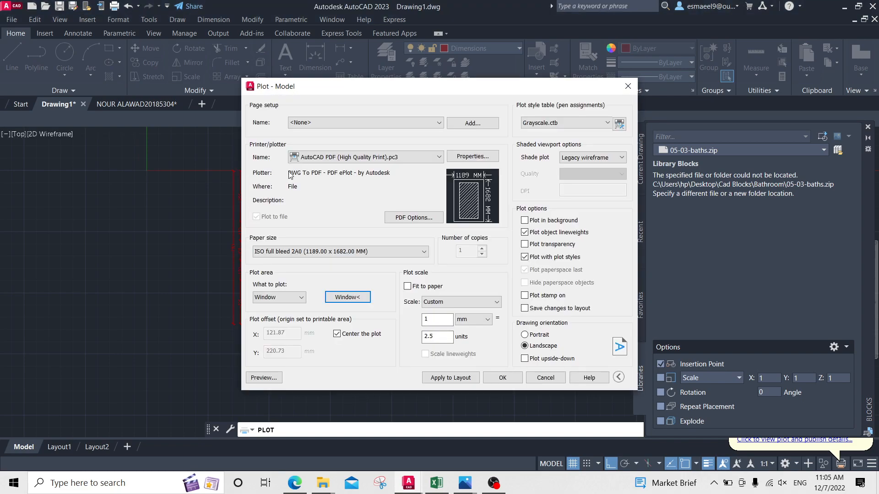
click(349, 298)
click(217, 135)
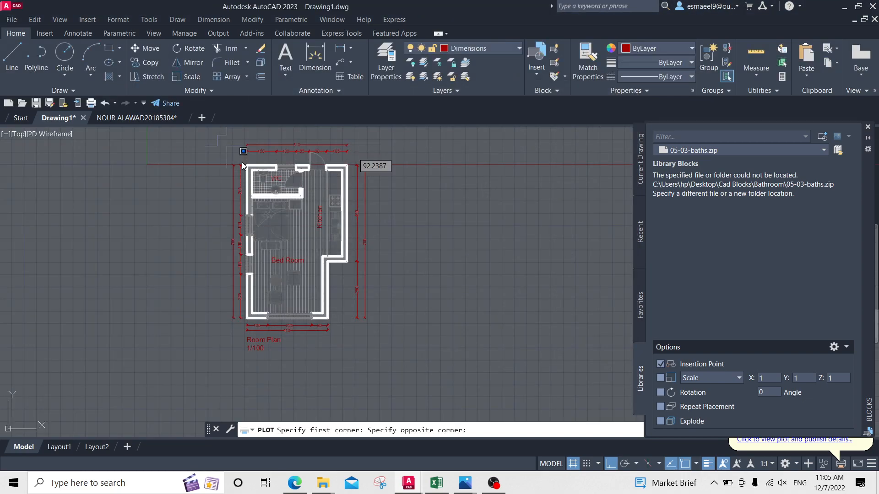
click(385, 356)
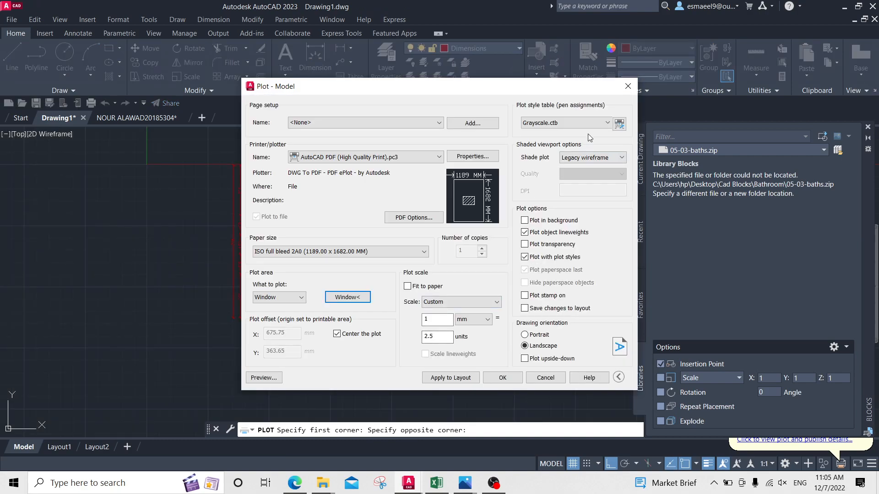
Set the plot style table to None, fit the plot to the paper and preview it
click(549, 126)
click(545, 135)
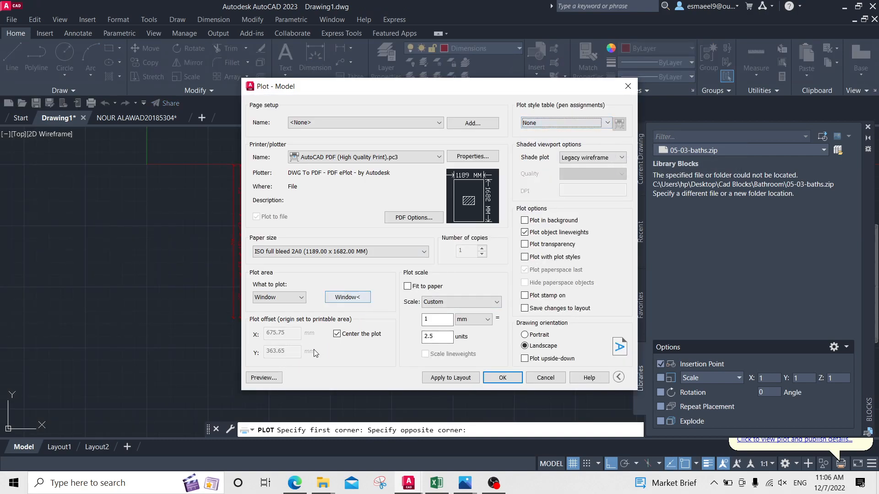
click(434, 287)
click(272, 377)
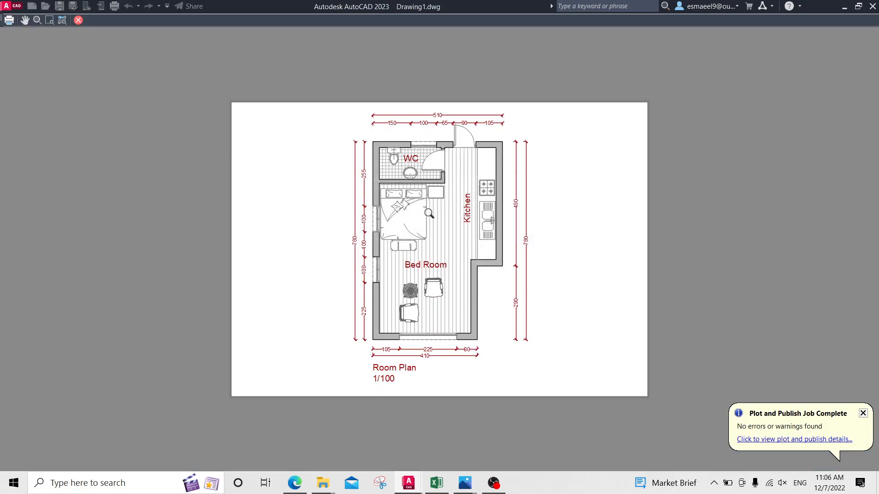
Plot the previewed sheet to a PDF file named 1 on the Desktop
right_click(433, 215)
click(477, 234)
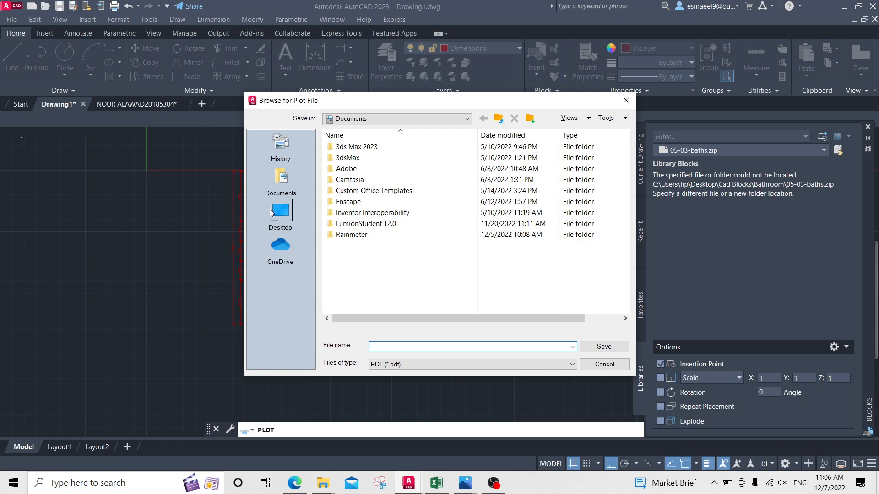
click(271, 212)
click(395, 346)
text(1)
click(613, 349)
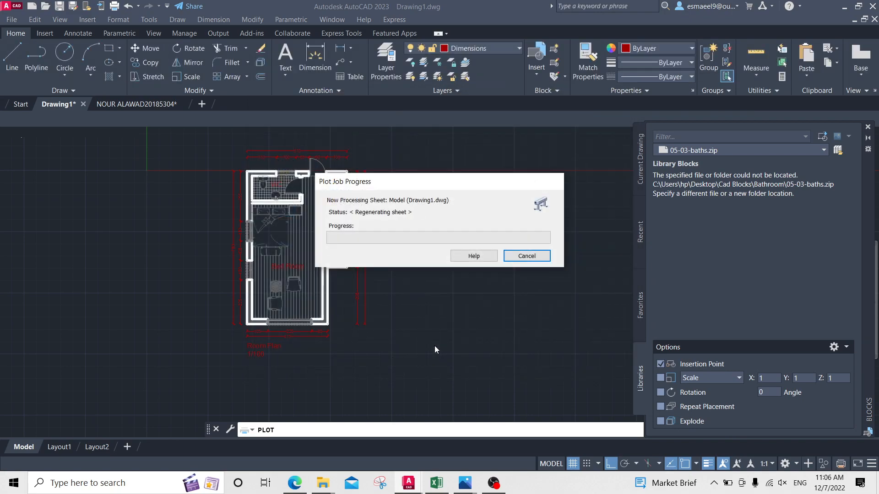
Examine the plotted 1.pdf, checking the rooms, dimensions and Room Plan title across the sheet
scroll(465, 309, down, 3)
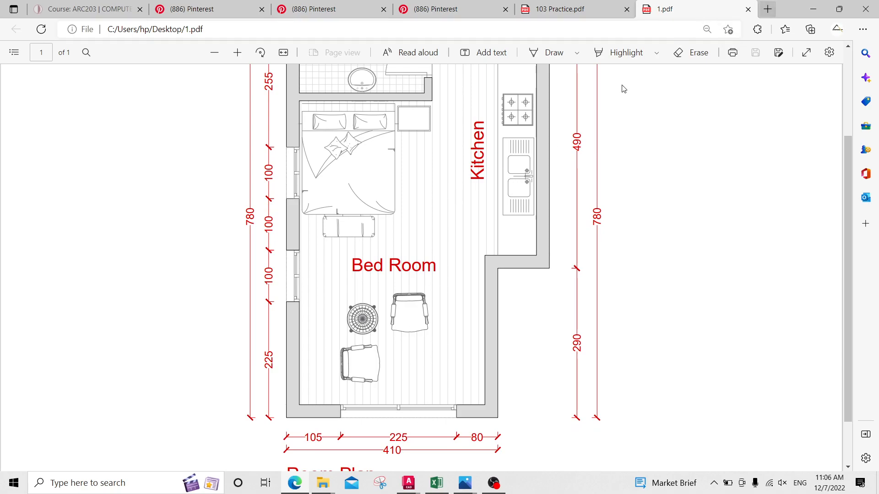
ctrl+scroll(524, 171, up, 1)
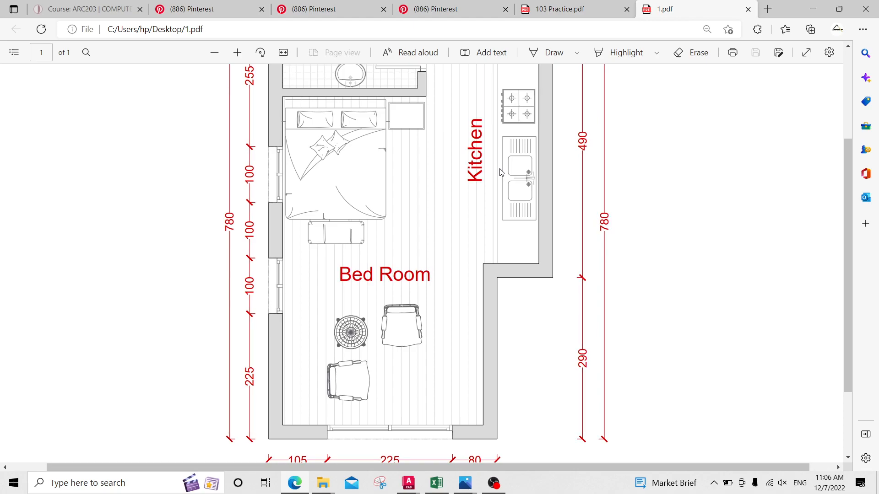
scroll(466, 193, down, 2)
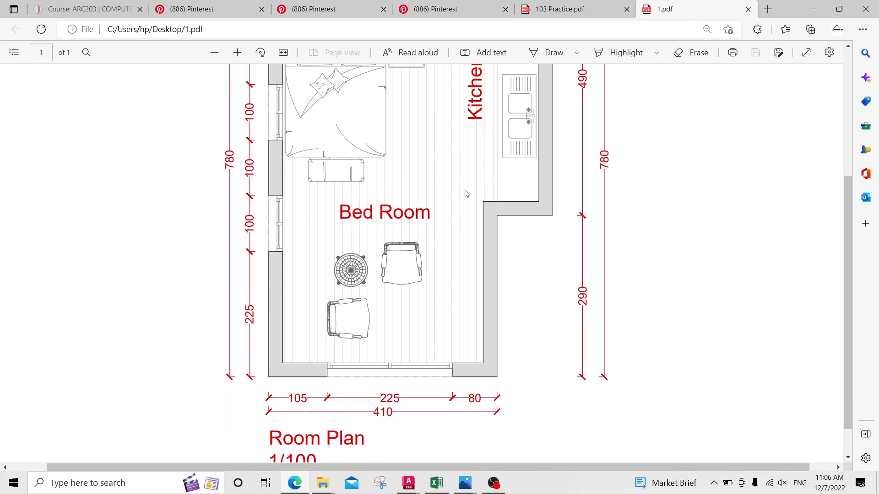
scroll(450, 195, down, 1)
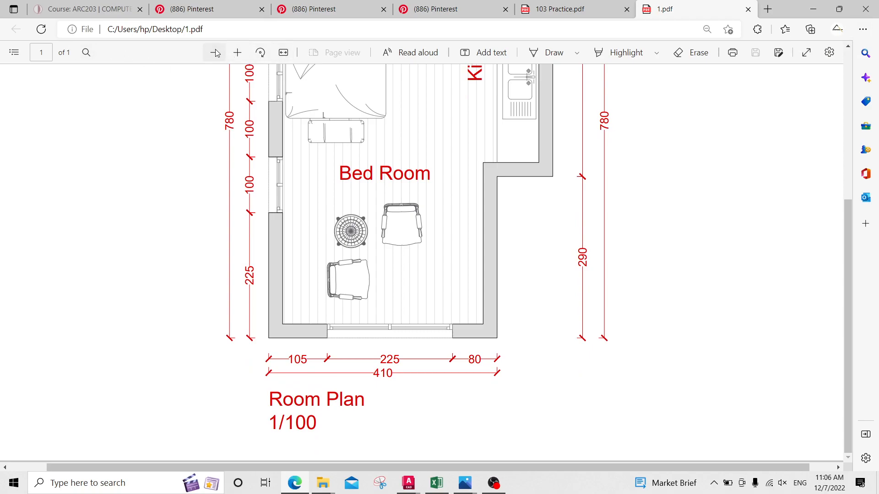
scroll(465, 194, up, 5)
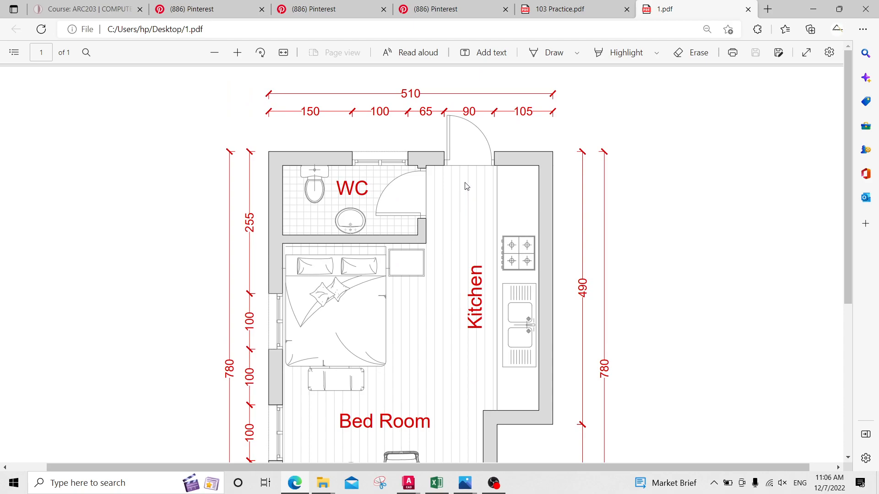
Switch to the ARC203 course page and add a Homework activity to Topic 6
click(768, 8)
key(ctrl+Tab)
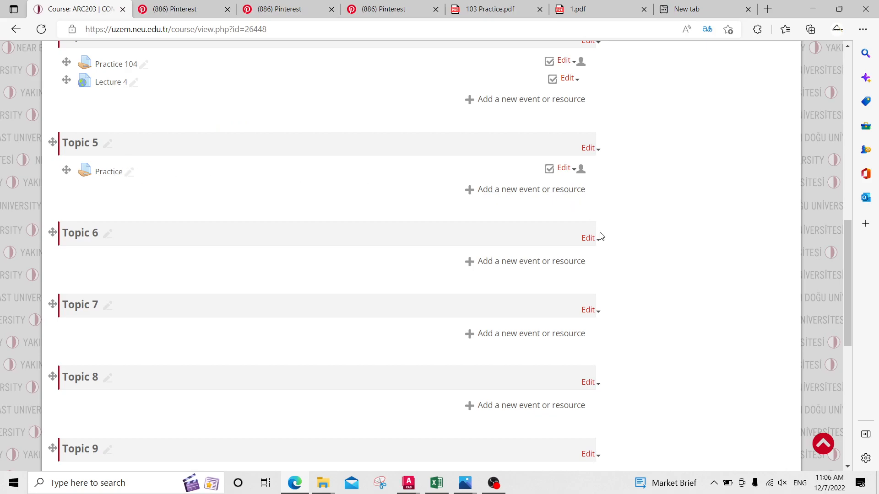
click(546, 261)
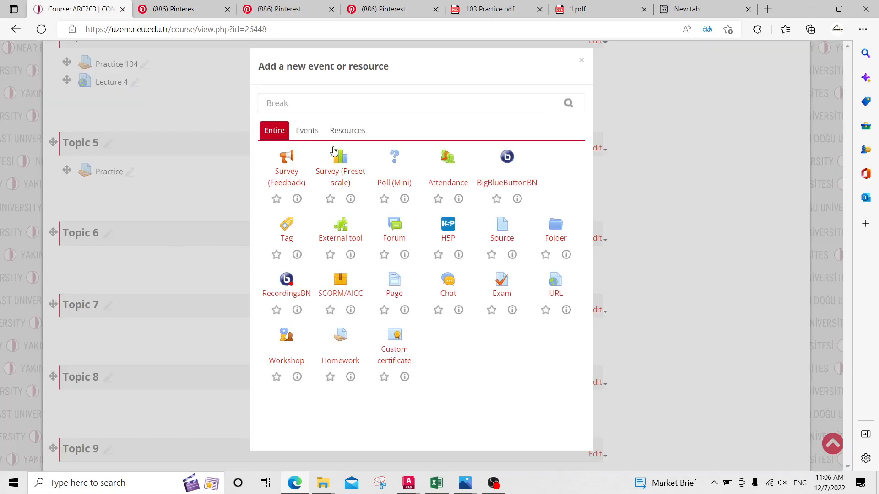
click(347, 348)
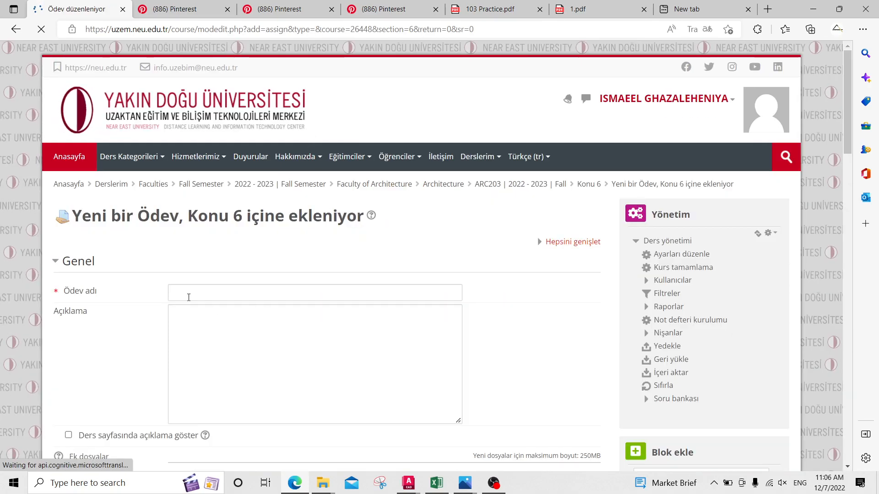
Name the new assignment practice 7/12/2022 and go to its additional files and date settings
click(188, 297)
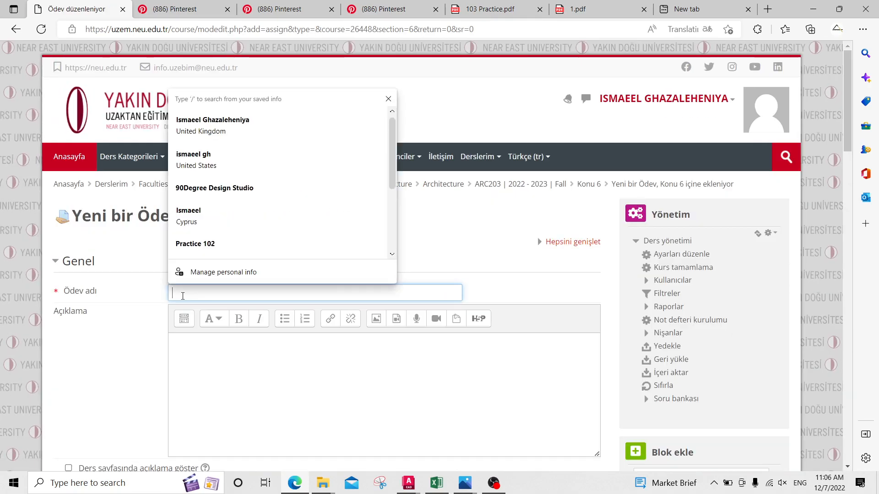
text(practice )
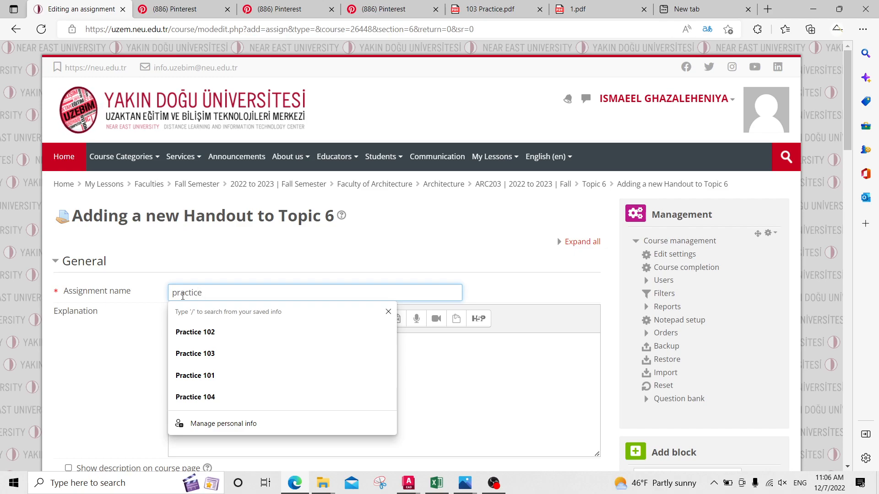
text(7/12/2022)
scroll(589, 319, down, 7)
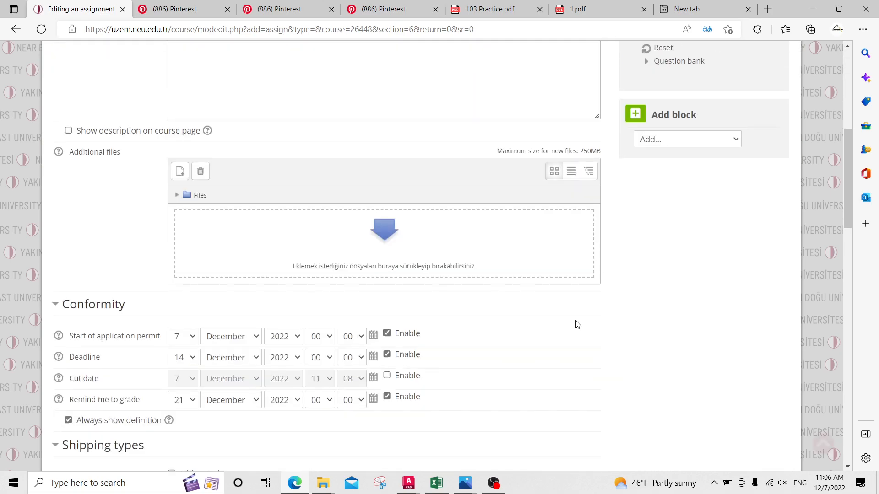
Save and display the practice 7/12/2022 assignment, and return to the ARC203 course page to check it under Topic 6
scroll(410, 324, down, 15)
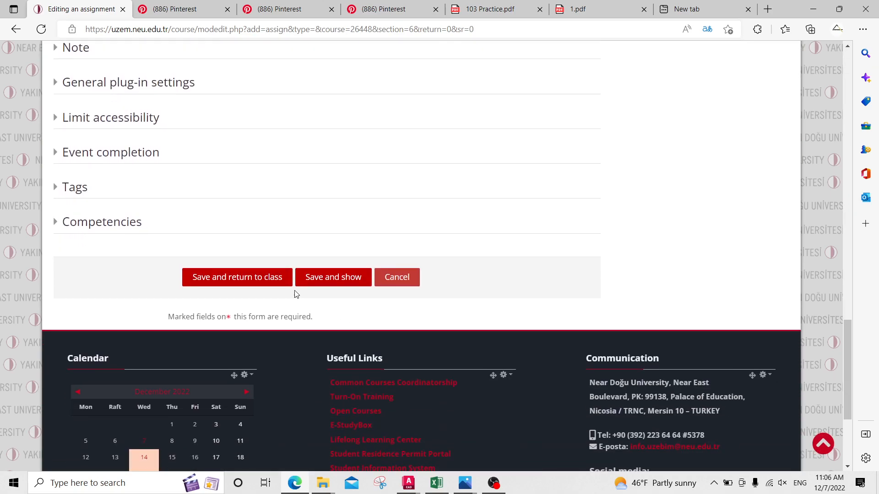
click(307, 286)
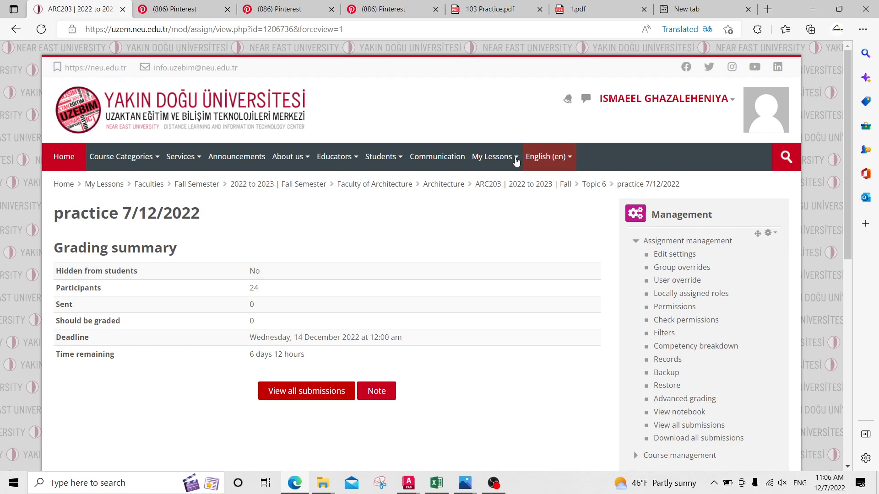
click(516, 161)
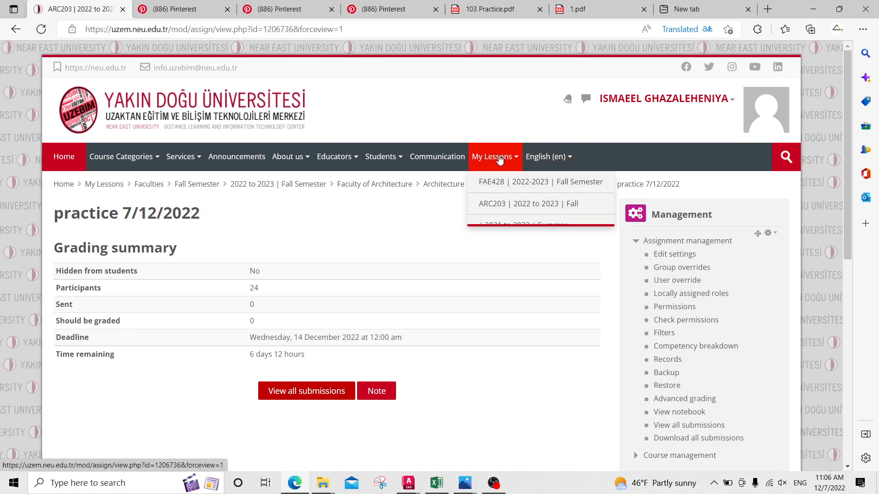
click(486, 202)
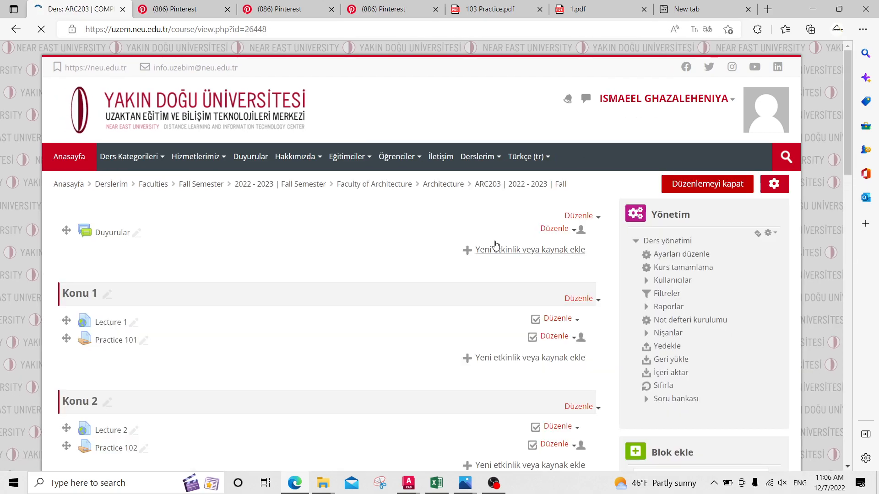
scroll(284, 326, down, 10)
scroll(282, 322, down, 1)
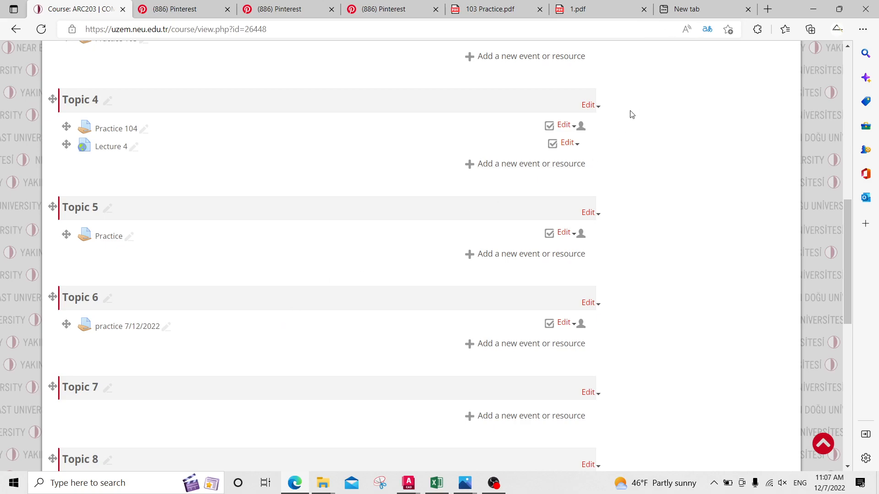
Switch back to the plotted 1.pdf to view the floor plan
click(593, 5)
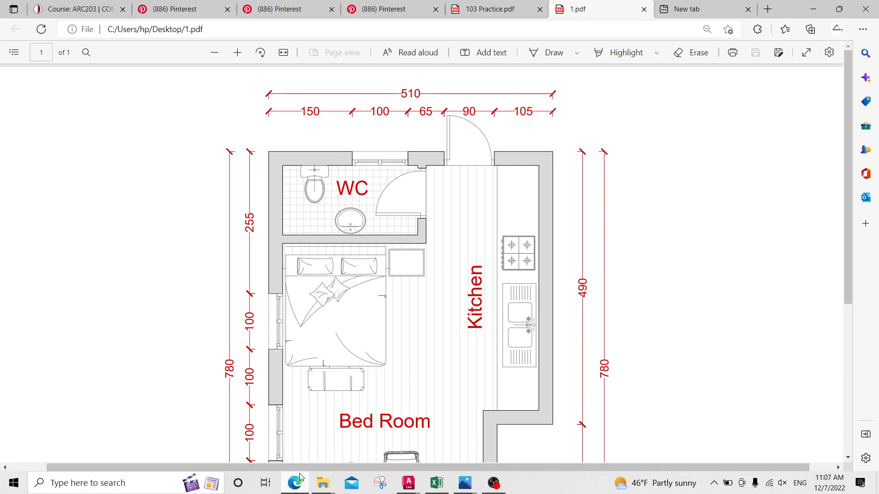
mouse_move(296, 483)
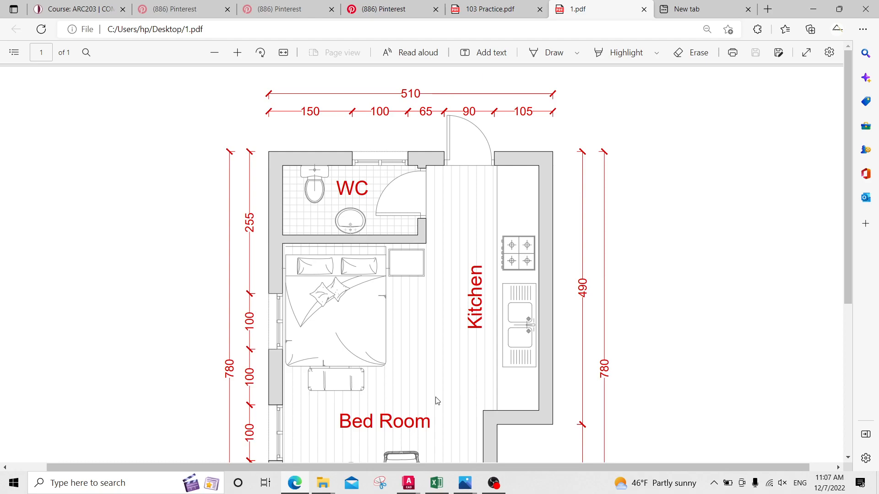
click(494, 483)
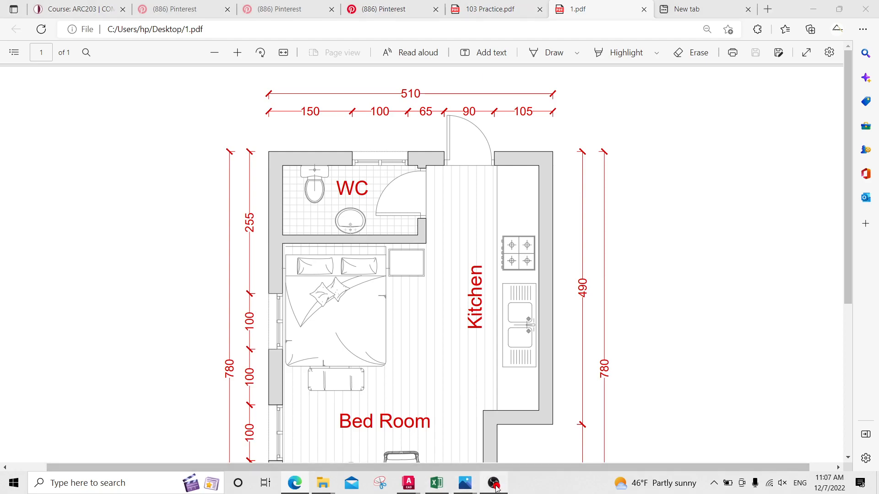